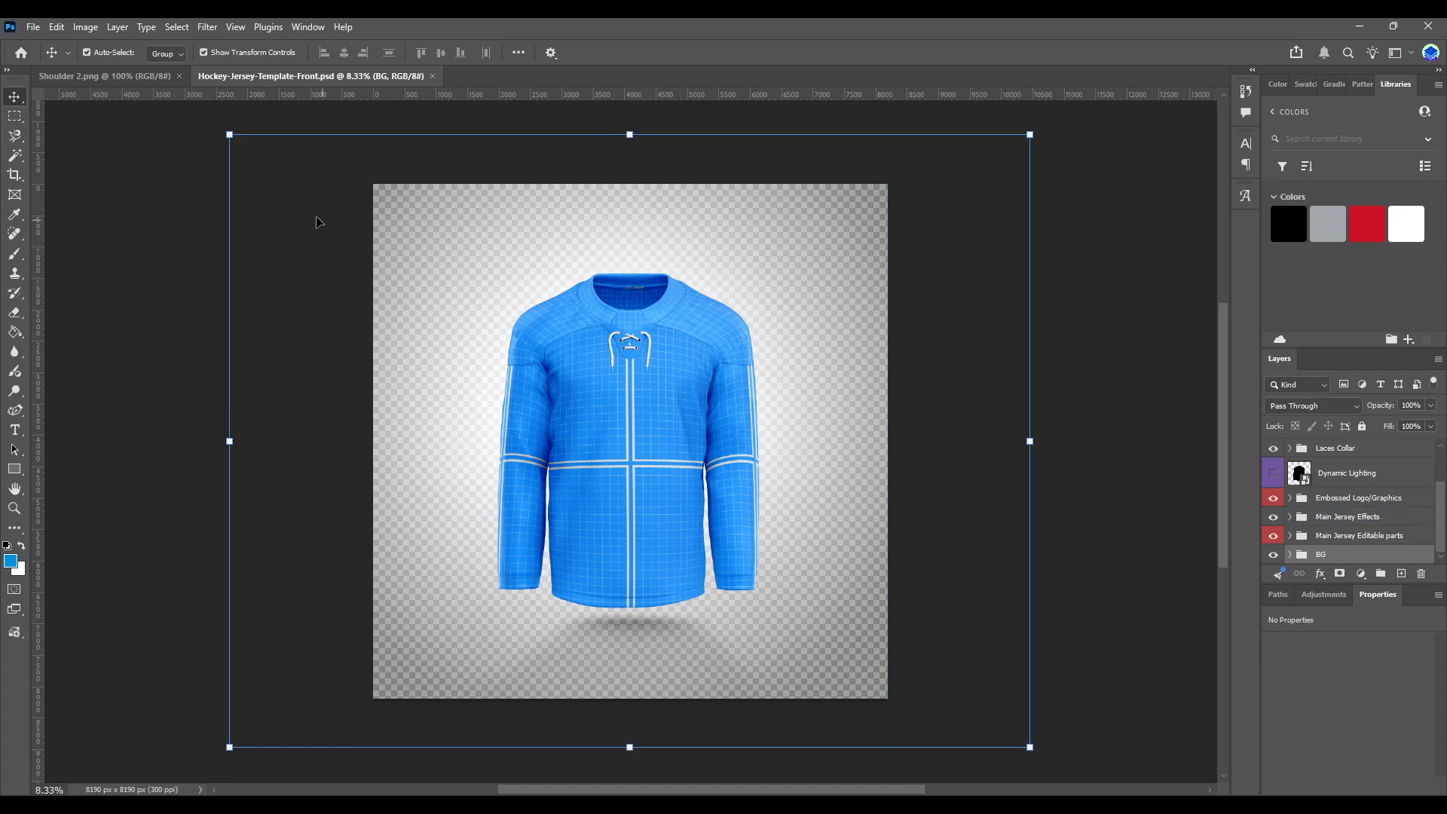
# - Open the base shirt design smart object inside the Embossed Logo/Graphics group for editing
pyautogui.click(184, 230)
pyautogui.hotkey('ctrl', '+')
pyautogui.hotkey('ctrl', '+')
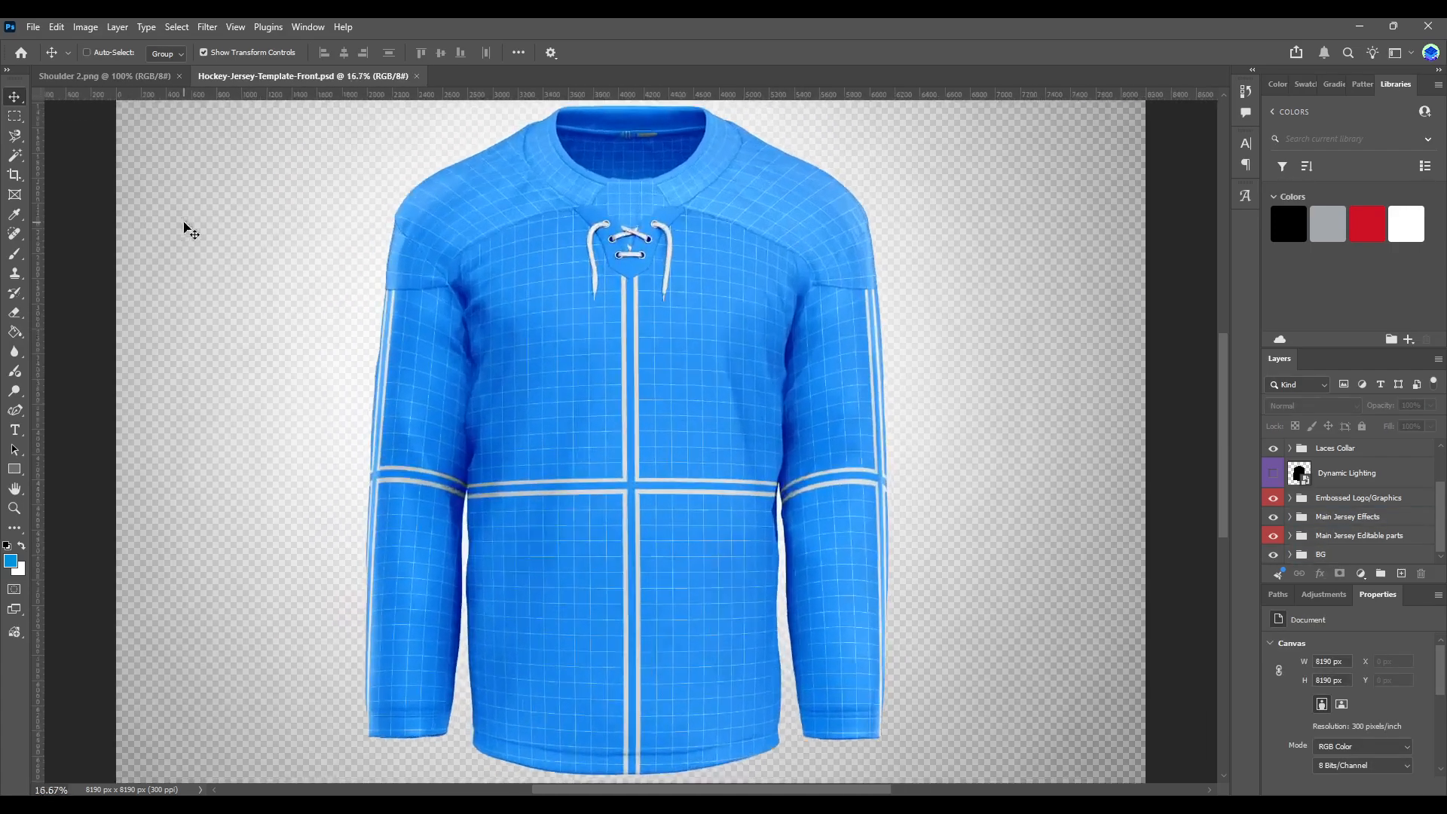
pyautogui.hotkey('ctrl', '-')
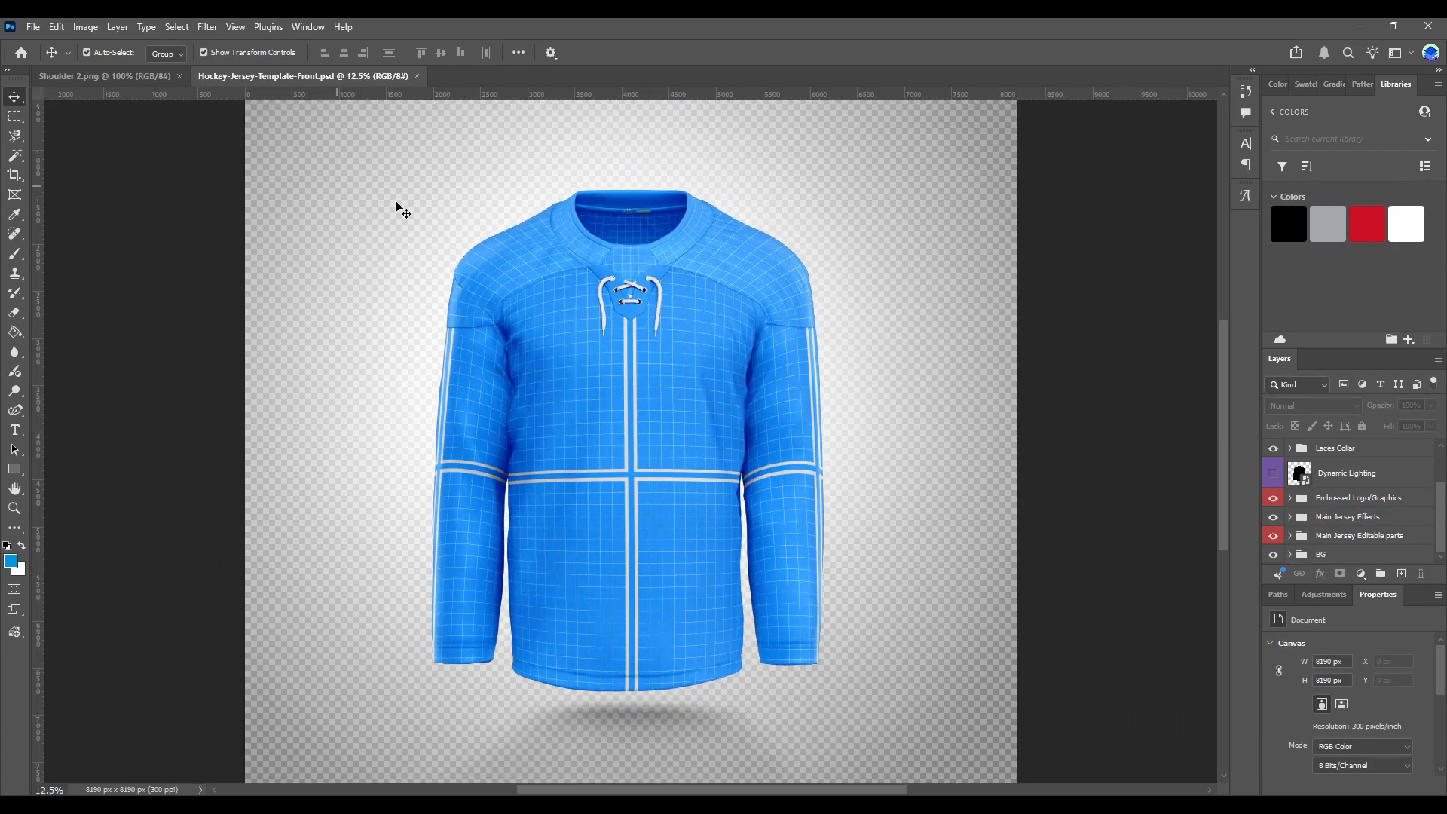
pyautogui.click(1292, 501)
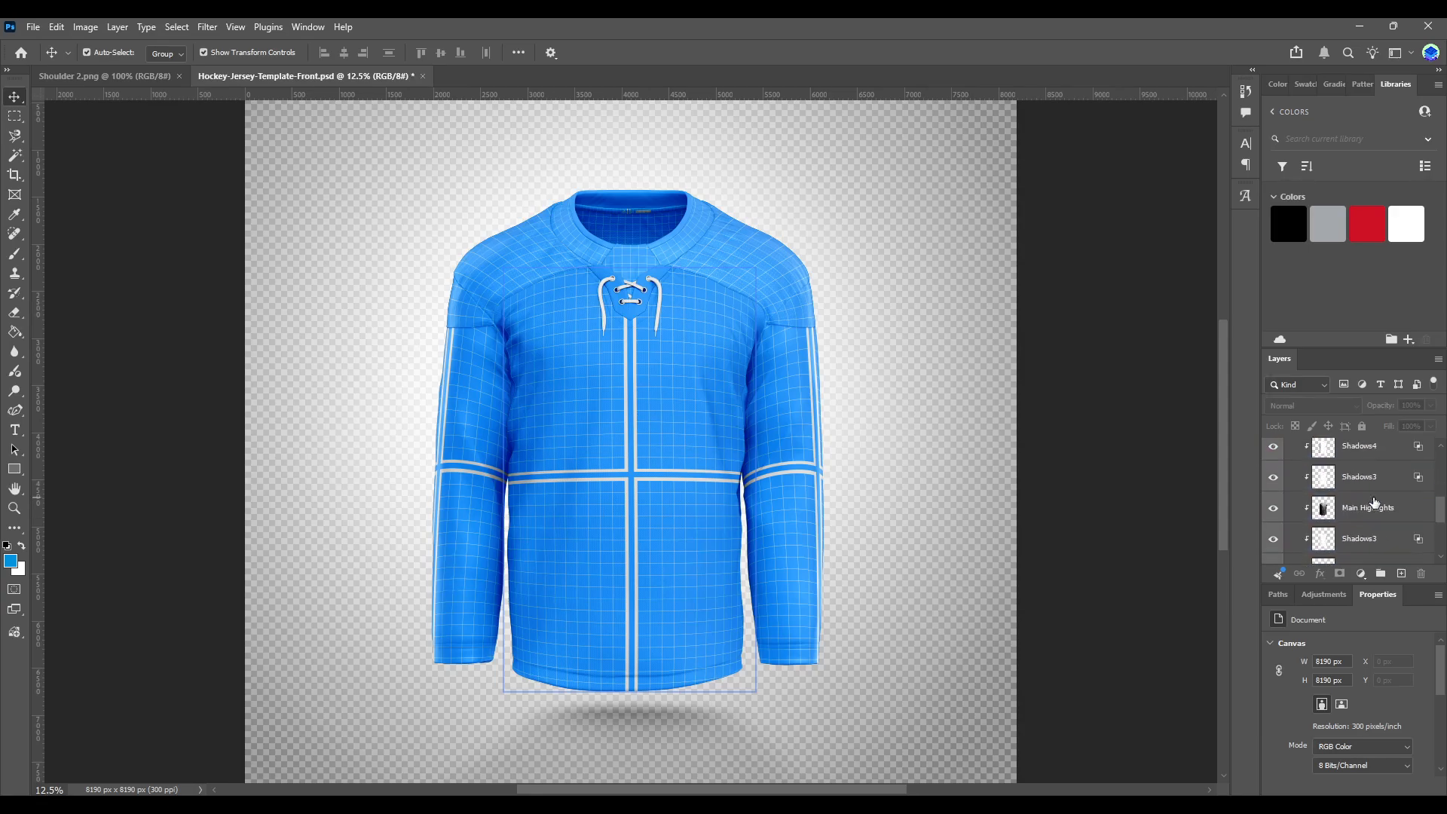
pyautogui.doubleClick(1313, 491)
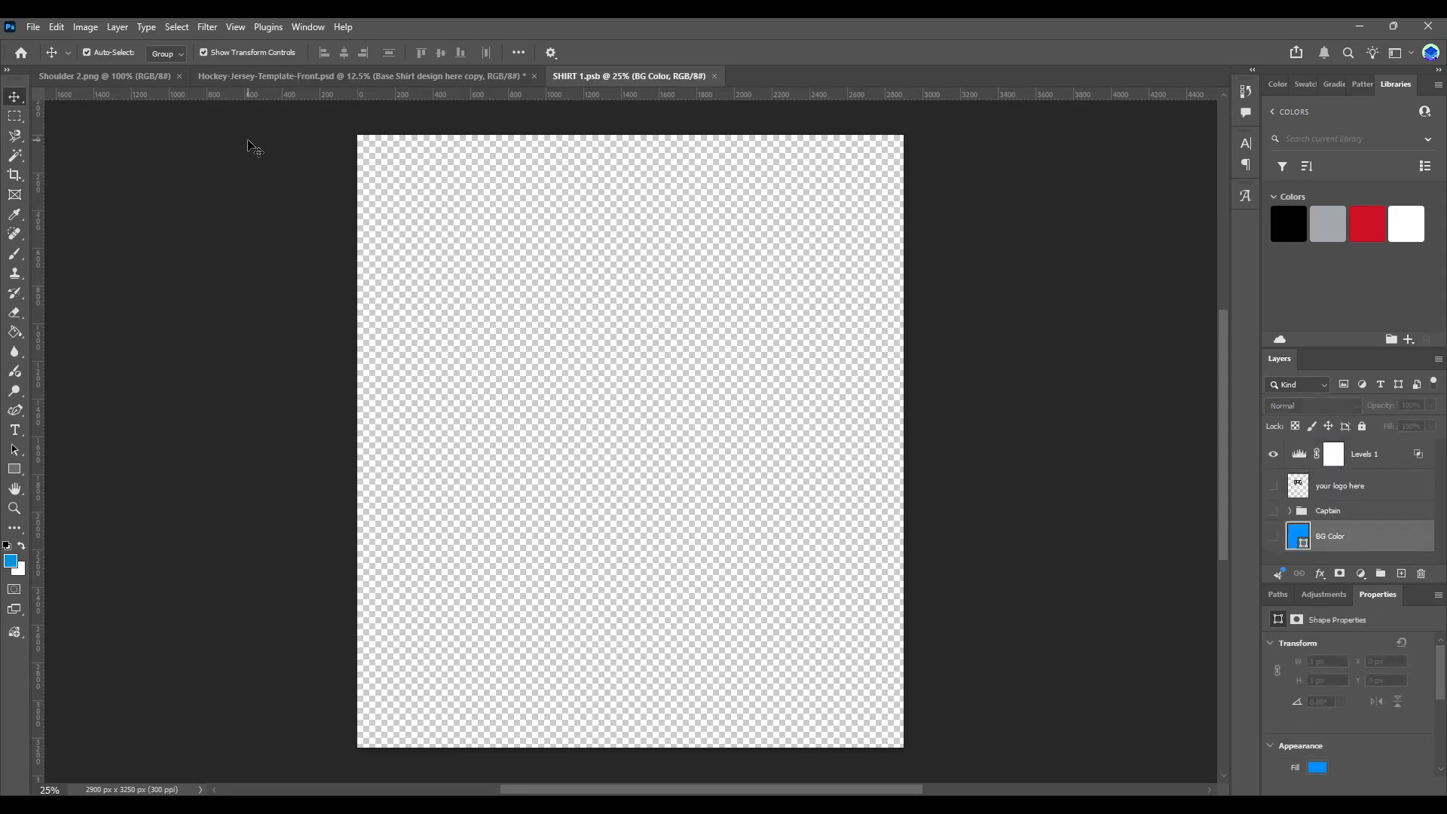
# - Copy the flag logo from Shoulder 2.png into SHIRT 1.psb
pyautogui.click(277, 76)
pyautogui.click(142, 75)
pyautogui.moveTo(716, 410); pyautogui.dragTo(630, 400)
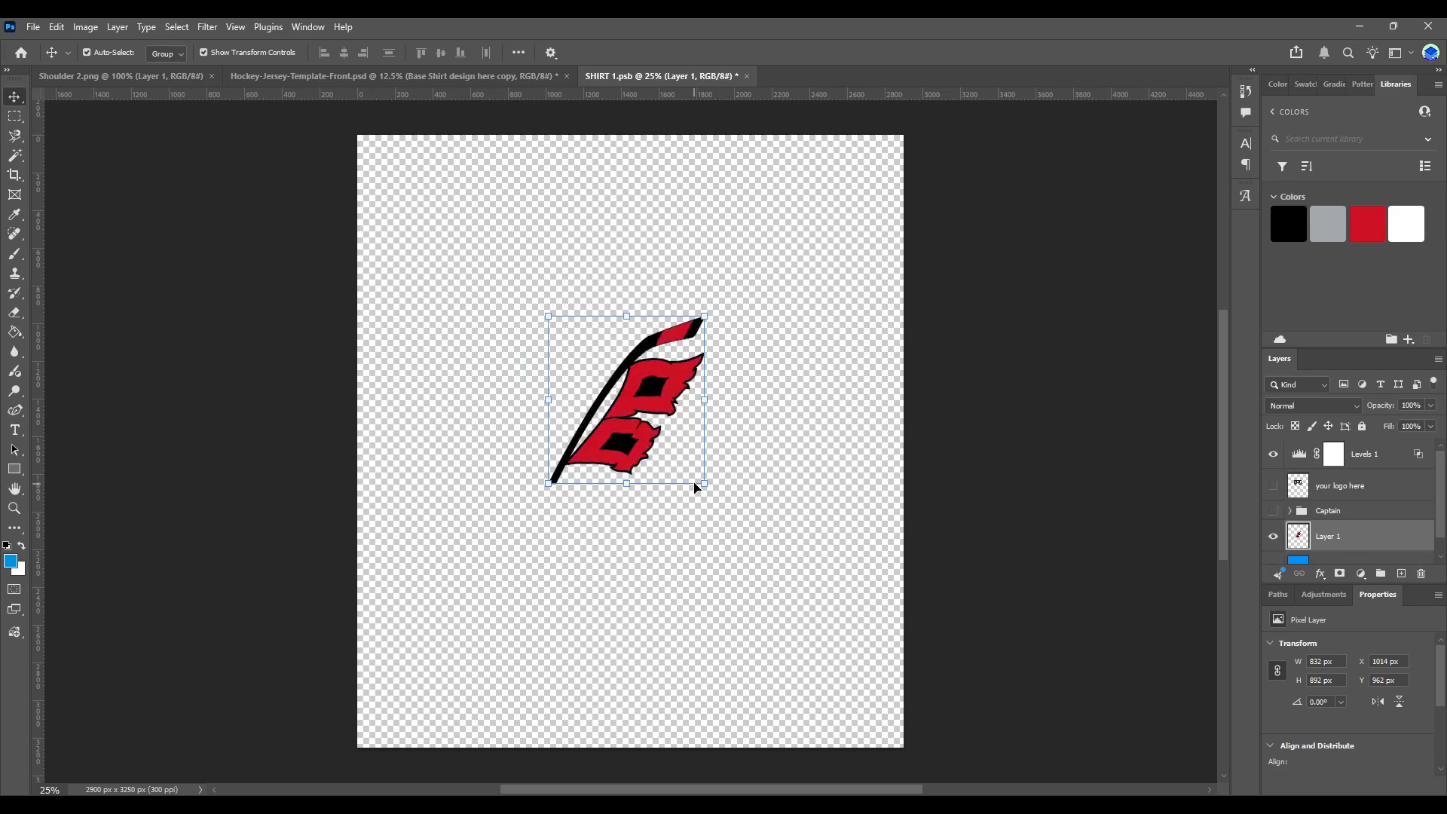
# - Scale the flag logo to about 145%, centre it horizontally in the upper half of the canvas, and save the design
pyautogui.moveTo(707, 485); pyautogui.dragTo(761, 504)
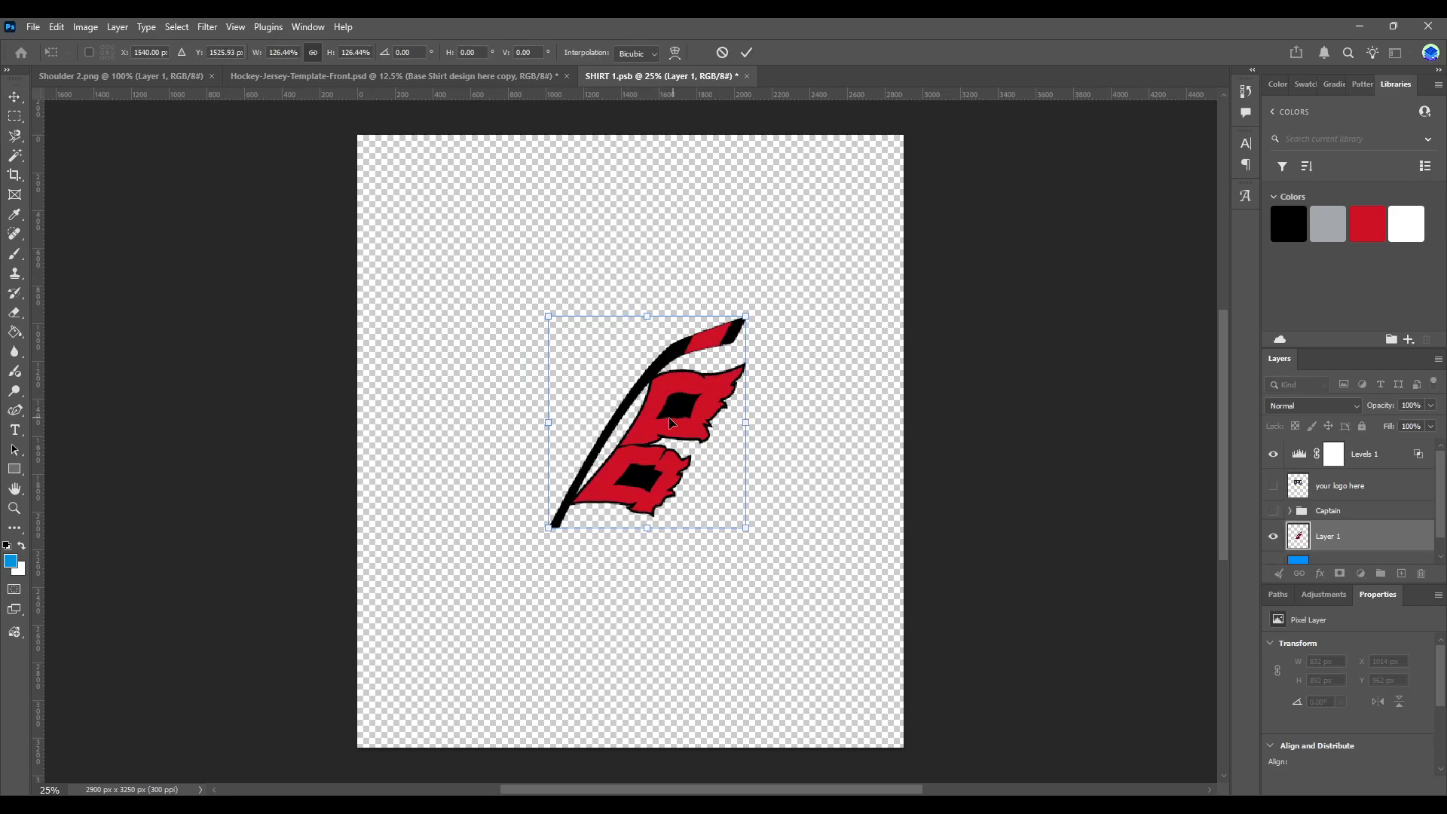
pyautogui.moveTo(670, 421)
pyautogui.mouseDown()
pyautogui.moveTo(641, 413)
pyautogui.moveTo(657, 411)
pyautogui.mouseUp()
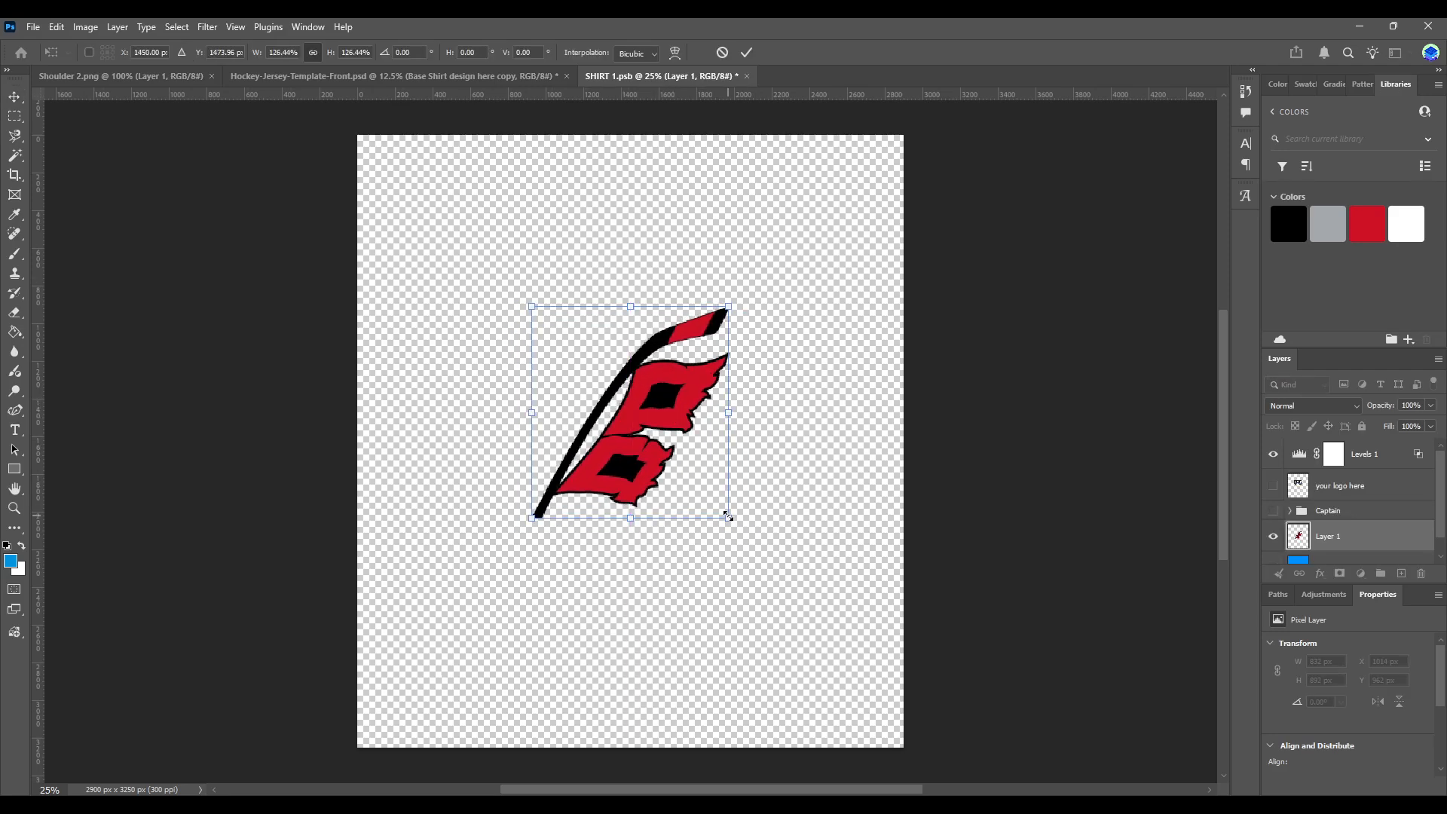
pyautogui.moveTo(727, 516)
pyautogui.mouseDown()
pyautogui.moveTo(746, 494)
pyautogui.moveTo(744, 531)
pyautogui.mouseUp()
pyautogui.moveTo(679, 405); pyautogui.dragTo(699, 379)
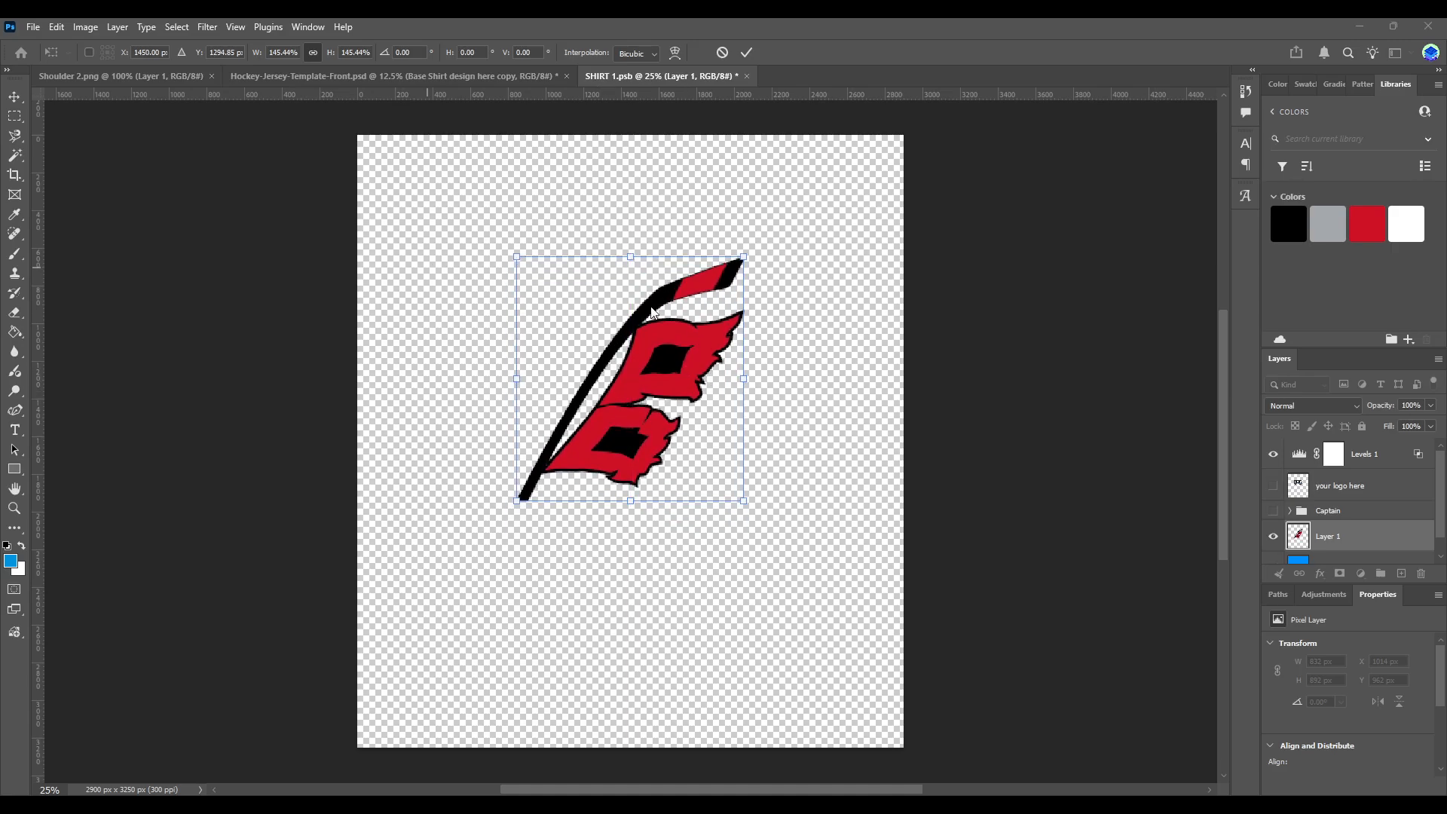
pyautogui.press('Return')
pyautogui.hotkey('ctrl', 's')
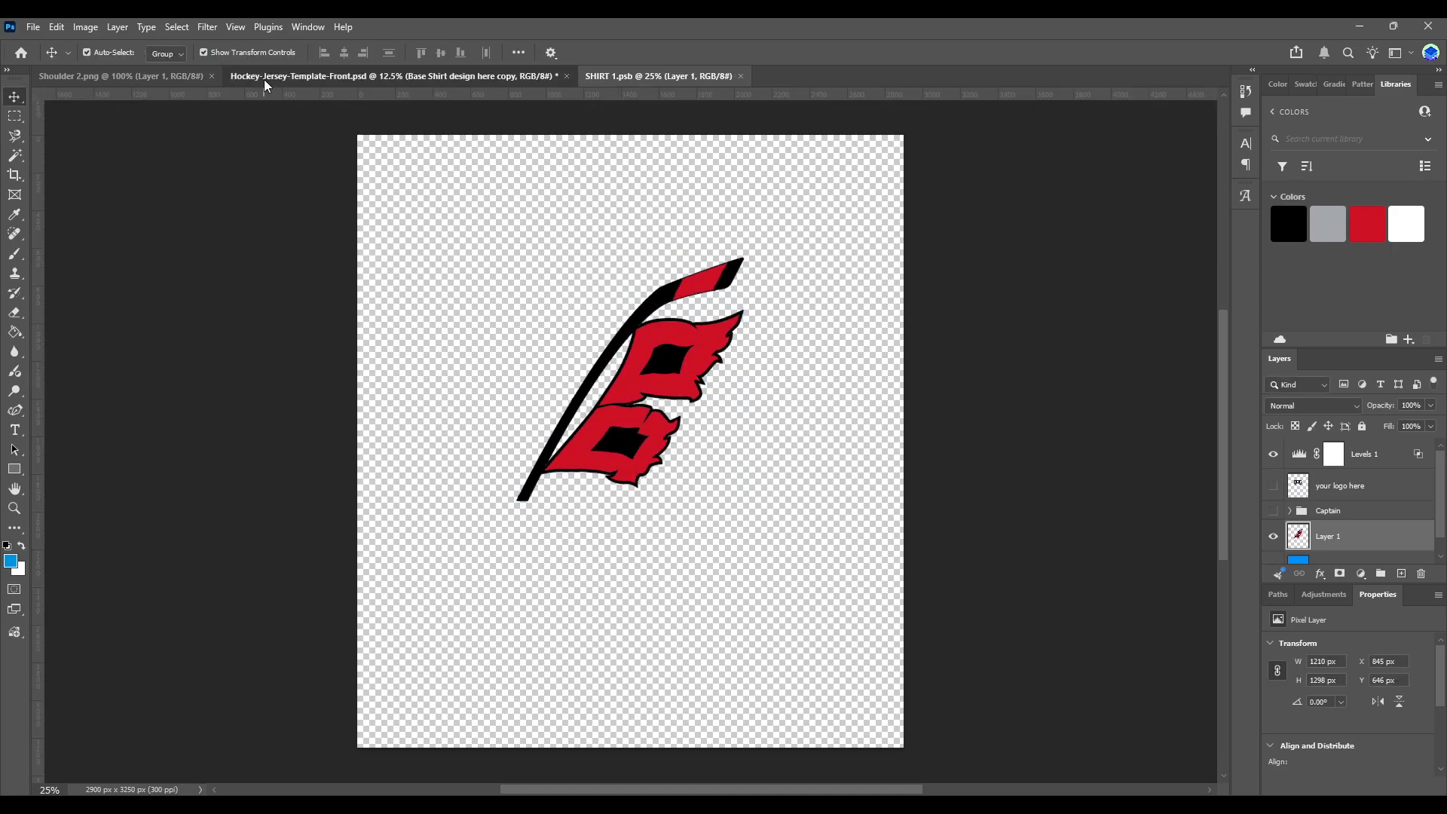
# - Check the logo placement on the jersey template and shift the flag logo down to about Y 678 px in SHIRT 1.psb
pyautogui.click(263, 79)
pyautogui.click(649, 79)
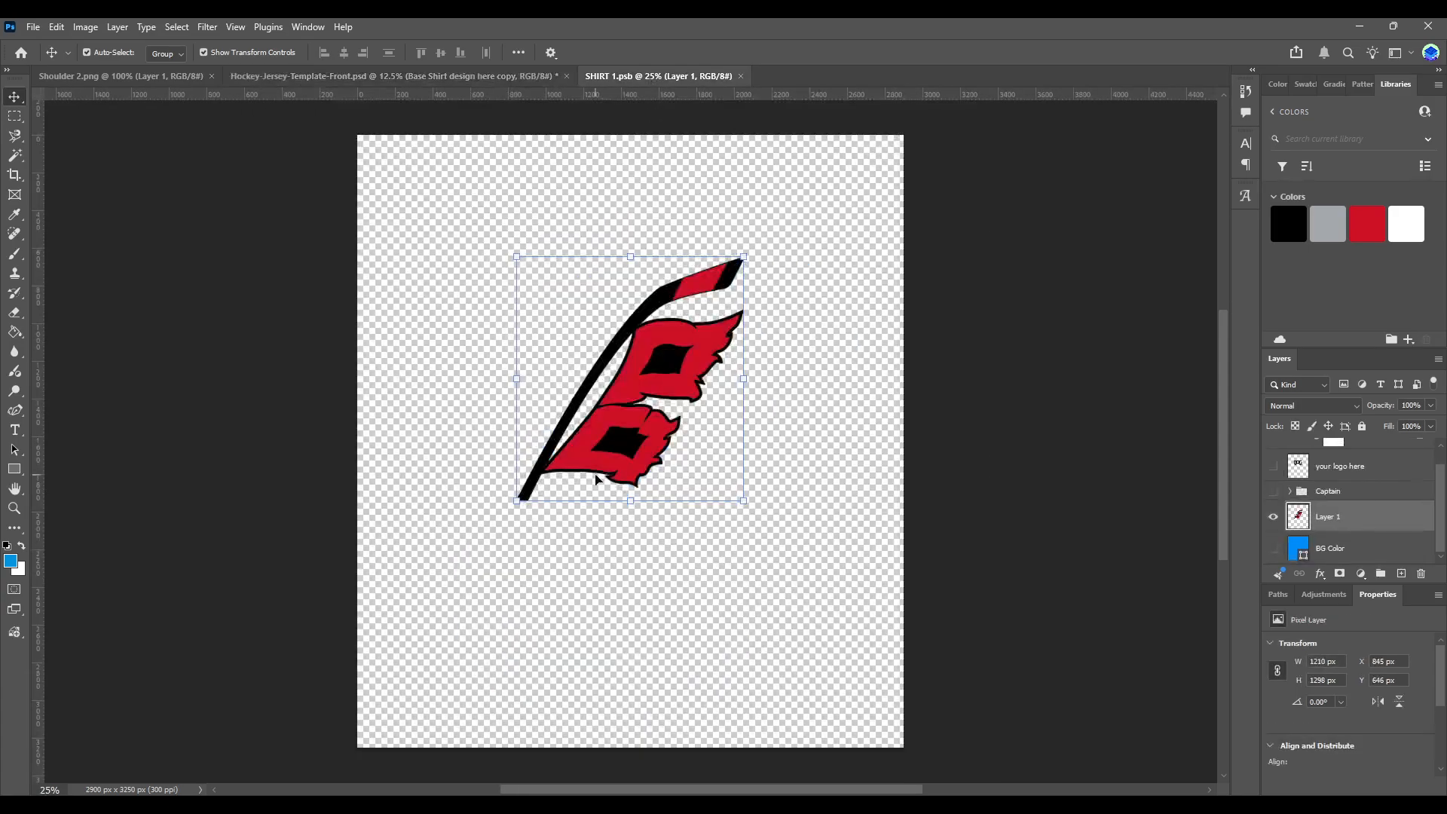
pyautogui.moveTo(617, 428); pyautogui.dragTo(621, 437)
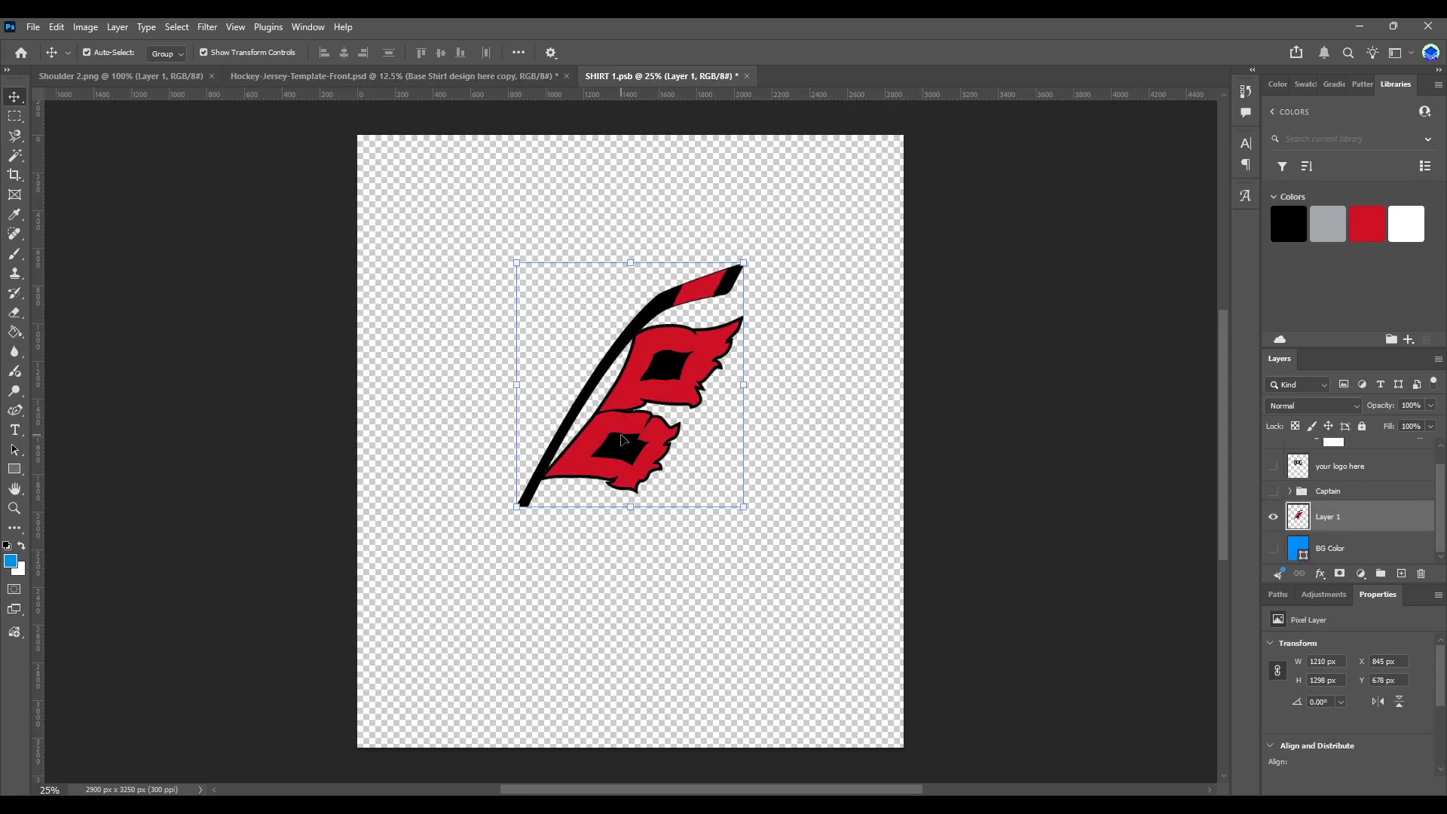
# - Add a text box with the letter "C" above and to the right of the flag logo
pyautogui.click(14, 429)
pyautogui.moveTo(663, 171); pyautogui.dragTo(1001, 332)
pyautogui.write('C')
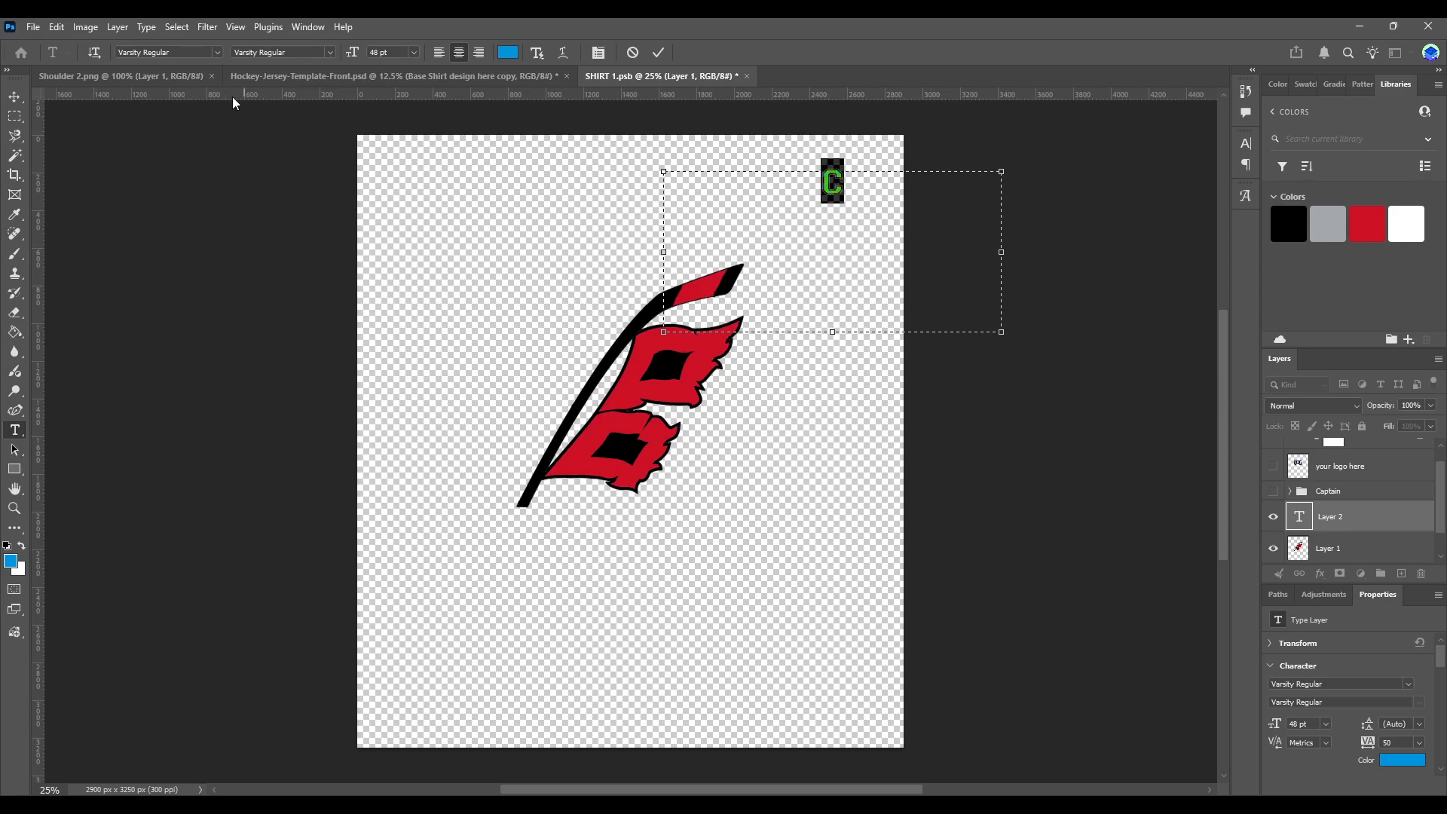
# - Set the letter C in the NHL Carolina font at 125 pt
pyautogui.click(215, 54)
pyautogui.click(386, 206)
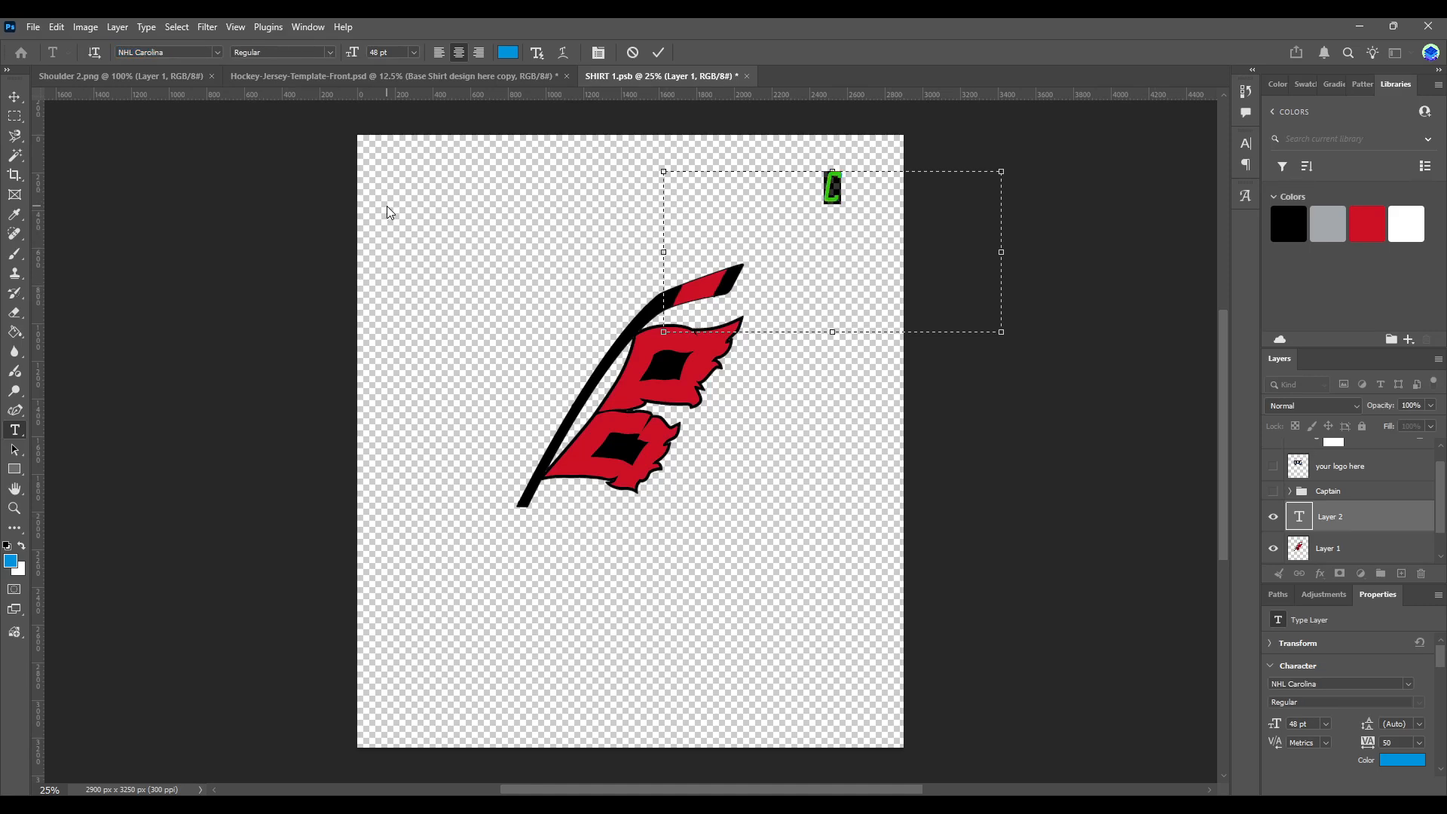
pyautogui.click(376, 51)
pyautogui.write('125')
pyautogui.press('Return')
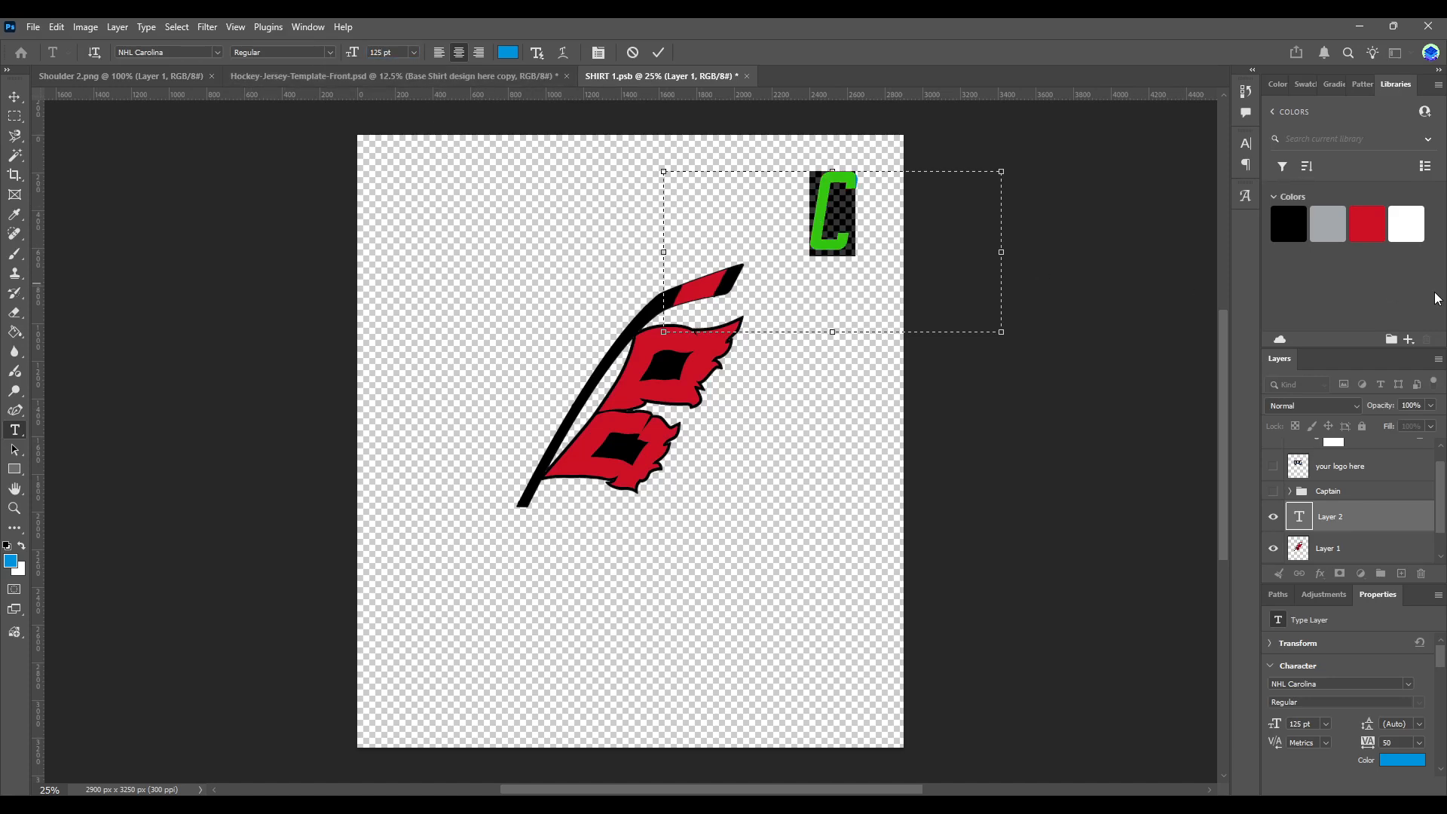
pyautogui.click(1376, 520)
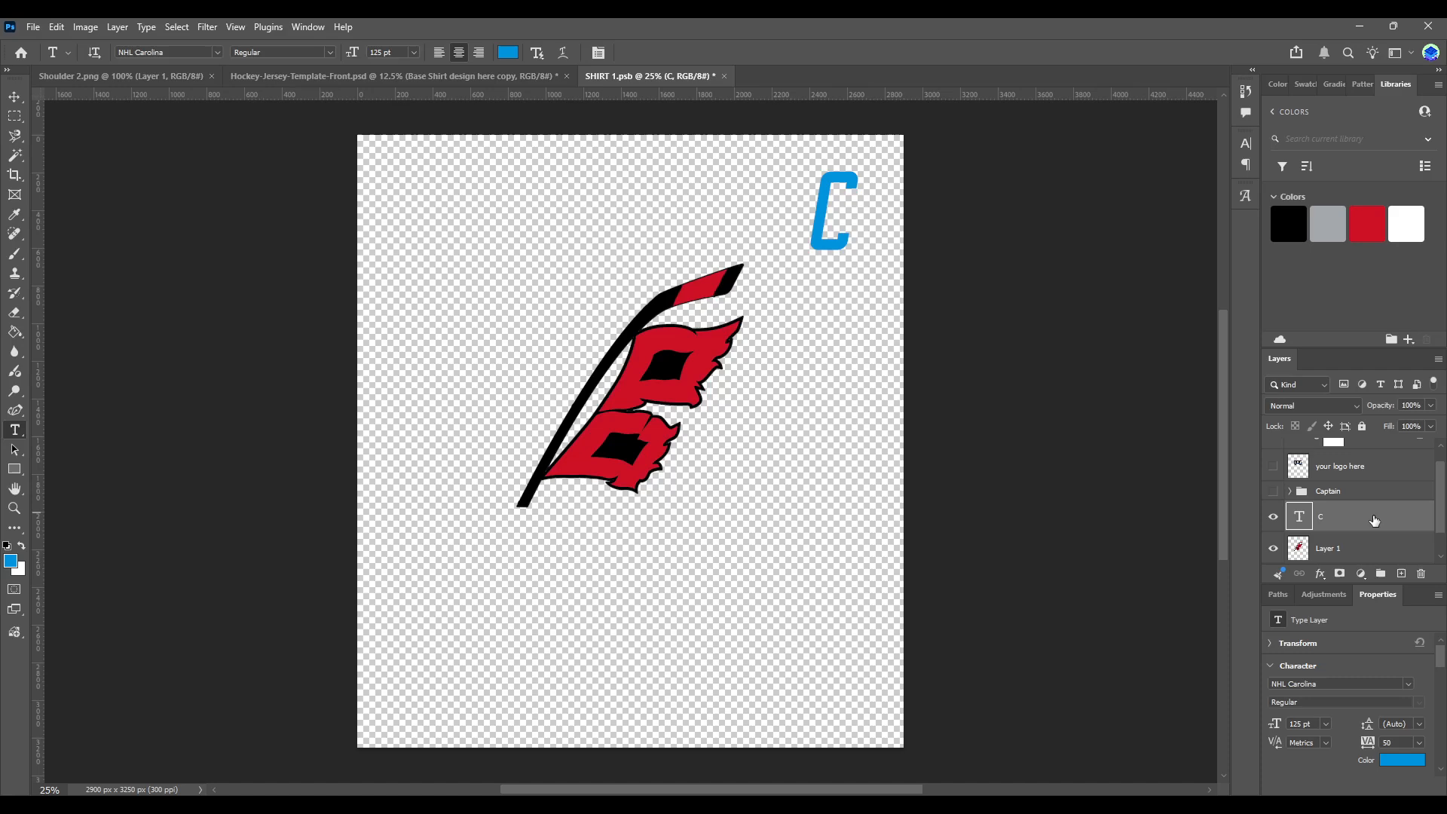
# - Color the letter C black, outline it with a red stroke and an outer black stroke, and save the design
pyautogui.click(1293, 235)
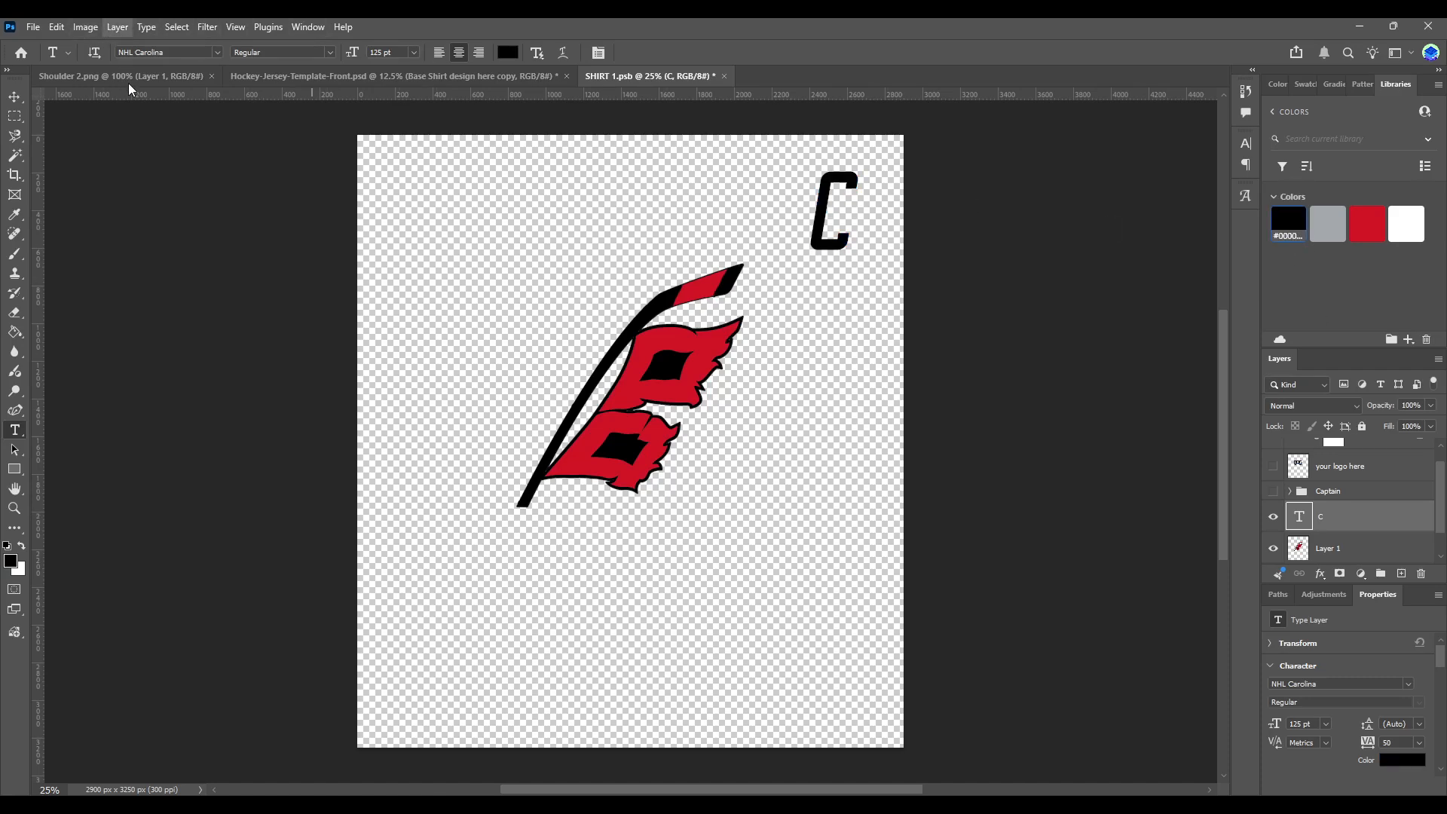
pyautogui.click(510, 215)
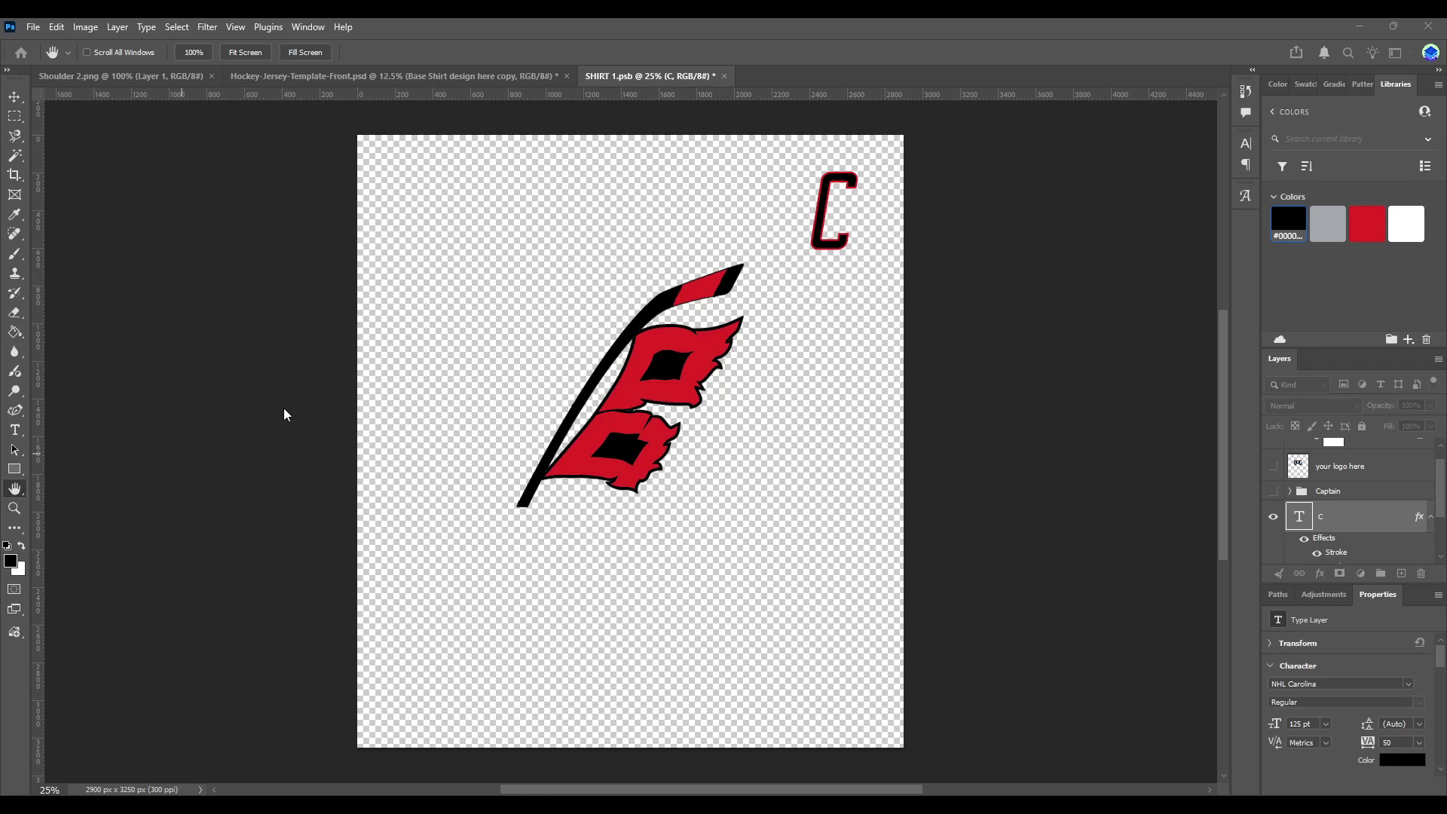
pyautogui.press('i')
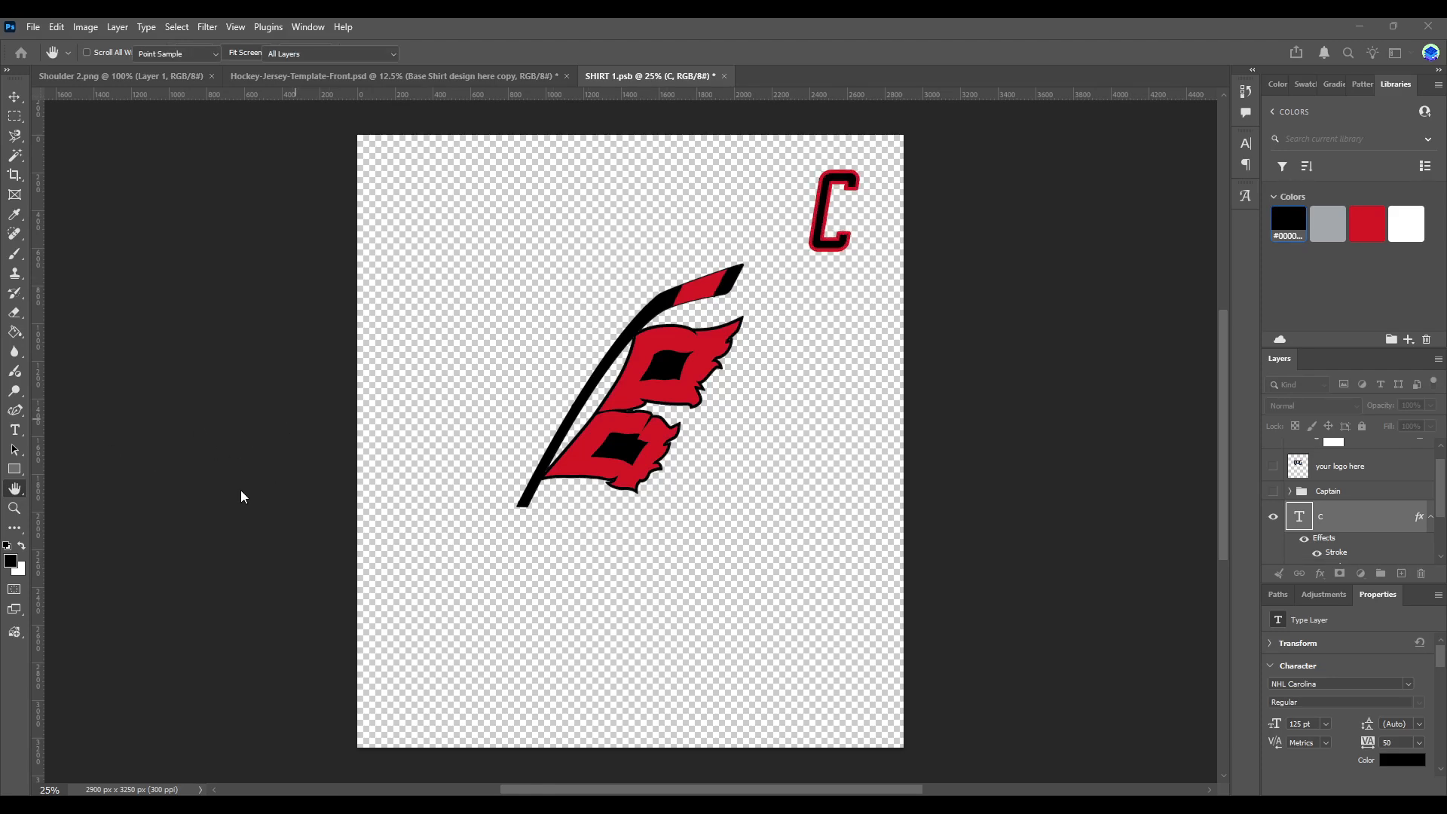
pyautogui.press('h')
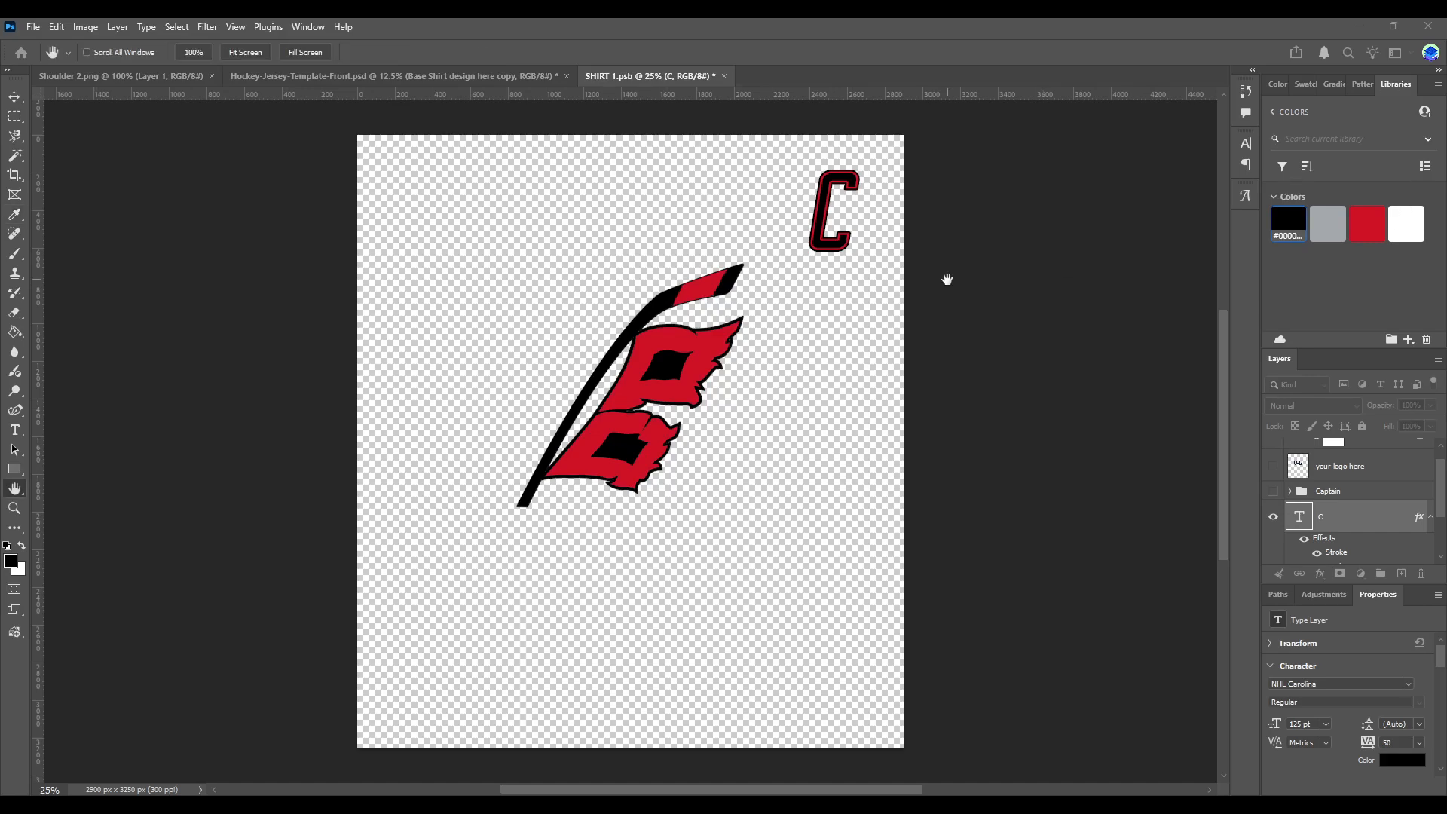
pyautogui.press('t')
pyautogui.hotkey('ctrl', 's')
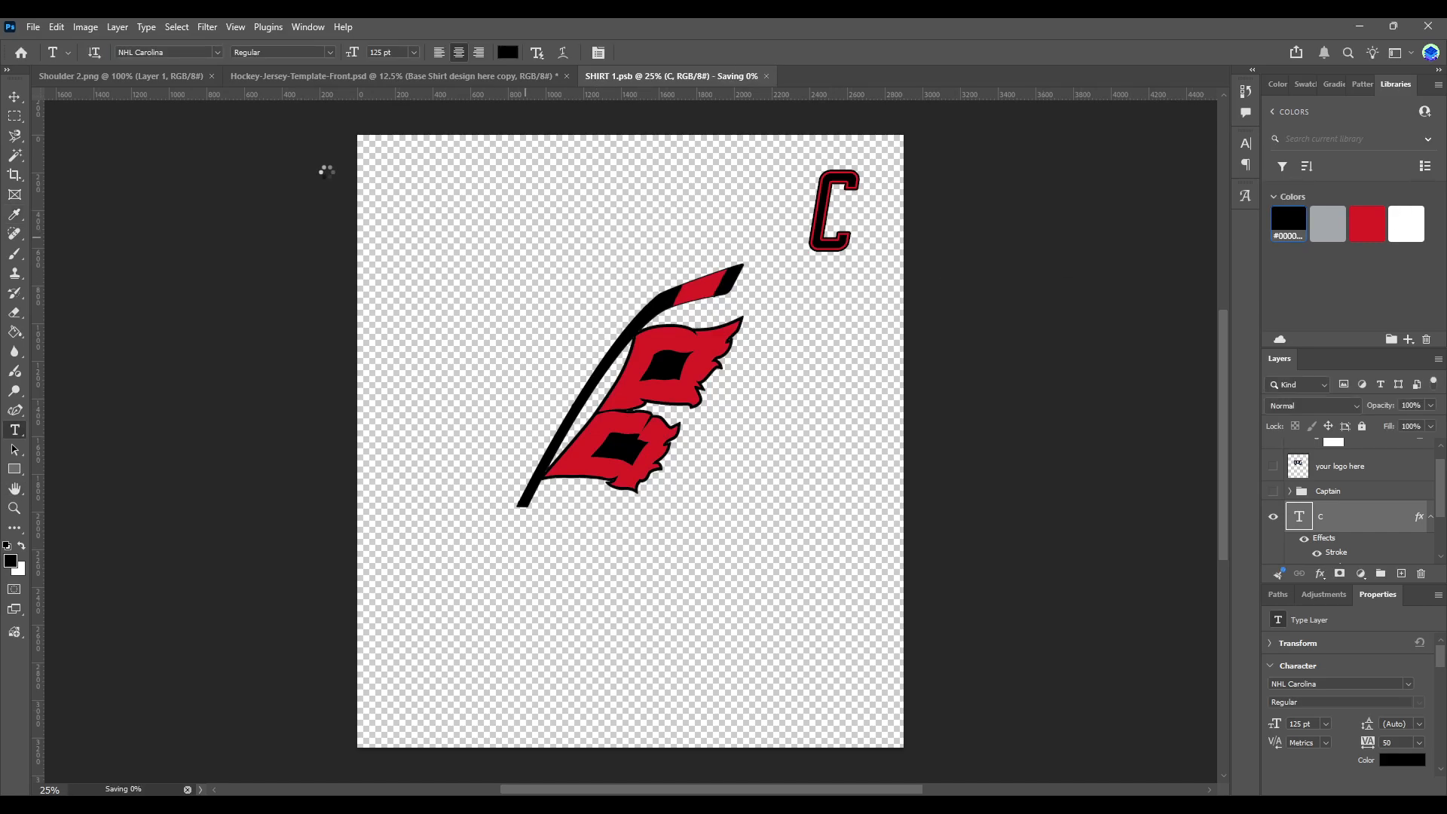
# - Check the design on the jersey template, then move the flag logo slightly lower in SHIRT 1.psb
pyautogui.press('v')
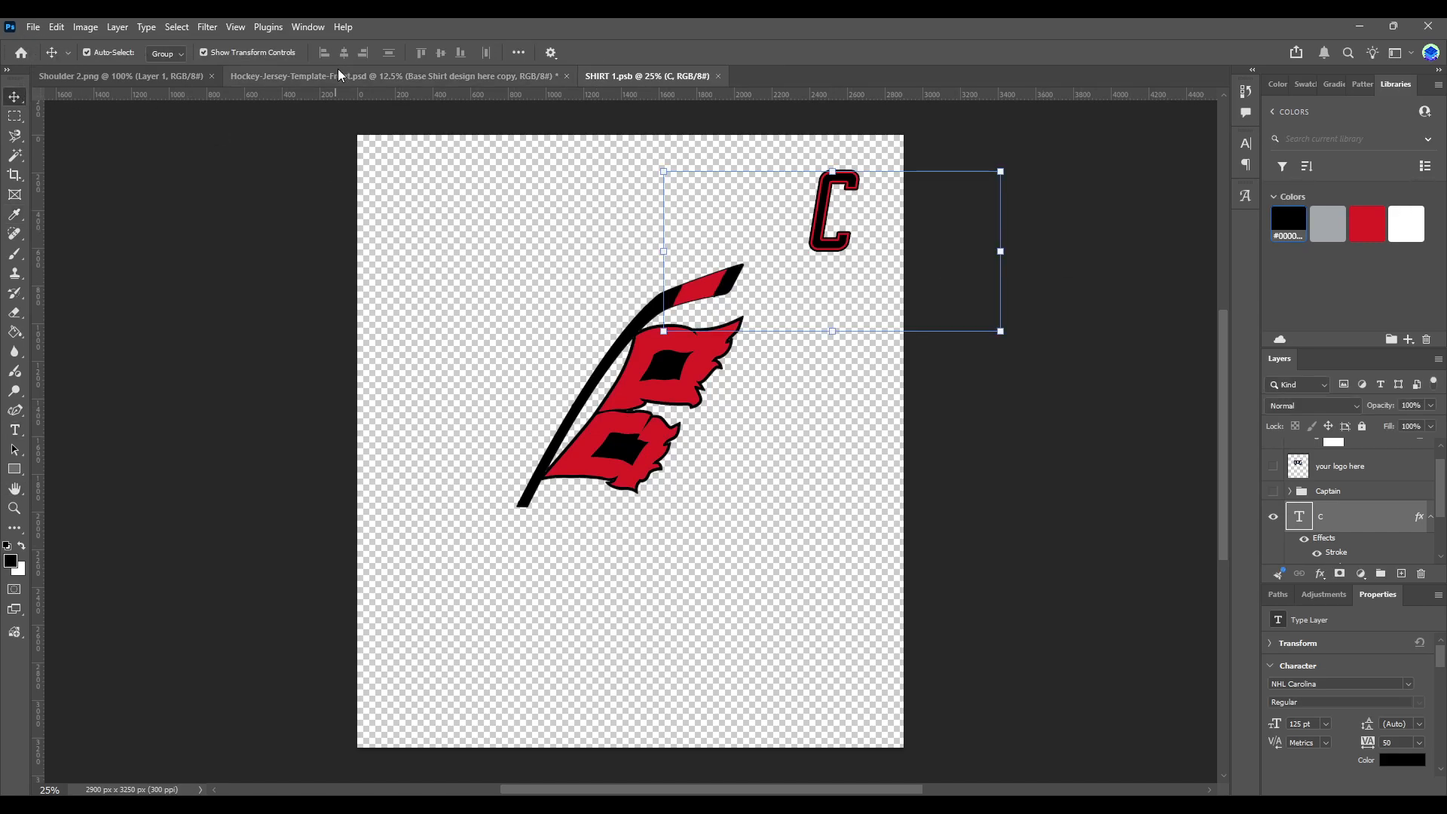
pyautogui.click(339, 71)
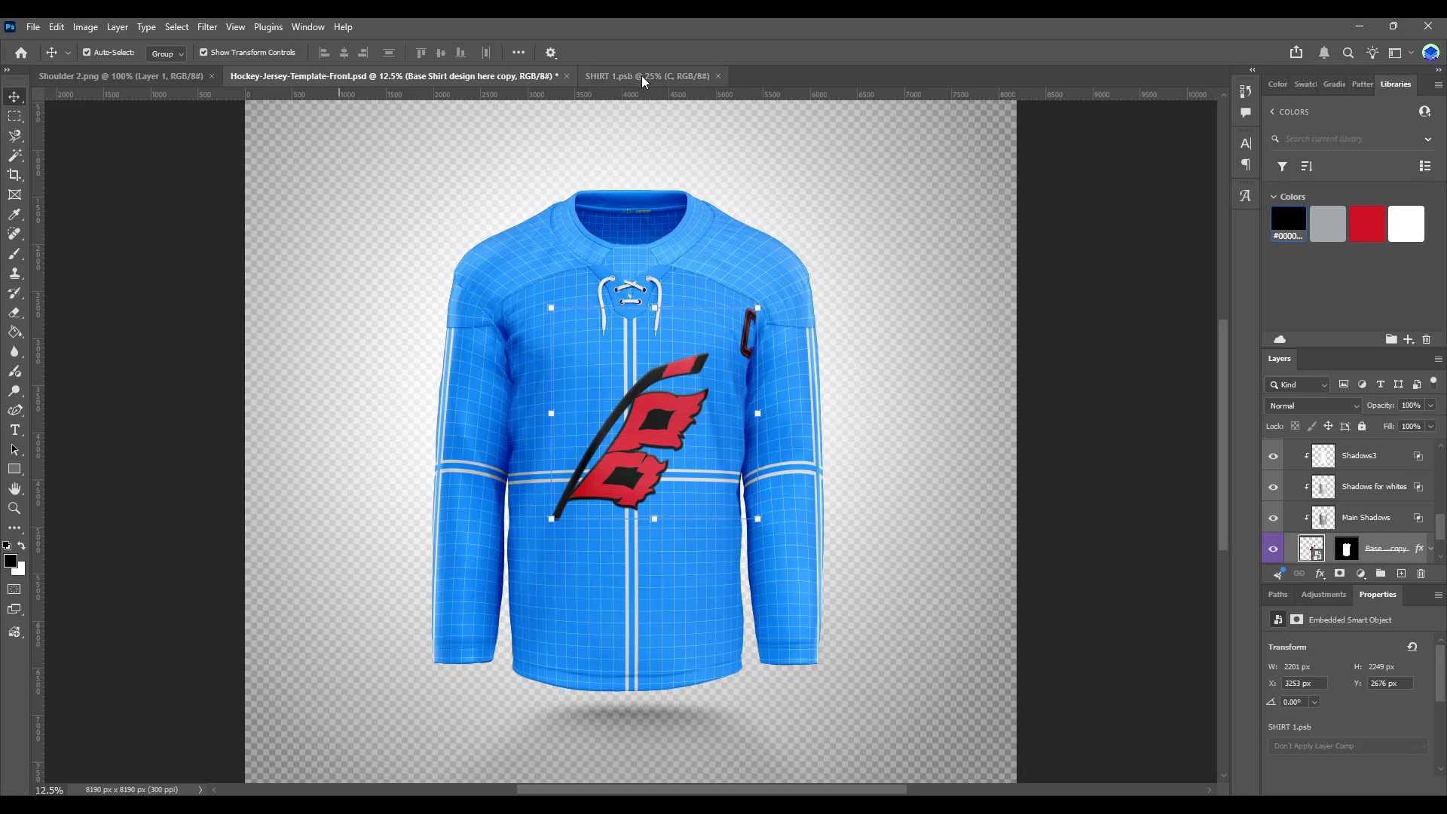
pyautogui.click(640, 76)
pyautogui.click(640, 365)
pyautogui.moveTo(633, 386); pyautogui.dragTo(632, 402)
# - Move the letter C inward, closer above the flag logo's tip, save, and check it on the jersey template
pyautogui.click(822, 225)
pyautogui.doubleClick(822, 226)
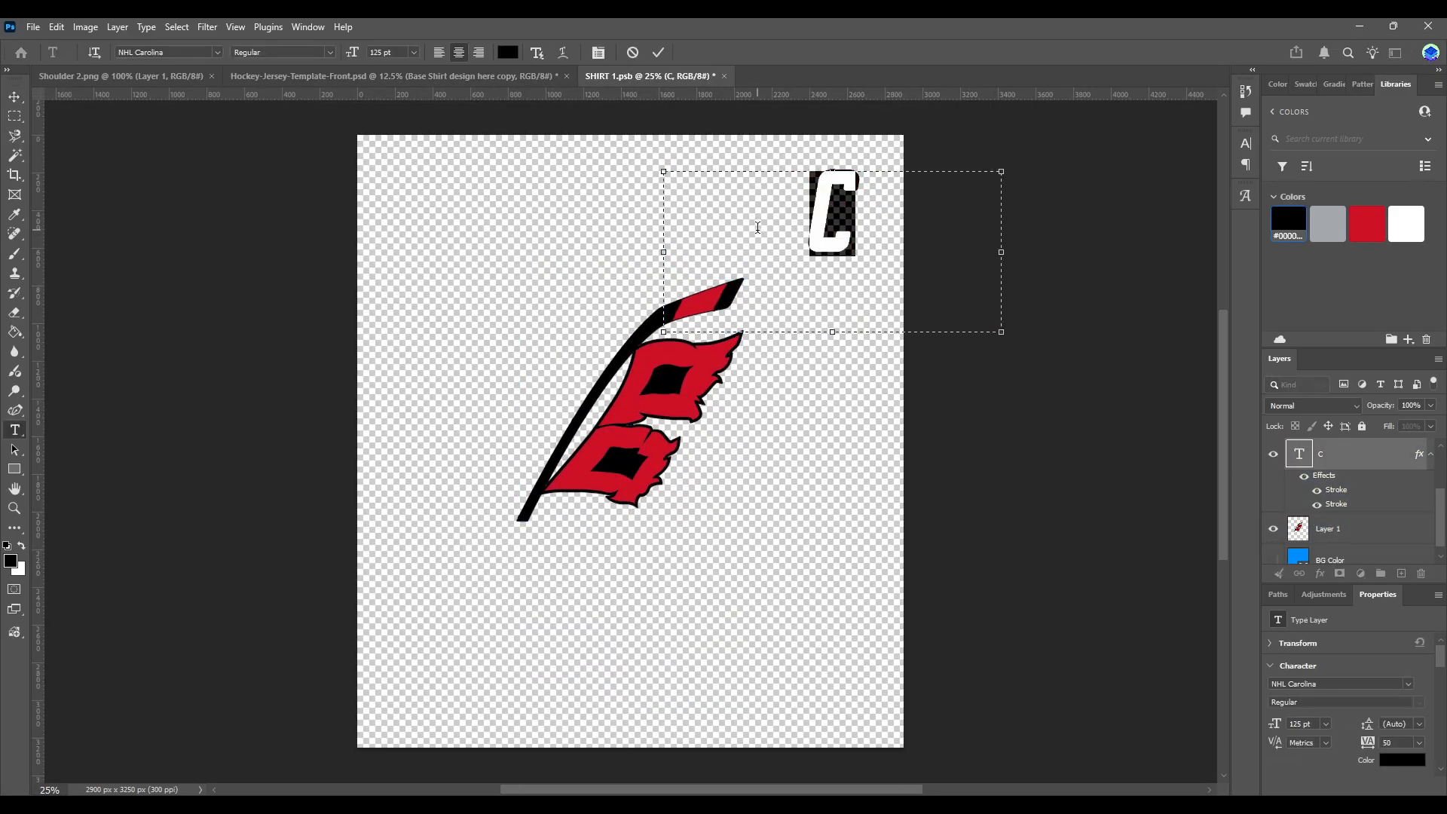
pyautogui.click(15, 97)
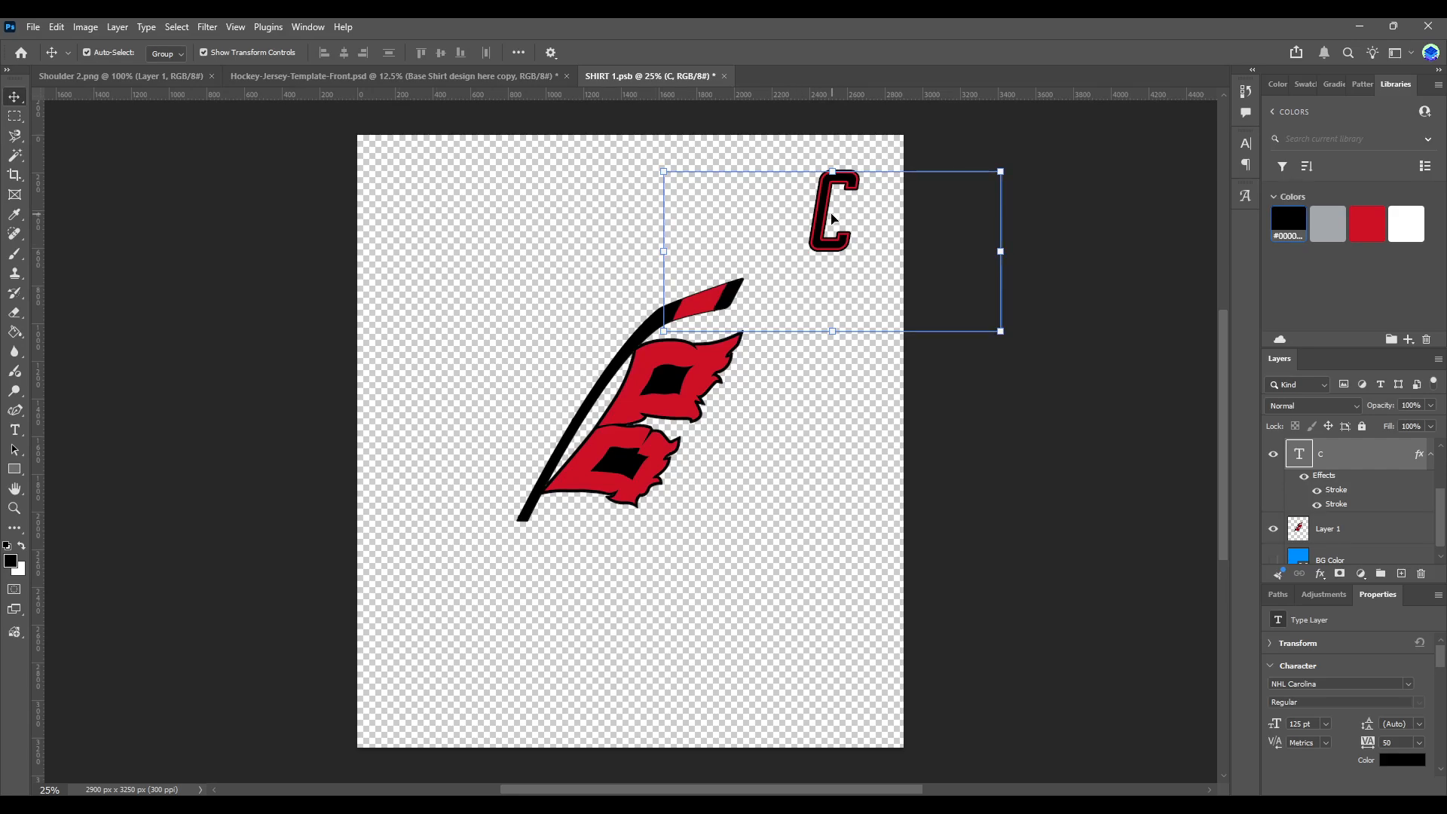
pyautogui.moveTo(826, 213); pyautogui.dragTo(758, 210)
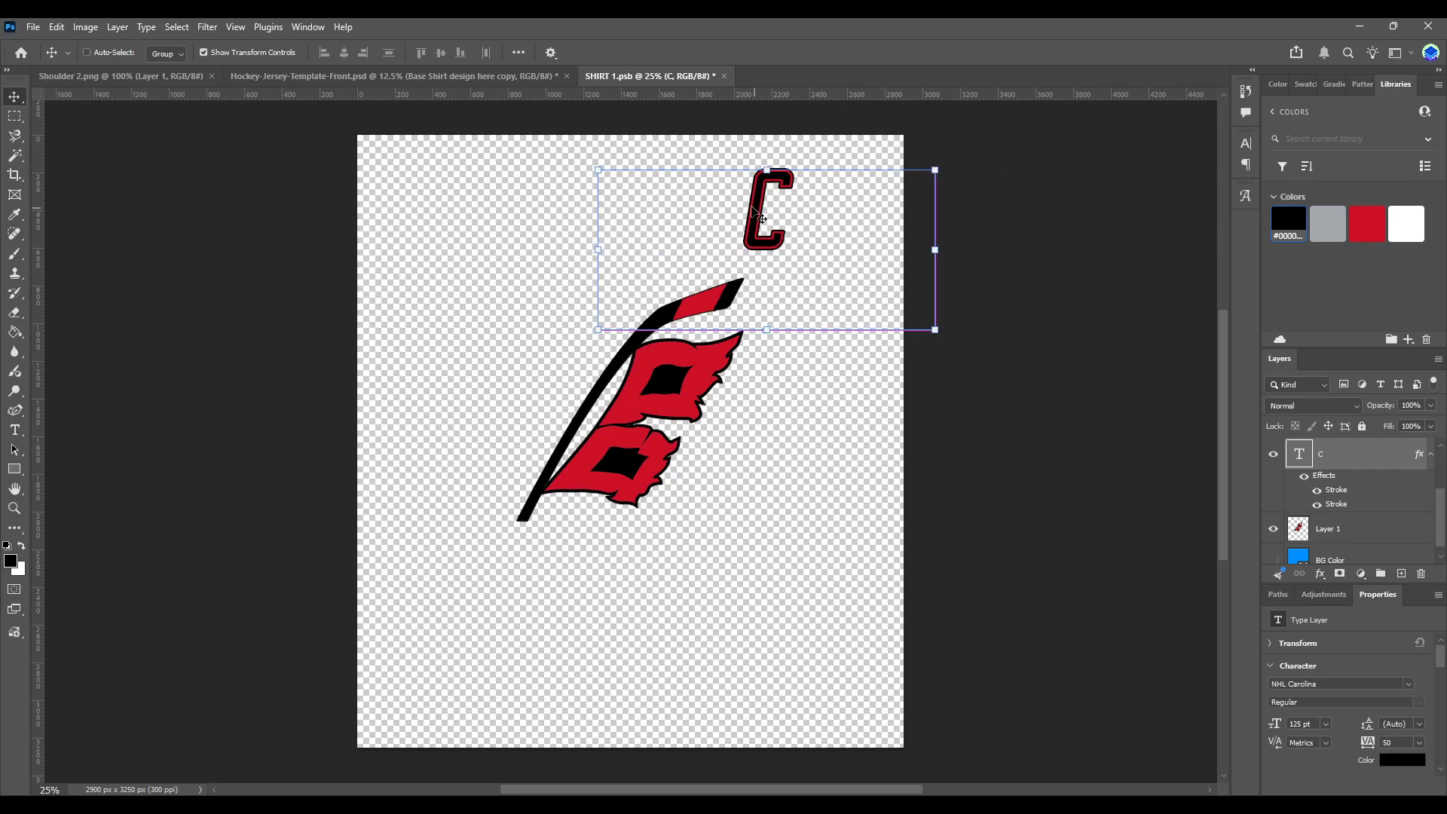
pyautogui.hotkey('ctrl', 's')
pyautogui.click(391, 78)
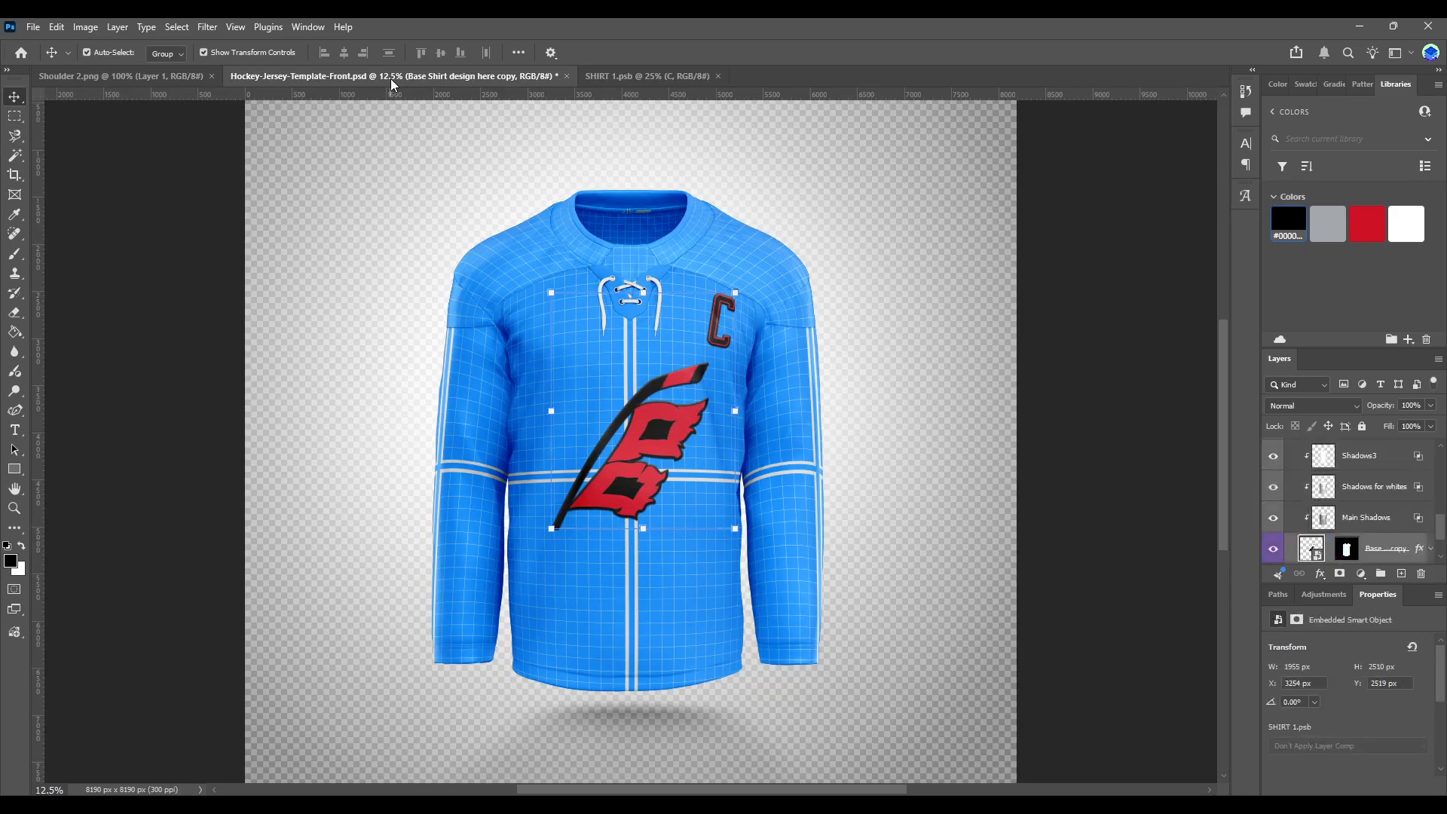
# - Nudge the letter C slightly further inward and down, save, and review its placement on the jersey
pyautogui.click(620, 75)
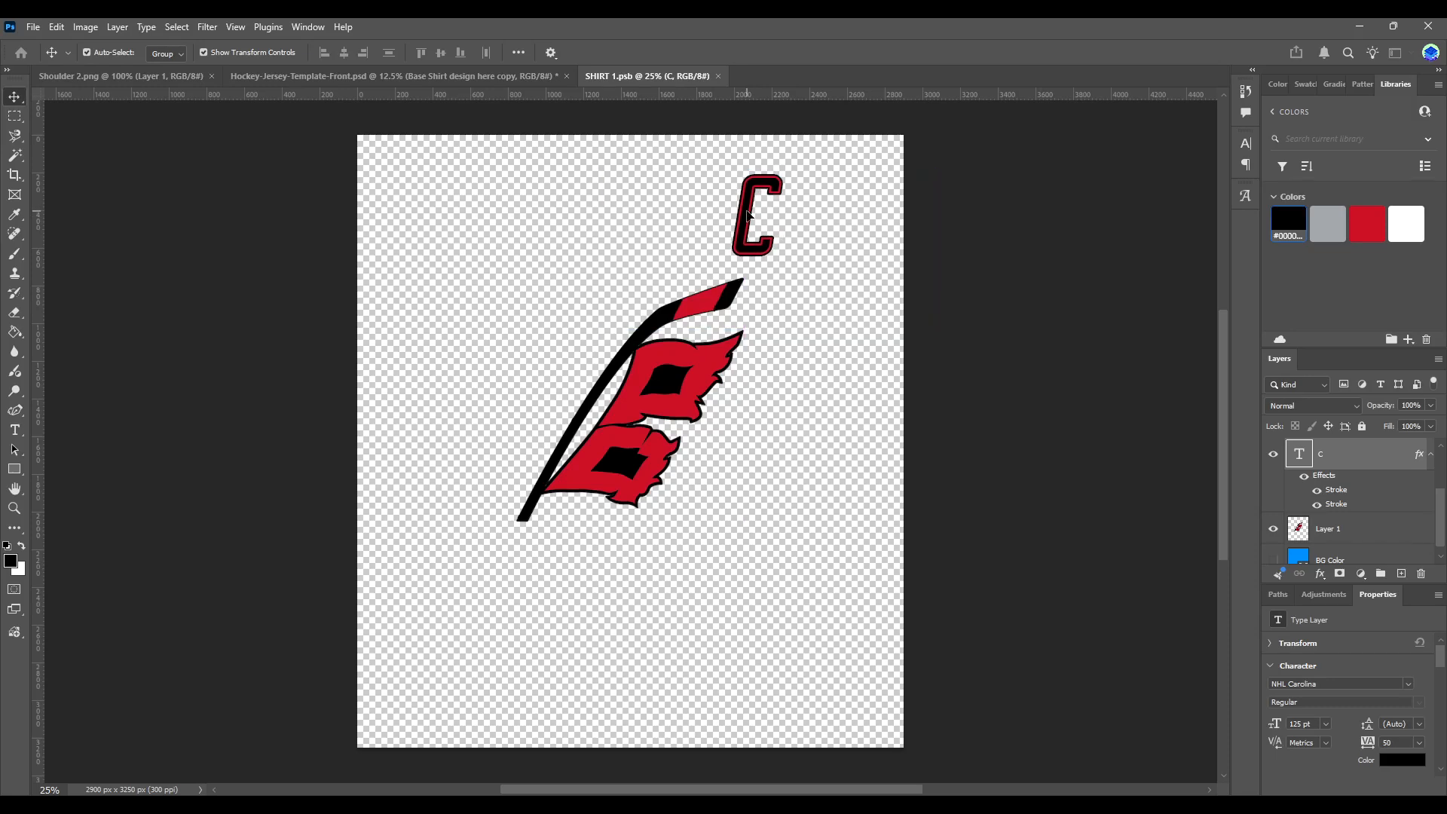
pyautogui.hotkey('ctrl', 's')
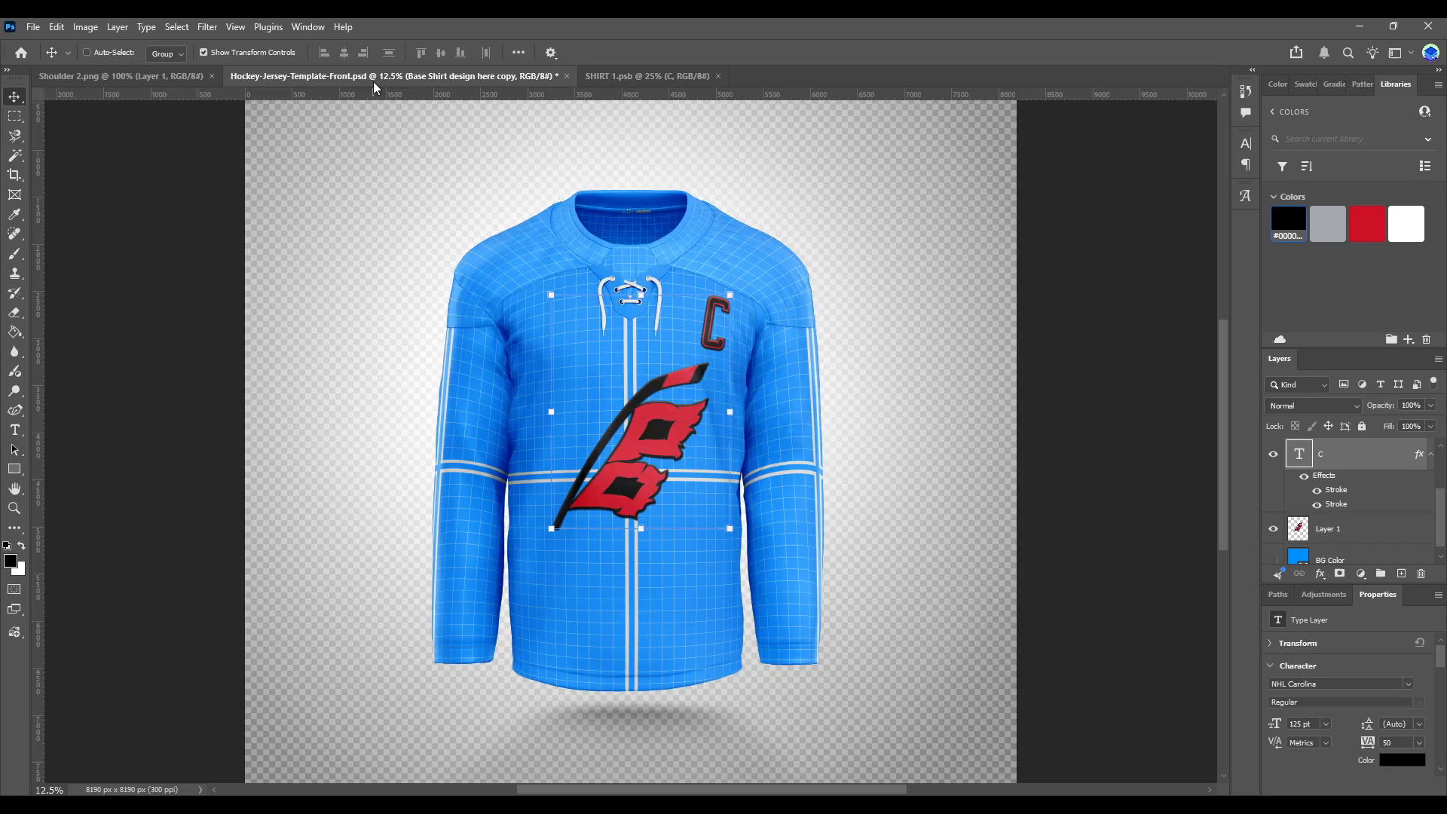
pyautogui.click(374, 82)
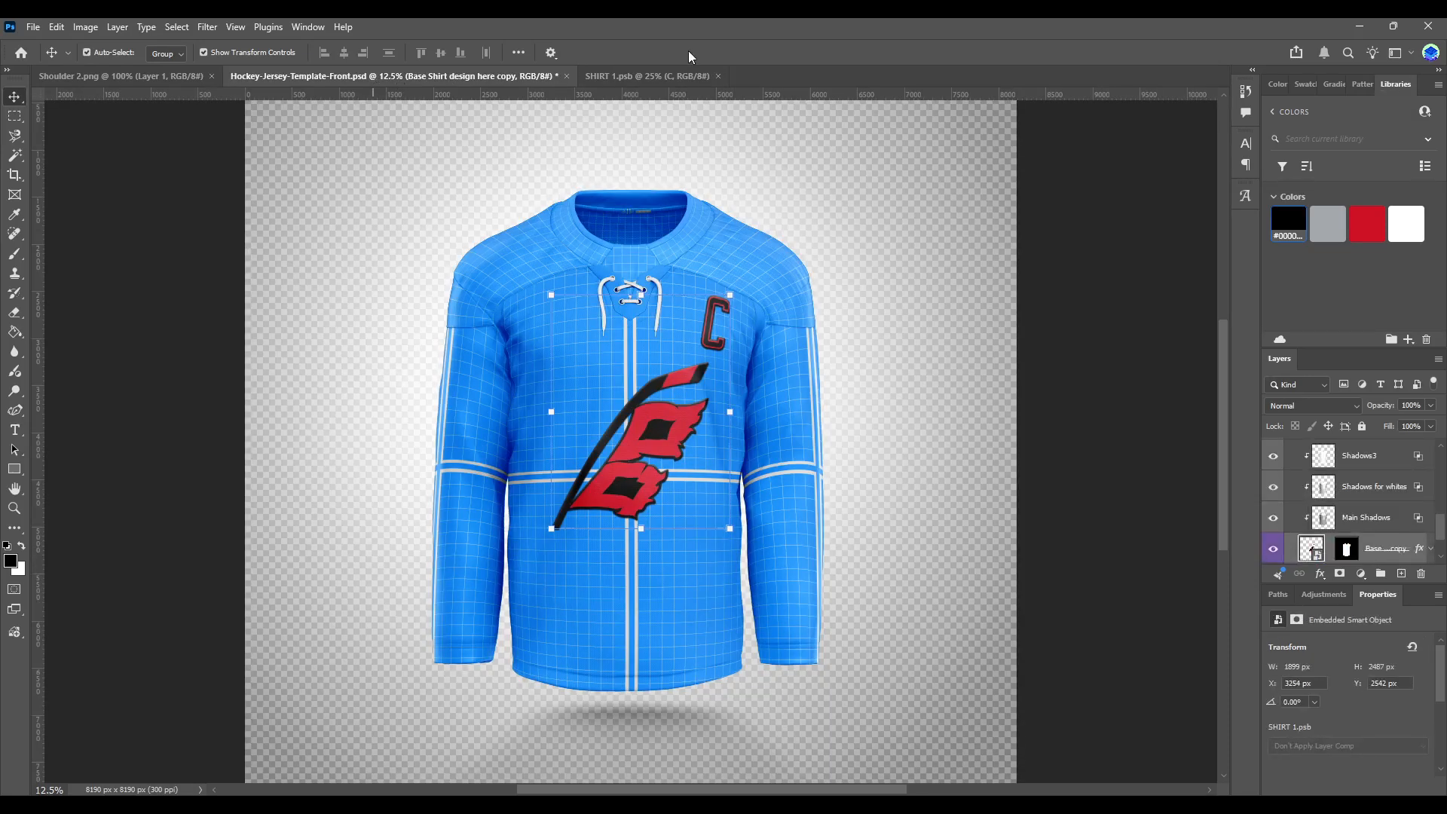
# - Close SHIRT 1.psb and collapse the Embossed Logo/Graphics group in the jersey template
pyautogui.click(606, 71)
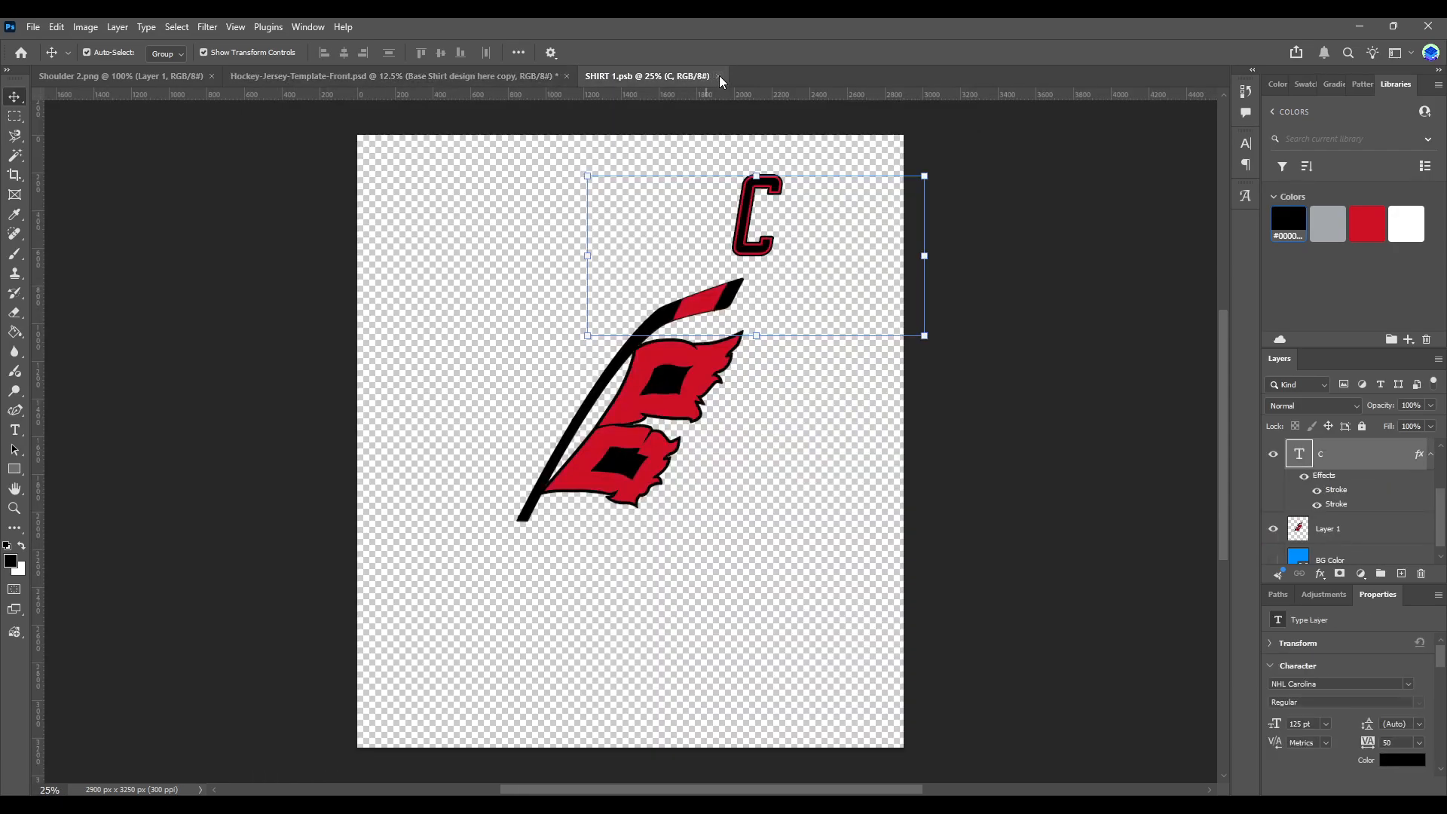
pyautogui.click(719, 76)
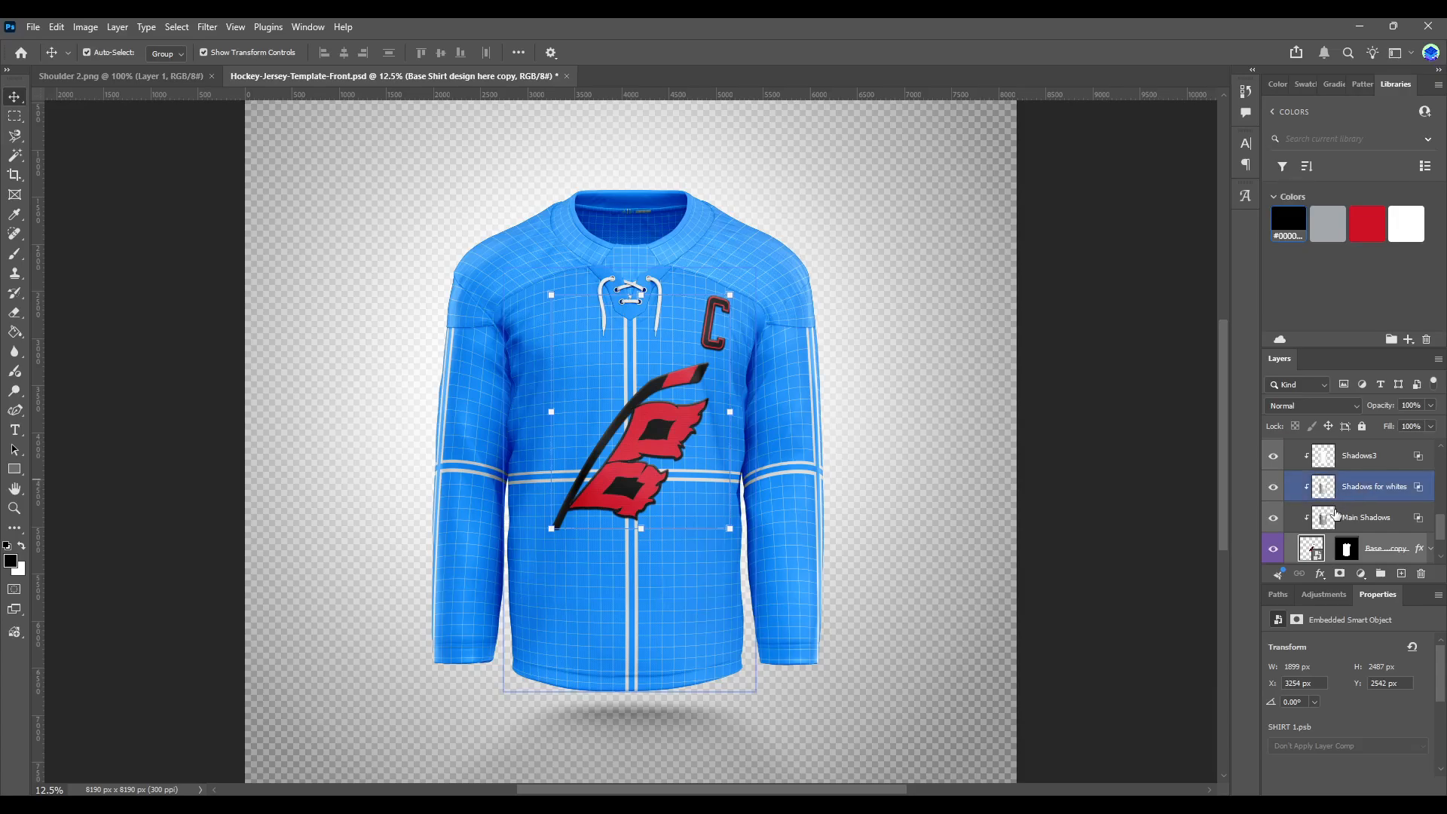
pyautogui.scroll(1, 1314, 512)
pyautogui.click(1290, 452)
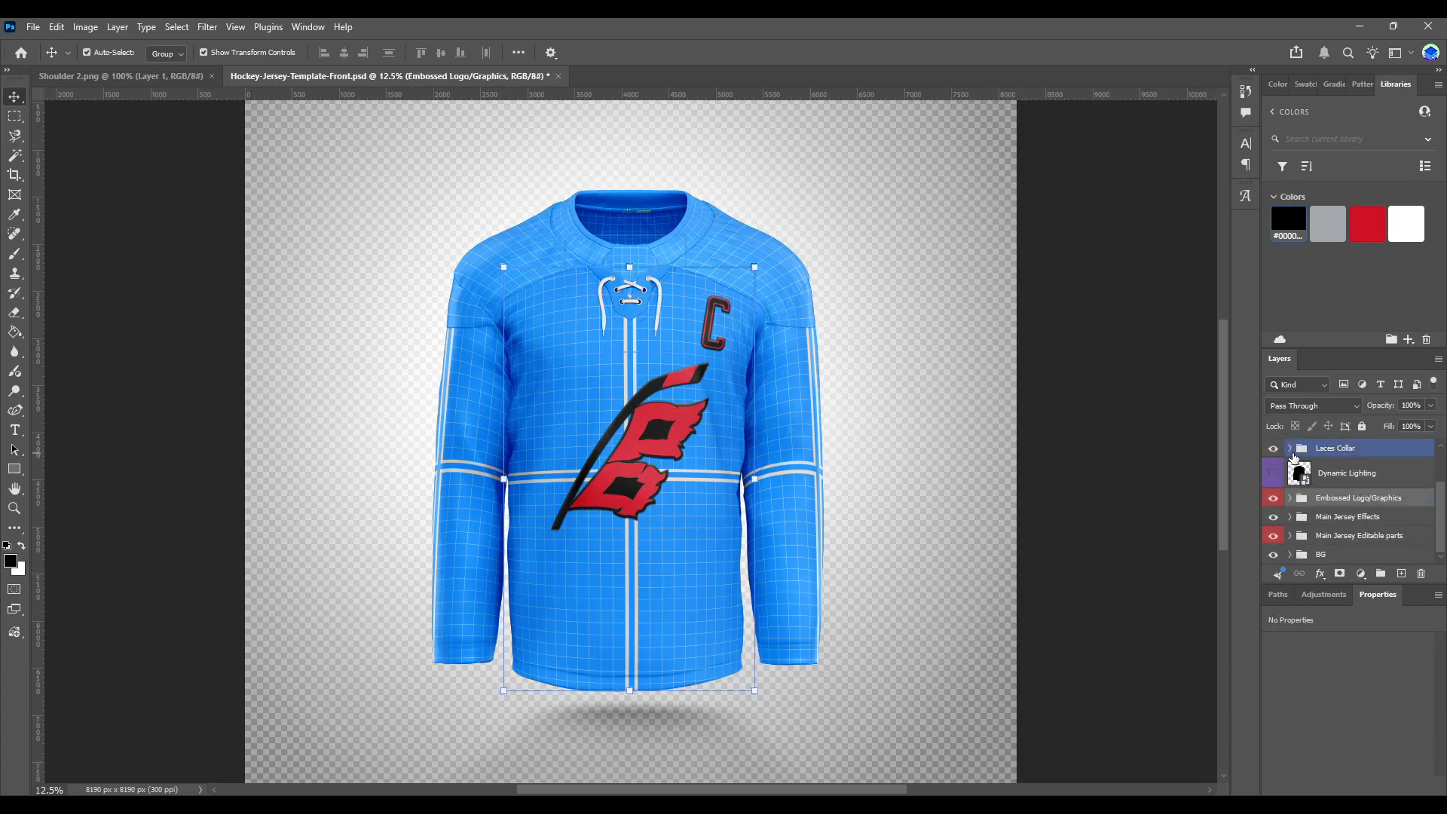
# - Expand the Embossed Logo/Graphics group and reopen its base shirt design smart object
pyautogui.click(1289, 498)
pyautogui.scroll(-6, 1345, 503)
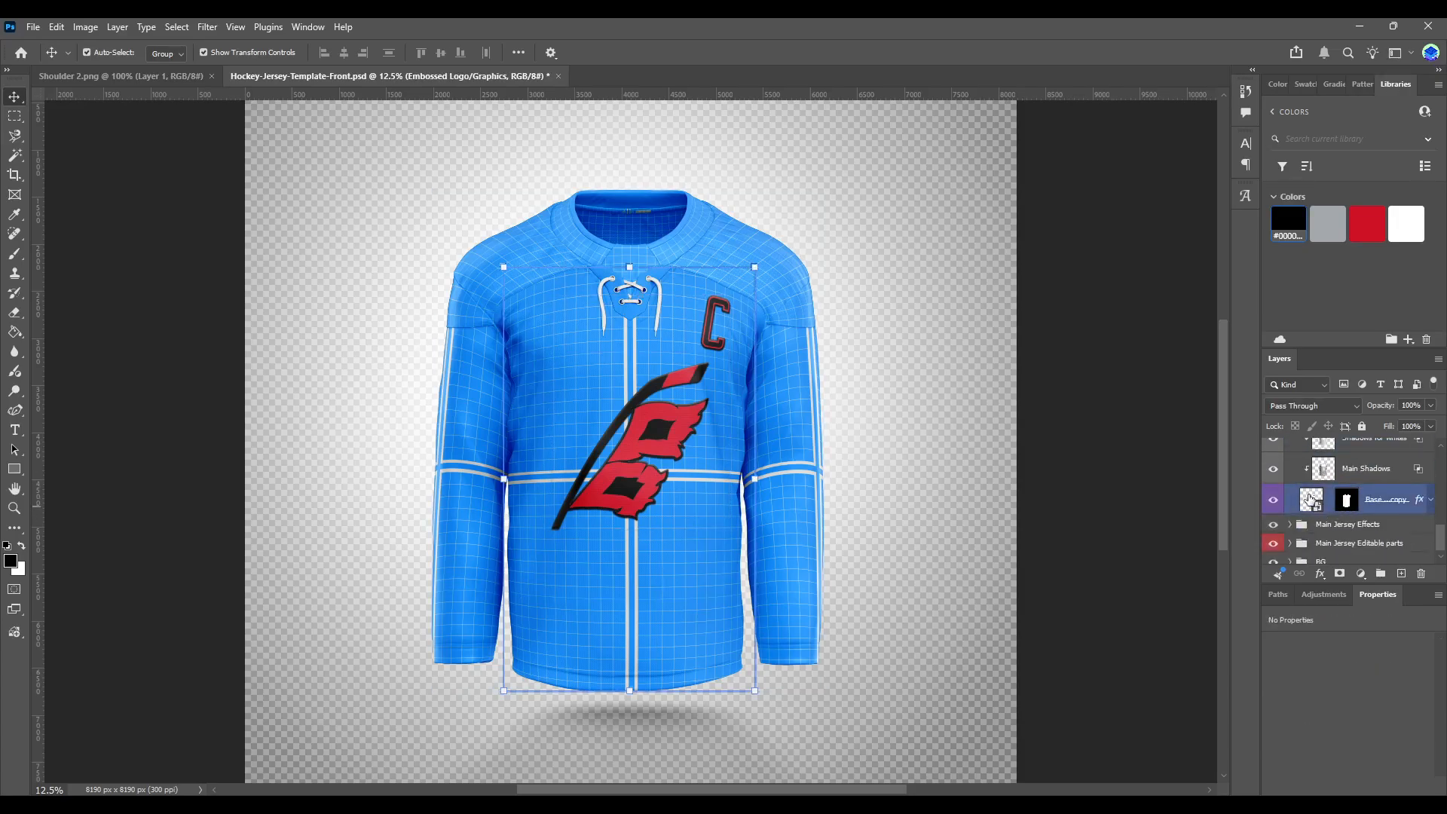
pyautogui.doubleClick(1315, 497)
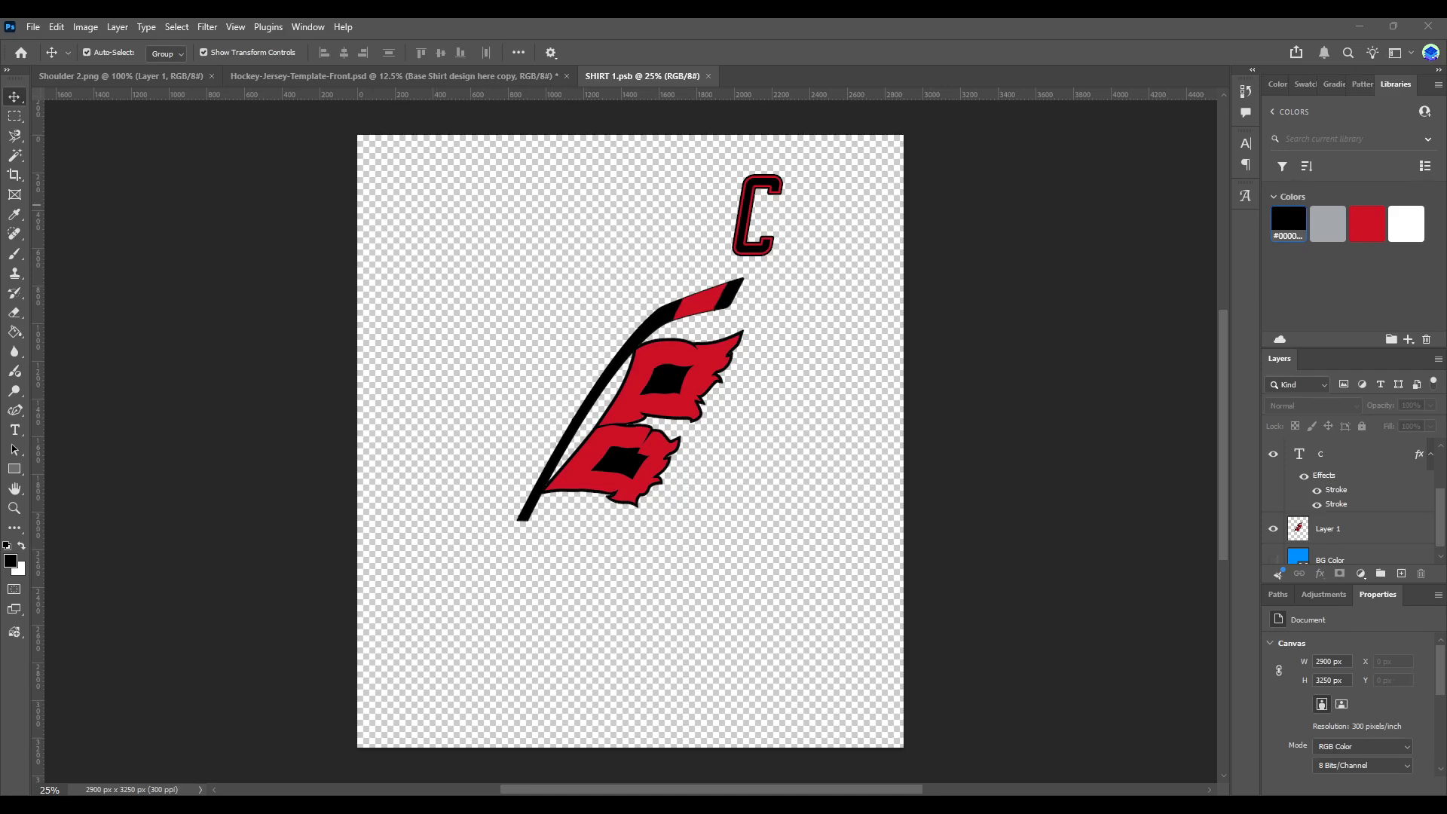
# - Paste the copied Final patch graphic into SHIRT 1.psb and place it on the opposite chest side from the letter C
pyautogui.hotkey('ctrl', 'v')
pyautogui.moveTo(632, 433); pyautogui.dragTo(463, 232)
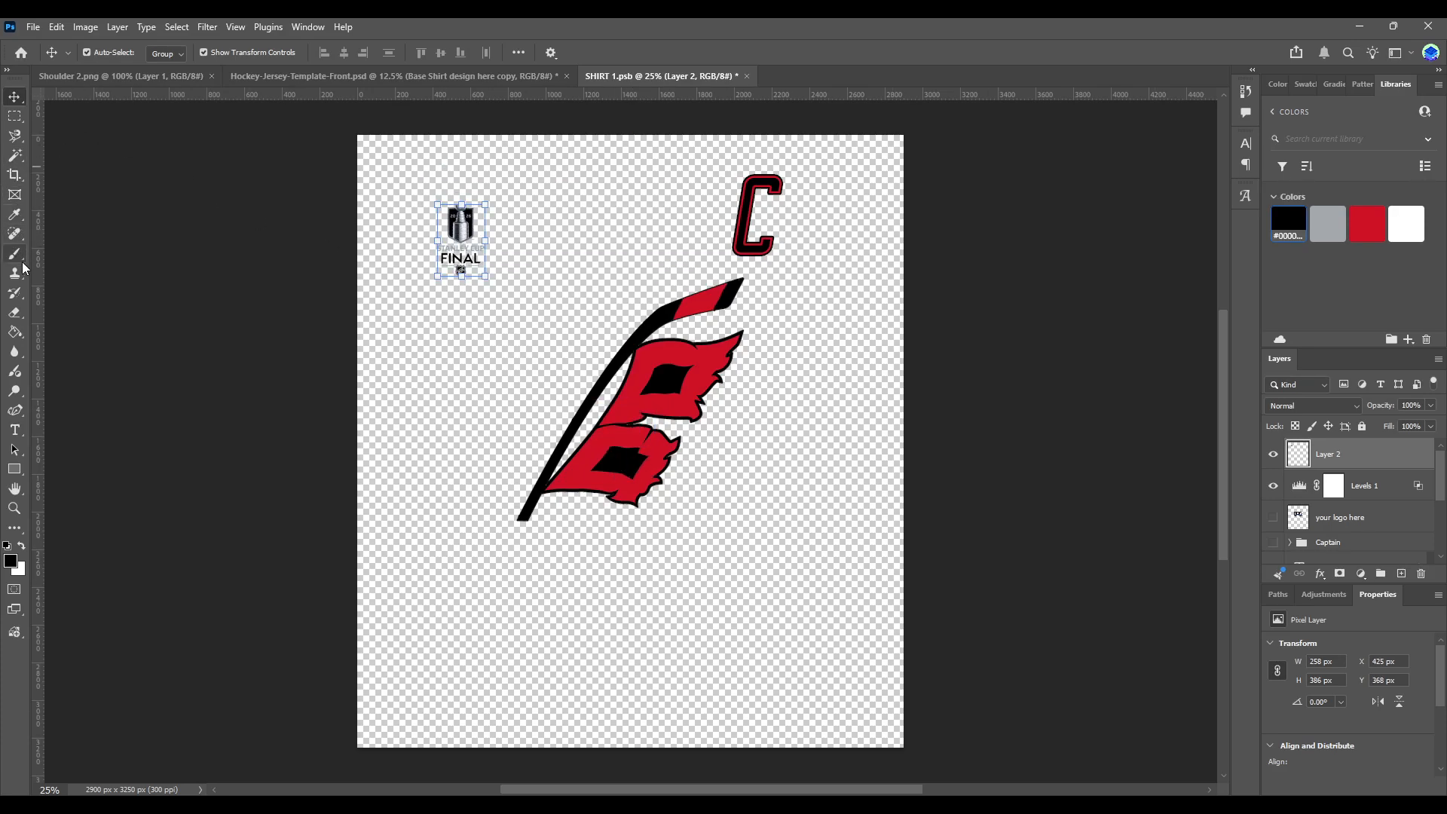
# - Erase the lettering beneath the Final patch's shield, then enlarge the patch to about 480 by 733 px and save
pyautogui.click(14, 312)
pyautogui.moveTo(435, 264)
pyautogui.mouseDown()
pyautogui.moveTo(488, 266)
pyautogui.moveTo(381, 234)
pyautogui.moveTo(500, 253)
pyautogui.moveTo(595, 297)
pyautogui.mouseUp()
pyautogui.click(14, 96)
pyautogui.moveTo(490, 272); pyautogui.dragTo(468, 243)
pyautogui.press('Return')
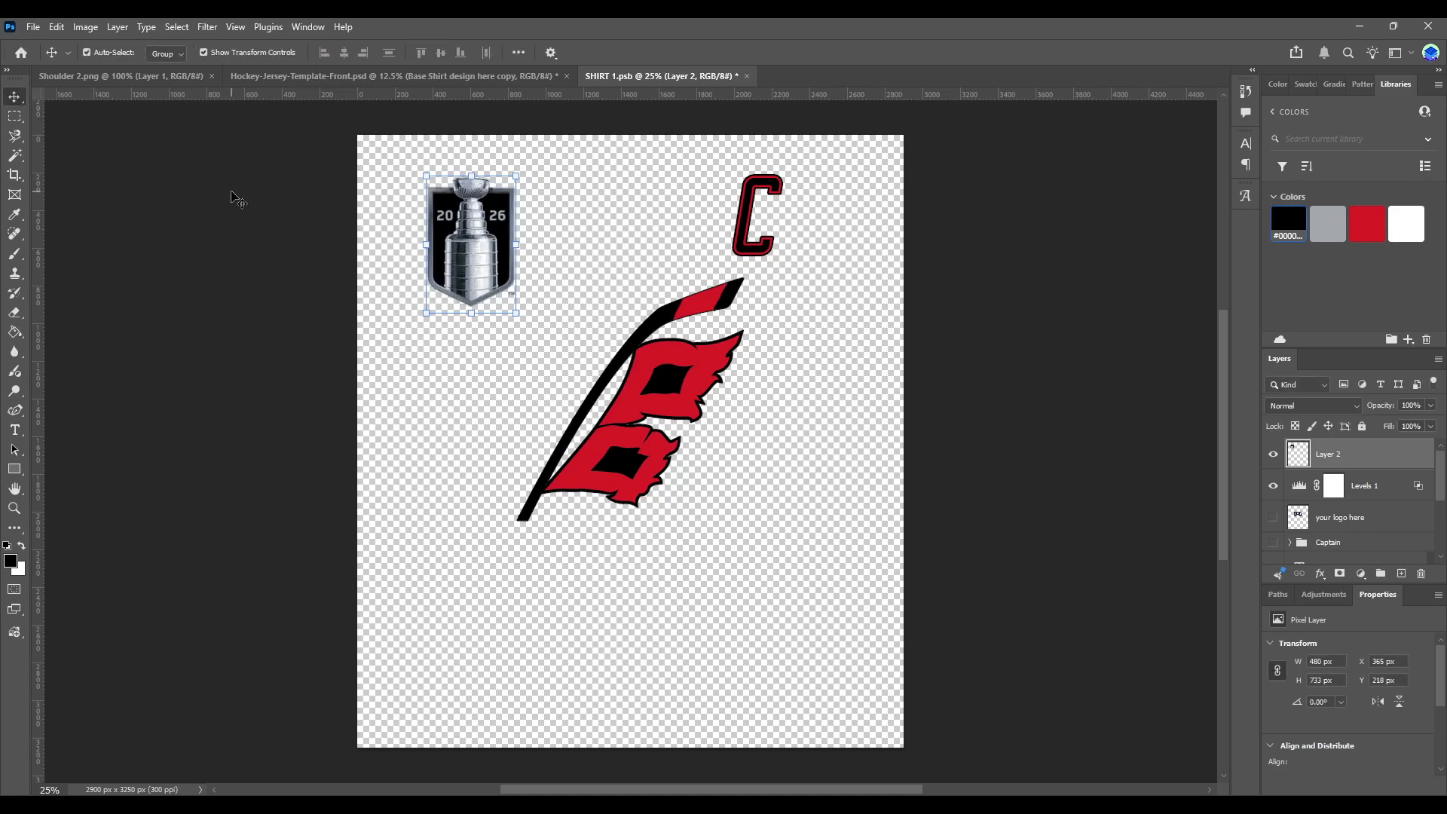
pyautogui.hotkey('ctrl', 's')
pyautogui.click(307, 76)
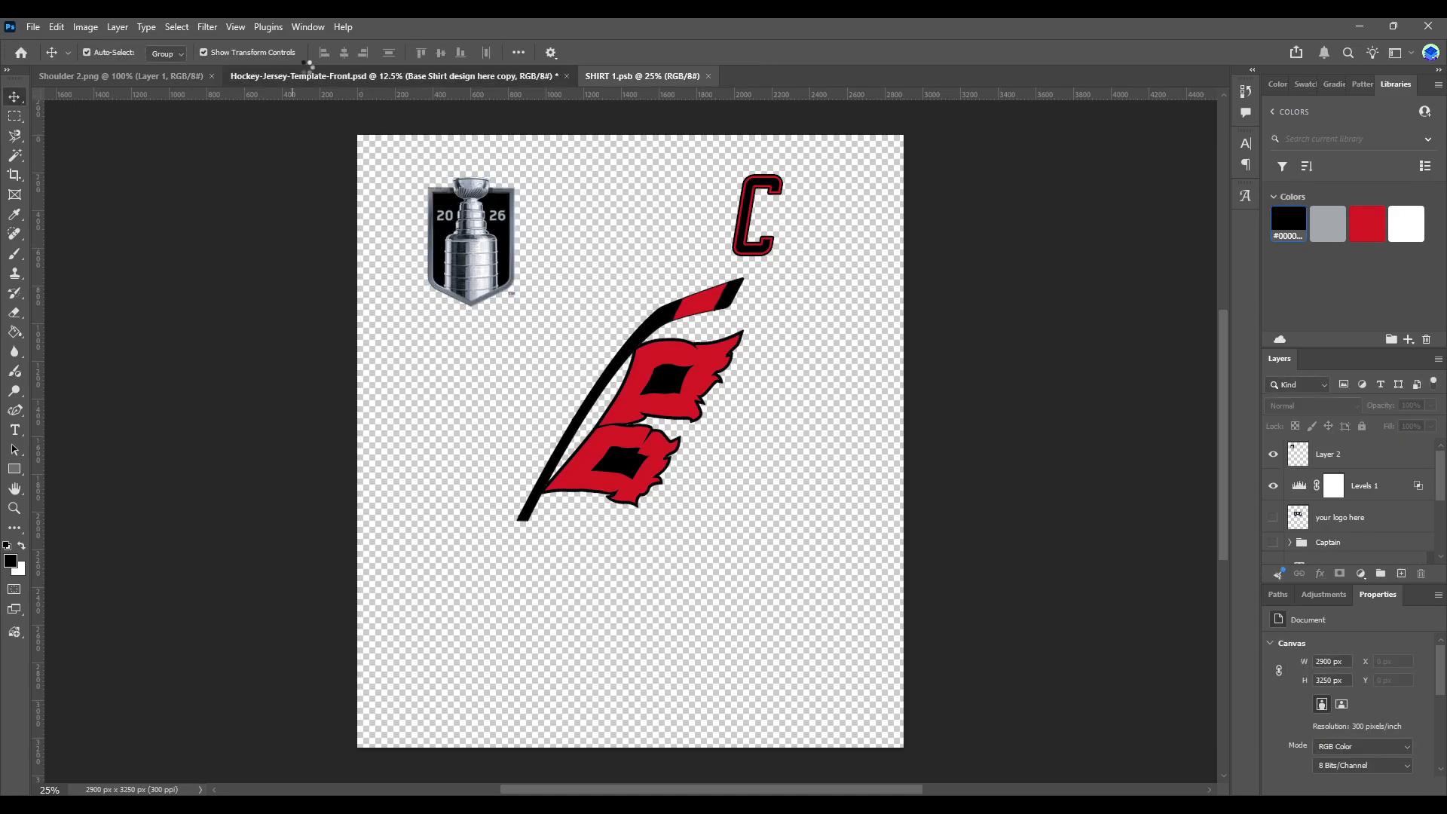
# - Shrink the shield patch to about 353 by 538 px, move it inward toward the letter C, save, and review it on the jersey
pyautogui.click(640, 75)
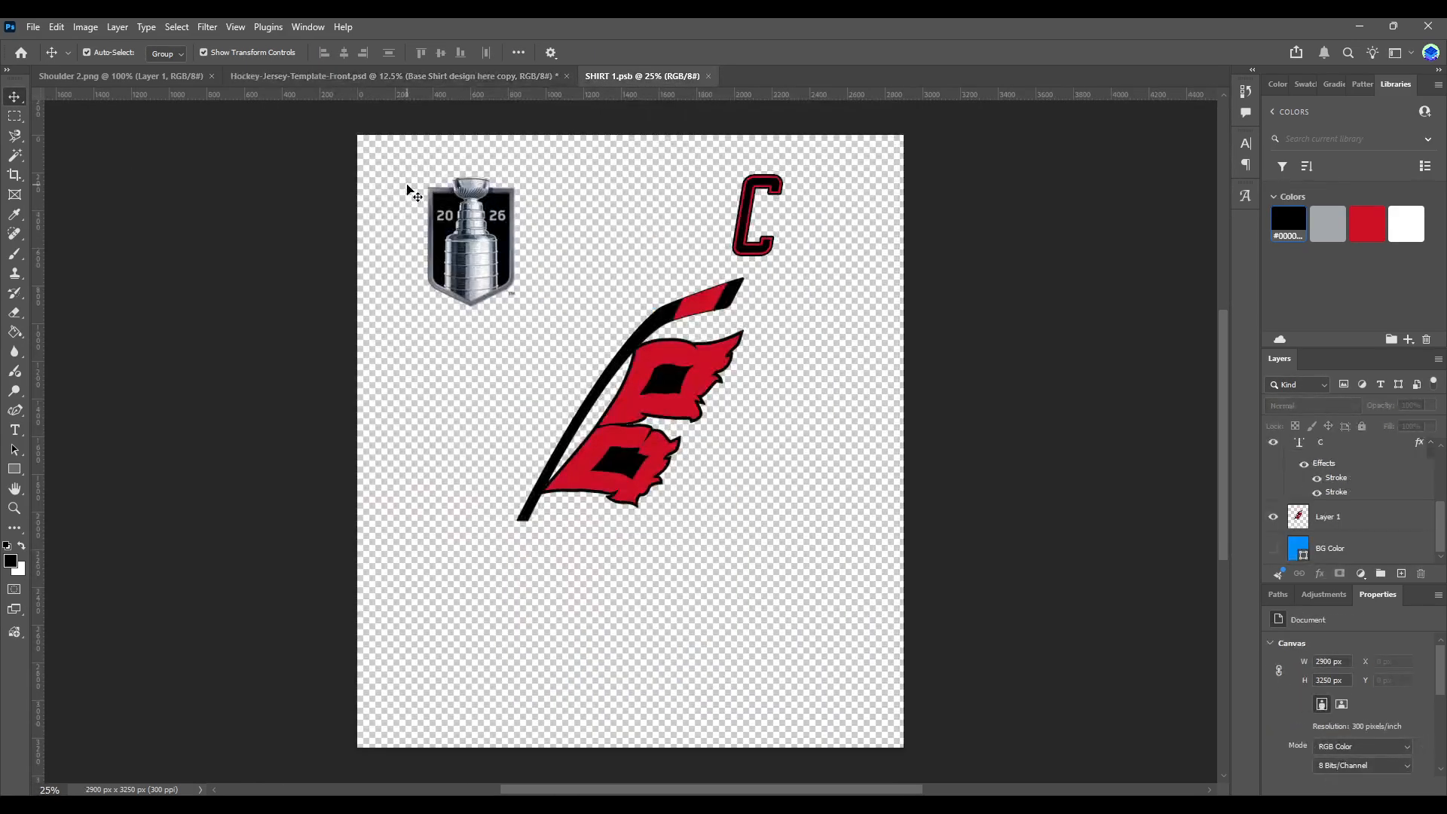
pyautogui.click(445, 197)
pyautogui.moveTo(420, 173); pyautogui.dragTo(449, 198)
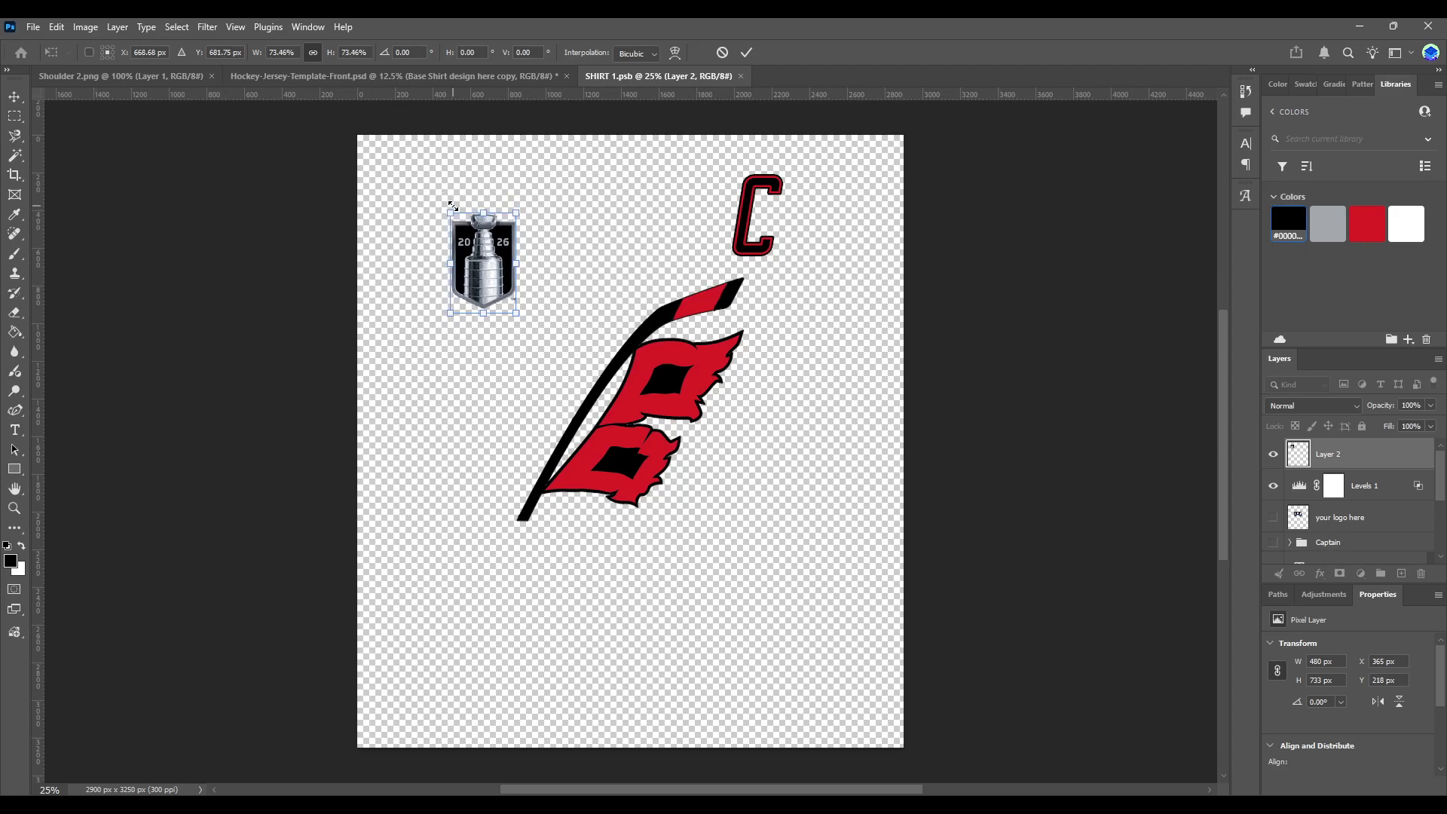
pyautogui.moveTo(484, 257); pyautogui.dragTo(511, 237)
pyautogui.press('Return')
pyautogui.hotkey('ctrl', 's')
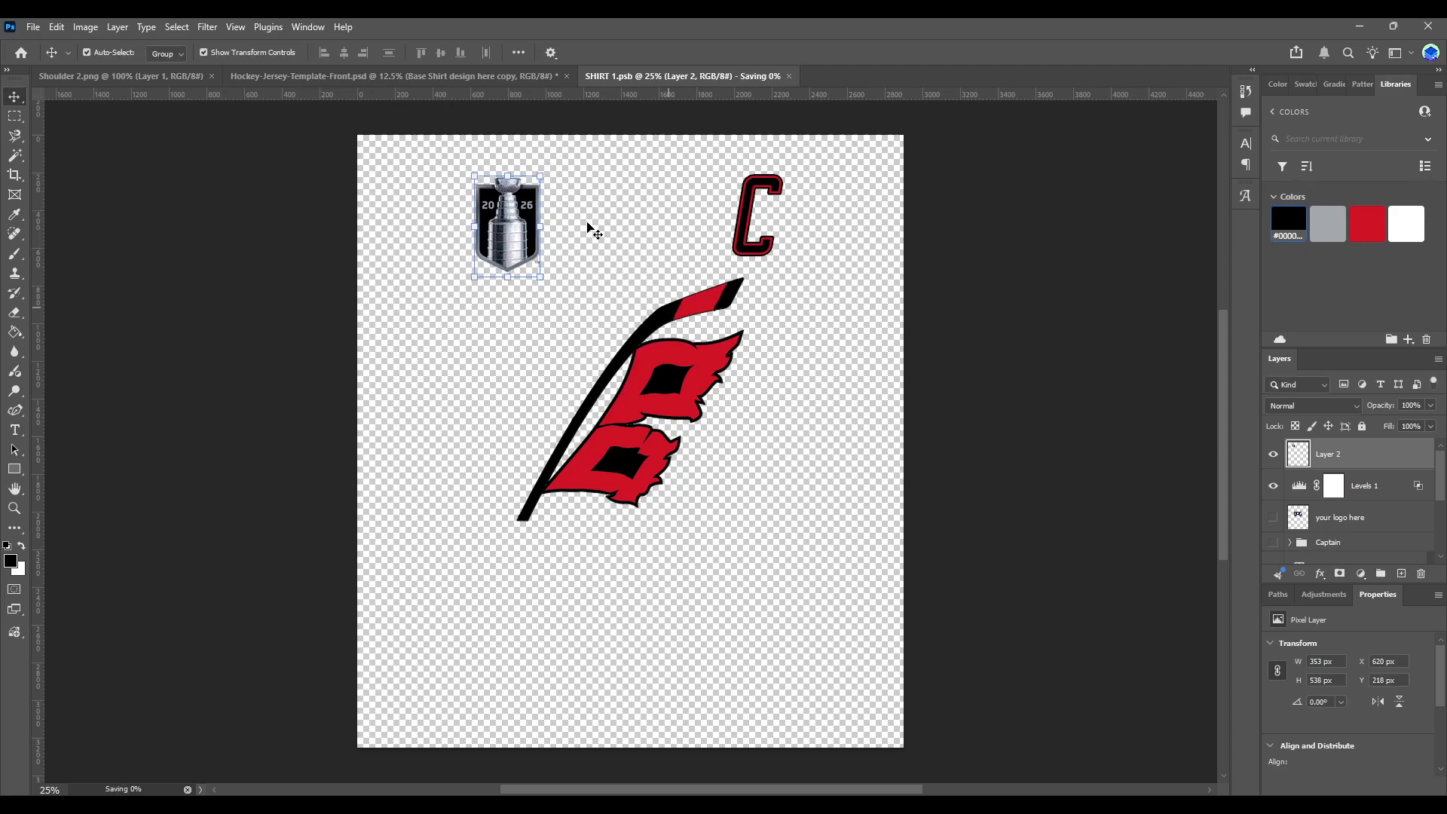
pyautogui.click(387, 82)
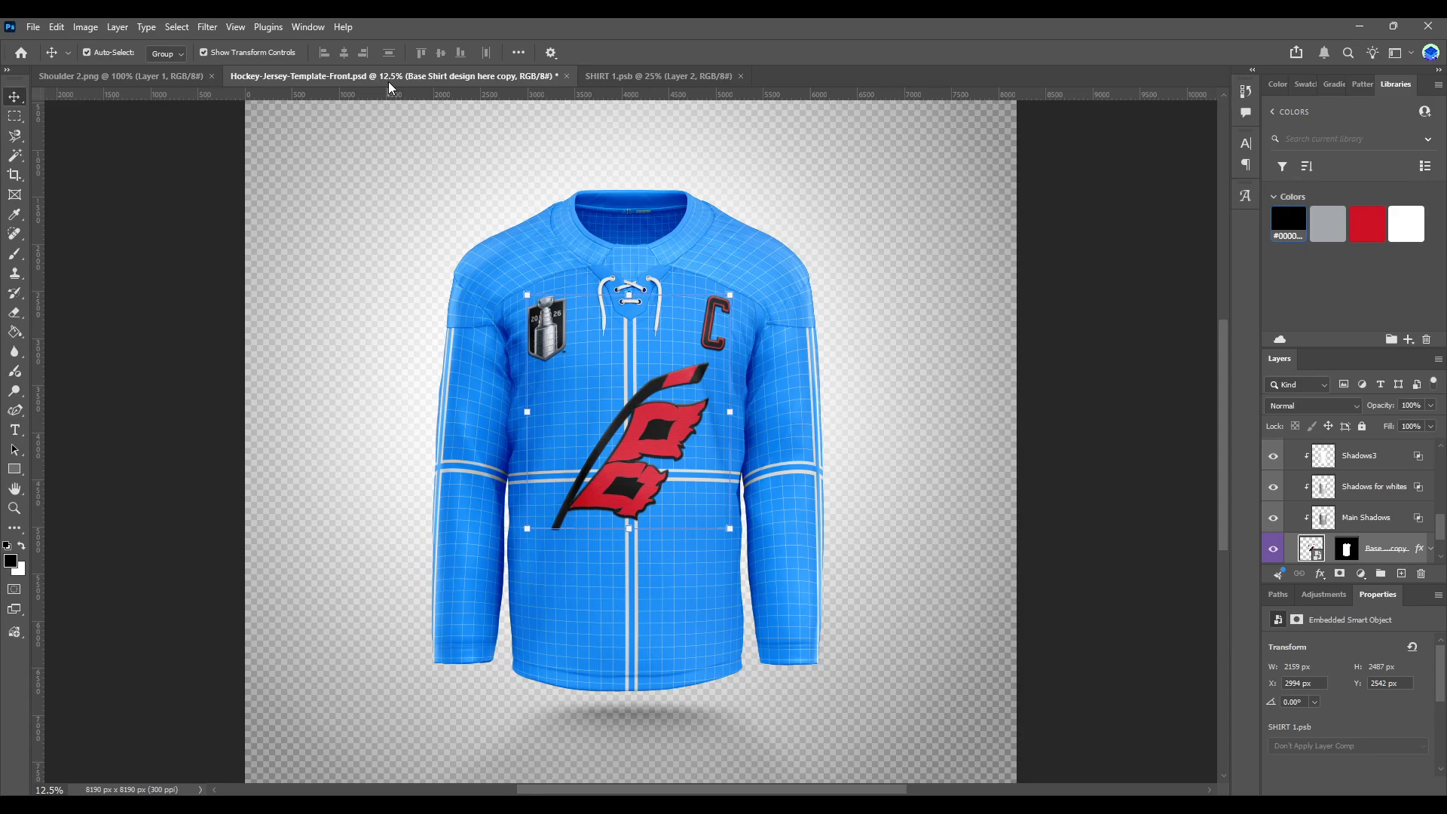
# - Erase the small leftover mark at the shield patch's lower outer corner, then save and close SHIRT 1.psb
pyautogui.click(612, 78)
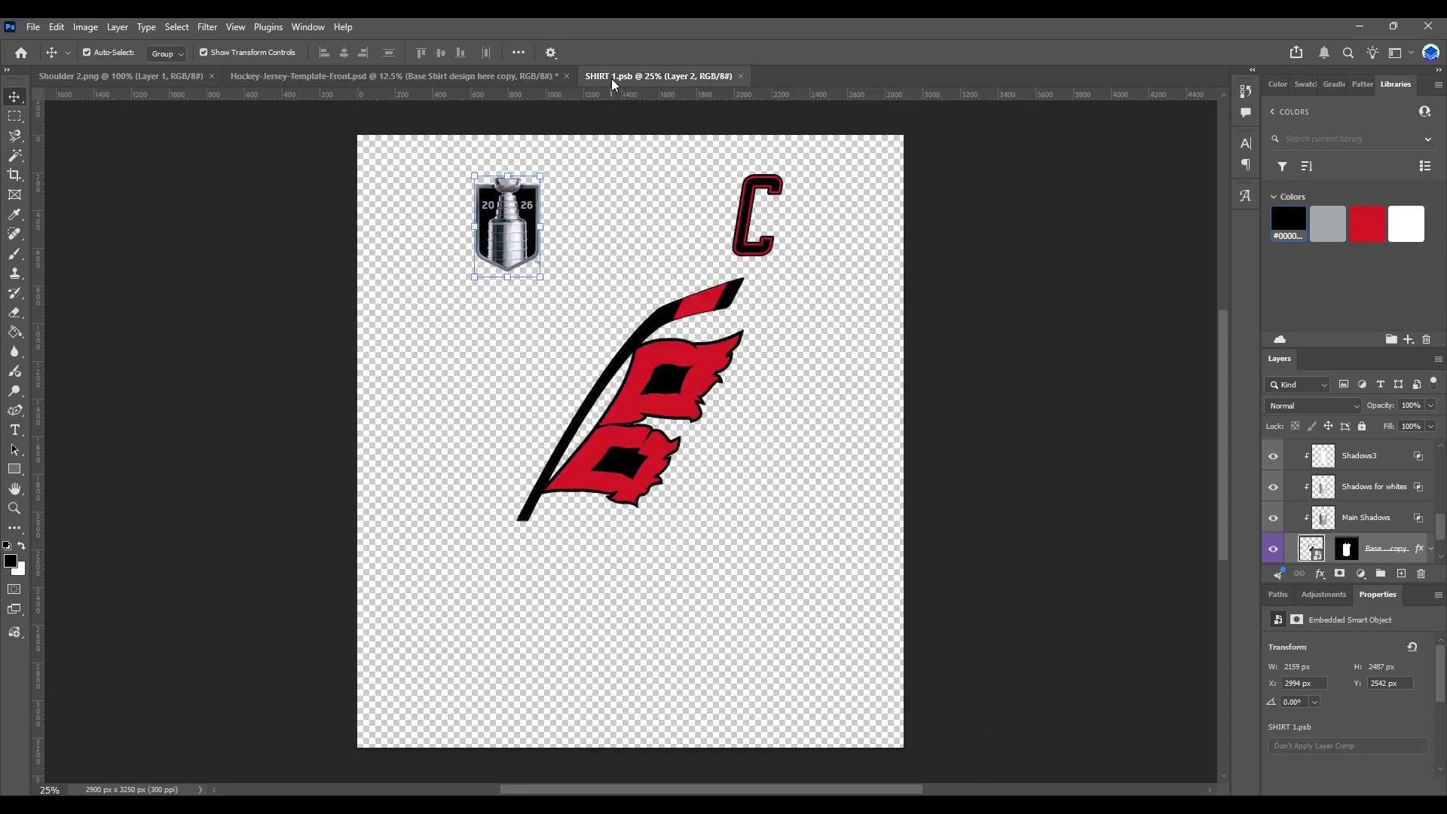
pyautogui.click(15, 313)
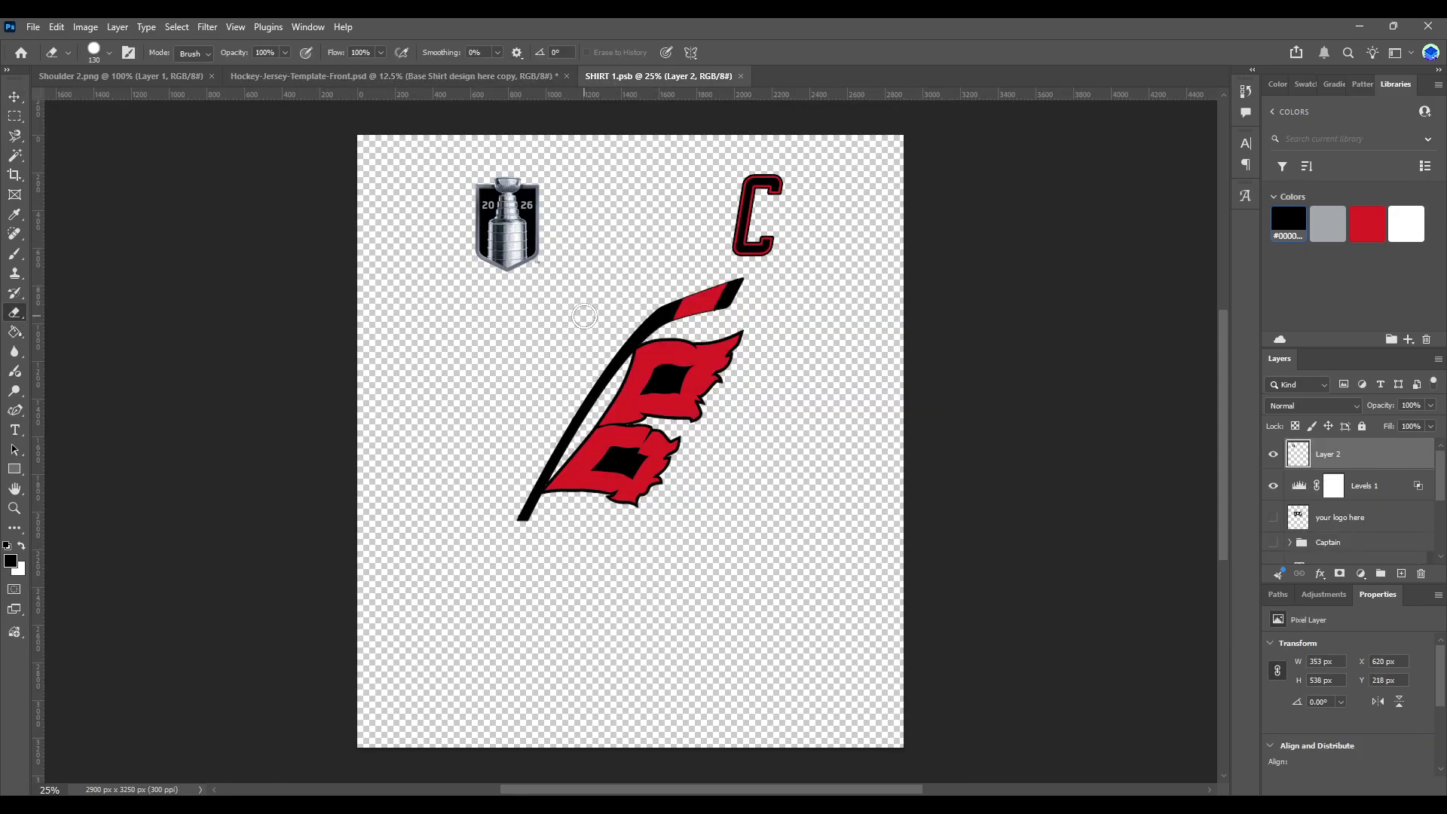
pyautogui.click(542, 268)
pyautogui.click(13, 97)
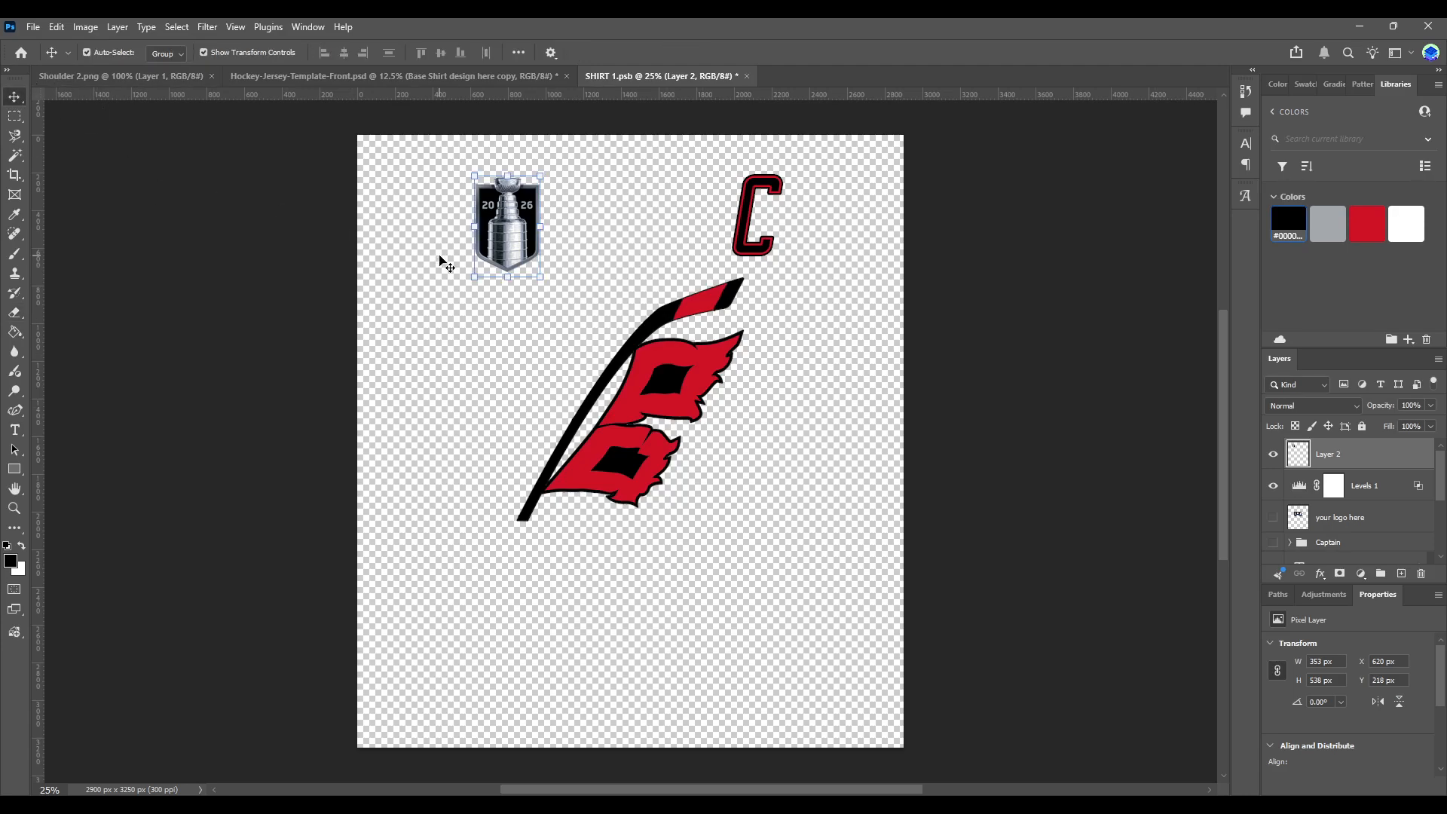
pyautogui.keyDown('ctrl'); pyautogui.click(414, 355); pyautogui.keyUp('ctrl')
pyautogui.hotkey('ctrl', 's')
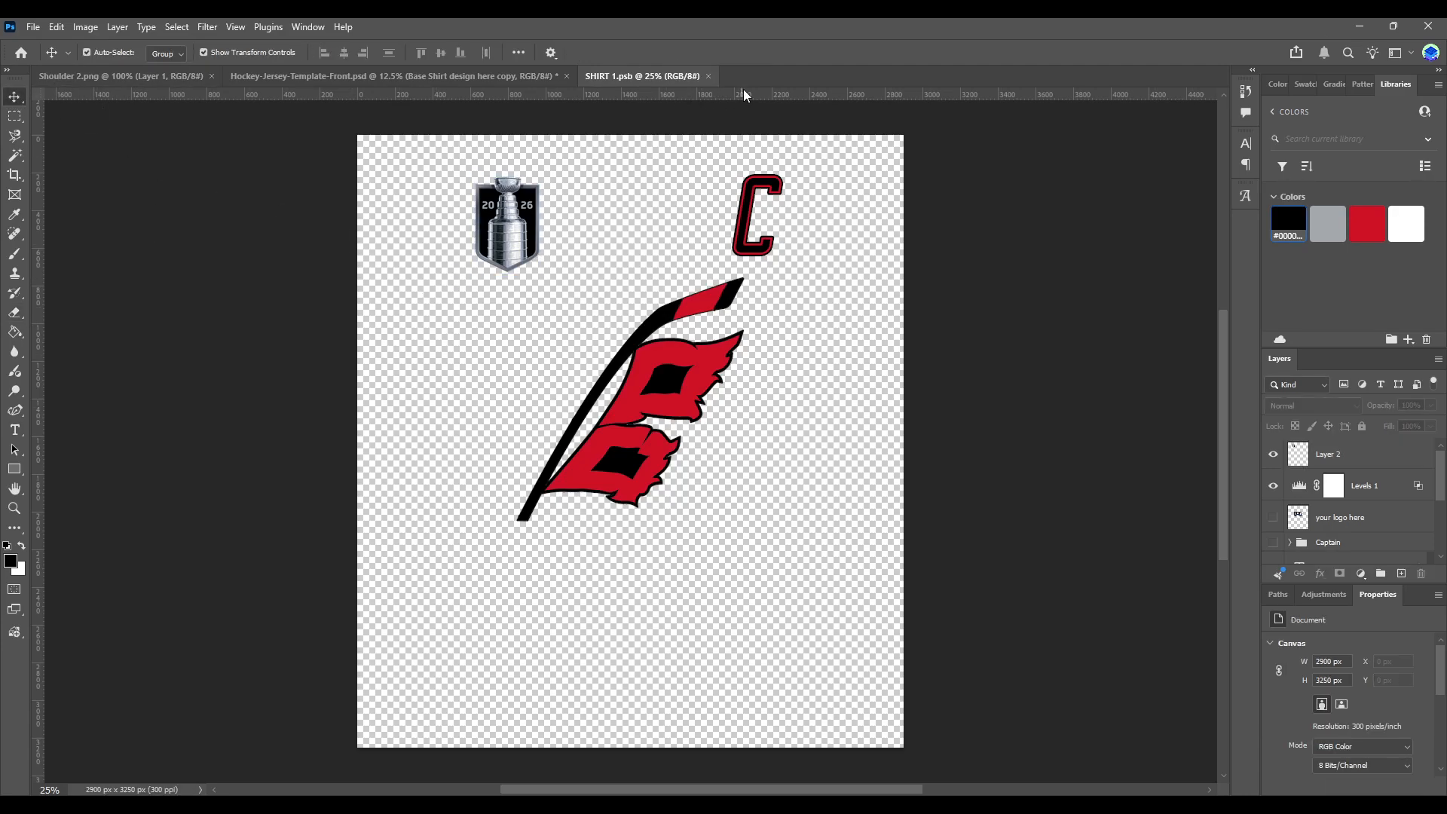
pyautogui.click(710, 76)
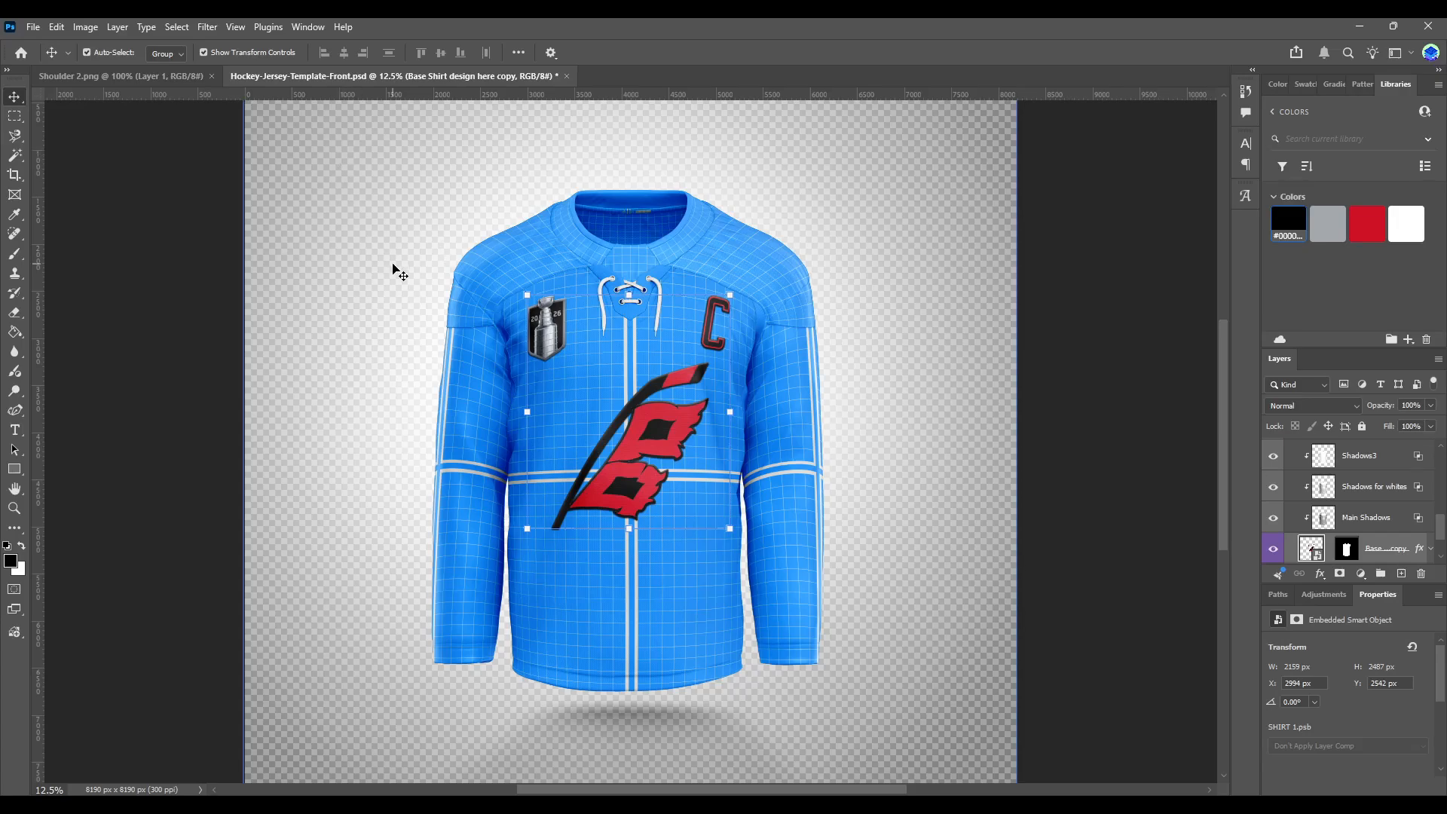
# - Expand the Main Jersey Editable parts and Torso groups and open the torso's Base Shirt design smart object
pyautogui.click(899, 273)
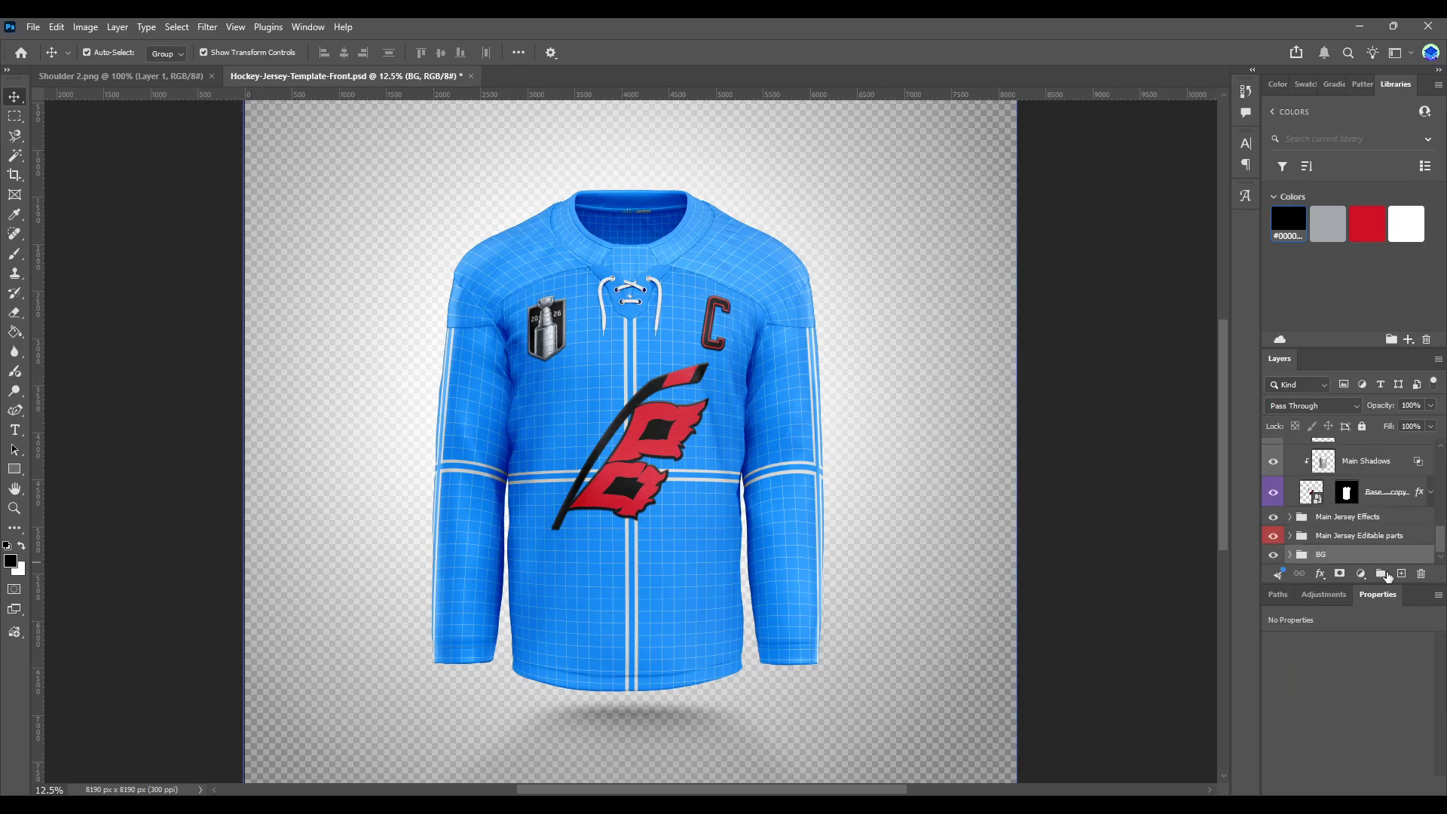
pyautogui.click(1309, 536)
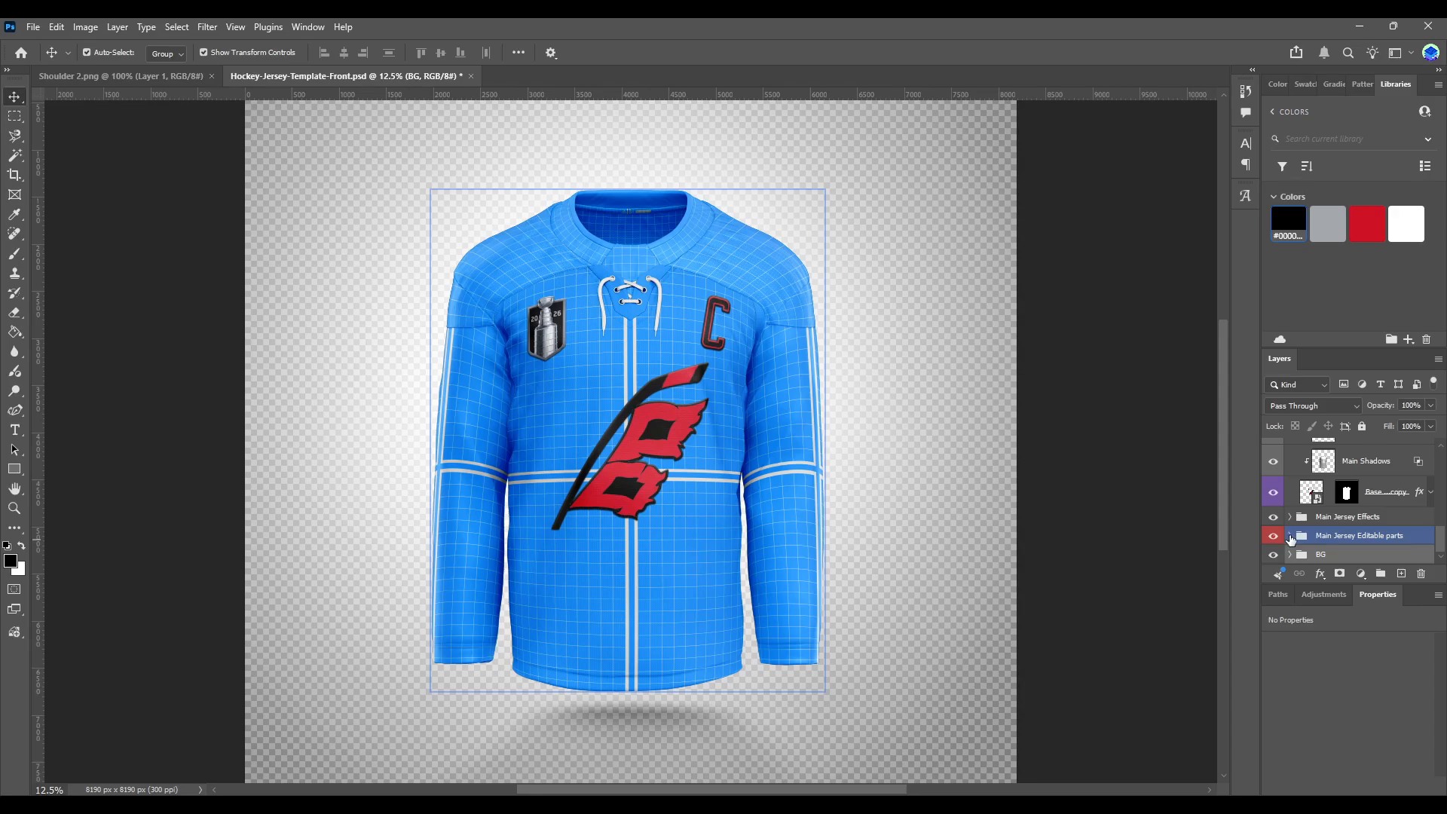
pyautogui.click(1290, 538)
pyautogui.scroll(-3, 1305, 534)
pyautogui.click(1302, 537)
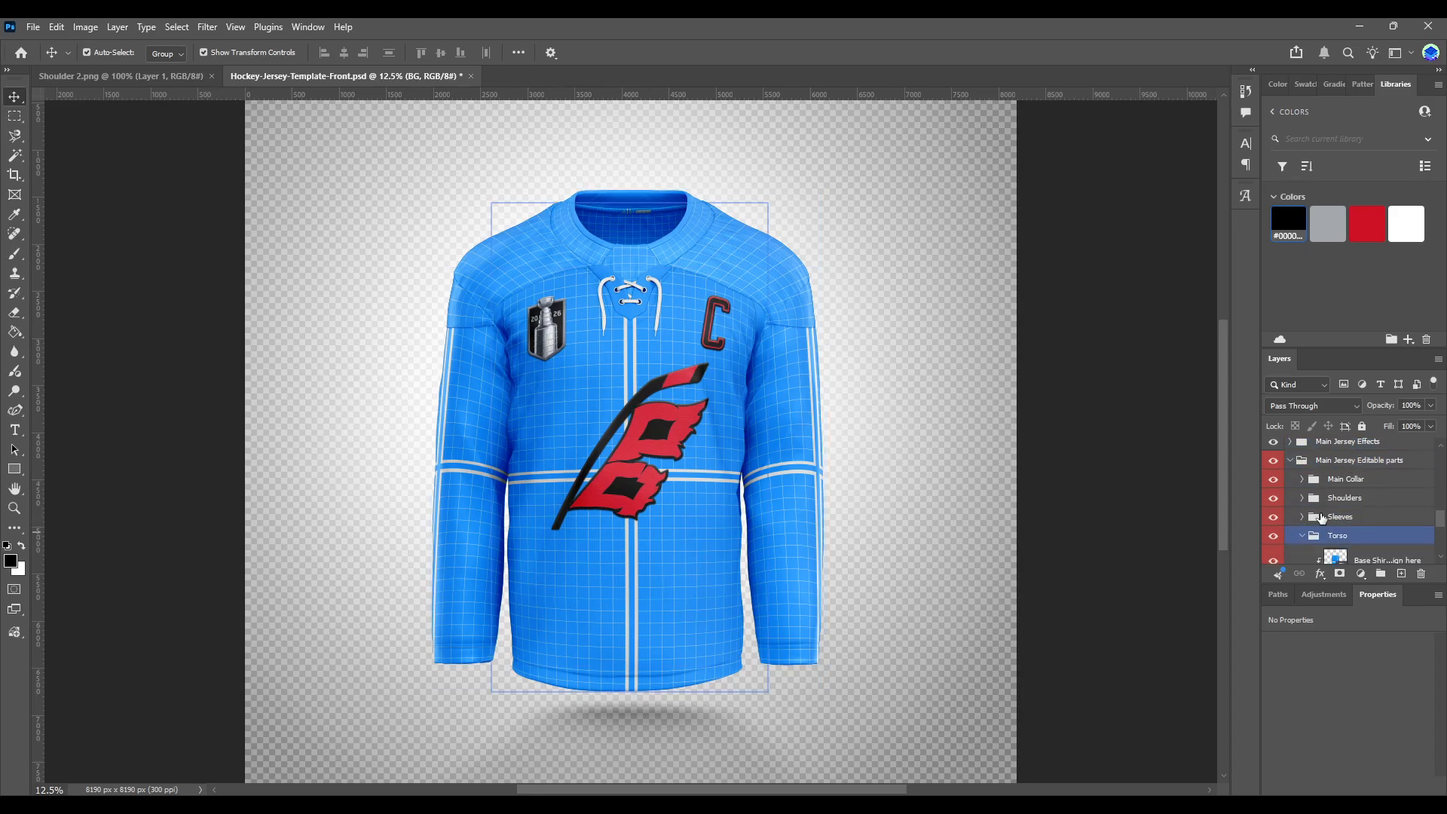
pyautogui.scroll(-2, 1322, 518)
pyautogui.doubleClick(1334, 499)
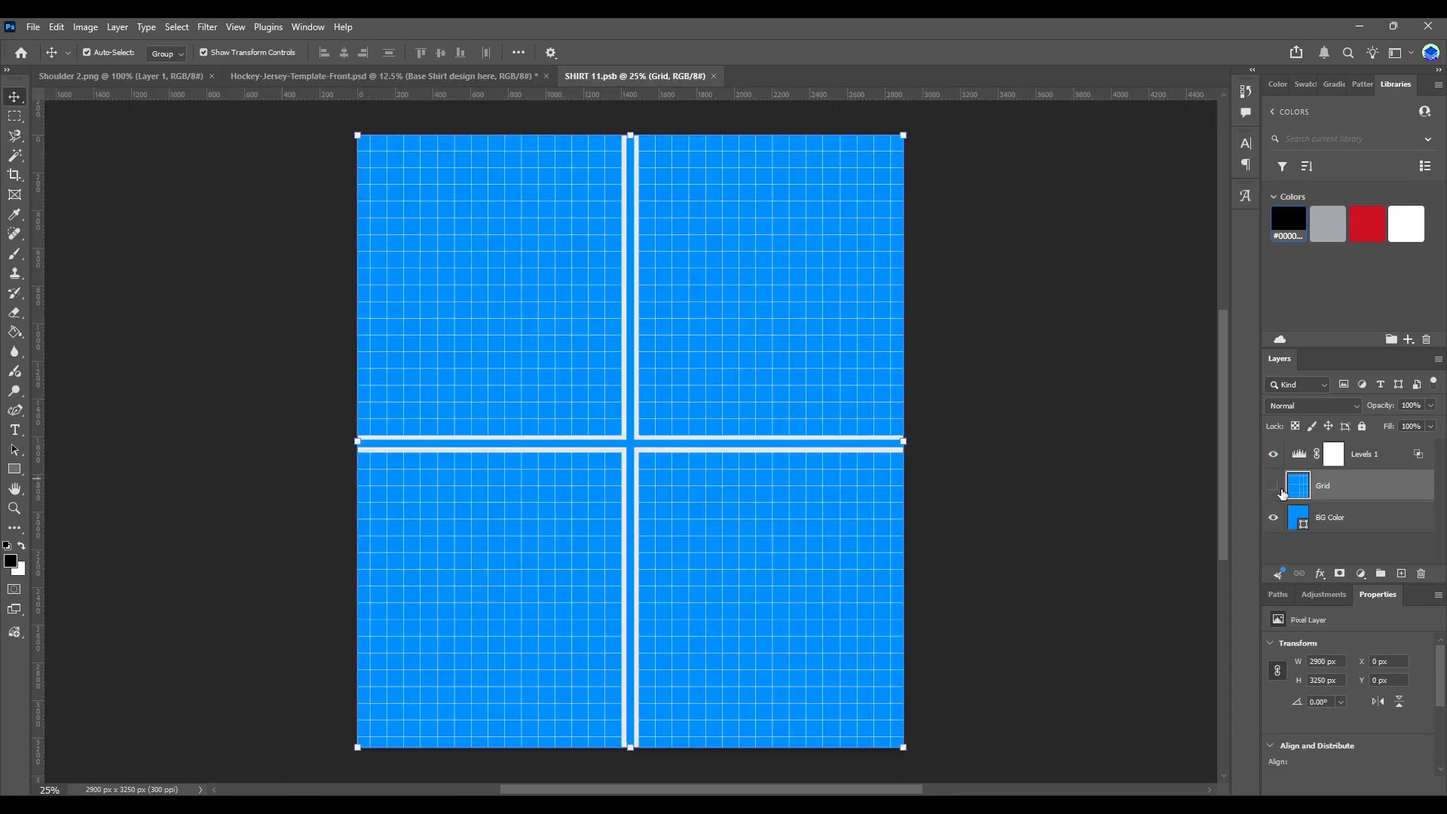
# - Hide the Grid layer and recolor the BG Color shape with the library red
pyautogui.click(1274, 486)
pyautogui.click(1330, 518)
pyautogui.click(1367, 224)
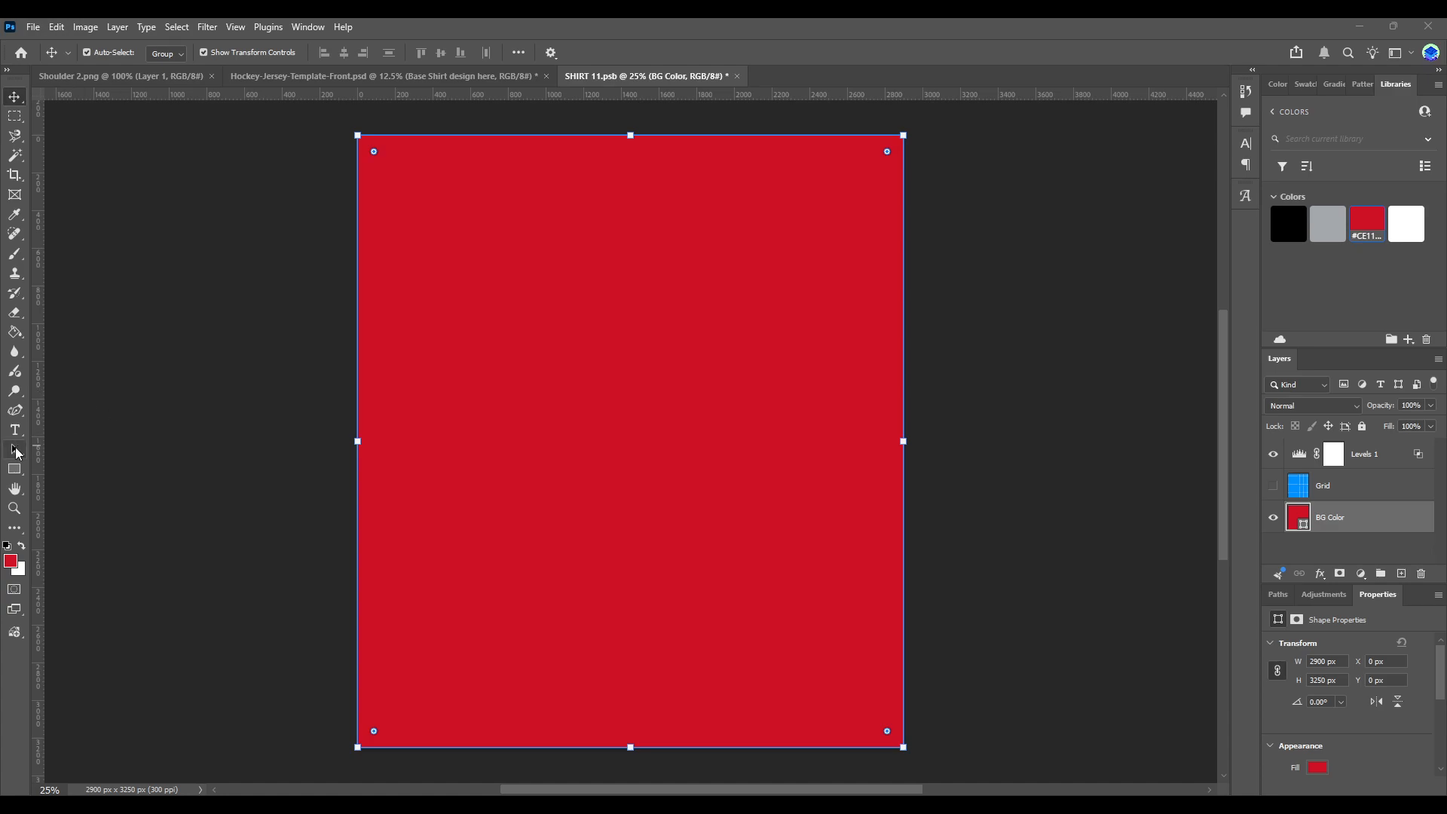
# - Draw a black horizontal band about 3258 by 151 px and align it to the bottom edge of the torso design
pyautogui.click(14, 469)
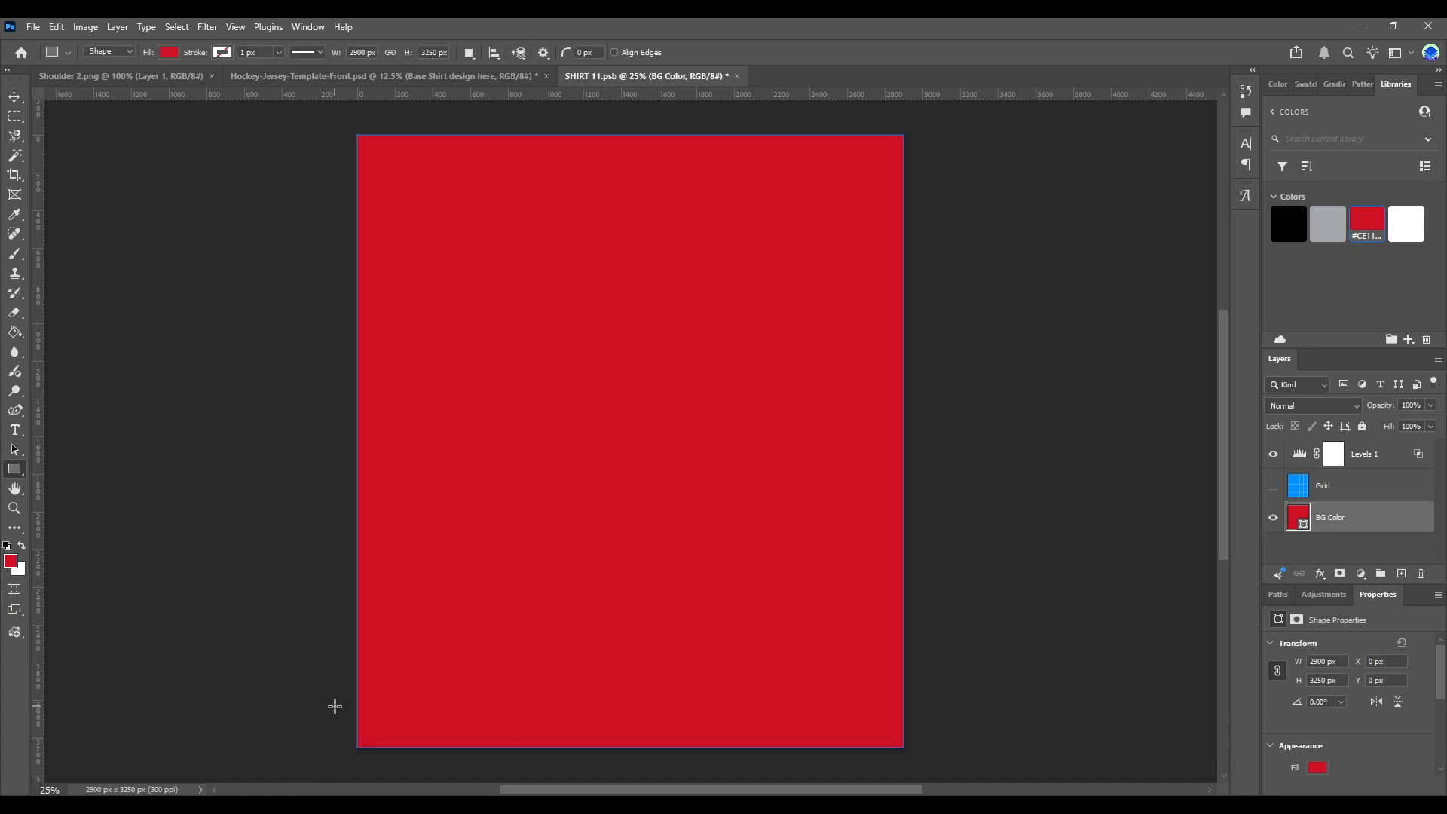
pyautogui.moveTo(335, 706); pyautogui.dragTo(949, 734)
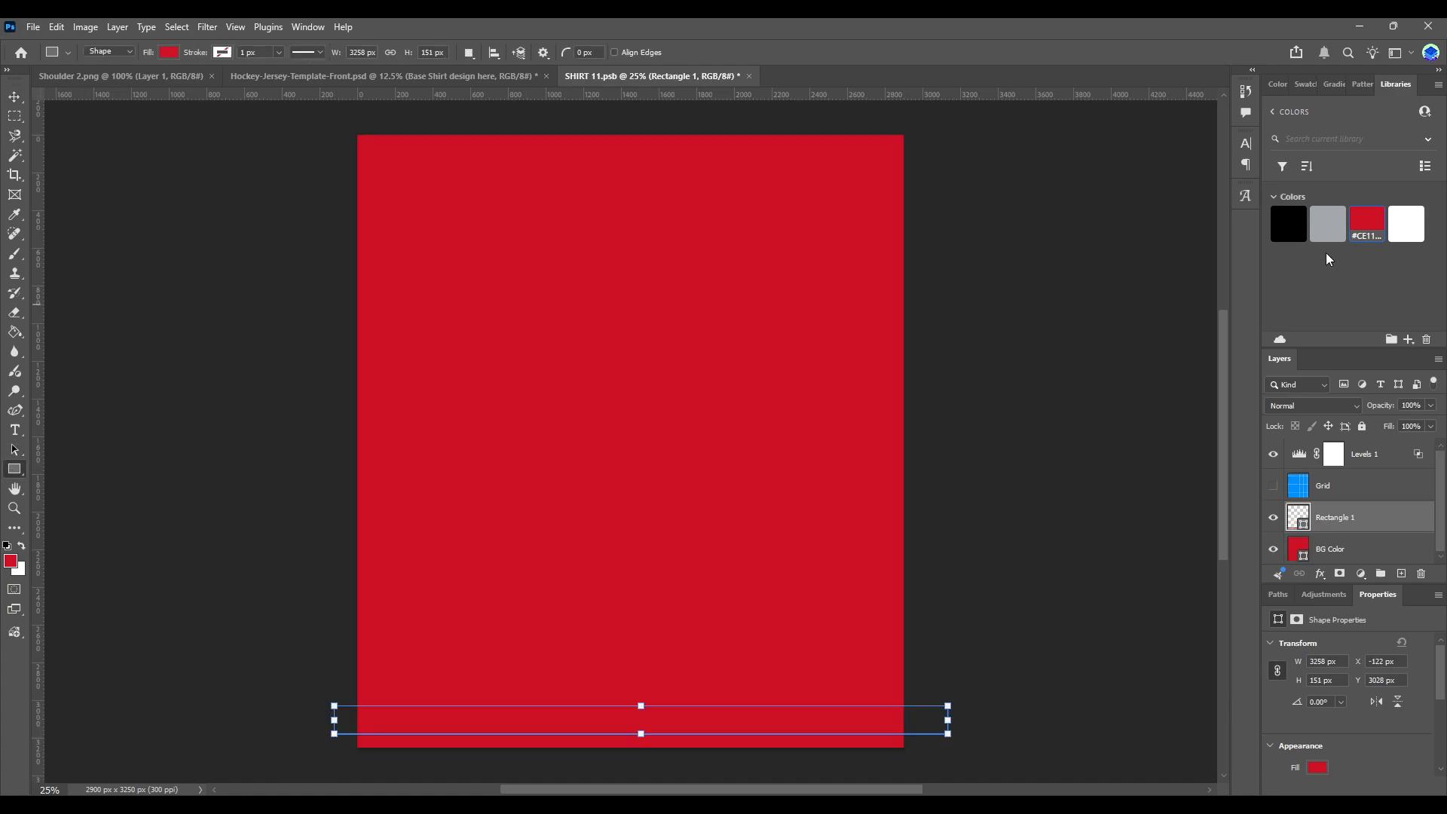
pyautogui.click(1286, 219)
pyautogui.click(15, 96)
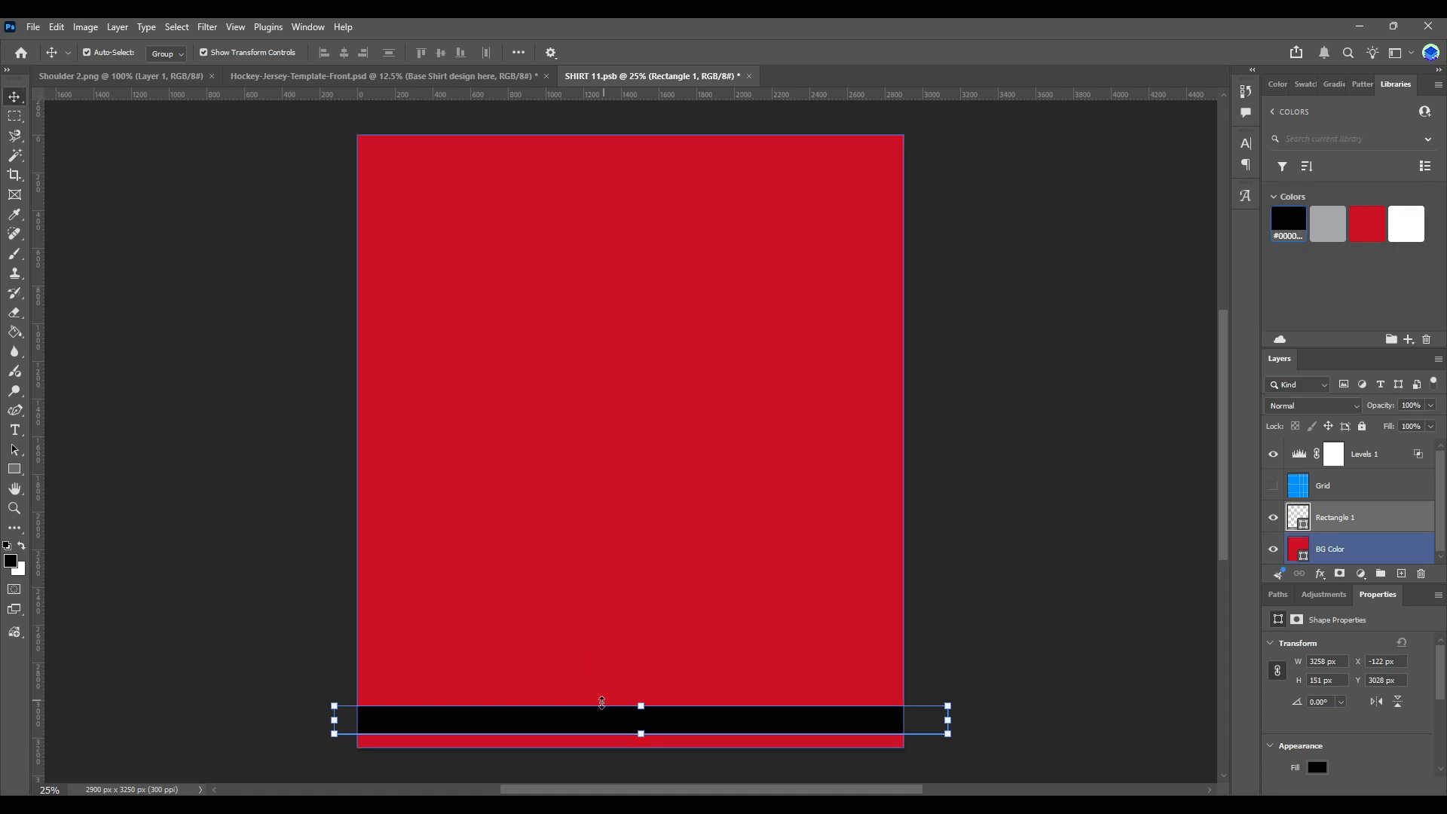
pyautogui.moveTo(602, 702); pyautogui.dragTo(589, 730)
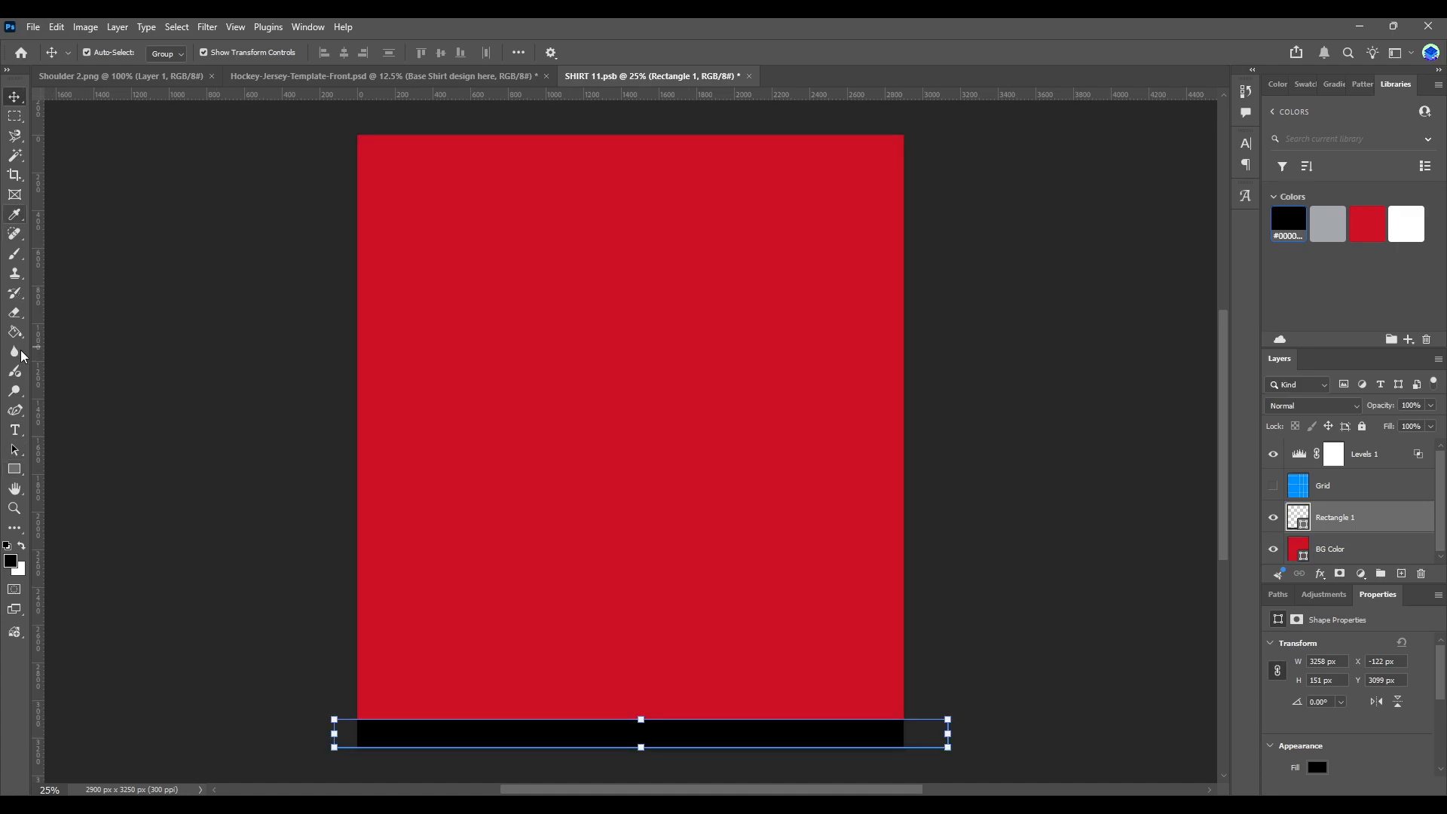
pyautogui.click(14, 469)
pyautogui.click(158, 438)
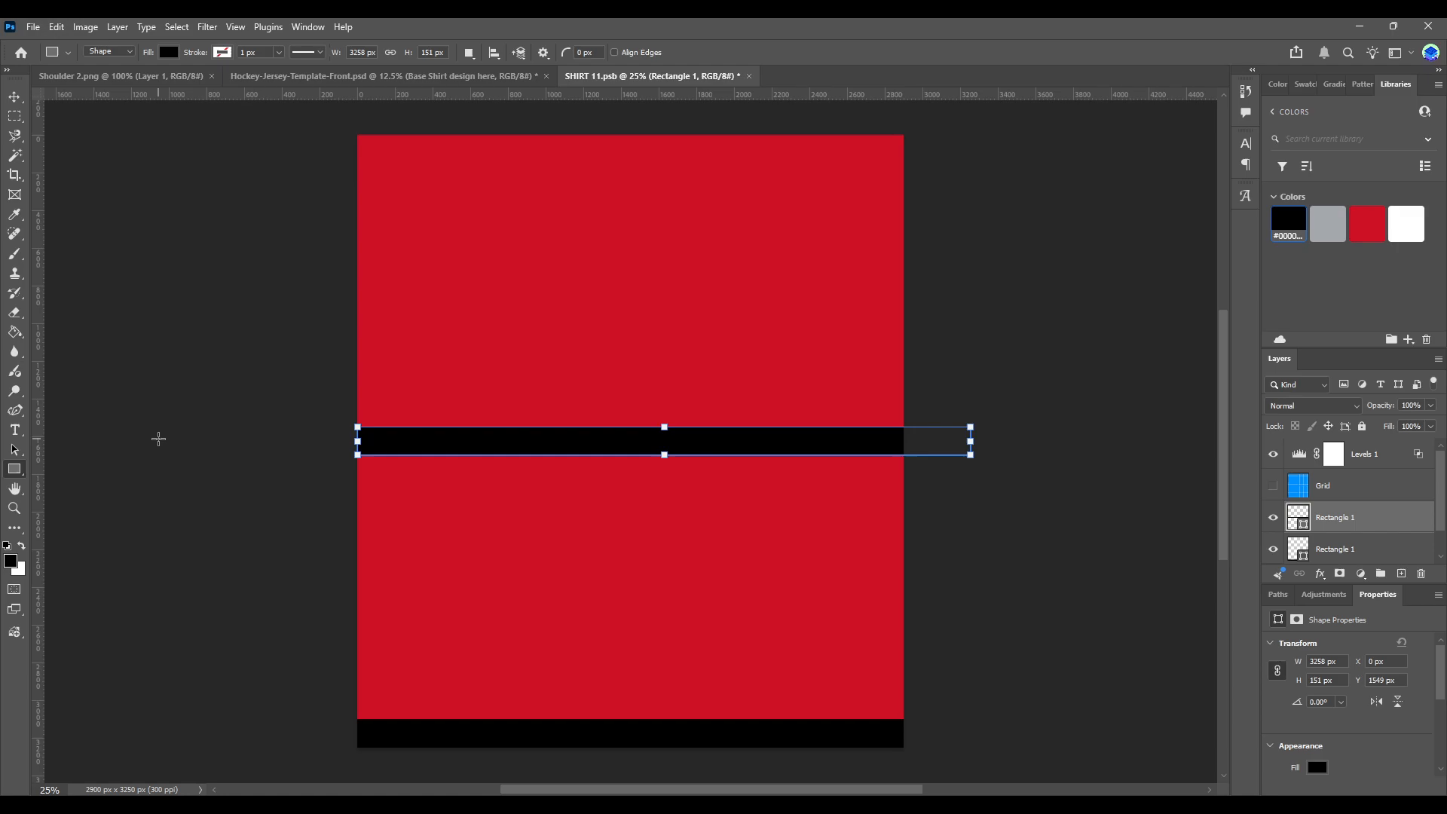
pyautogui.click(14, 97)
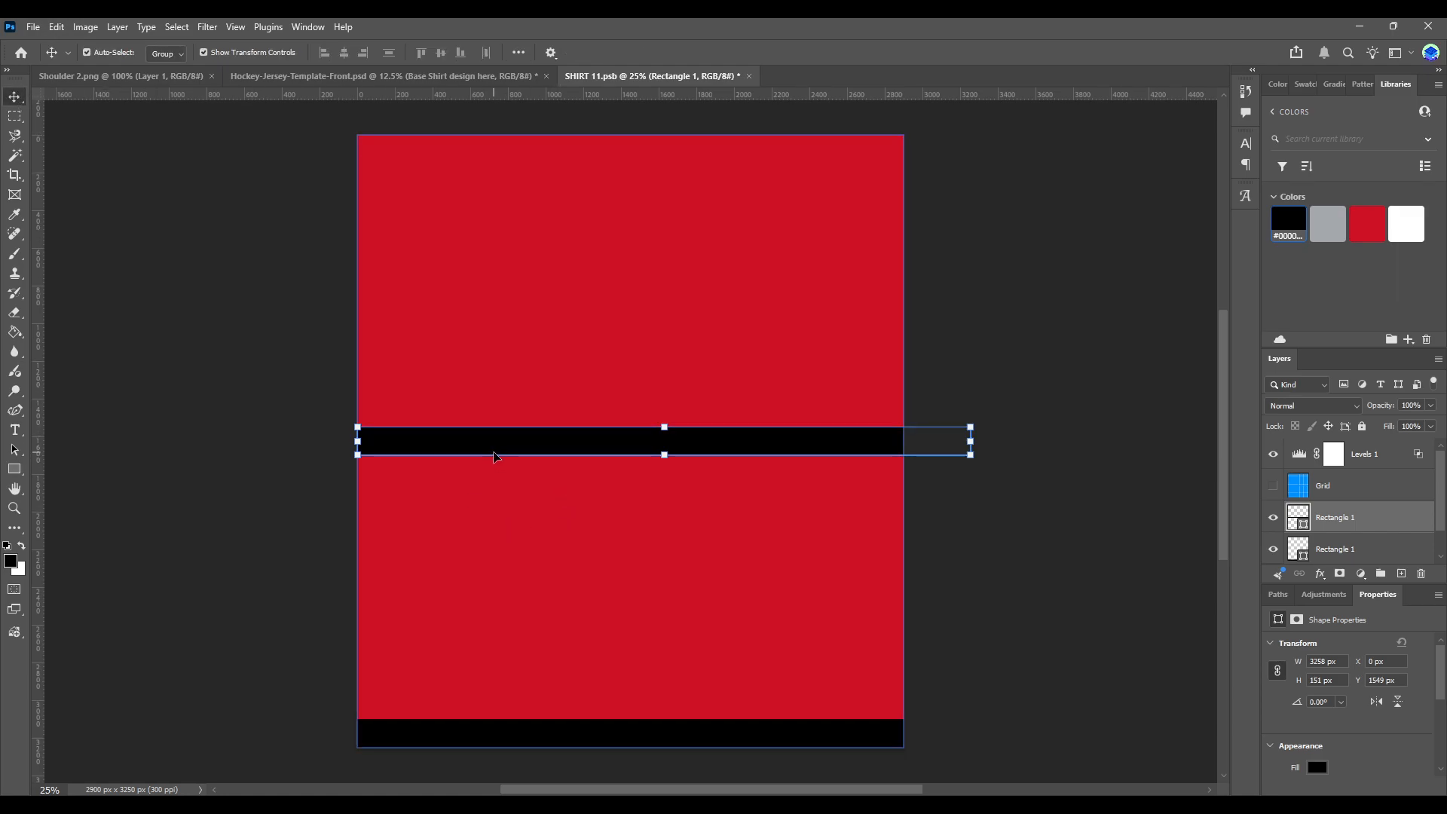
pyautogui.moveTo(491, 452); pyautogui.dragTo(490, 704)
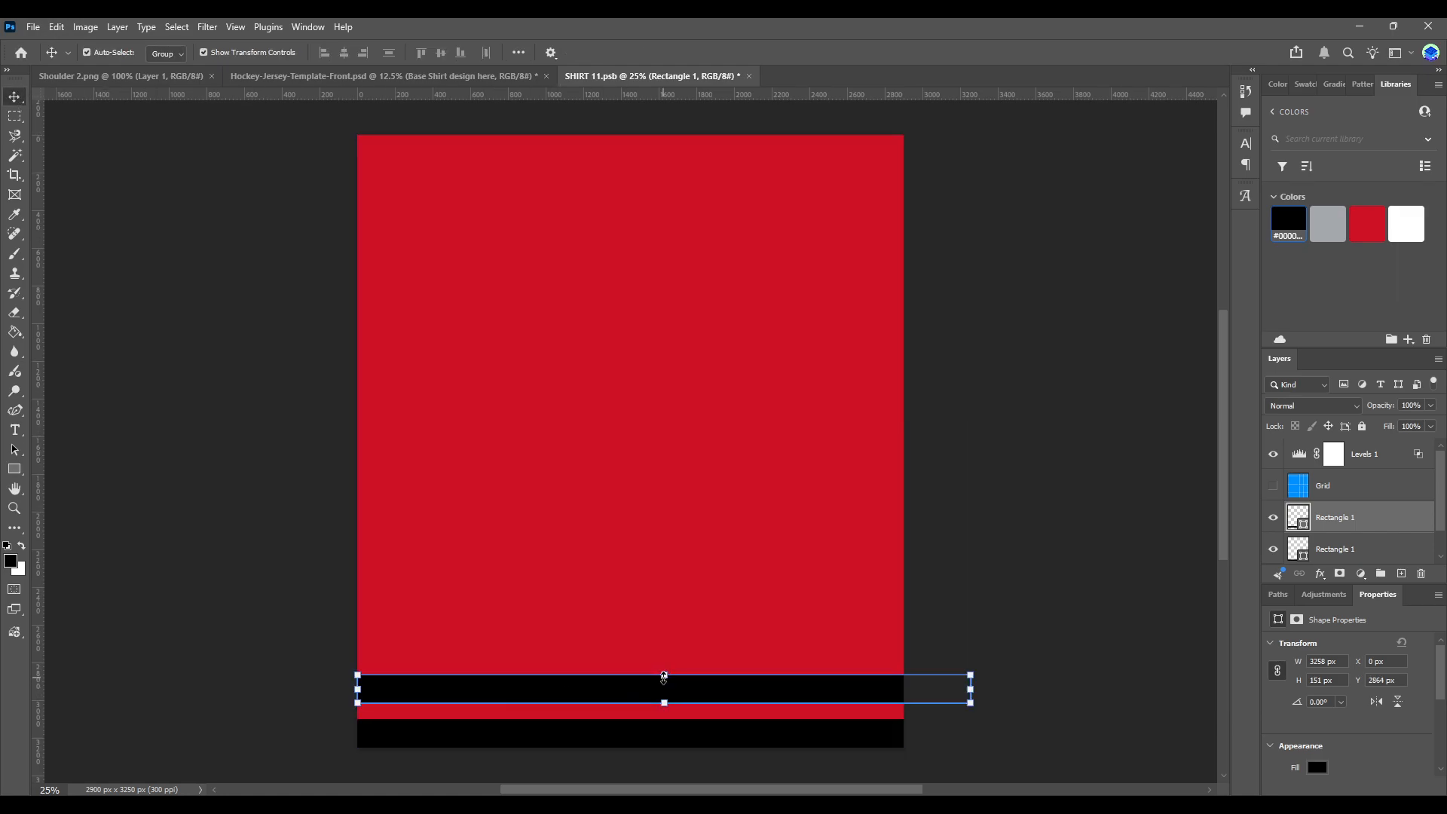
pyautogui.hotkey('ctrl', 't')
pyautogui.click(14, 469)
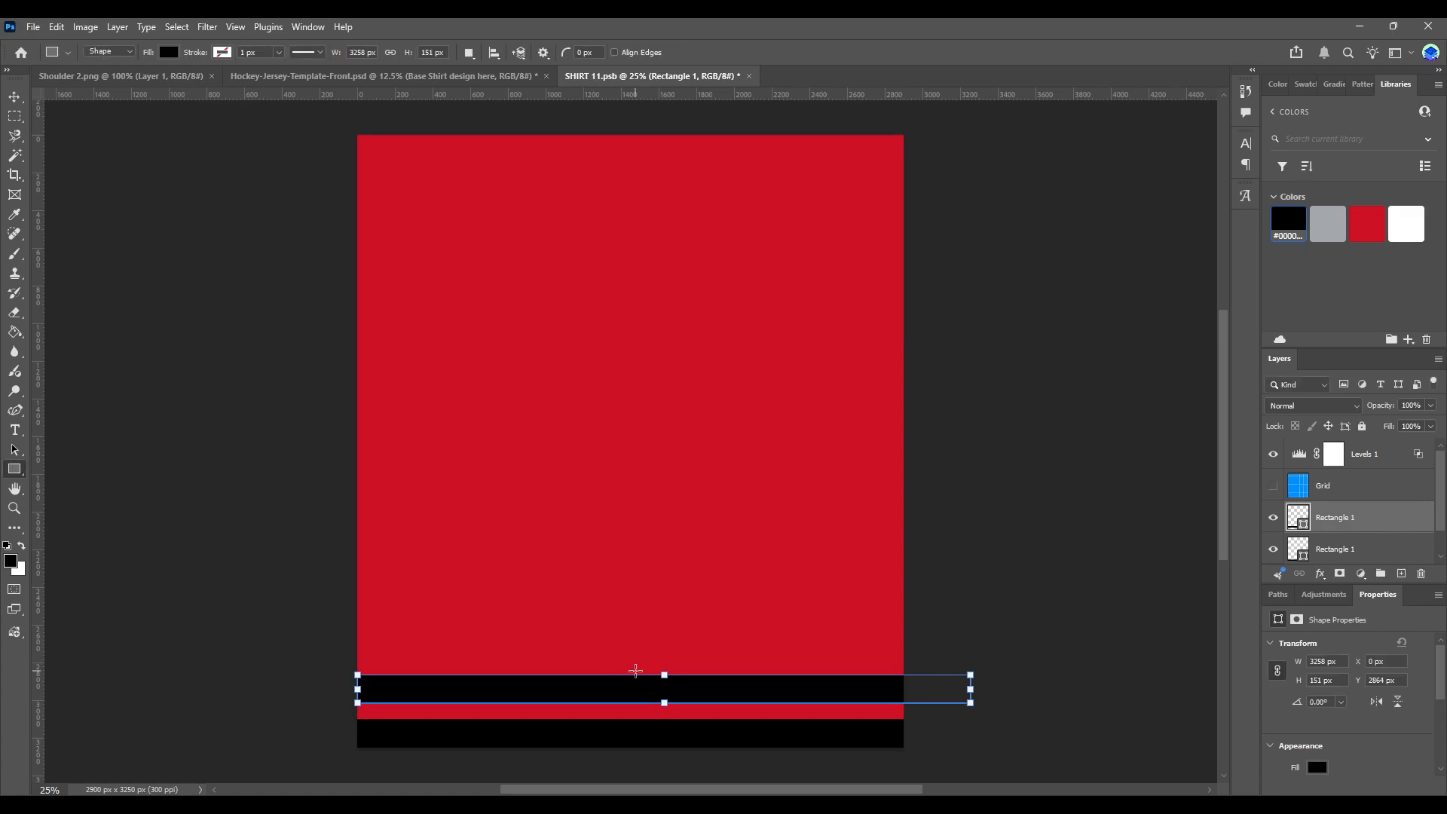
pyautogui.moveTo(670, 674); pyautogui.dragTo(670, 680)
pyautogui.hotkey('ctrl', 'z')
pyautogui.hotkey('ctrl', 'z')
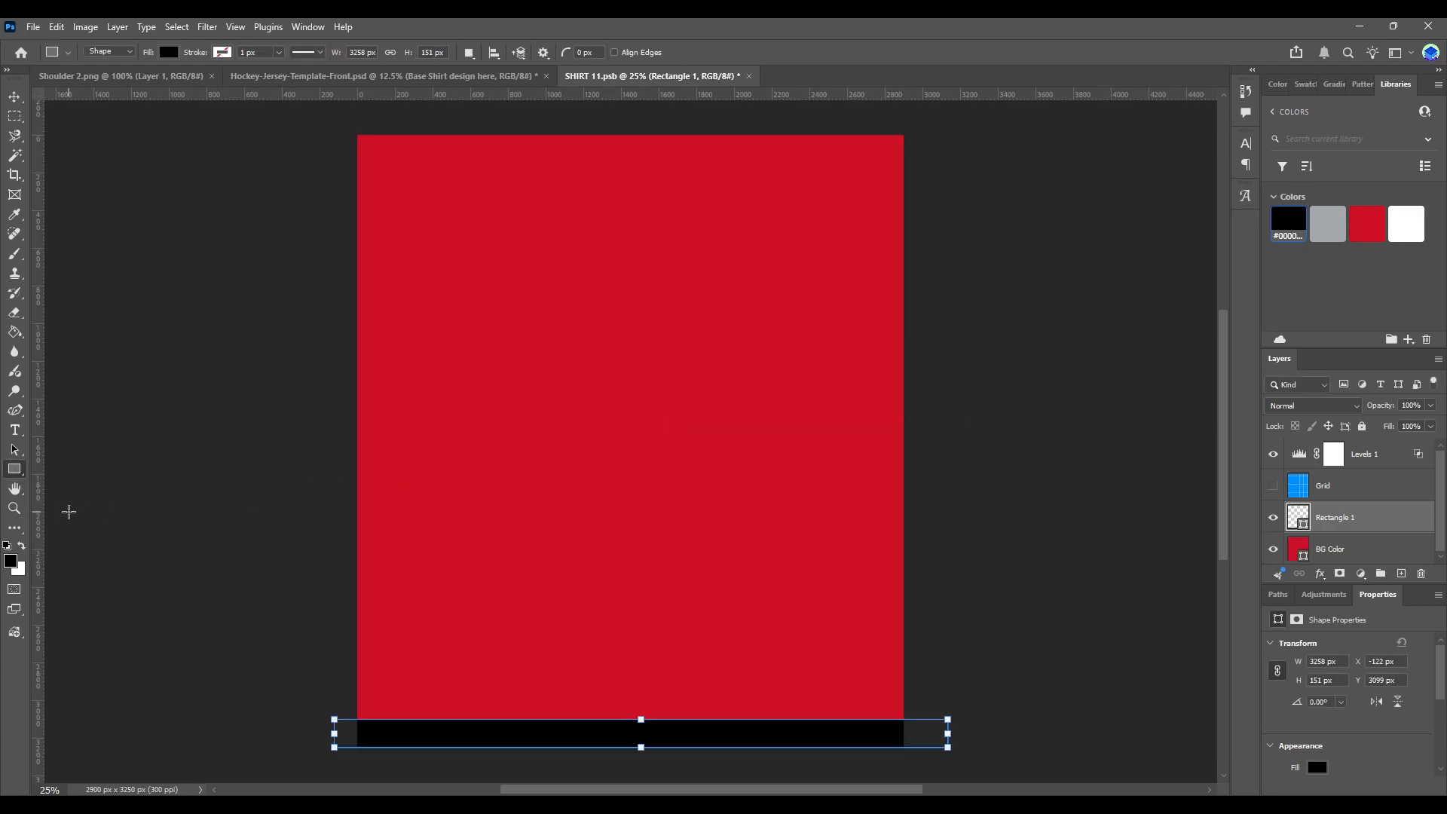
# - Draw a thinner black stripe about 3138 by 59 px and place it just above the bottom band
pyautogui.moveTo(342, 681); pyautogui.dragTo(934, 691)
pyautogui.click(14, 97)
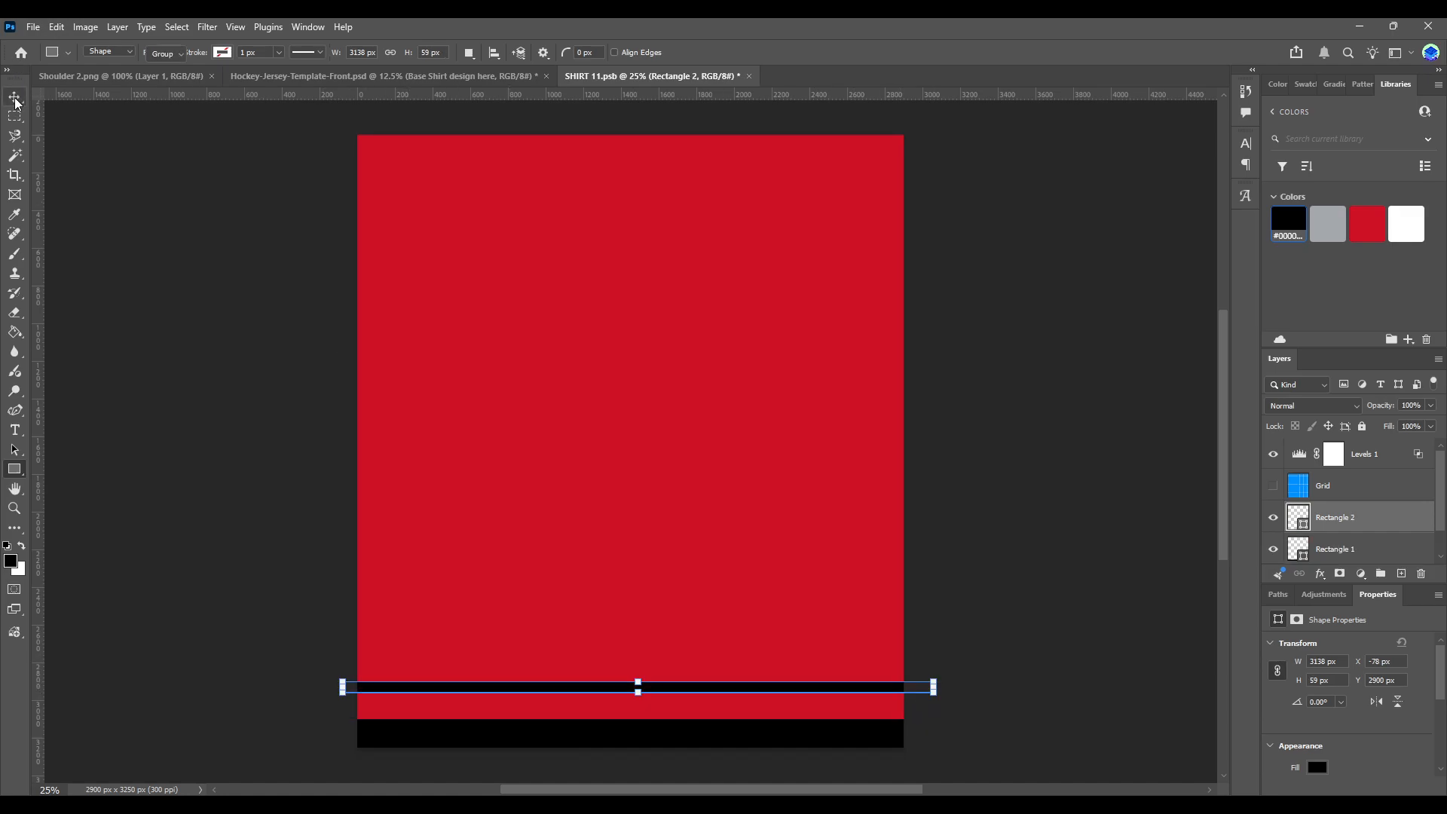
pyautogui.moveTo(671, 688); pyautogui.dragTo(670, 706)
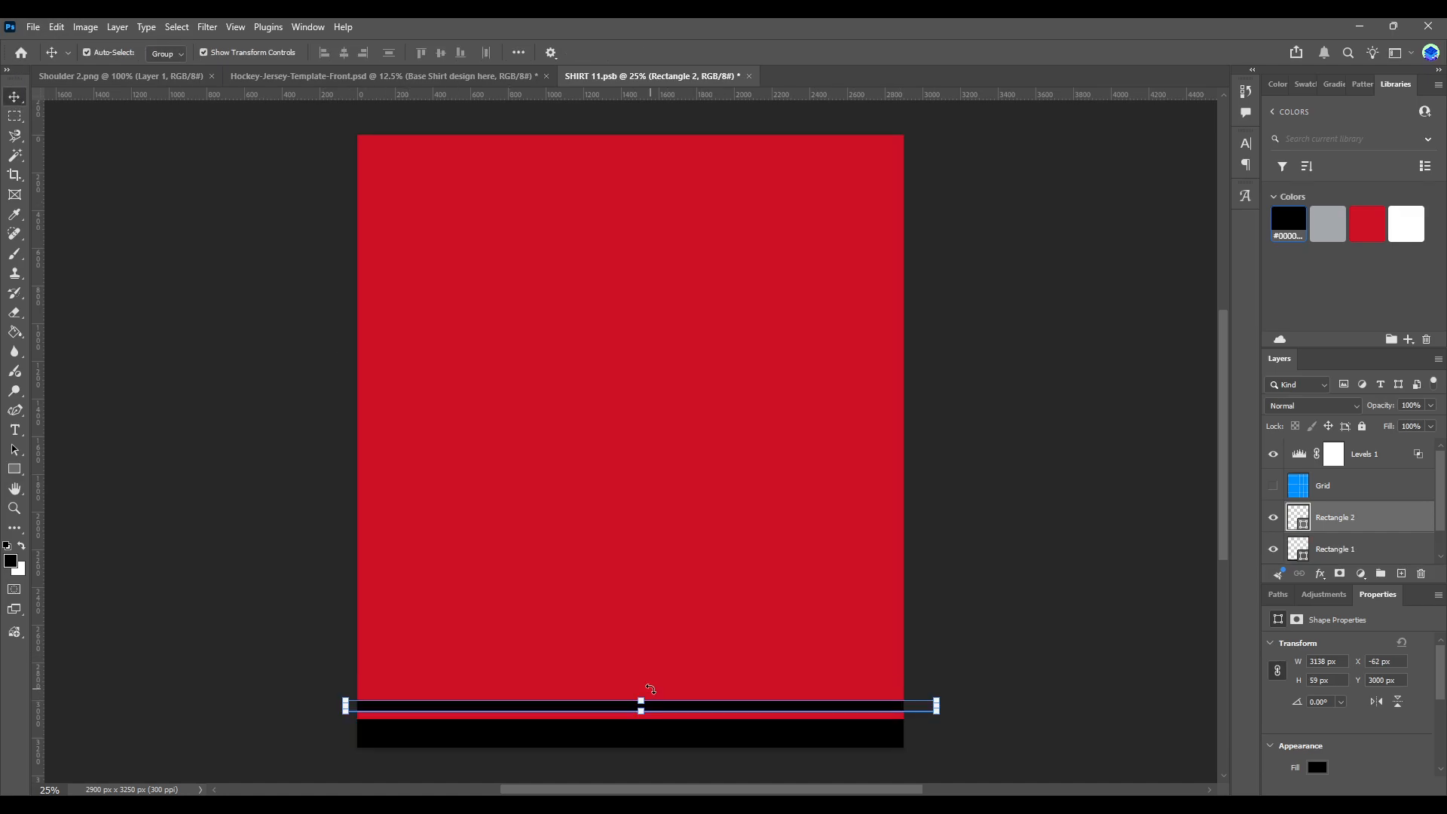
# - Save the torso design, review it on the jersey template, and close SHIRT 11.psb
pyautogui.click(211, 236)
pyautogui.hotkey('ctrl', 's')
pyautogui.click(261, 78)
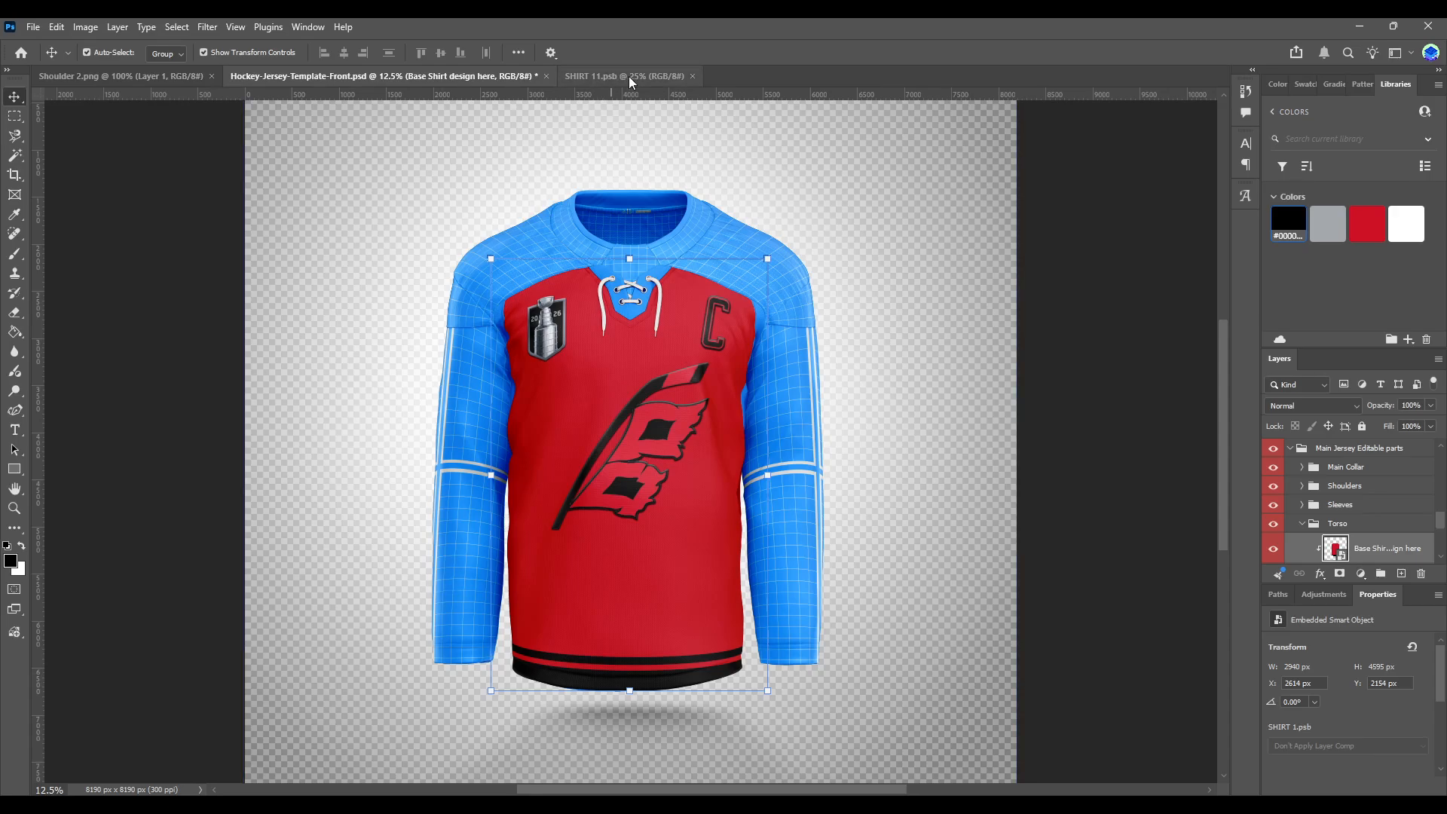
pyautogui.click(692, 77)
# - Recolor the torso's Left side part color and Right side part color shapes with the library red
pyautogui.scroll(-5, 1389, 541)
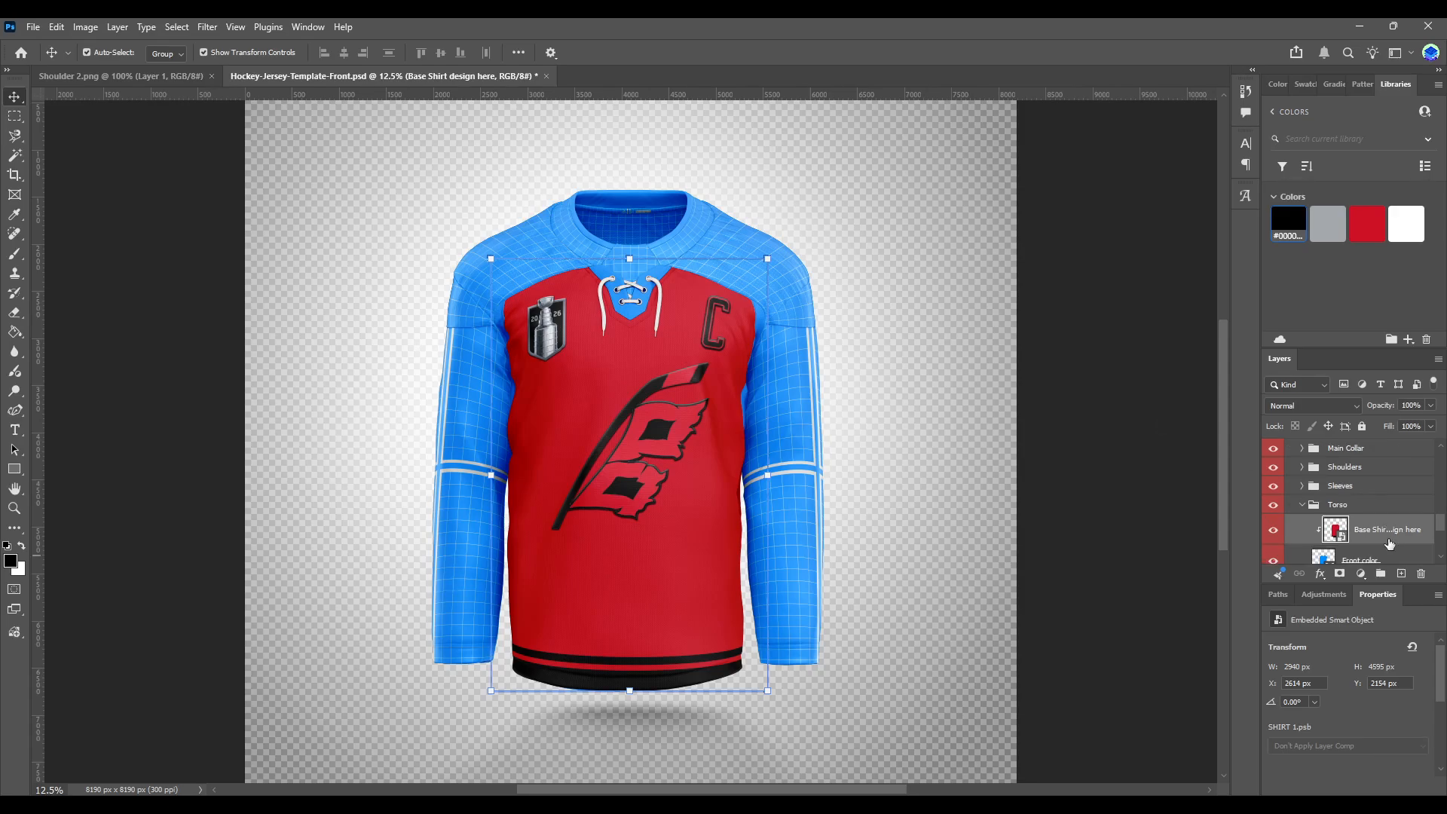
pyautogui.click(1381, 499)
pyautogui.click(1367, 224)
pyautogui.click(1380, 527)
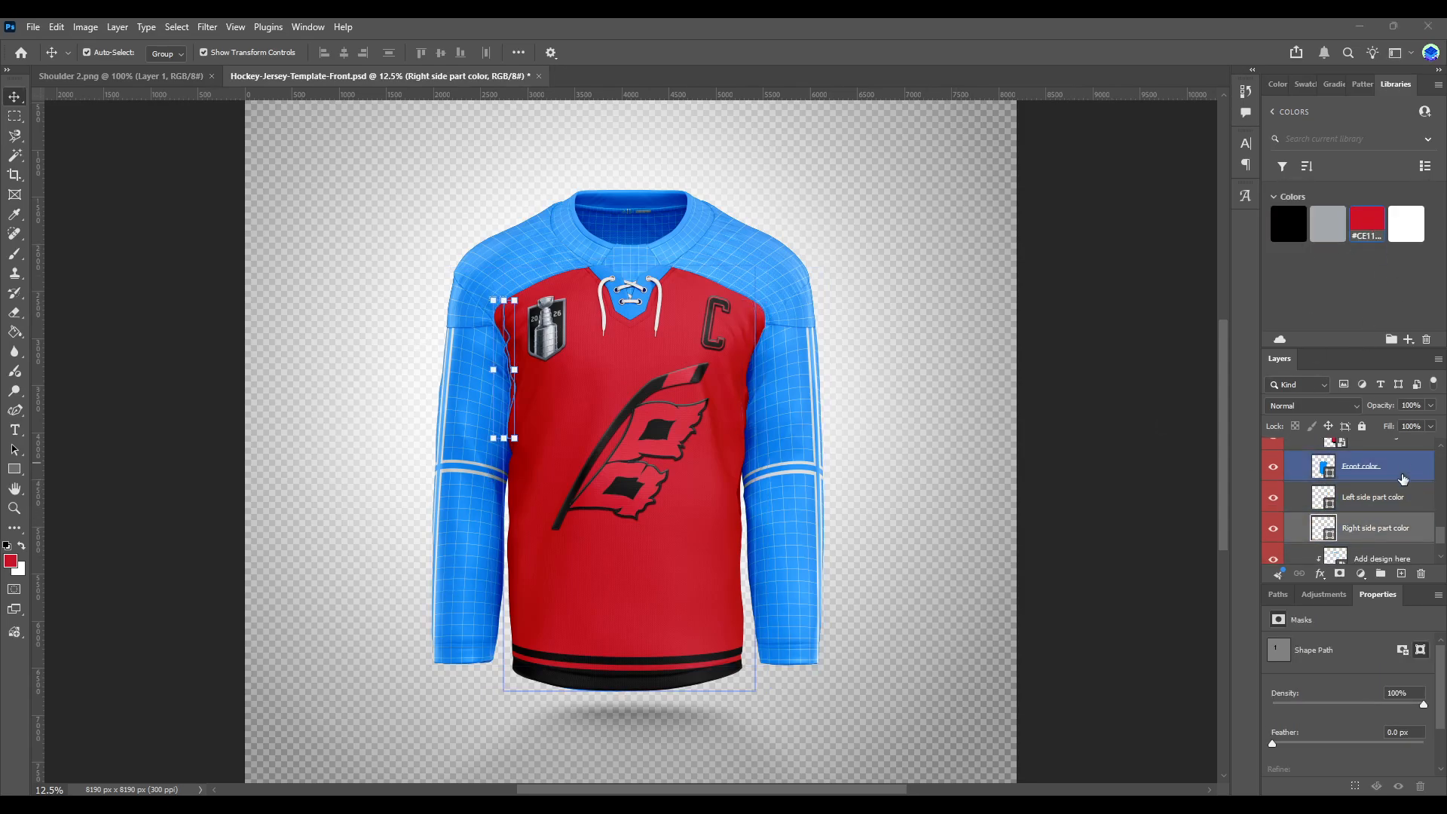
# - In the torso's Shirt back.psb smart object, hide the grid and recolor the background with the library red, then save and close it
pyautogui.scroll(-2, 1338, 505)
pyautogui.click(1342, 493)
pyautogui.doubleClick(1334, 498)
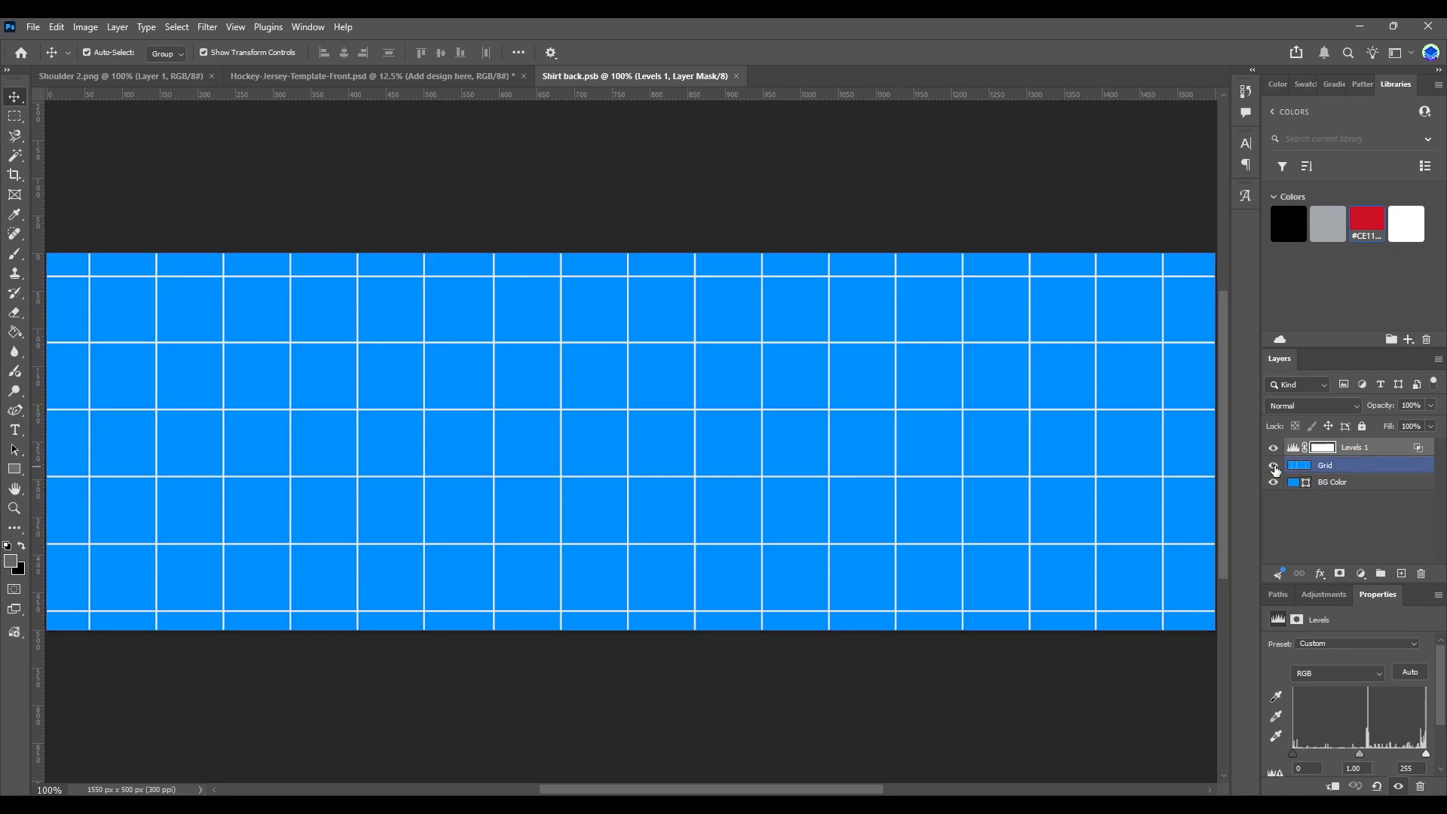
pyautogui.click(1273, 465)
pyautogui.click(1332, 482)
pyautogui.click(1360, 228)
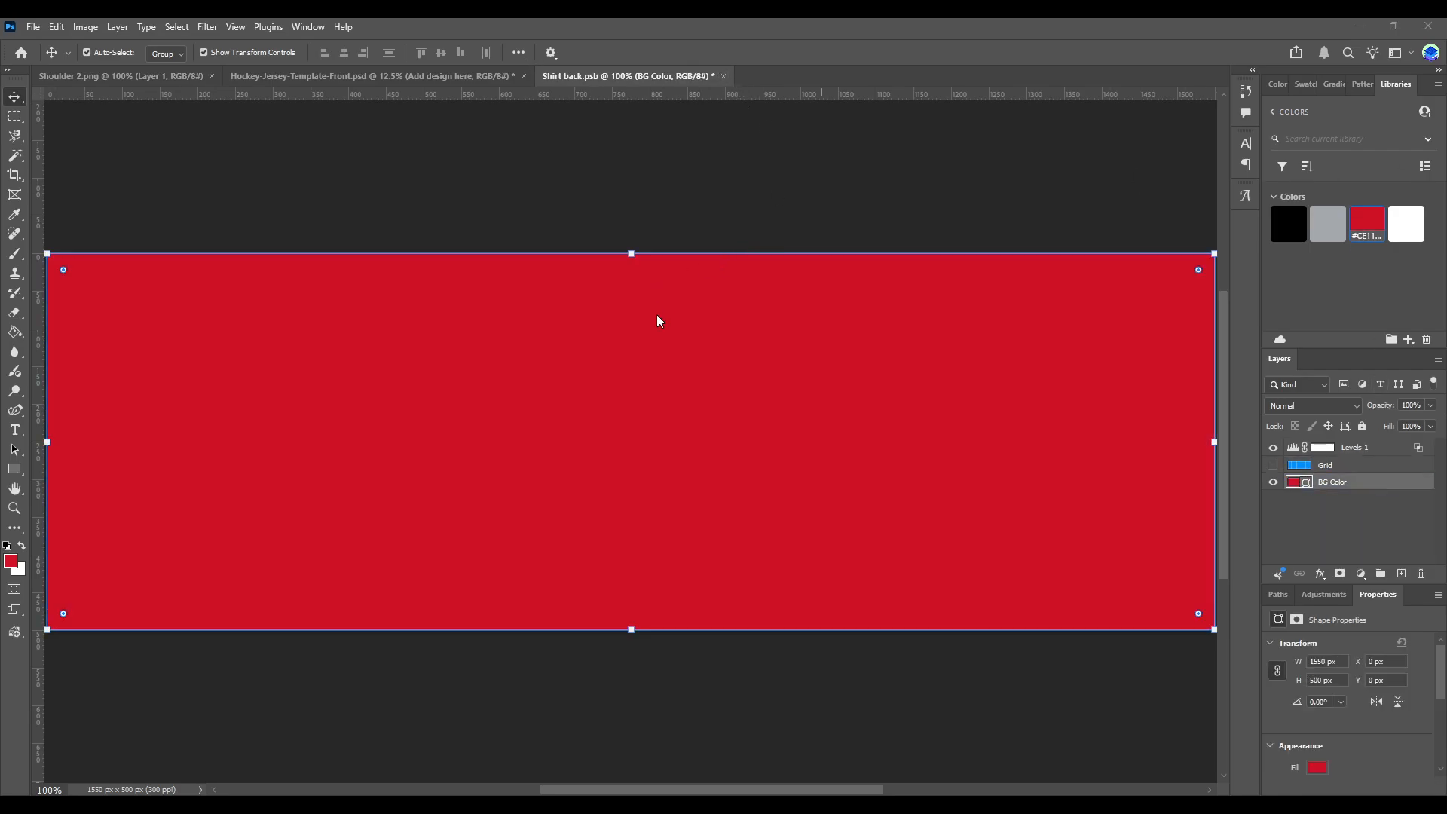
pyautogui.hotkey('ctrl', 's')
pyautogui.hotkey('ctrl', 'w')
# - Collapse the Torso group, expand the Sleeves group, and open the right sleeve's Add design here smart object
pyautogui.click(1302, 482)
pyautogui.scroll(3, 1332, 480)
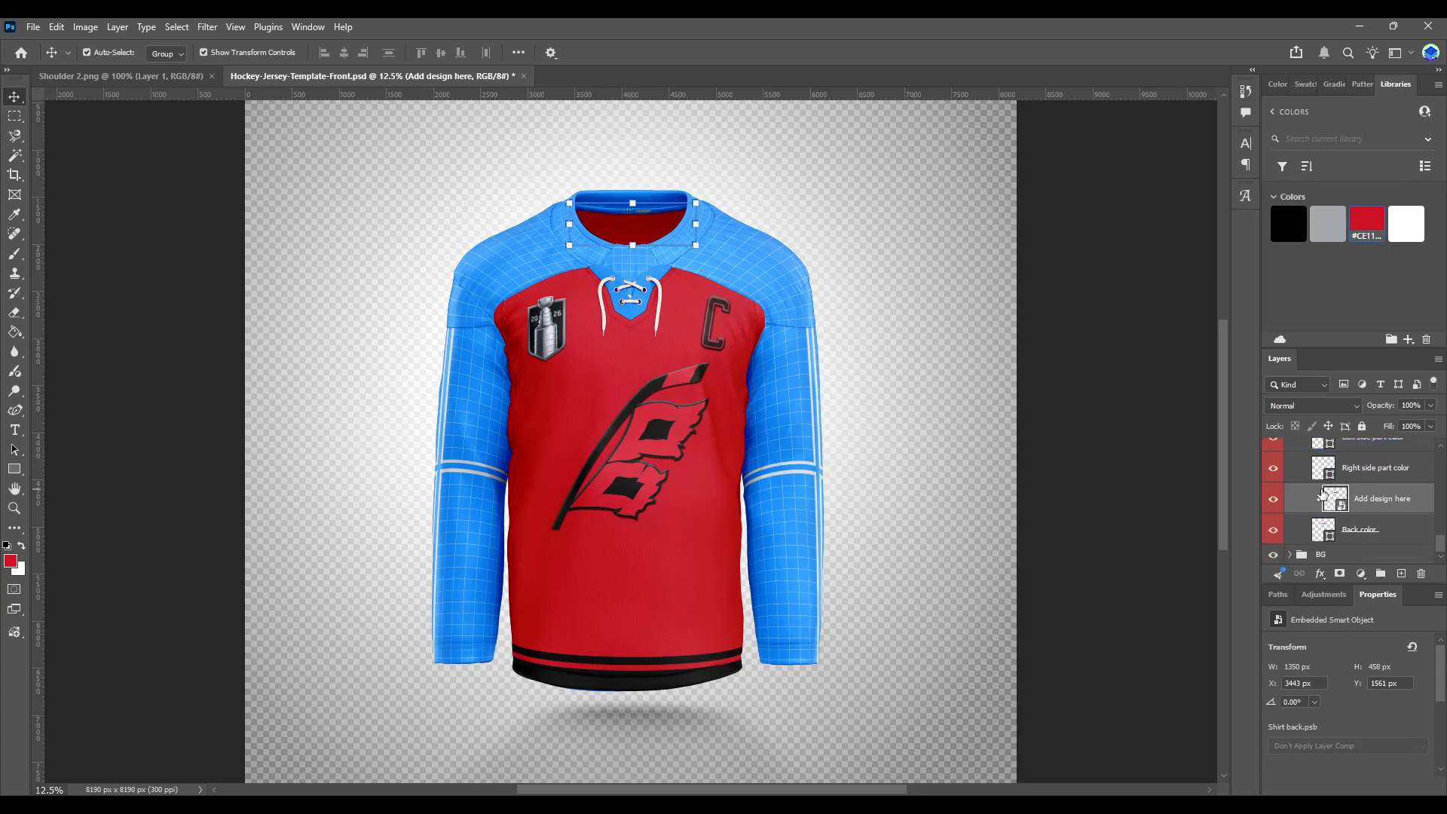
pyautogui.click(1312, 485)
pyautogui.click(1302, 483)
pyautogui.click(1302, 518)
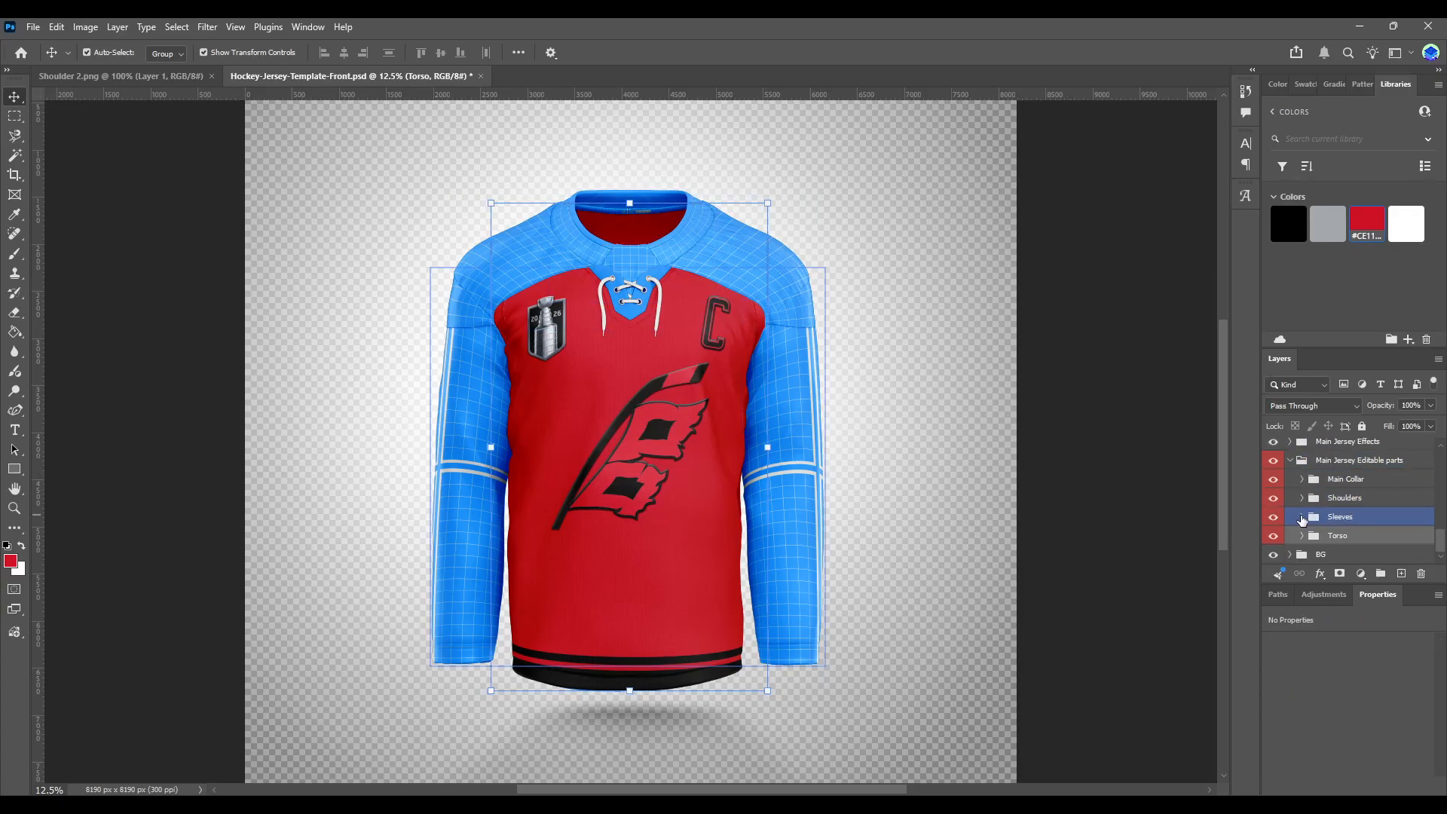
pyautogui.click(1304, 519)
pyautogui.scroll(-2, 1368, 469)
pyautogui.doubleClick(1337, 504)
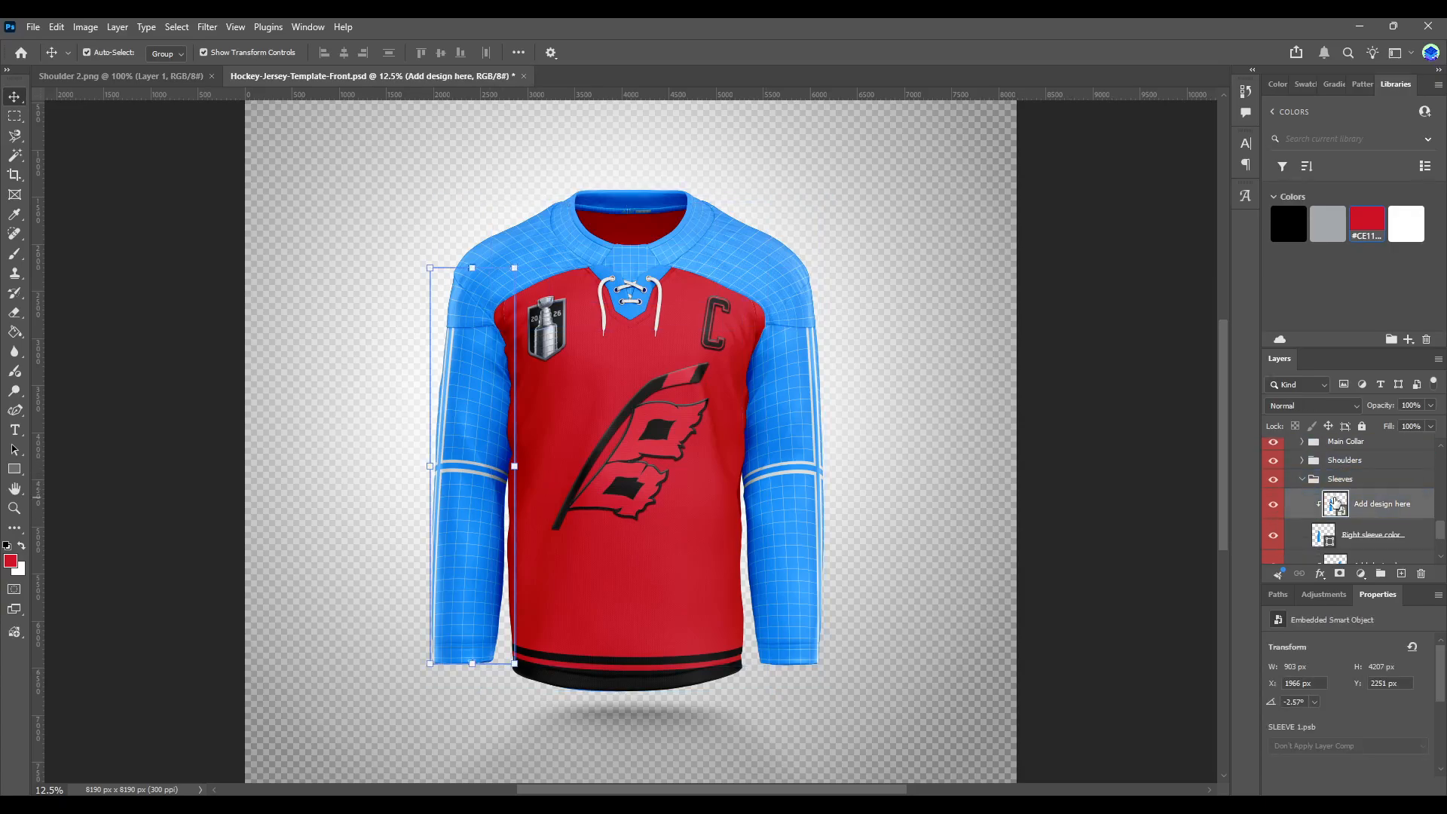
# - In SLEEVE 1.psb, hide the Grid layer and recolor the BG Color shape with the library red
pyautogui.click(1273, 485)
pyautogui.click(1334, 515)
pyautogui.click(1367, 220)
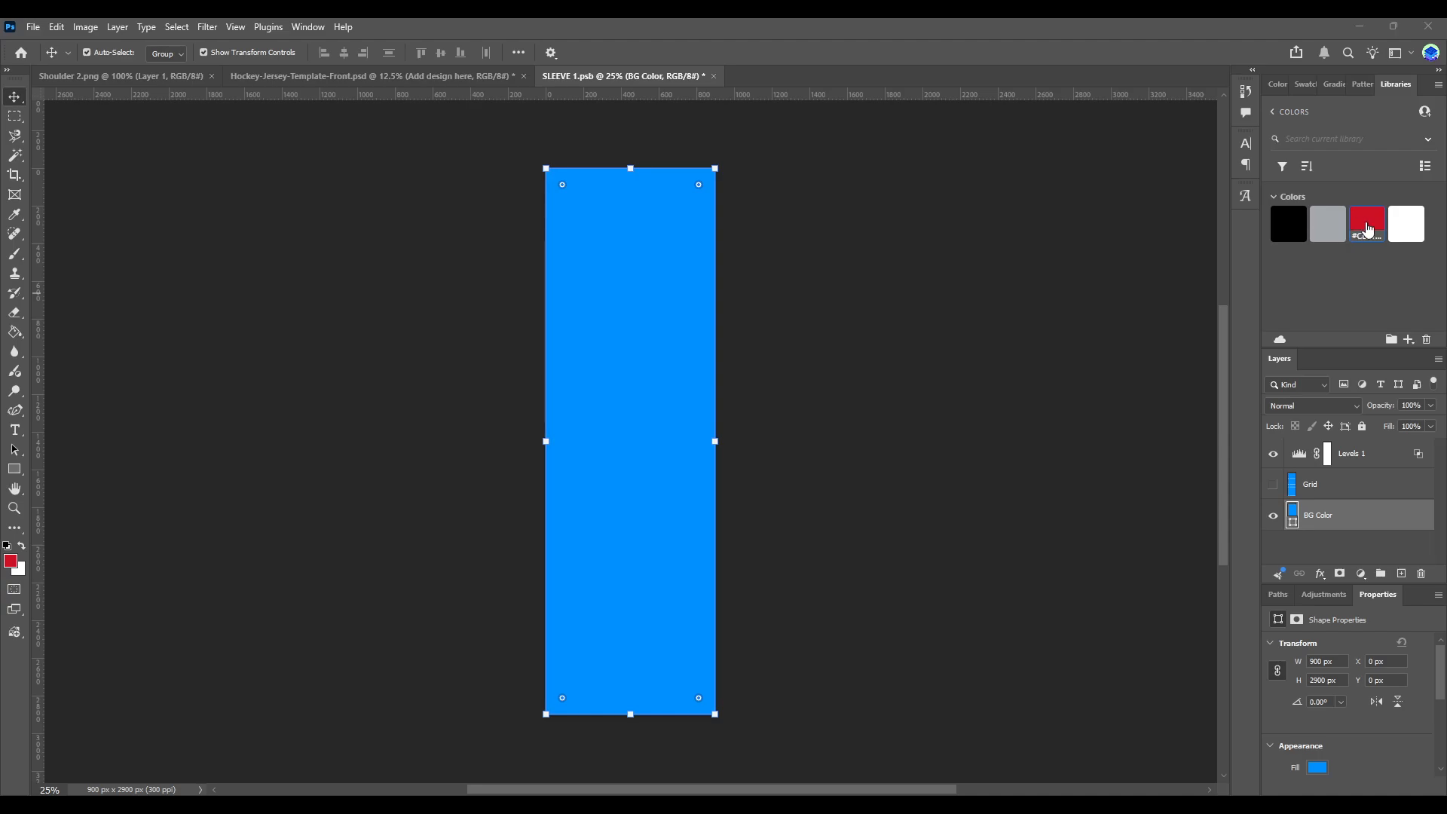
# - Draw a rectangle about 2154 × 742 px across the middle of the sleeve and fill it with the library black
pyautogui.click(14, 469)
pyautogui.moveTo(448, 333)
pyautogui.mouseDown()
pyautogui.moveTo(827, 494)
pyautogui.moveTo(853, 473)
pyautogui.mouseUp()
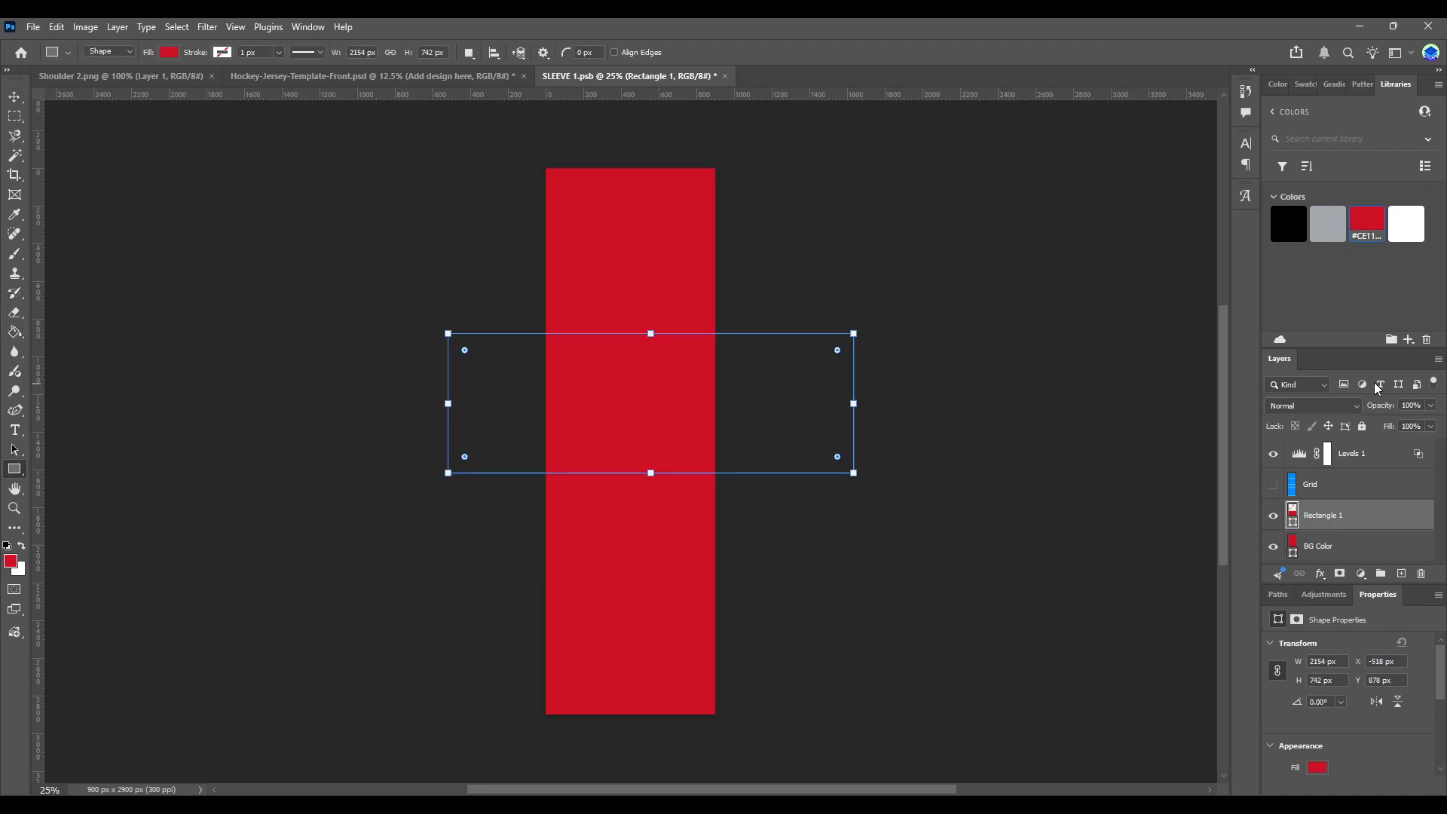
pyautogui.click(1299, 226)
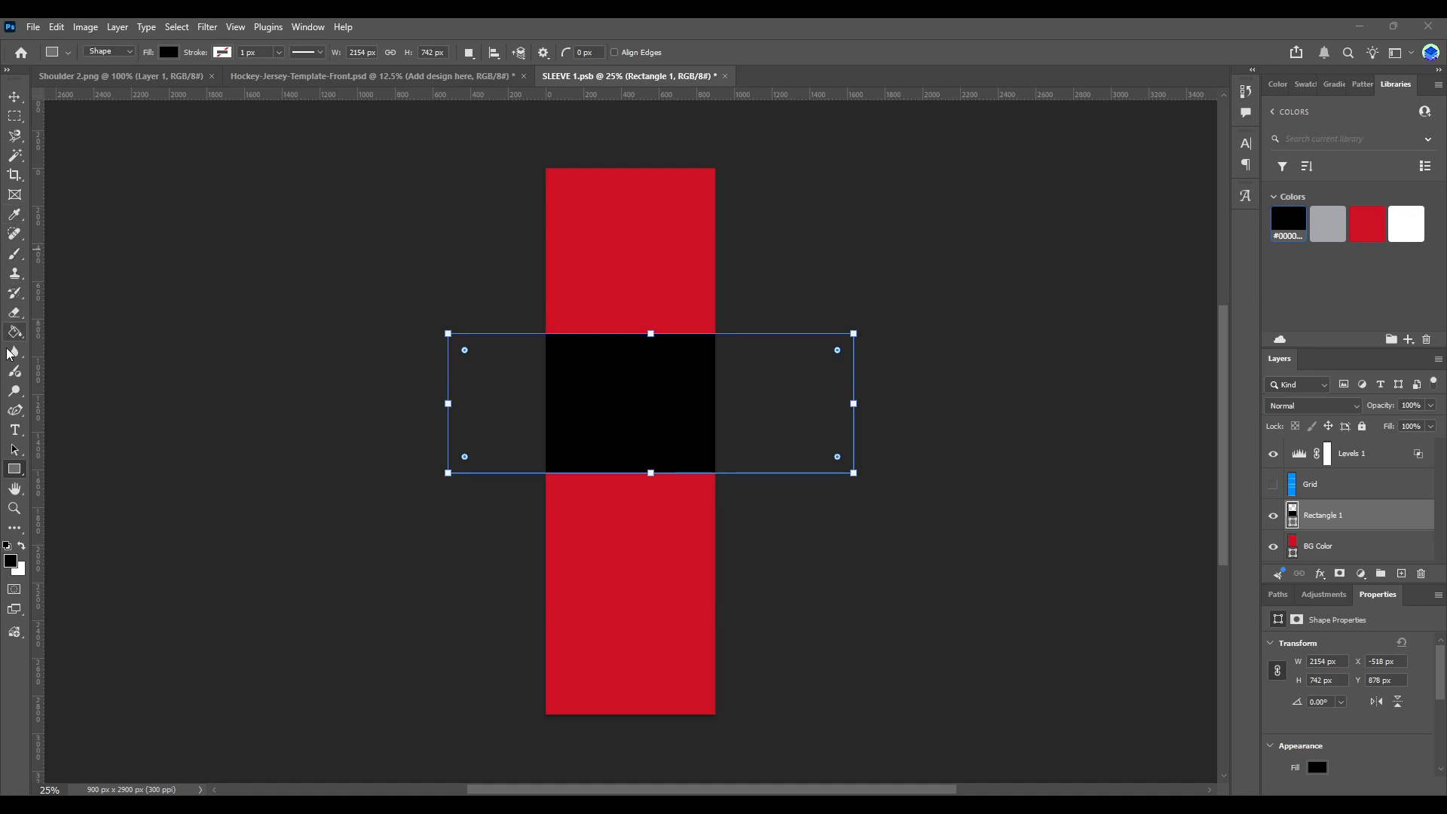
# - Bend the black band's upper and lower edges downward with the Curvature Pen, save, and check the result on the jersey template
pyautogui.click(14, 410)
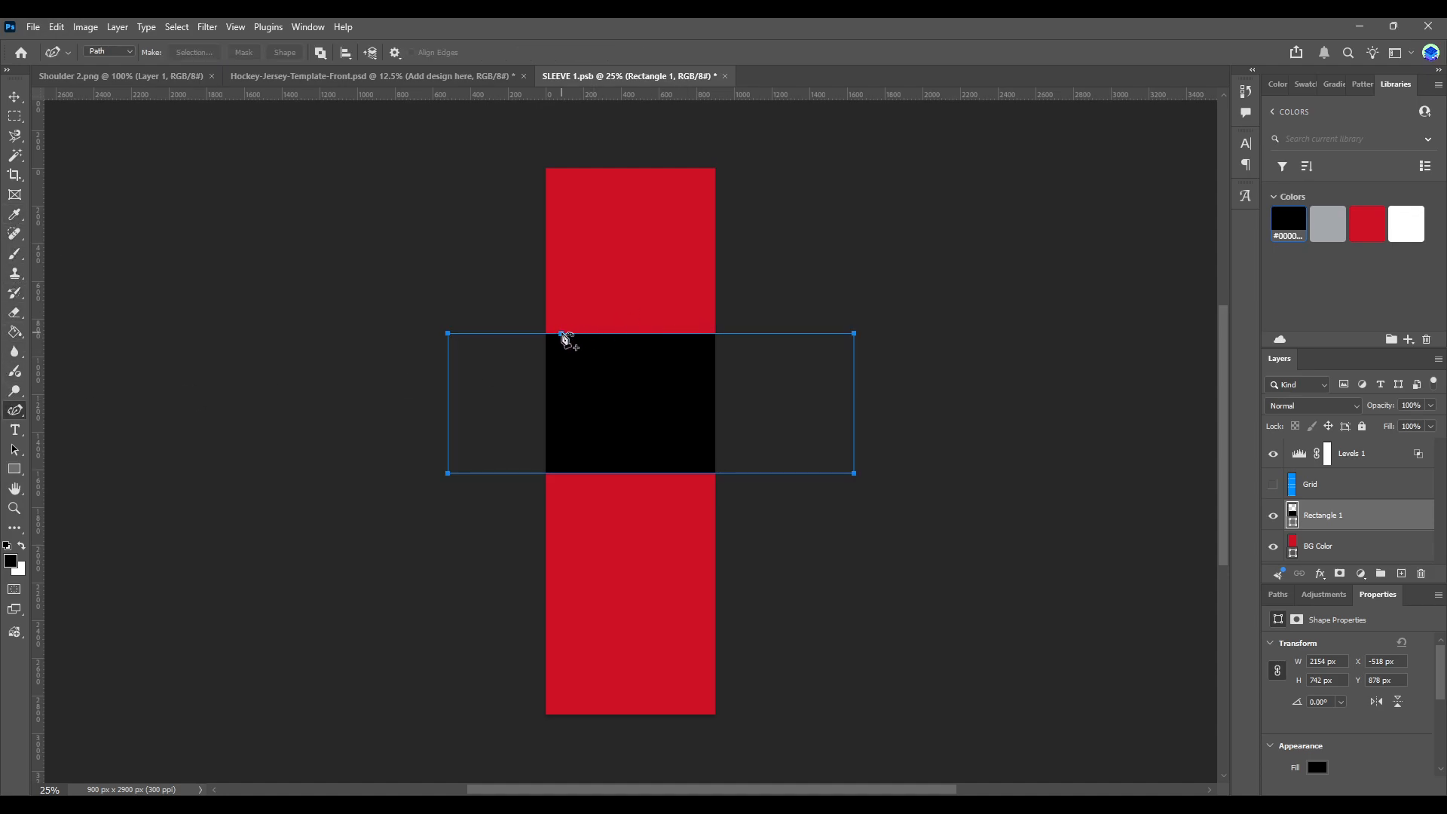
pyautogui.moveTo(563, 333); pyautogui.dragTo(626, 378)
pyautogui.moveTo(626, 473); pyautogui.dragTo(631, 497)
pyautogui.hotkey('ctrl', 's')
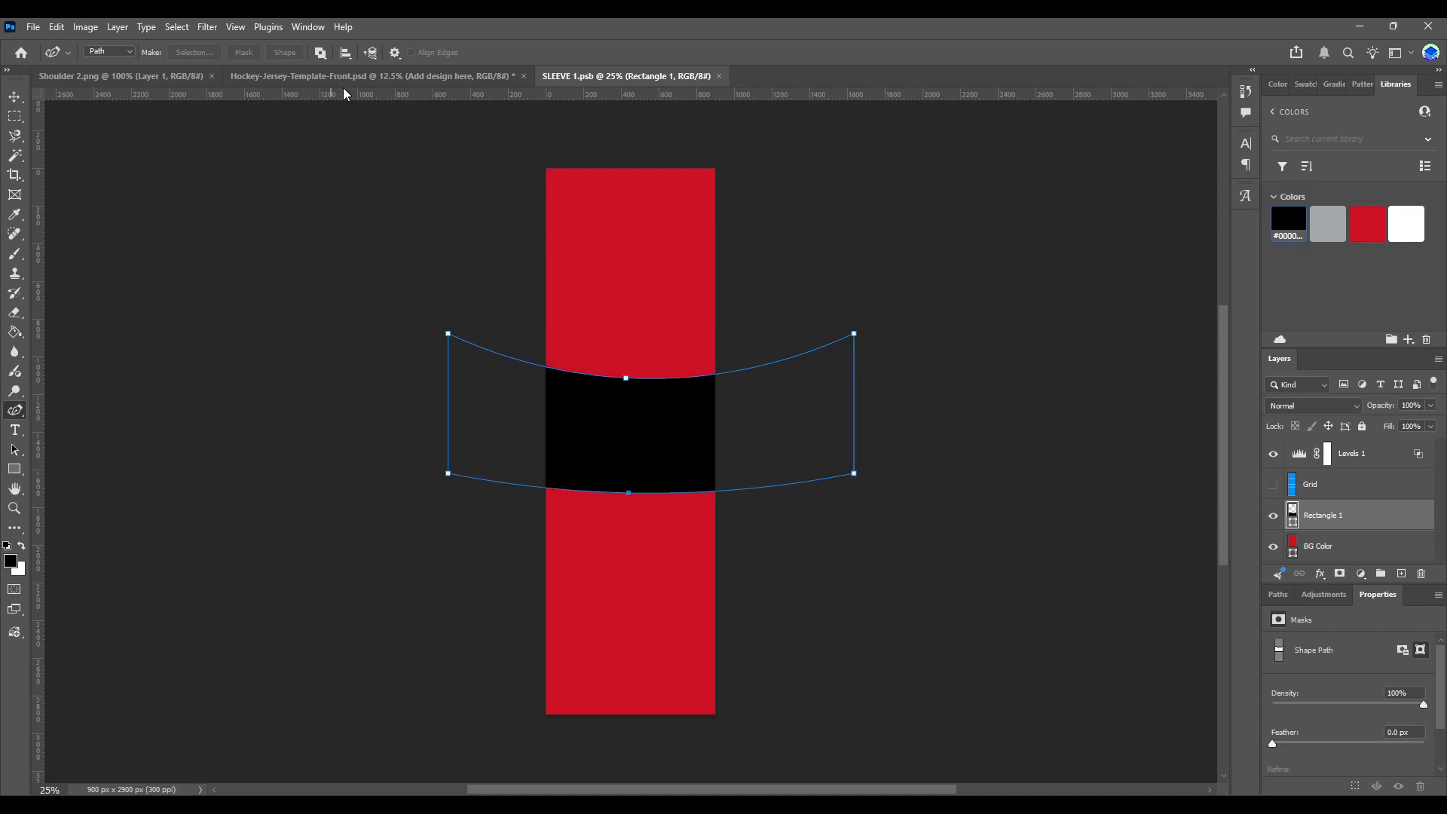
pyautogui.click(340, 77)
# - Refine the band's curves with two anchor points near the sleeve borders on each edge, save, and check the jersey template
pyautogui.click(618, 79)
pyautogui.moveTo(562, 373); pyautogui.dragTo(701, 395)
pyautogui.click(620, 492)
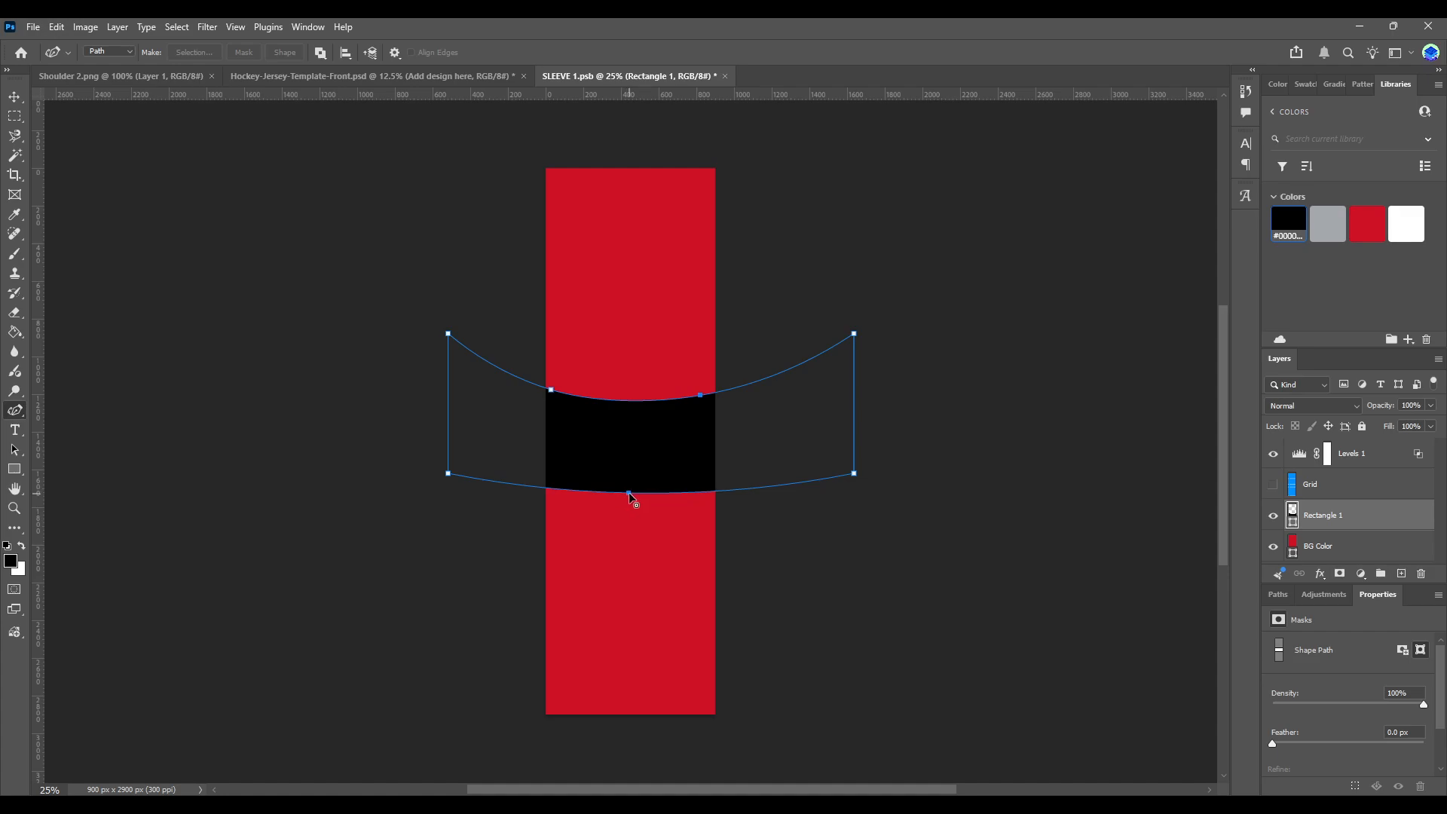
pyautogui.moveTo(629, 494); pyautogui.dragTo(554, 480)
pyautogui.click(698, 482)
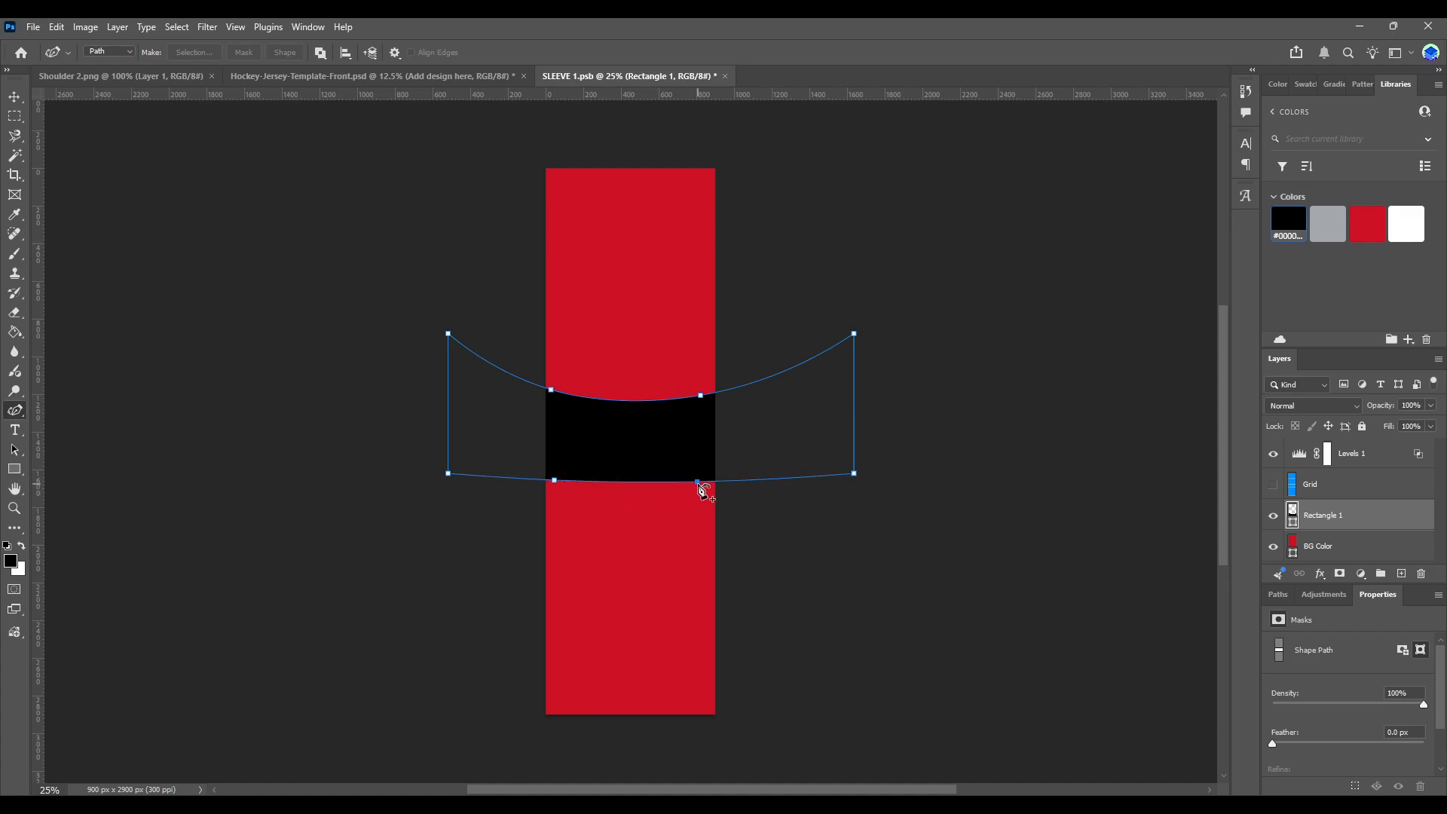
pyautogui.moveTo(697, 483); pyautogui.dragTo(695, 498)
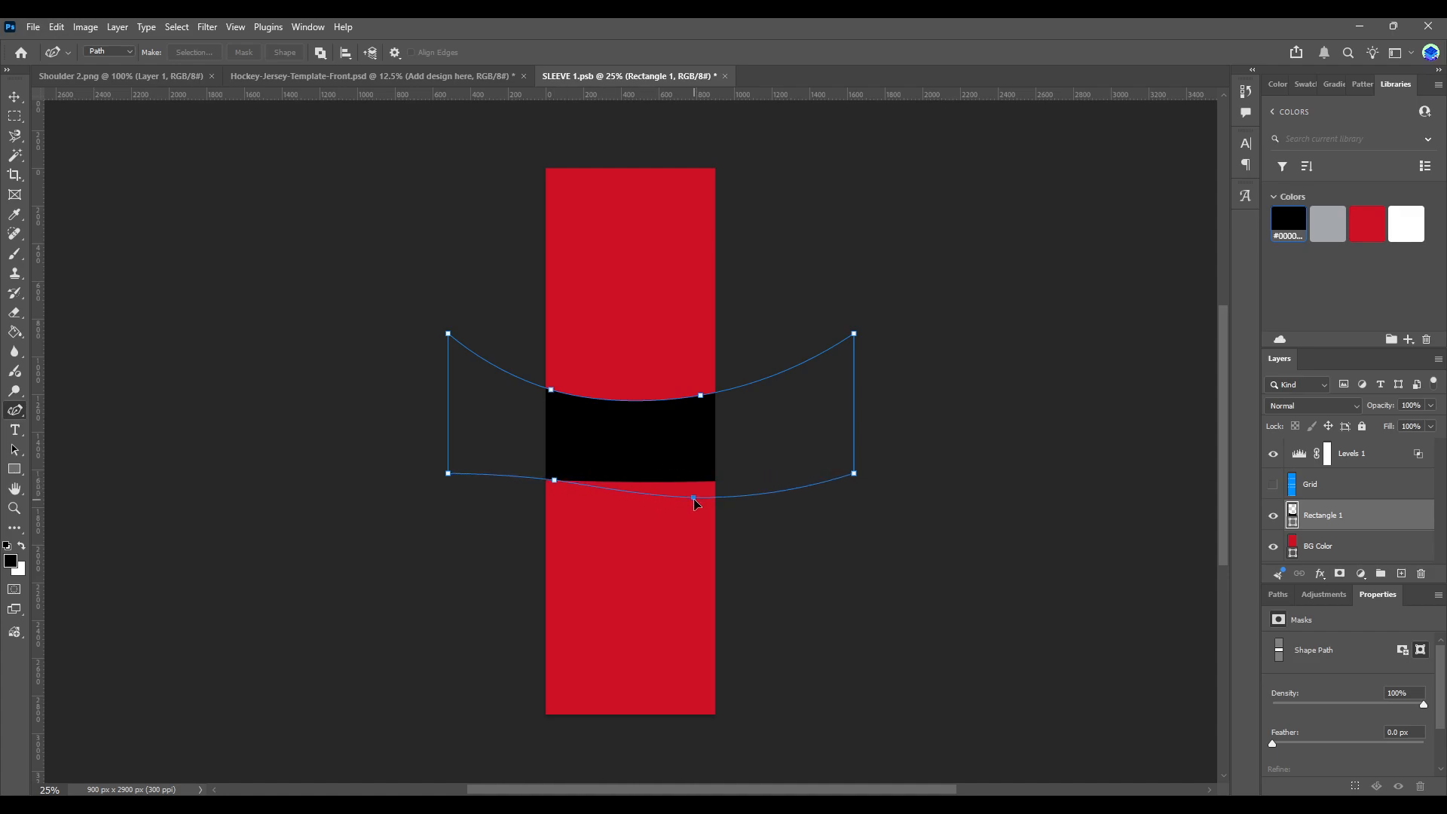
pyautogui.moveTo(554, 481); pyautogui.dragTo(558, 504)
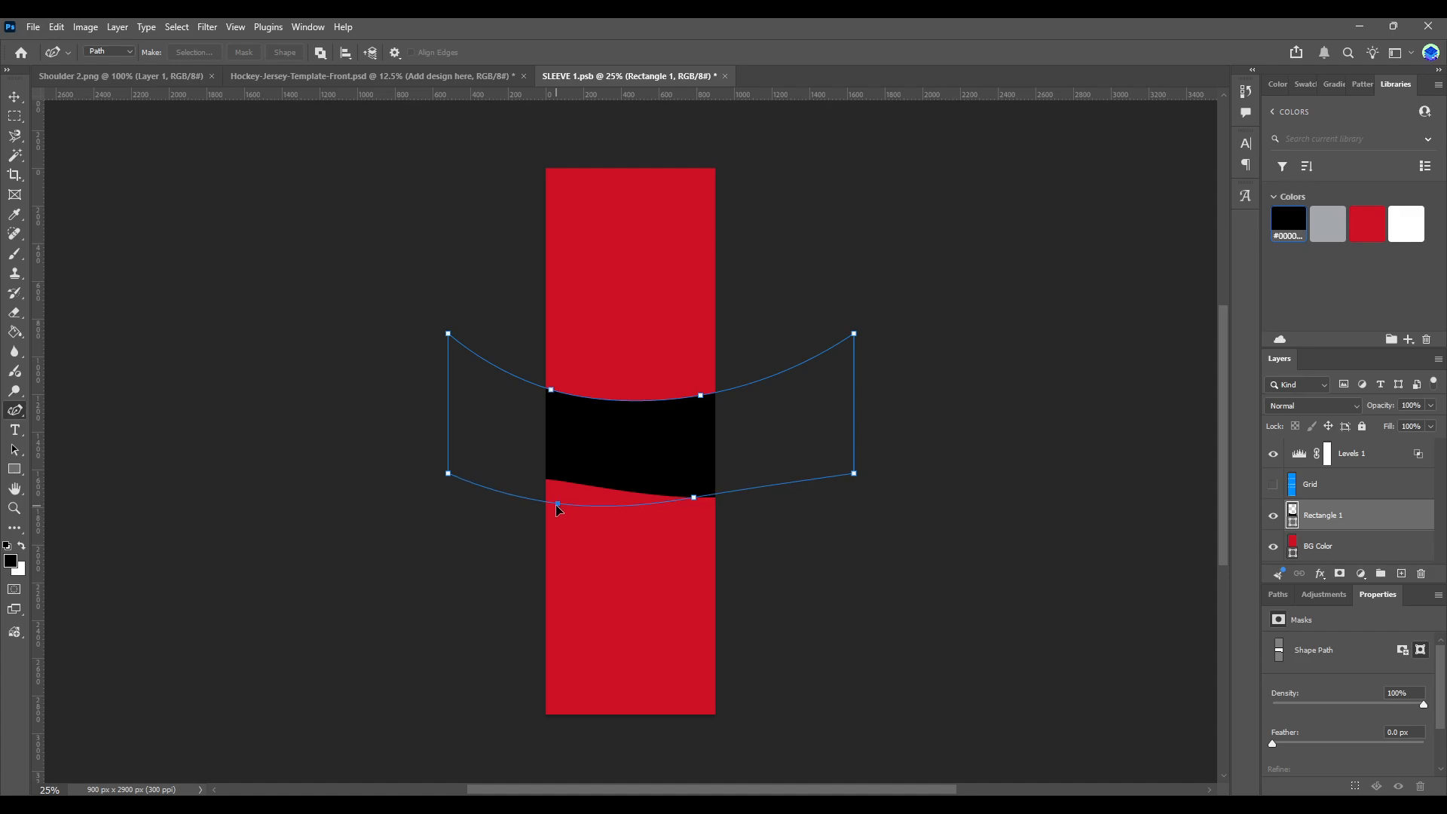
pyautogui.hotkey('ctrl', 's')
pyautogui.click(293, 81)
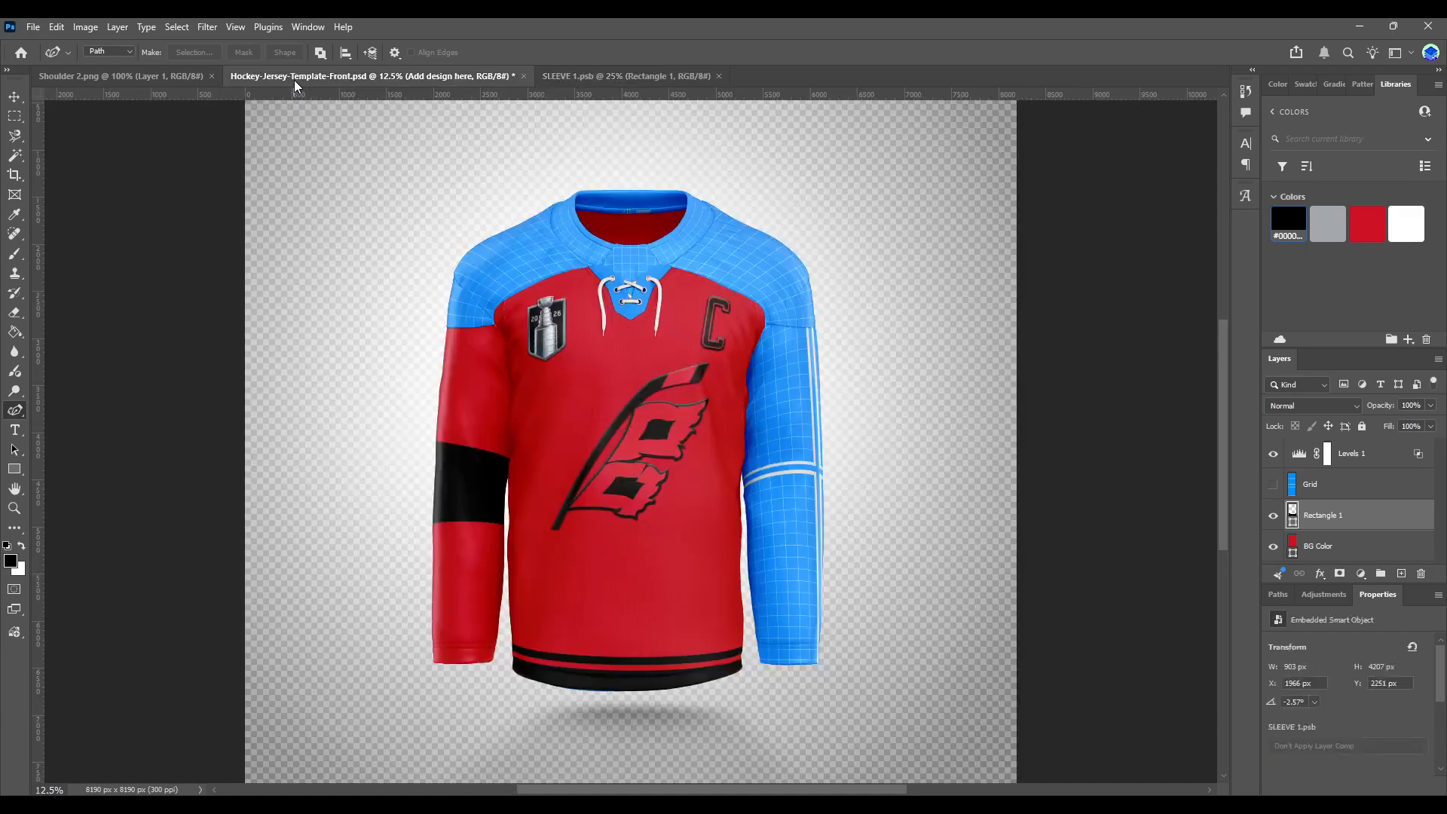
# - Reposition the anchor points on the band's upper edge to deepen its curve, saving and checking each version on the jersey template
pyautogui.click(615, 76)
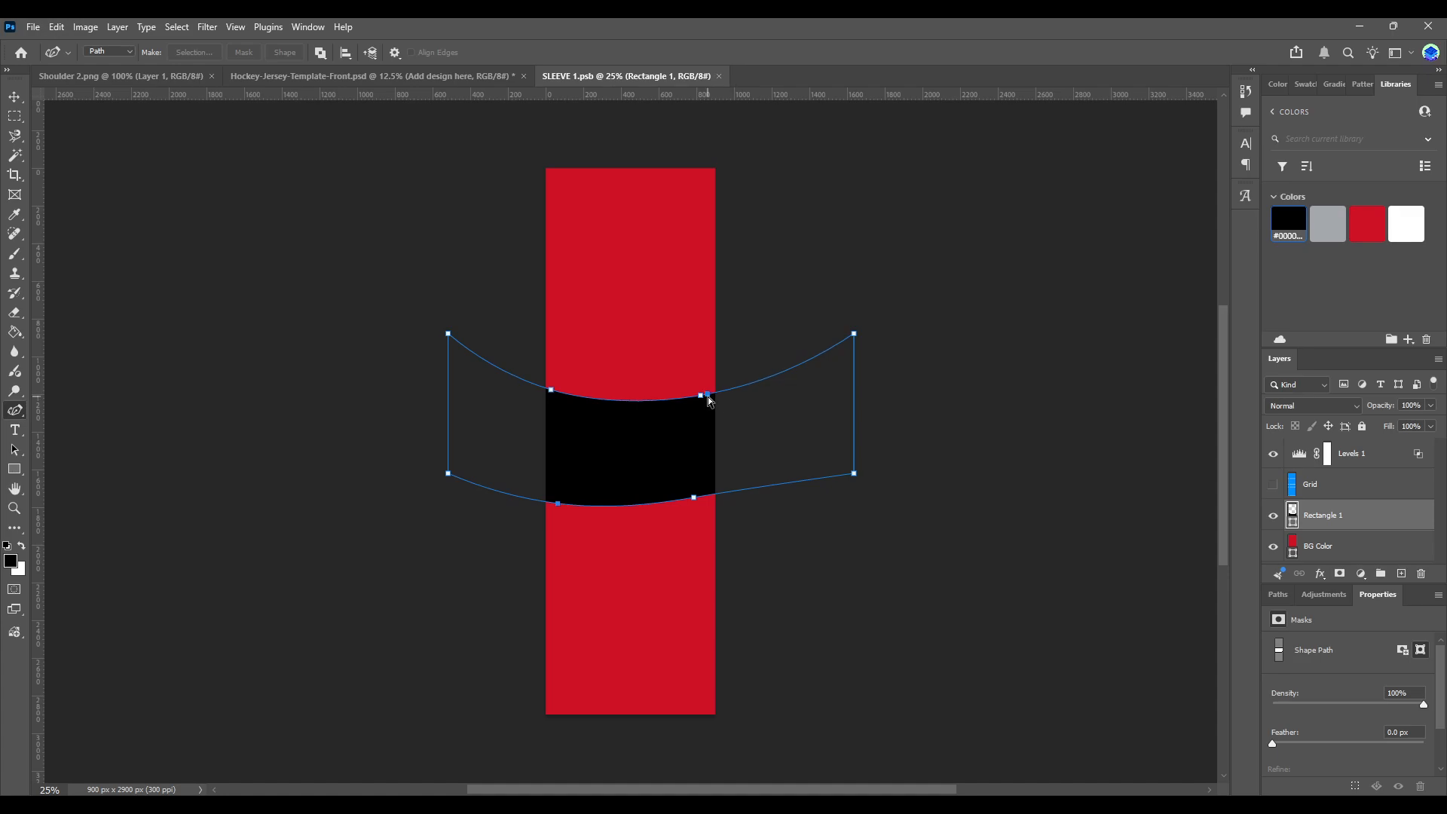
pyautogui.moveTo(701, 398); pyautogui.dragTo(596, 421)
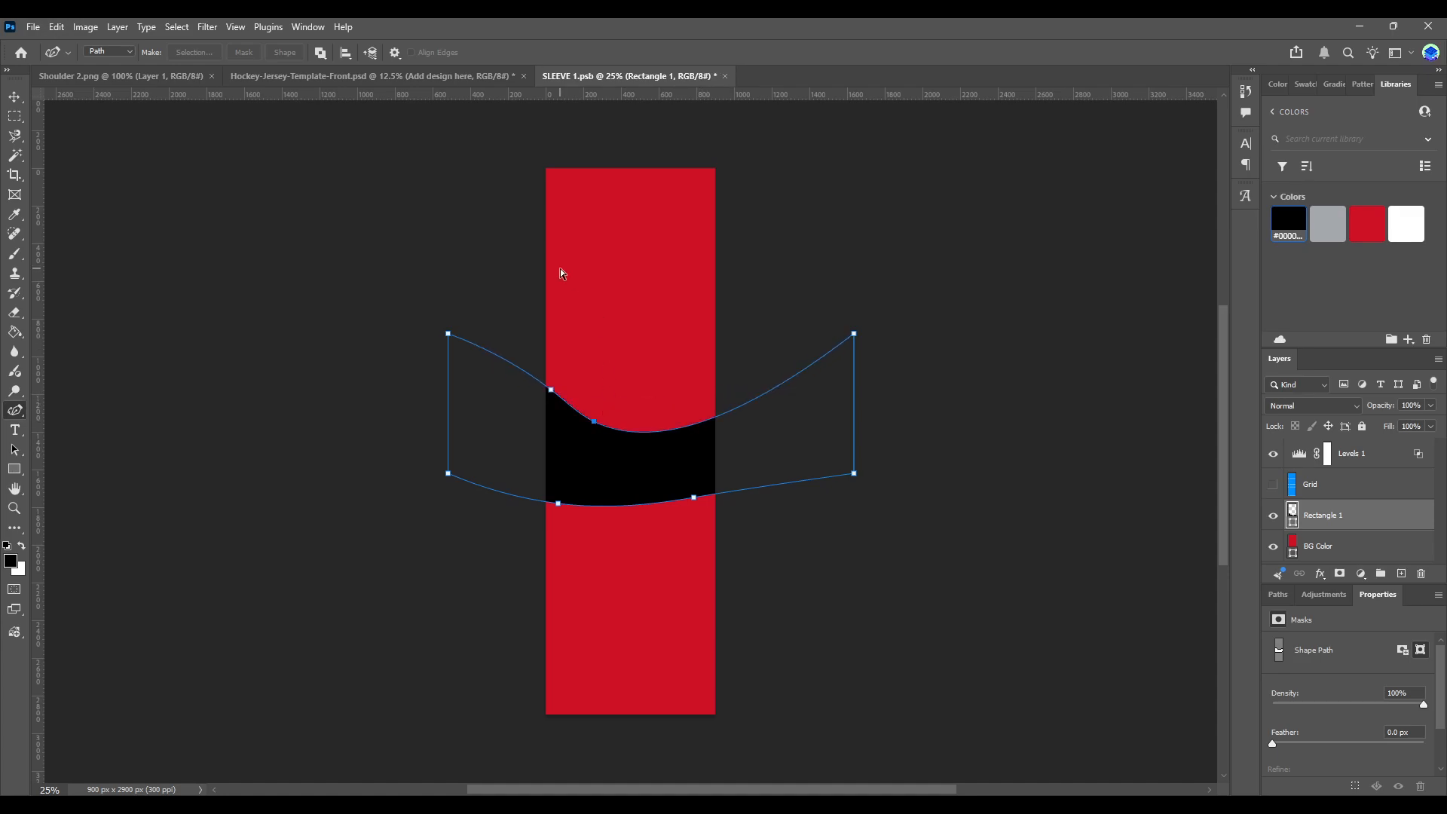
pyautogui.hotkey('ctrl', 's')
pyautogui.click(352, 78)
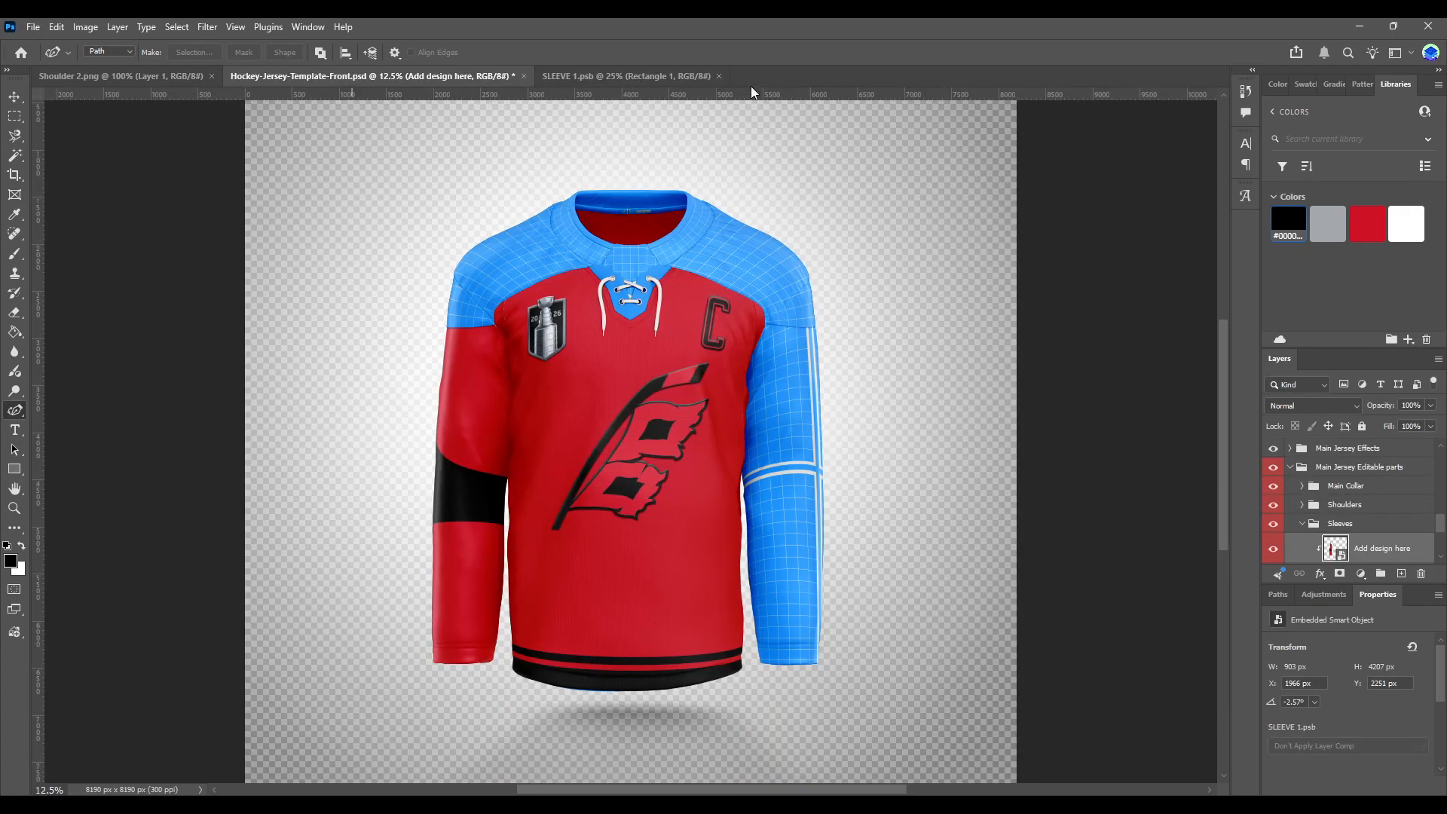
pyautogui.click(694, 79)
pyautogui.moveTo(550, 391); pyautogui.dragTo(703, 389)
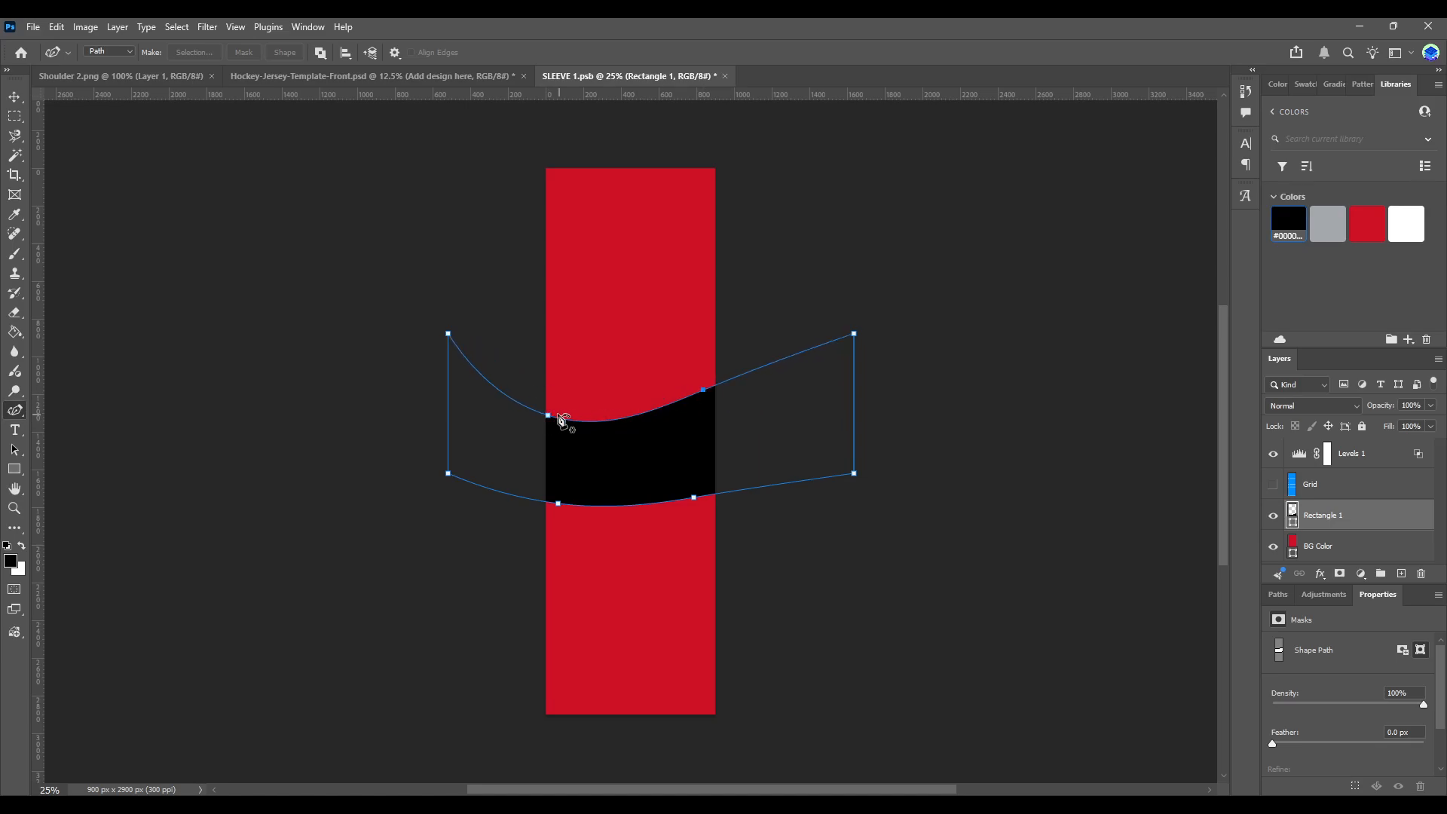
pyautogui.hotkey('ctrl', 's')
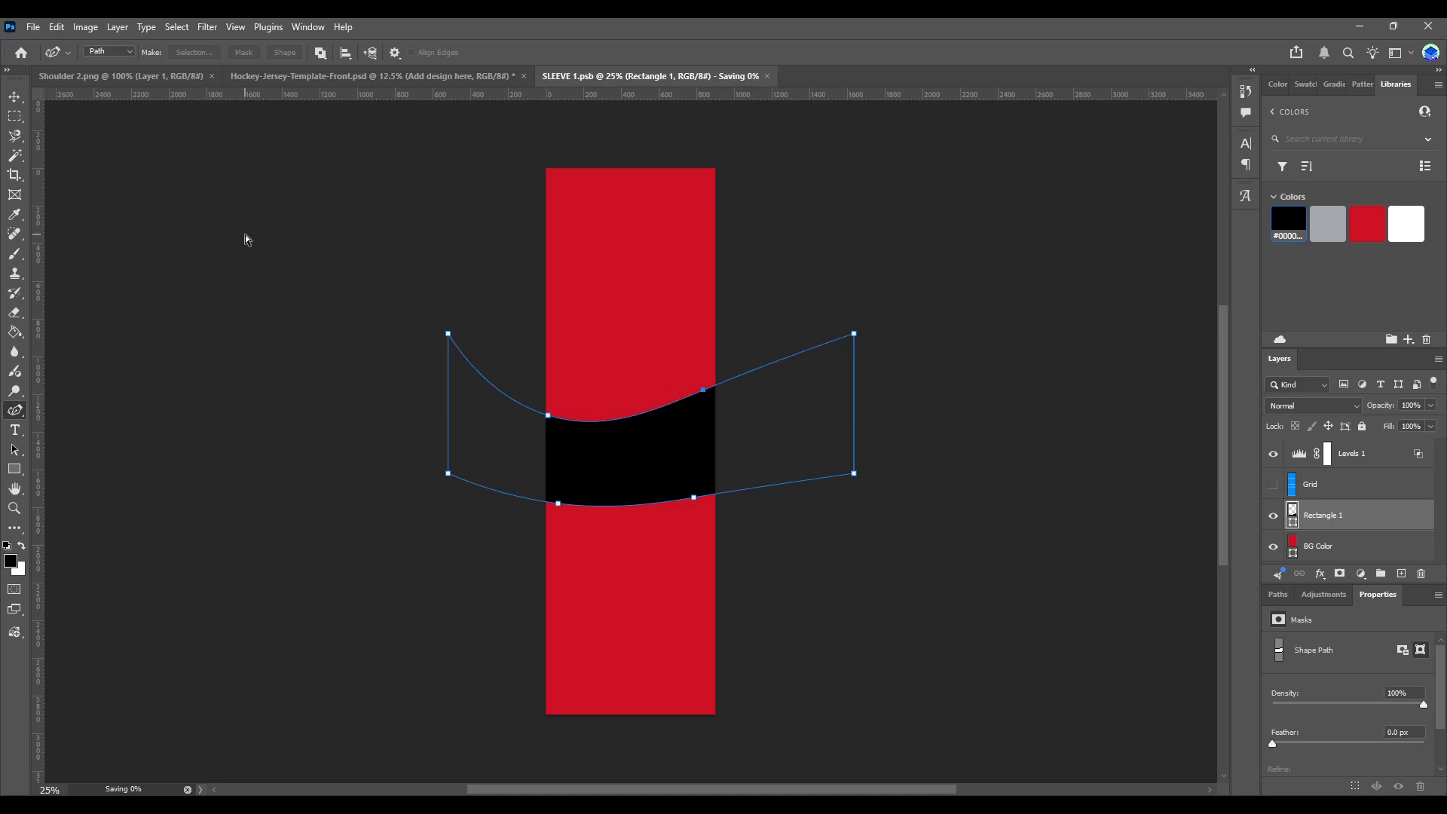
pyautogui.click(316, 76)
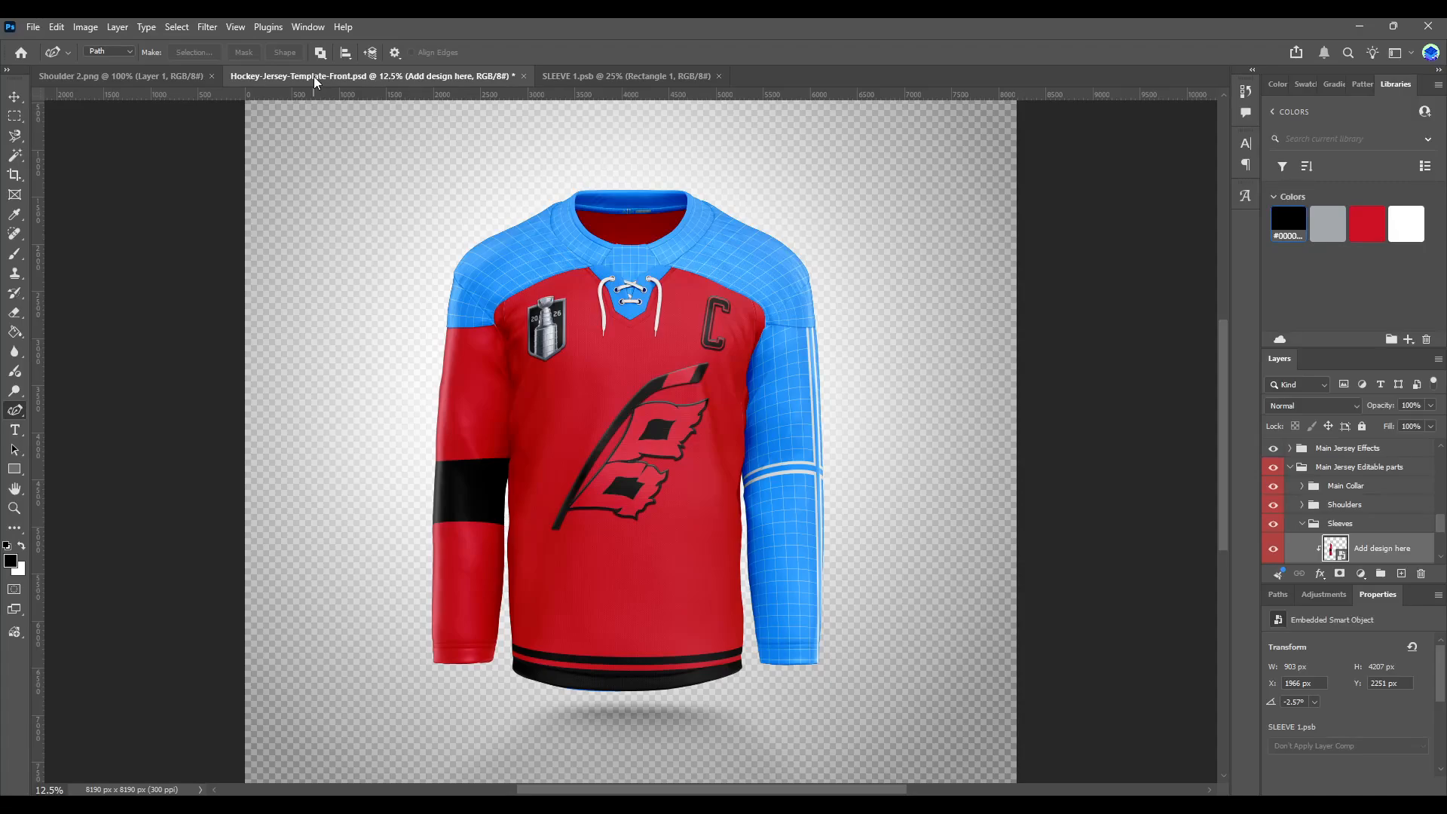
# - Pull the middle of the band's lower edge downward with a new anchor point and check it on the jersey template
pyautogui.click(647, 74)
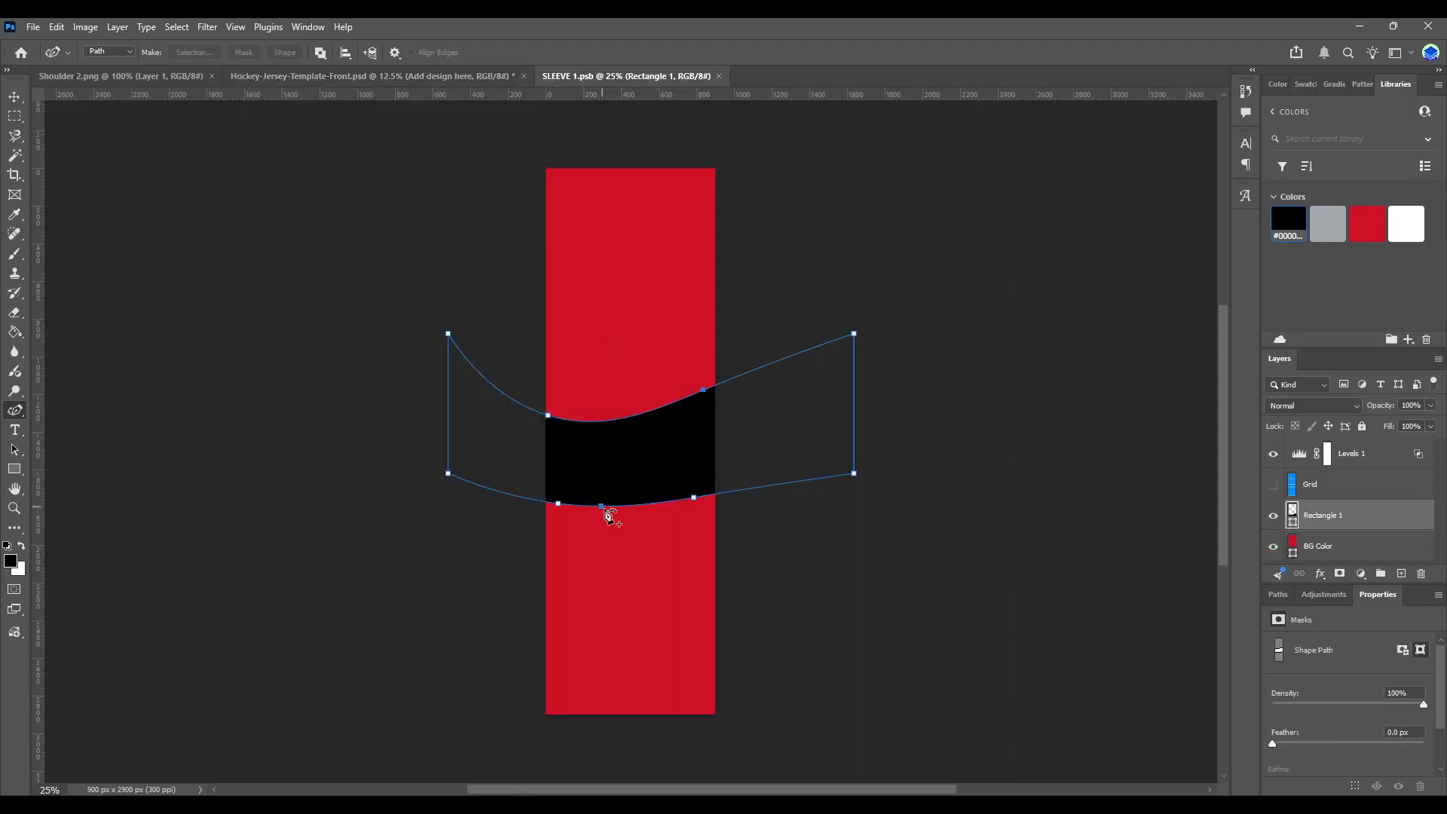
pyautogui.moveTo(636, 506); pyautogui.dragTo(633, 538)
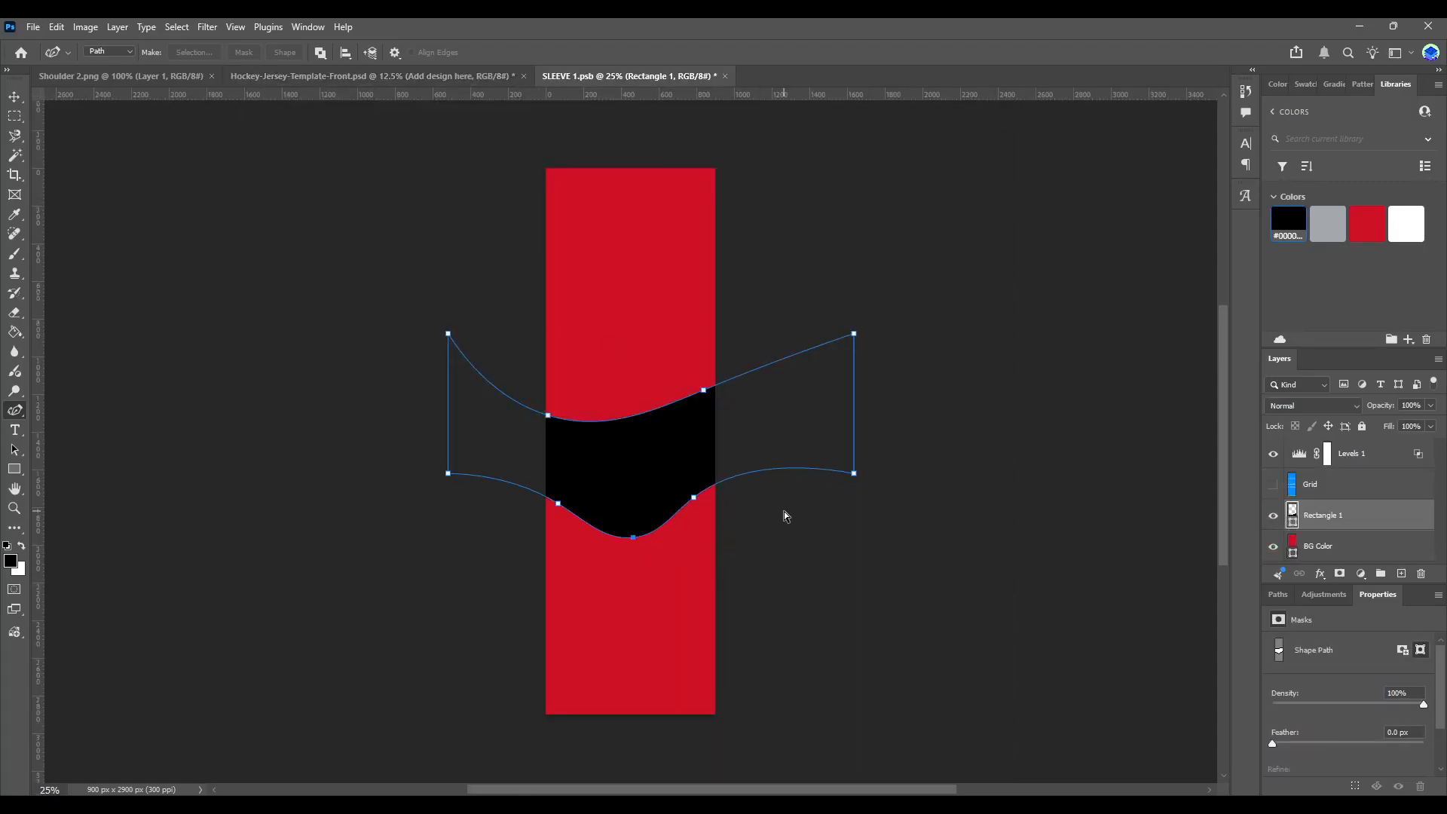
pyautogui.click(423, 79)
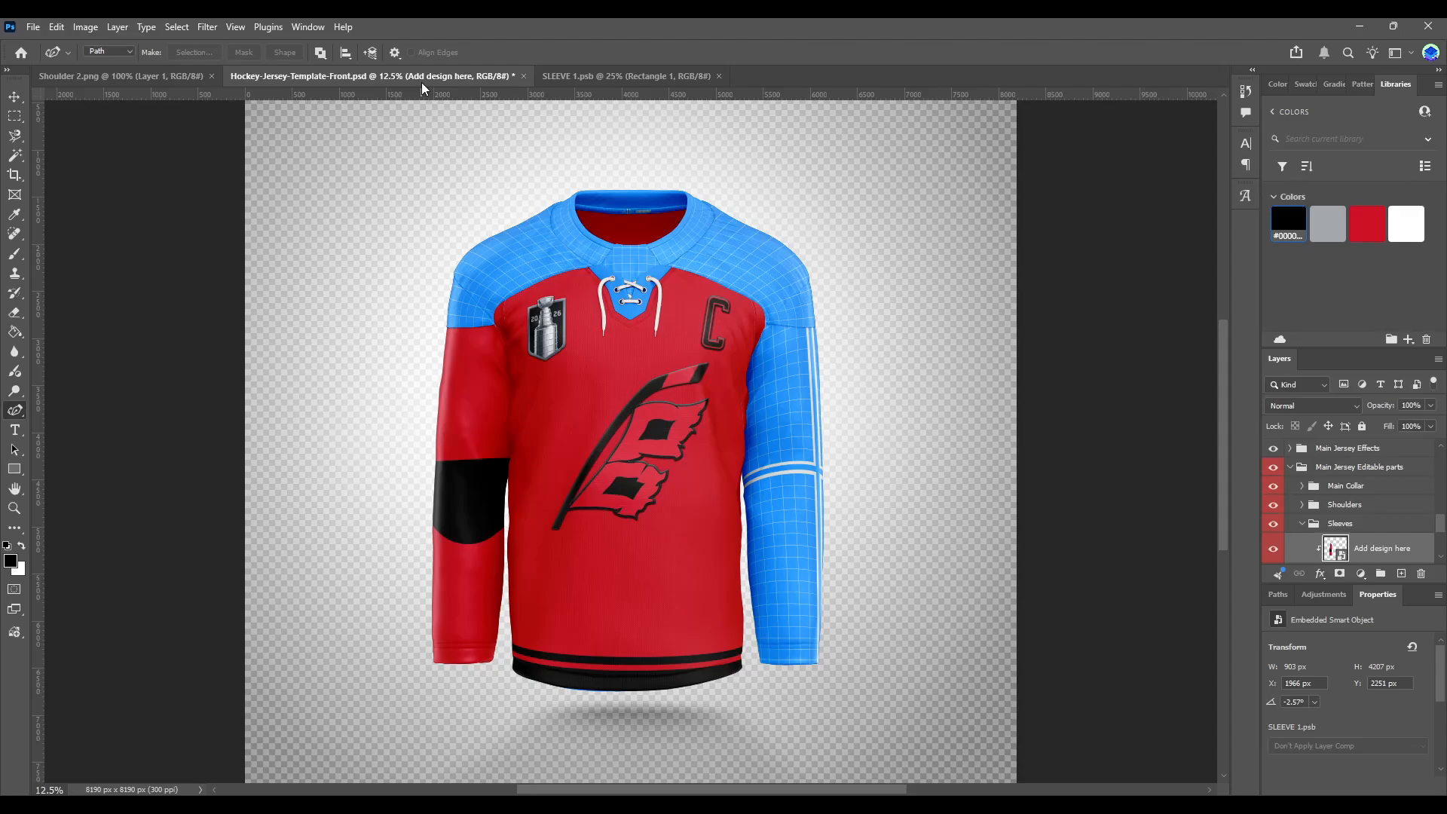
# - Undo all the curve edits on the black band, back to the plain rectangle
pyautogui.click(640, 76)
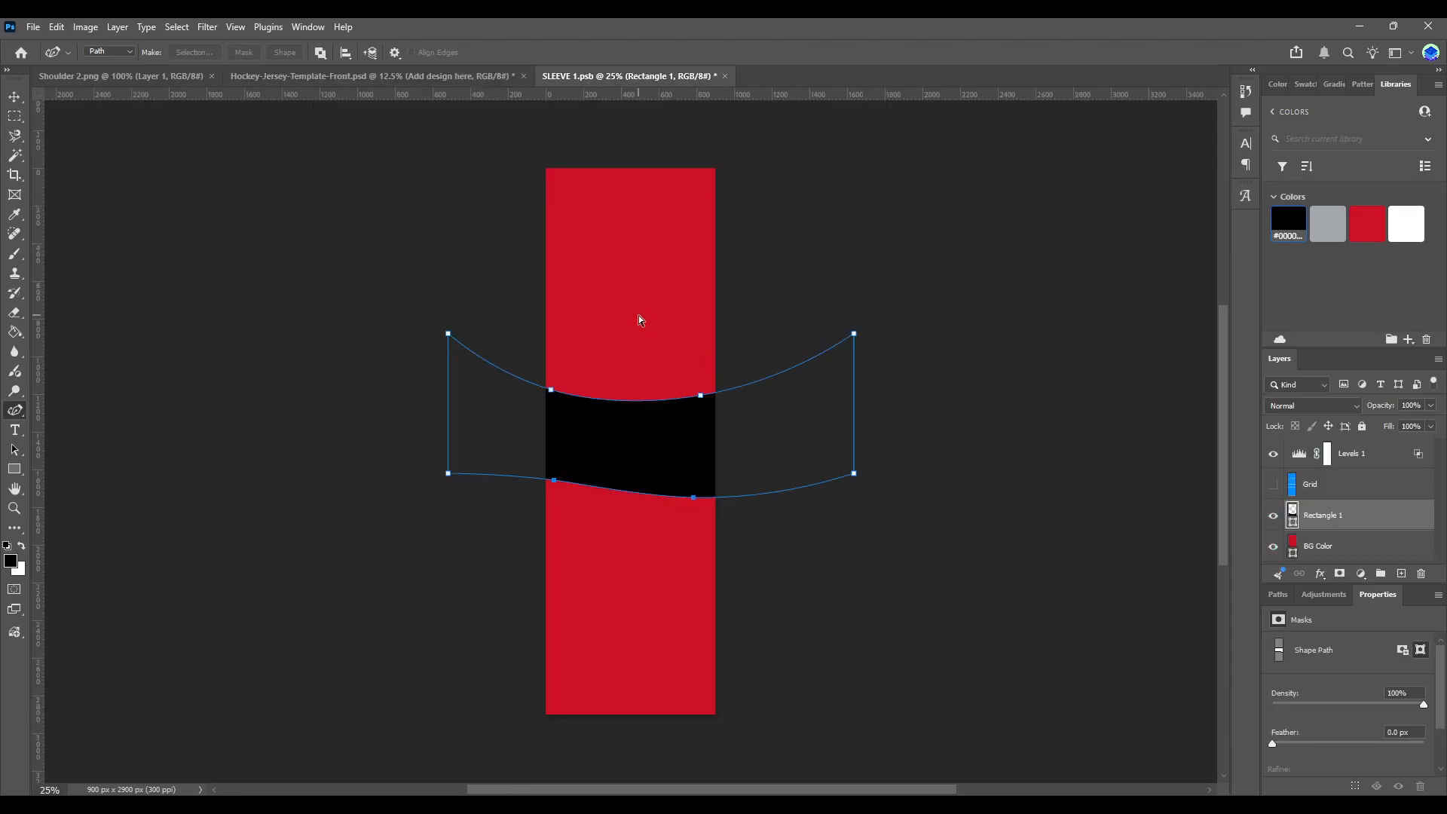
pyautogui.hotkey('ctrl', 'z')
pyautogui.hotkey('ctrl', 'z')
pyautogui.hotkey('ctrl', 'z')
pyautogui.hotkey('ctrl', 'z')
pyautogui.hotkey('ctrl', 'z')
pyautogui.hotkey('ctrl', 'z')
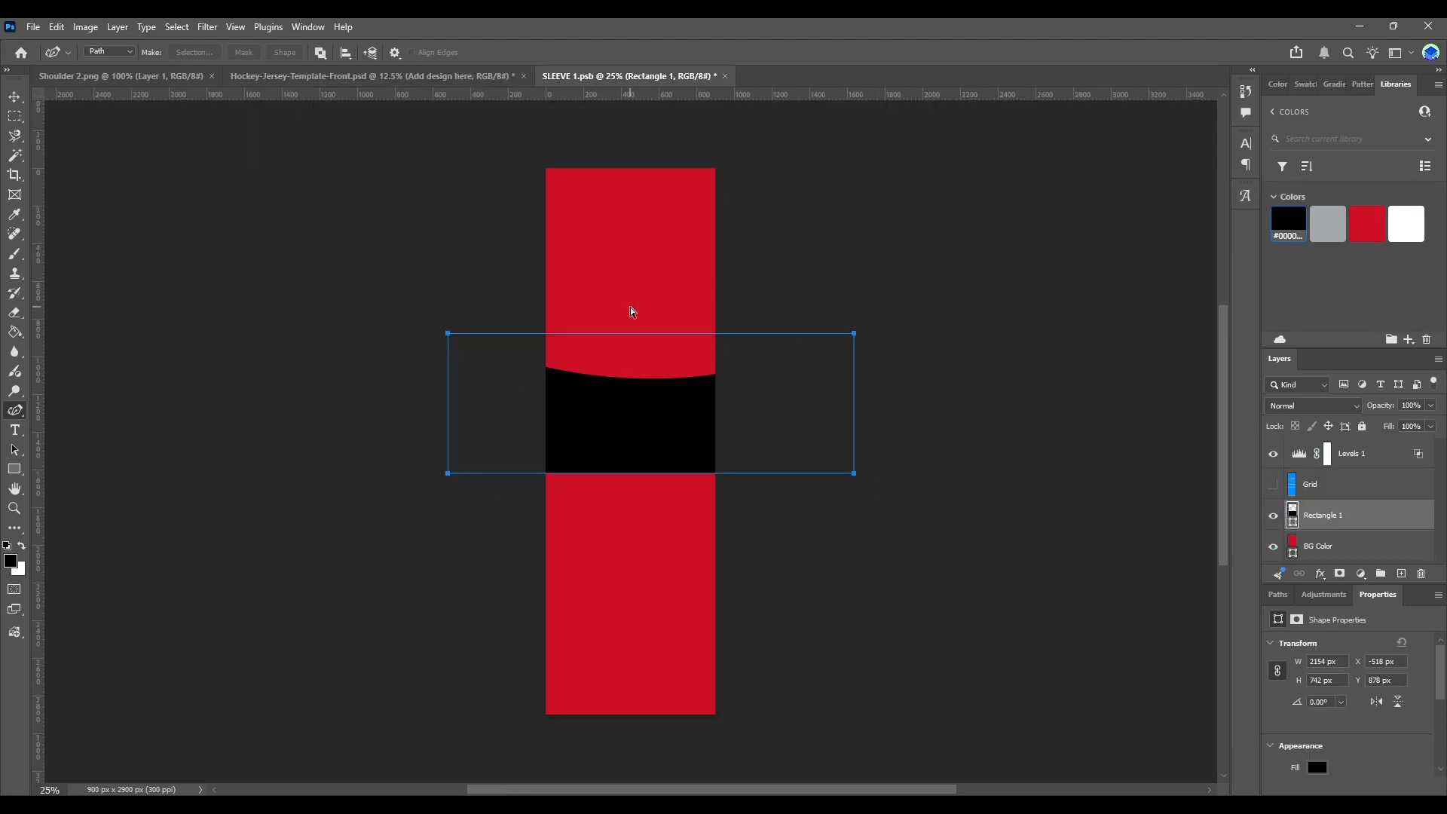
pyautogui.hotkey('ctrl', 'z')
# - Curve only the band's upper edge downward with a single anchor point and check it on the jersey template
pyautogui.moveTo(575, 333); pyautogui.dragTo(574, 417)
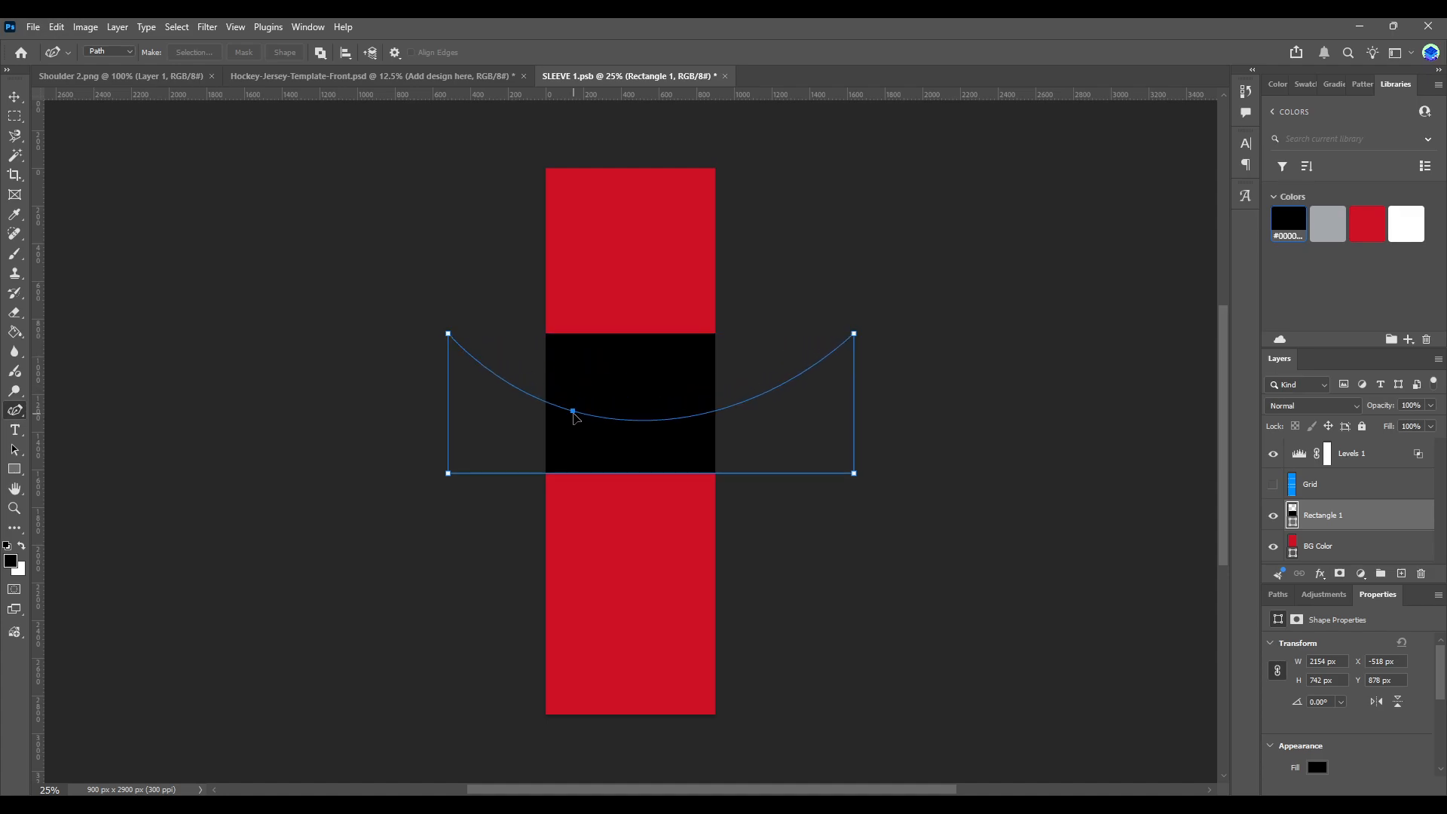
pyautogui.click(383, 76)
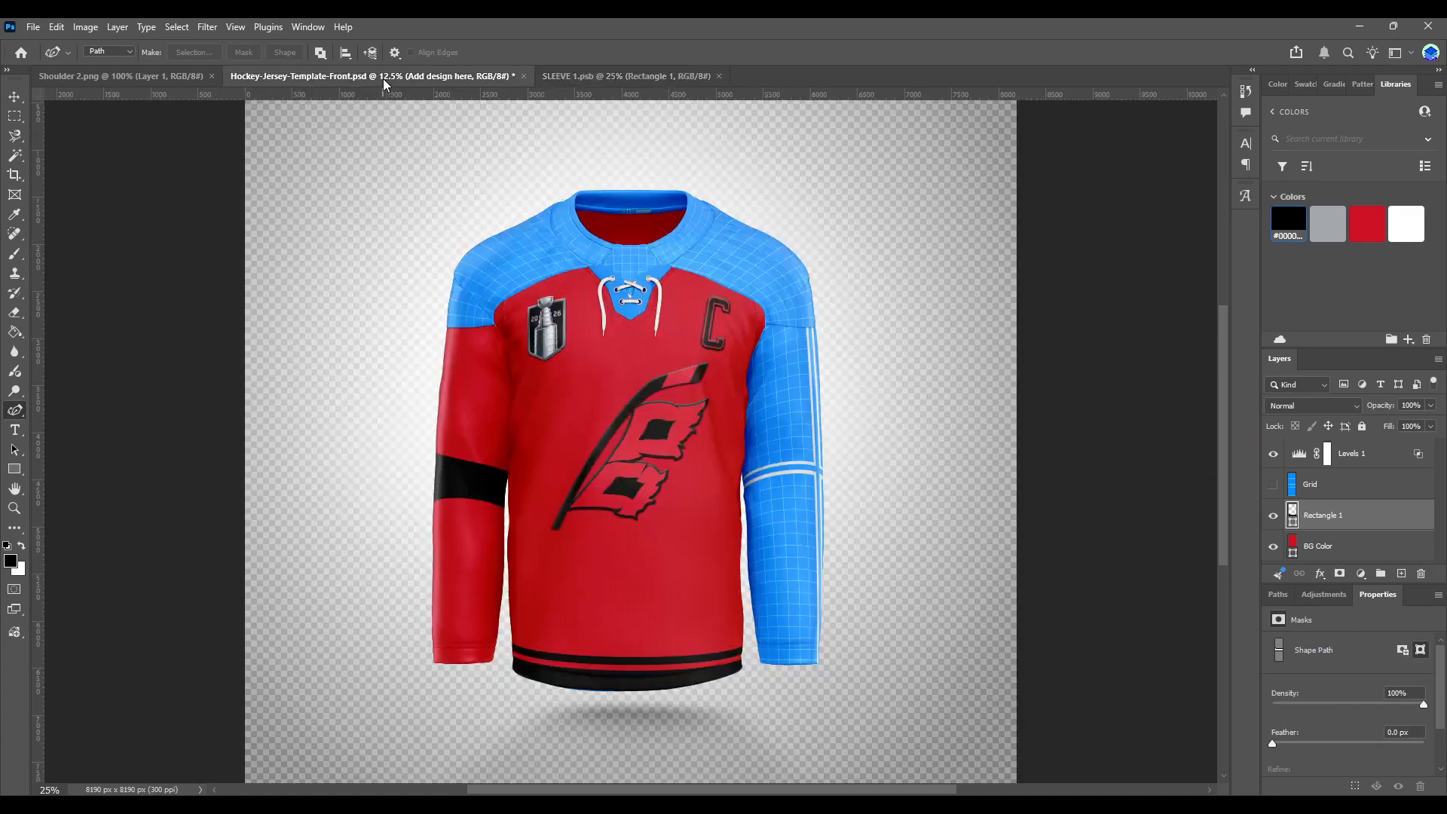
pyautogui.click(625, 76)
# - Move the curved band left so its lowest point meets the sleeve's left border, save, and check the jersey template
pyautogui.press('v')
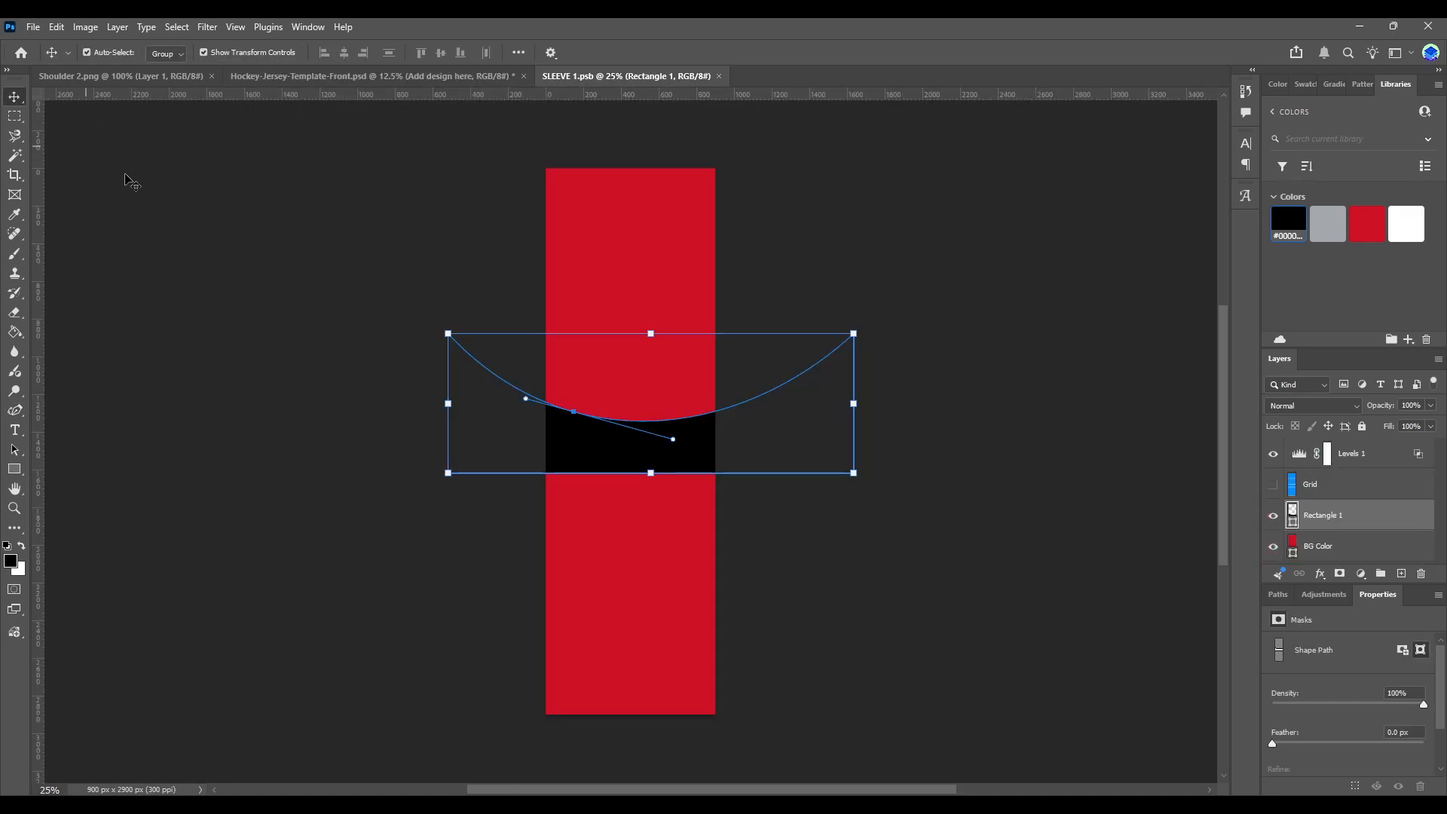
pyautogui.moveTo(637, 458); pyautogui.dragTo(542, 465)
pyautogui.hotkey('ctrl', 's')
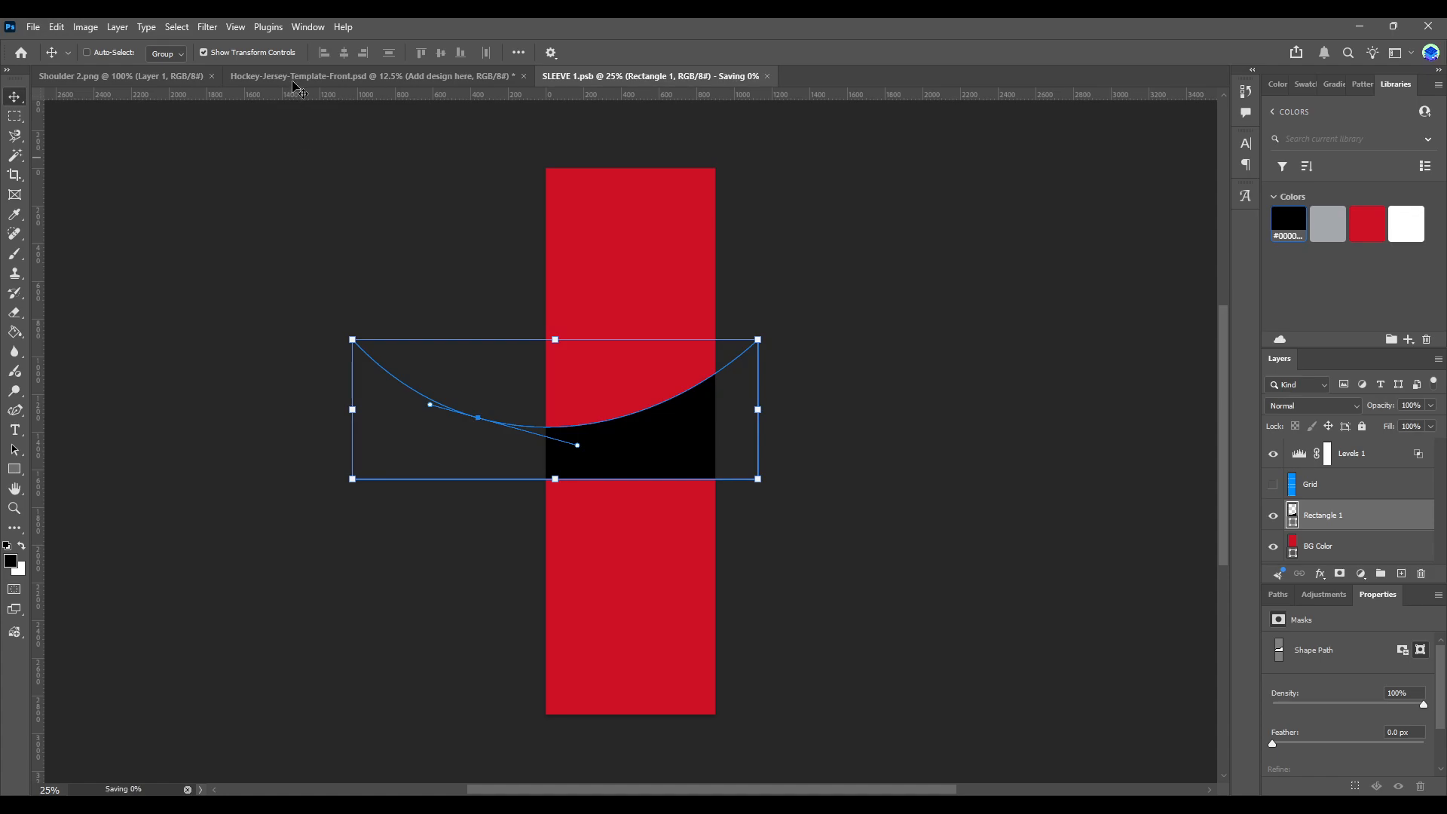
pyautogui.click(311, 76)
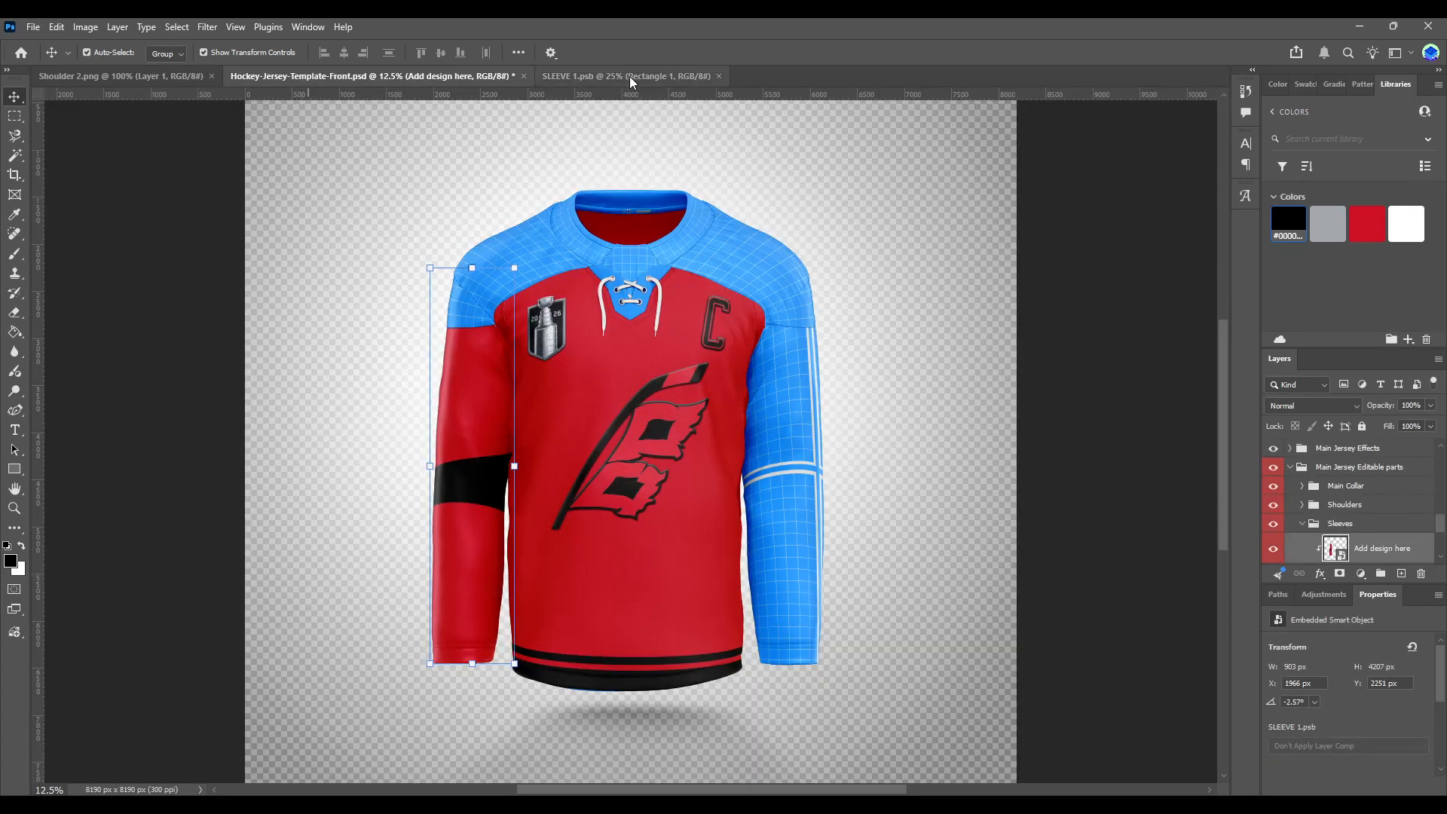
# - Shift the curved band back right to nearly center it on the sleeve, save, and check the jersey template
pyautogui.hotkey('ctrl', 'Tab')
pyautogui.moveTo(625, 434); pyautogui.dragTo(693, 433)
pyautogui.hotkey('ctrl', 's')
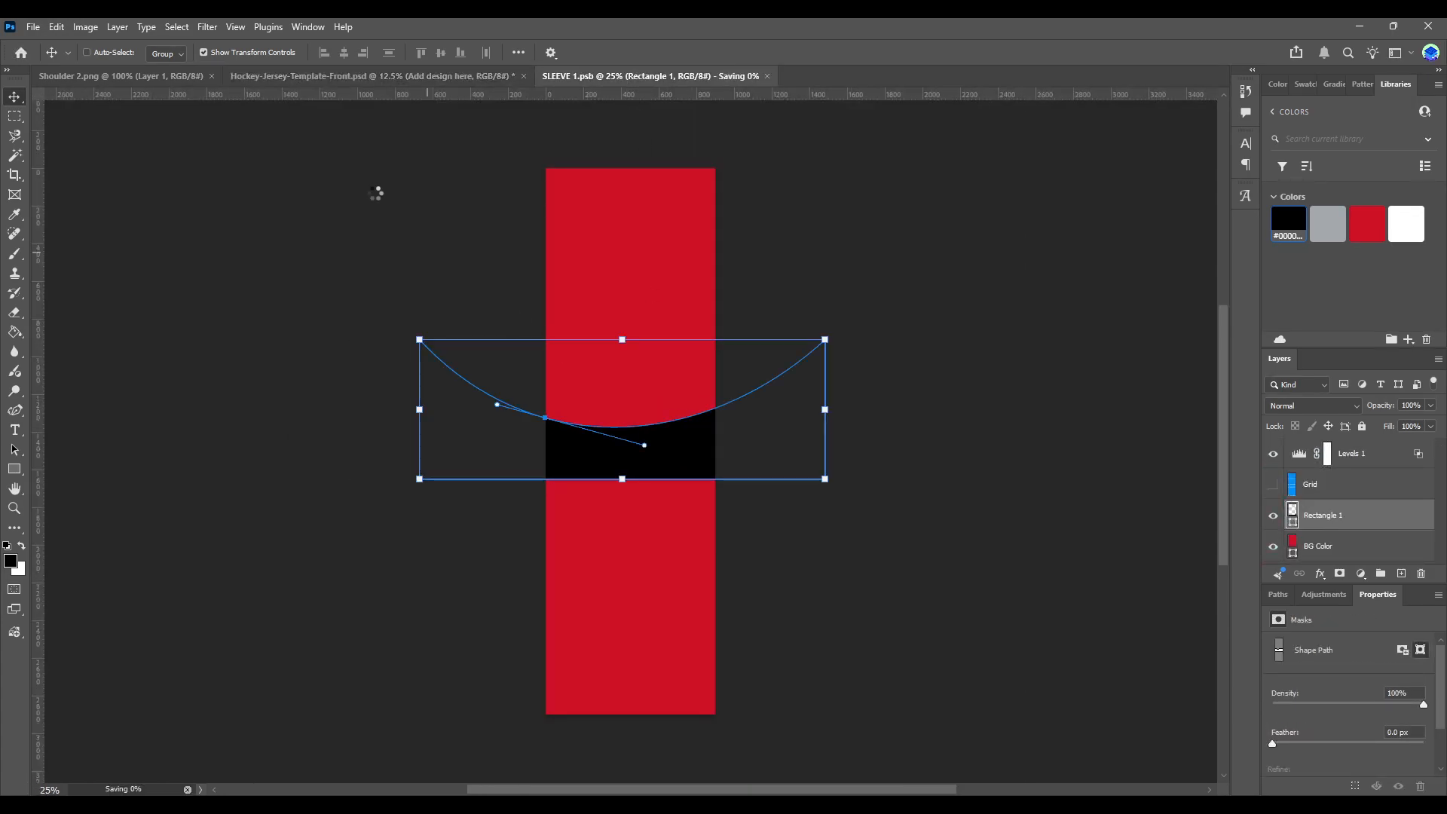
pyautogui.click(314, 76)
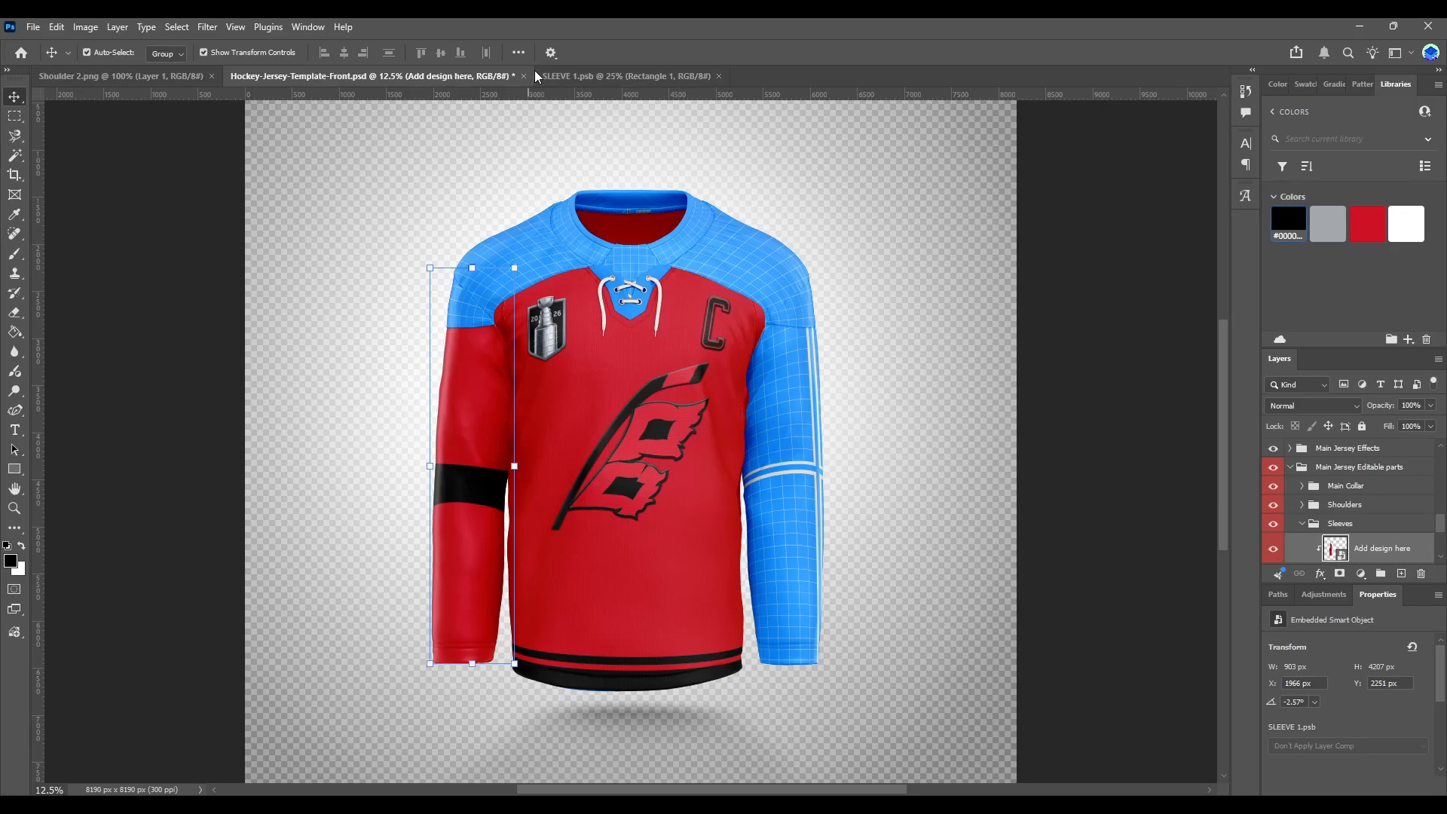
pyautogui.click(567, 77)
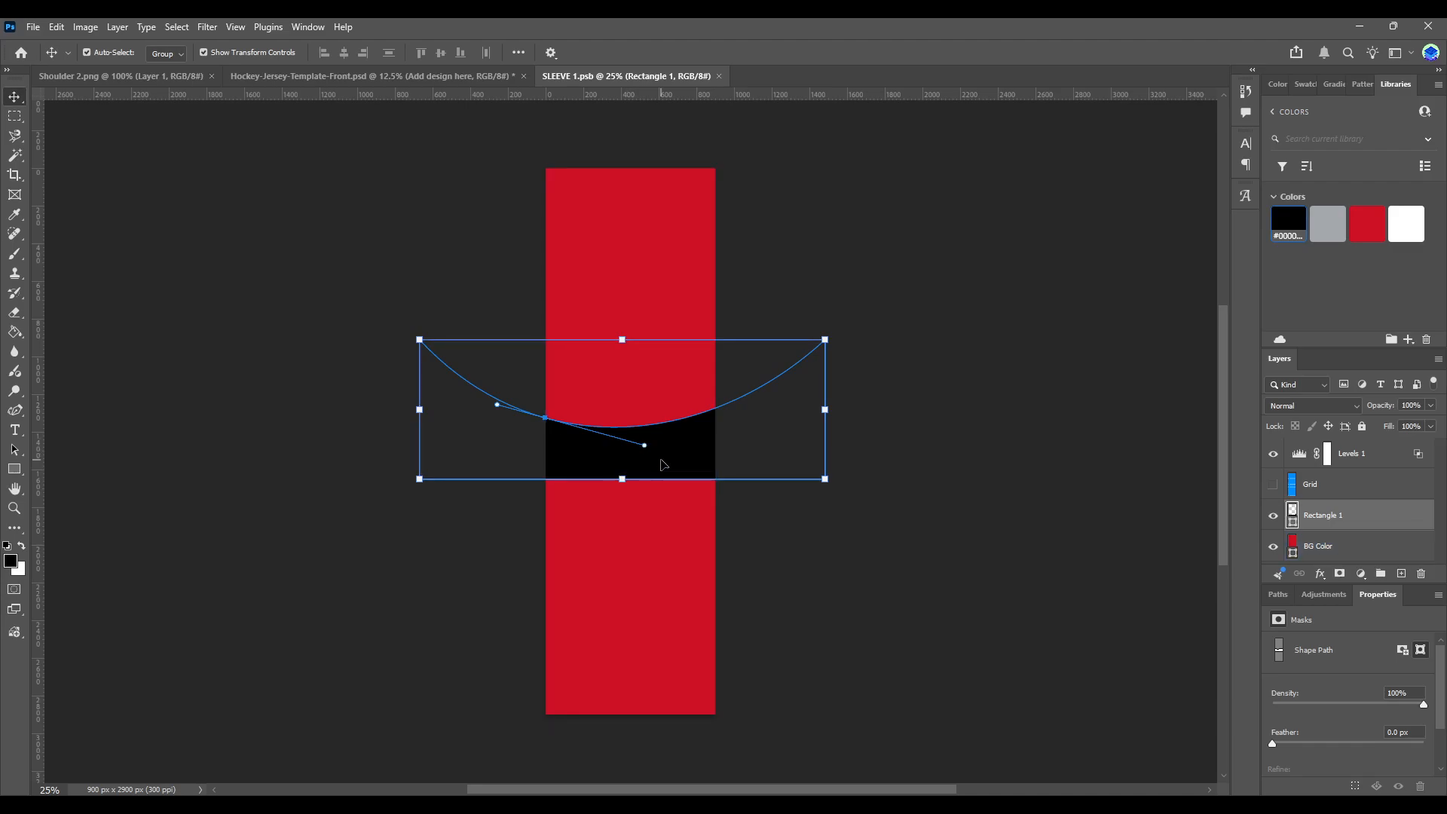
# - Delete the curved band and draw a replacement rectangle about 1718 × 826 px lower across the sleeve, filled with the library black
pyautogui.press('Delete')
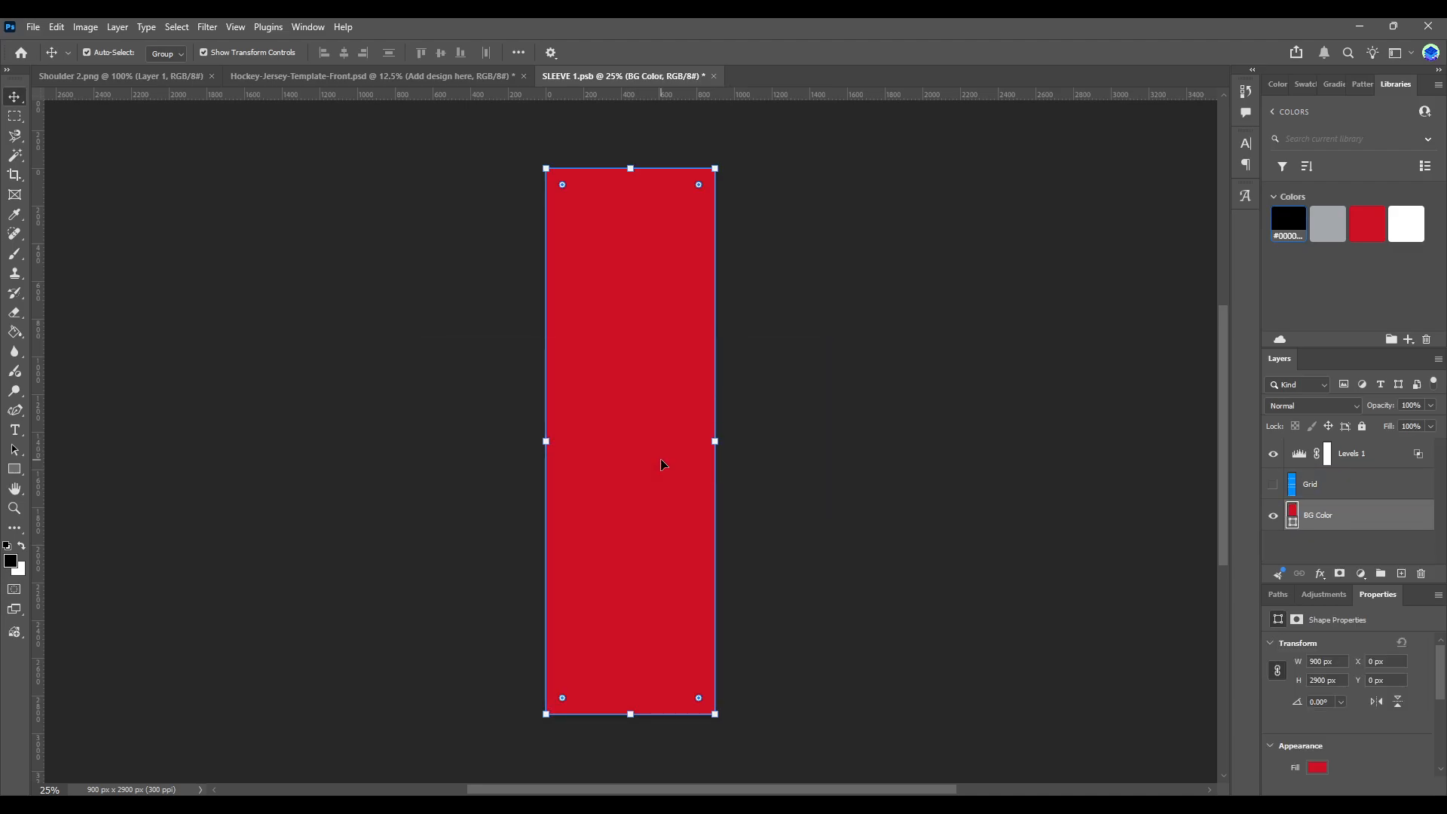
pyautogui.click(18, 474)
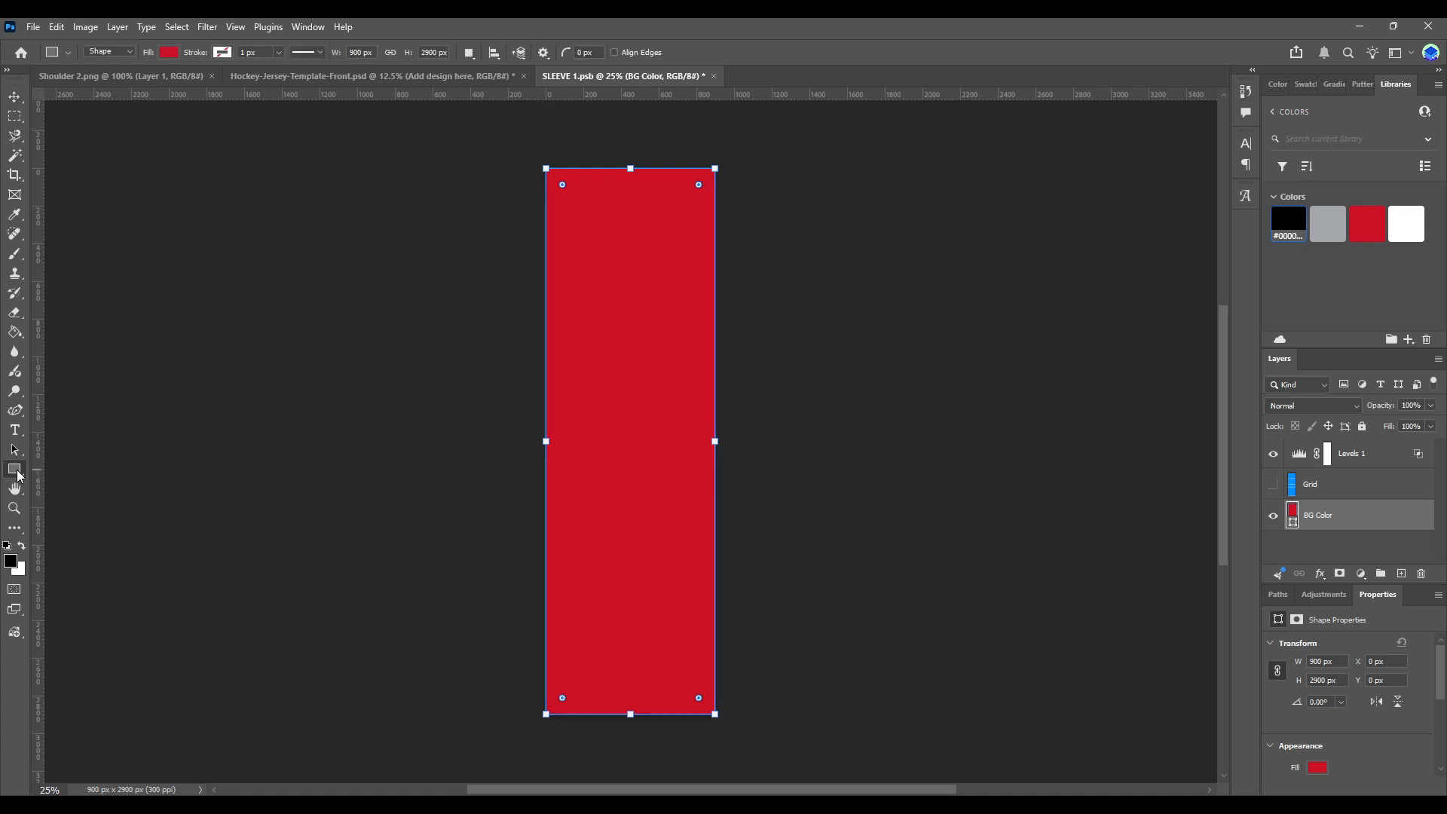
pyautogui.click(333, 78)
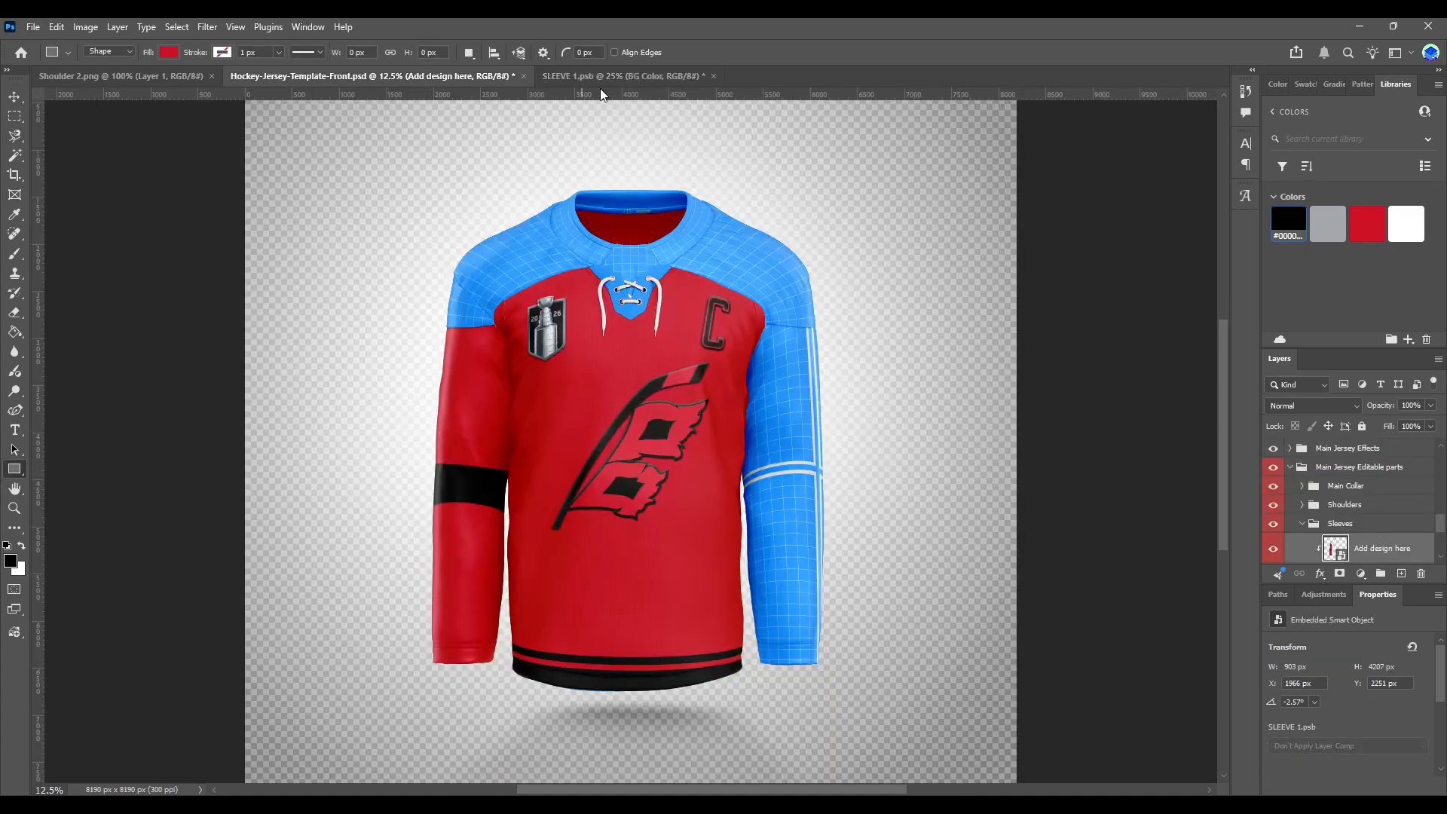
pyautogui.click(599, 75)
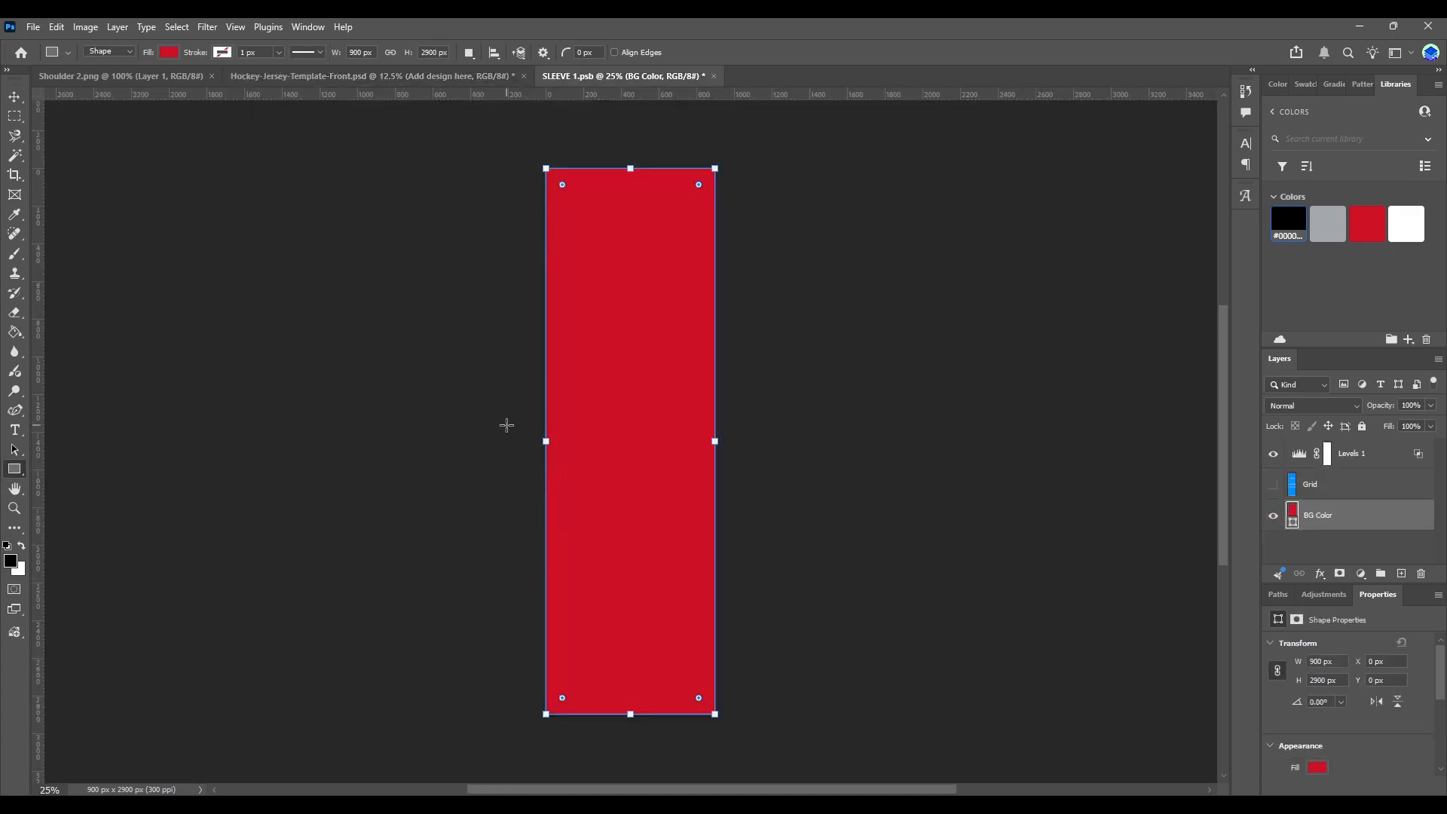
pyautogui.moveTo(466, 403); pyautogui.dragTo(790, 558)
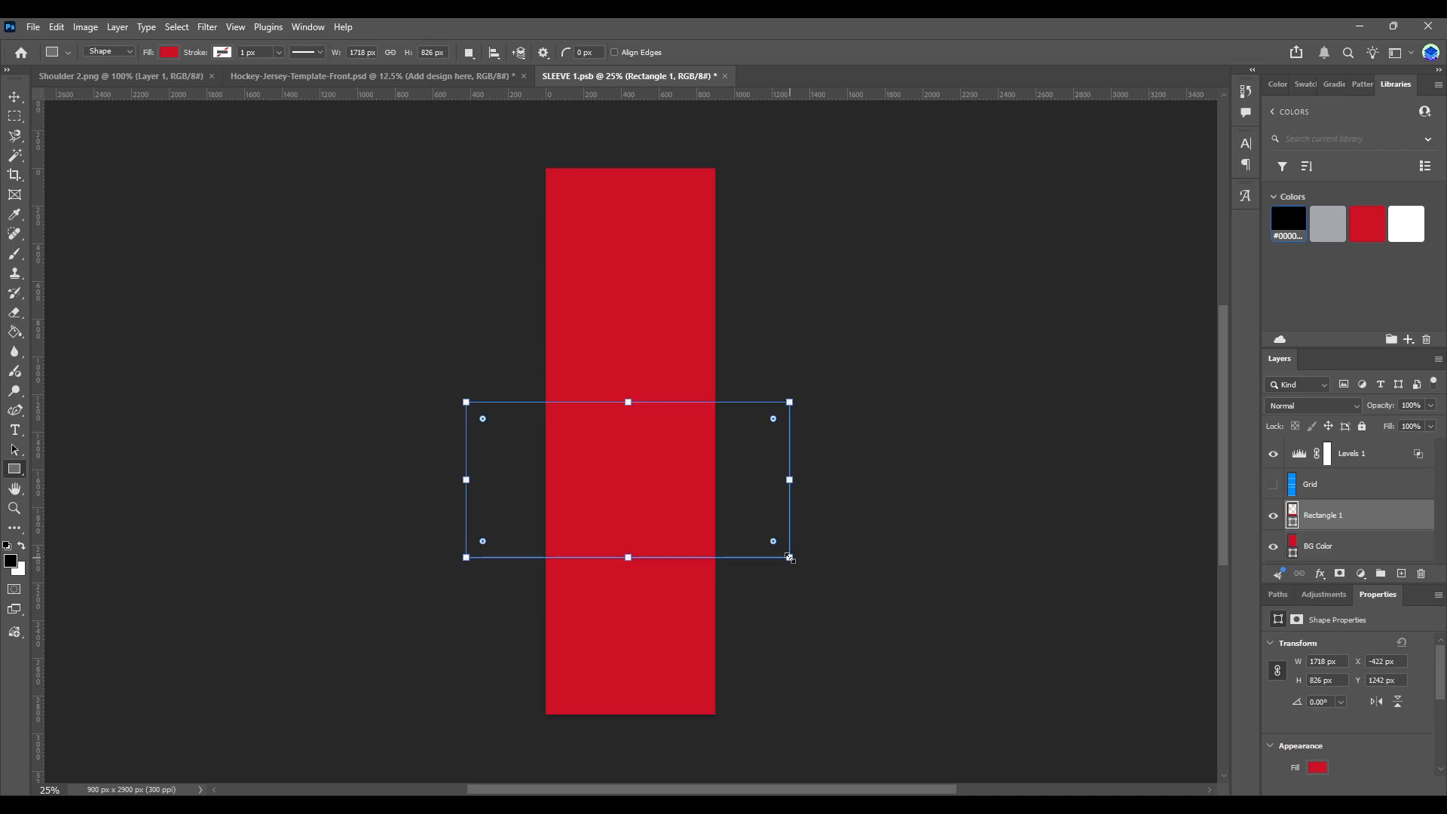
pyautogui.click(1289, 227)
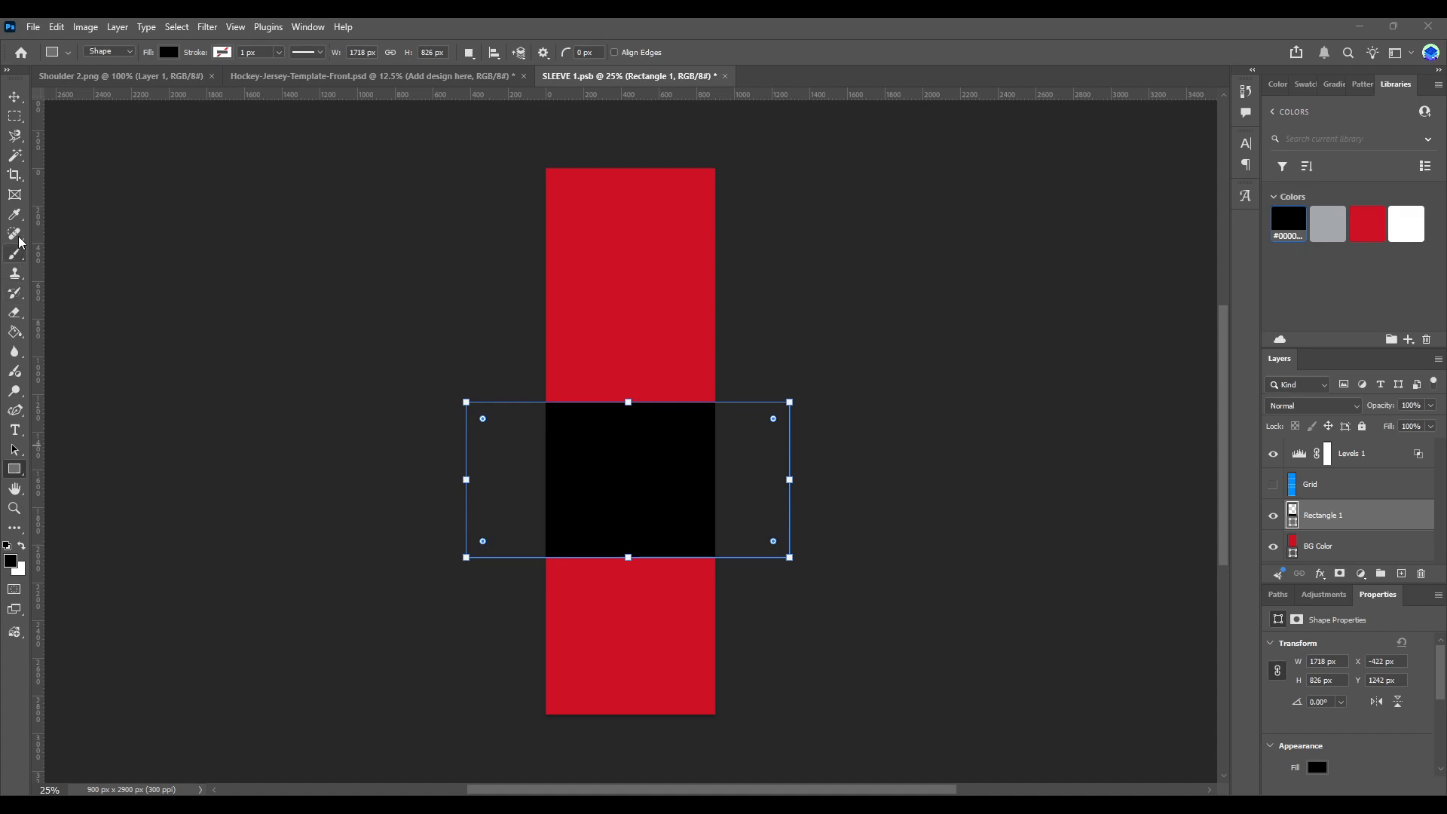
# - Curve the black band's upper edge downward with the Curvature Pen, save, and check it on the jersey template
pyautogui.click(15, 413)
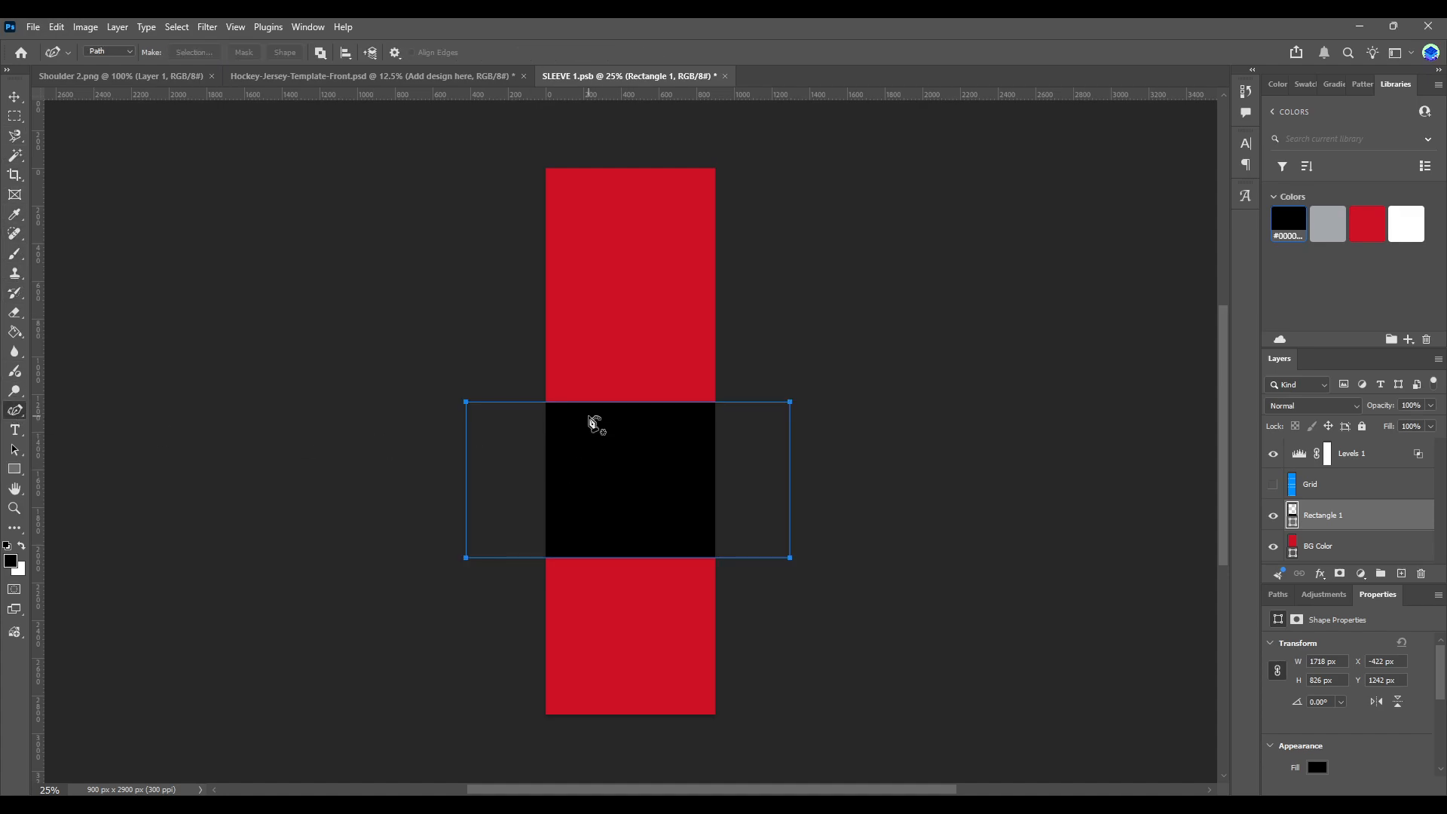
pyautogui.moveTo(586, 403); pyautogui.dragTo(586, 440)
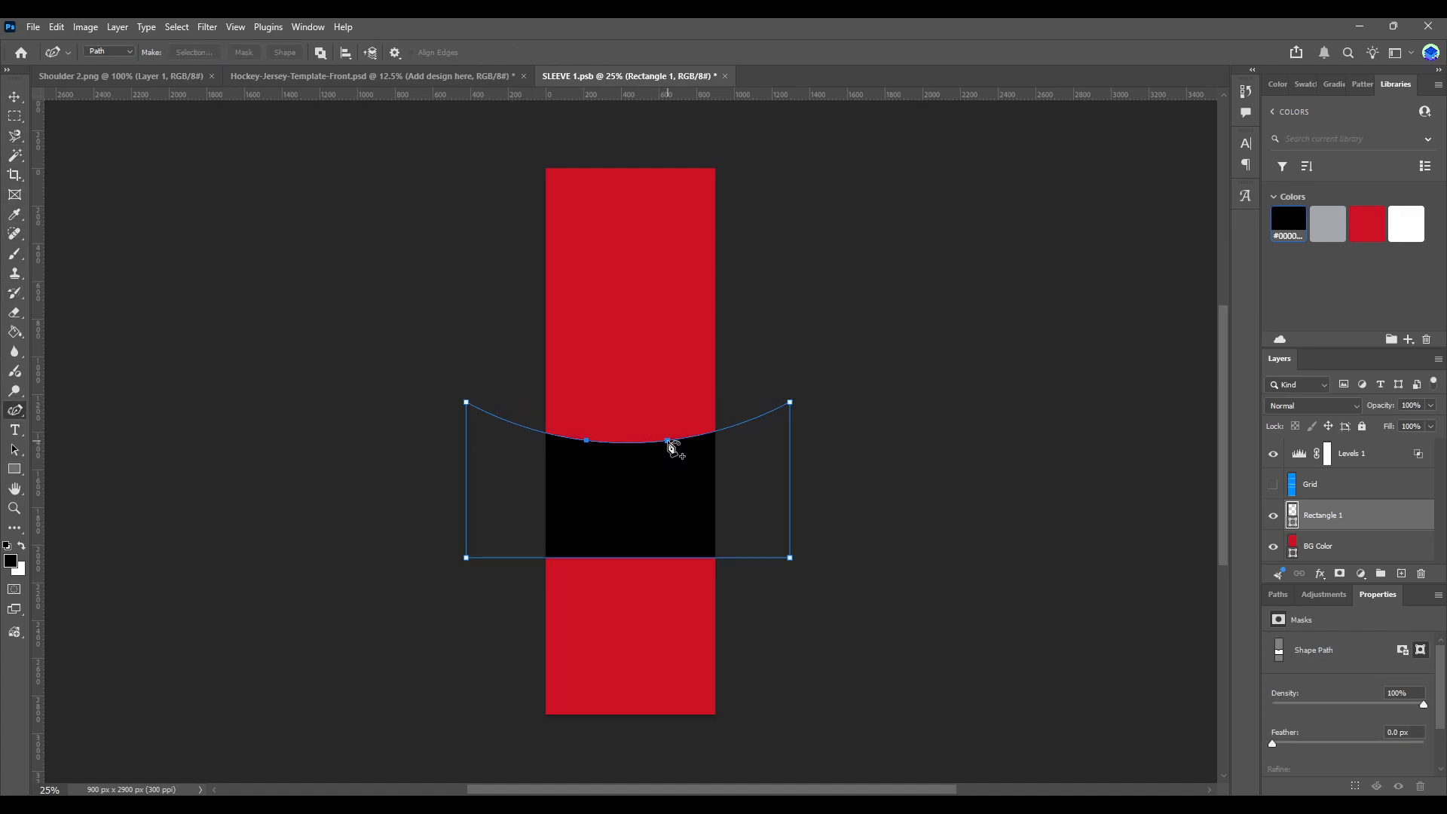
pyautogui.hotkey('ctrl', 's')
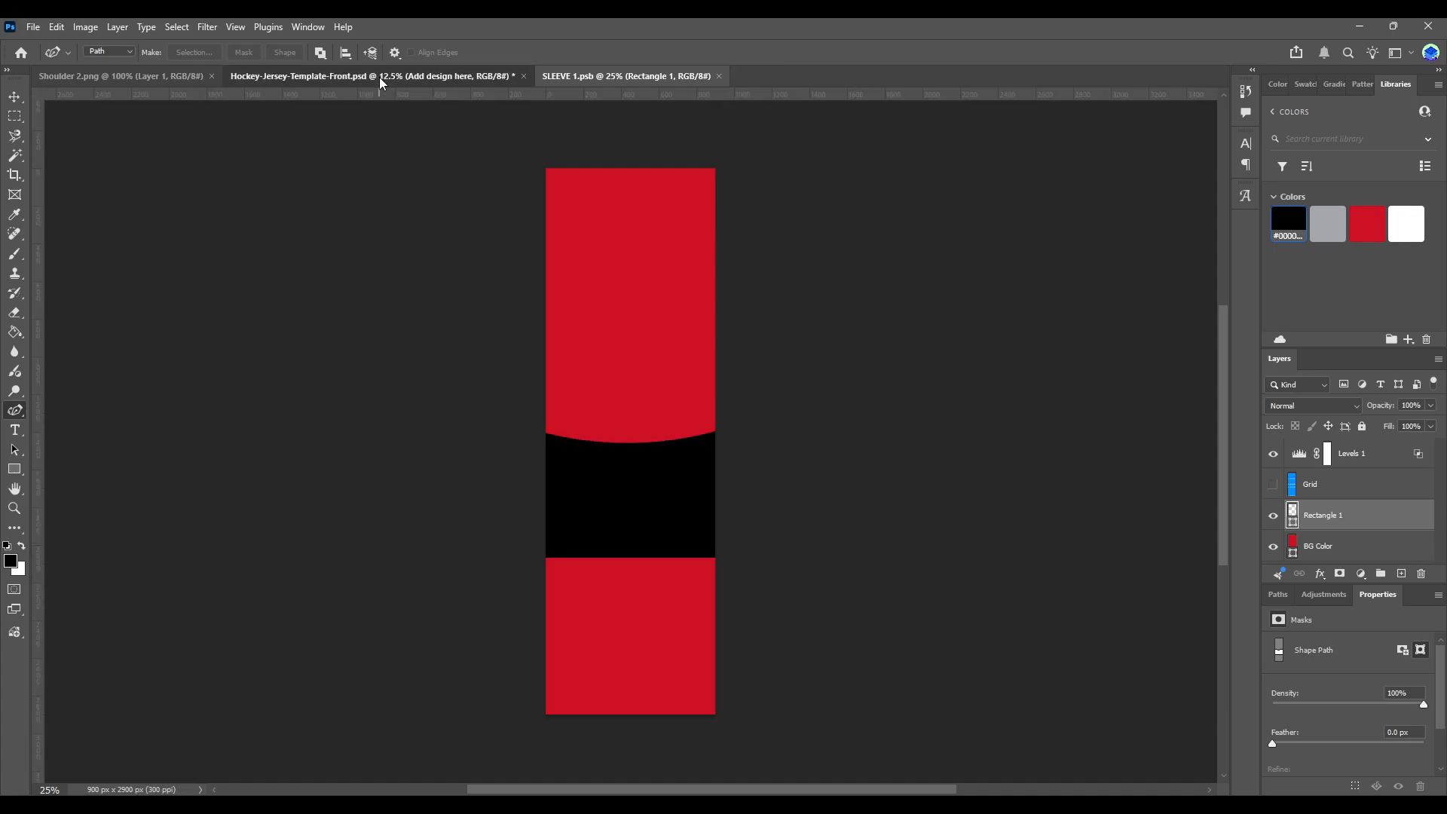
pyautogui.click(378, 77)
pyautogui.click(613, 75)
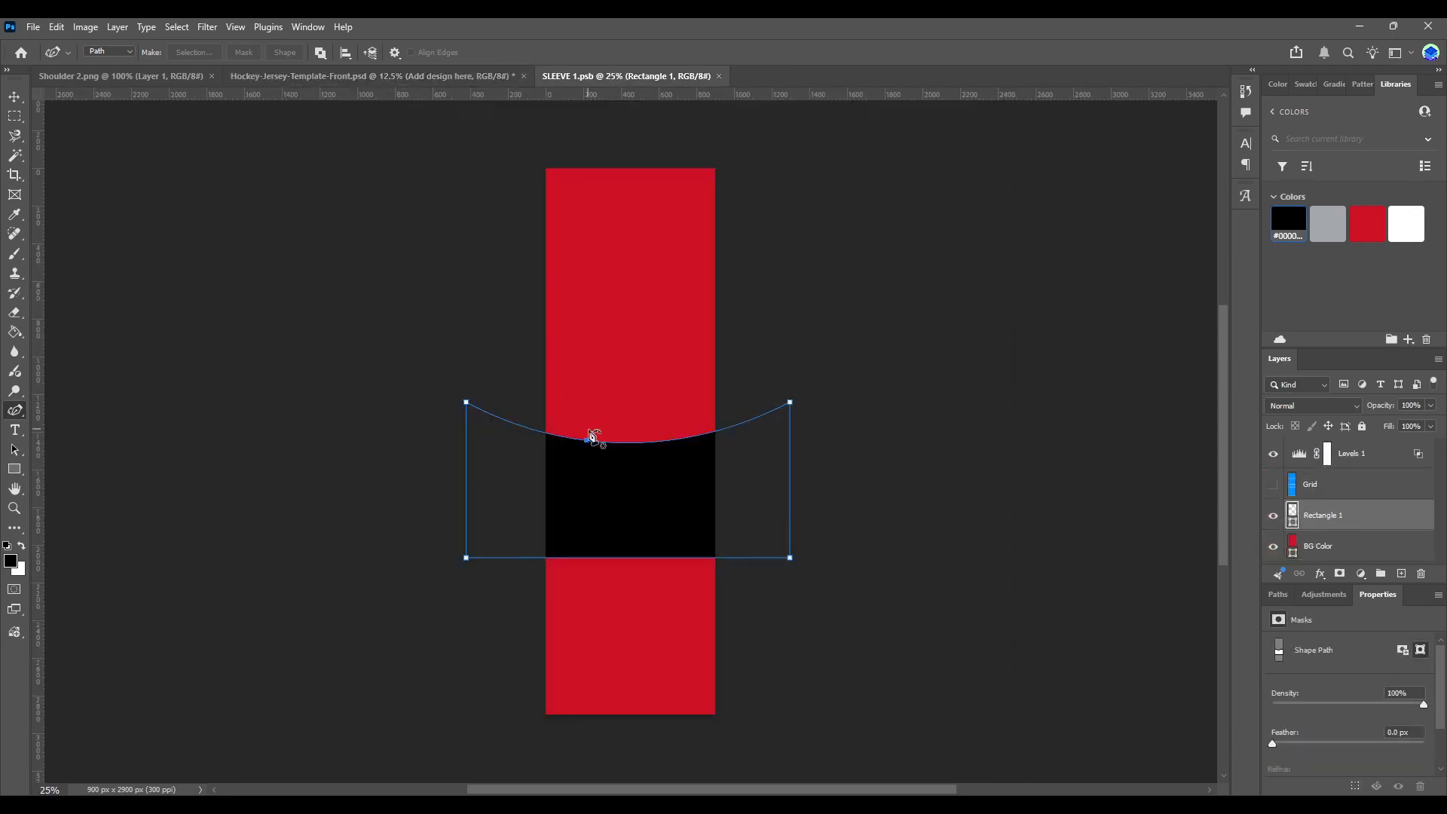
# - Nudge the curved band slightly right to center it across the sleeve
pyautogui.click(15, 98)
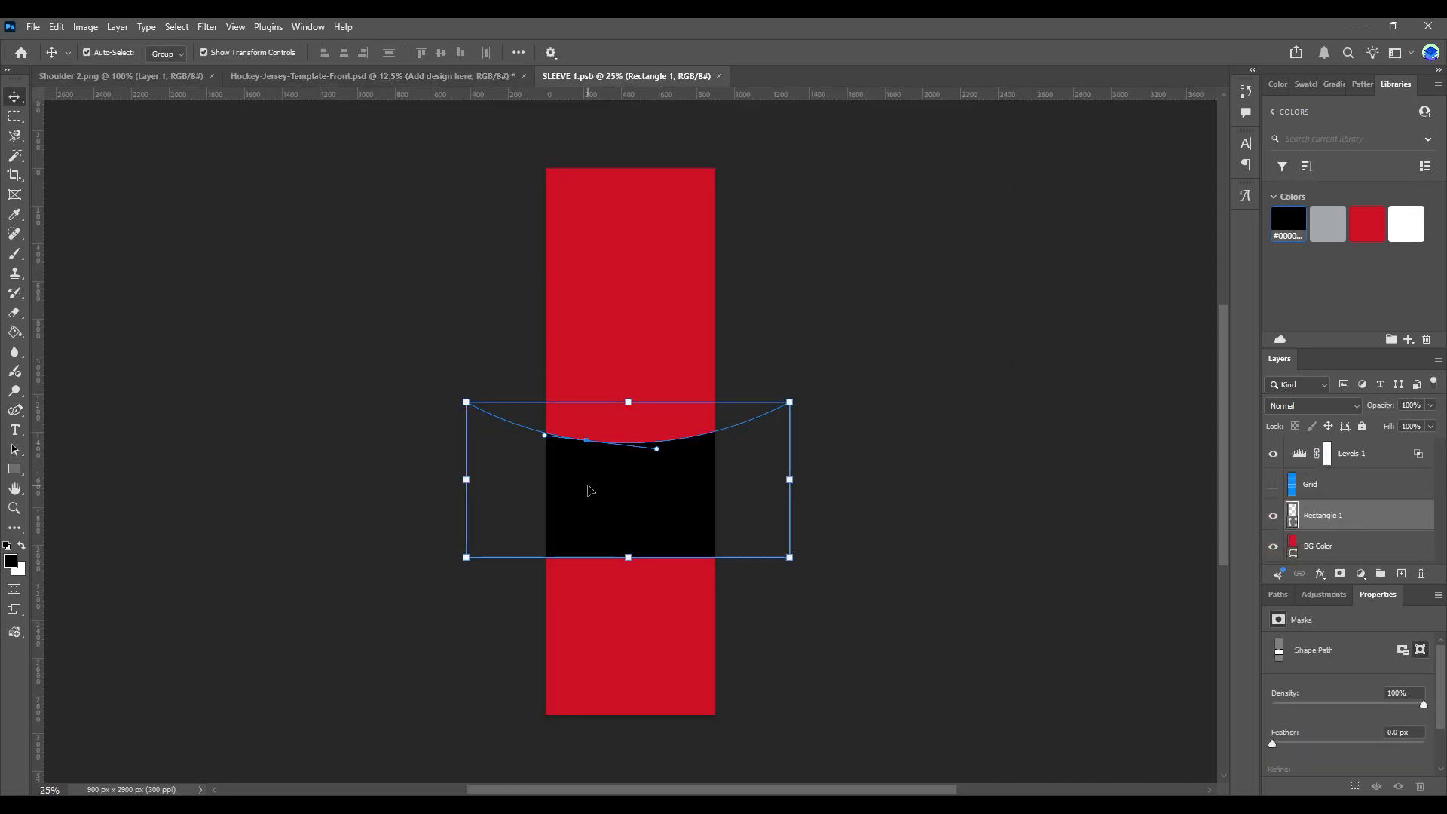
pyautogui.moveTo(626, 493); pyautogui.dragTo(620, 489)
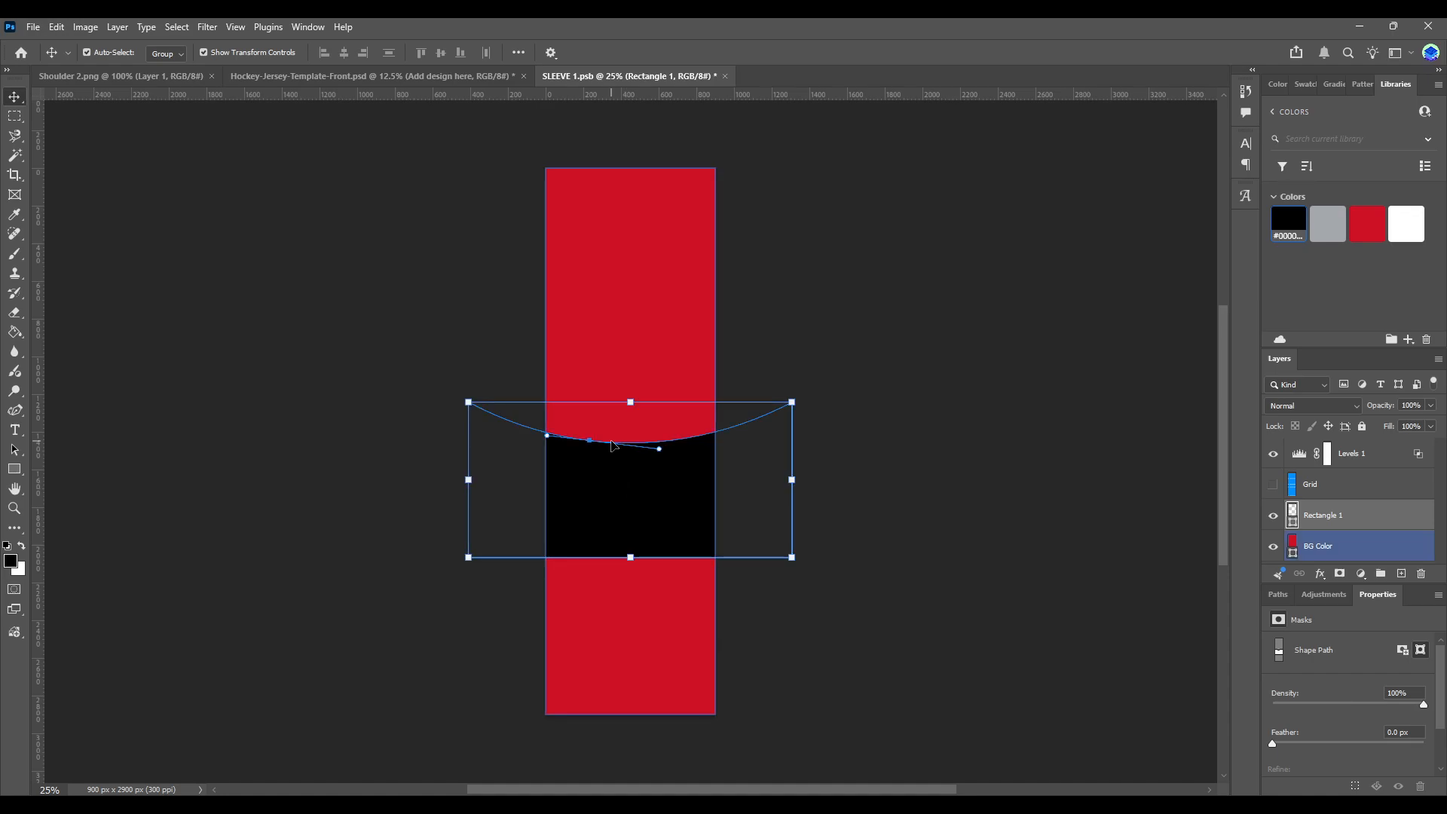
pyautogui.hotkey('ctrl', 's')
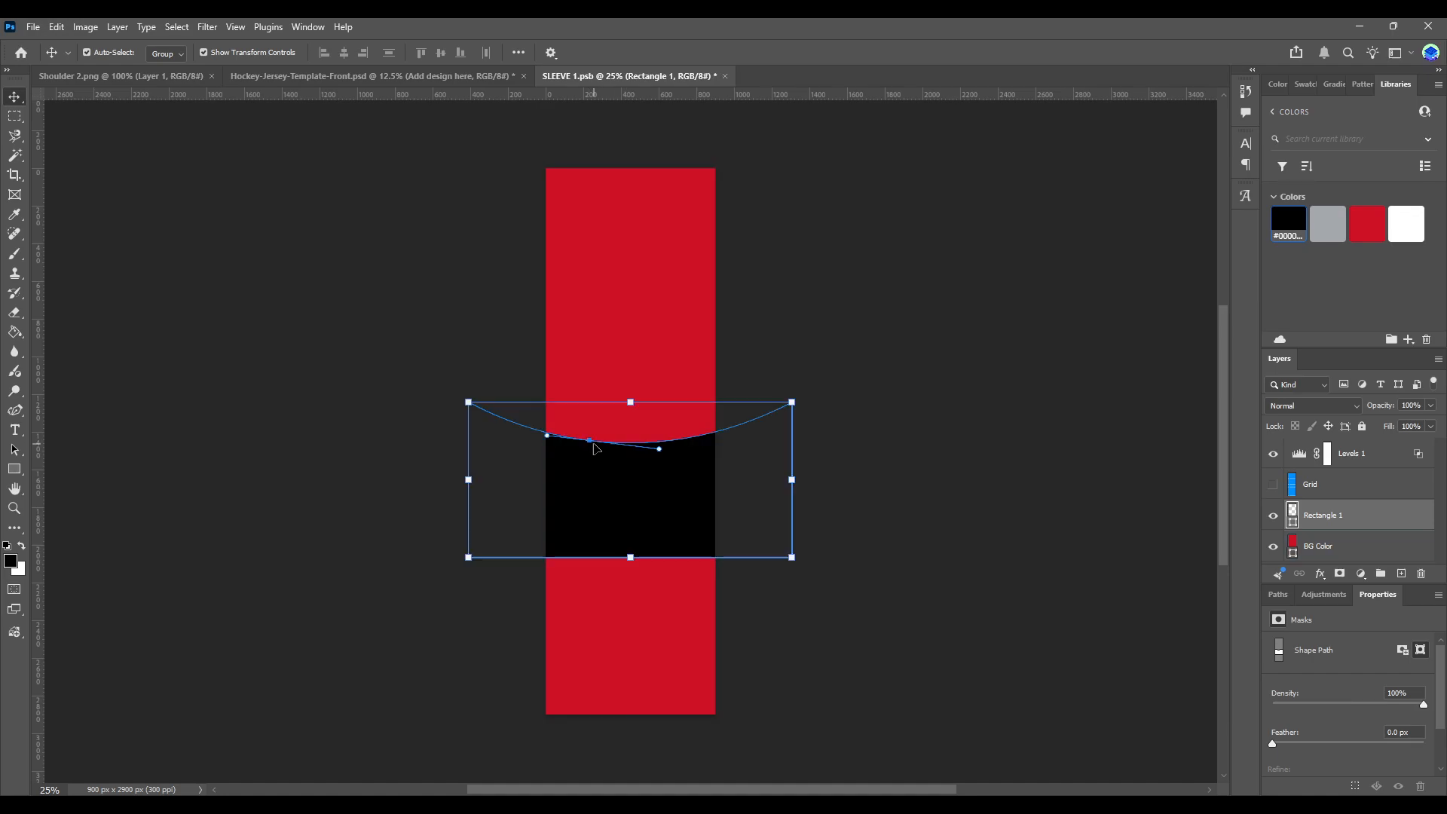
# - Deepen the dip of the band's upper edge at the sleeve's center, save, and check the jersey template
pyautogui.click(15, 410)
pyautogui.click(613, 444)
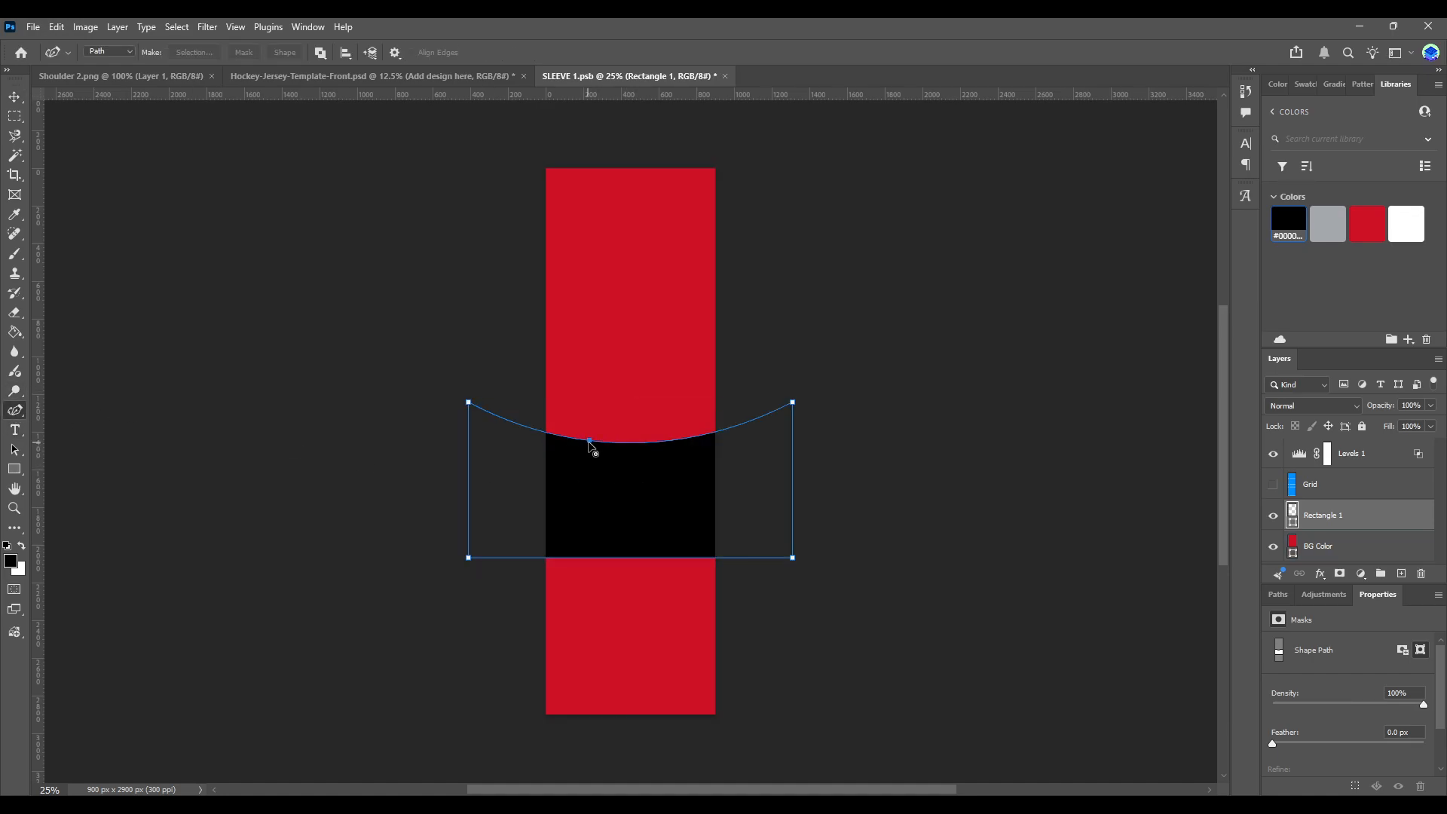
pyautogui.moveTo(589, 440); pyautogui.dragTo(632, 489)
pyautogui.hotkey('ctrl', 's')
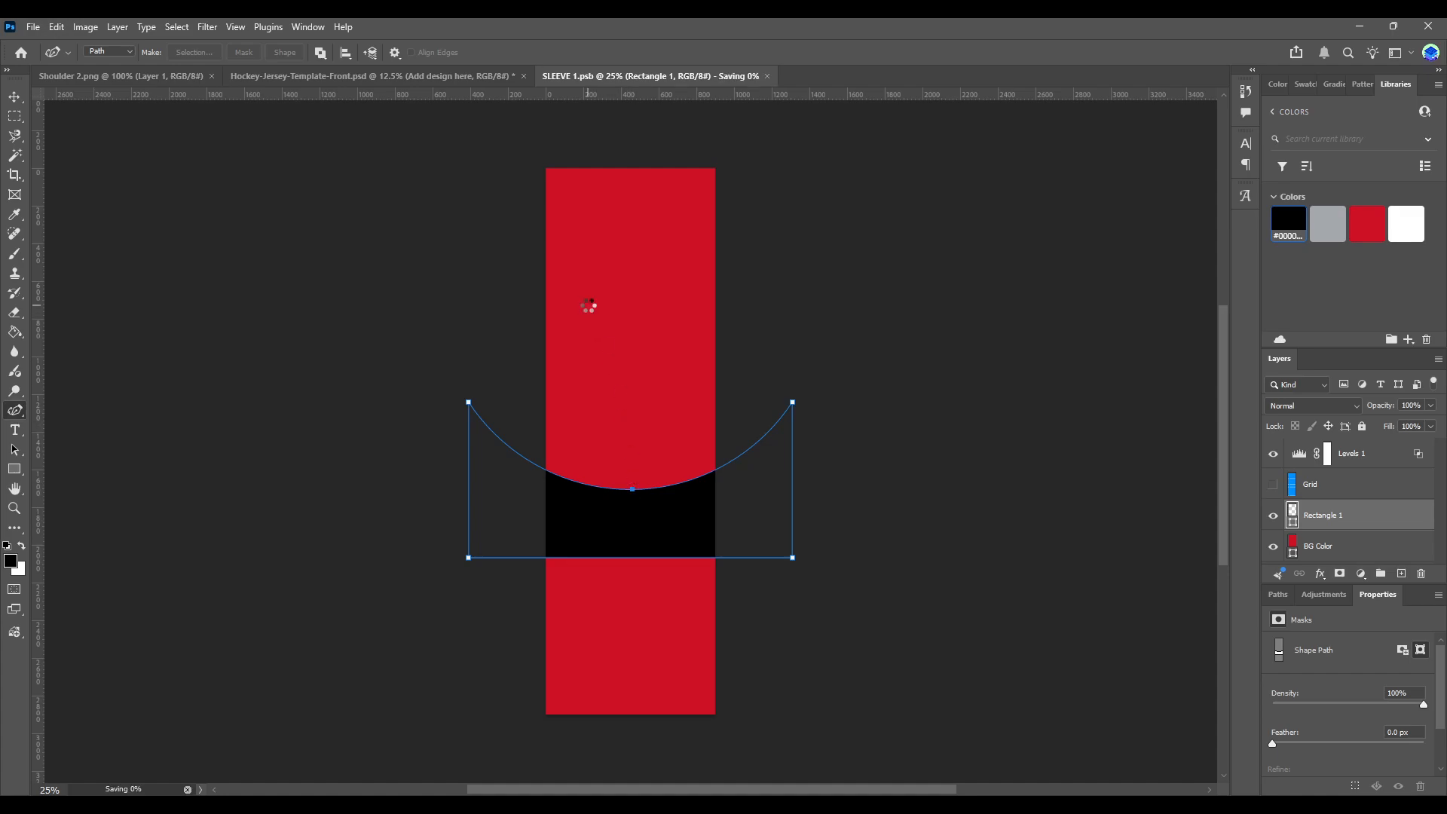
pyautogui.click(399, 83)
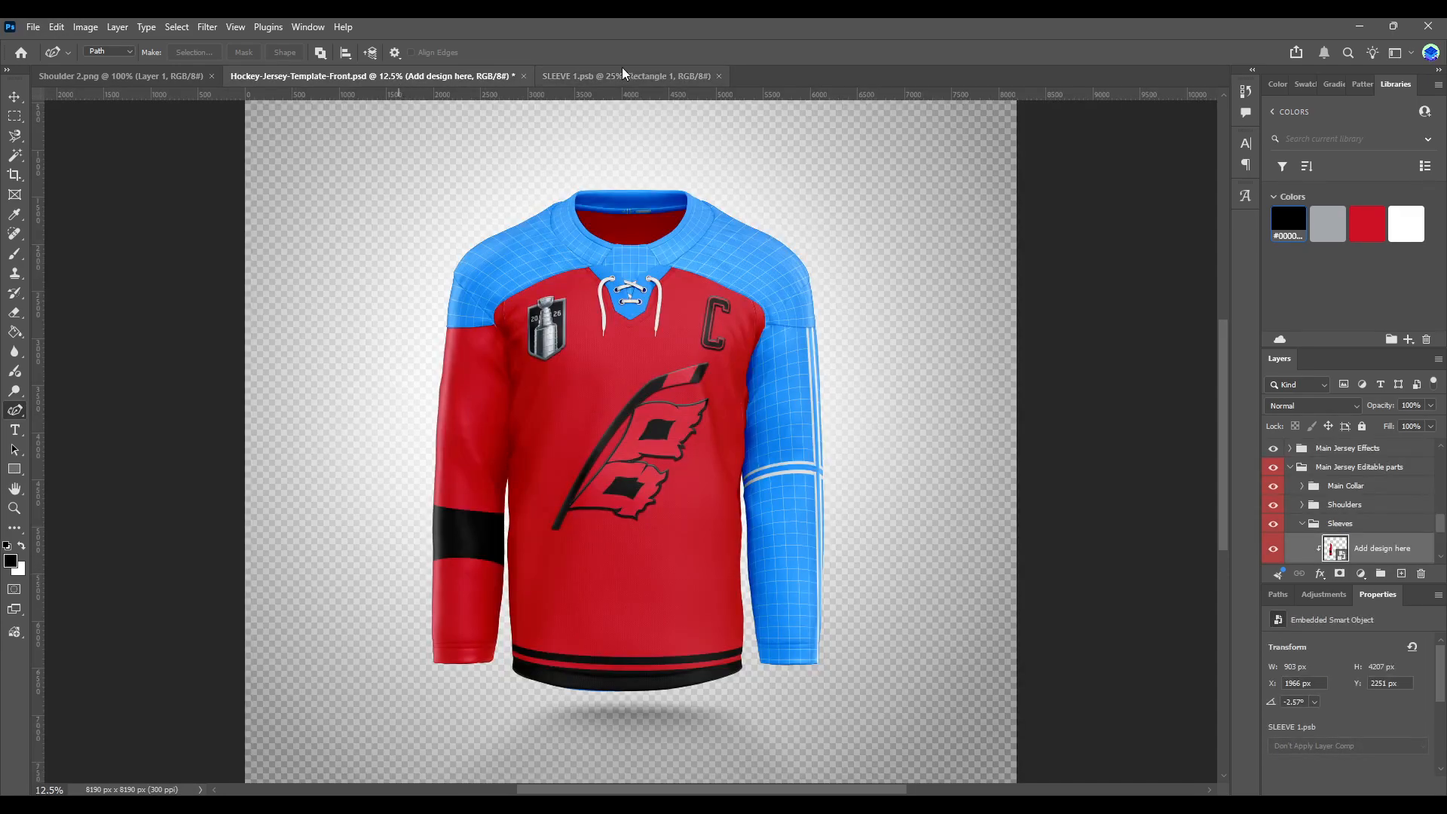
# - Lower the upper edge's dip almost to the band's bottom edge, save, and check the jersey template
pyautogui.click(623, 73)
pyautogui.moveTo(633, 490); pyautogui.dragTo(637, 536)
pyautogui.hotkey('ctrl', 's')
pyautogui.click(379, 75)
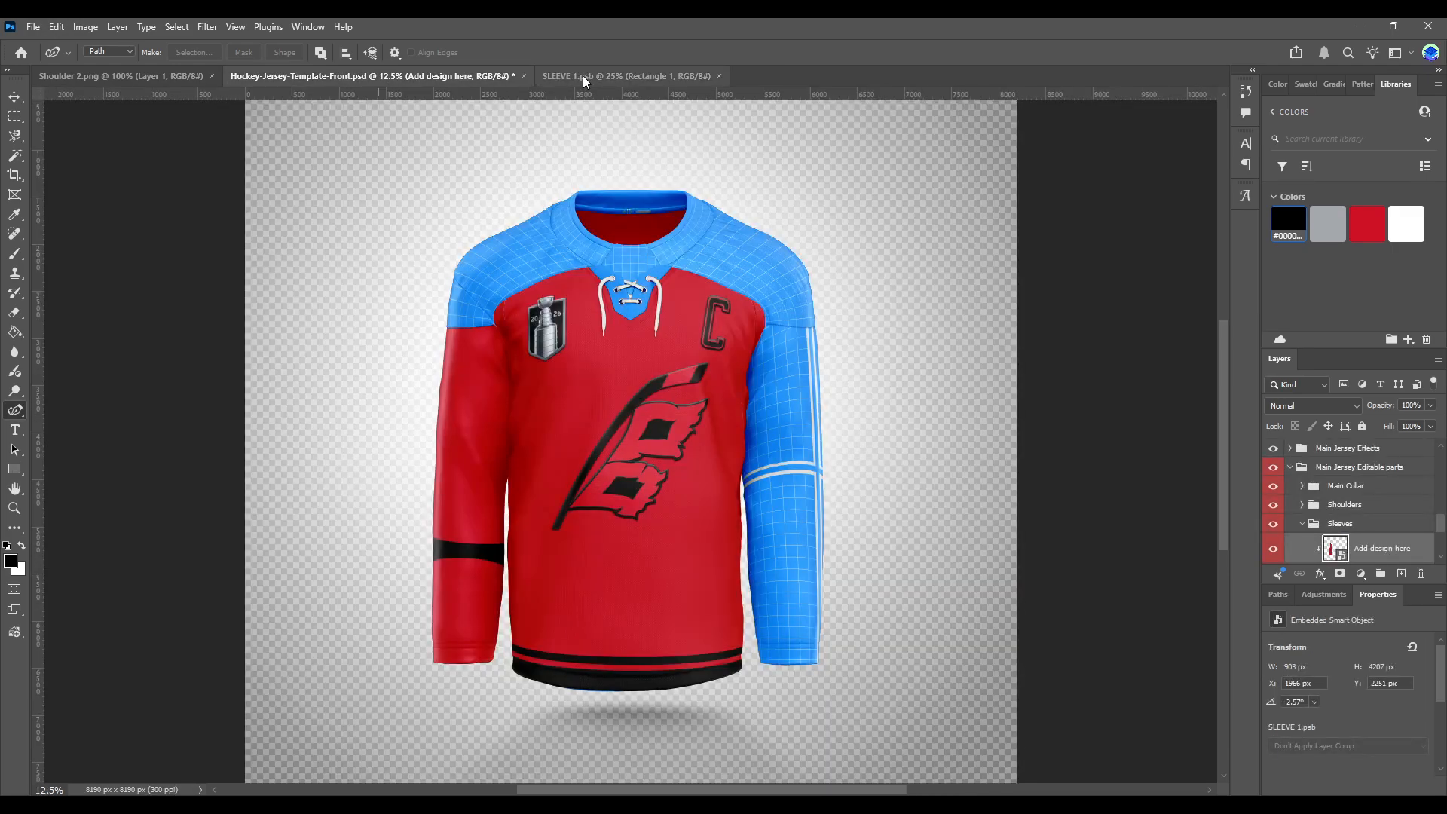
# - Raise the upper edge's dip and curve the band's lower edge upward, save, and check the jersey template
pyautogui.click(582, 75)
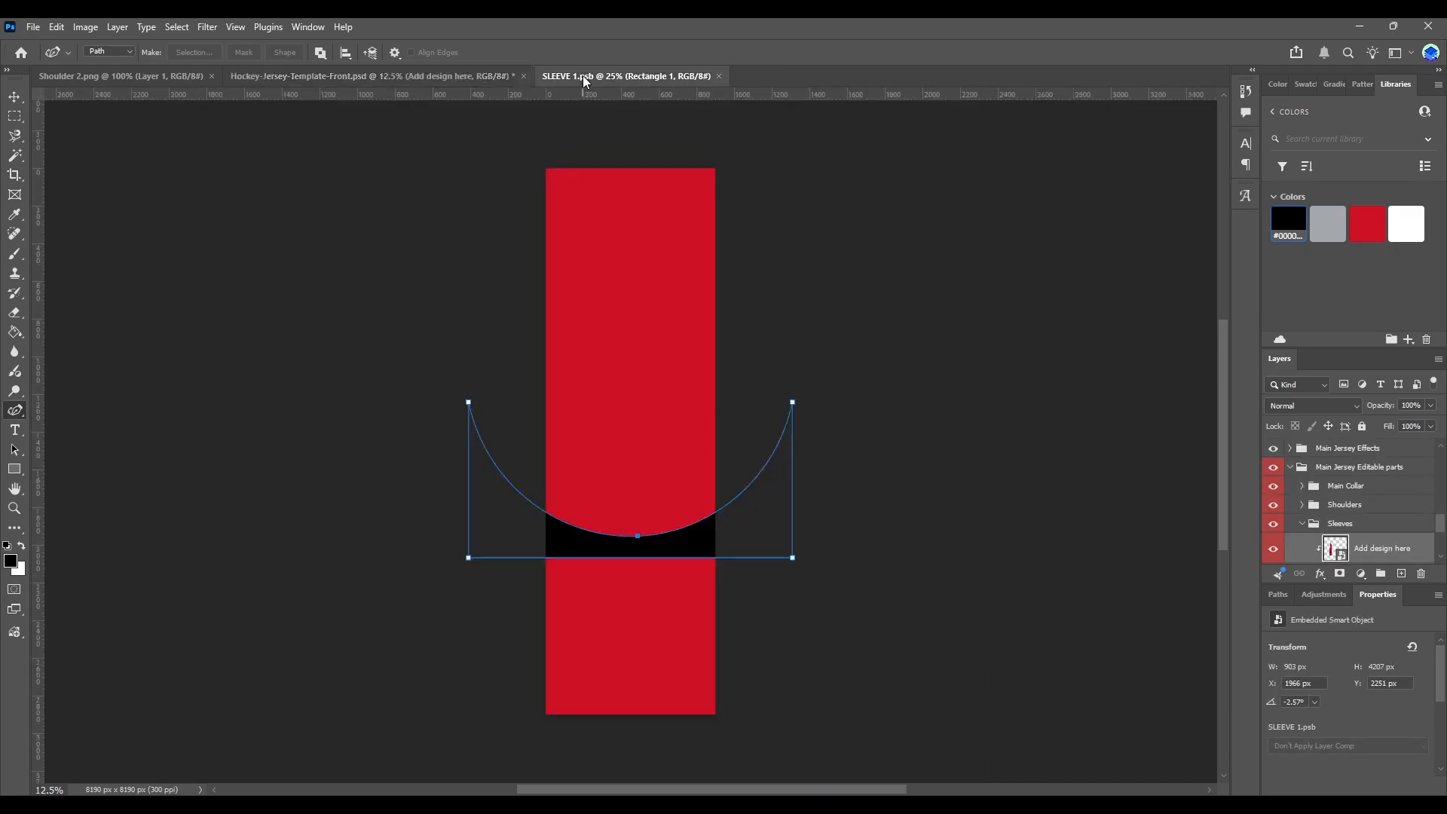
pyautogui.moveTo(638, 541); pyautogui.dragTo(627, 480)
pyautogui.click(633, 559)
pyautogui.moveTo(632, 559); pyautogui.dragTo(632, 517)
pyautogui.hotkey('ctrl', 's')
pyautogui.click(412, 80)
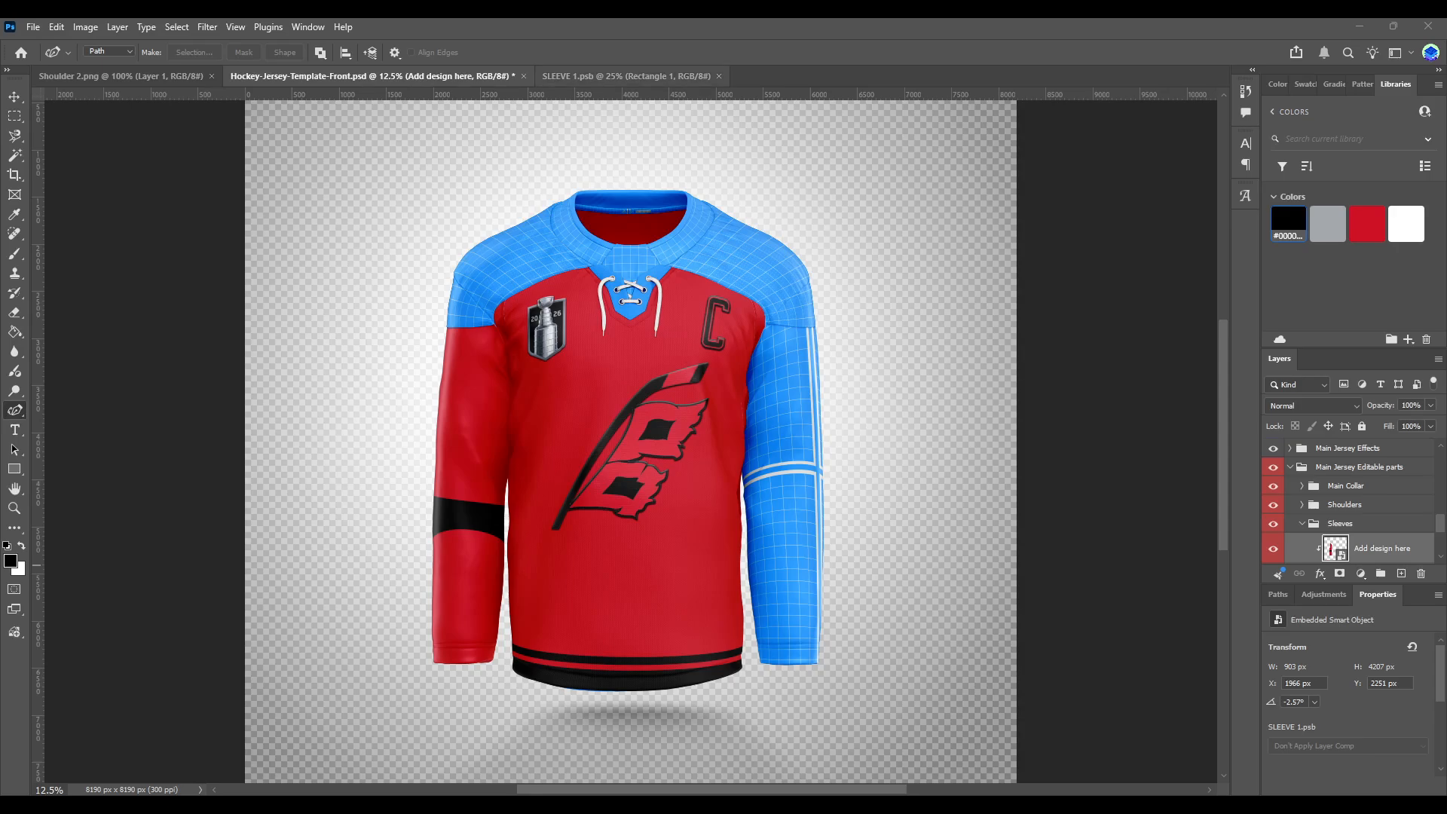
# - Reverse the band's upper edge into an upward arch, save, and check the jersey template
pyautogui.click(587, 76)
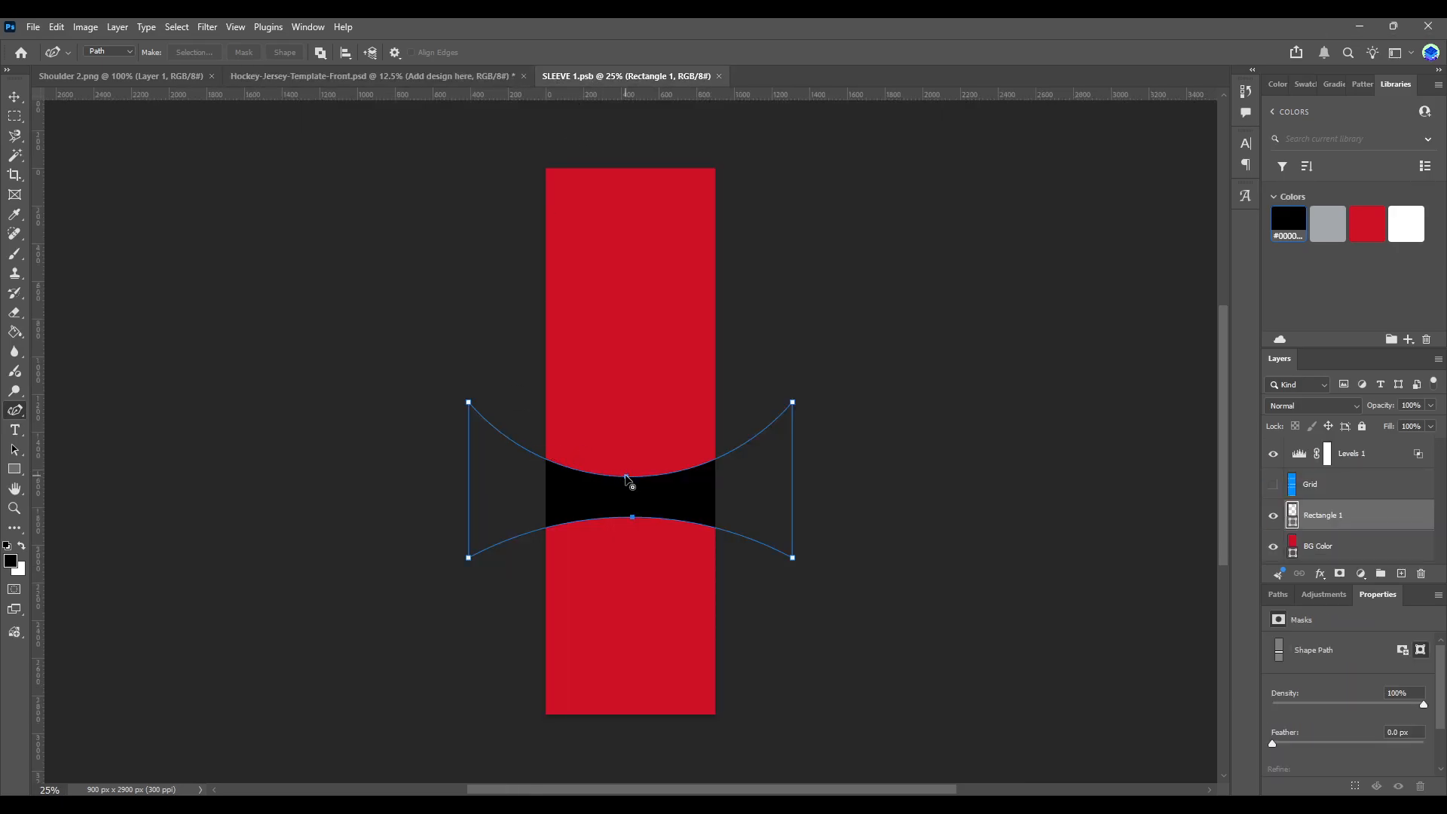
pyautogui.moveTo(632, 477); pyautogui.dragTo(630, 354)
pyautogui.hotkey('ctrl', 's')
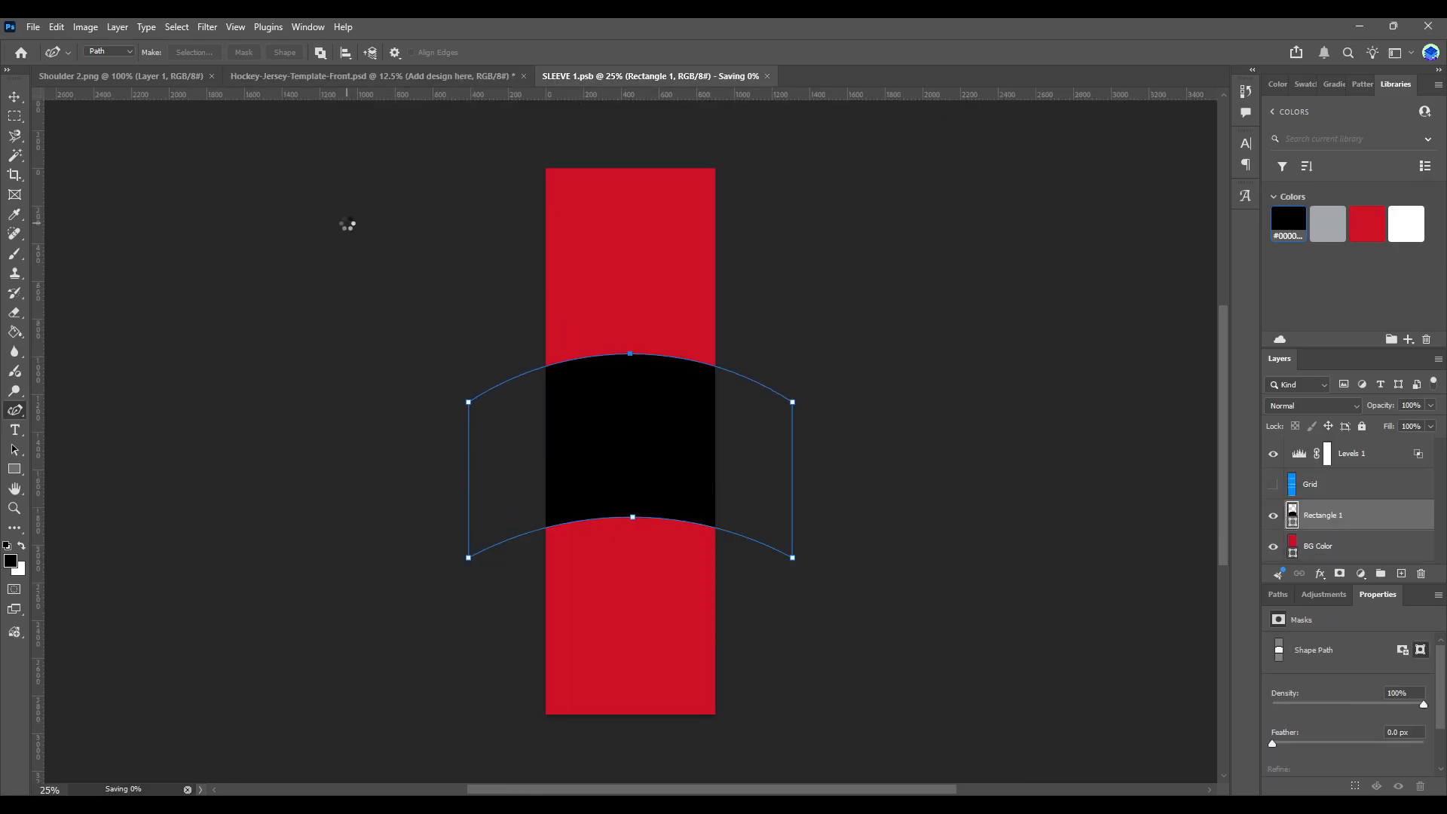
pyautogui.click(324, 76)
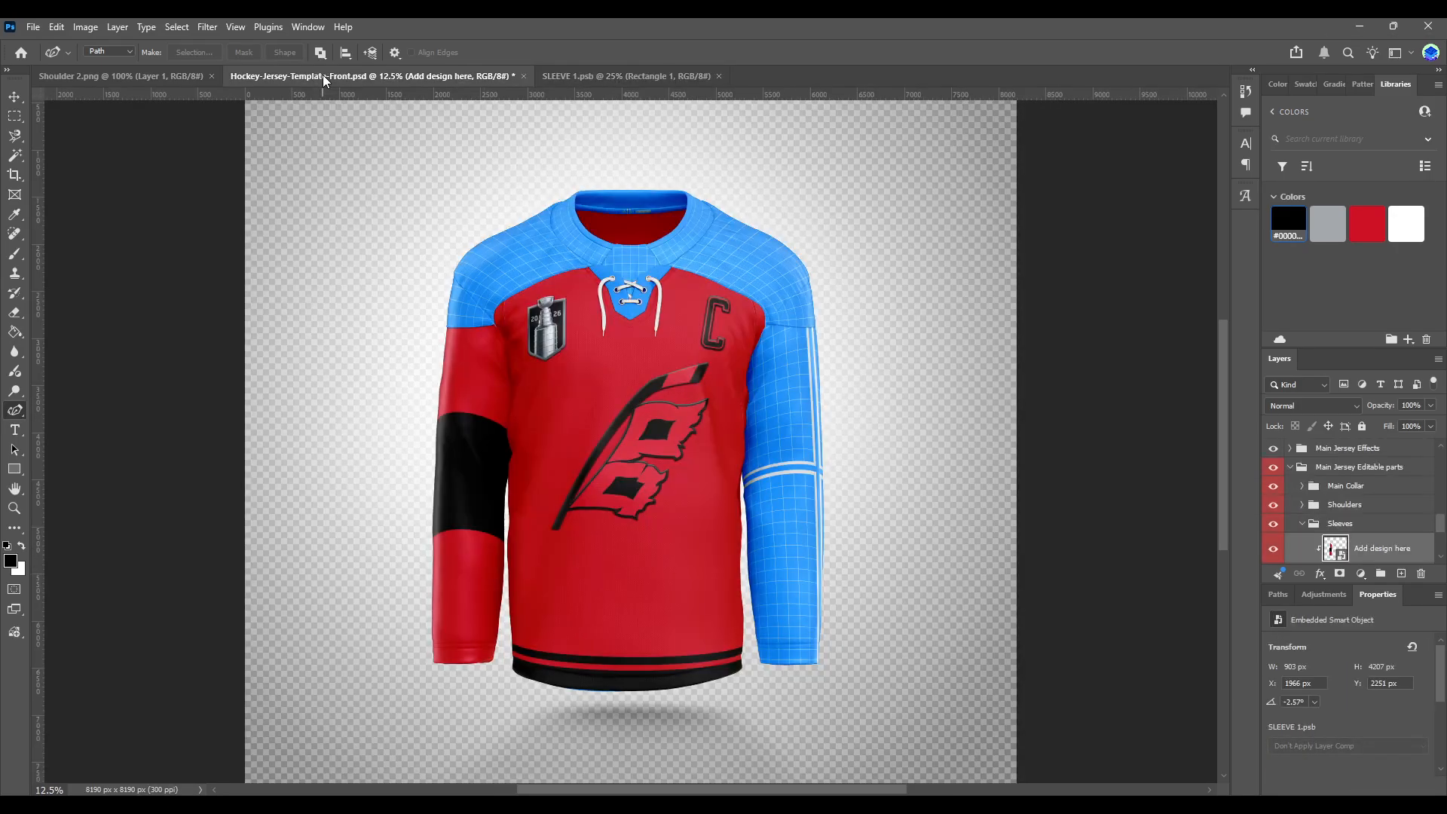
# - Narrow the arched band by flattening its upper arch and raising its lower arch, save, and check the jersey template
pyautogui.click(660, 73)
pyautogui.moveTo(630, 519); pyautogui.dragTo(640, 478)
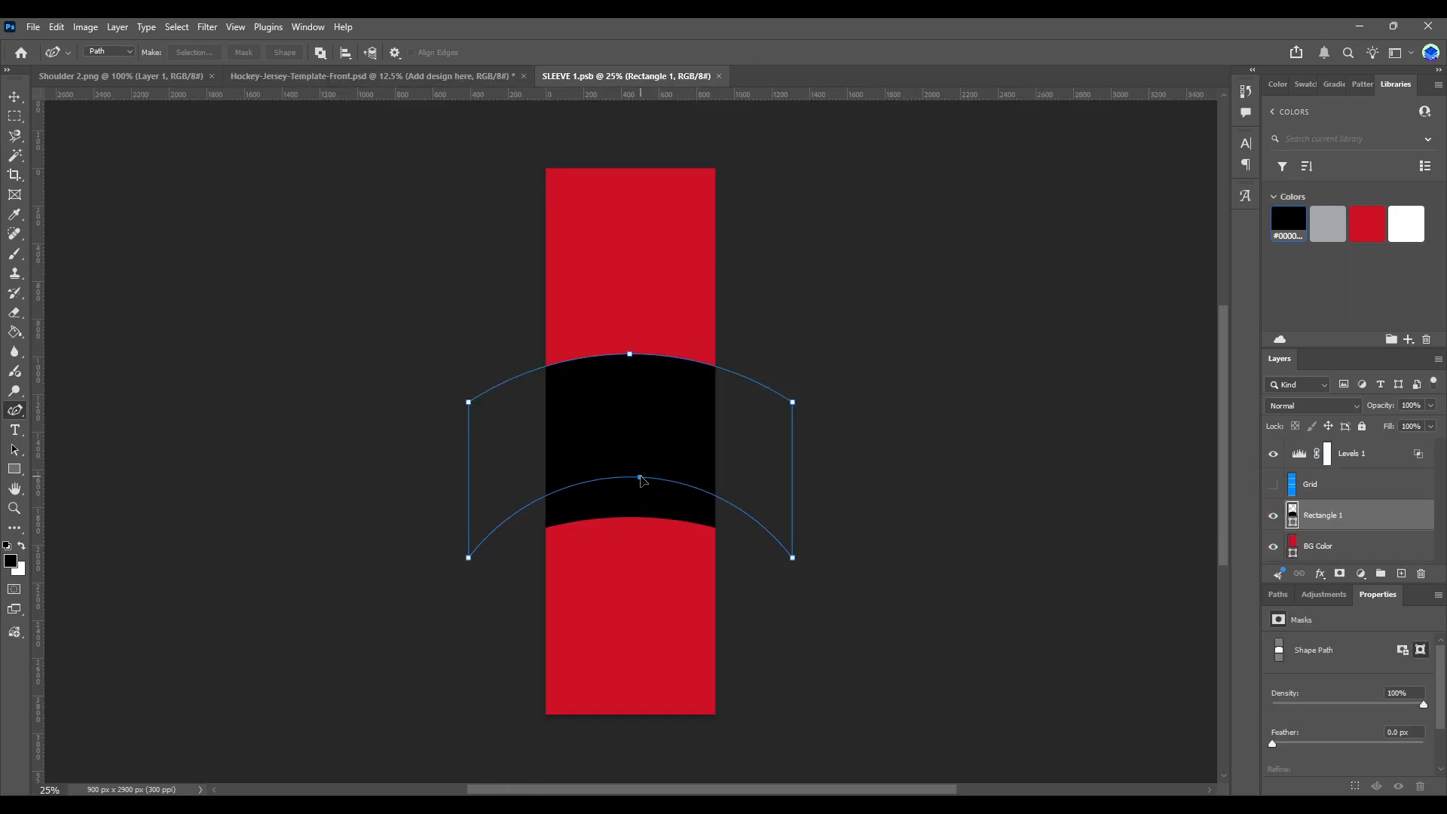
pyautogui.moveTo(627, 353); pyautogui.dragTo(630, 370)
pyautogui.moveTo(639, 478); pyautogui.dragTo(642, 445)
pyautogui.hotkey('ctrl', 's')
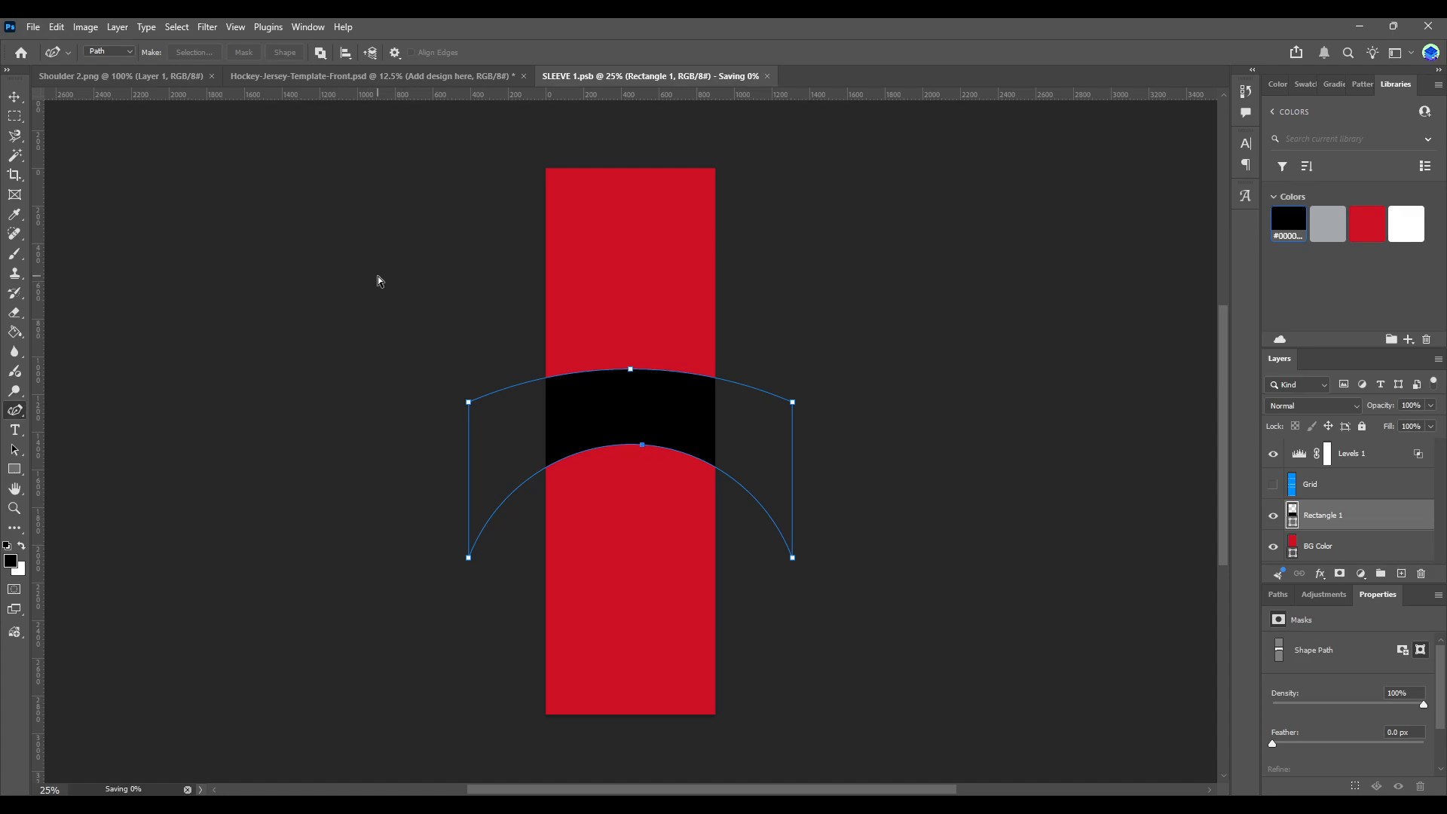
pyautogui.click(395, 77)
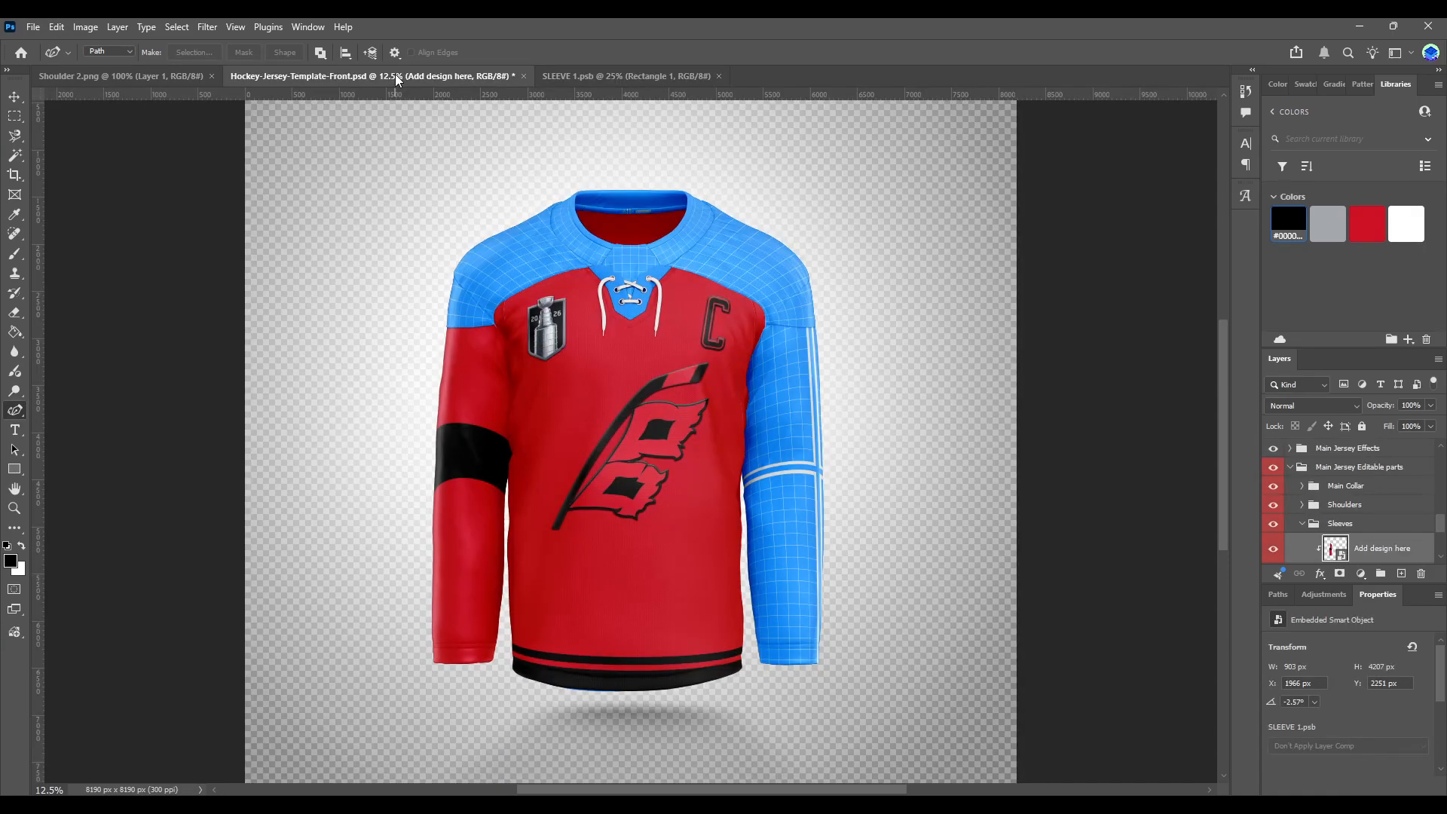
# - Shift both arch anchor points left, move the band right to start at the sleeve's left border, save, and check the jersey
pyautogui.click(594, 82)
pyautogui.moveTo(631, 372); pyautogui.dragTo(563, 374)
pyautogui.moveTo(644, 446); pyautogui.dragTo(561, 452)
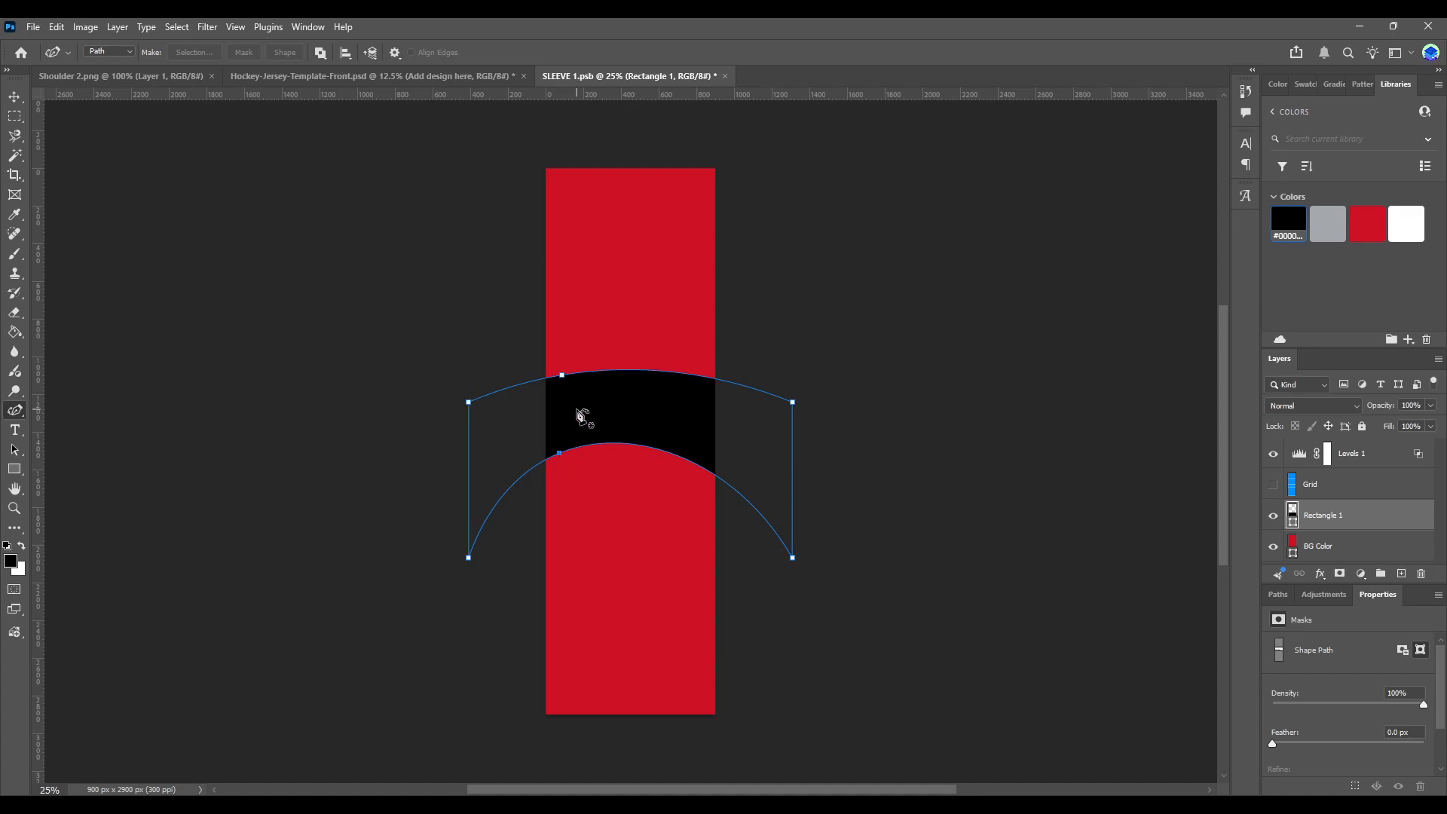
pyautogui.click(16, 97)
pyautogui.moveTo(611, 406); pyautogui.dragTo(680, 382)
pyautogui.hotkey('ctrl', 's')
pyautogui.click(373, 78)
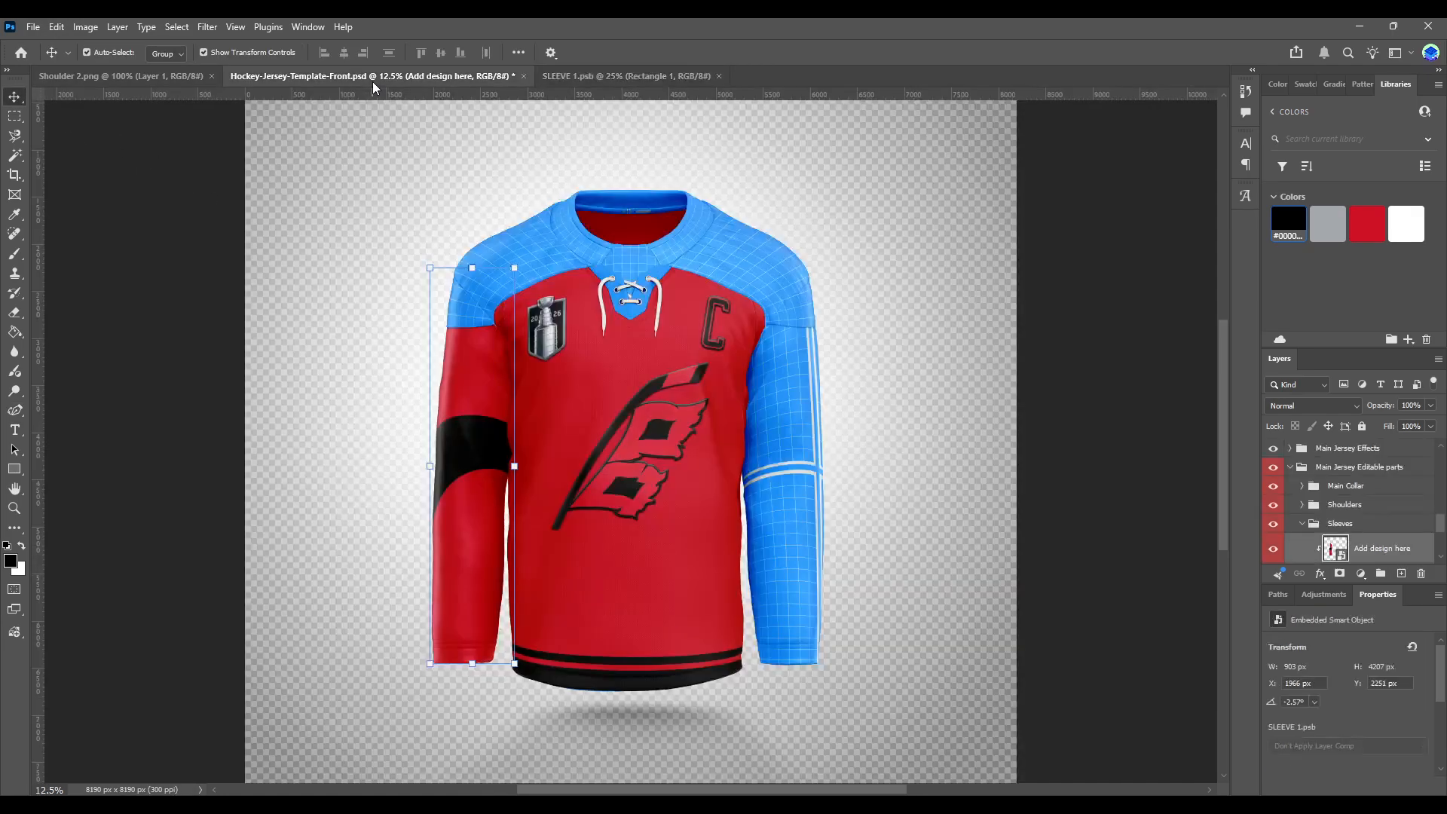
# - Raise the band's upper arch to match the steeper curve of the lower one, save, and check the jersey template
pyautogui.click(630, 75)
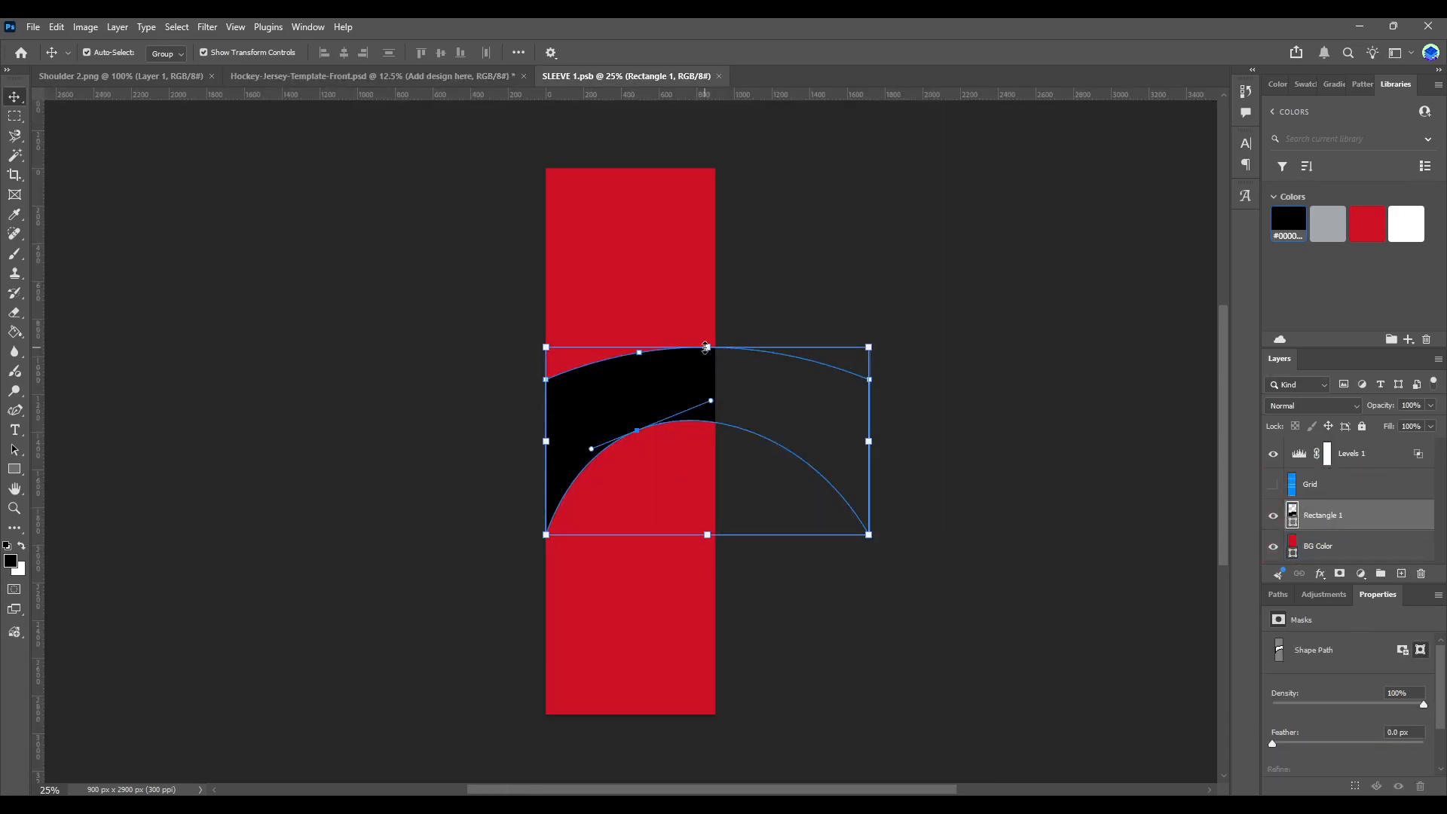
pyautogui.moveTo(707, 348)
pyautogui.mouseDown()
pyautogui.moveTo(708, 327)
pyautogui.moveTo(708, 370)
pyautogui.mouseUp()
pyautogui.hotkey('ctrl', 'z')
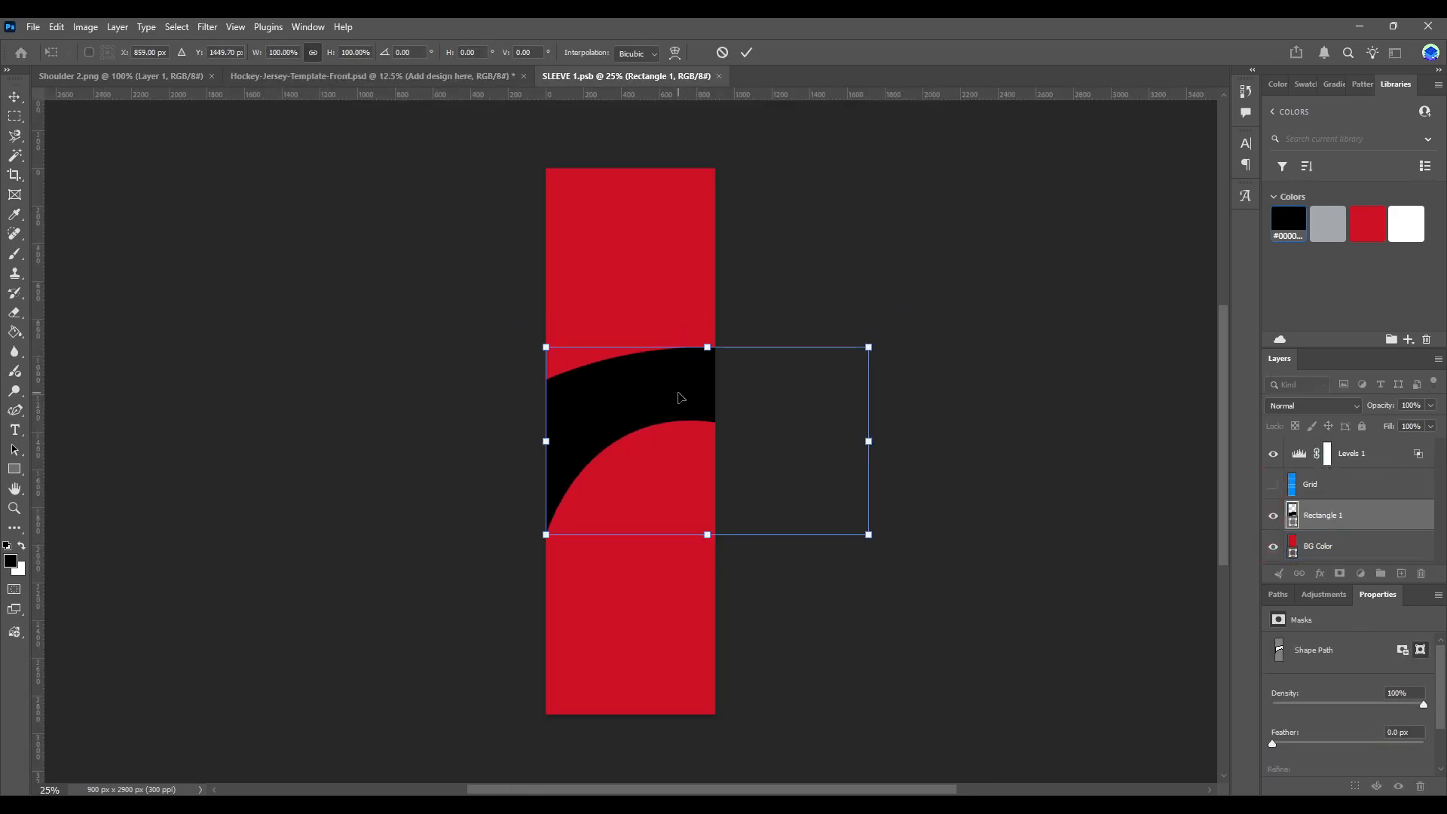
pyautogui.click(15, 410)
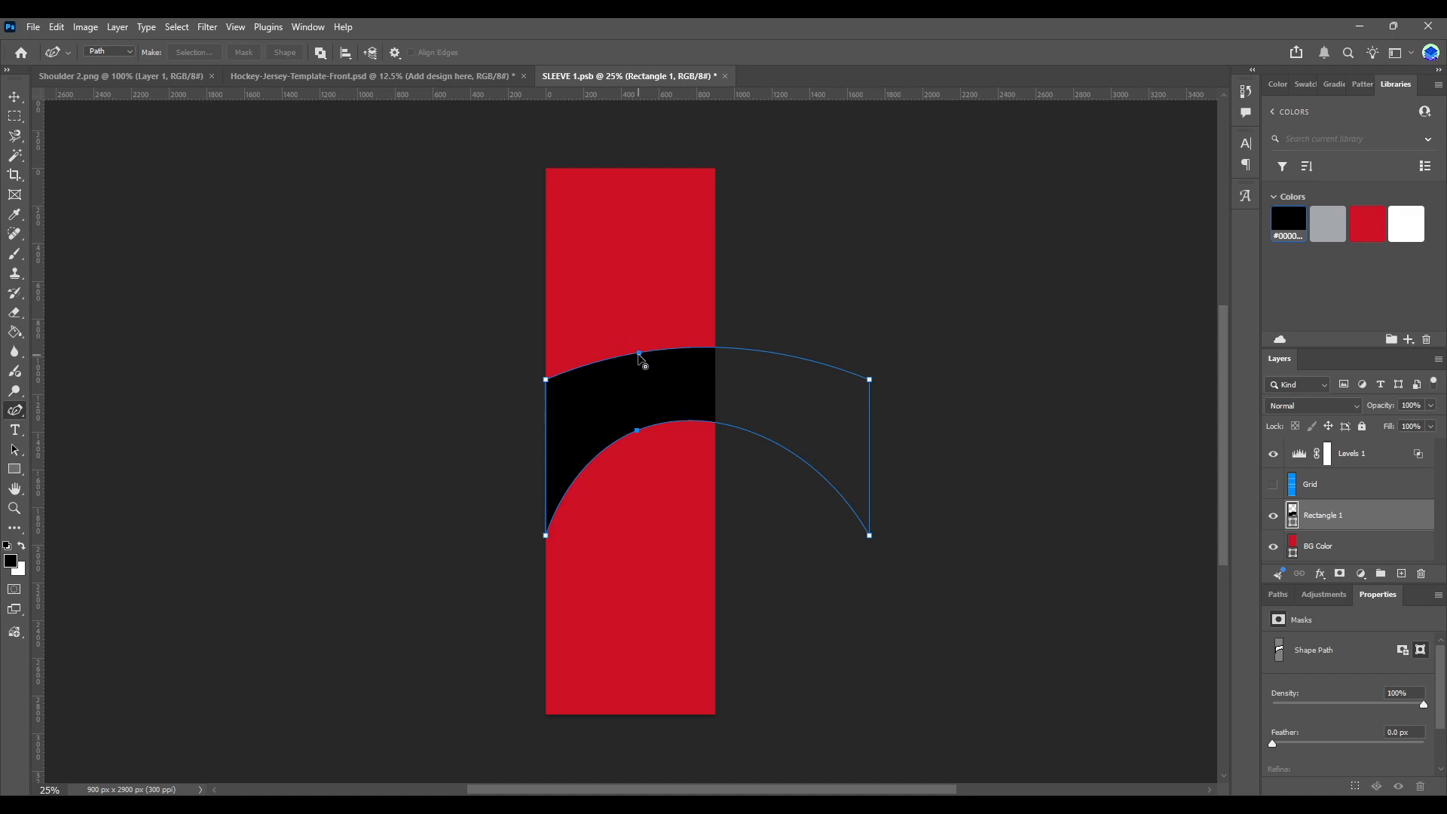
pyautogui.moveTo(641, 351); pyautogui.dragTo(643, 304)
pyautogui.hotkey('ctrl', 's')
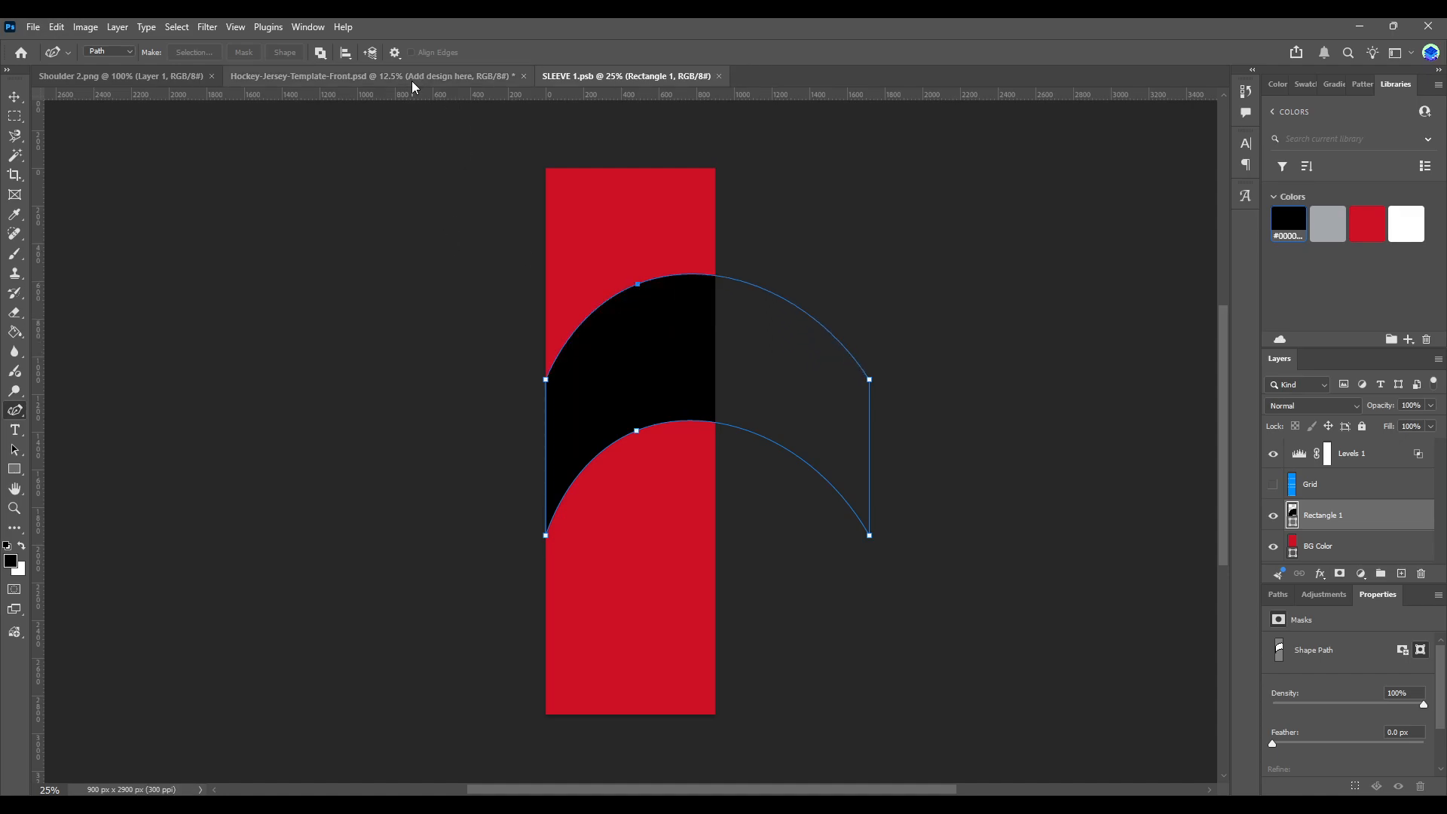
pyautogui.click(412, 78)
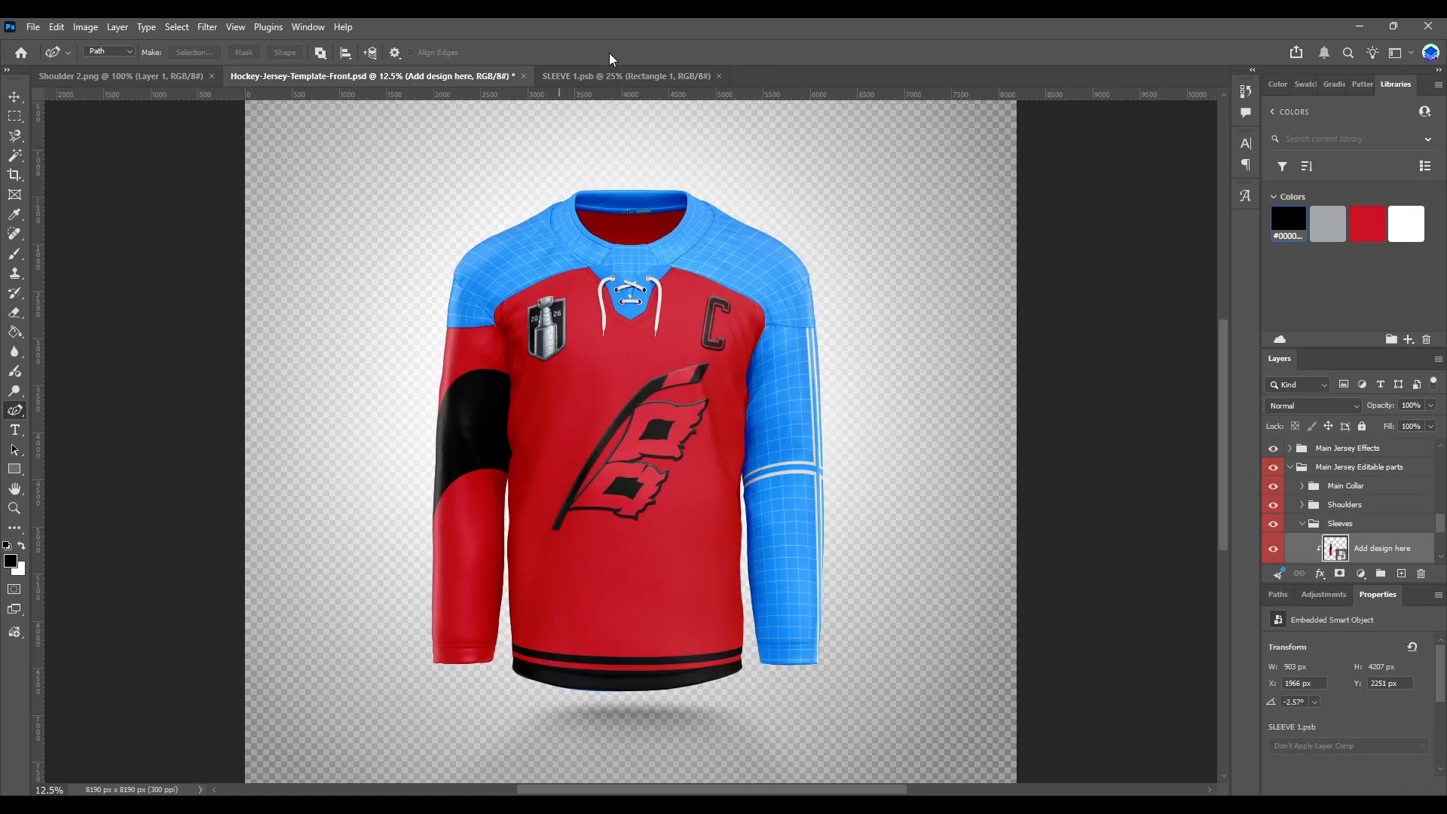
# - Undo all the curve and position edits on the band, back to the plain straight rectangle
pyautogui.click(600, 77)
pyautogui.hotkey('ctrl', 'z')
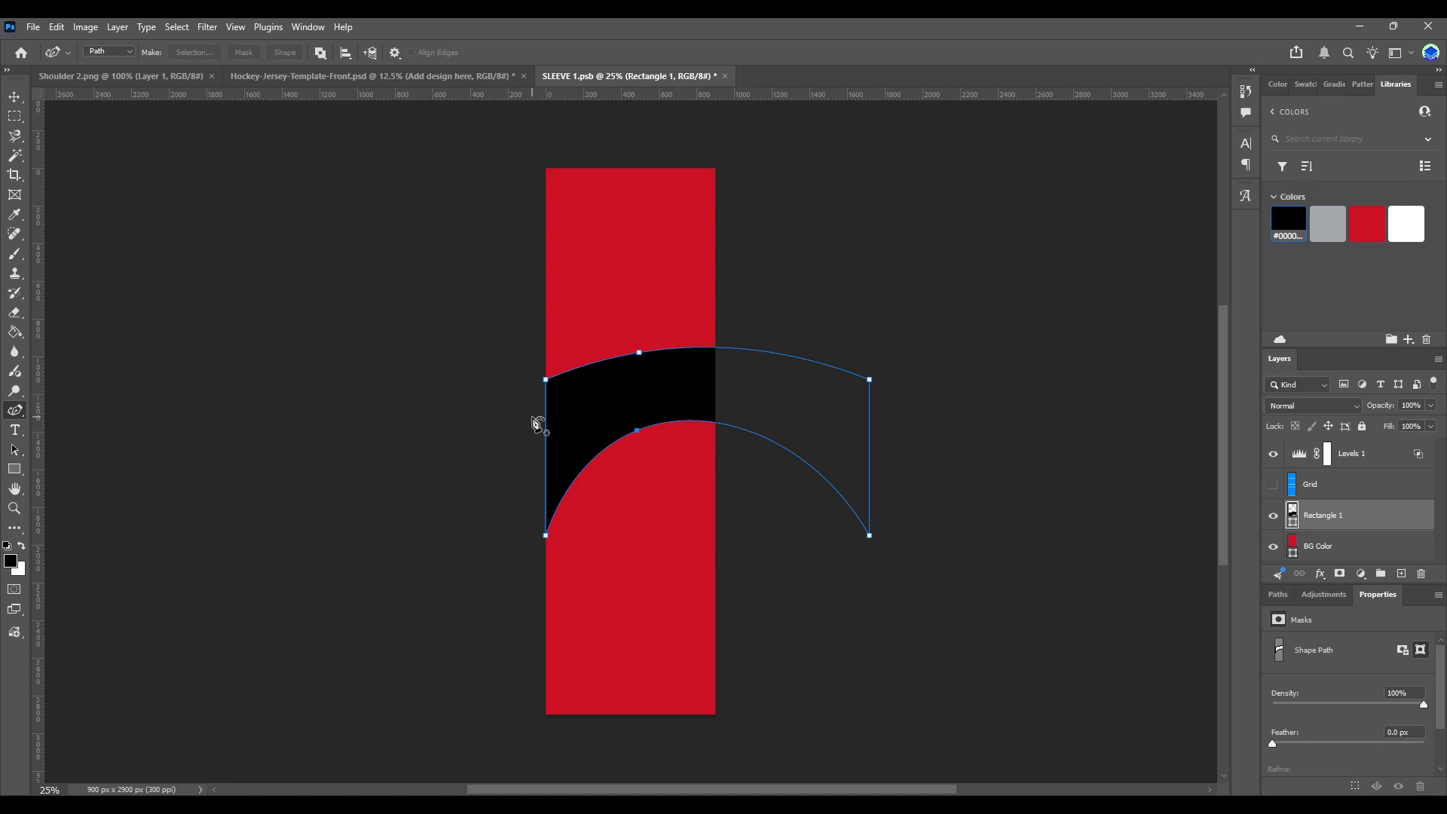
pyautogui.hotkey('ctrl', 'z')
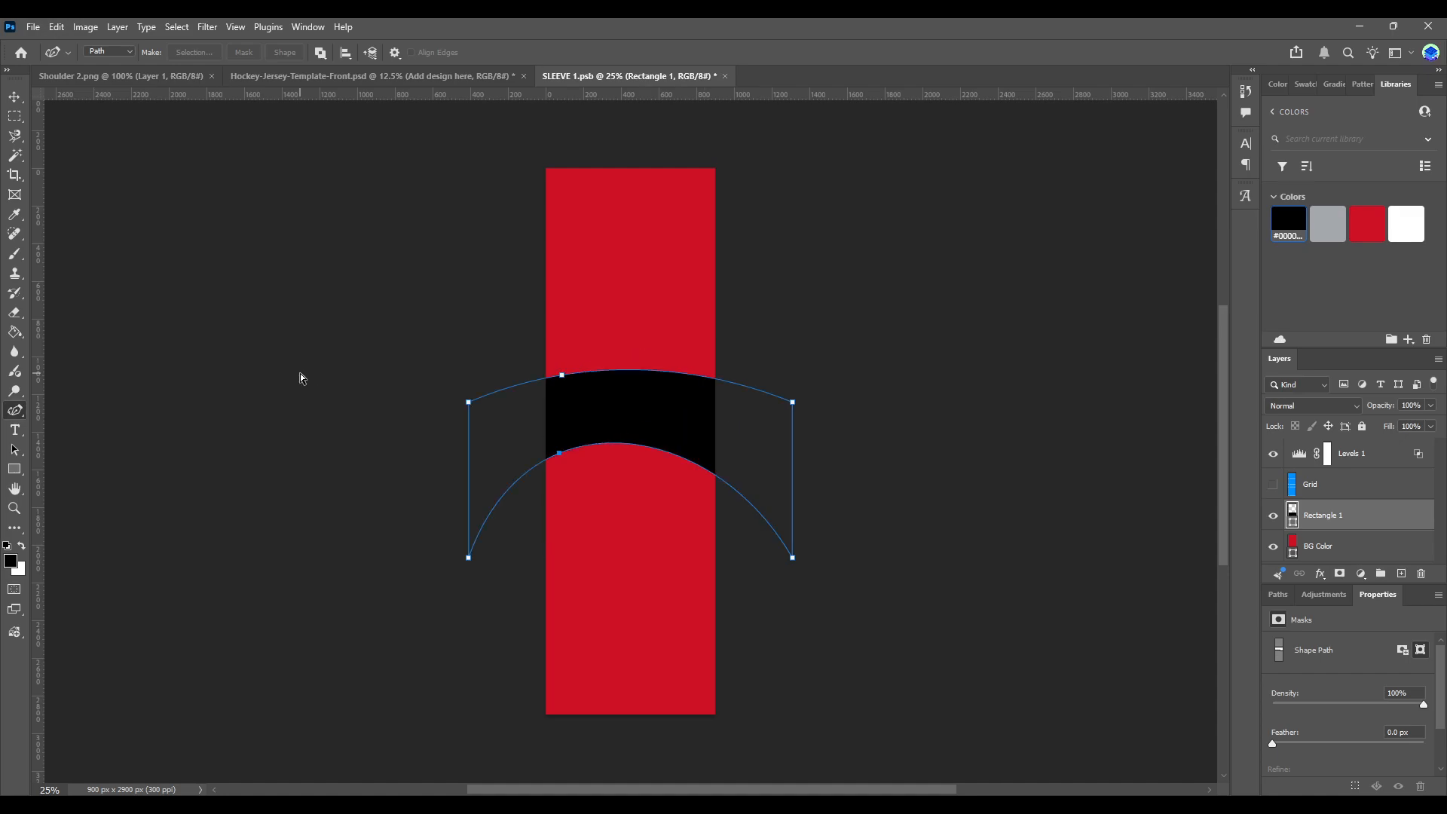
pyautogui.hotkey('ctrl', 'z')
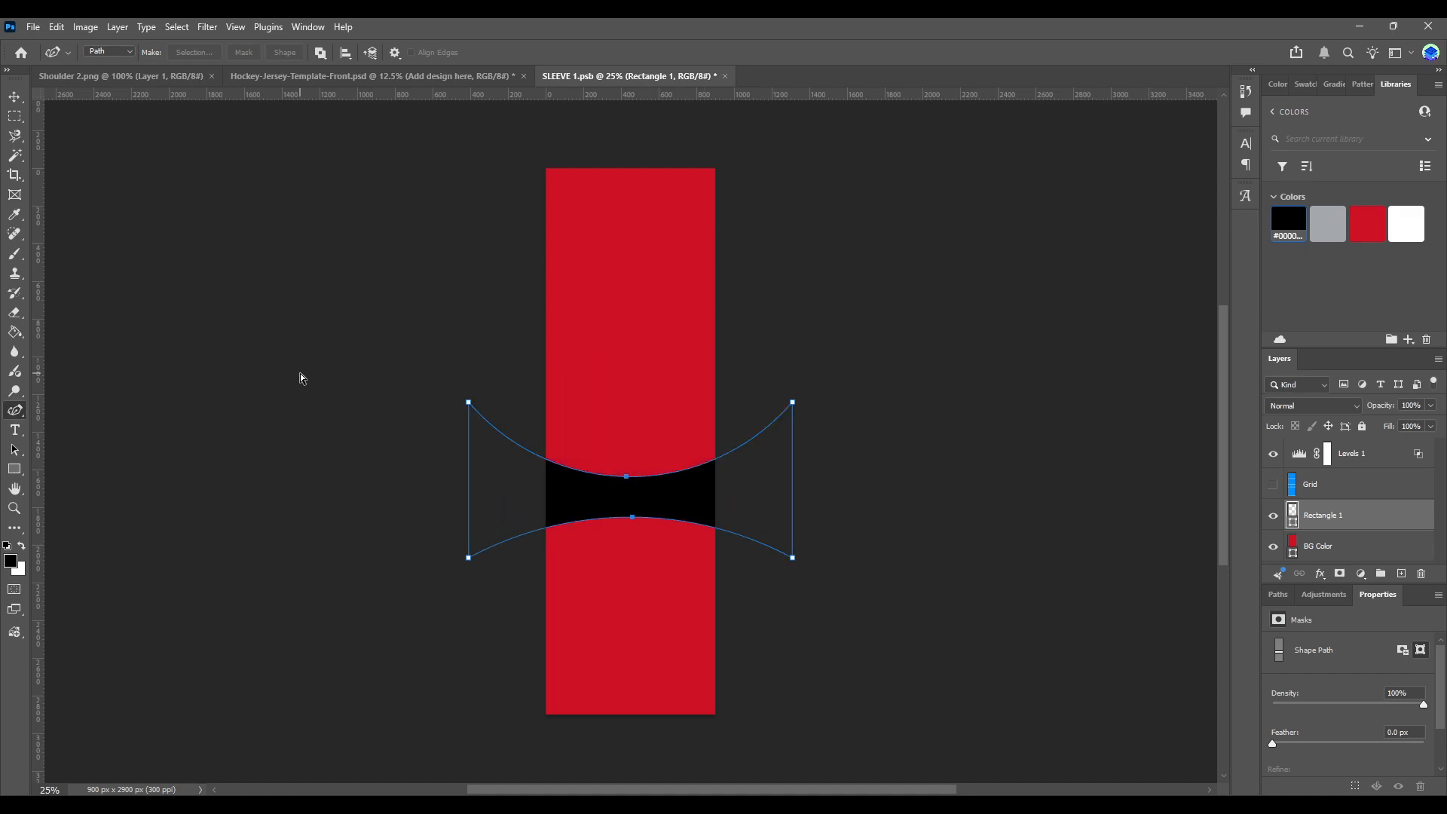
pyautogui.hotkey('ctrl', 'z')
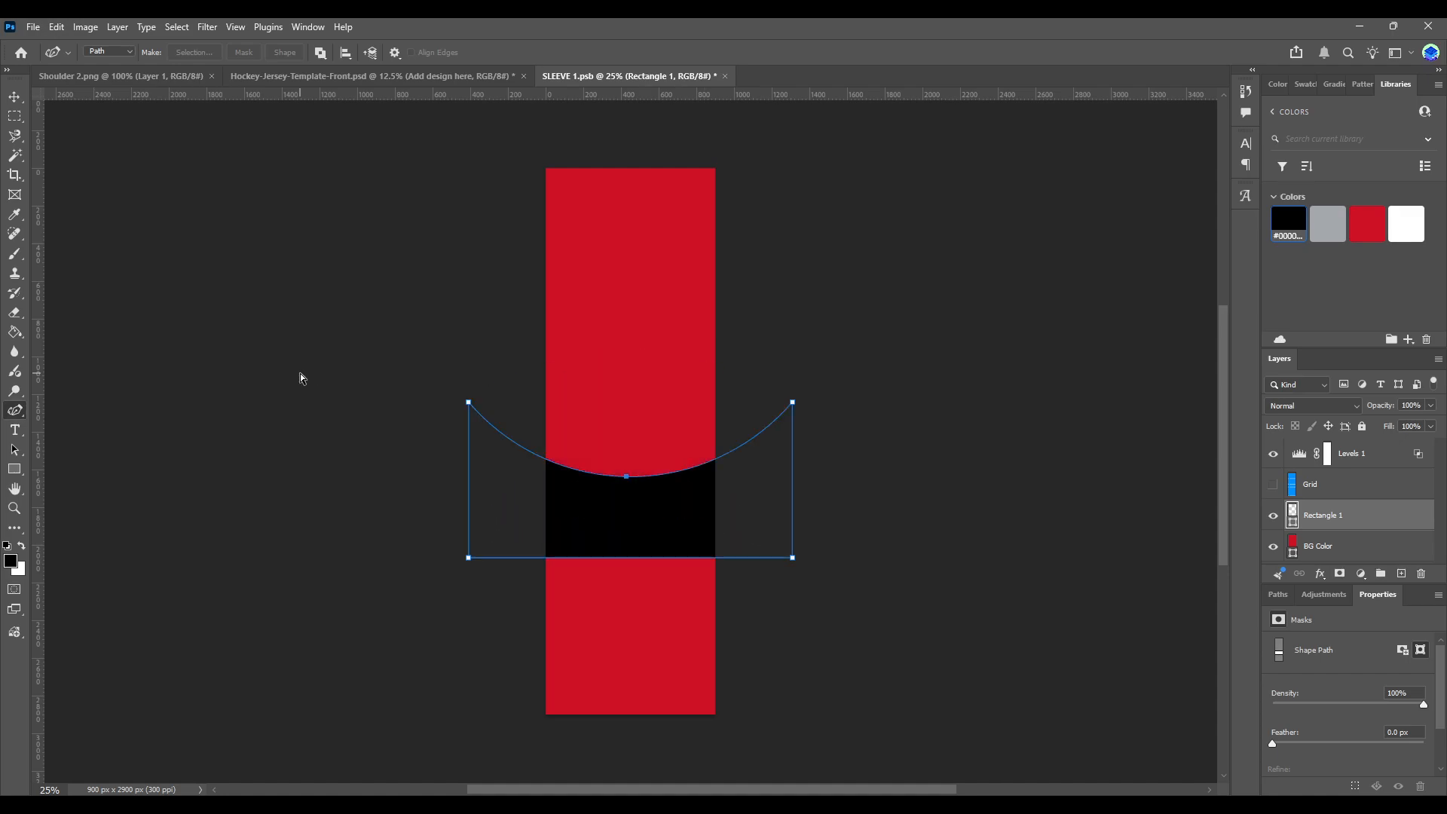
pyautogui.hotkey('ctrl', 'z')
pyautogui.hotkey('ctrl', 'z')
pyautogui.hotkey('ctrl', 'z')
pyautogui.hotkey('ctrl', 'z')
pyautogui.hotkey('ctrl', 'z')
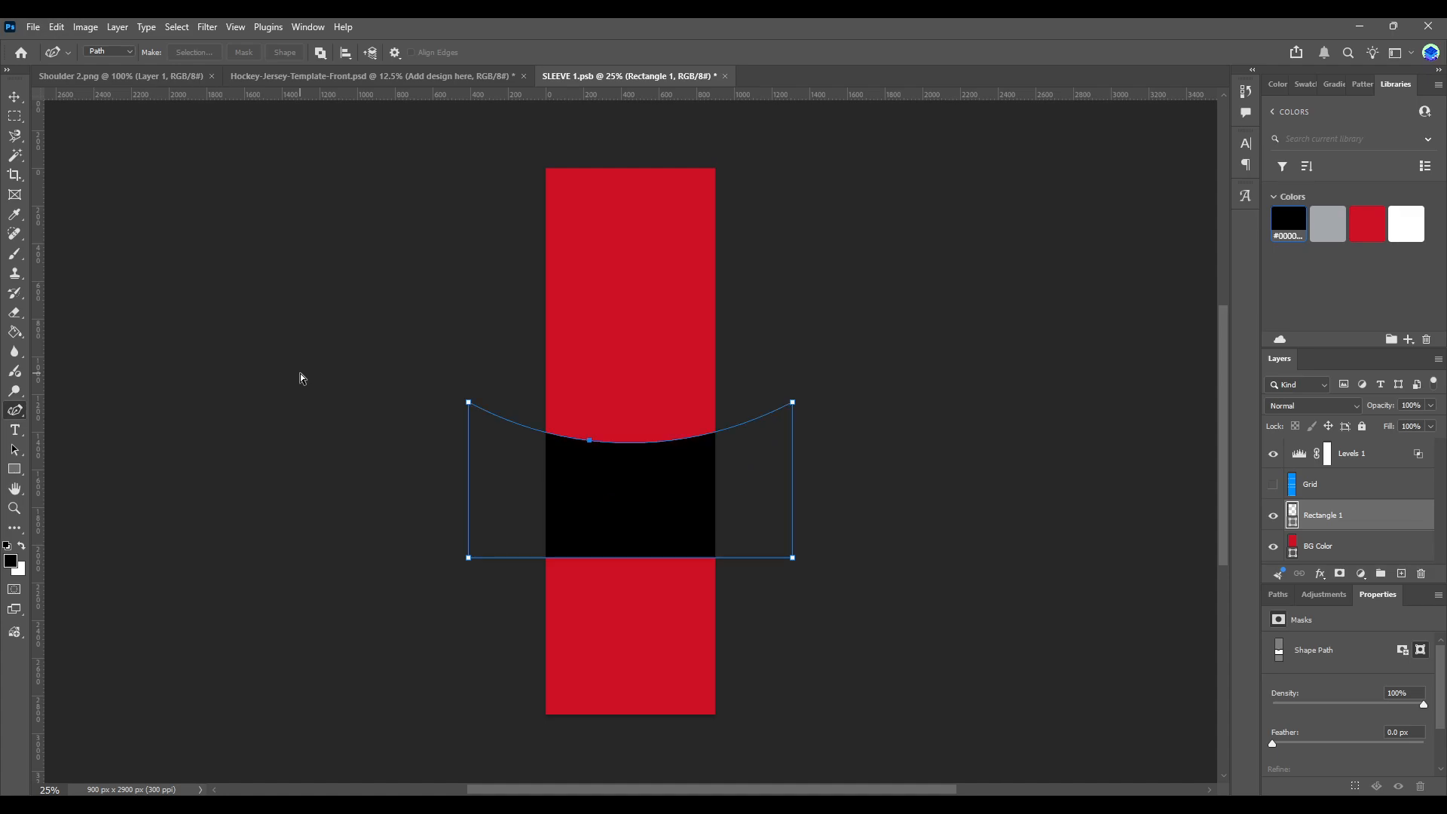
# - Rotate the black rectangle about 24° clockwise and reduce its height to about 286 px from its upper edge
pyautogui.click(17, 98)
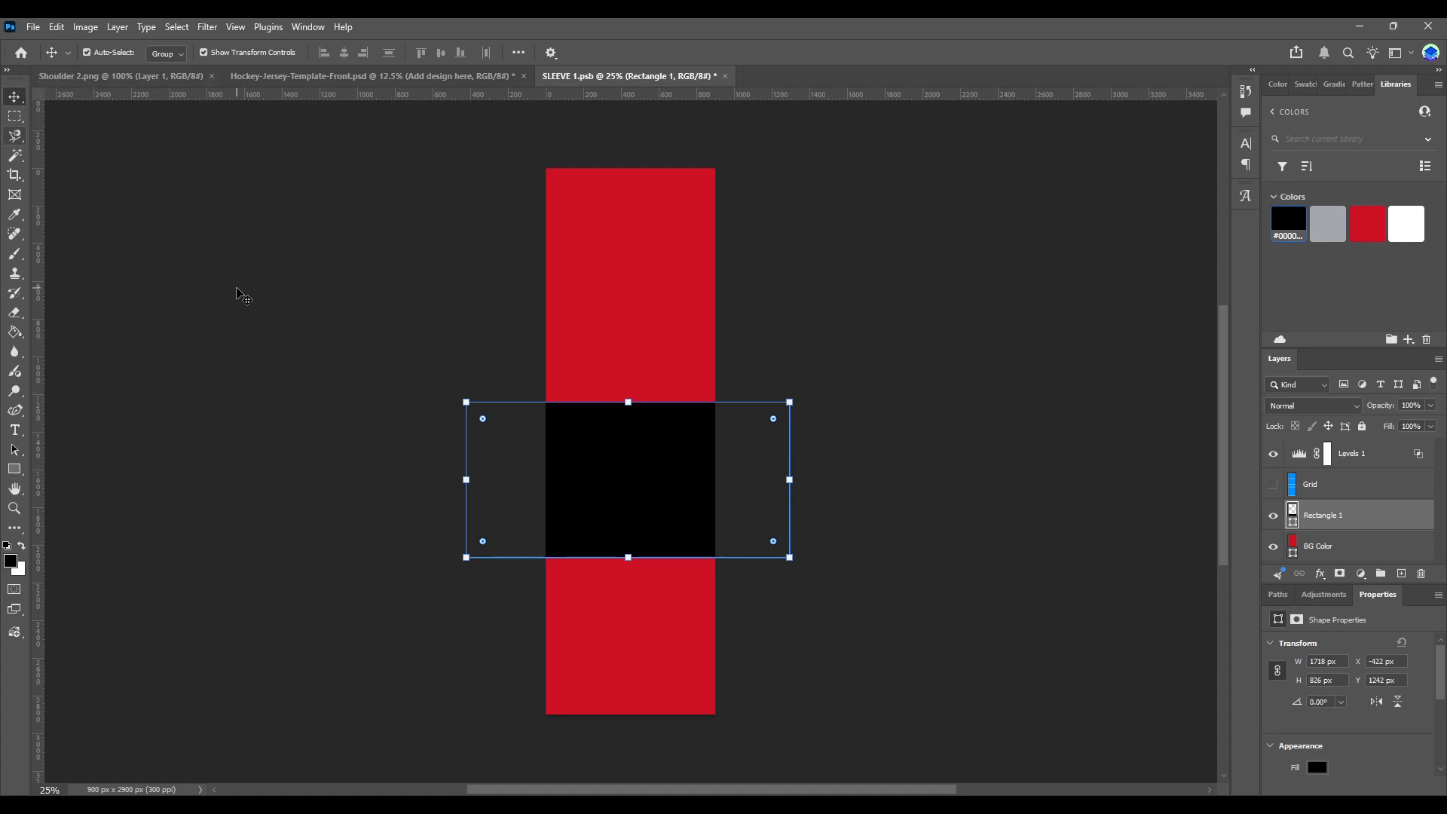
pyautogui.moveTo(615, 390); pyautogui.dragTo(654, 391)
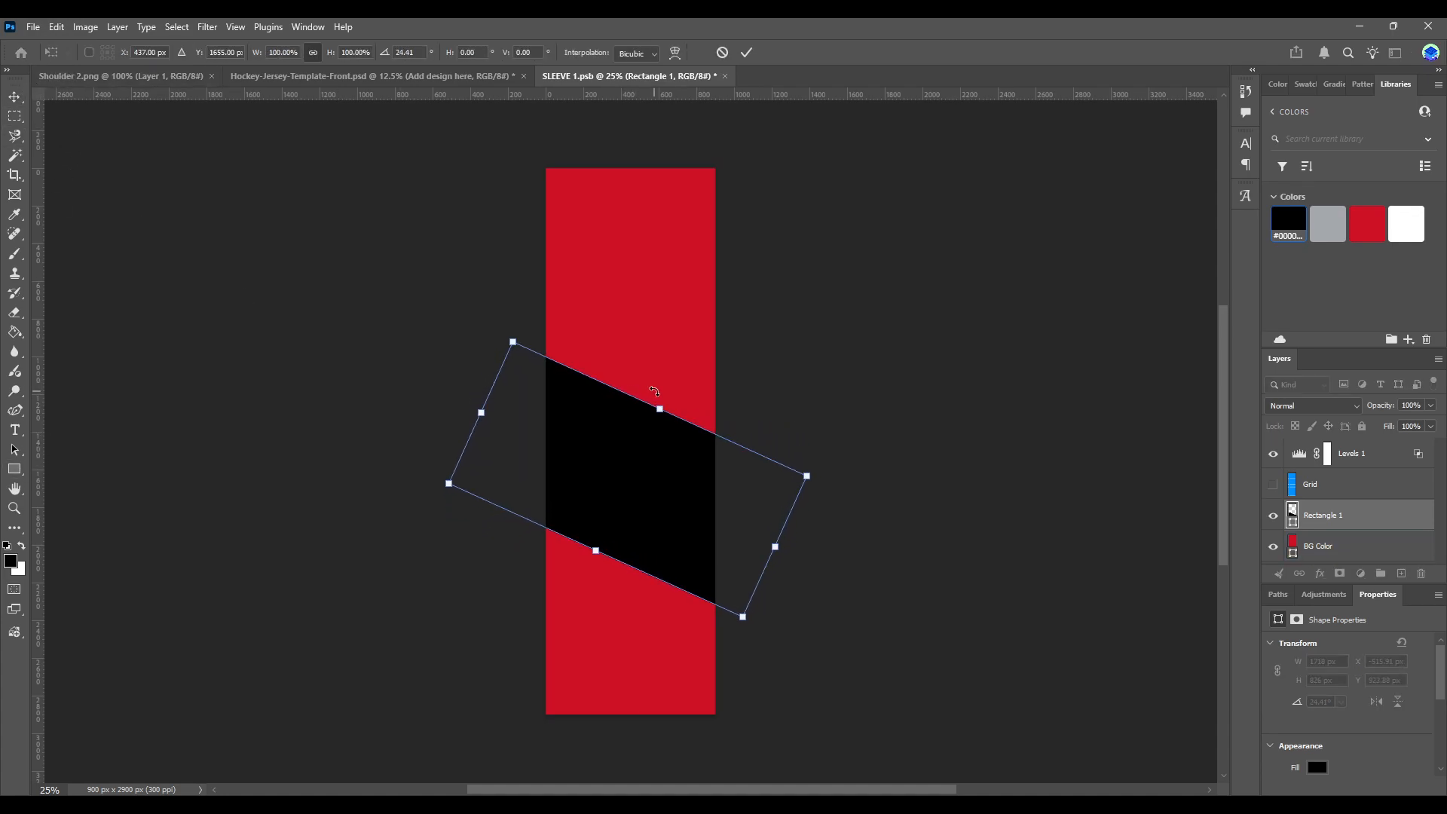
pyautogui.click(14, 469)
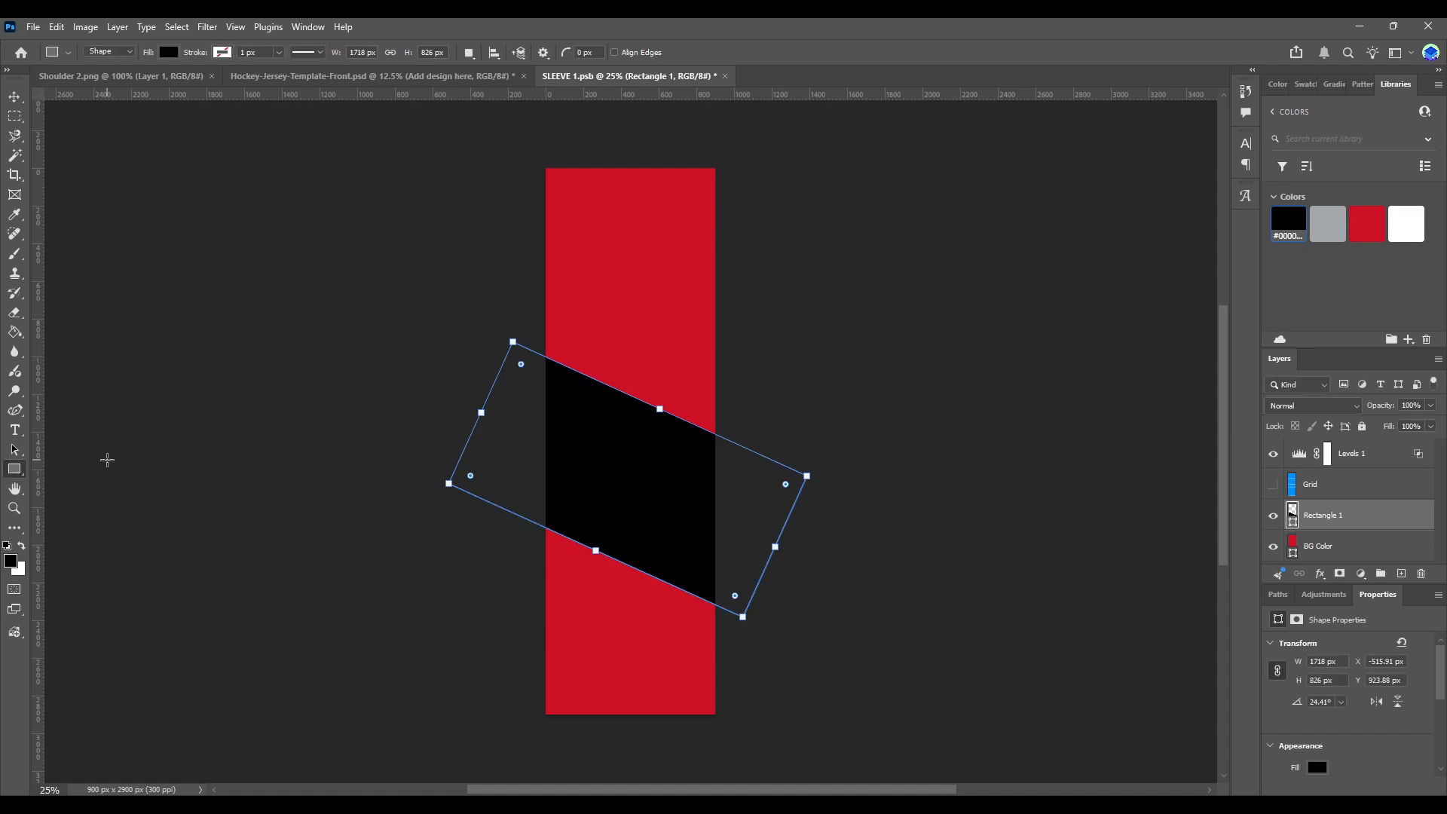
pyautogui.moveTo(652, 405); pyautogui.dragTo(581, 485)
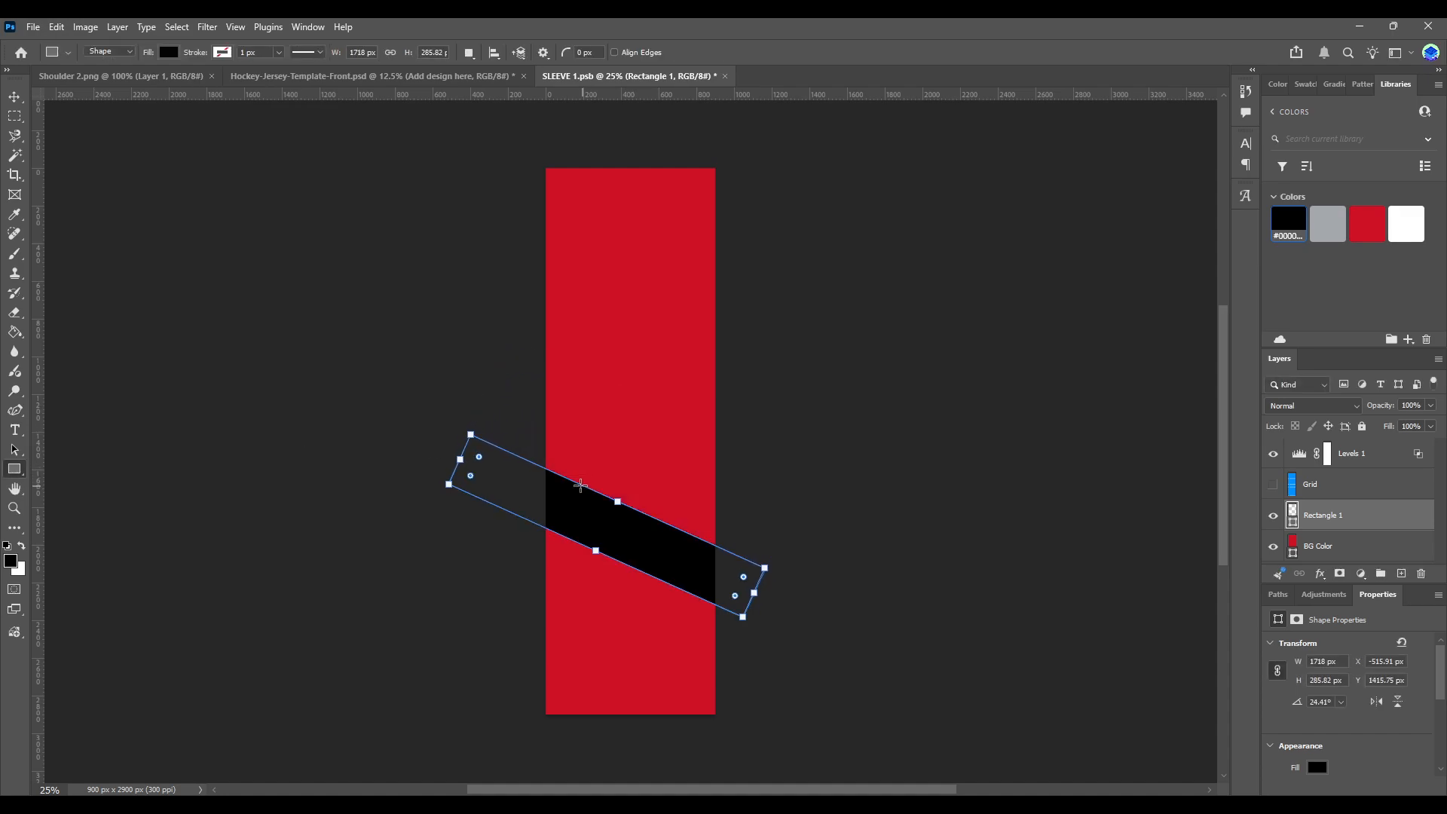
# - Paste two copies of the black diagonal band and stack all three as parallel stripes across the red sleeve
pyautogui.click(14, 96)
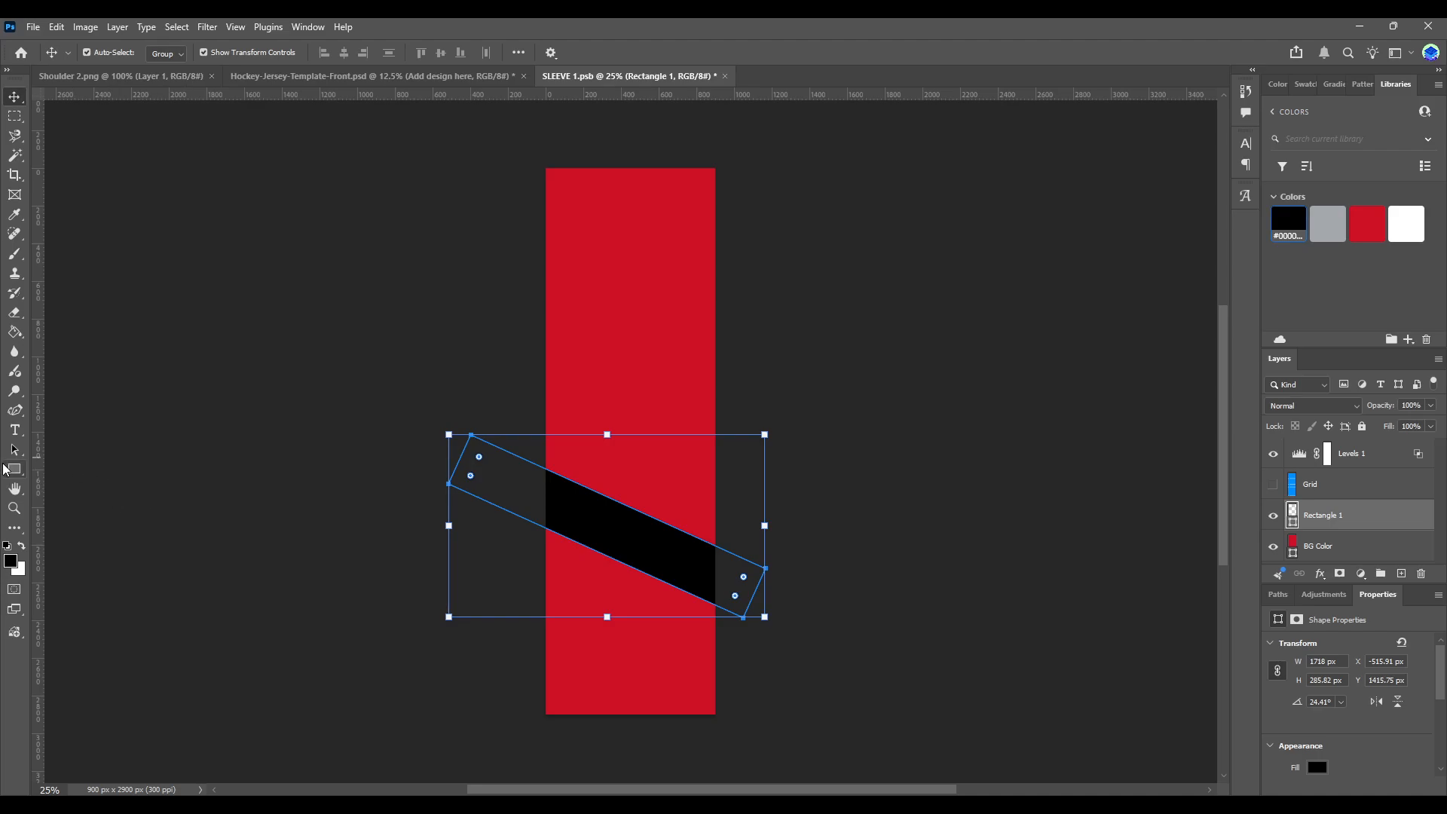
pyautogui.click(14, 469)
pyautogui.hotkey('ctrl', 'v')
pyautogui.click(14, 97)
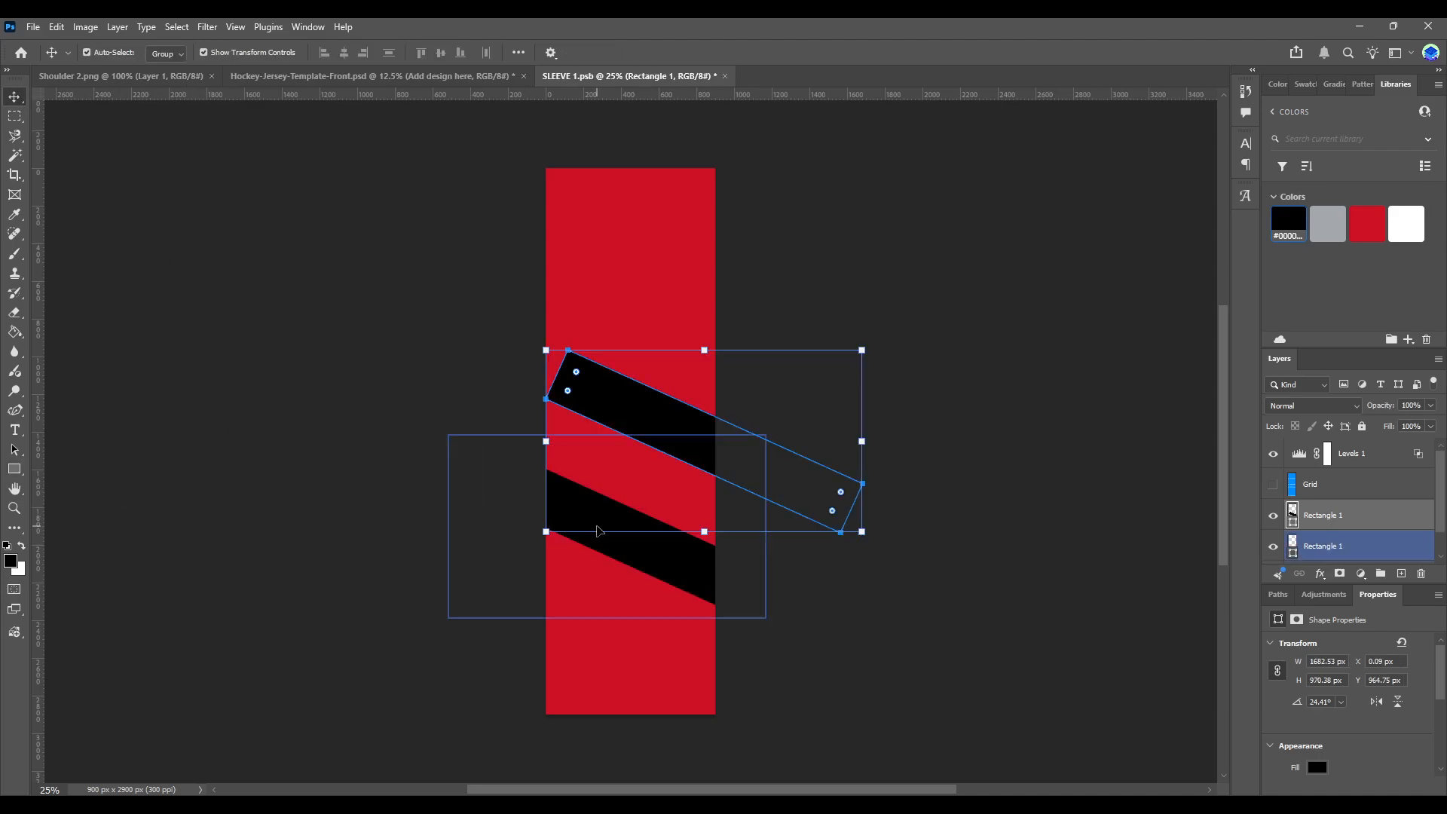
pyautogui.moveTo(626, 569); pyautogui.dragTo(655, 591)
pyautogui.hotkey('ctrl', 'z')
pyautogui.click(135, 164)
pyautogui.click(670, 559)
pyautogui.moveTo(668, 414); pyautogui.dragTo(595, 403)
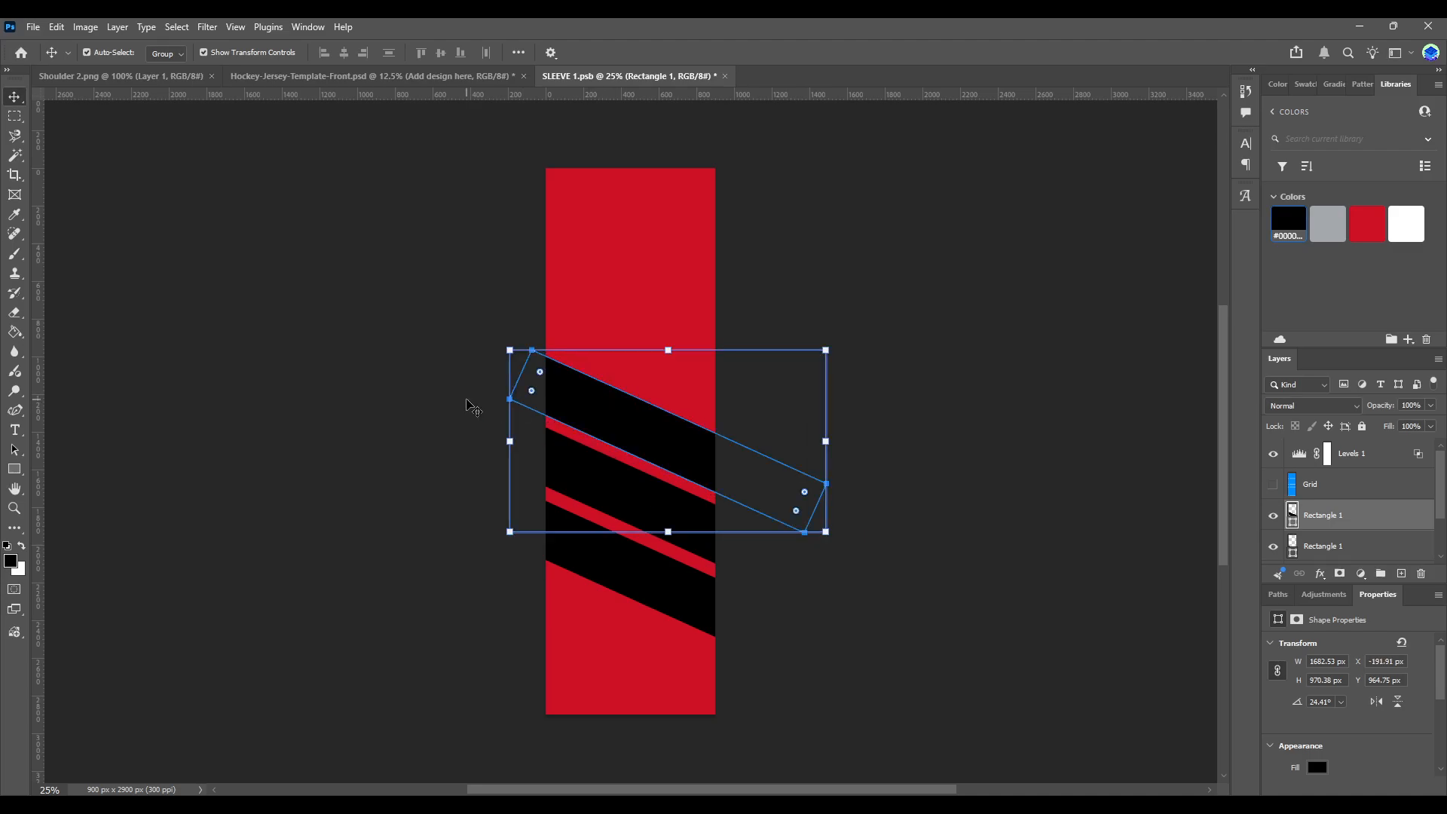
# - Shift the middle and upper stripes slightly left to even out the gaps, save, and check the jersey template
pyautogui.click(547, 465)
pyautogui.moveTo(597, 485); pyautogui.dragTo(588, 484)
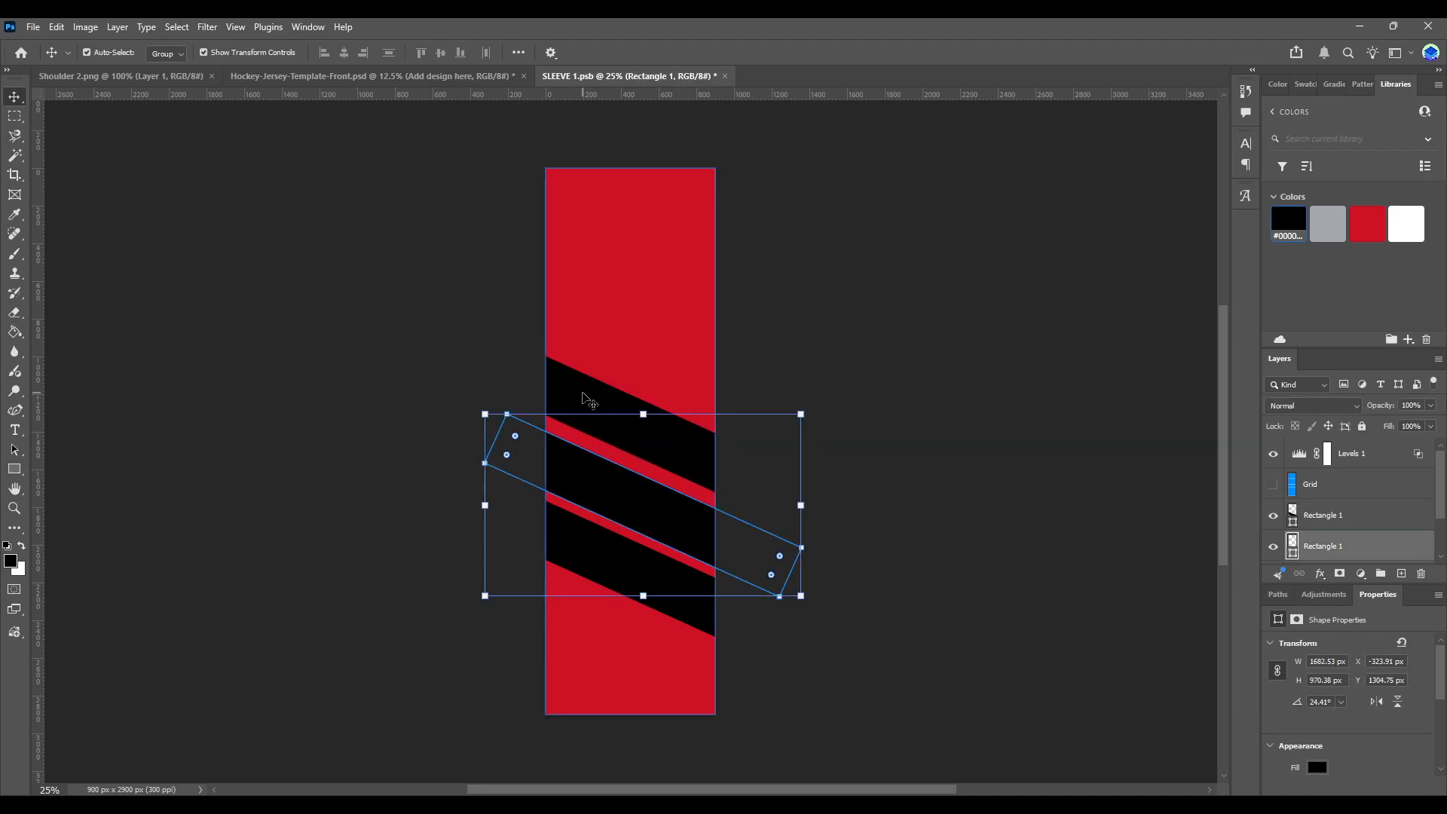
pyautogui.moveTo(583, 393); pyautogui.dragTo(566, 393)
pyautogui.hotkey('ctrl', 's')
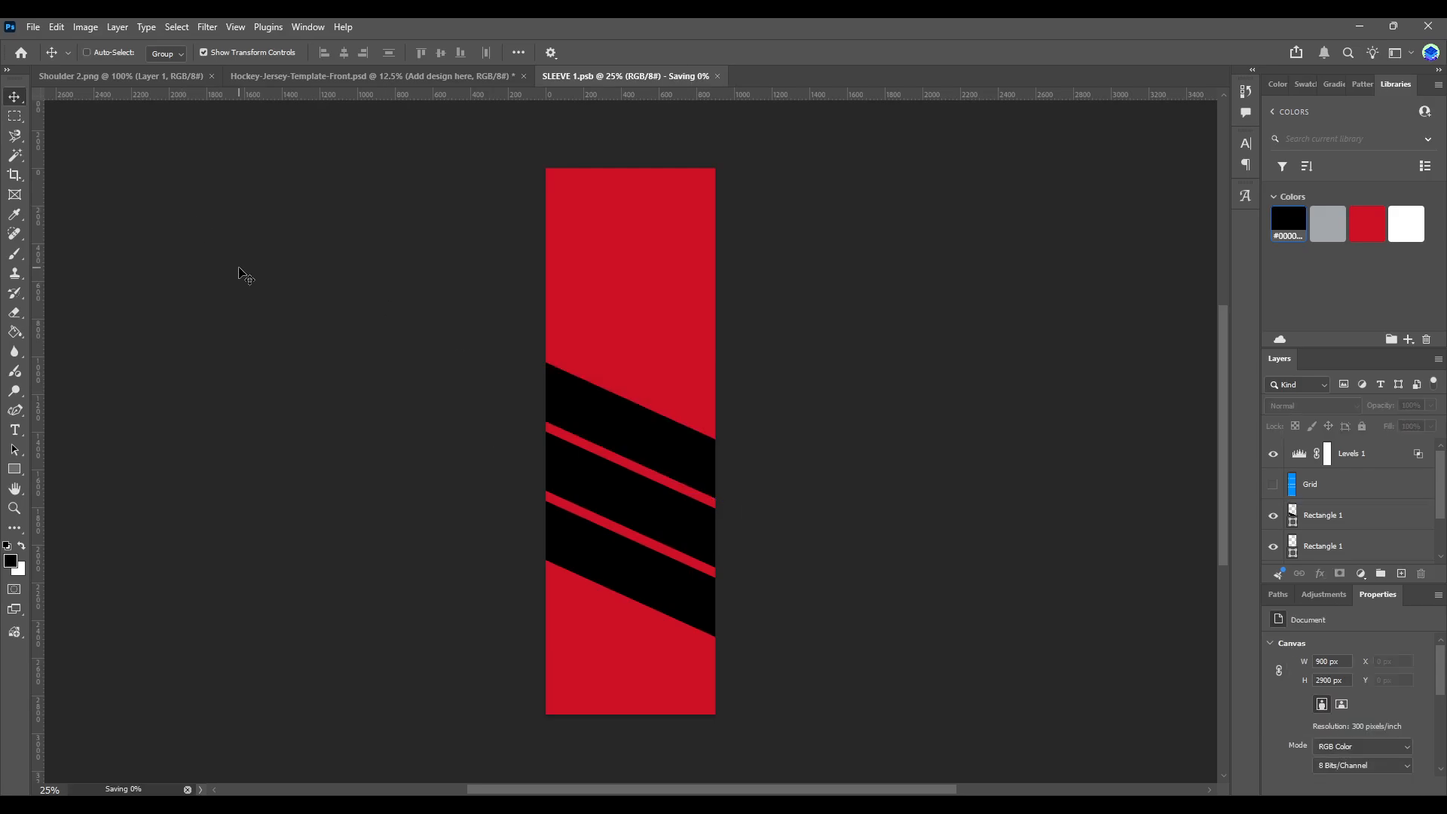
pyautogui.click(386, 82)
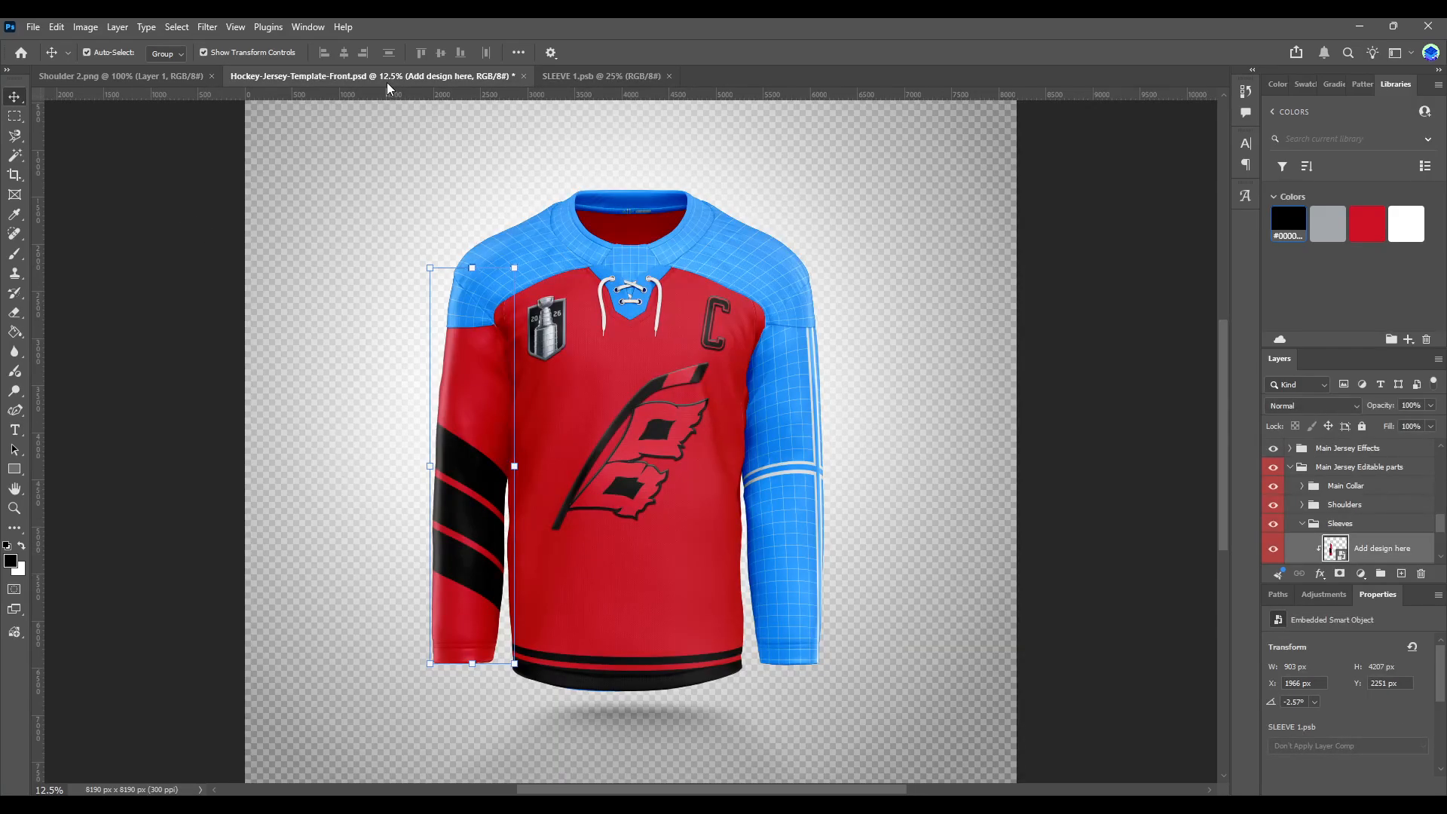
# - Delete the two upper stripes from the SLEEVE 1 artwork and try to adjust the remaining one
pyautogui.click(560, 78)
pyautogui.click(640, 451)
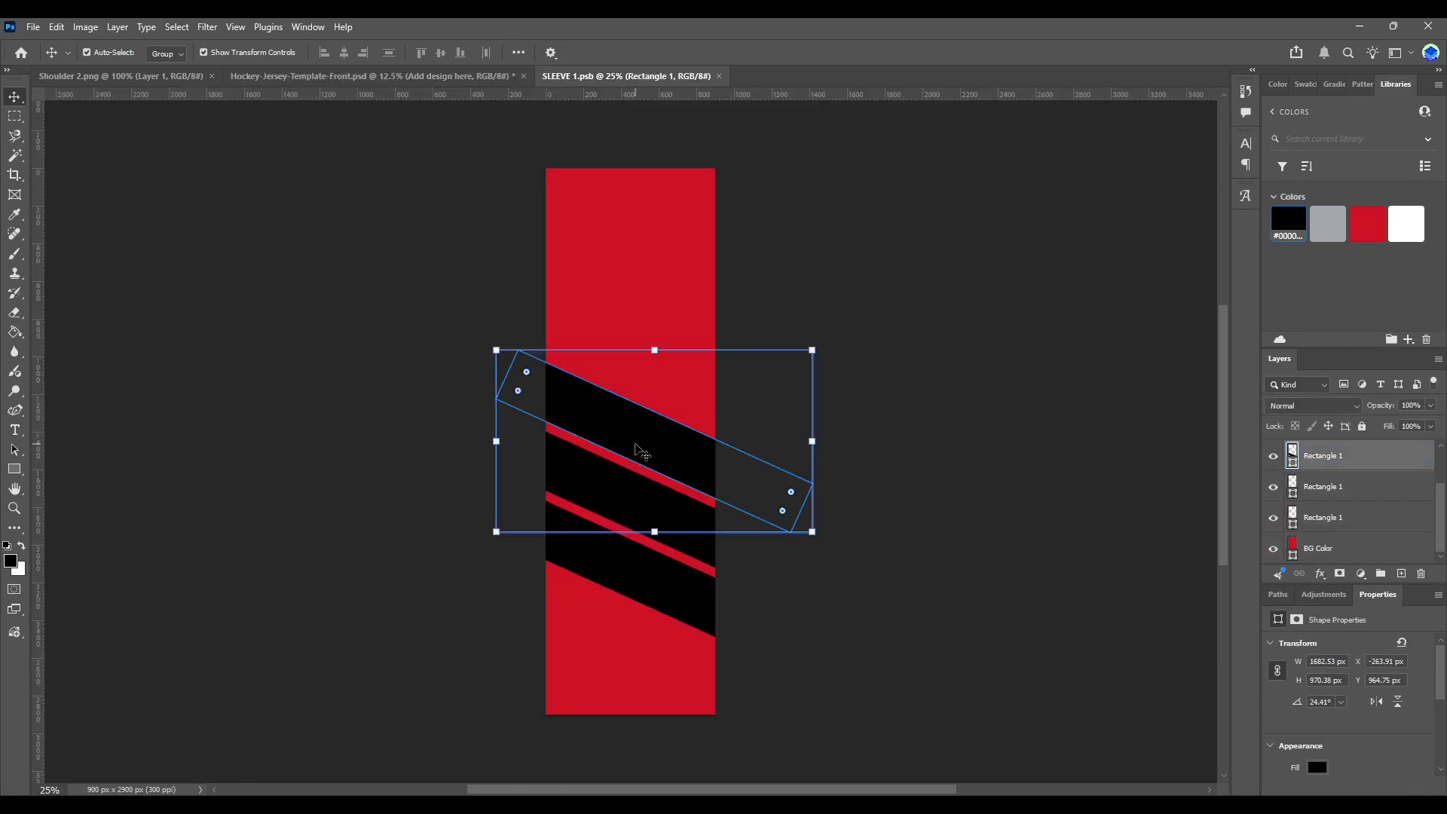
pyautogui.moveTo(640, 451); pyautogui.dragTo(607, 491)
pyautogui.press('Delete')
pyautogui.click(15, 469)
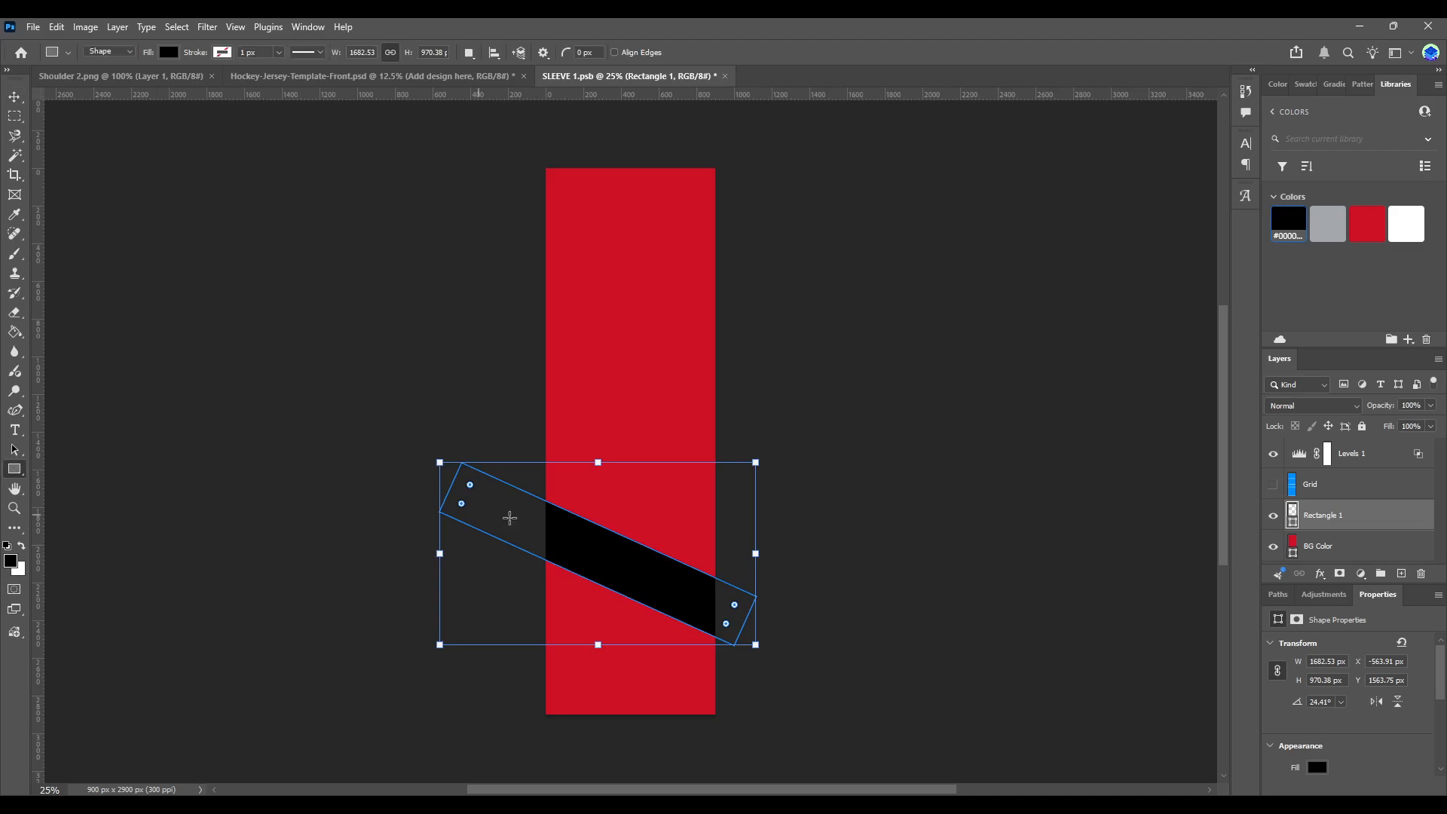
pyautogui.moveTo(631, 593); pyautogui.dragTo(701, 481)
# - Undo back to the original single band and reduce its height to about 129 px from its upper edge
pyautogui.hotkey('ctrl', 'z')
pyautogui.hotkey('ctrl', 'z')
pyautogui.hotkey('ctrl', 'z')
pyautogui.hotkey('ctrl', 'z')
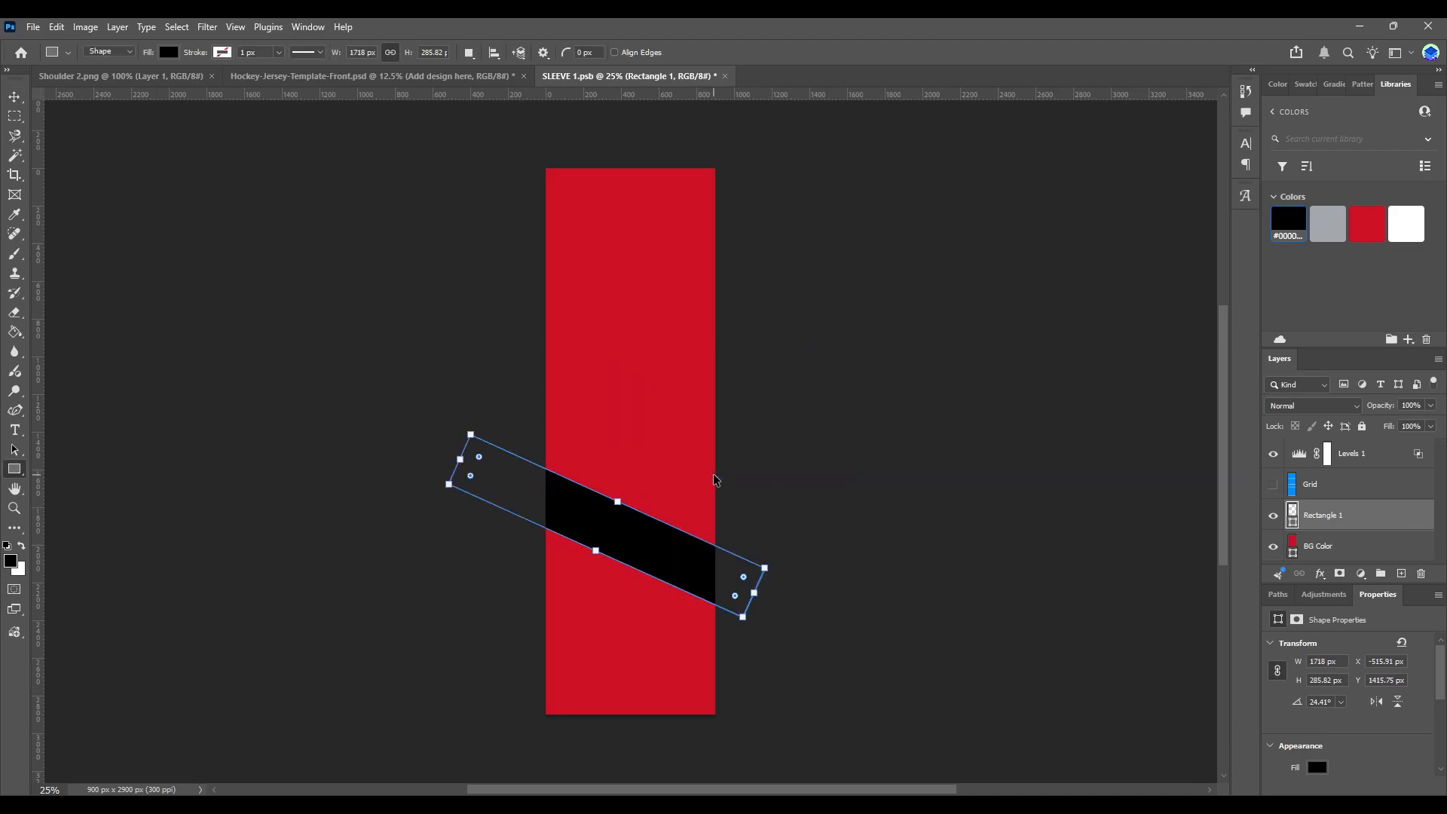
pyautogui.hotkey('ctrl', 'z')
pyautogui.moveTo(661, 410); pyautogui.dragTo(585, 520)
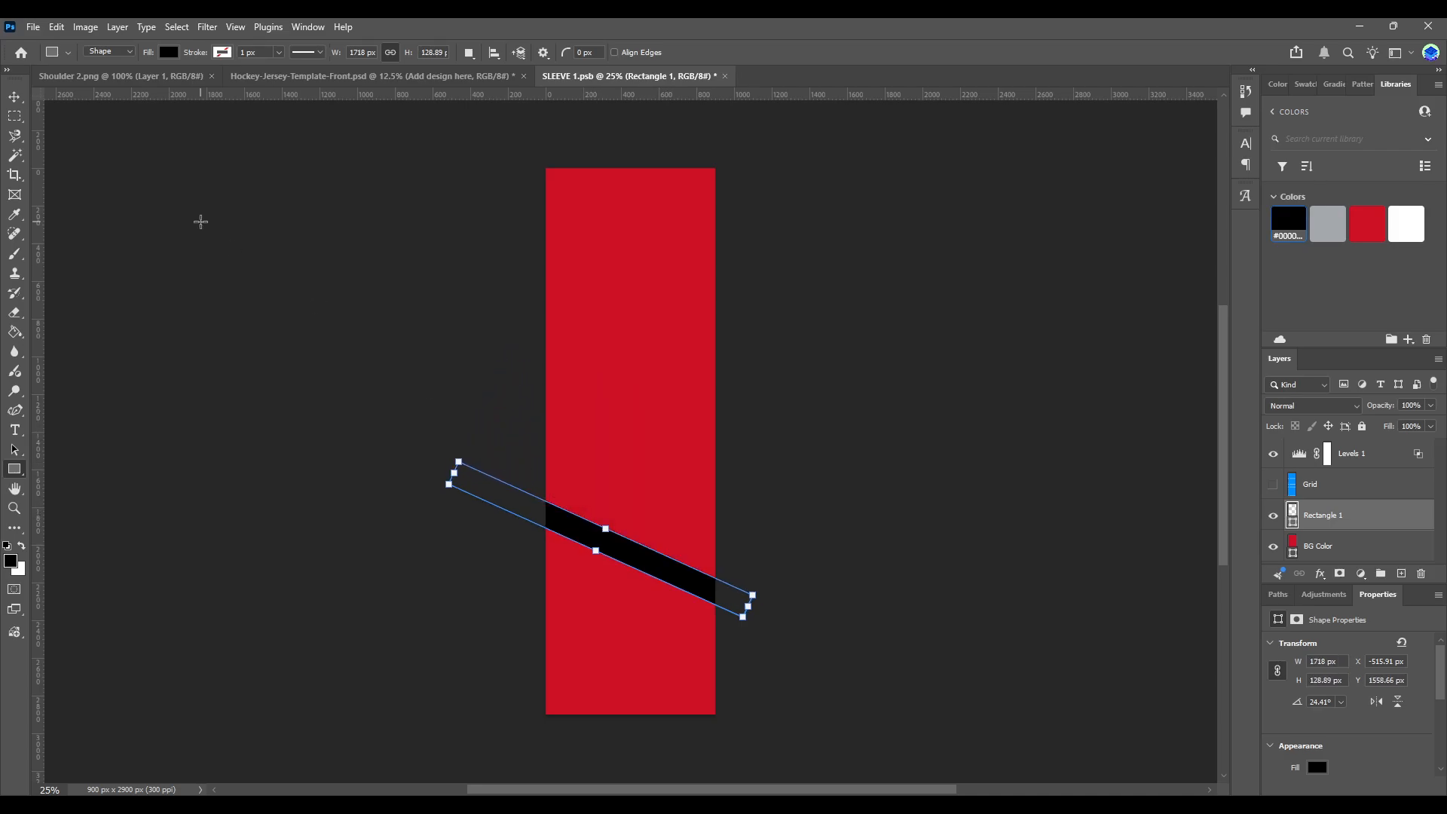
# - Paste two copies of the thin band and stack them above it as parallel stripes with narrow red gaps
pyautogui.click(14, 97)
pyautogui.click(618, 552)
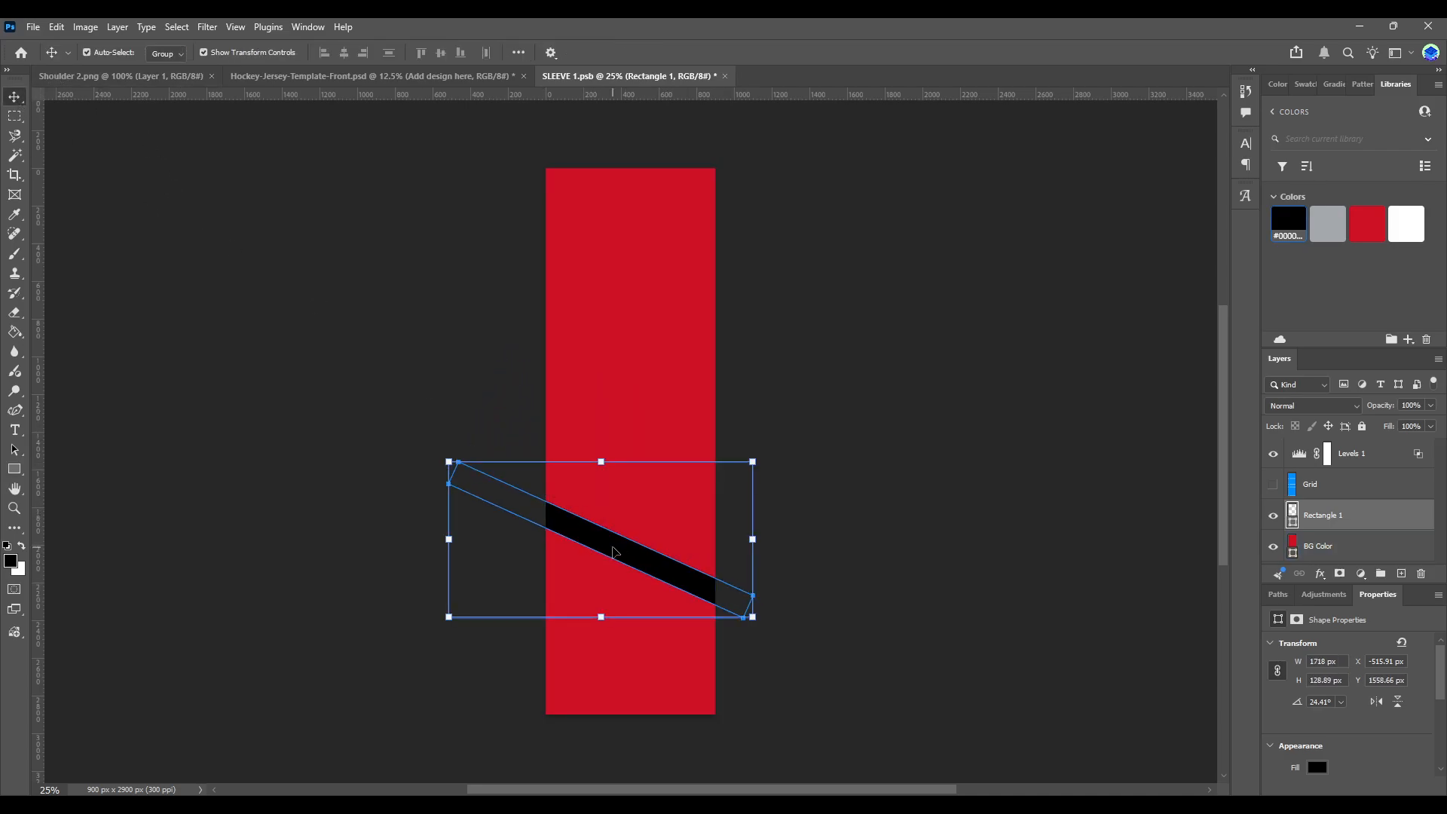
pyautogui.click(15, 469)
pyautogui.hotkey('ctrl', 'v')
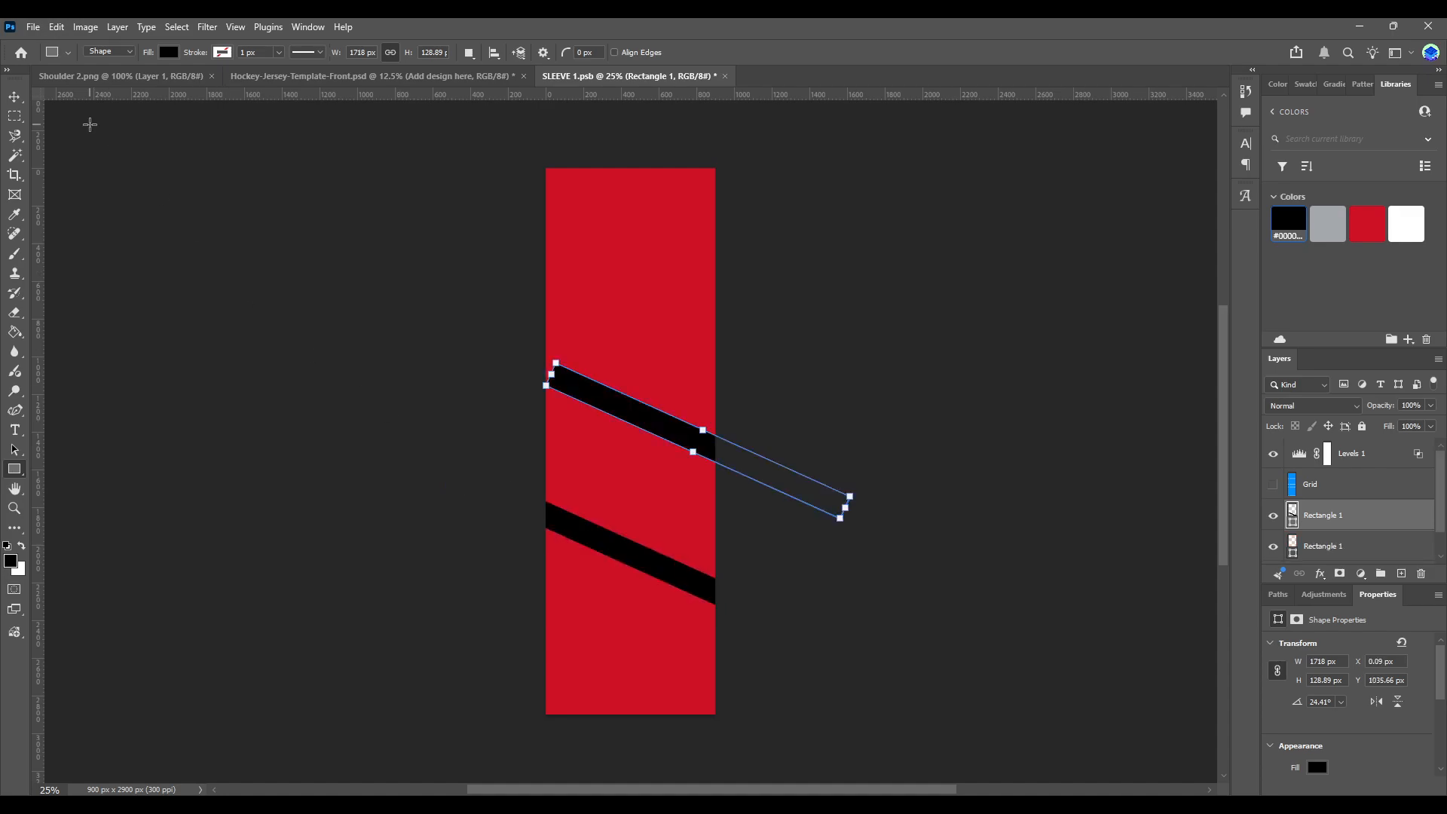
pyautogui.click(18, 101)
pyautogui.moveTo(649, 420); pyautogui.dragTo(549, 480)
pyautogui.hotkey('ctrl', 'v')
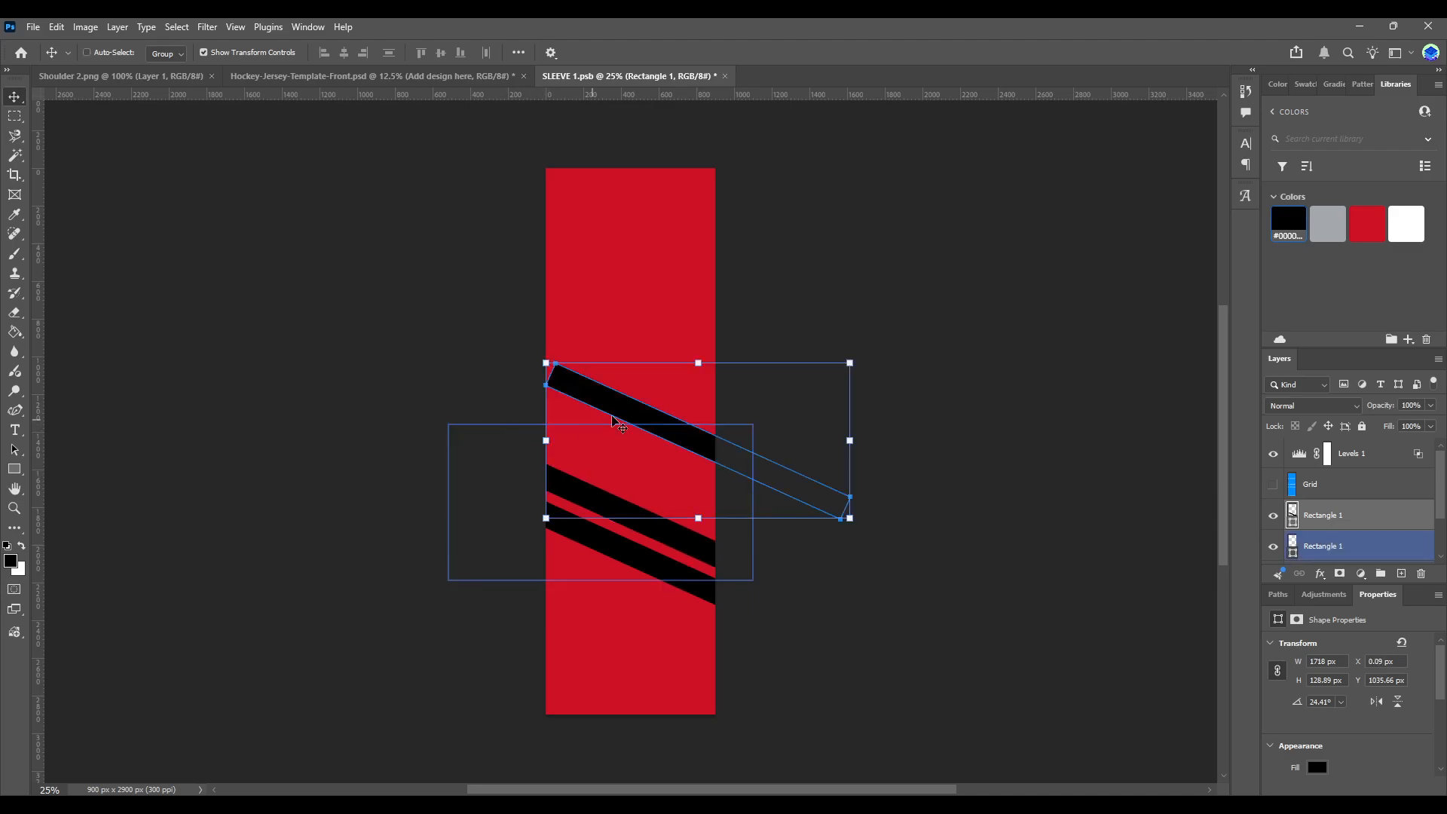
pyautogui.moveTo(618, 414); pyautogui.dragTo(528, 433)
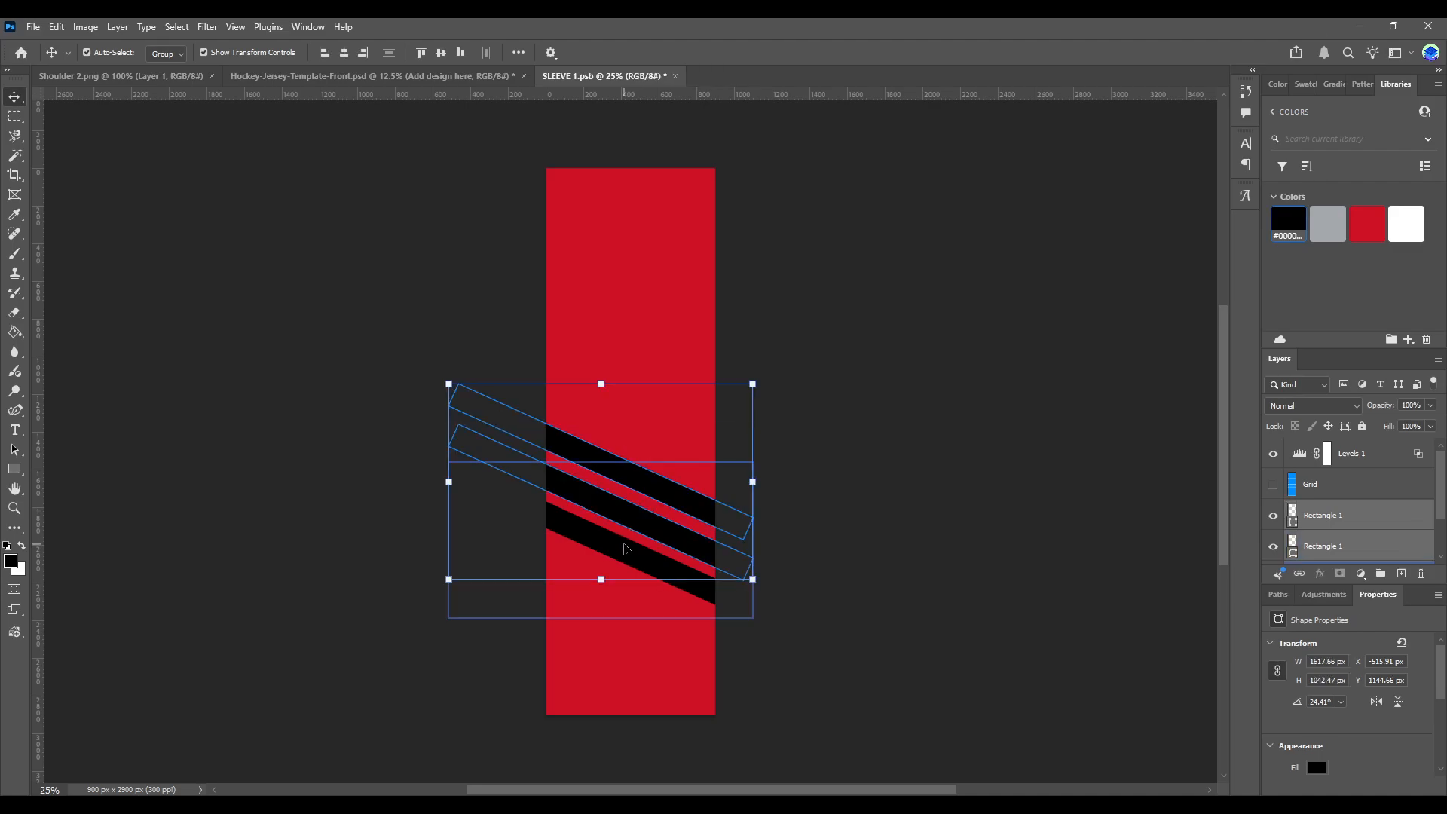
# - Move the three stripes together about 296 px down and slightly left, save, and check the jersey template
pyautogui.moveTo(606, 548); pyautogui.dragTo(603, 610)
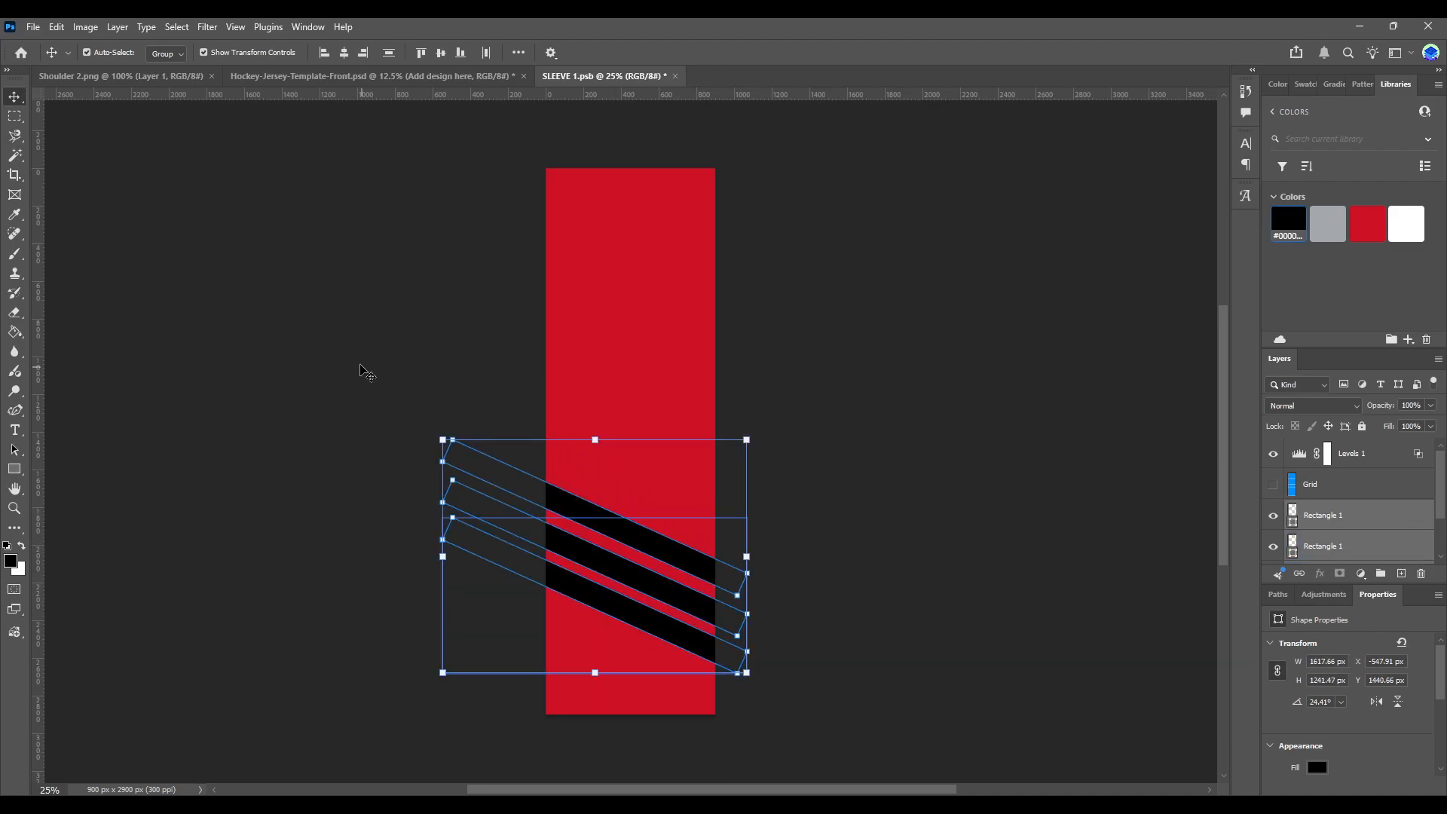
pyautogui.click(365, 354)
pyautogui.hotkey('ctrl', 's')
pyautogui.click(380, 76)
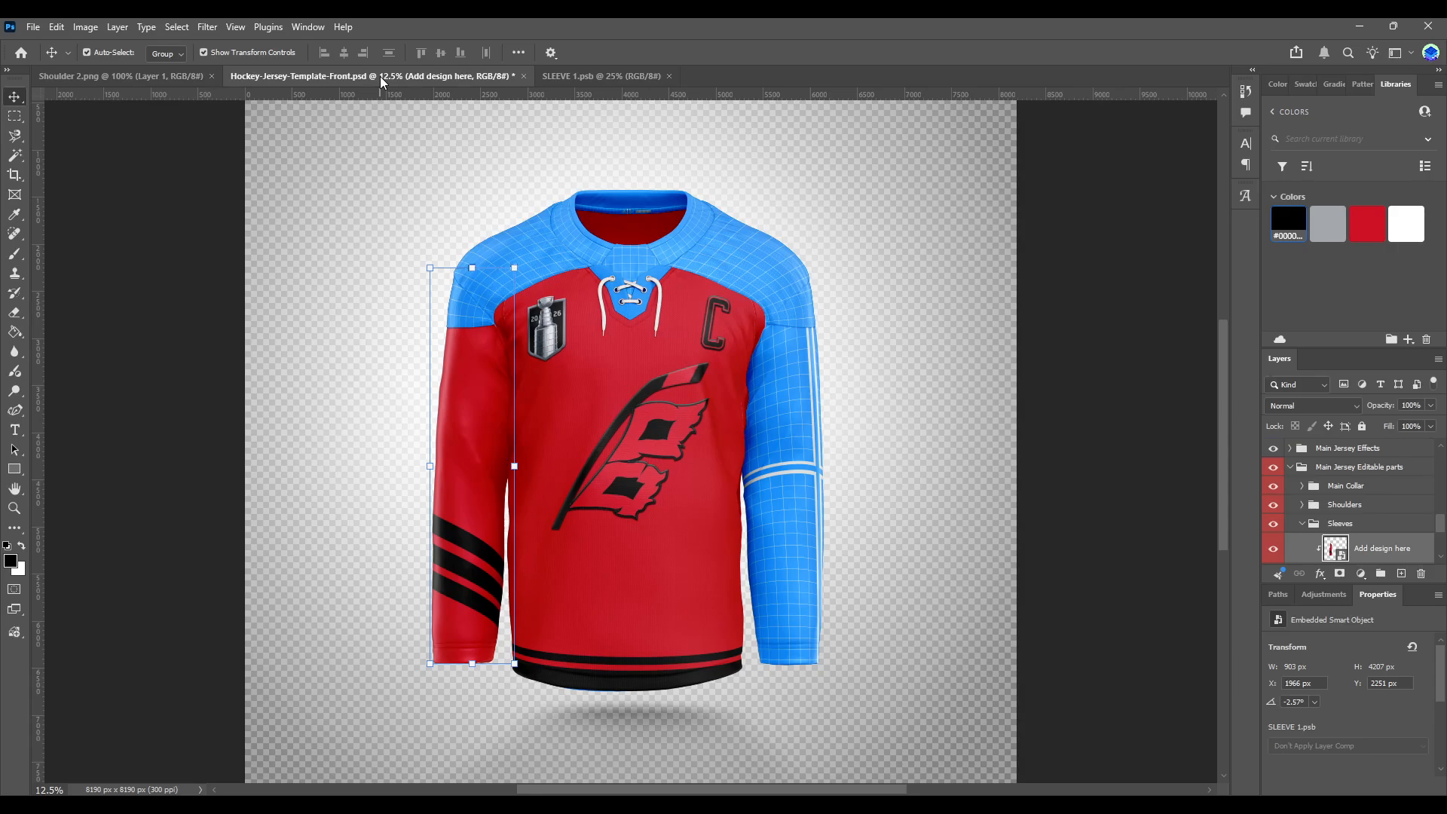
# - Add the number 11 as text near the upper end of the SLEEVE 1 artwork at 130 pt
pyautogui.click(600, 76)
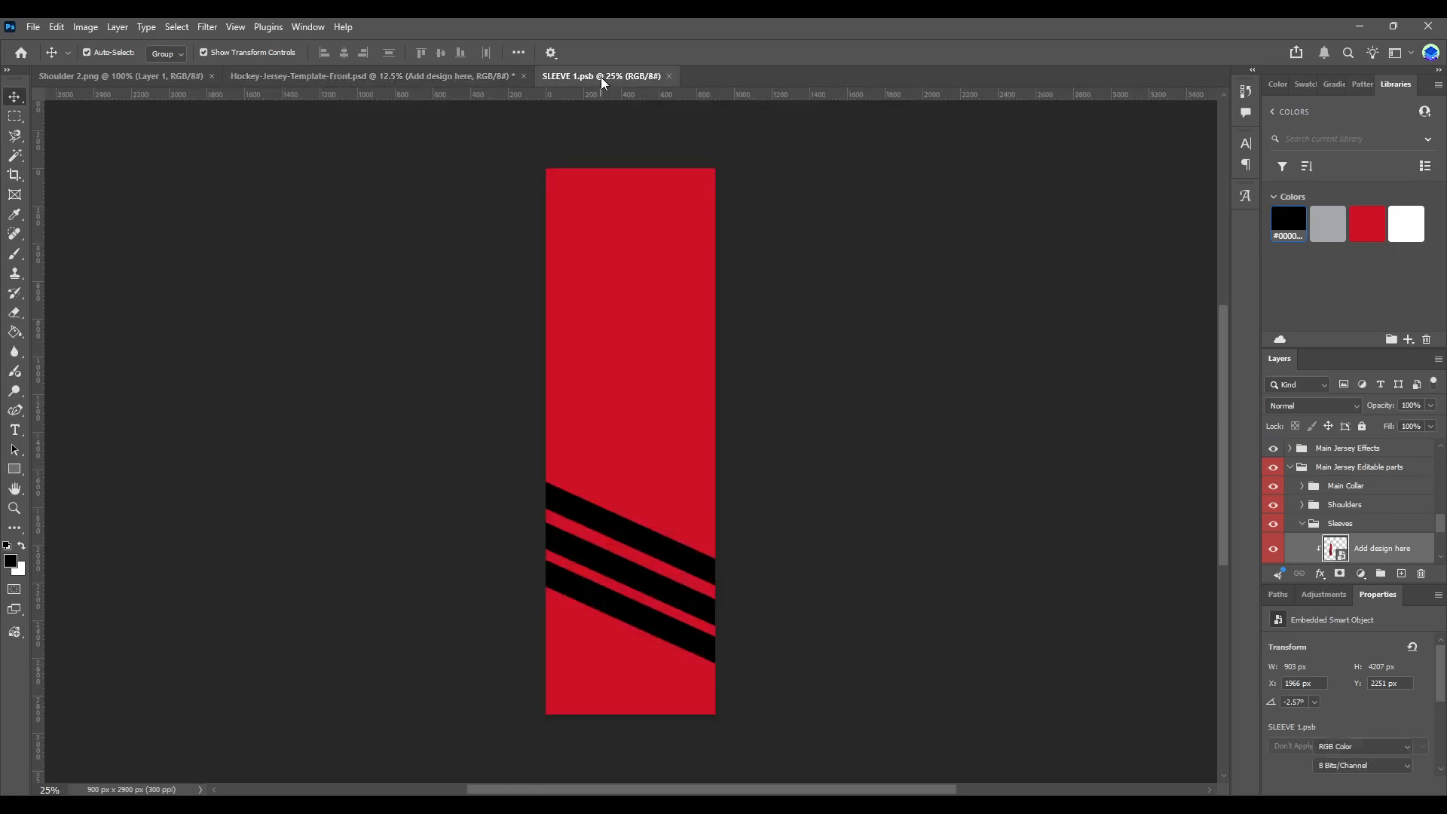
pyautogui.click(14, 430)
pyautogui.moveTo(468, 215); pyautogui.dragTo(897, 428)
pyautogui.write('11')
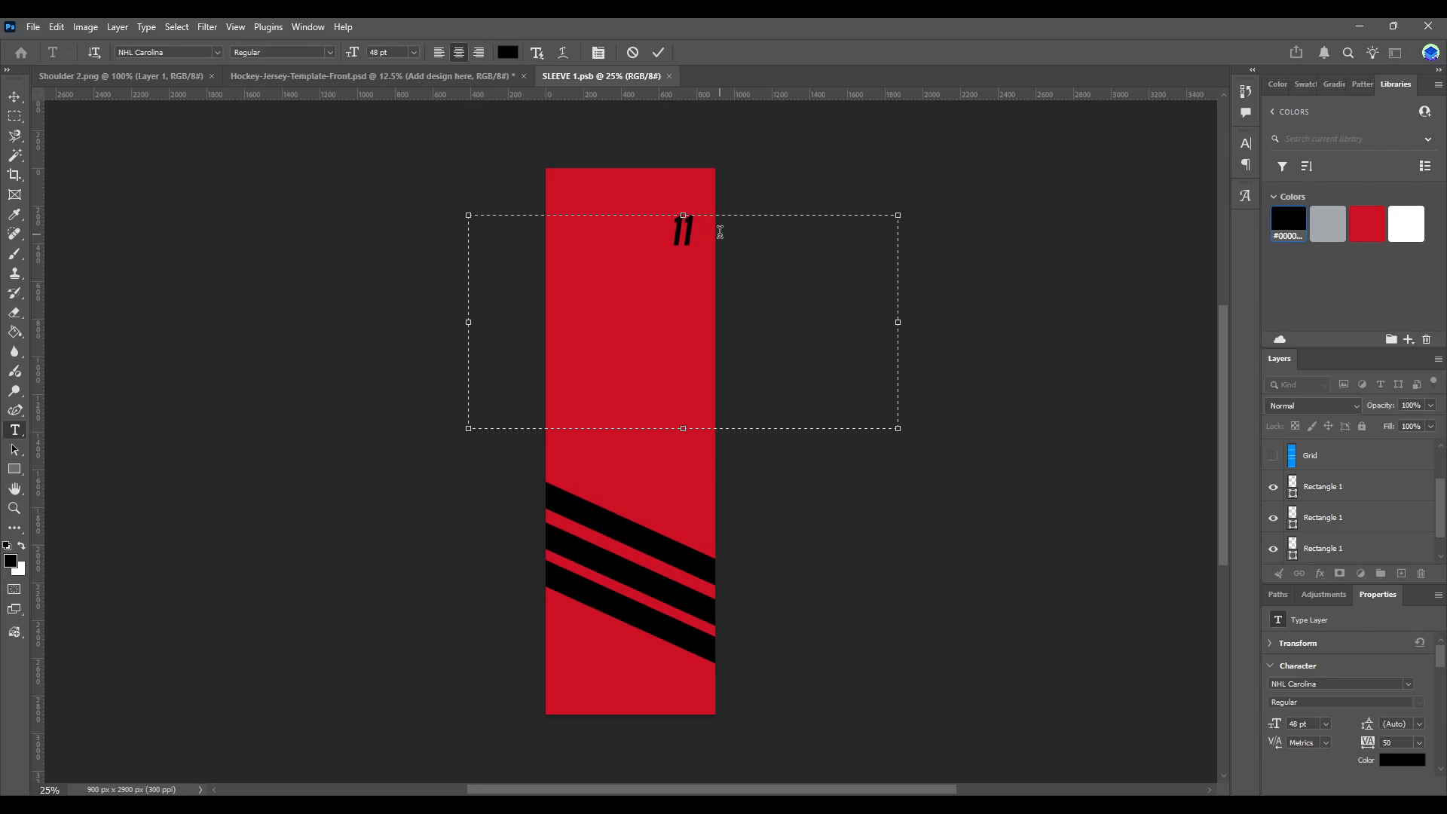
pyautogui.hotkey('ctrl', 'a')
pyautogui.write('130')
pyautogui.press('Return')
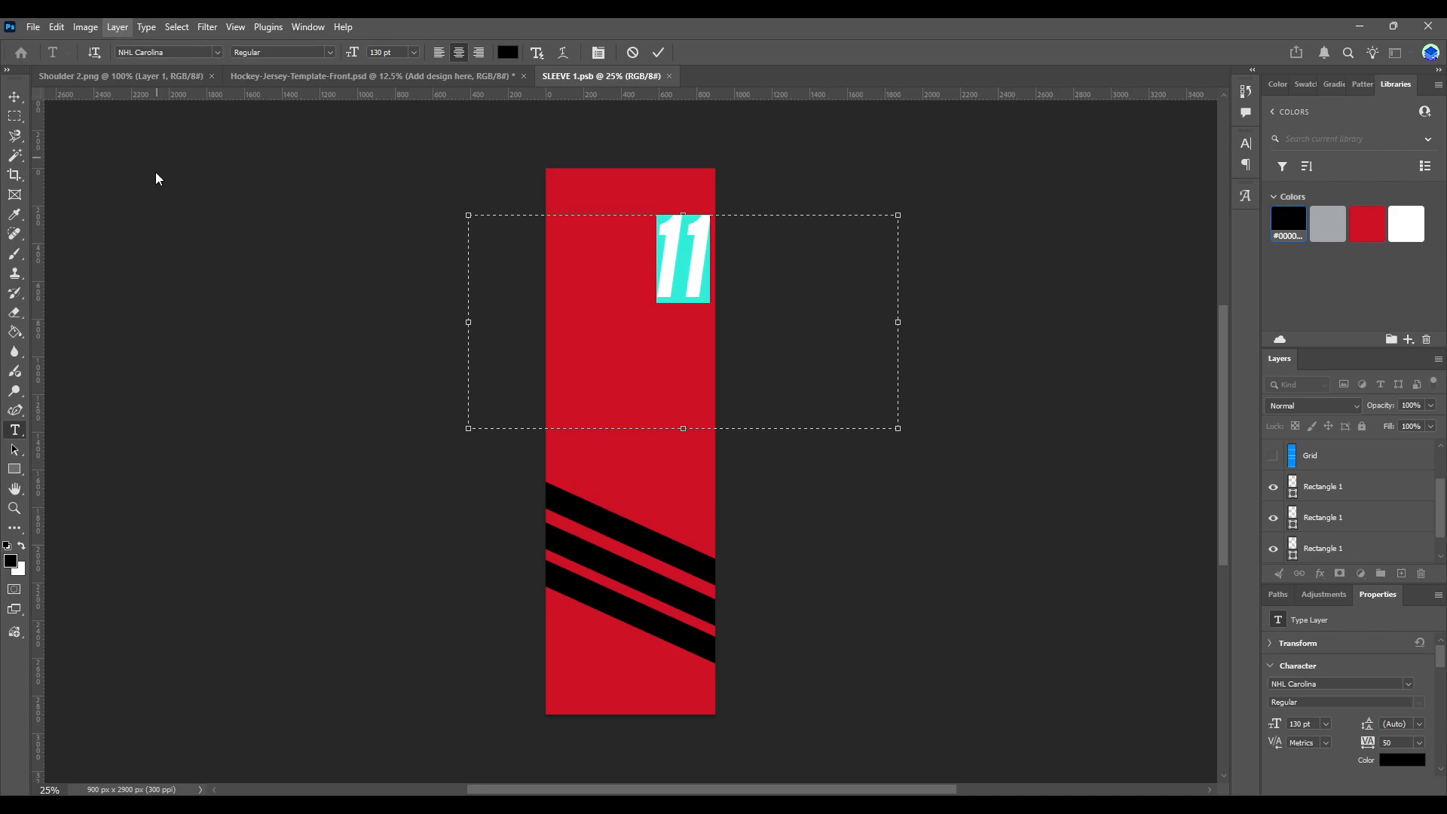
# - Give the number 11 a red Stroke effect around its black digits
pyautogui.click(442, 233)
pyautogui.click(264, 248)
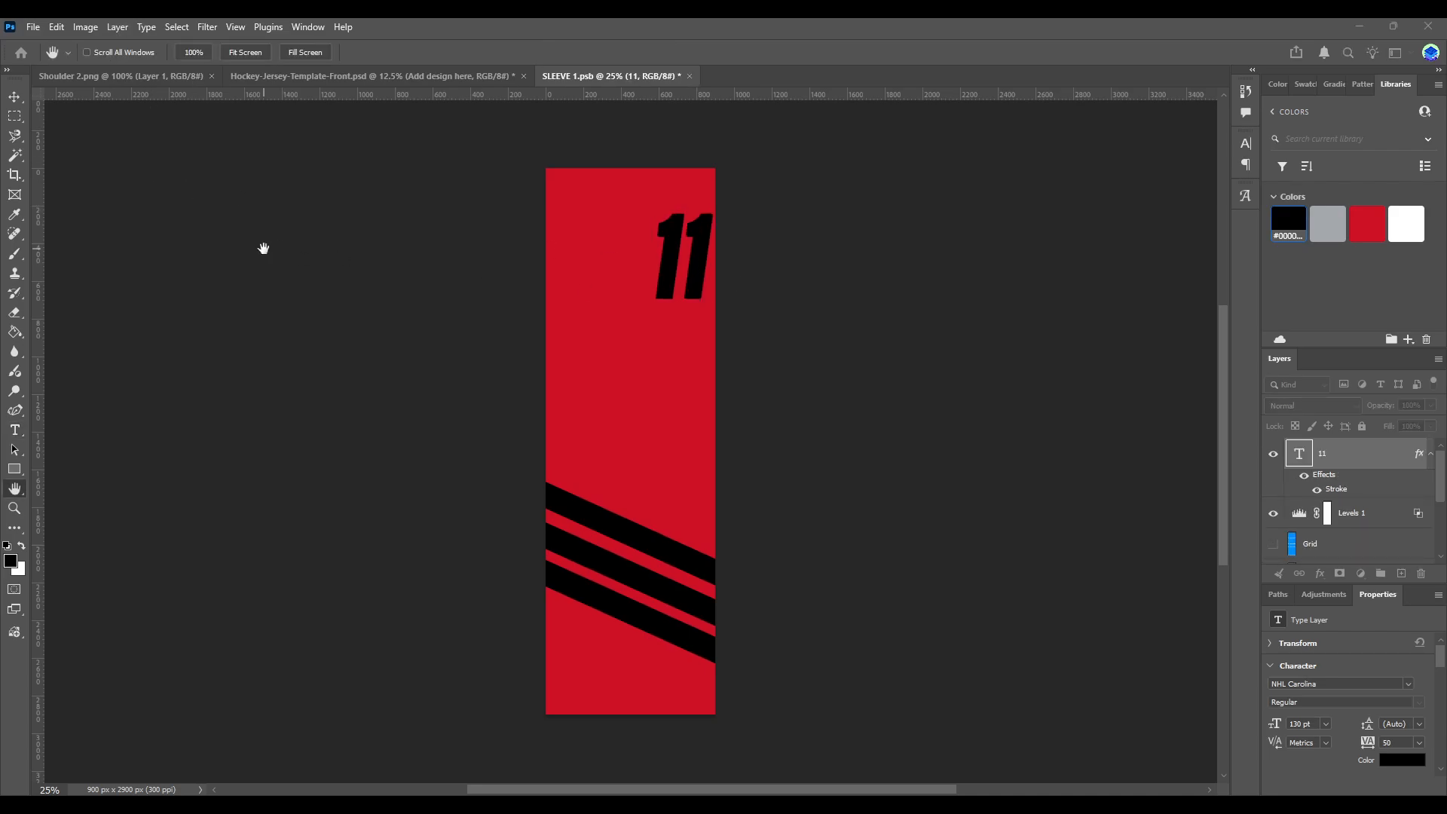
pyautogui.click(267, 479)
pyautogui.click(653, 373)
pyautogui.click(1402, 204)
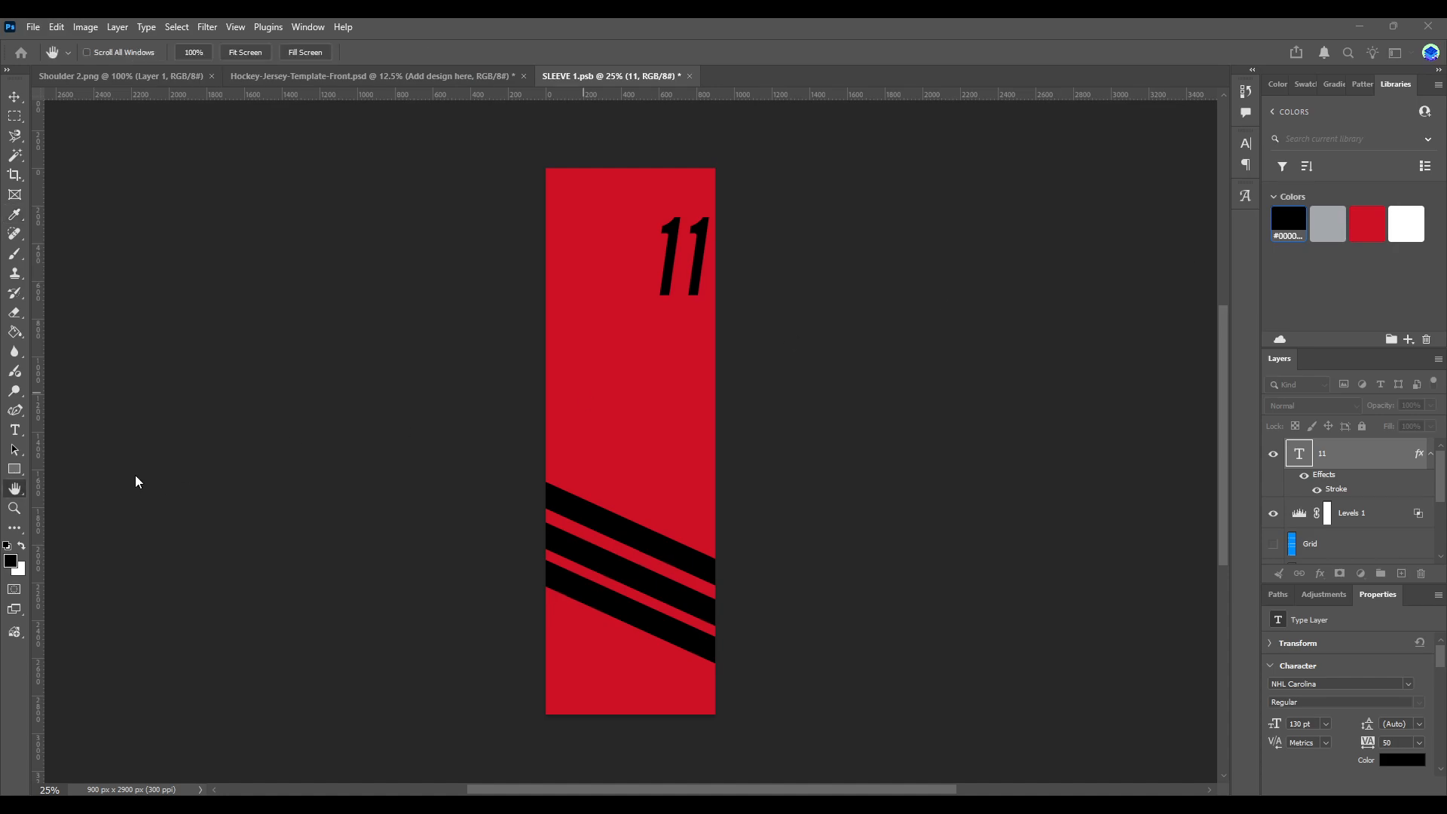
# - Add a second Stroke effect to the number 11 in black, outside the red outline
pyautogui.click(167, 458)
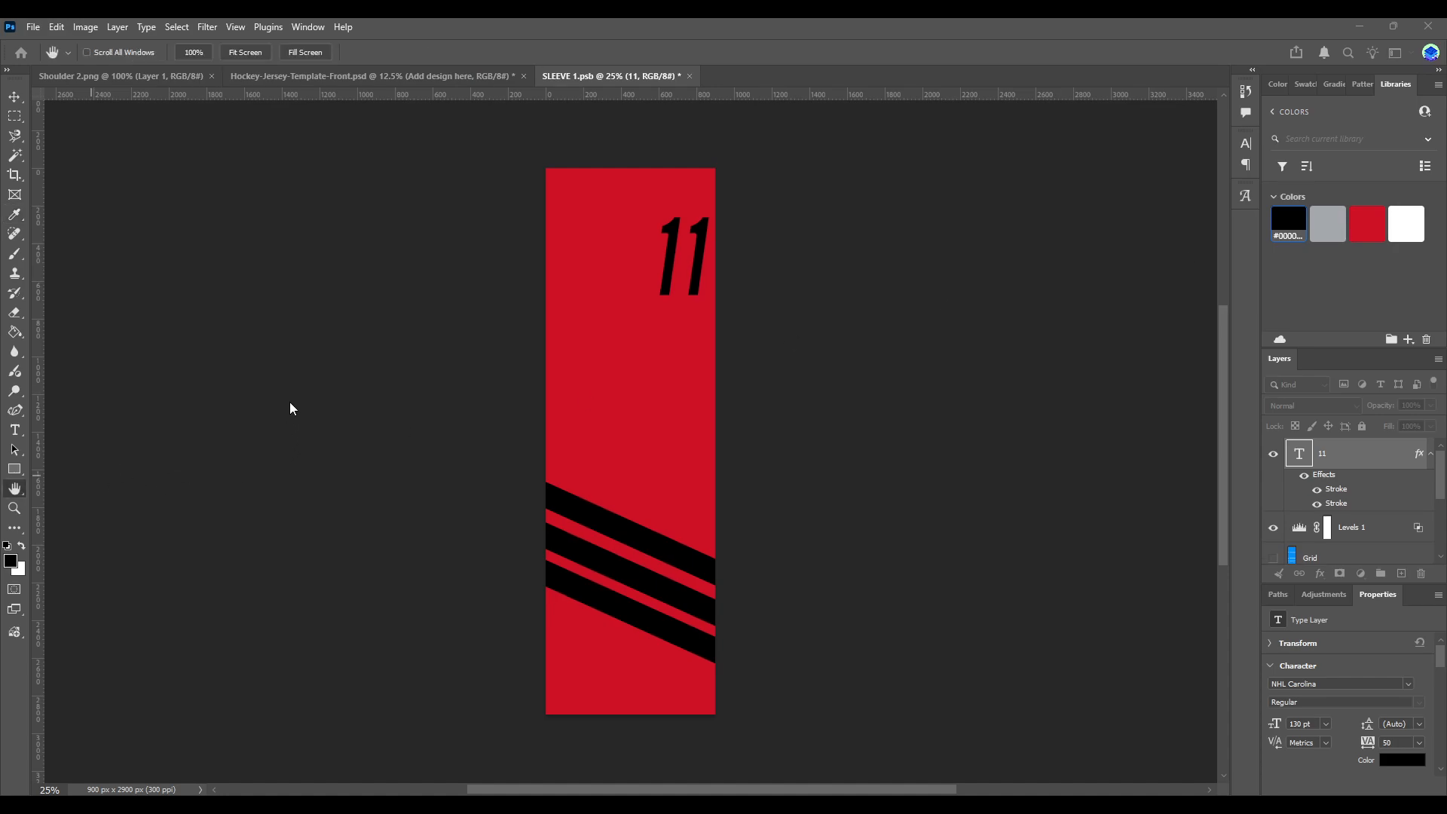
pyautogui.click(245, 498)
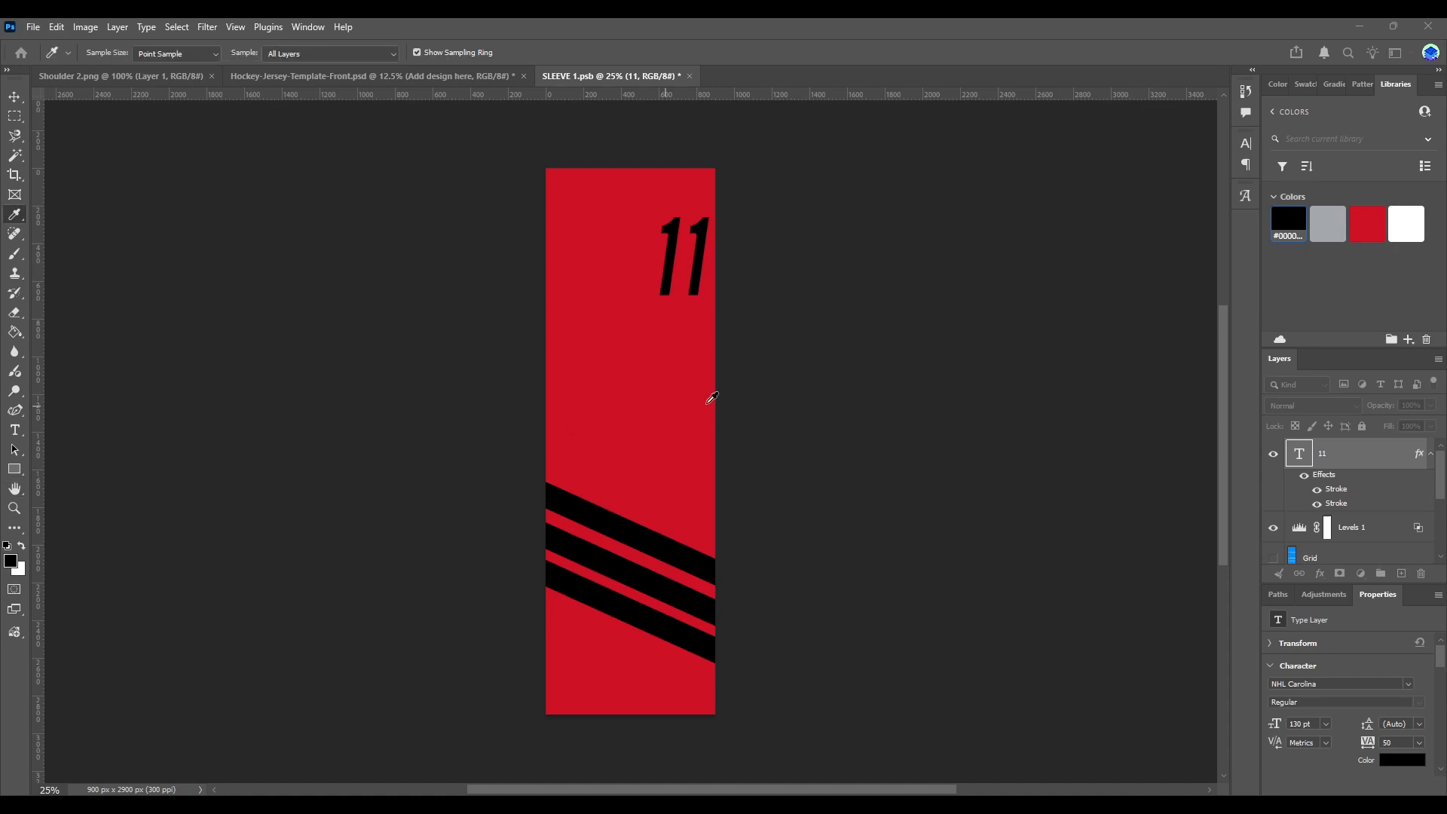
pyautogui.click(894, 561)
pyautogui.click(1374, 220)
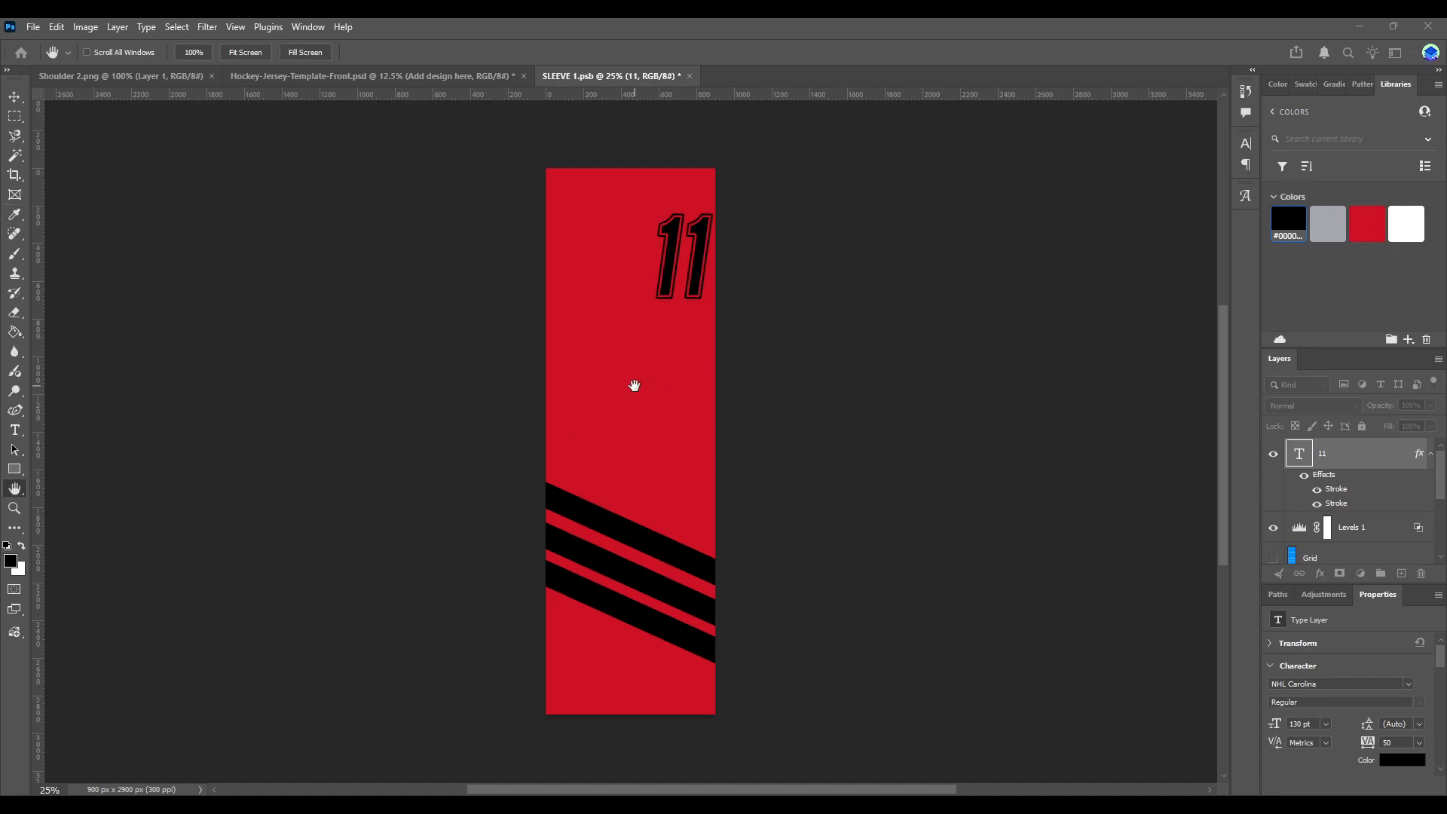
# - Move the number 11 down onto the sleeve's left border so it is partly cut off, save, and check the jersey
pyautogui.click(14, 96)
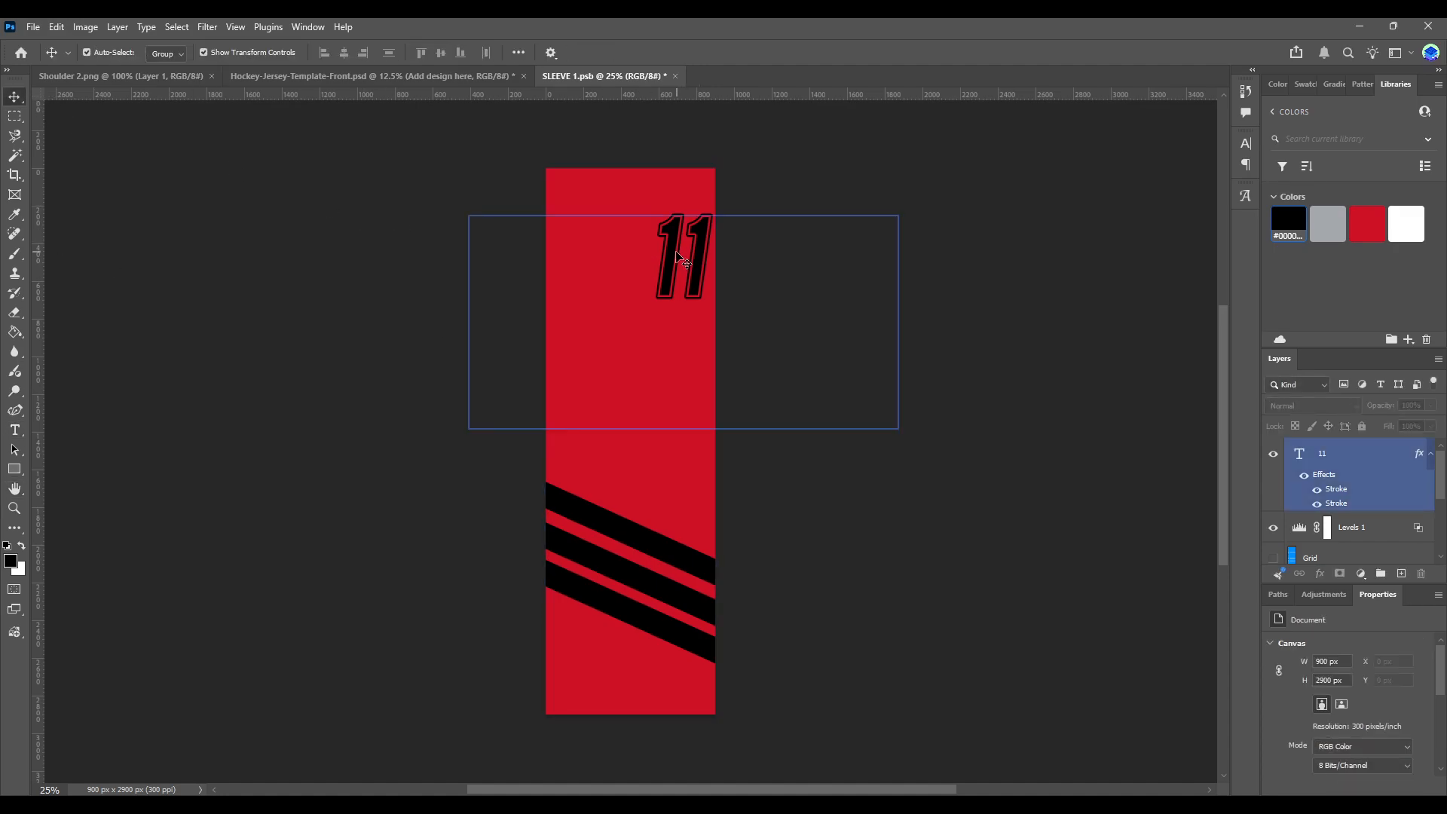
pyautogui.moveTo(661, 258); pyautogui.dragTo(544, 327)
pyautogui.click(423, 207)
pyautogui.hotkey('ctrl', 's')
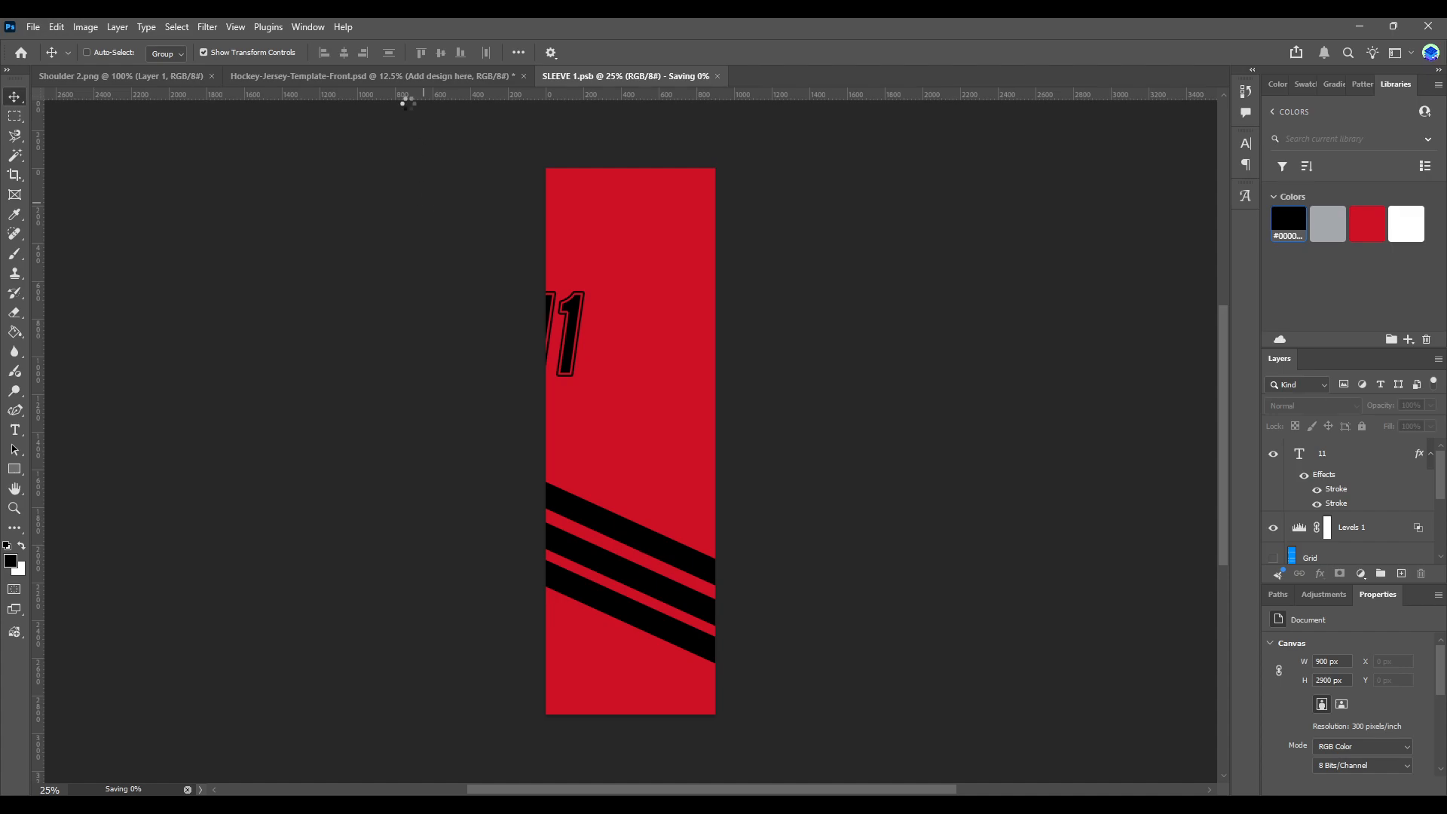
pyautogui.click(397, 76)
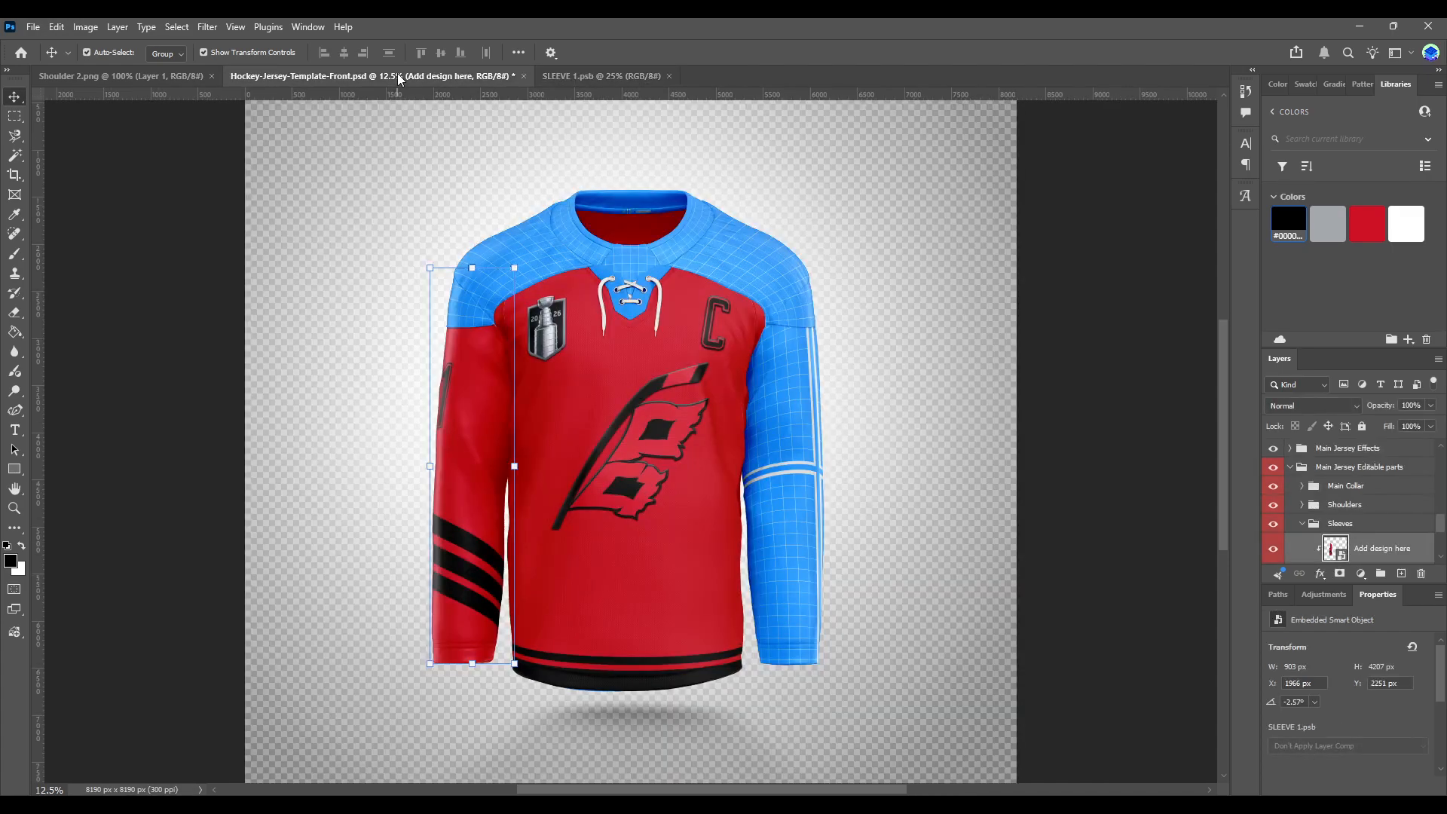
# - In the SLEEVE 1 artwork, move the 11 text layer below the Grid layer, directly above the stripe layers
pyautogui.click(612, 74)
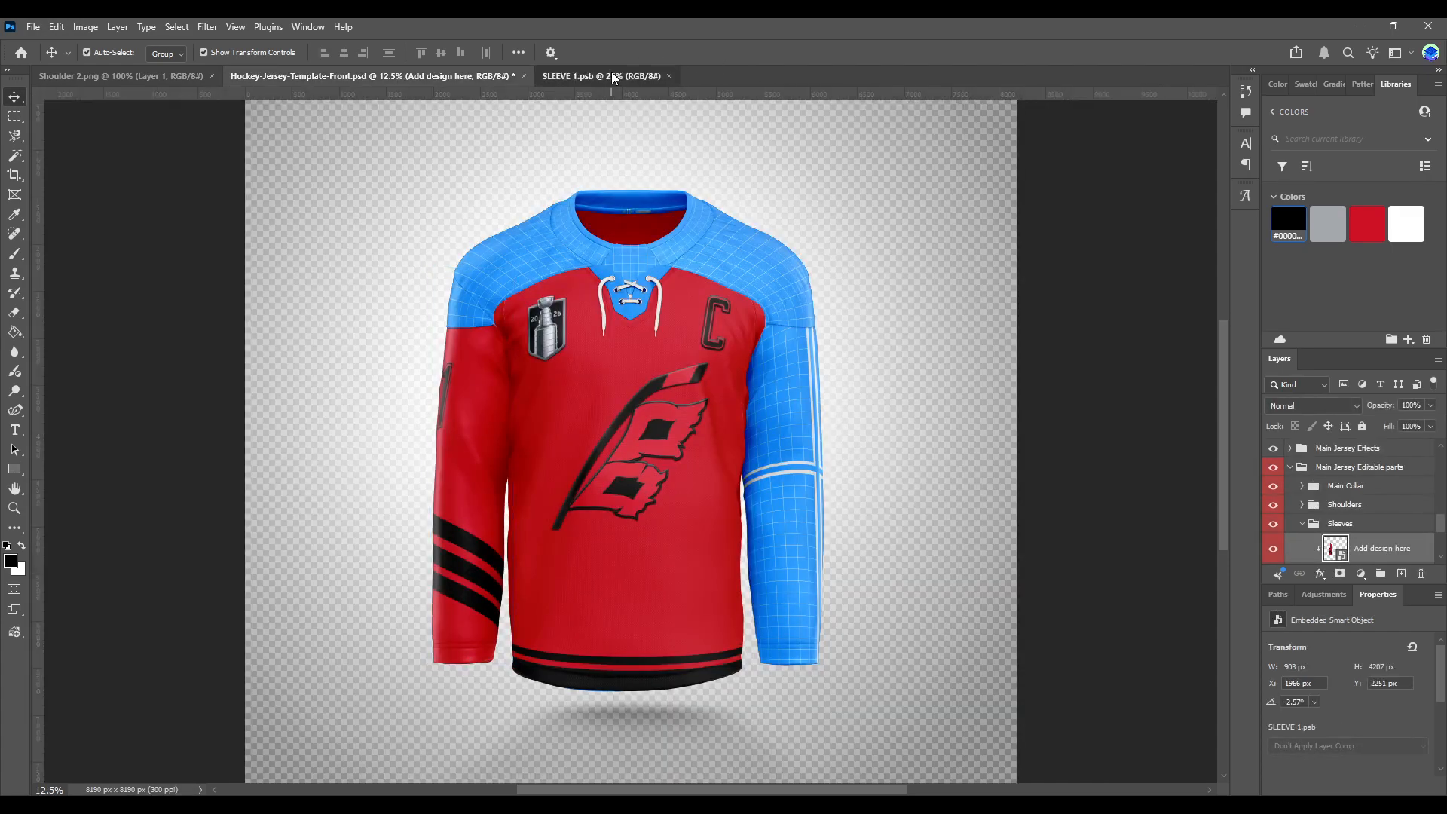
pyautogui.scroll(2, 1368, 505)
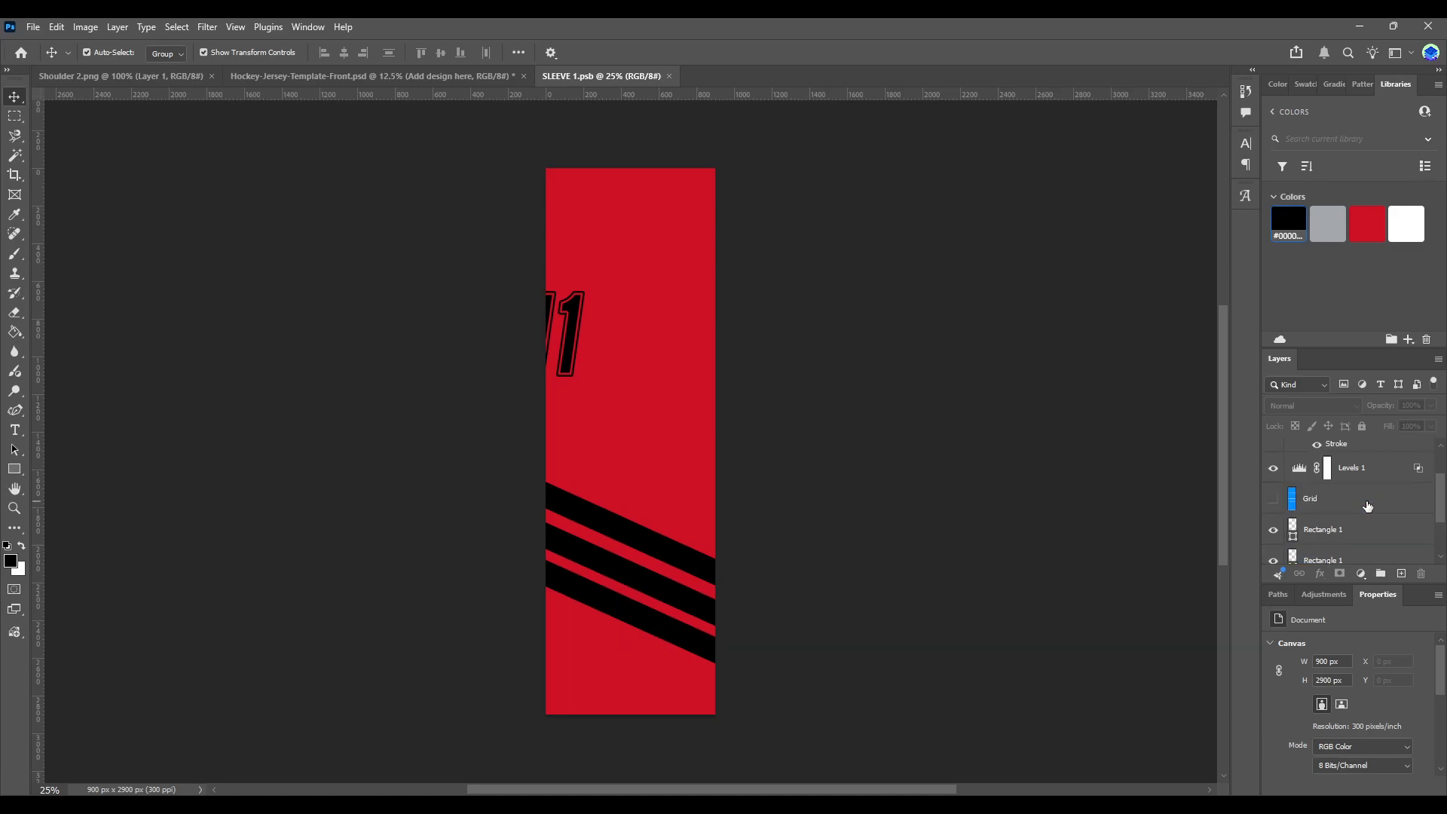
pyautogui.moveTo(1366, 520)
pyautogui.mouseDown()
pyautogui.moveTo(1379, 564)
pyautogui.moveTo(1348, 500)
pyautogui.mouseUp()
# - Select the number 11 with the three stripes, move them 160 px down, save, and check the jersey template
pyautogui.scroll(-2, 1385, 503)
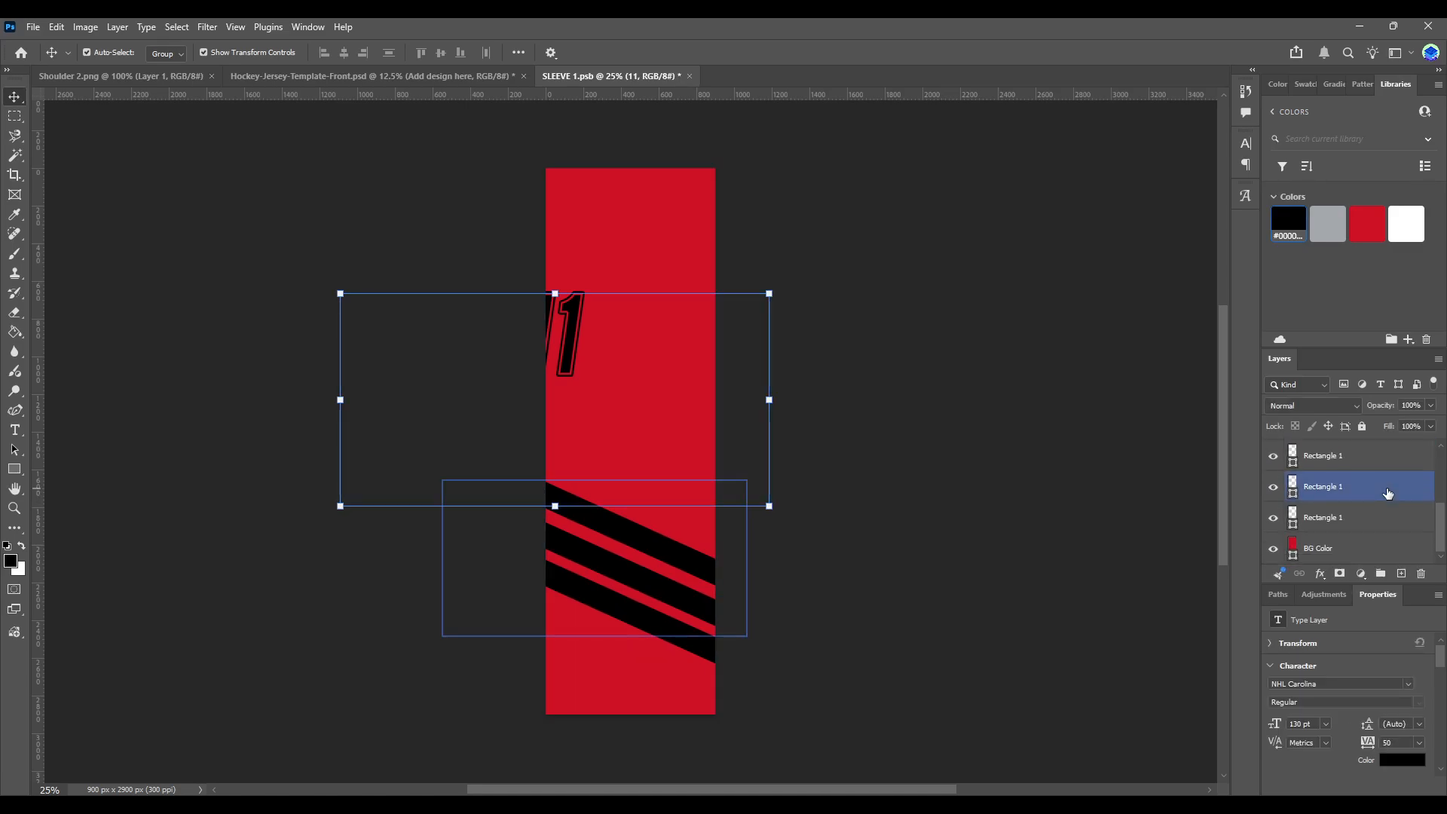
pyautogui.keyDown('shift'); pyautogui.click(1382, 517); pyautogui.keyUp('shift')
pyautogui.moveTo(587, 602); pyautogui.dragTo(587, 628)
pyautogui.hotkey('ctrl', 's')
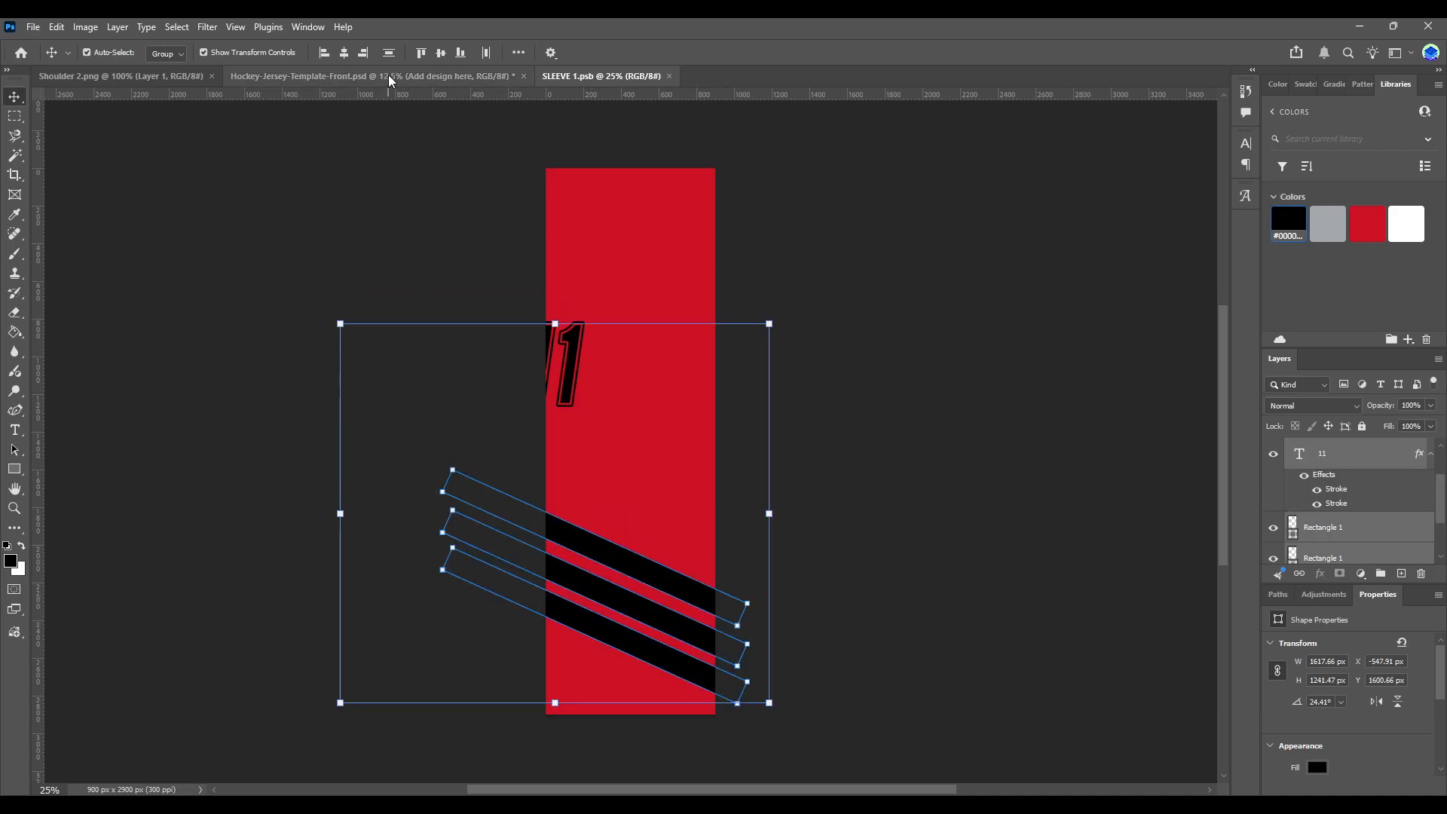
pyautogui.click(390, 79)
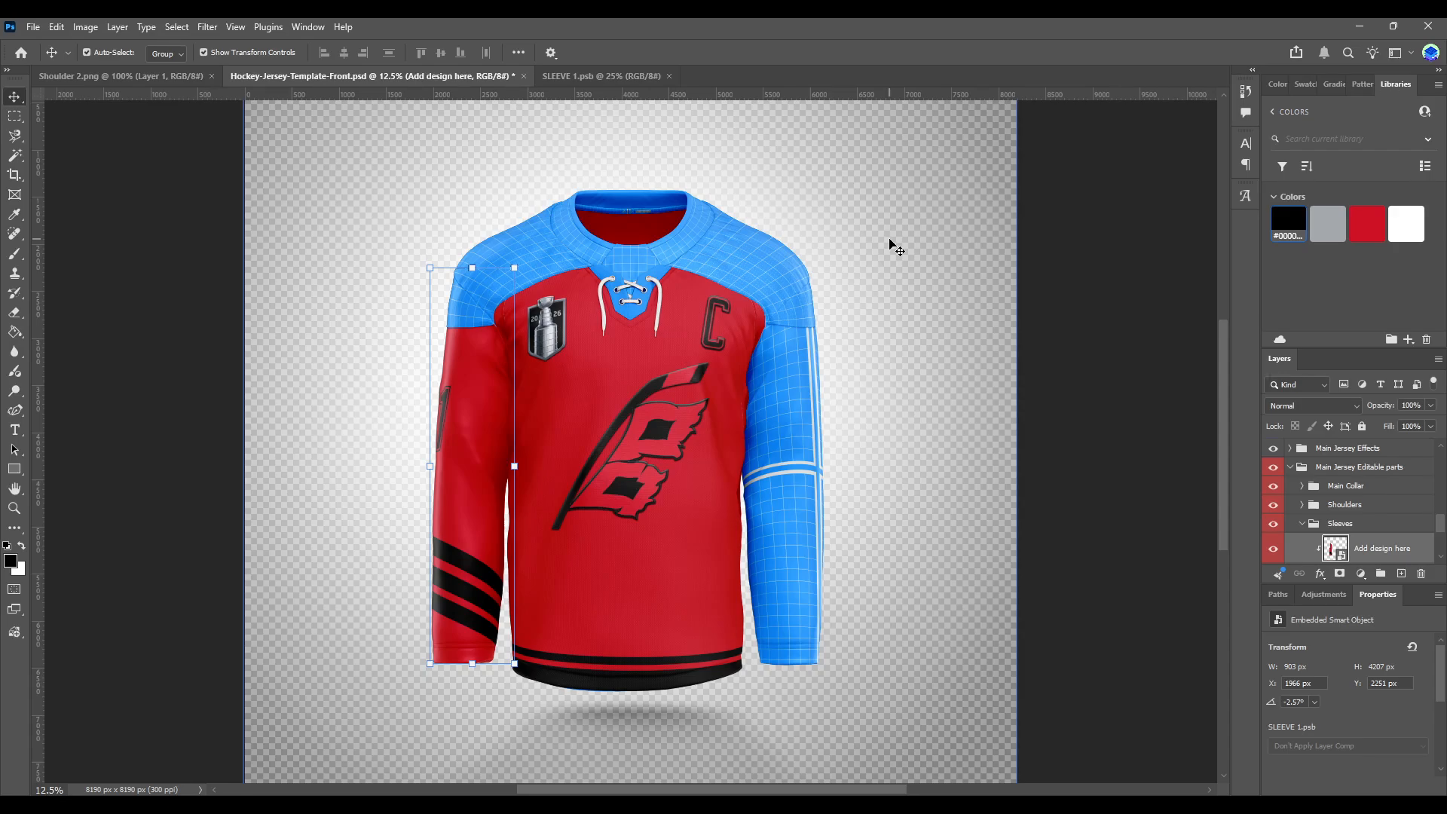
# - From the jersey template, open the other sleeve's smart object, SLEEVE 2.psb
pyautogui.click(580, 74)
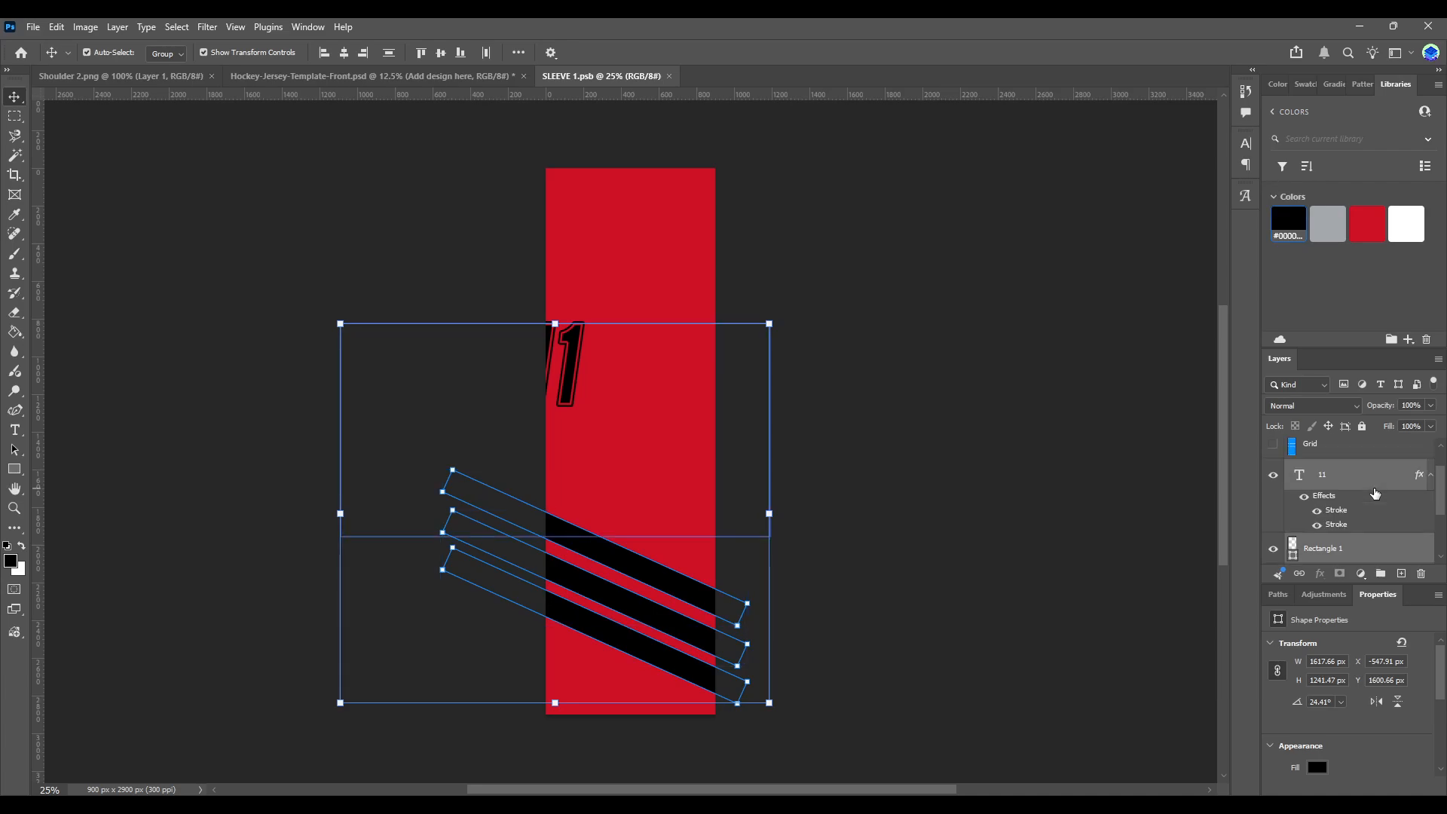
pyautogui.click(369, 75)
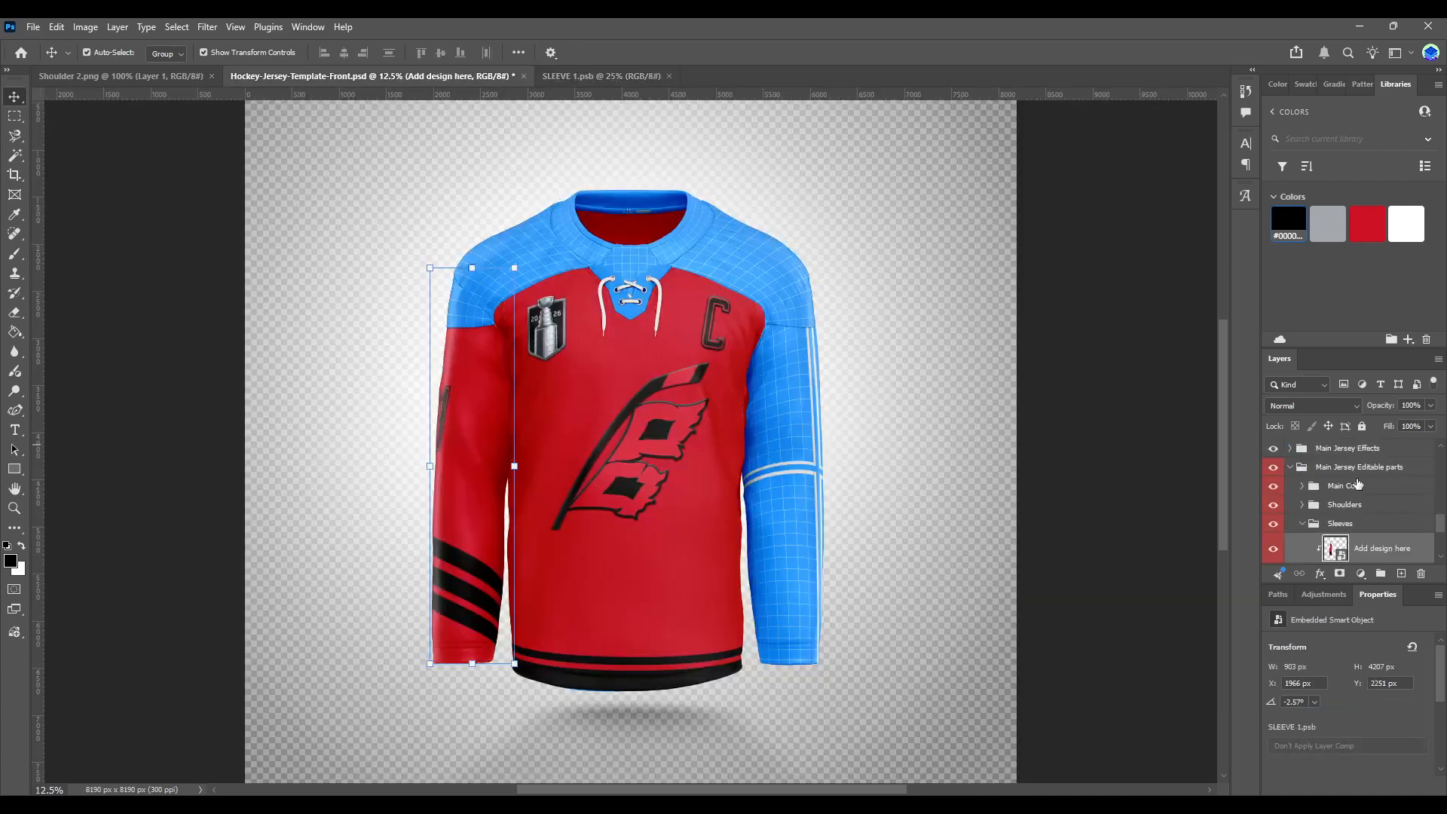
pyautogui.doubleClick(1335, 499)
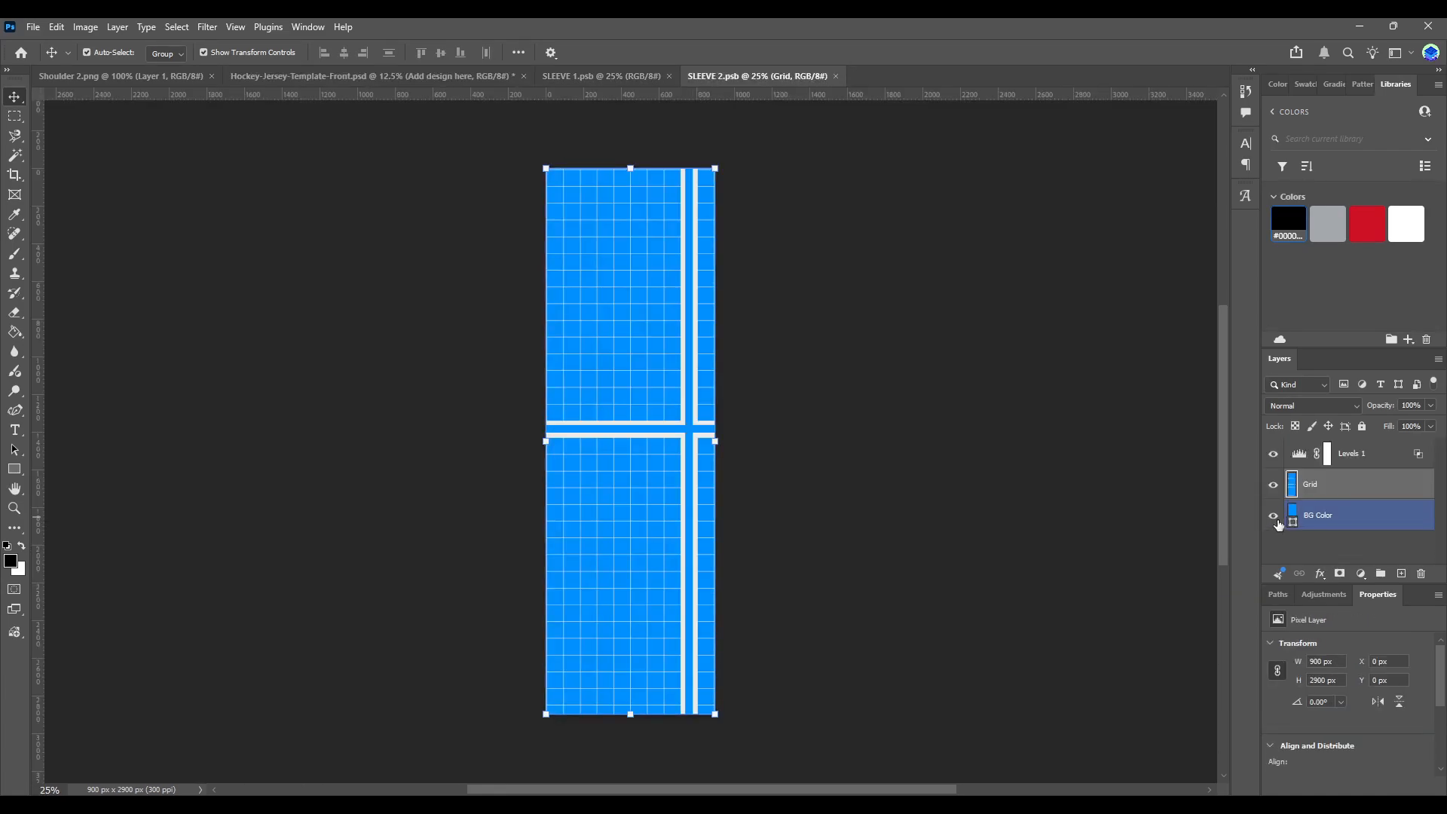
# - In the SLEEVE 2 artwork, hide the Grid layer and fill the BG Color layer with the library's red
pyautogui.click(1292, 506)
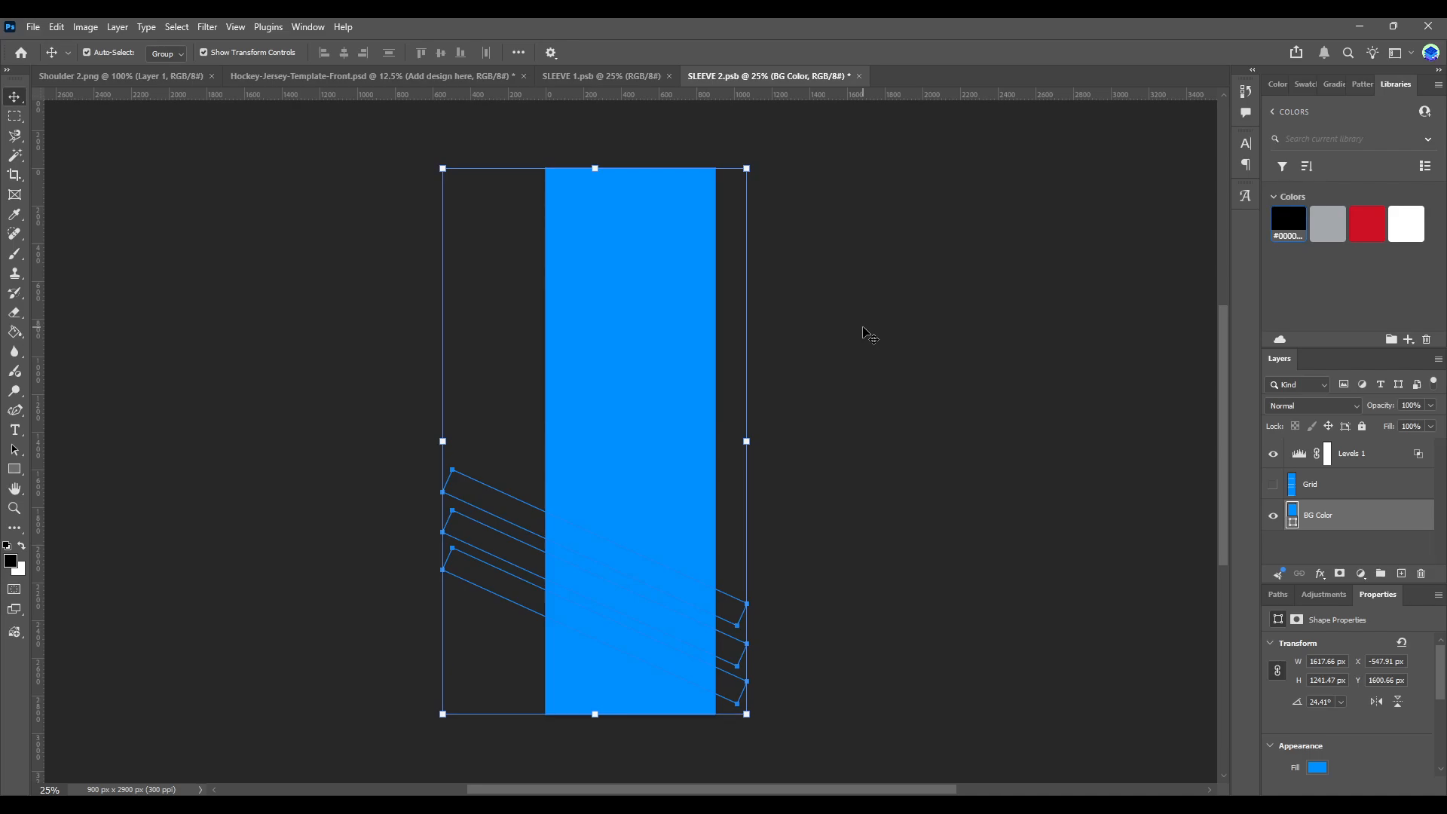
pyautogui.click(1376, 223)
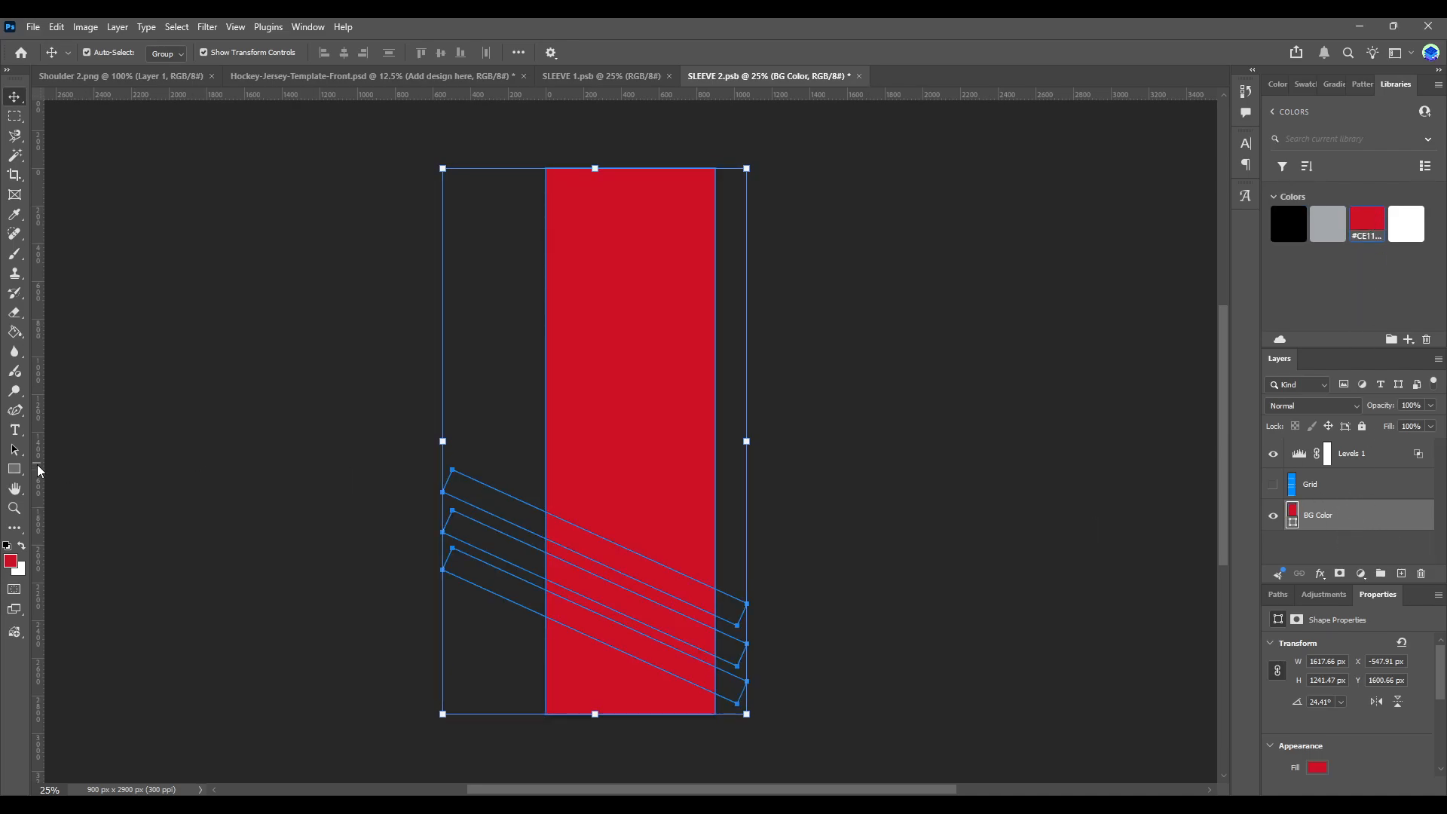
pyautogui.press('u')
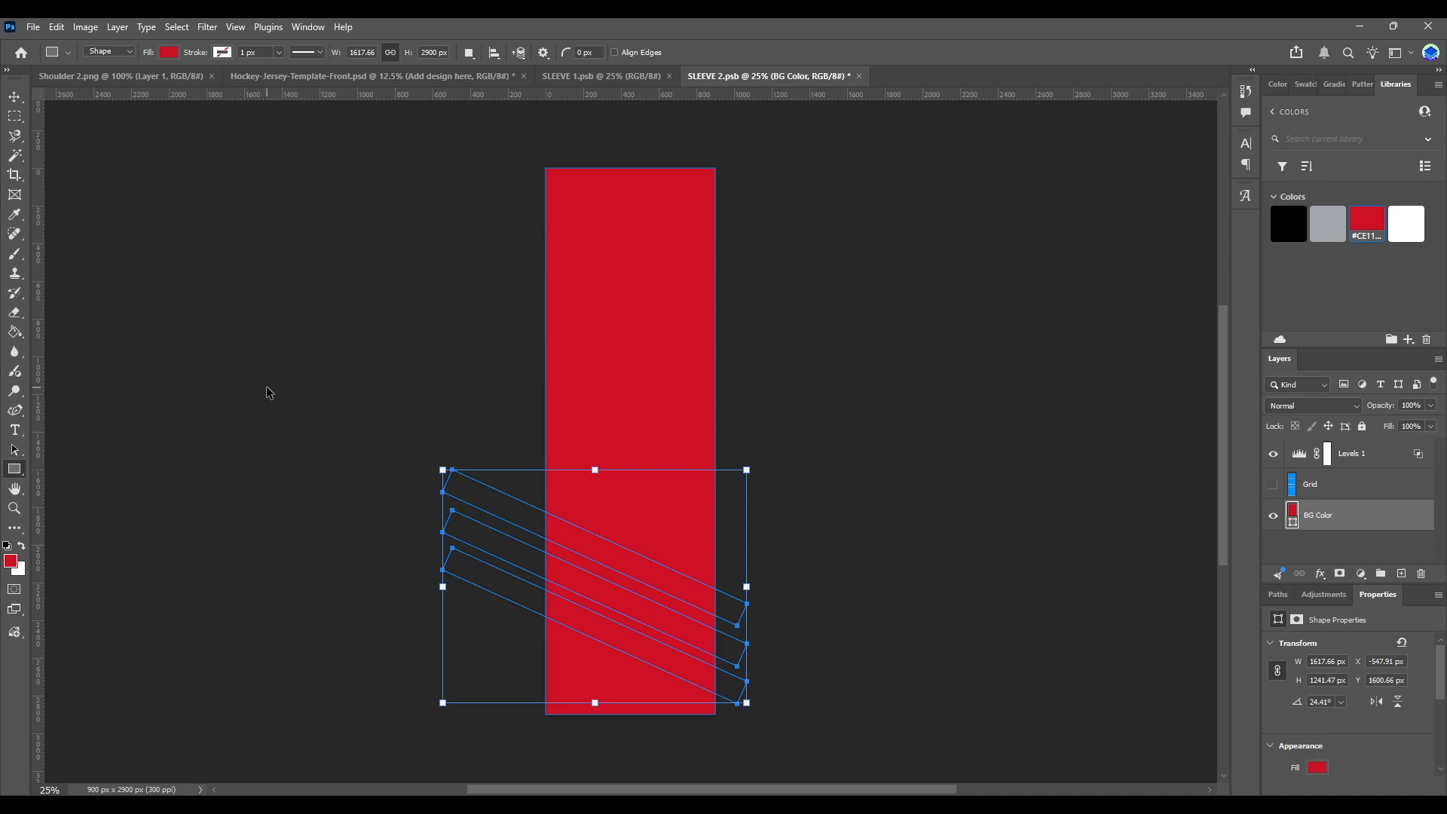
pyautogui.hotkey('ctrl', 'z')
pyautogui.click(1366, 225)
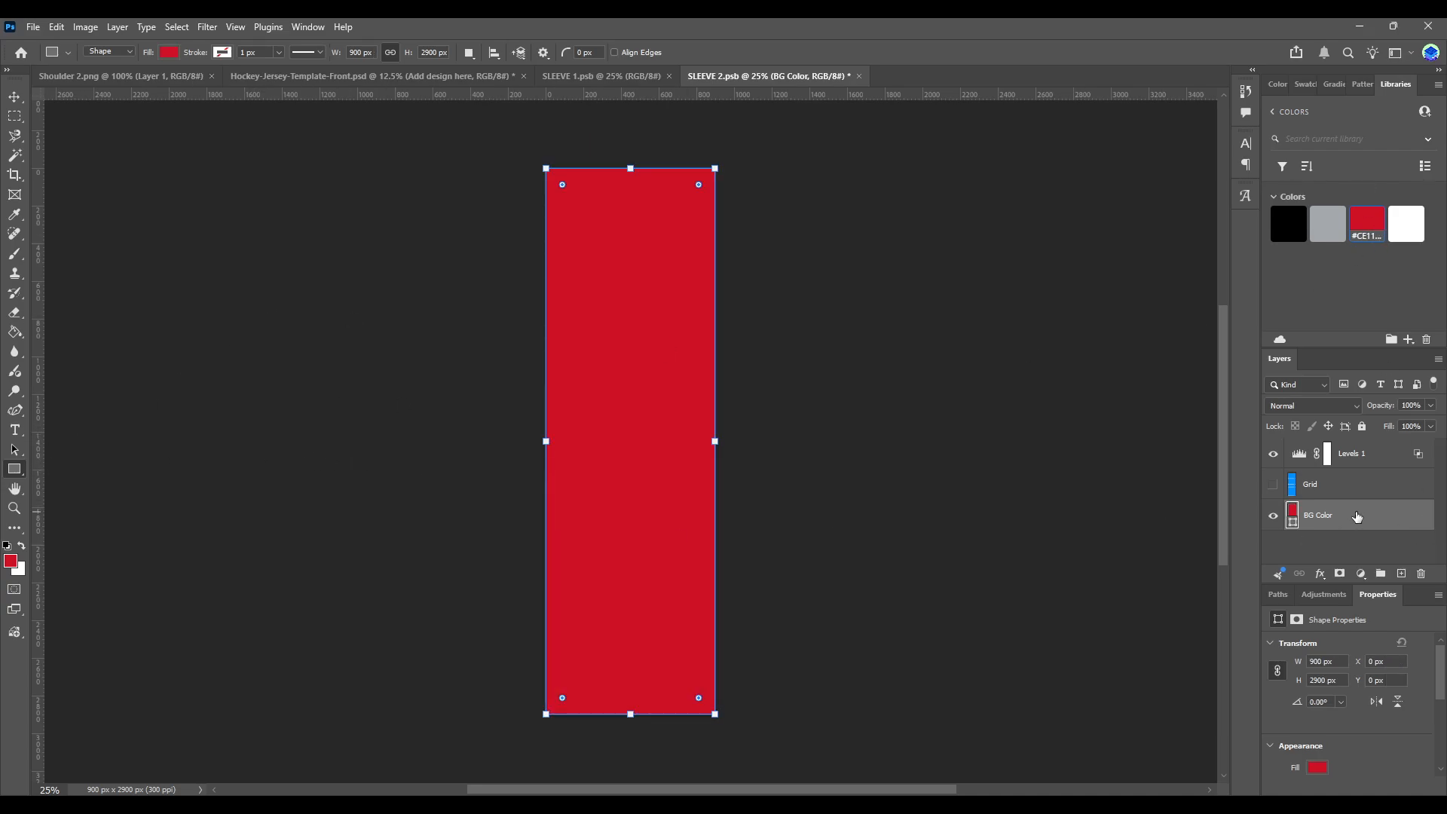
# - Copy the number 11 text and the three stripe layers from SLEEVE 1 and paste them into SLEEVE 2
pyautogui.hotkey('ctrl', 'v')
pyautogui.hotkey('ctrl', 'z')
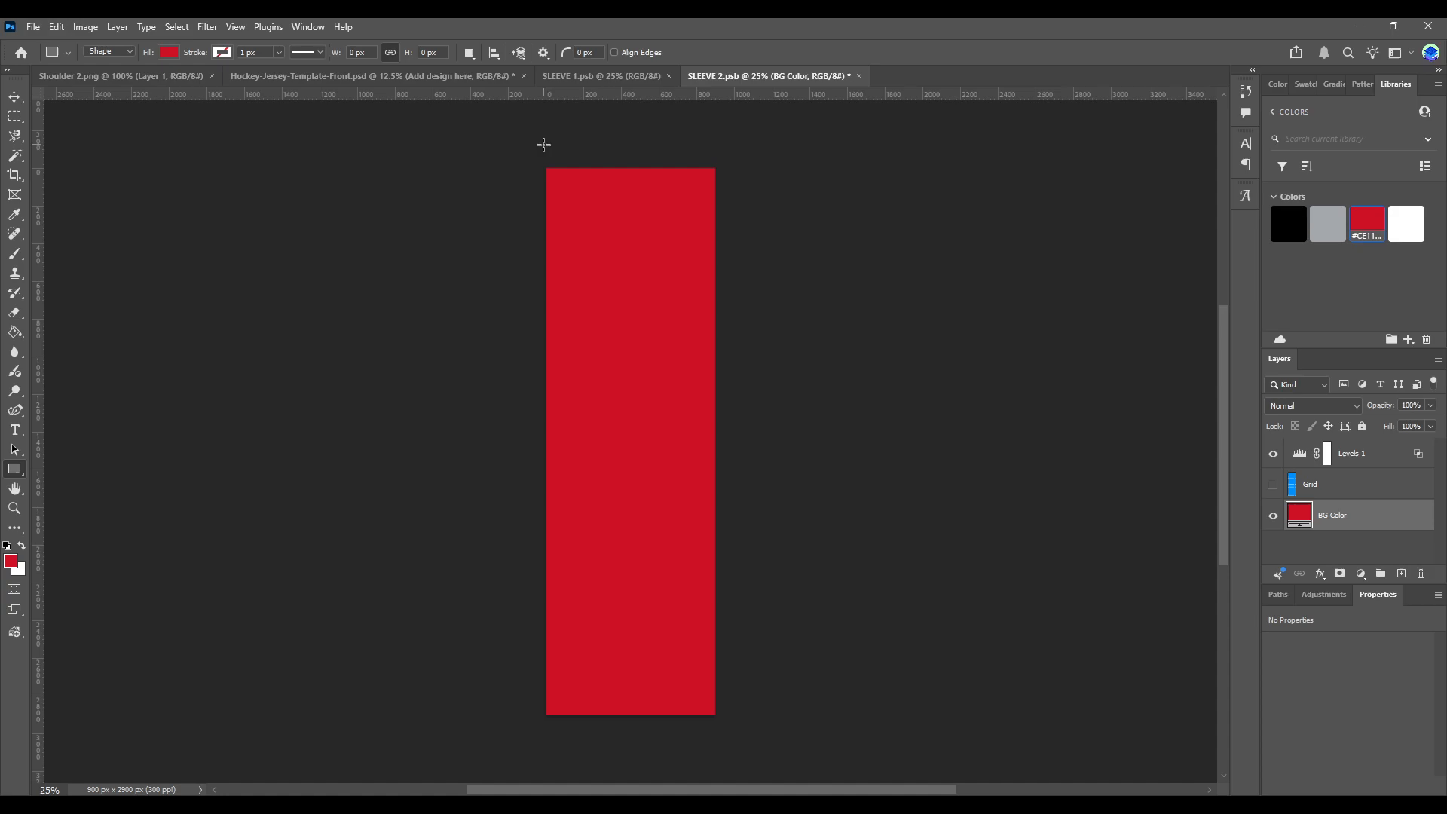
pyautogui.click(581, 76)
pyautogui.scroll(-5, 1349, 522)
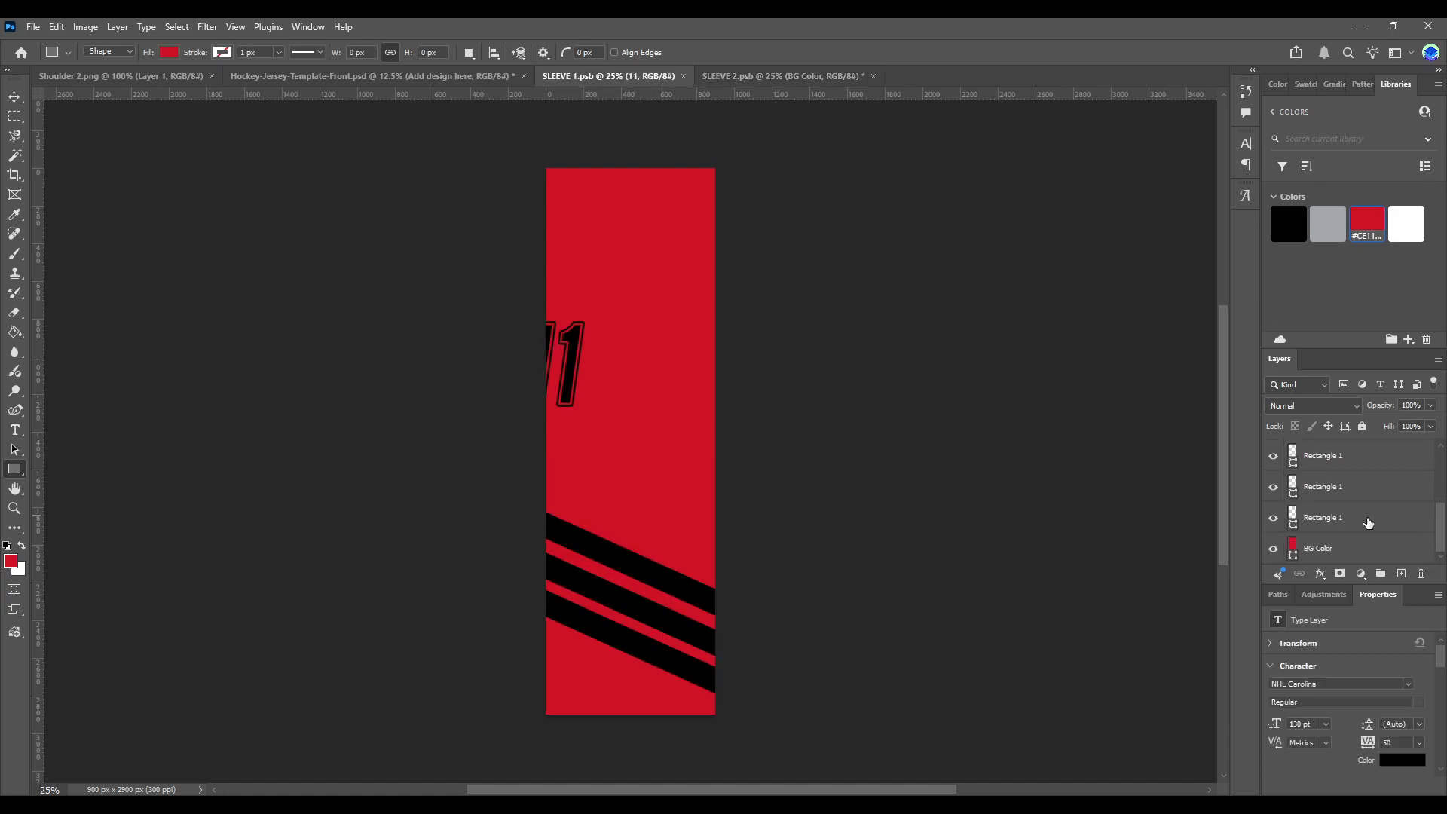
pyautogui.click(750, 76)
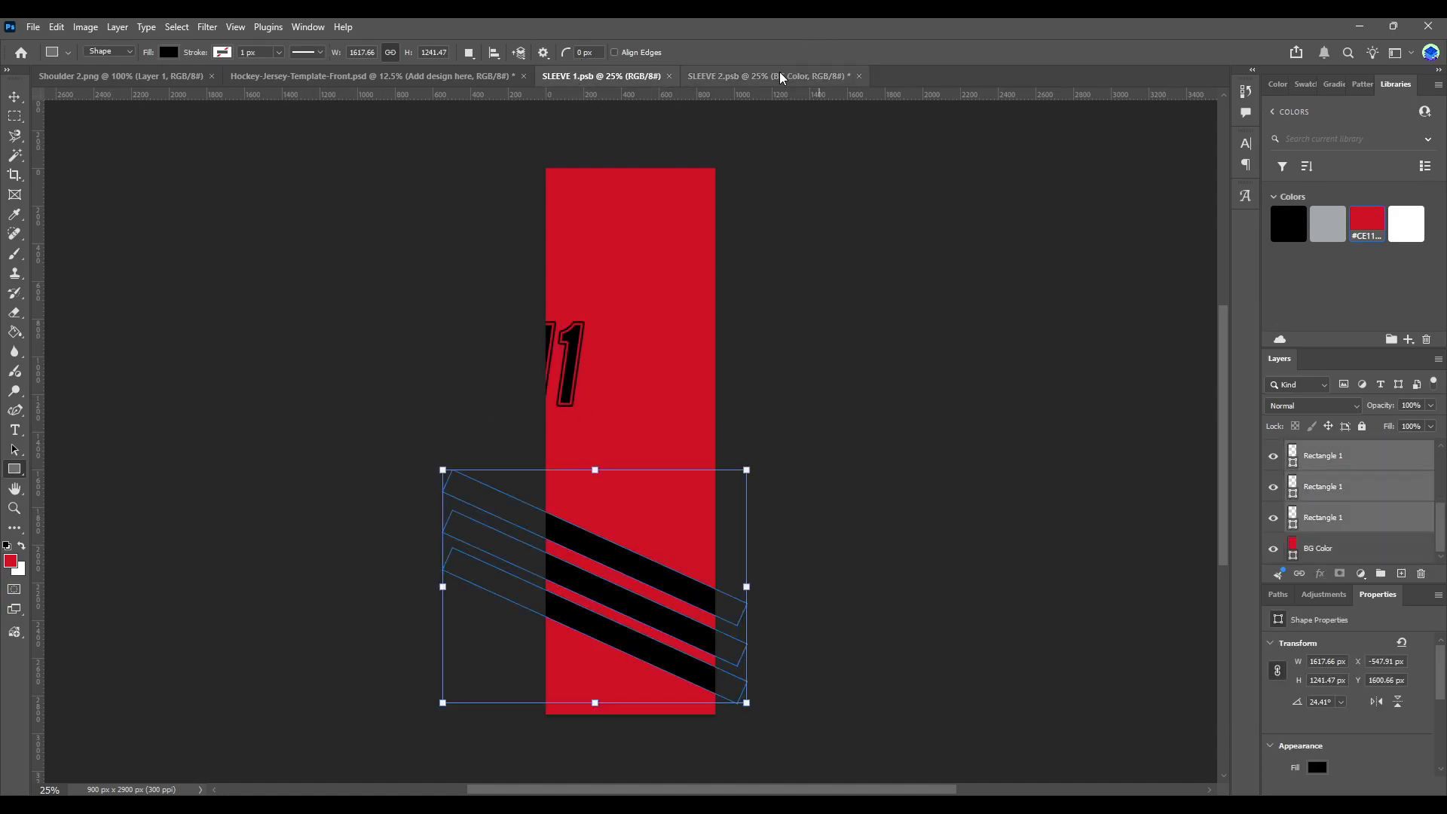
pyautogui.hotkey('ctrl', 'v')
pyautogui.click(14, 97)
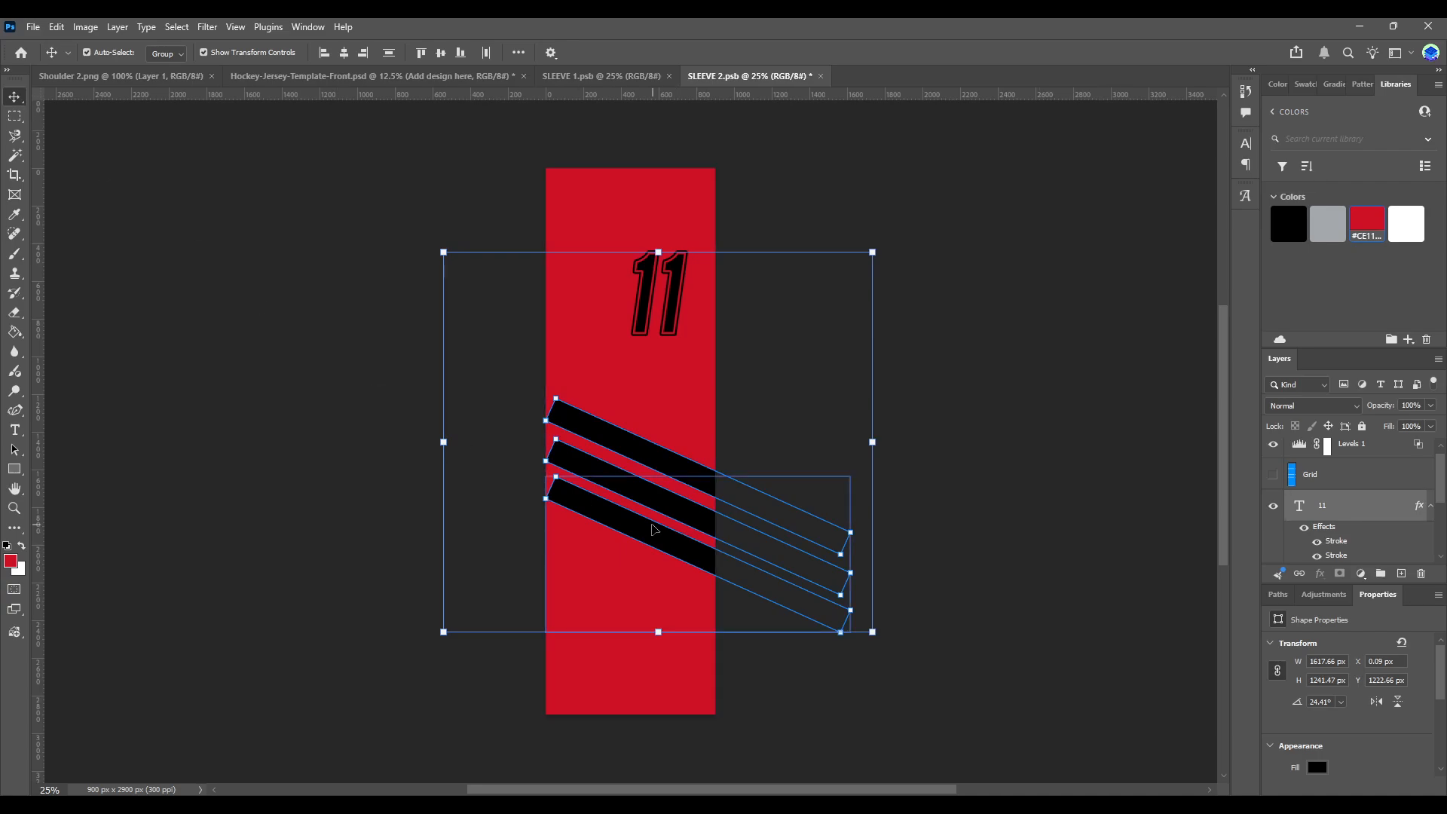
# - Move the pasted number 11 and stripes down and sideways to match their placement in SLEEVE 1, comparing both files
pyautogui.moveTo(621, 540); pyautogui.dragTo(548, 600)
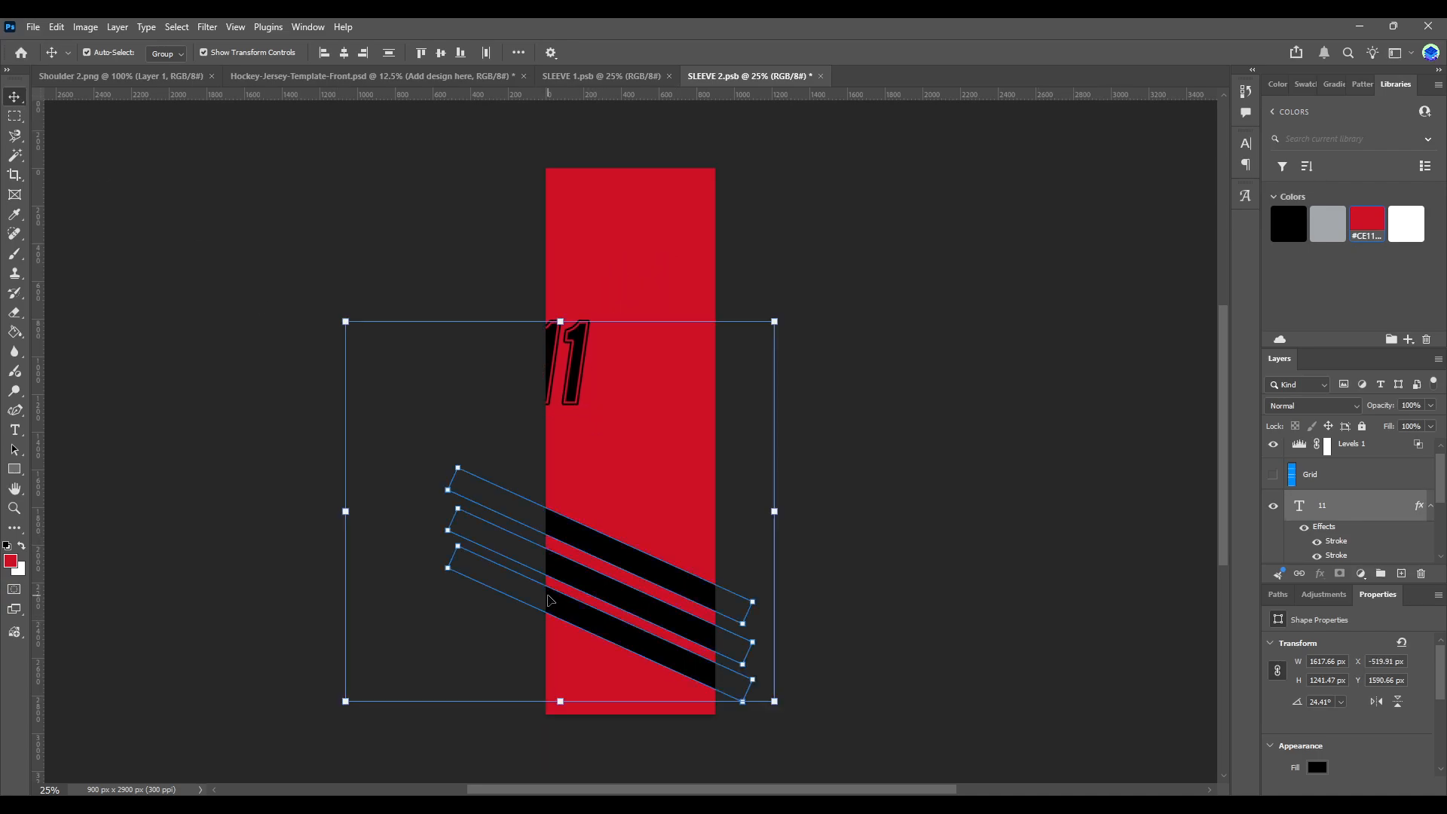
pyautogui.click(659, 77)
pyautogui.click(705, 76)
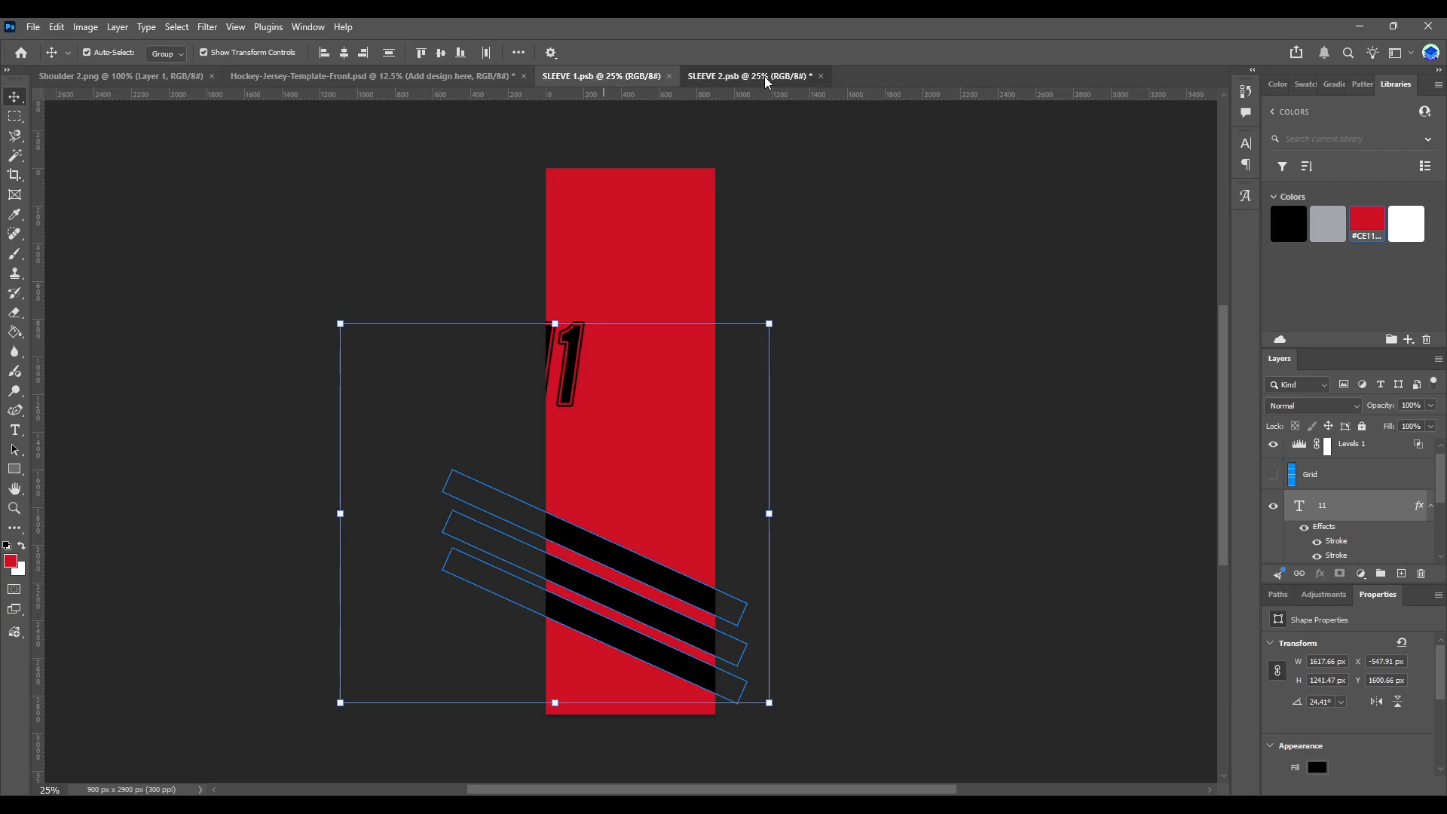
pyautogui.click(606, 77)
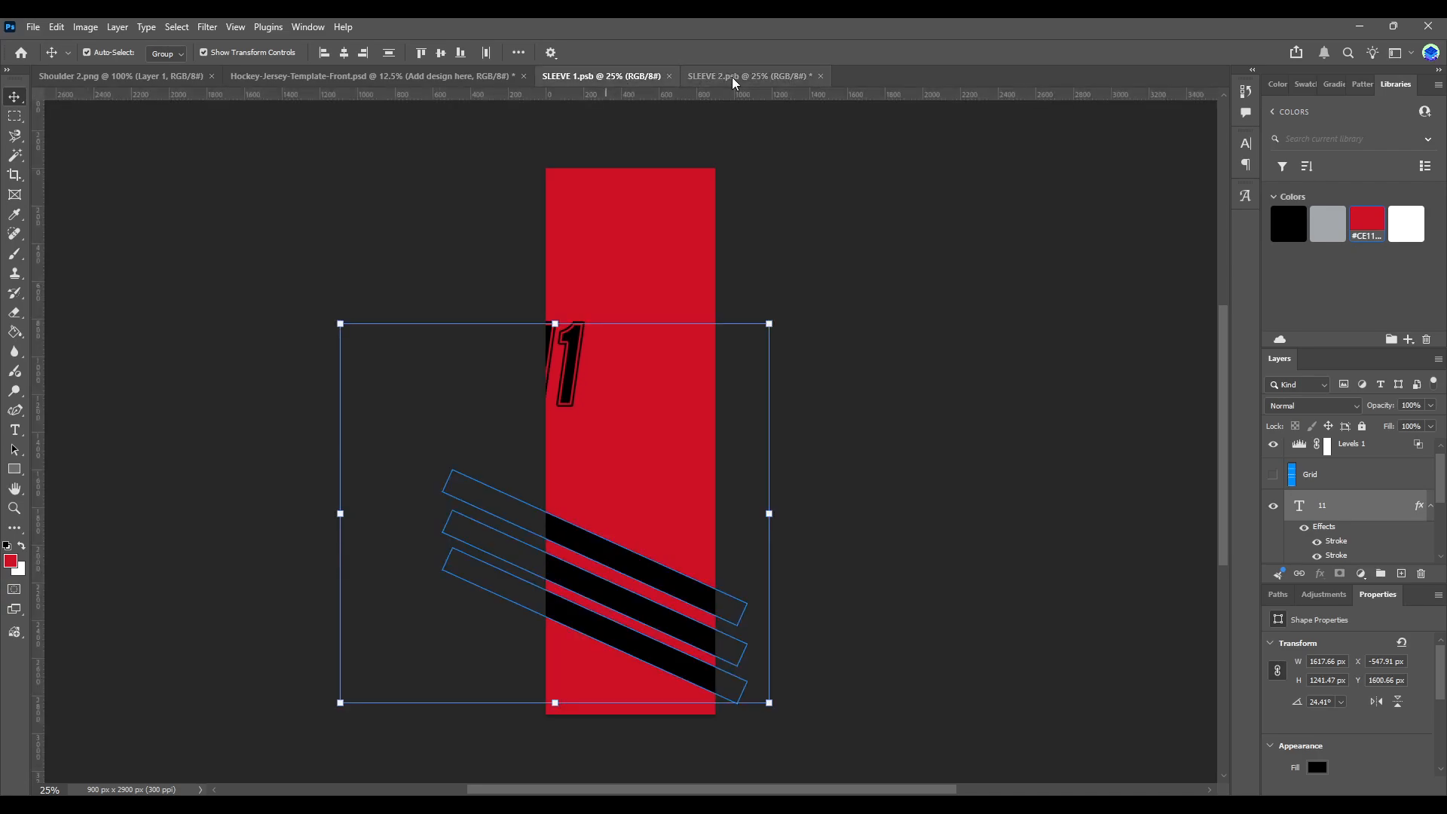
pyautogui.click(731, 76)
pyautogui.click(641, 76)
pyautogui.click(752, 74)
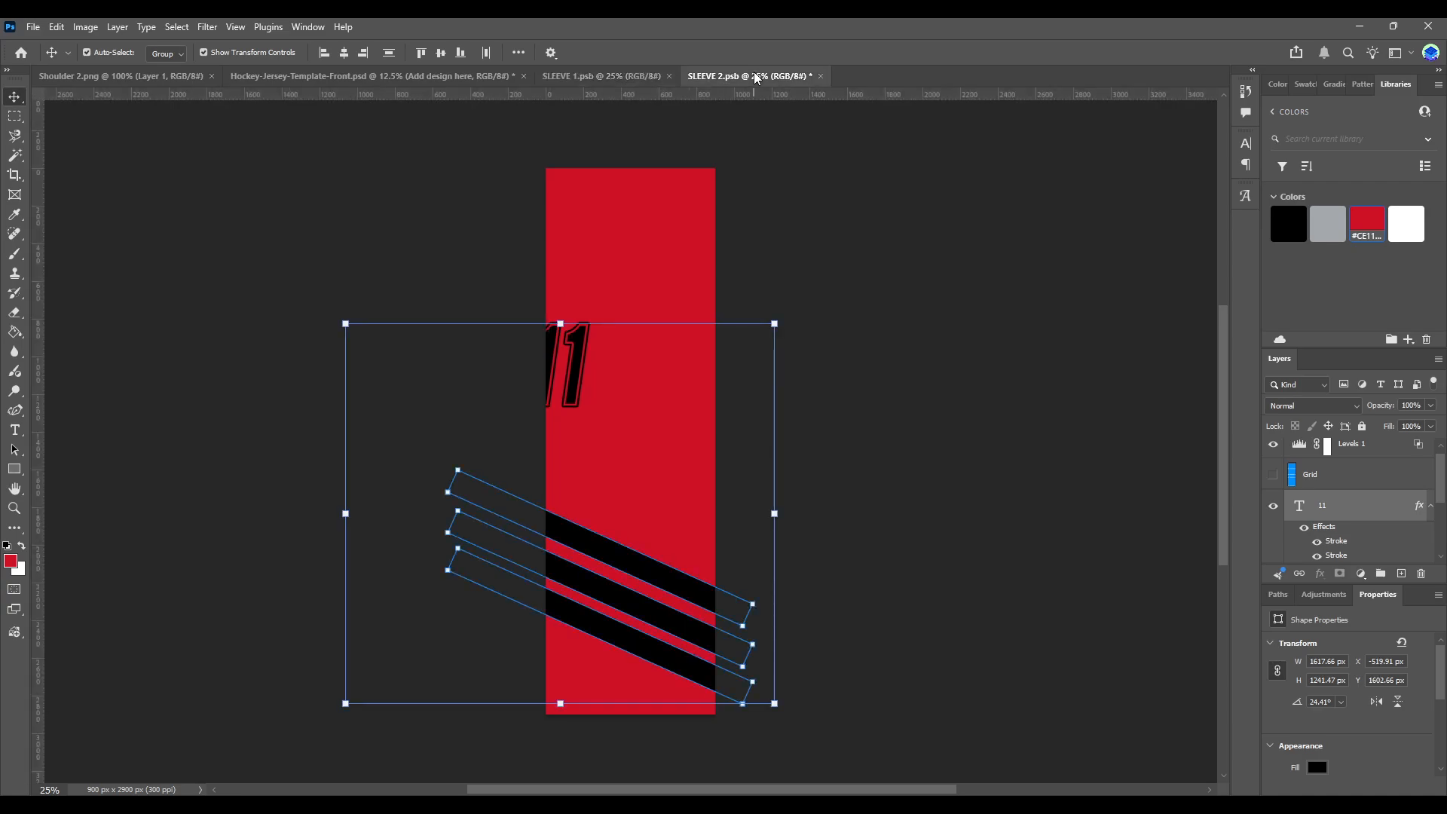
pyautogui.click(649, 75)
pyautogui.click(754, 78)
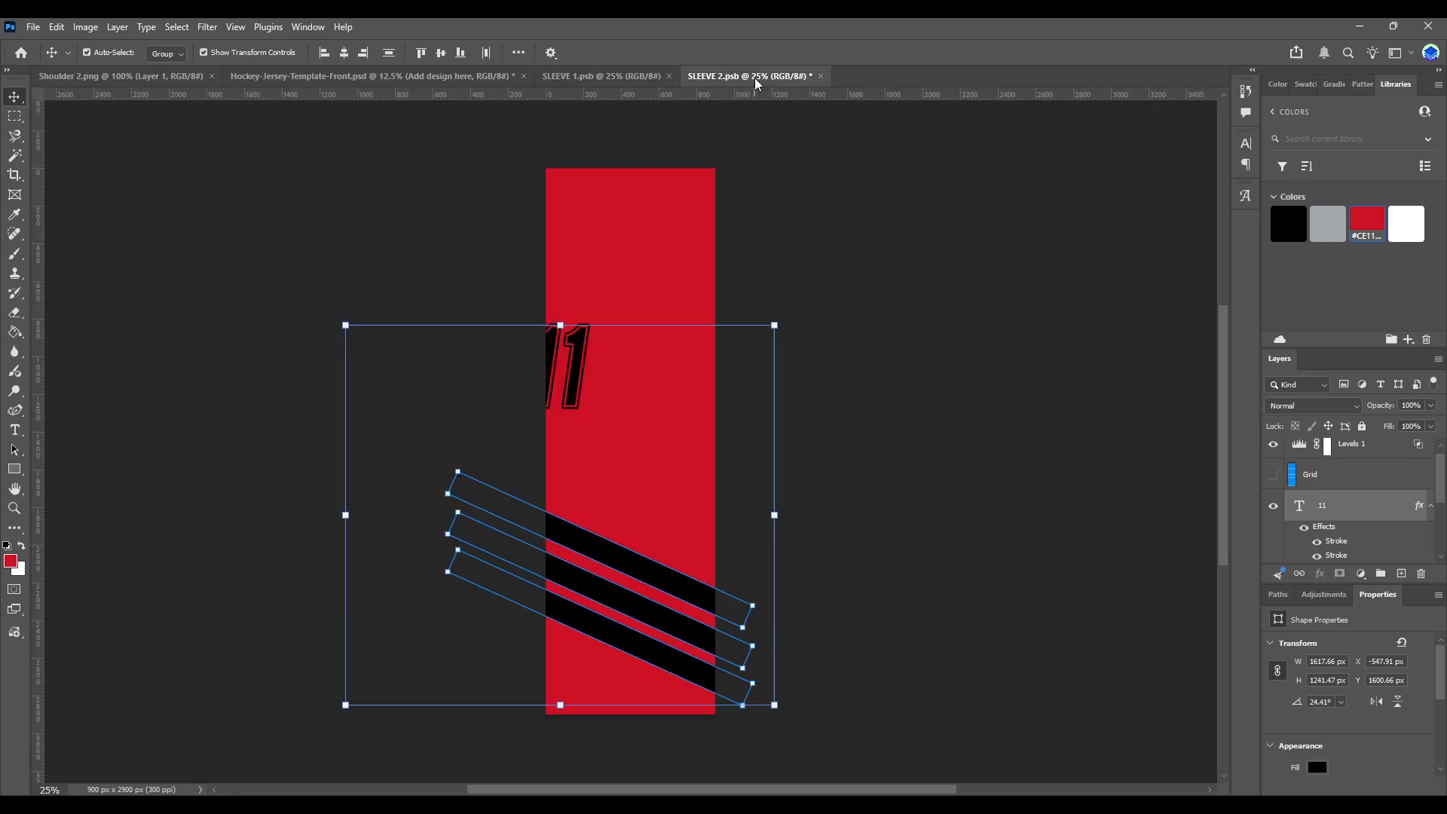
# - Move the number 11 straight across to the sleeve's right border, partly cut off, and flip the three stripes horizontally
pyautogui.click(377, 222)
pyautogui.moveTo(572, 366); pyautogui.dragTo(721, 367)
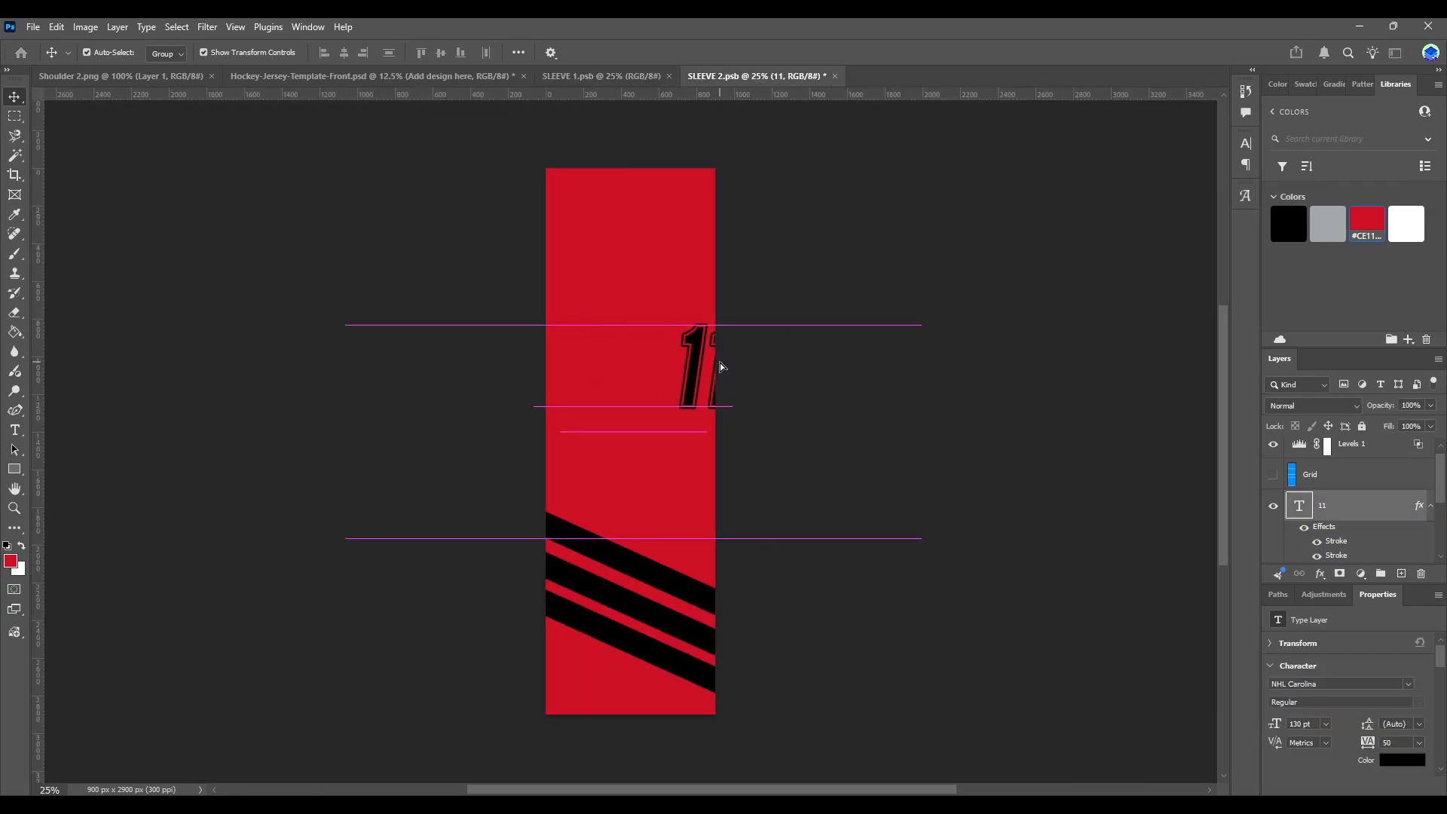
pyautogui.click(630, 560)
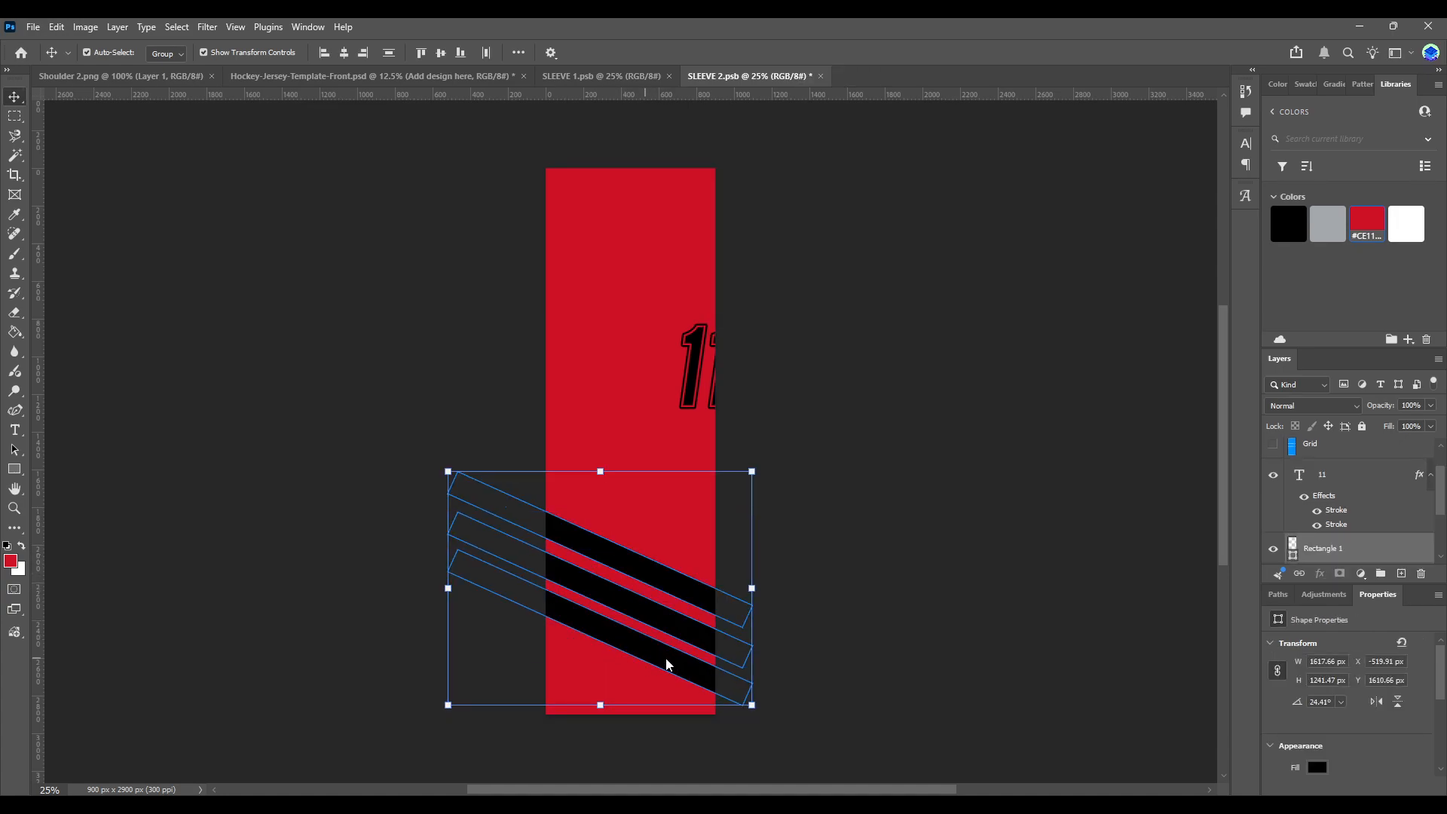
pyautogui.hotkey('ctrl', 't')
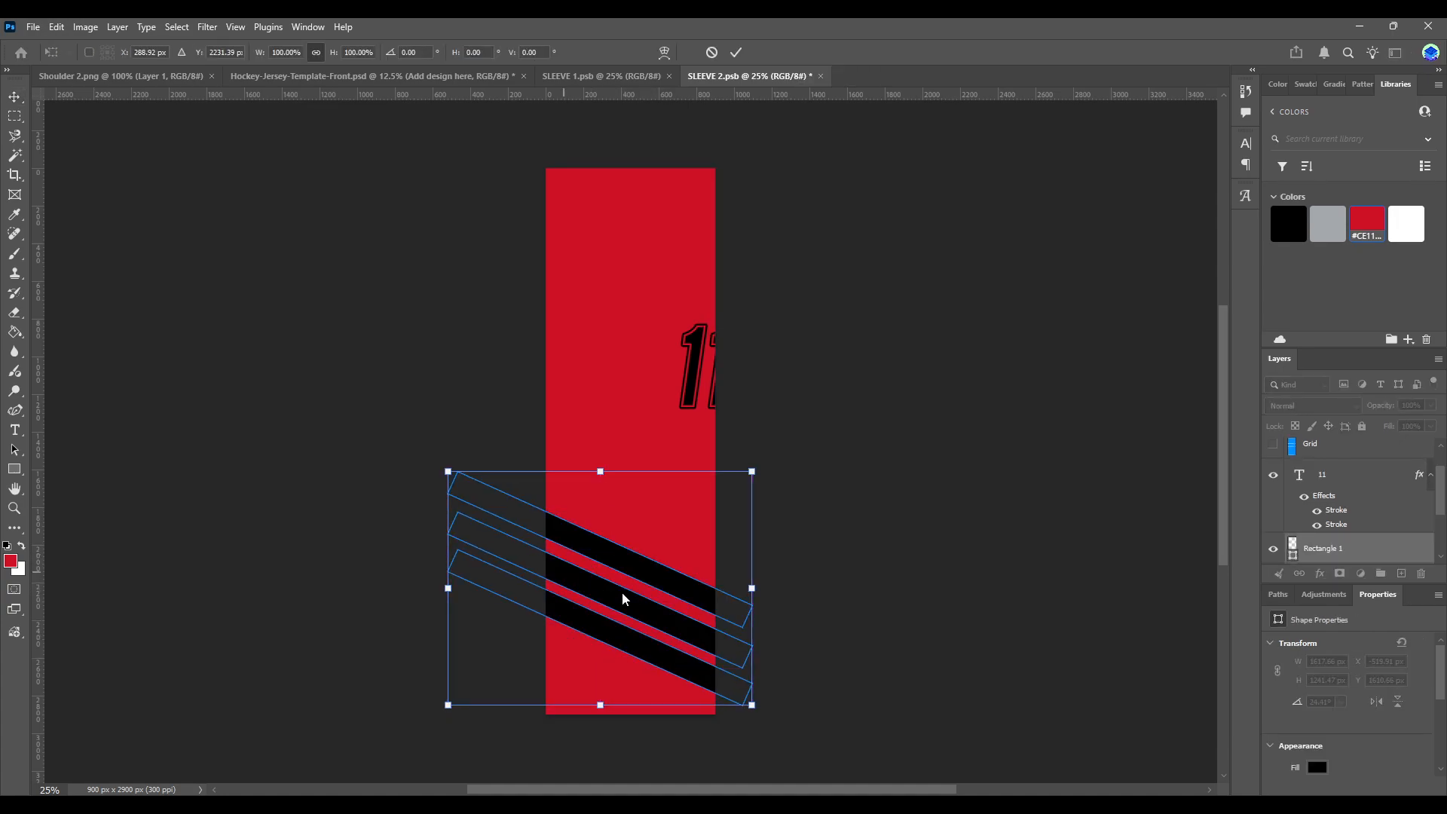
pyautogui.click(638, 542)
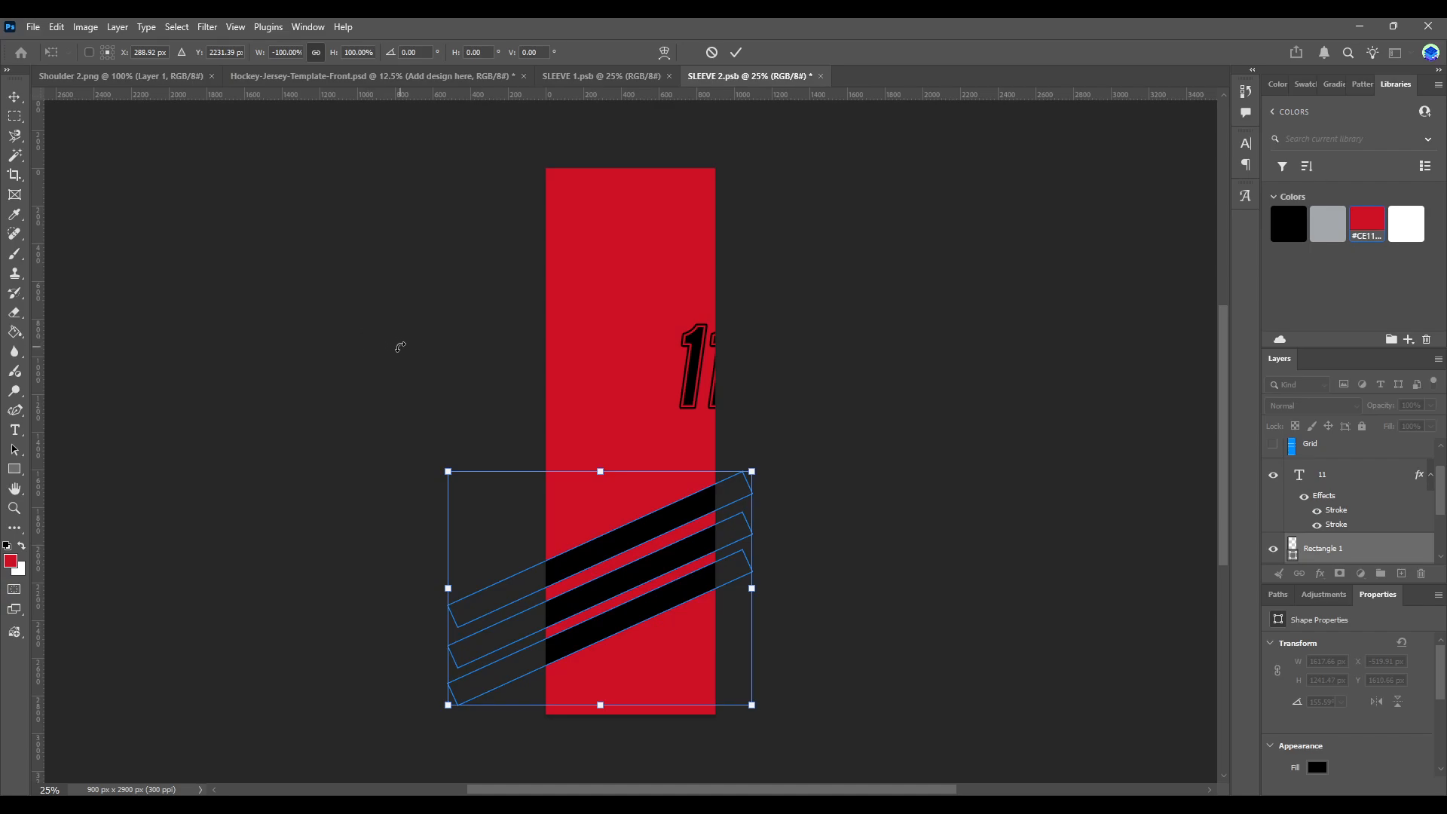
pyautogui.click(15, 97)
pyautogui.click(327, 224)
# - Save SLEEVE 2, check both sleeves on the jersey template, and compare the two sleeve artworks
pyautogui.hotkey('ctrl', 's')
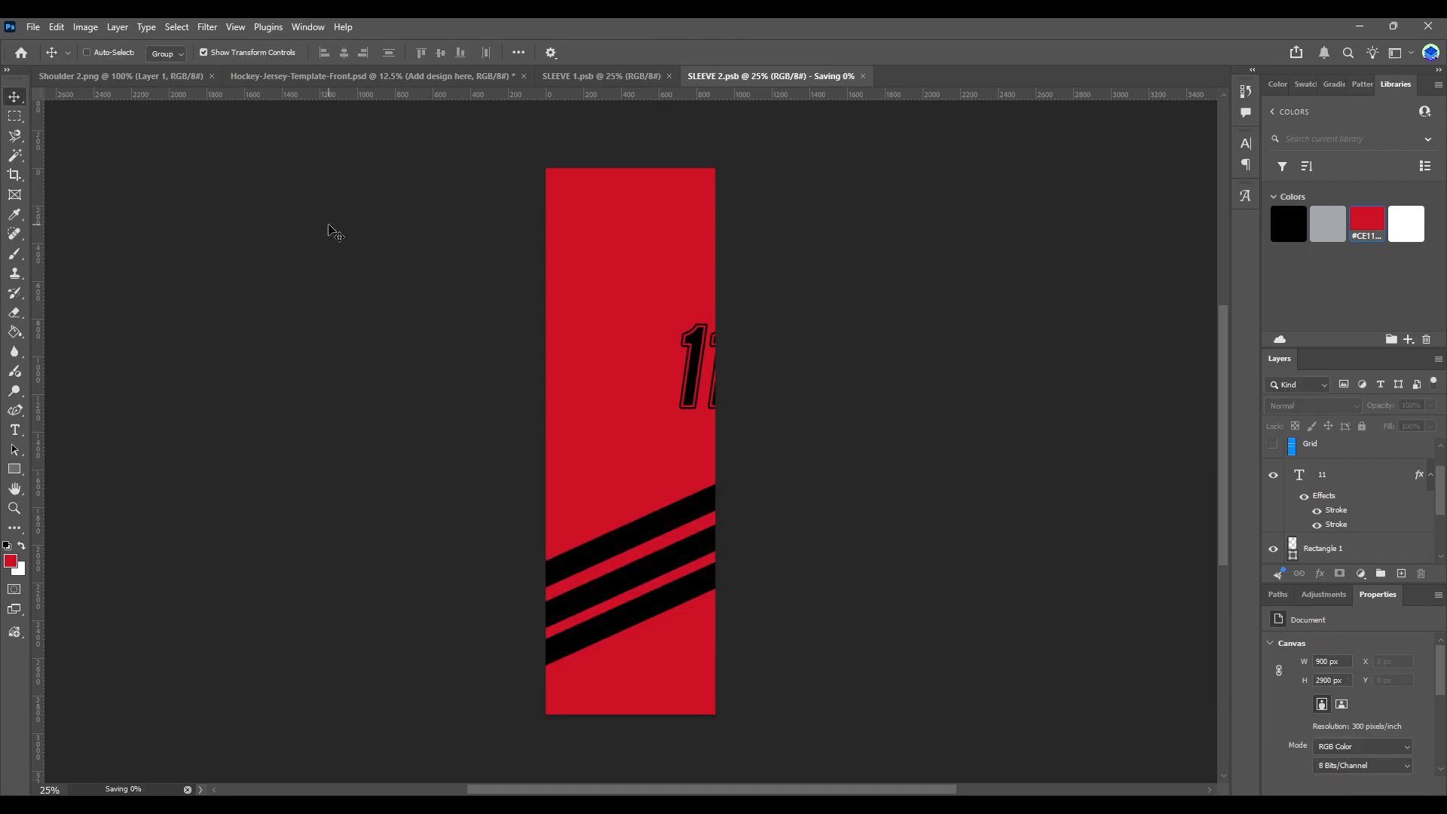
pyautogui.click(392, 76)
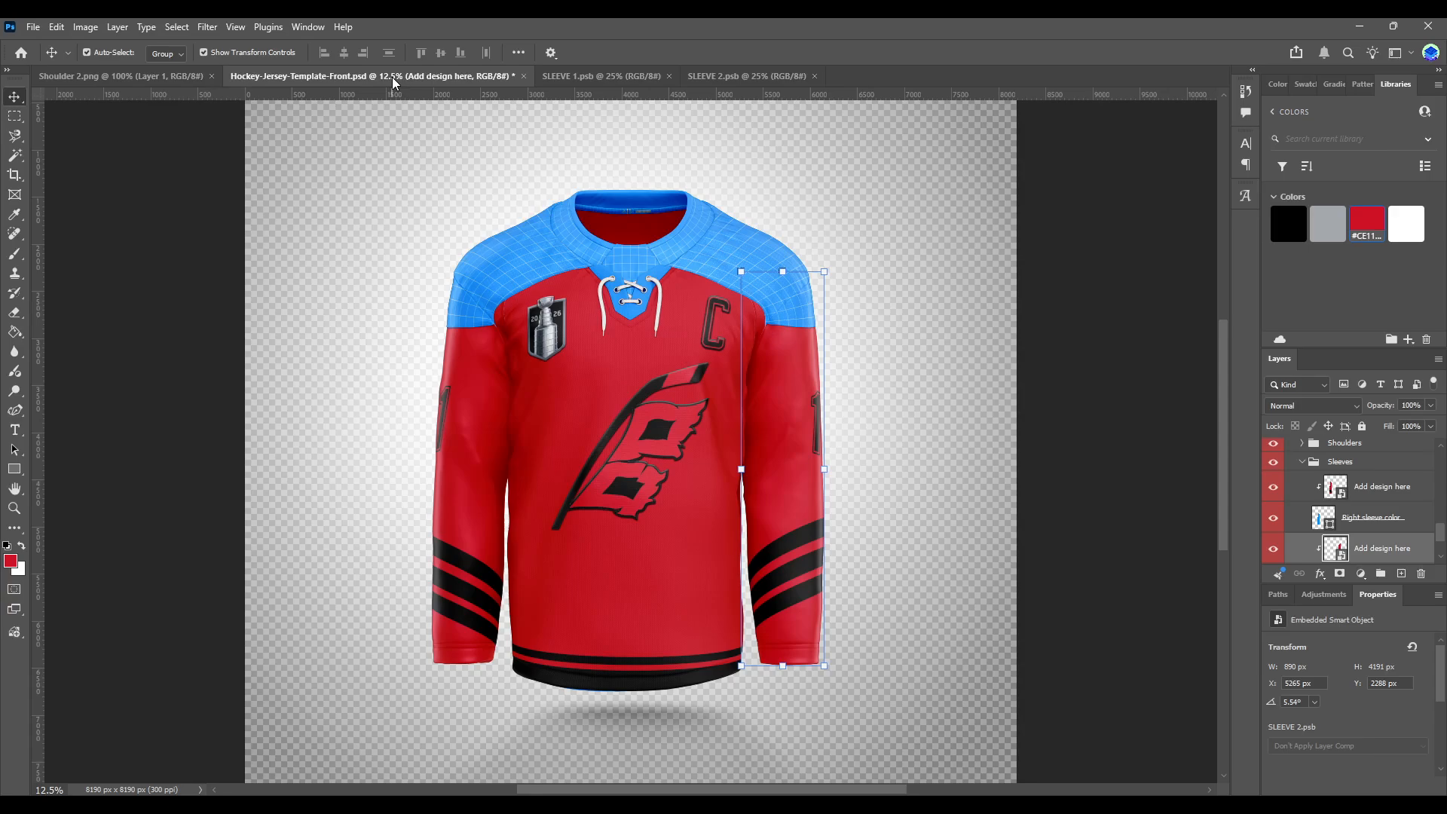
pyautogui.click(626, 76)
pyautogui.click(706, 80)
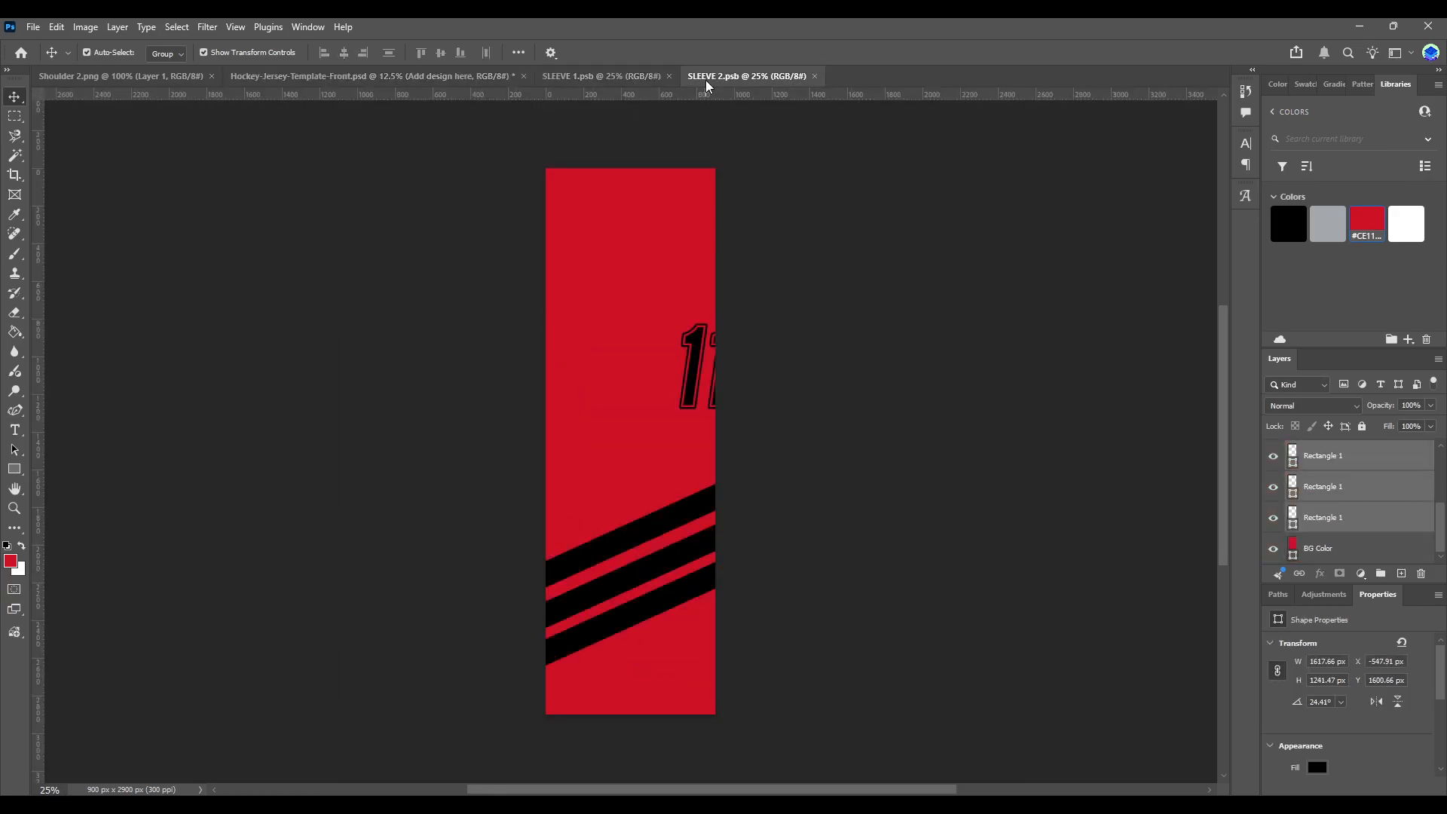
pyautogui.click(576, 78)
pyautogui.click(753, 80)
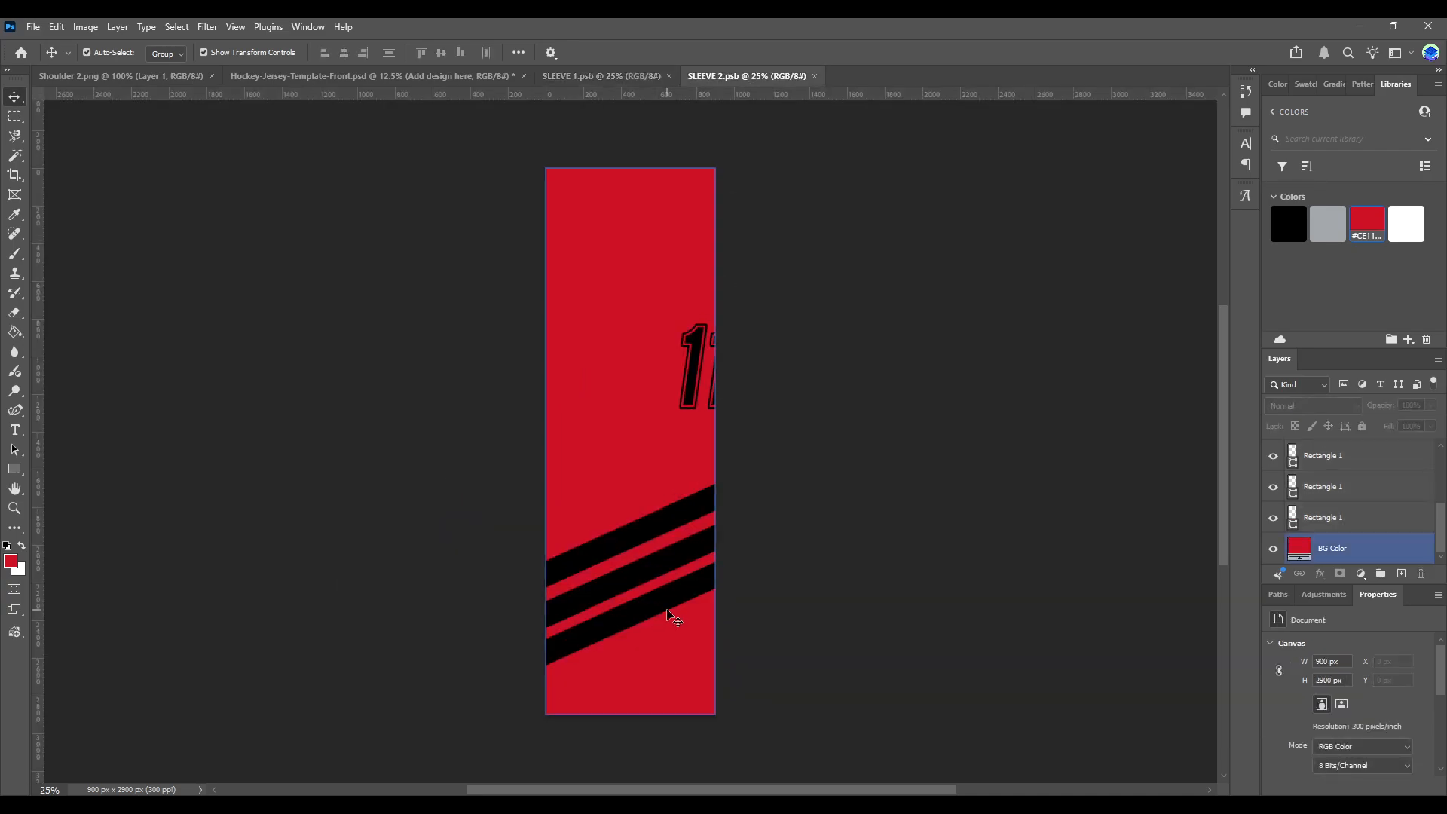
# - Select the three stripes in SLEEVE 2, move them about 80 px down, save, and check the jersey
pyautogui.click(620, 534)
pyautogui.keyDown('shift'); pyautogui.click(656, 567); pyautogui.keyUp('shift')
pyautogui.keyDown('shift'); pyautogui.click(655, 603); pyautogui.keyUp('shift')
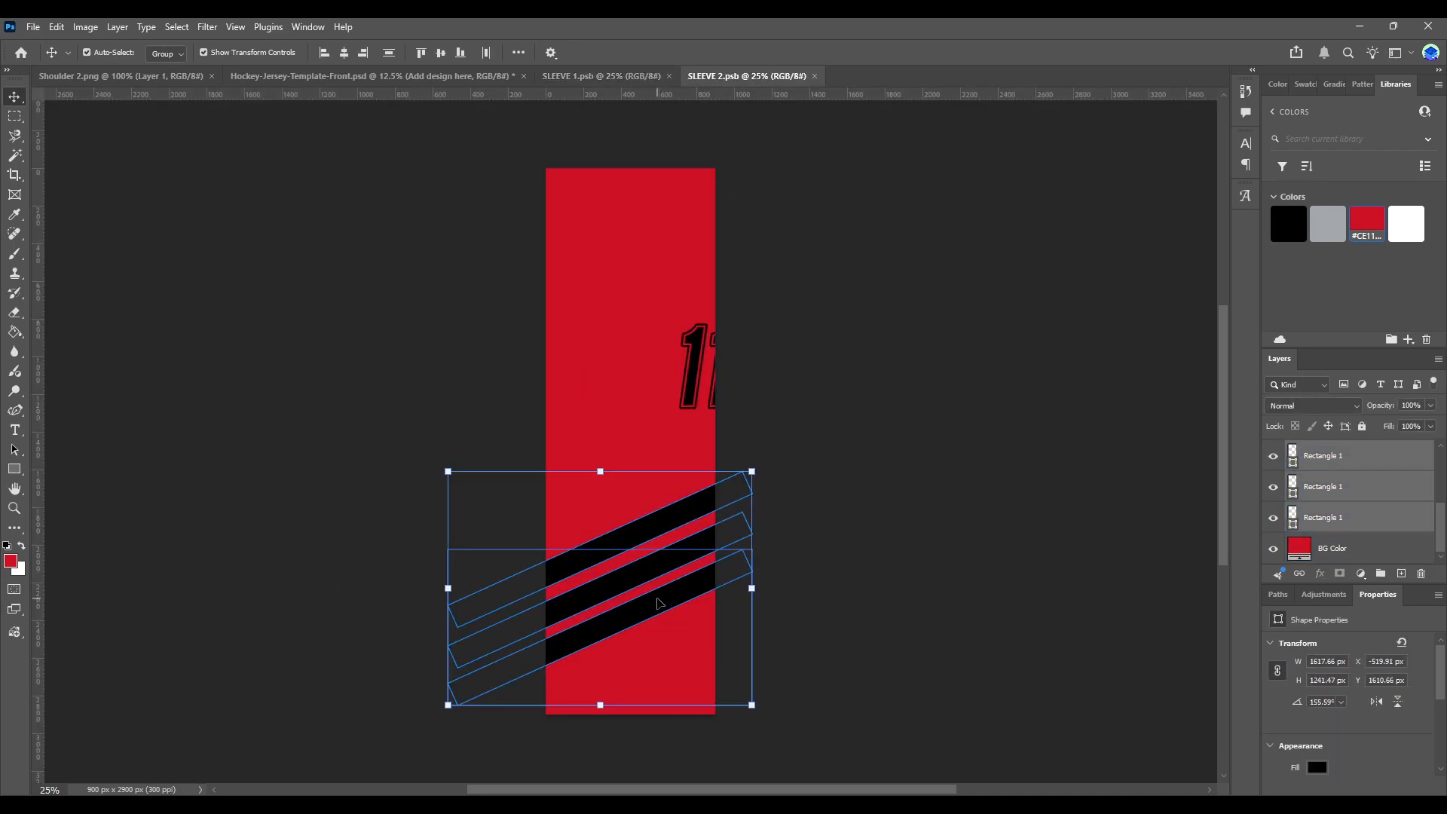
pyautogui.moveTo(645, 615); pyautogui.dragTo(645, 624)
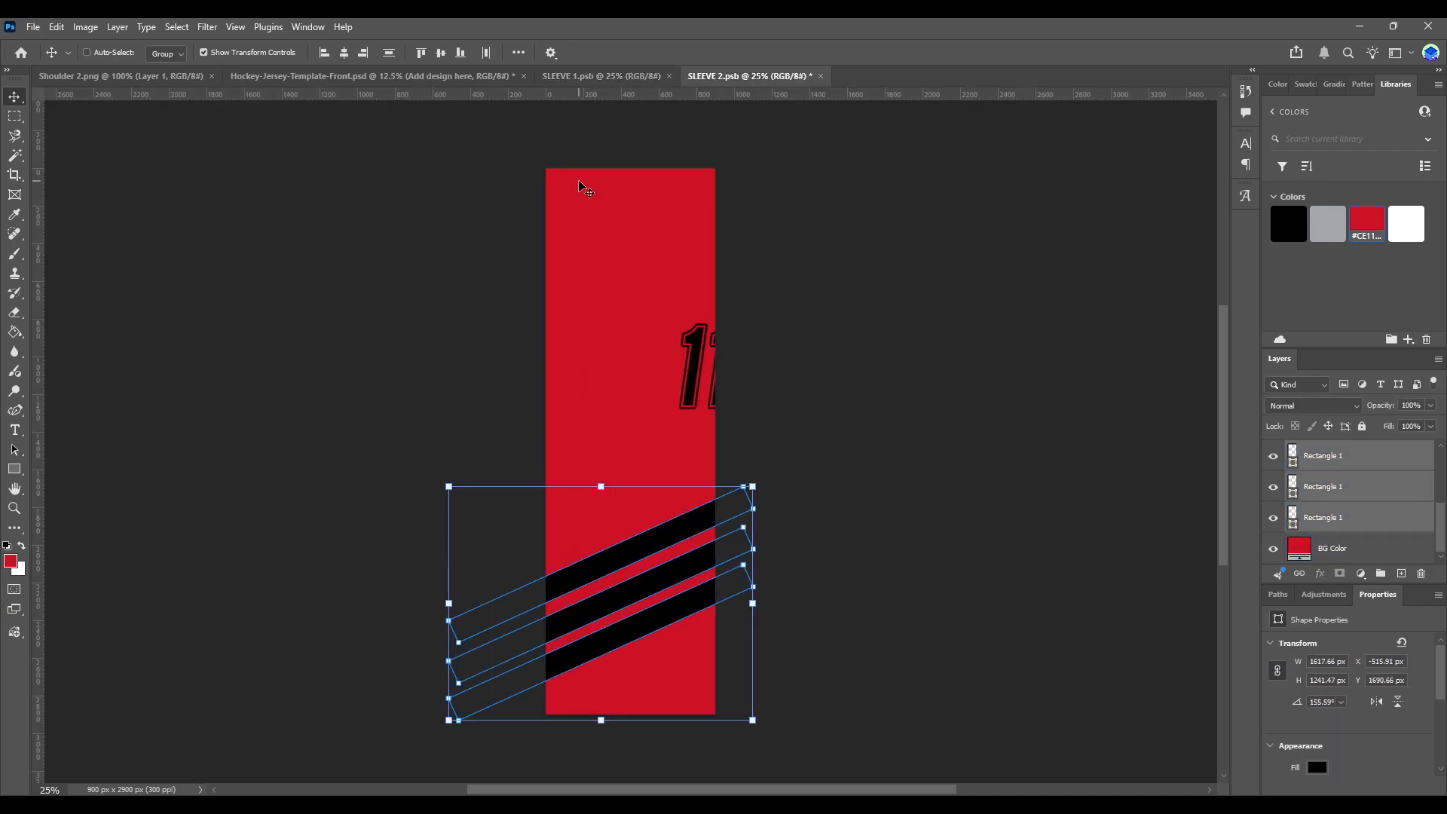
pyautogui.hotkey('ctrl', 's')
pyautogui.click(442, 82)
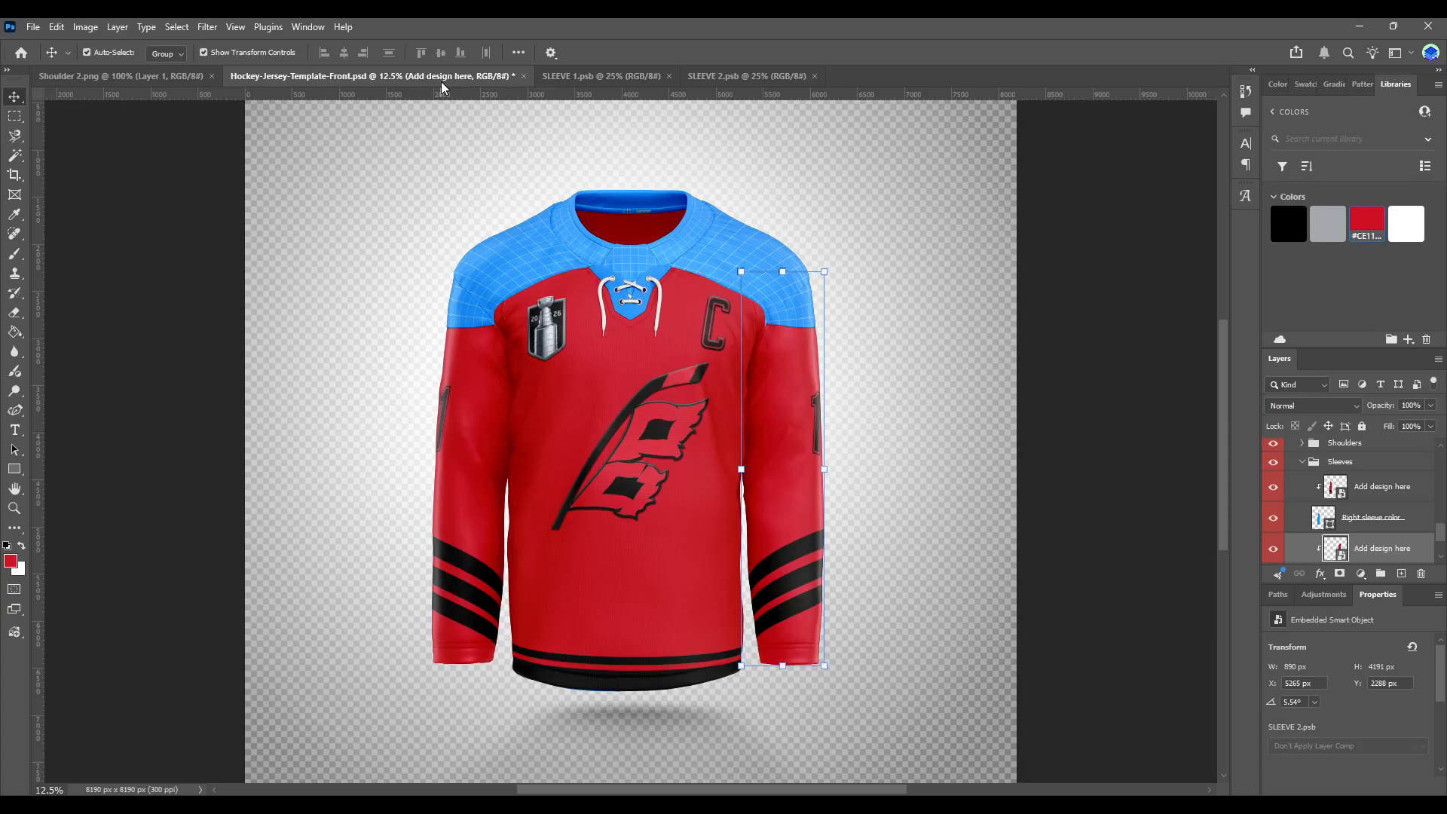
# - Nudge the SLEEVE 2 stripes about 64 px further down and 24 px right, saving and checking the jersey after each move
pyautogui.click(753, 77)
pyautogui.moveTo(664, 635); pyautogui.dragTo(646, 637)
pyautogui.hotkey('ctrl', 's')
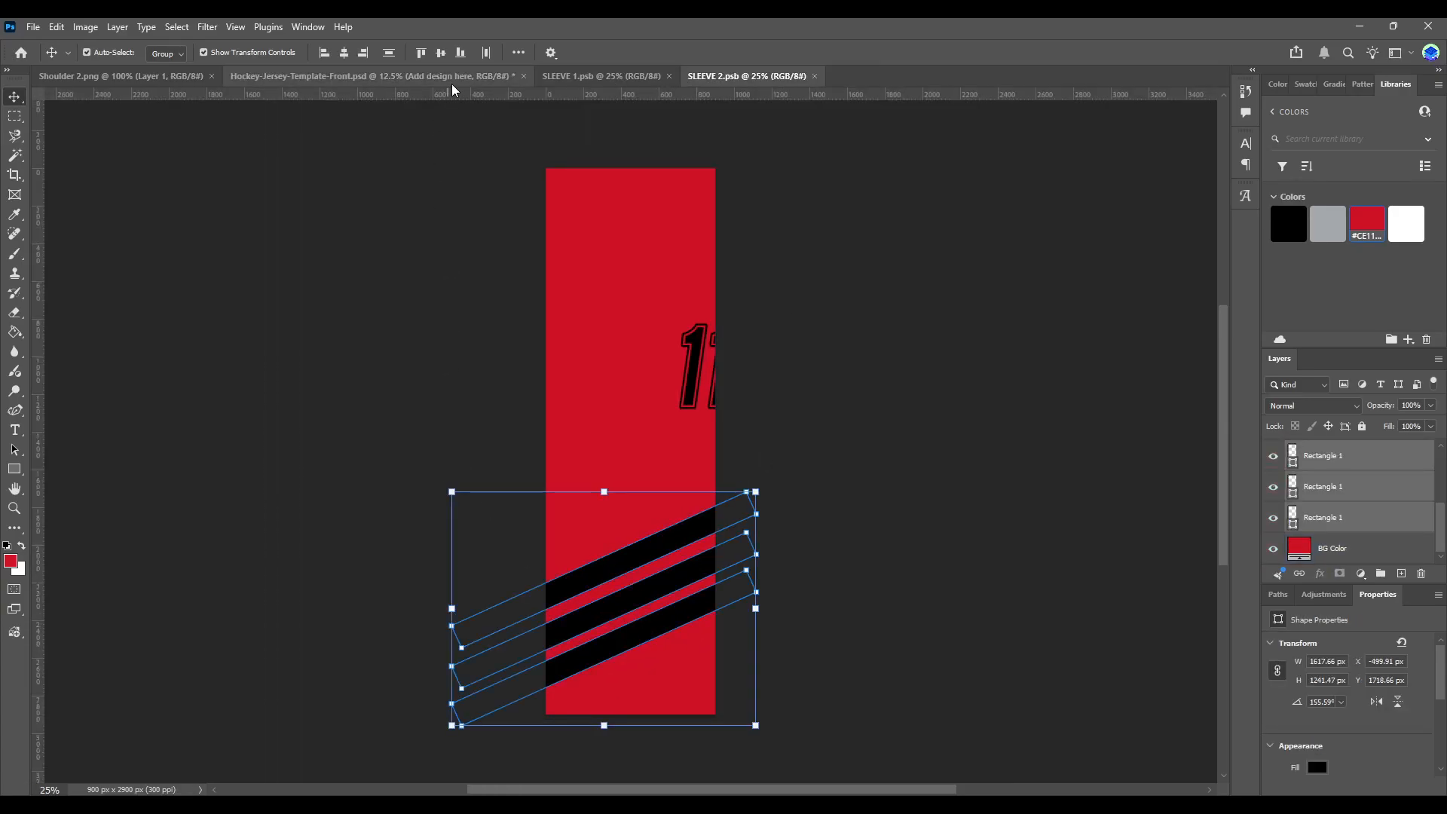
pyautogui.click(452, 81)
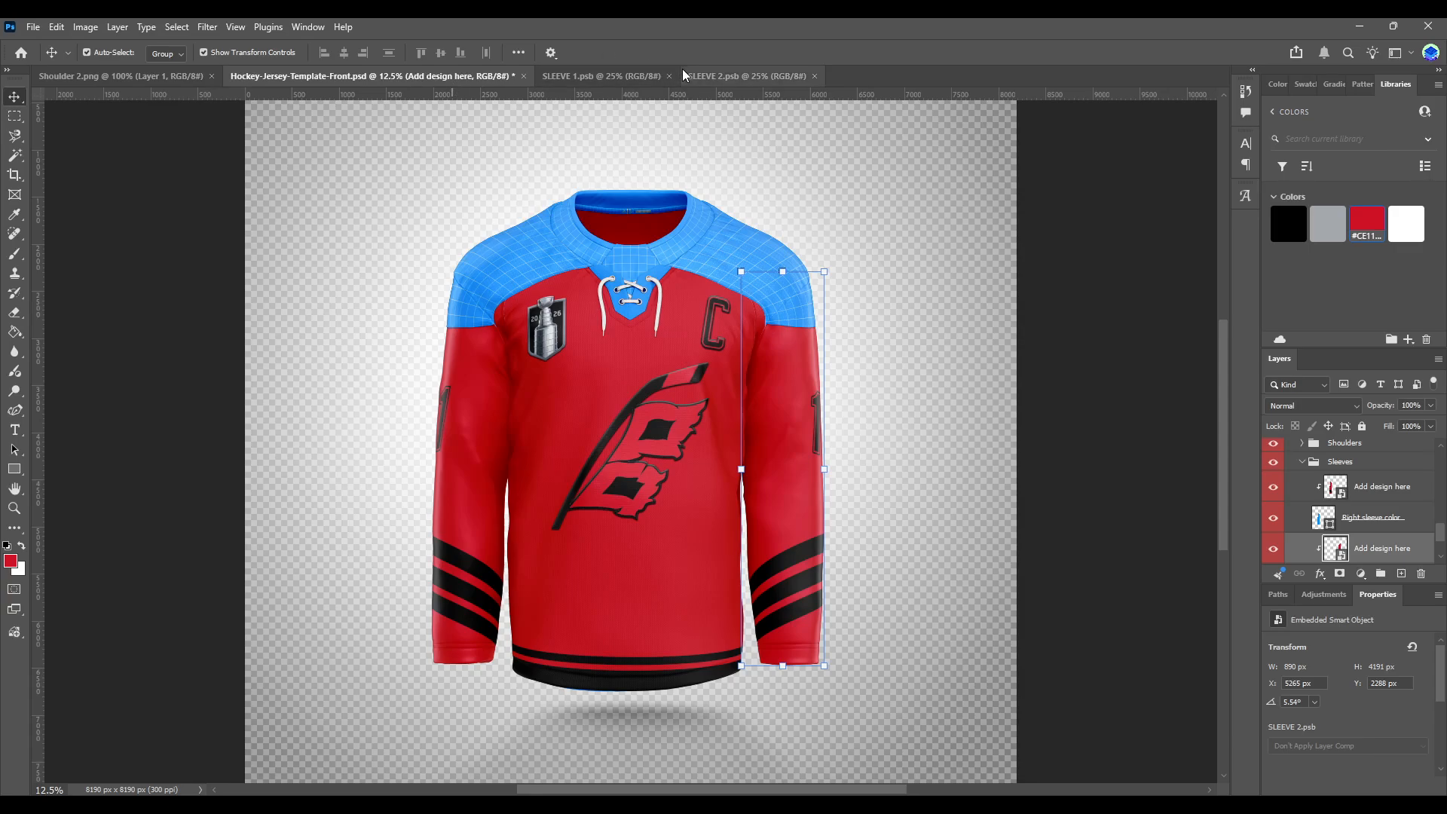
pyautogui.click(746, 76)
pyautogui.moveTo(601, 645); pyautogui.dragTo(603, 653)
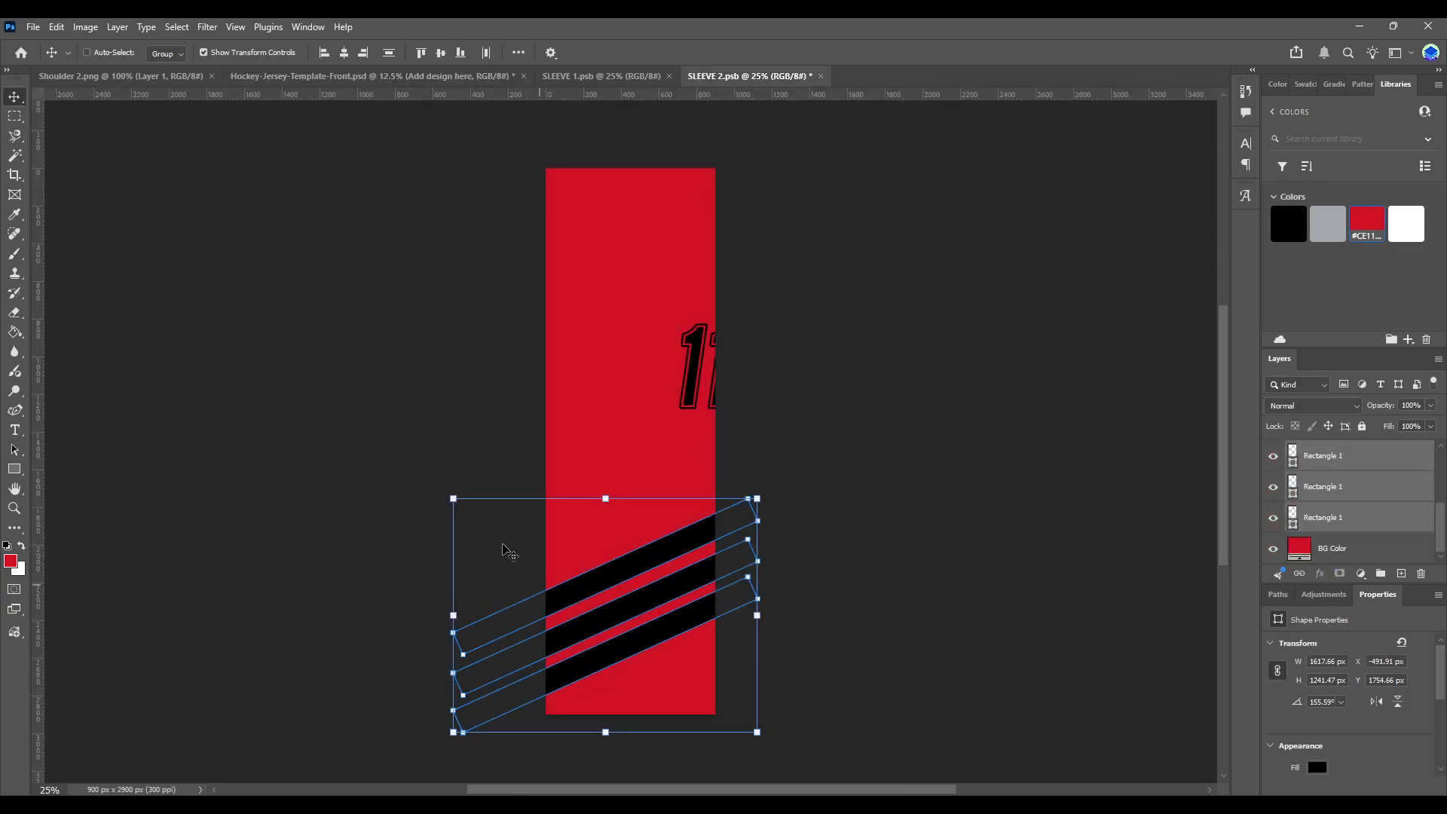
pyautogui.hotkey('ctrl', 's')
pyautogui.click(485, 83)
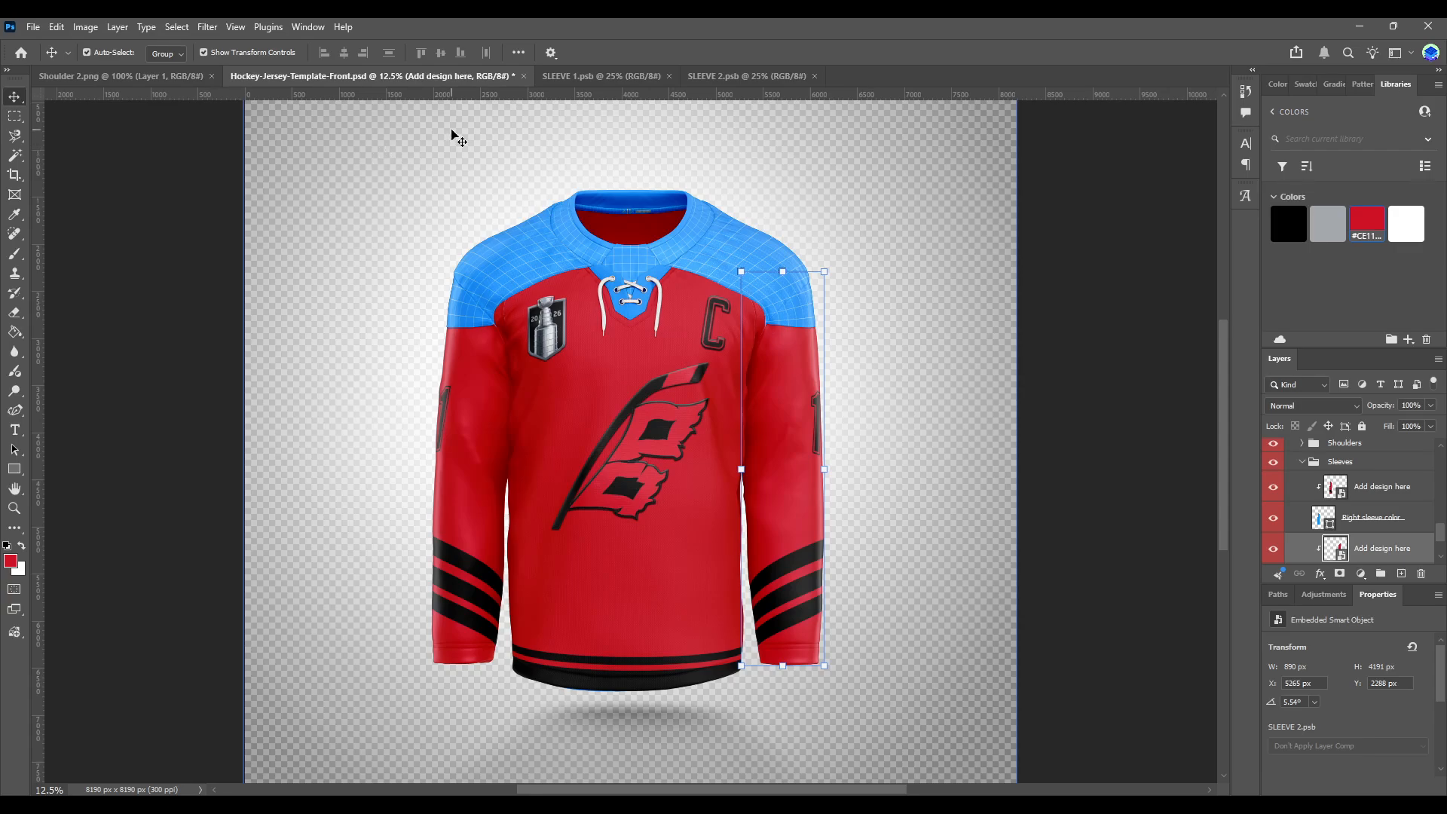
# - Close the SLEEVE 1 and SLEEVE 2 files and collapse the Sleeves group in the jersey template
pyautogui.click(626, 74)
pyautogui.click(669, 75)
pyautogui.click(668, 76)
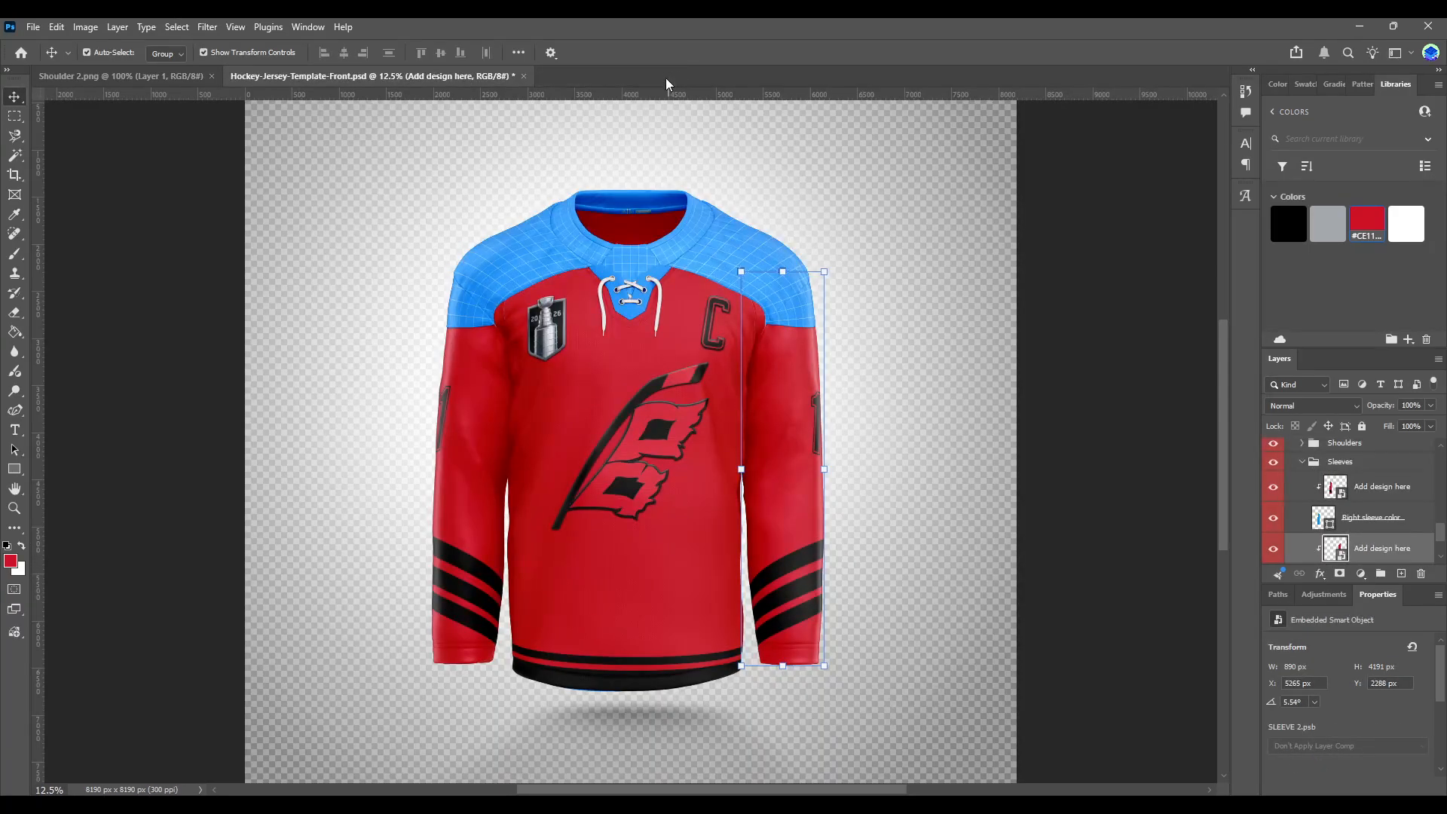
pyautogui.click(1341, 461)
pyautogui.click(1302, 461)
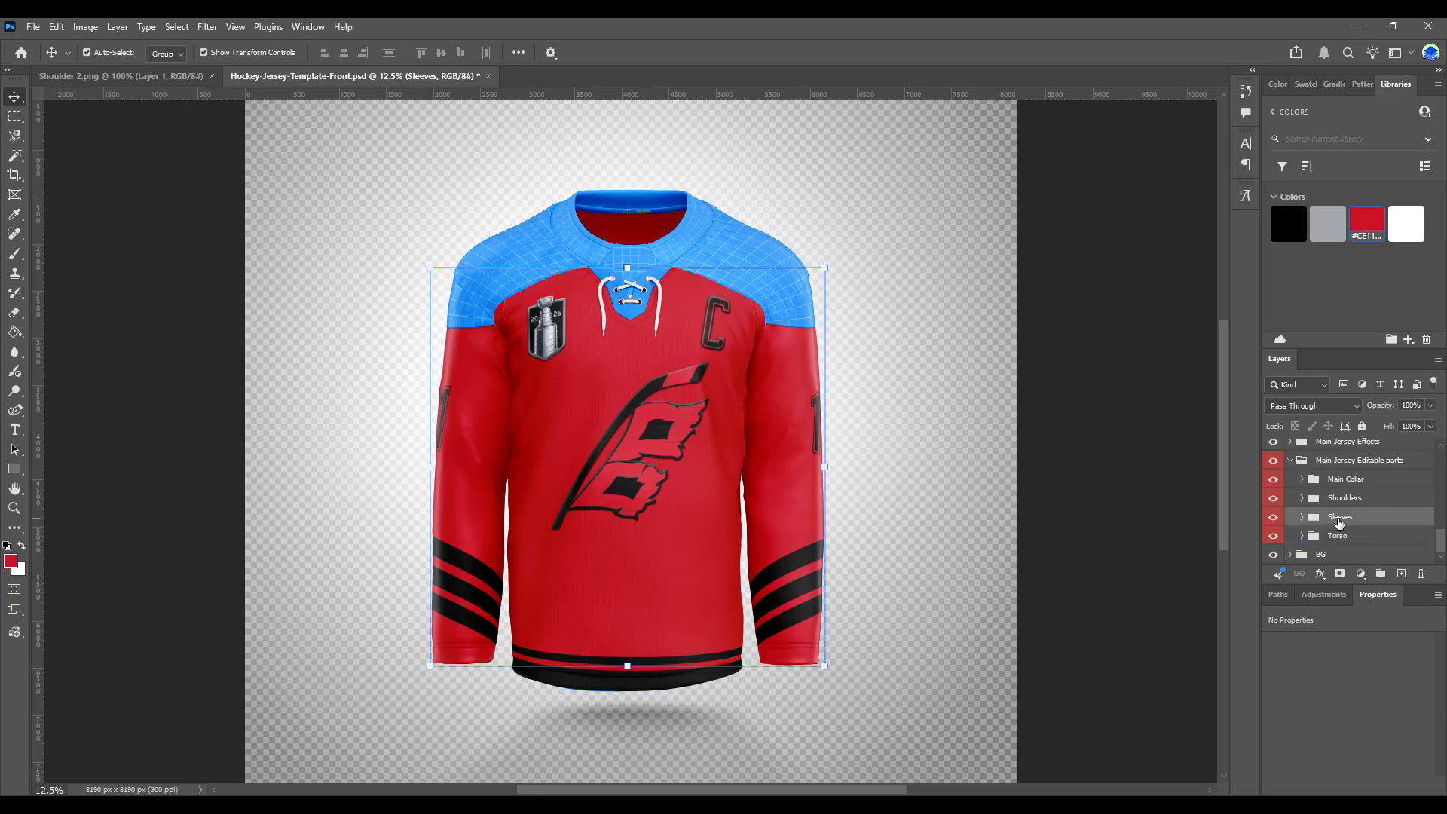
# - Expand the Shoulders group and open its first design smart object, Shoulder 1.psb
pyautogui.click(1304, 498)
pyautogui.click(1302, 498)
pyautogui.doubleClick(1325, 517)
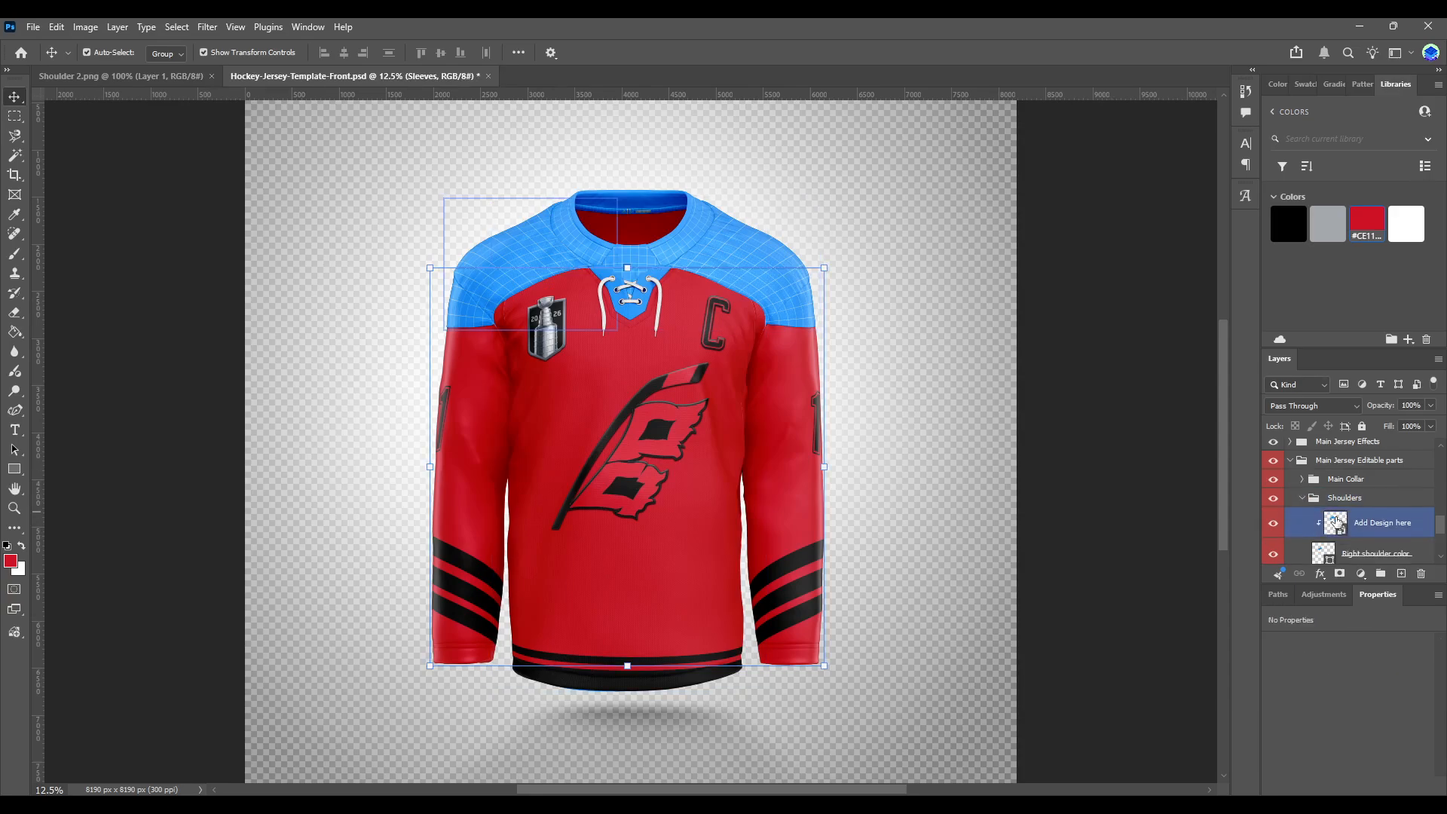
# - Hide the Grid in Shoulder 1, fill its BG Color layer with the library's red, then save and close the file
pyautogui.click(1273, 481)
pyautogui.click(1367, 233)
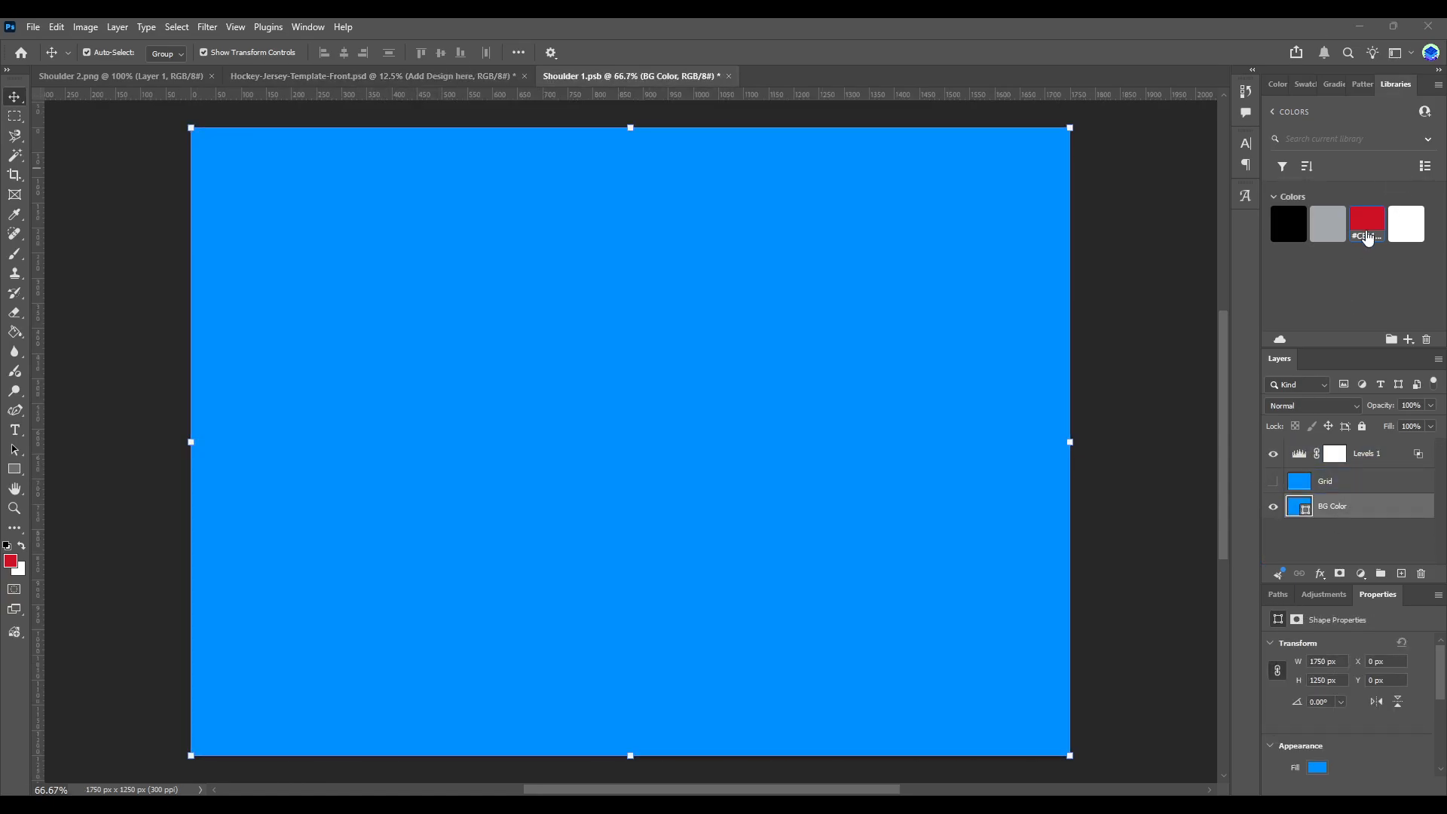
pyautogui.moveTo(804, 112); pyautogui.dragTo(804, 112)
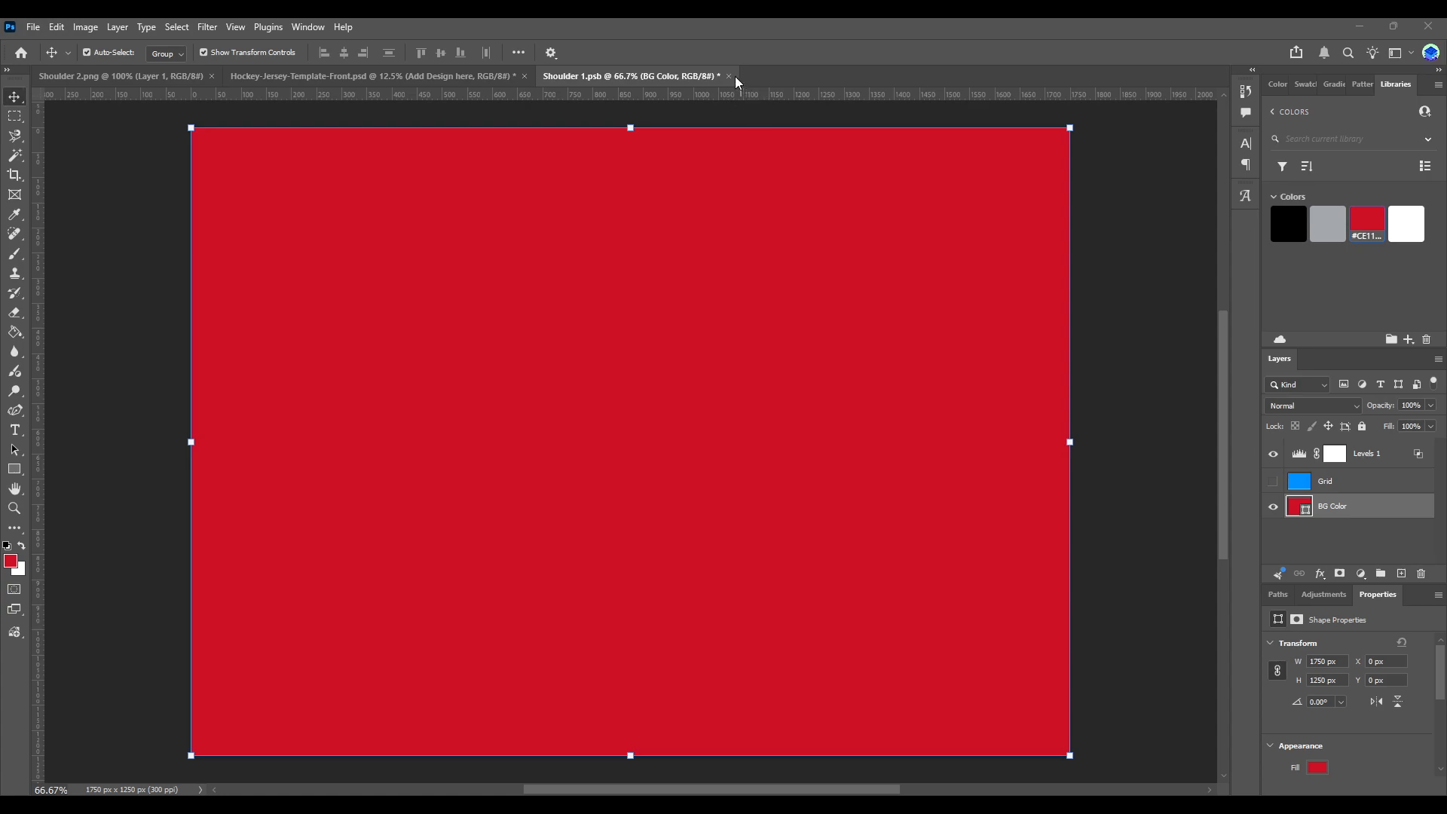
pyautogui.hotkey('ctrl', 's')
pyautogui.hotkey('ctrl', 'w')
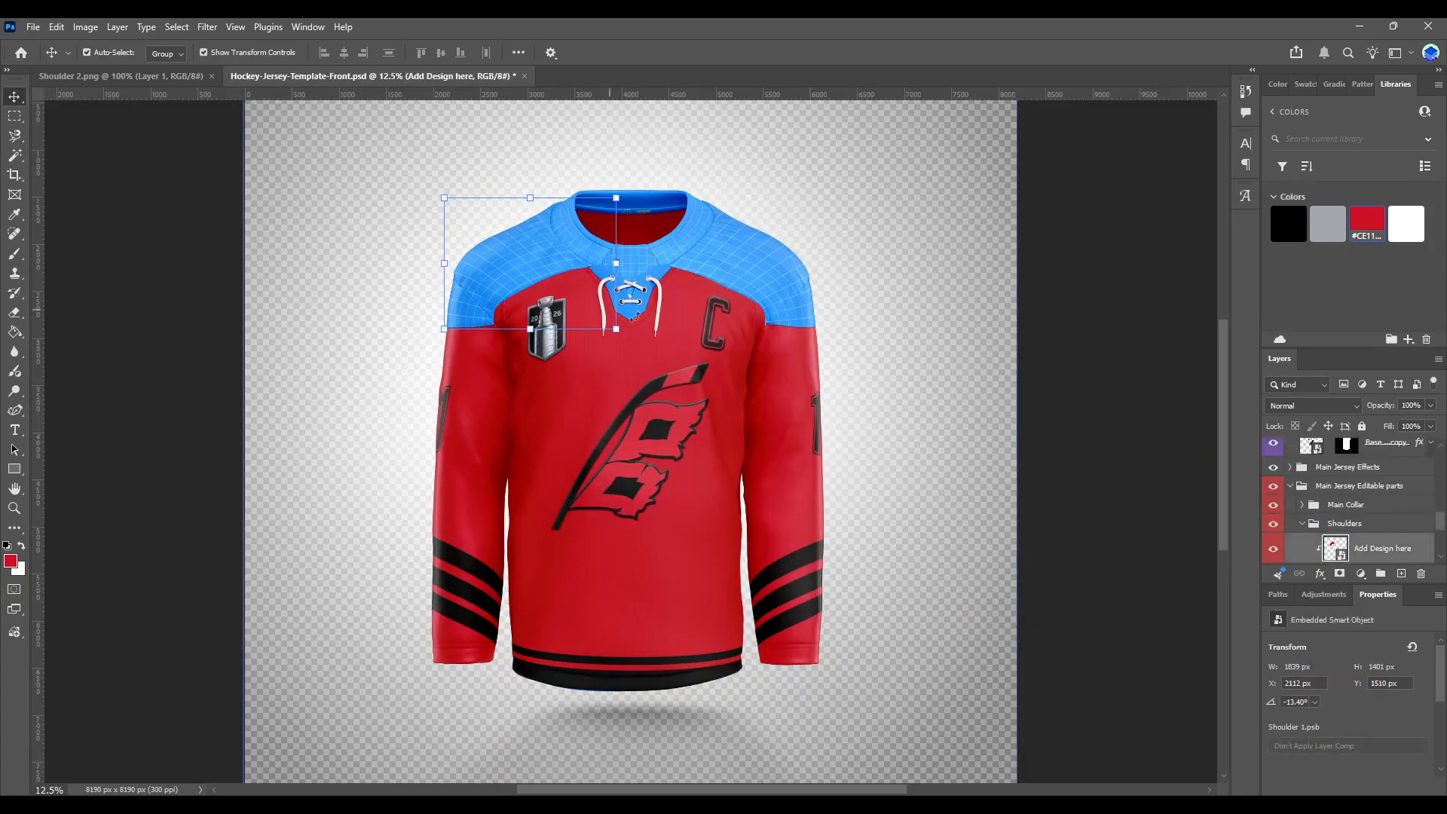
pyautogui.click(767, 324)
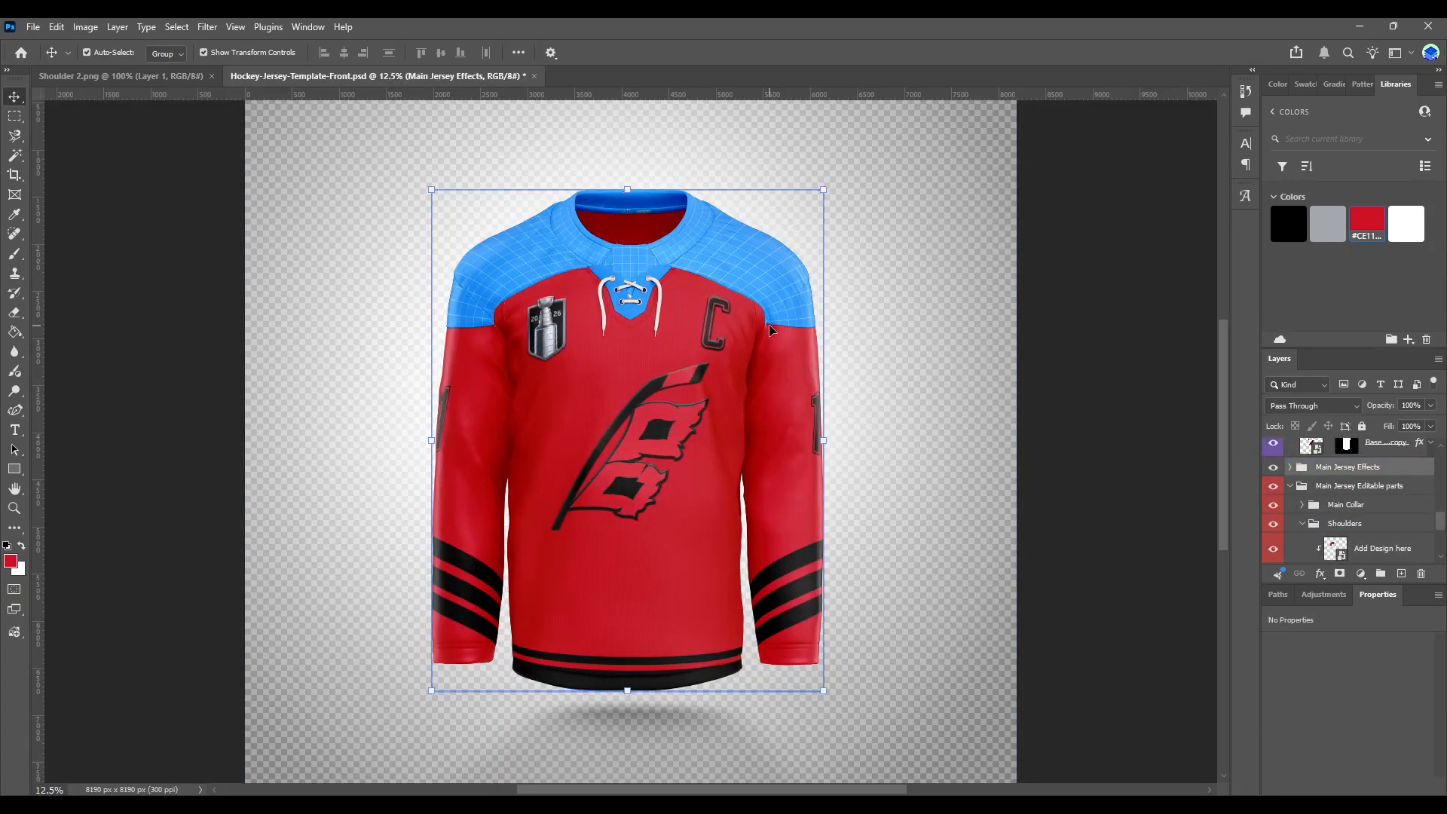
# - Open Shoulder 2.psb, hide its Grid, fill the BG Color layer with the library's red, then save and close the file
pyautogui.click(1343, 527)
pyautogui.doubleClick(1335, 497)
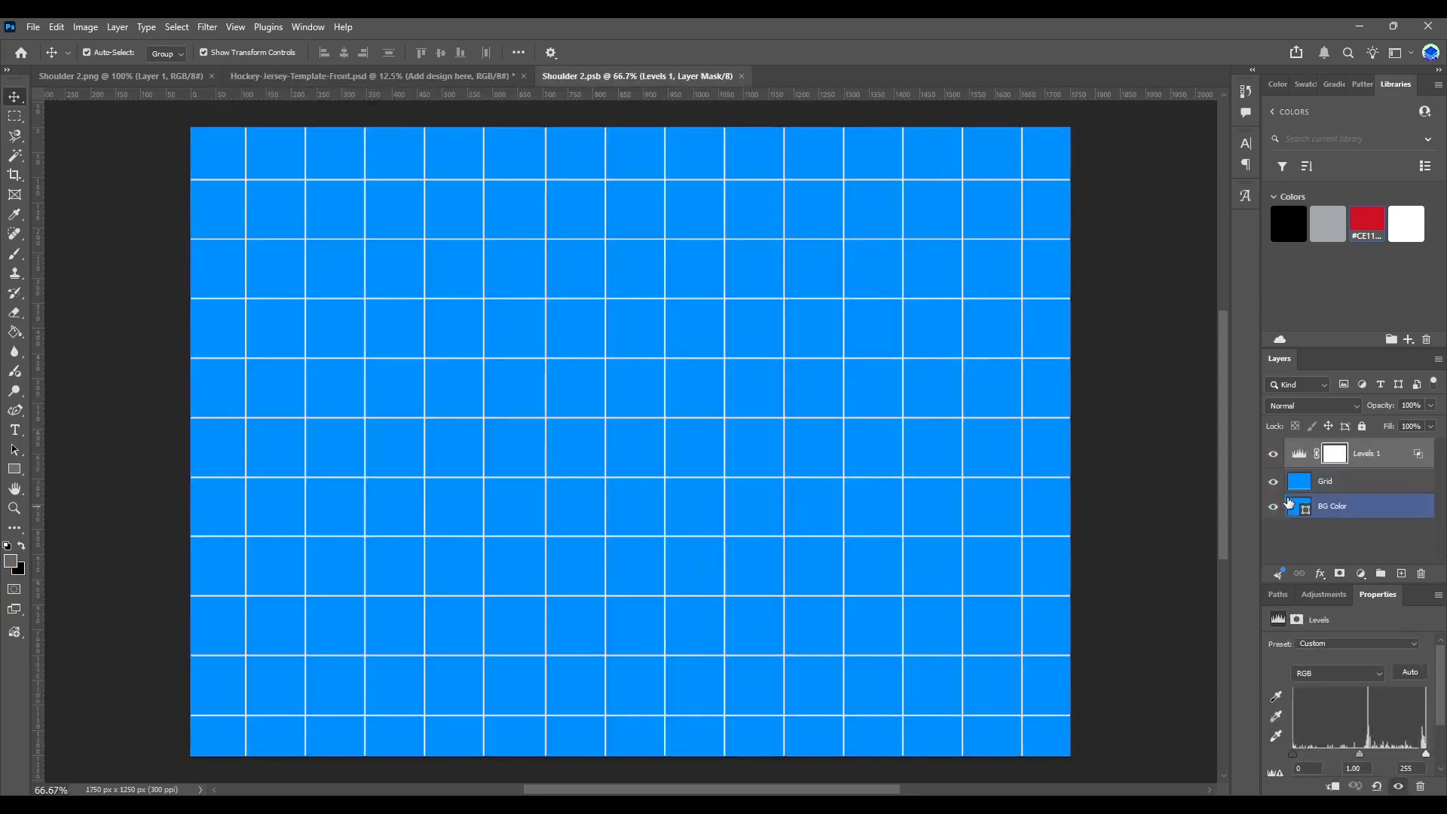
pyautogui.click(1273, 480)
pyautogui.click(1357, 238)
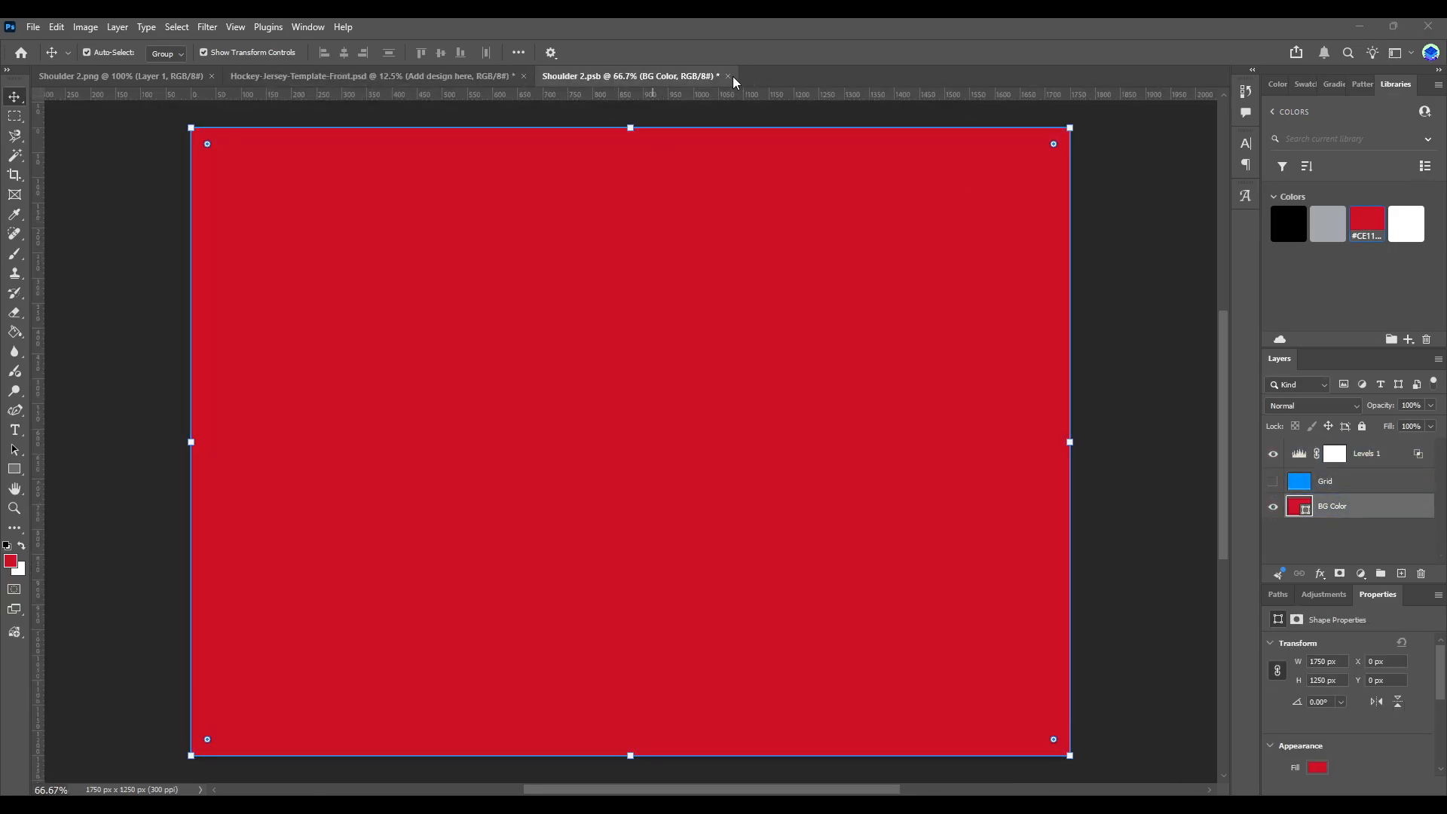
pyautogui.hotkey('ctrl', 's')
pyautogui.hotkey('ctrl', 'w')
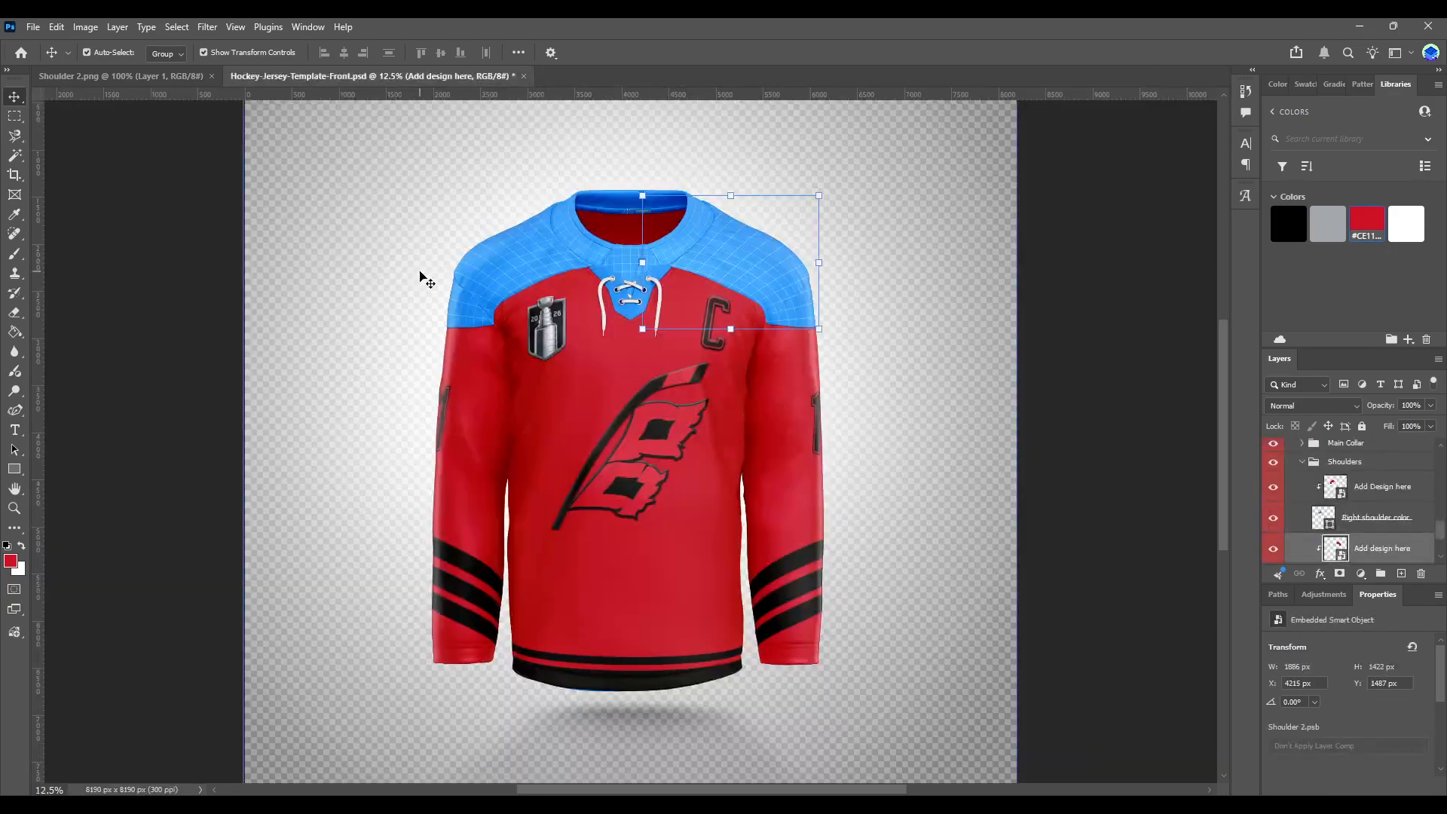
# - Collapse the Shoulders group and expand the Rounded Shoulders group to reach its Editable parts
pyautogui.scroll(1, 1349, 505)
pyautogui.click(1302, 520)
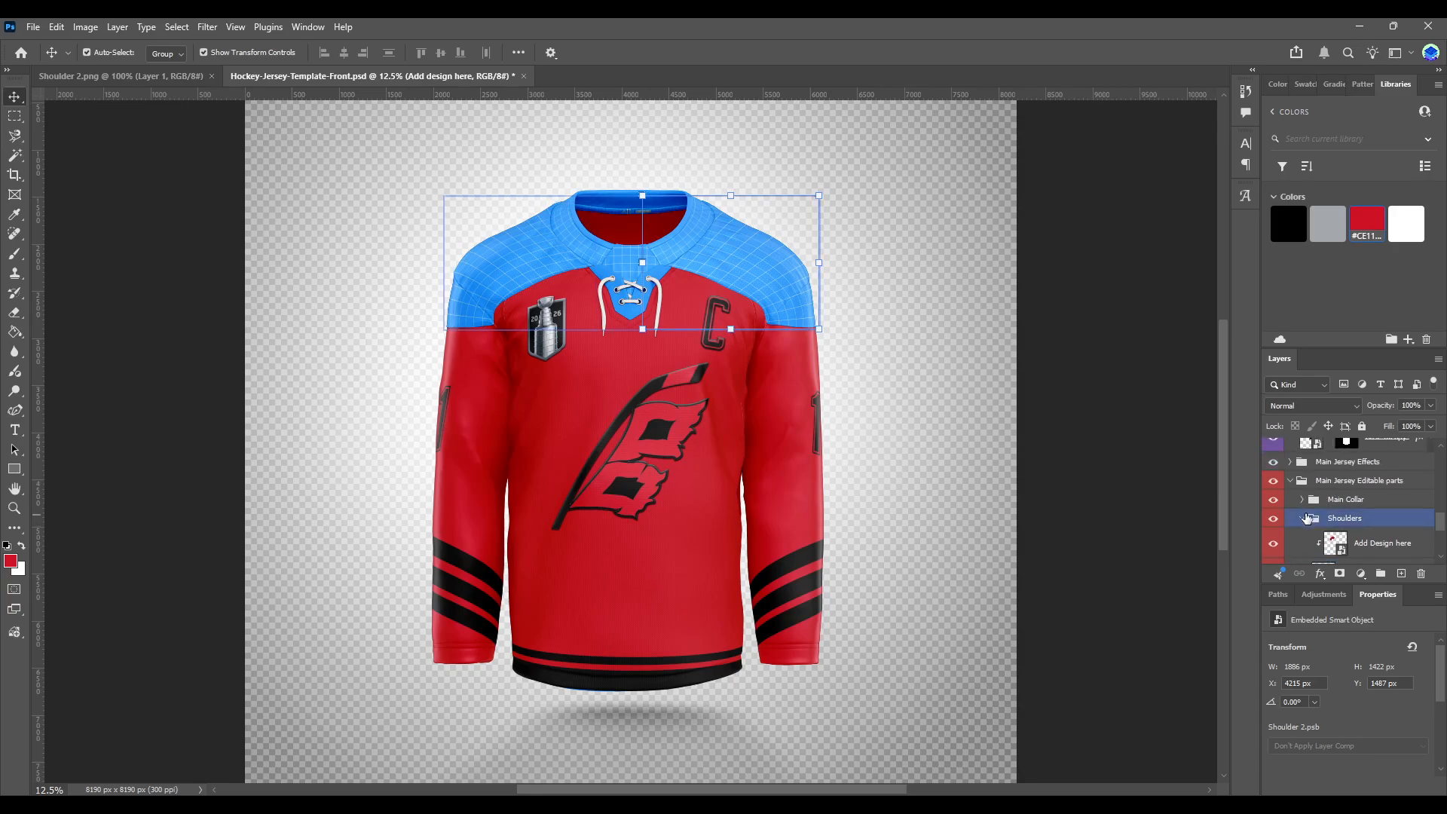
pyautogui.scroll(-4, 1307, 509)
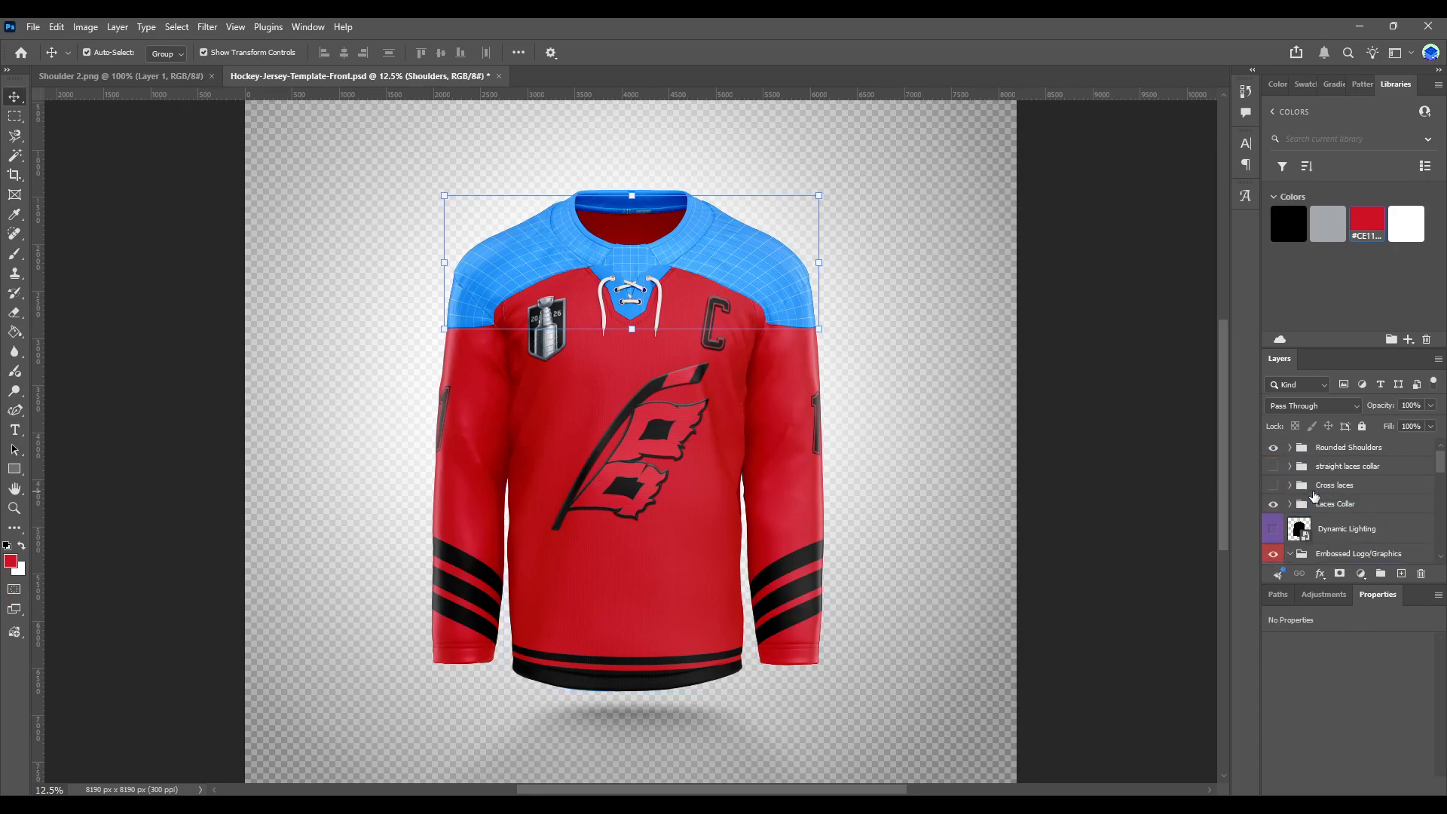
pyautogui.click(1289, 448)
pyautogui.click(1355, 499)
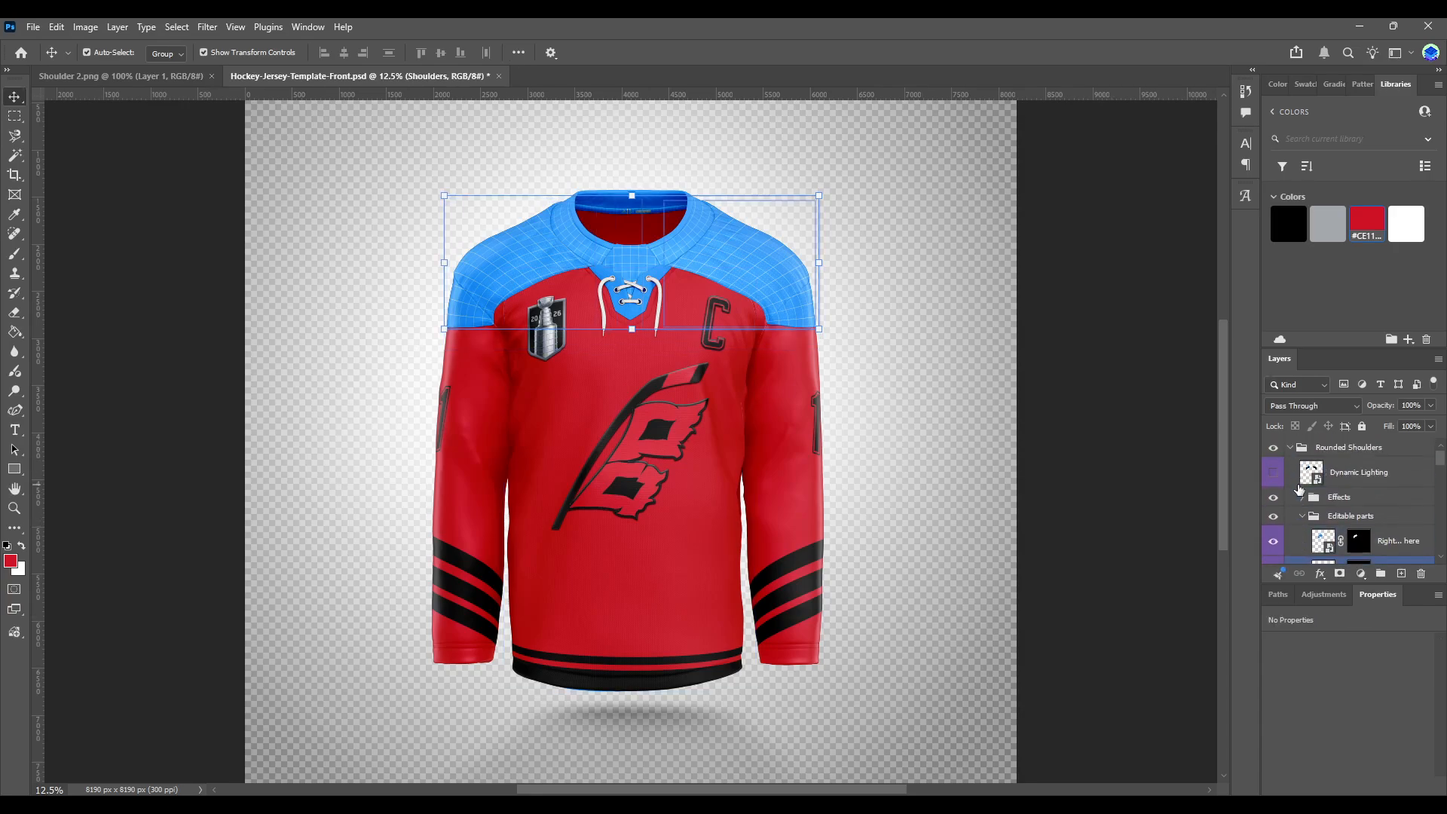
pyautogui.scroll(-1, 1310, 520)
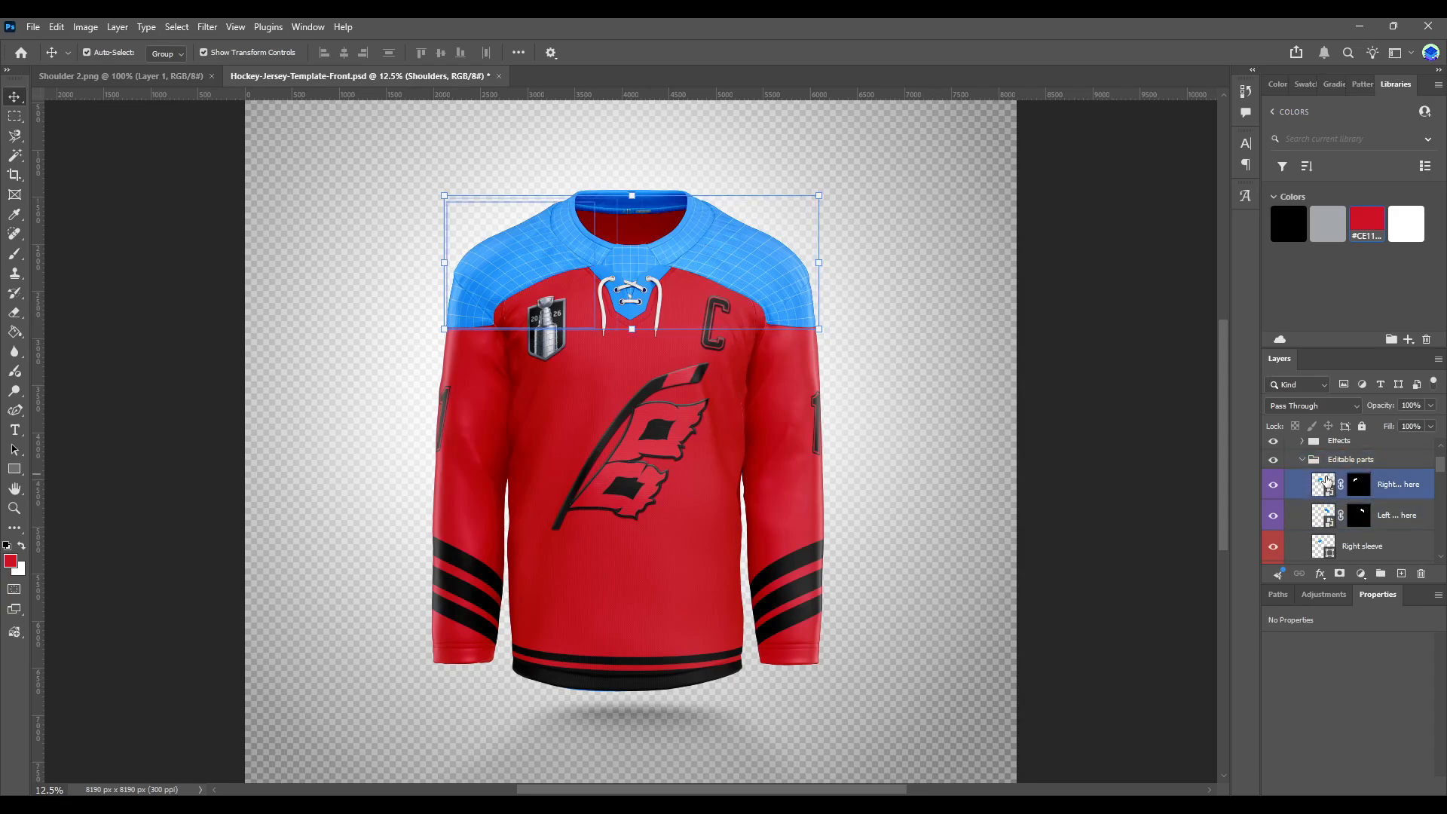
# - Open the right shoulder design smart object Shoulder 11.psb, hide its Grid, and fill BG Color with the library's black
pyautogui.doubleClick(1321, 484)
pyautogui.click(1310, 494)
pyautogui.click(1273, 481)
pyautogui.click(1333, 506)
pyautogui.click(1289, 224)
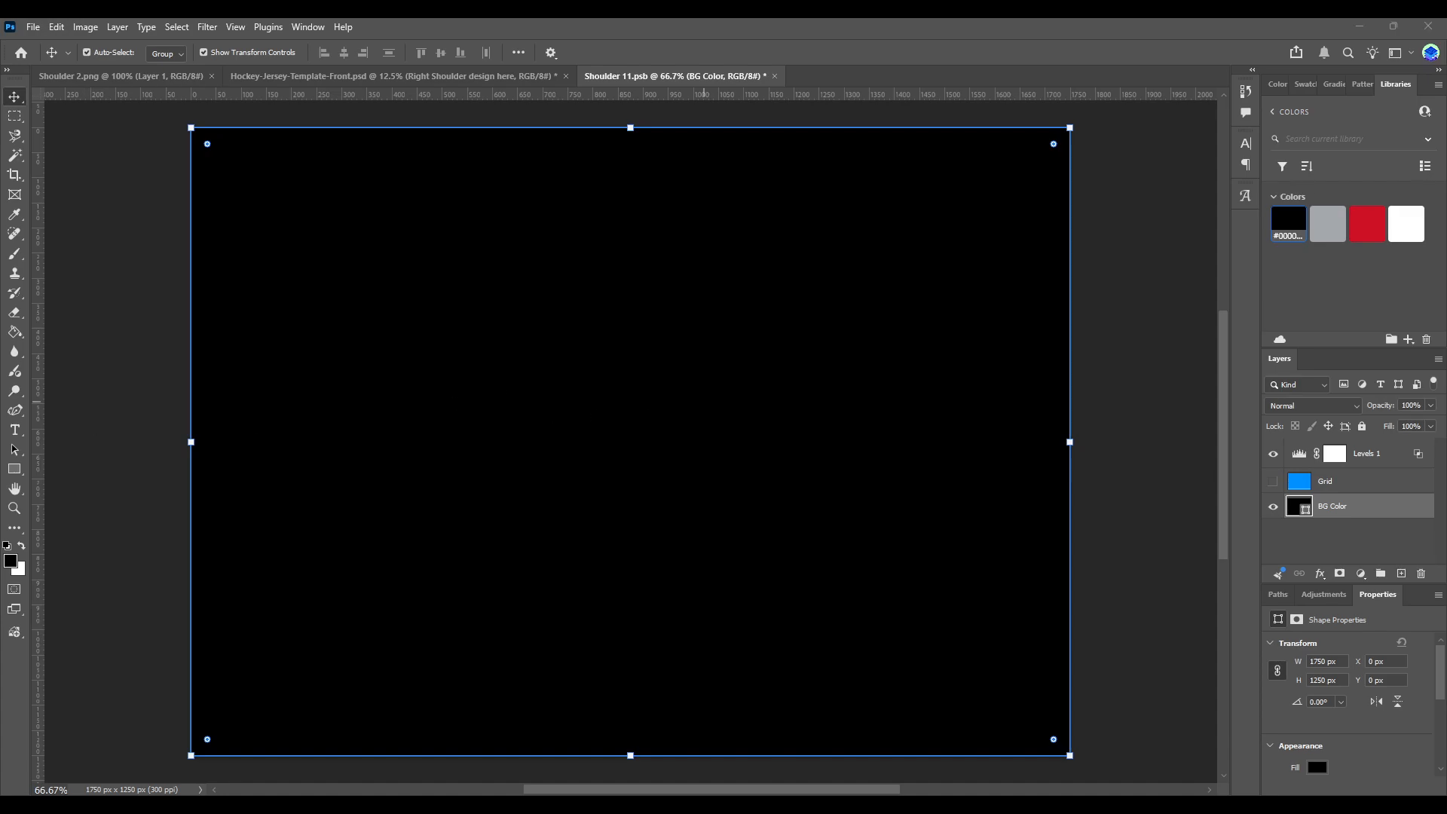
# - Paste the copied swirl logo into Shoulder 11, select its white background by color, and erase that background
pyautogui.hotkey('ctrl', 'v')
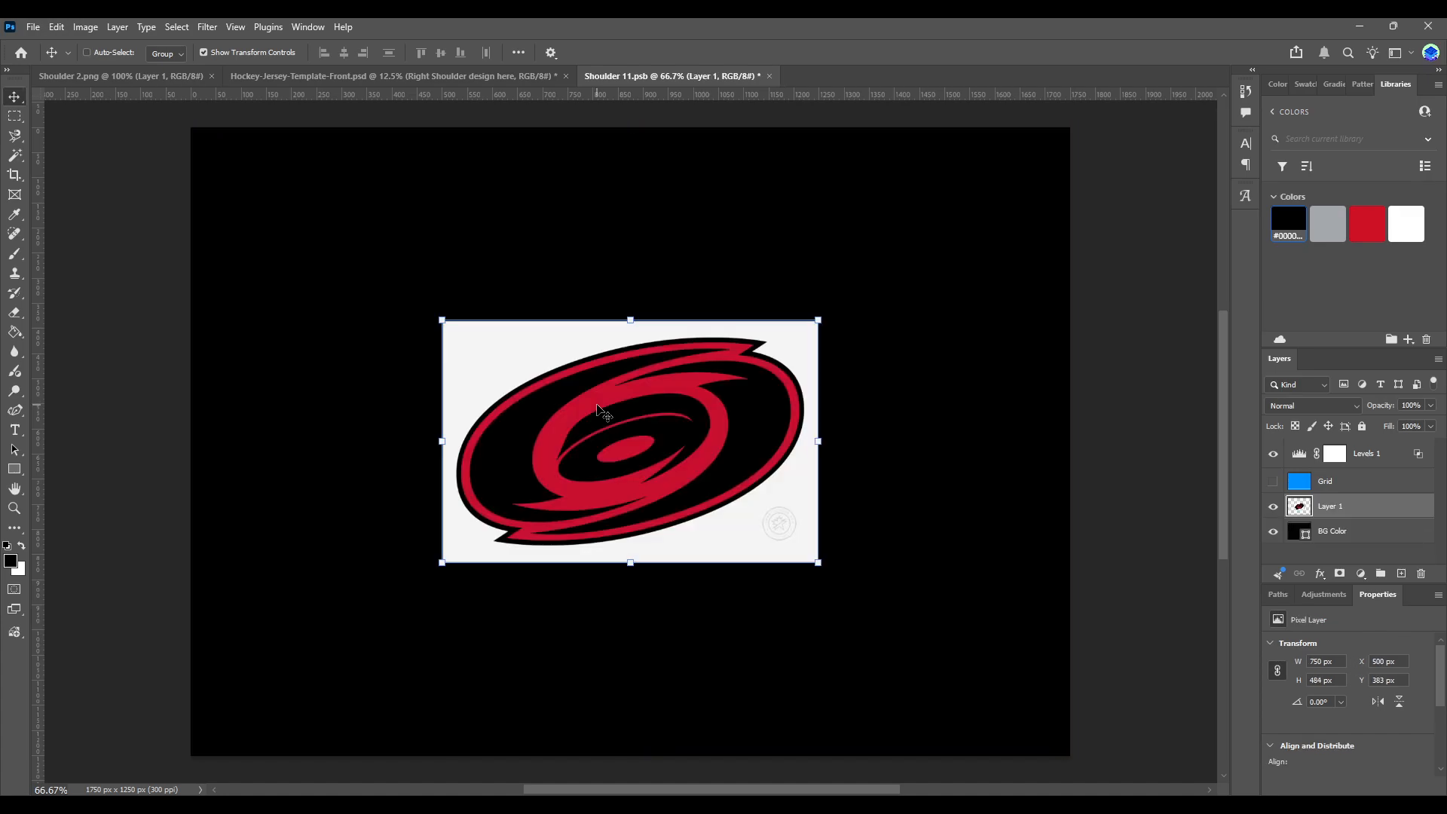
pyautogui.click(16, 157)
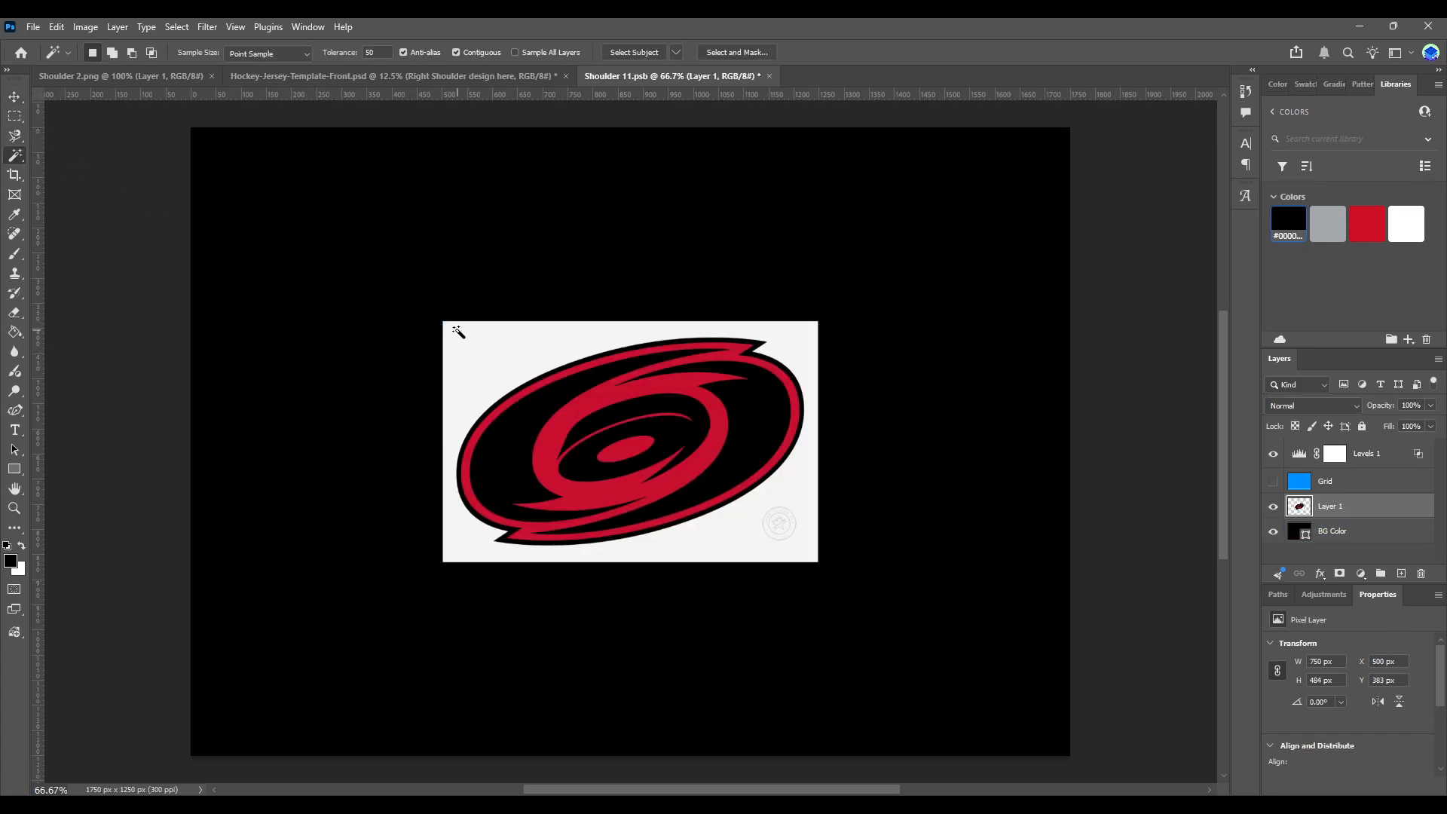
pyautogui.click(514, 343)
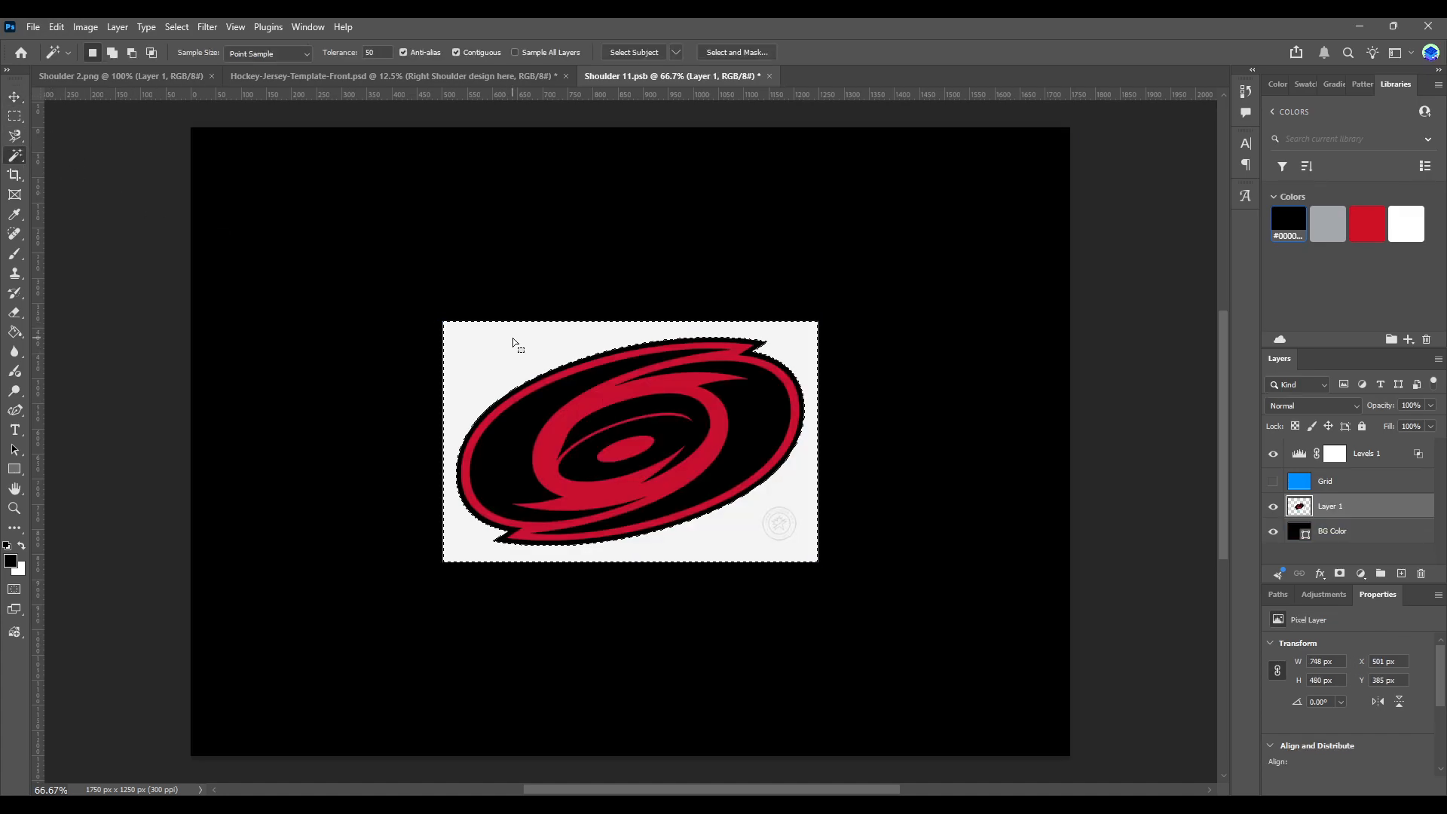
pyautogui.click(14, 312)
pyautogui.moveTo(462, 343); pyautogui.dragTo(788, 343)
pyautogui.moveTo(241, 377)
pyautogui.mouseDown()
pyautogui.moveTo(374, 458)
pyautogui.moveTo(517, 506)
pyautogui.moveTo(1138, 621)
pyautogui.mouseUp()
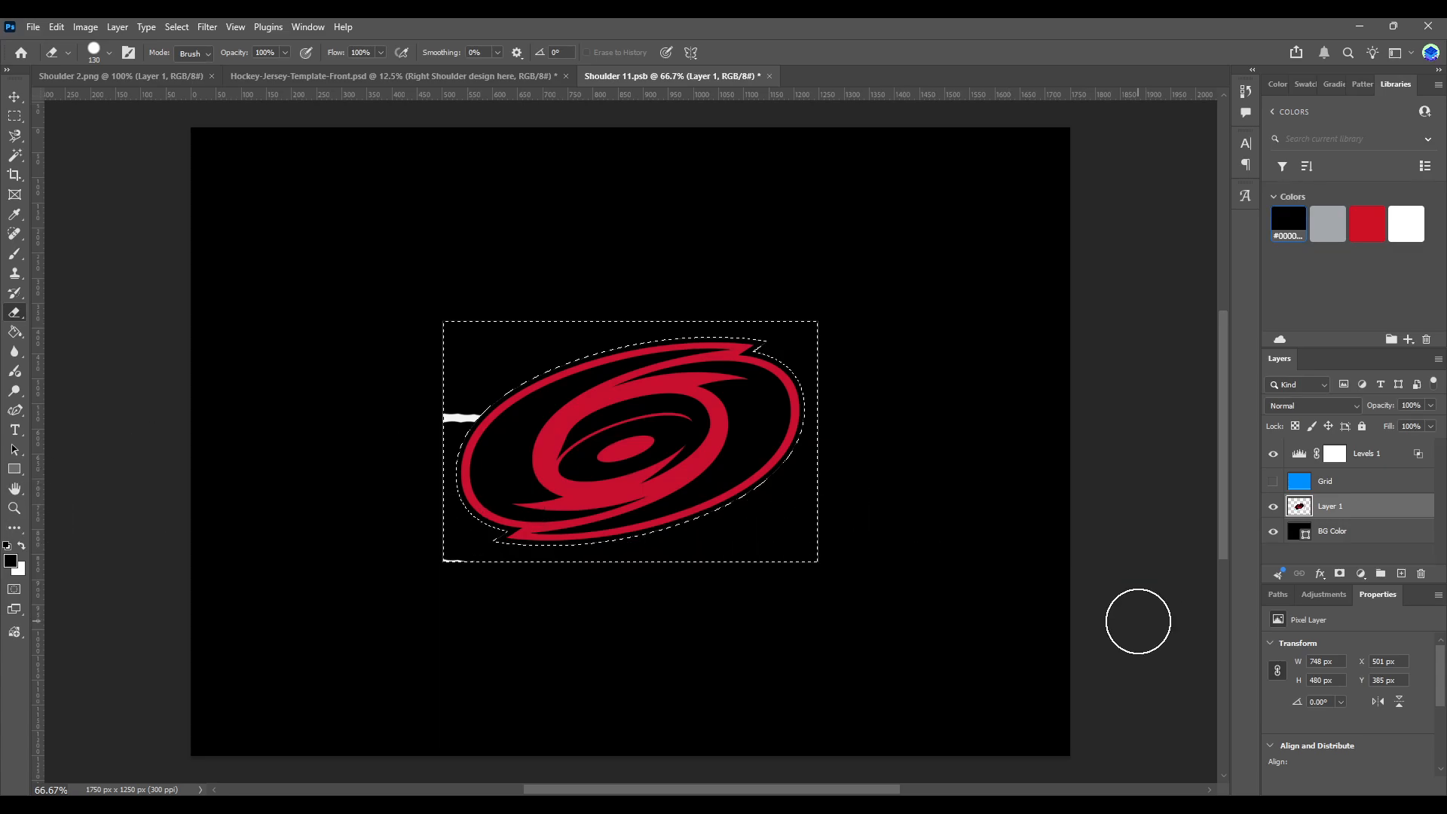
pyautogui.hotkey('ctrl', 'd')
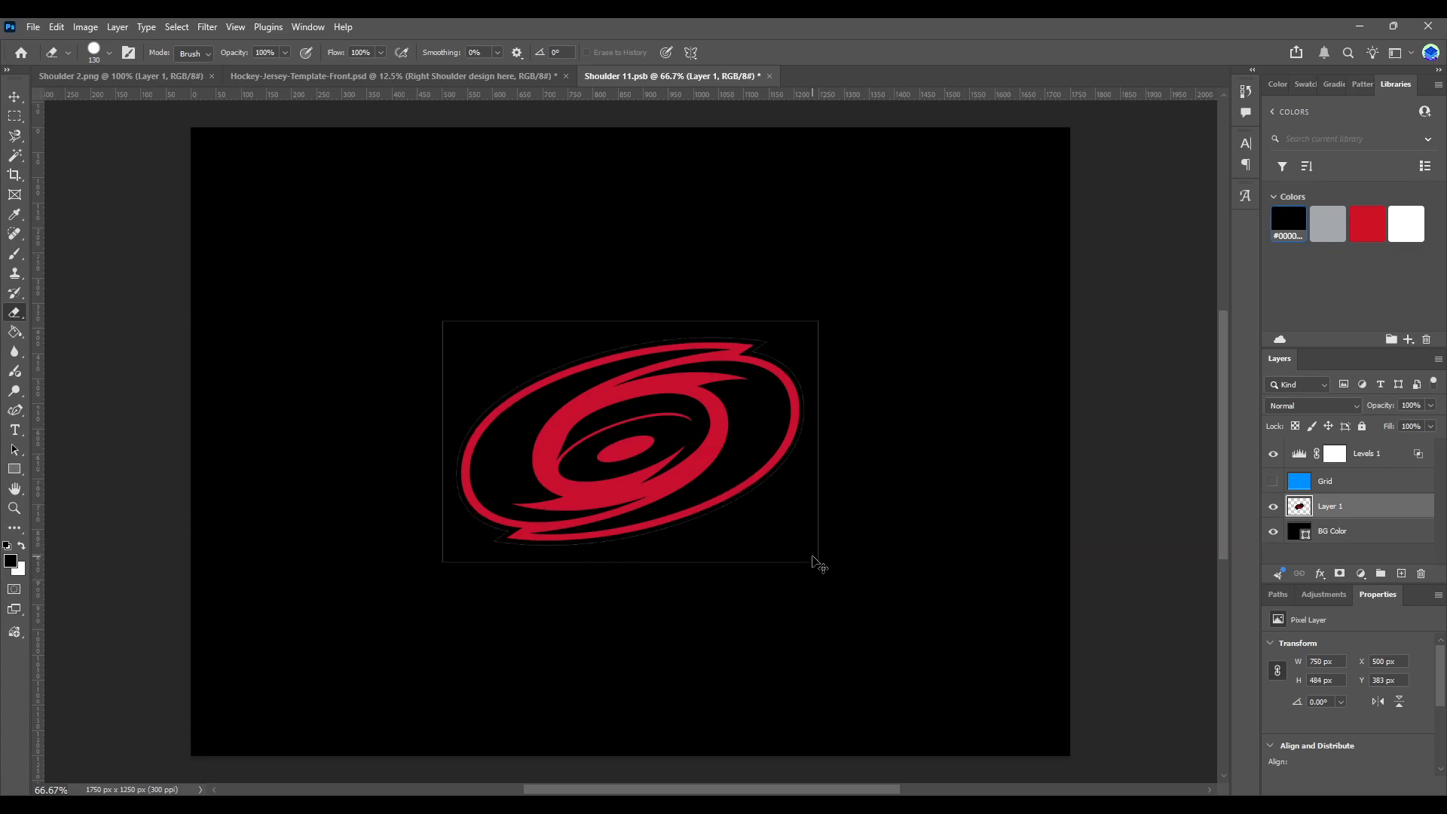
pyautogui.moveTo(817, 562)
pyautogui.mouseDown()
pyautogui.moveTo(834, 539)
pyautogui.moveTo(797, 551)
pyautogui.mouseUp()
# - Add a red Stroke effect with a size of 3 px to the swirl logo layer
pyautogui.click(15, 97)
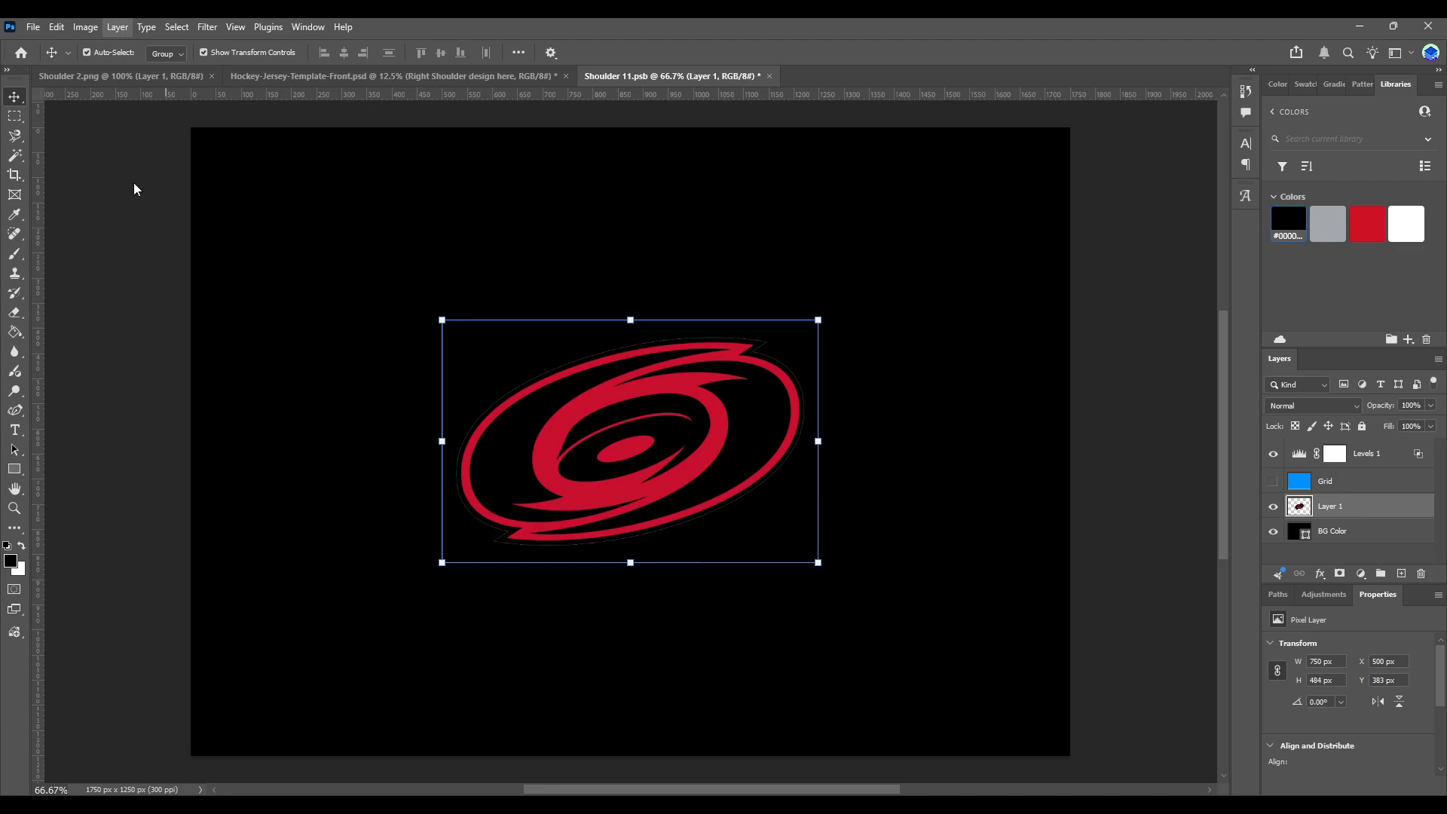
pyautogui.click(304, 216)
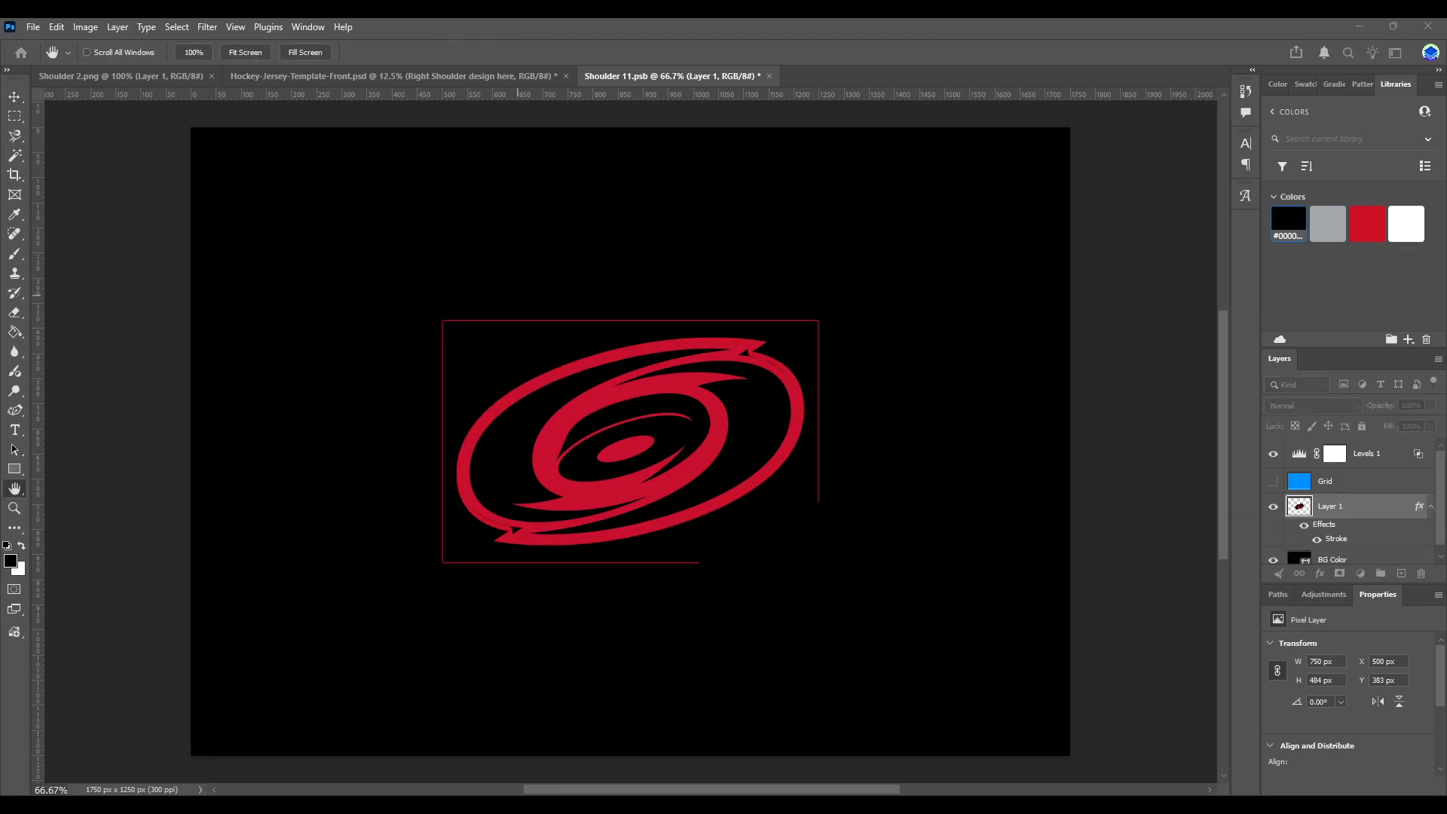
pyautogui.write('3')
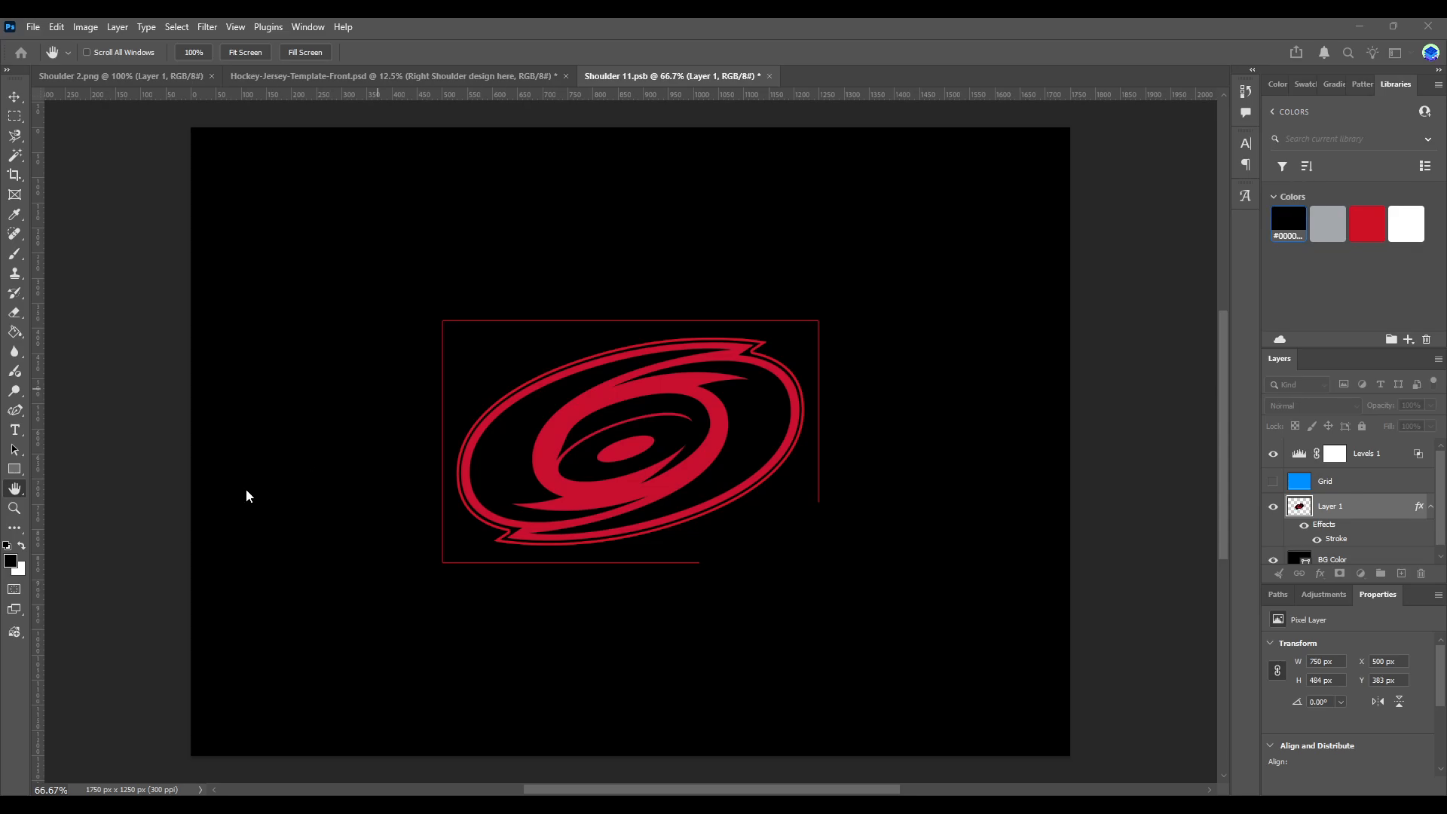
pyautogui.write('i')
pyautogui.press('Return')
# - Rotate the swirl logo 90° clockwise about its center and save Shoulder 11
pyautogui.press('v')
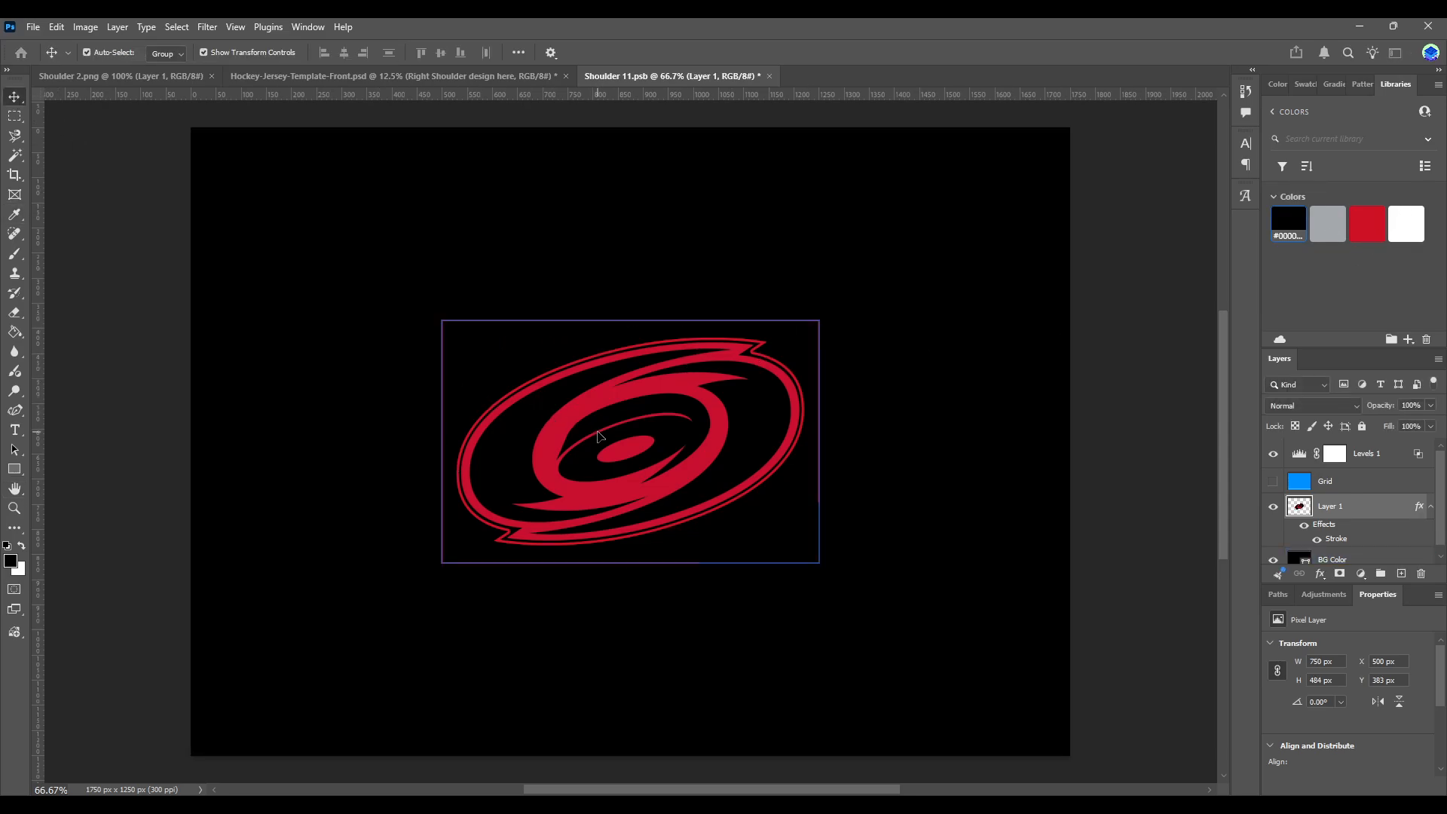
pyautogui.hotkey('ctrl', 't')
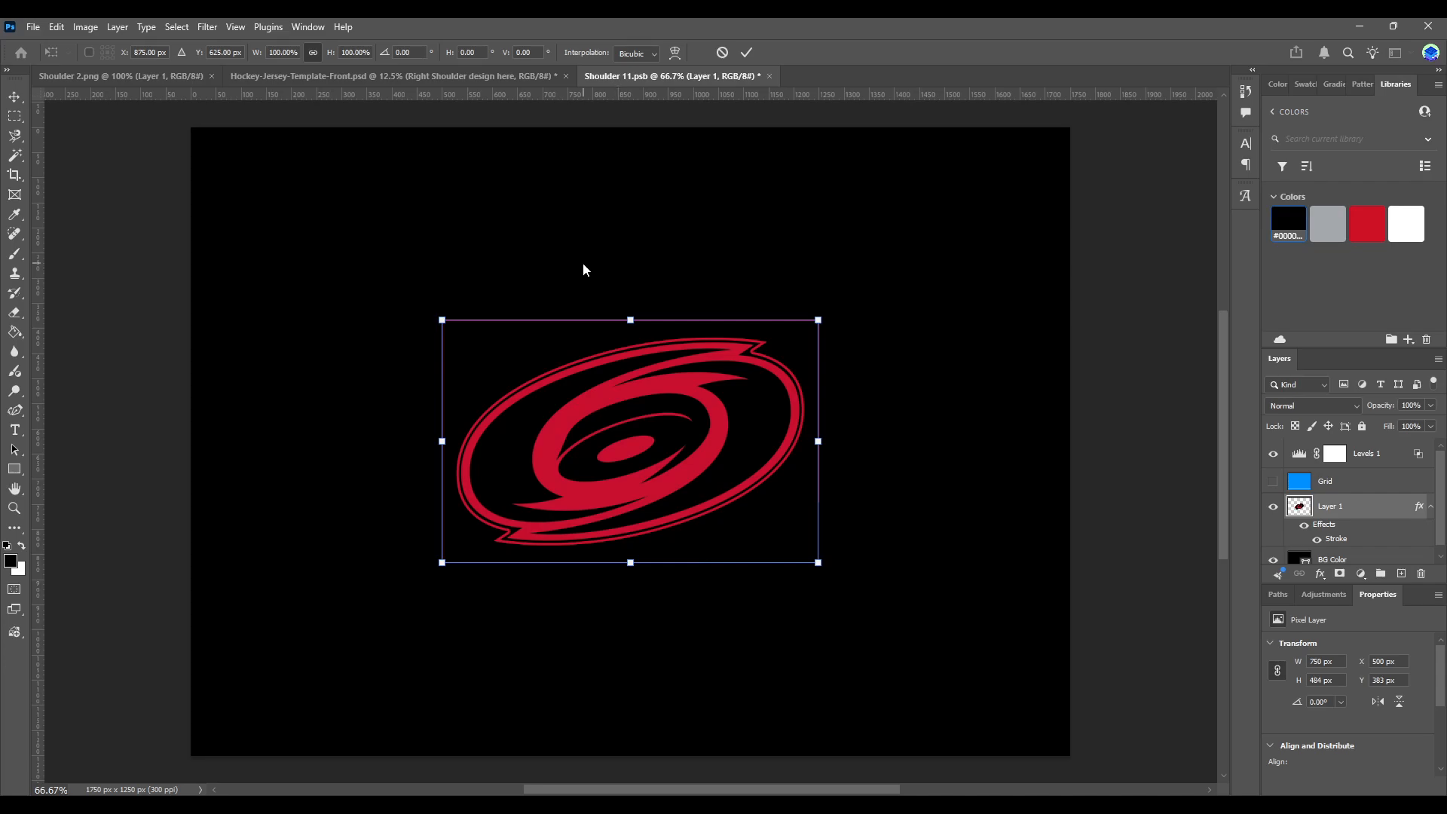
pyautogui.moveTo(630, 297); pyautogui.dragTo(817, 458)
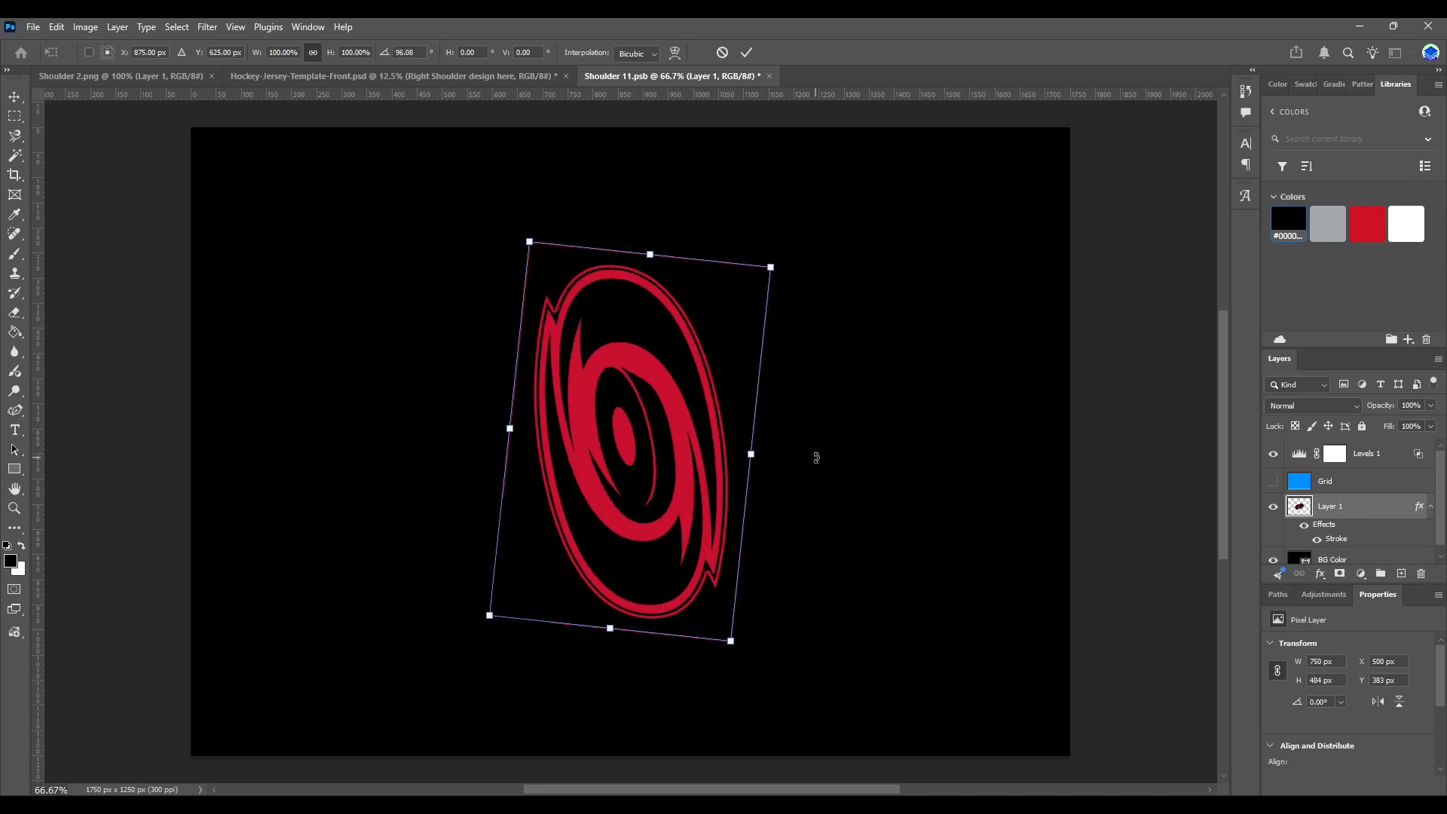
pyautogui.hotkey('ctrl', 'z')
pyautogui.click(719, 680)
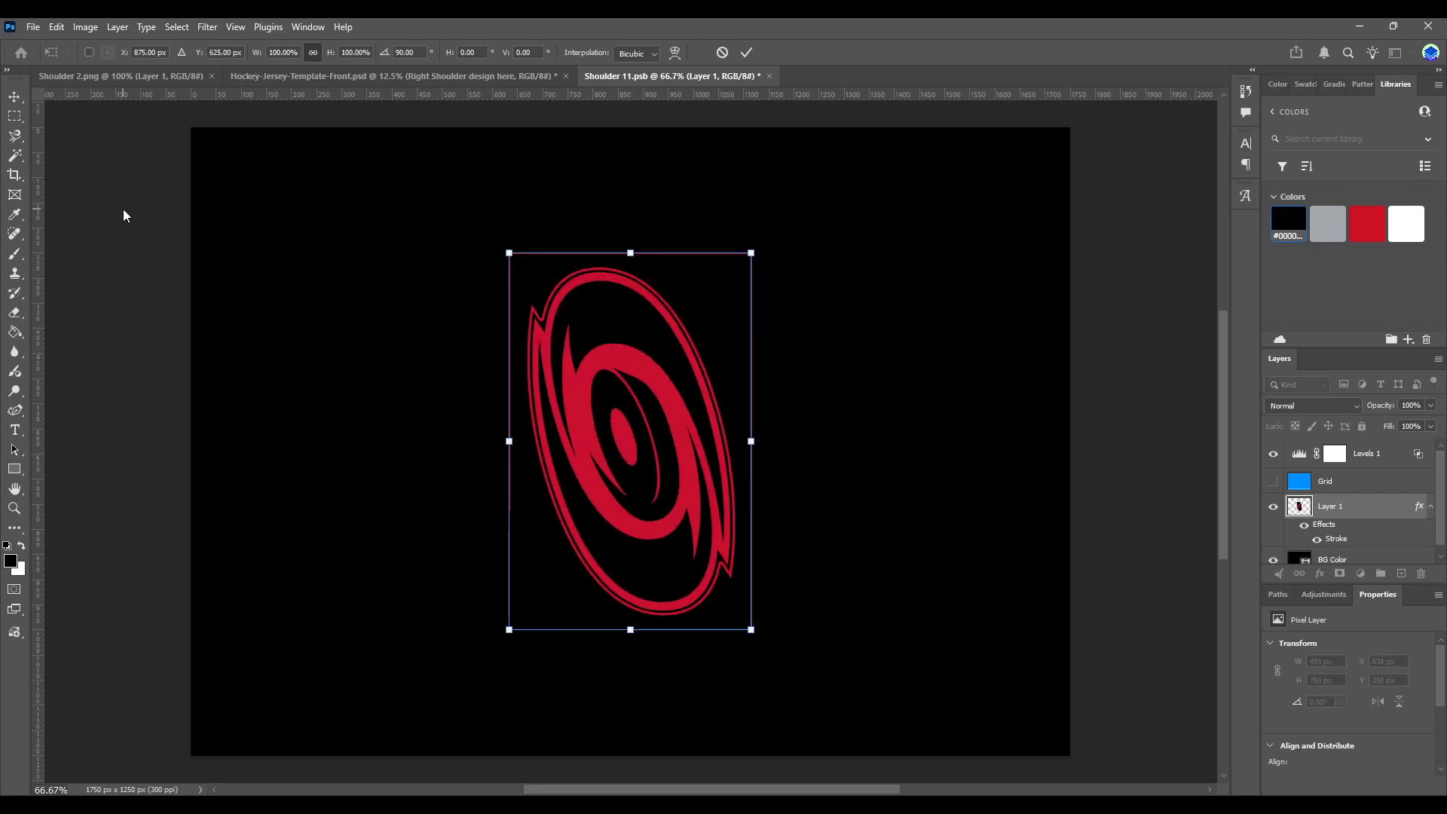
pyautogui.click(15, 96)
pyautogui.moveTo(630, 436)
pyautogui.mouseDown()
pyautogui.moveTo(644, 429)
pyautogui.moveTo(630, 437)
pyautogui.mouseUp()
pyautogui.click(115, 189)
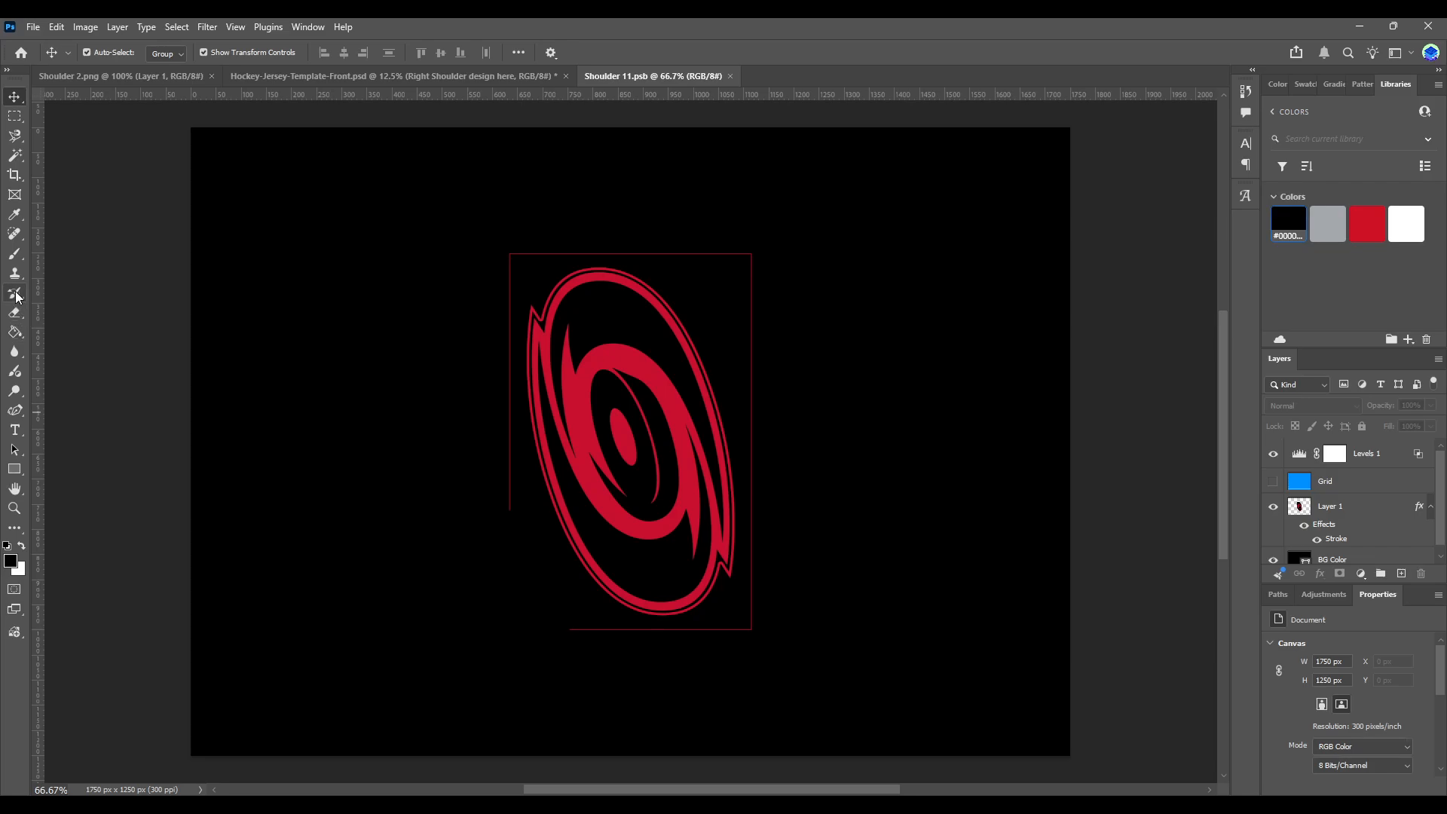
pyautogui.click(15, 254)
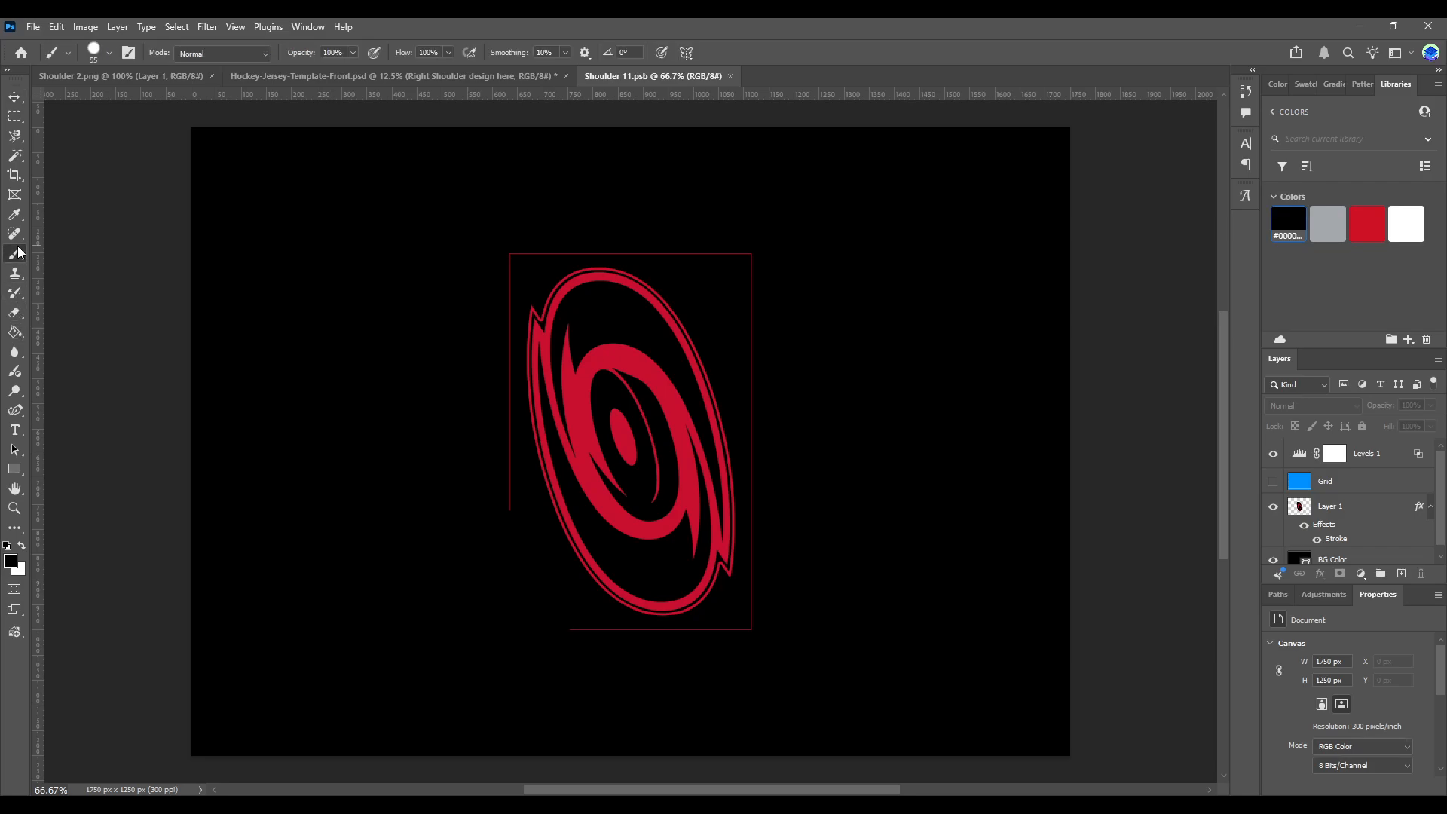
pyautogui.click(1371, 513)
pyautogui.moveTo(523, 248)
pyautogui.mouseDown()
pyautogui.moveTo(613, 236)
pyautogui.moveTo(528, 266)
pyautogui.mouseUp()
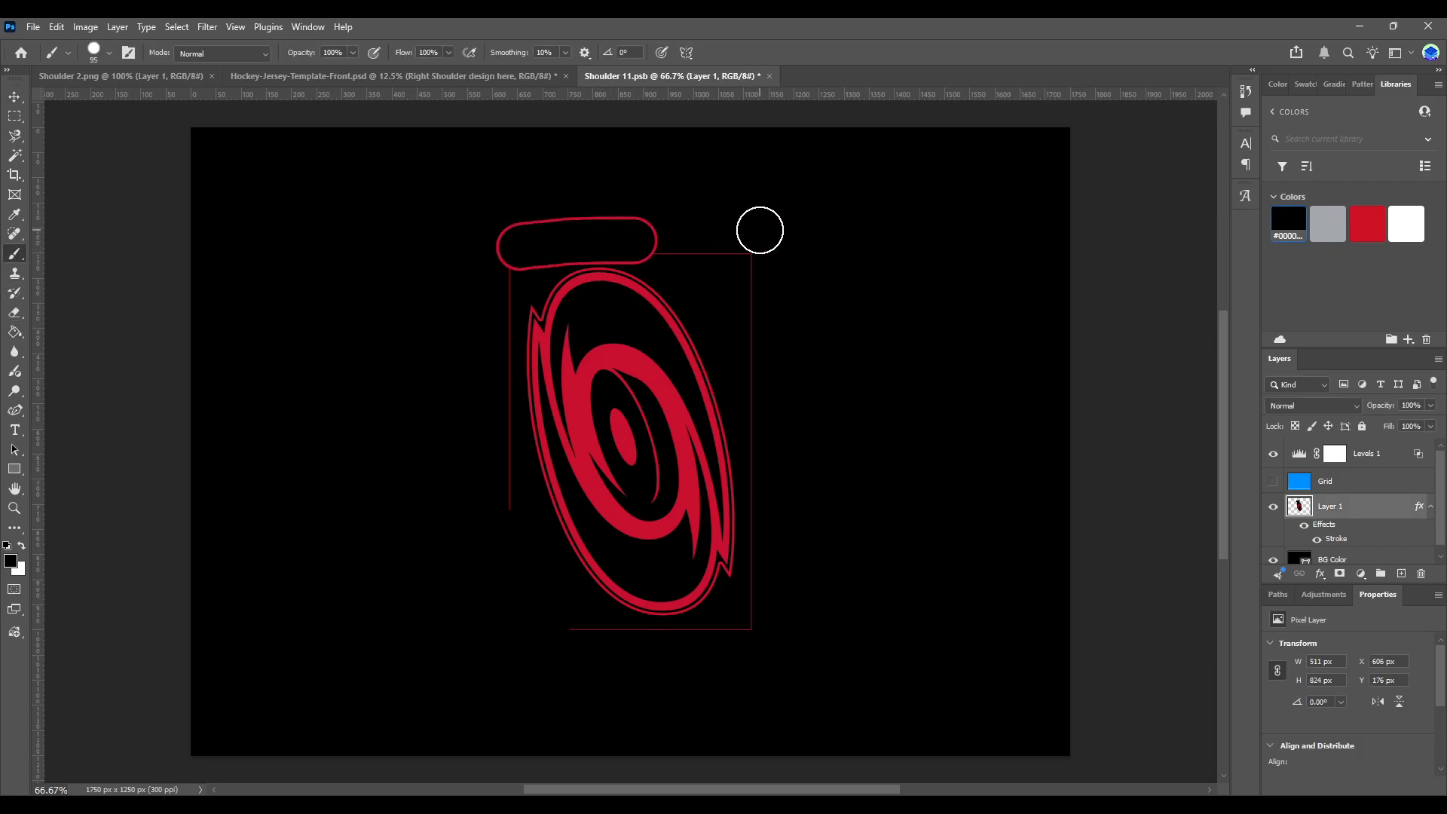
pyautogui.hotkey('ctrl', 'z')
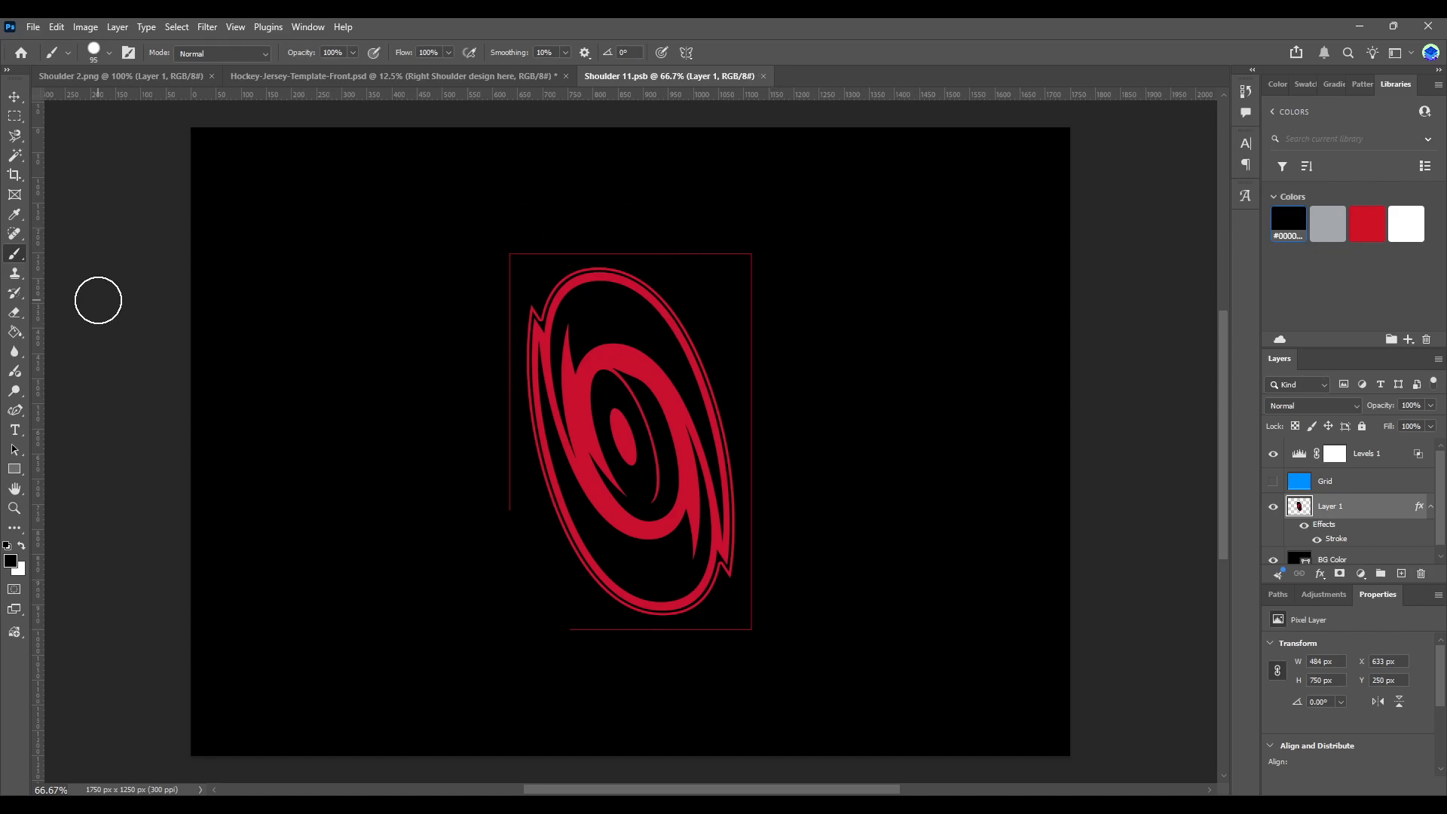
# - Erase the stray rectangular outline around the swirl logo, save Shoulder 11, and check the shoulder on the jersey template
pyautogui.click(15, 312)
pyautogui.moveTo(514, 233)
pyautogui.mouseDown()
pyautogui.moveTo(739, 230)
pyautogui.moveTo(767, 289)
pyautogui.moveTo(775, 596)
pyautogui.moveTo(761, 640)
pyautogui.moveTo(547, 649)
pyautogui.moveTo(487, 551)
pyautogui.moveTo(476, 392)
pyautogui.moveTo(489, 277)
pyautogui.moveTo(488, 385)
pyautogui.mouseUp()
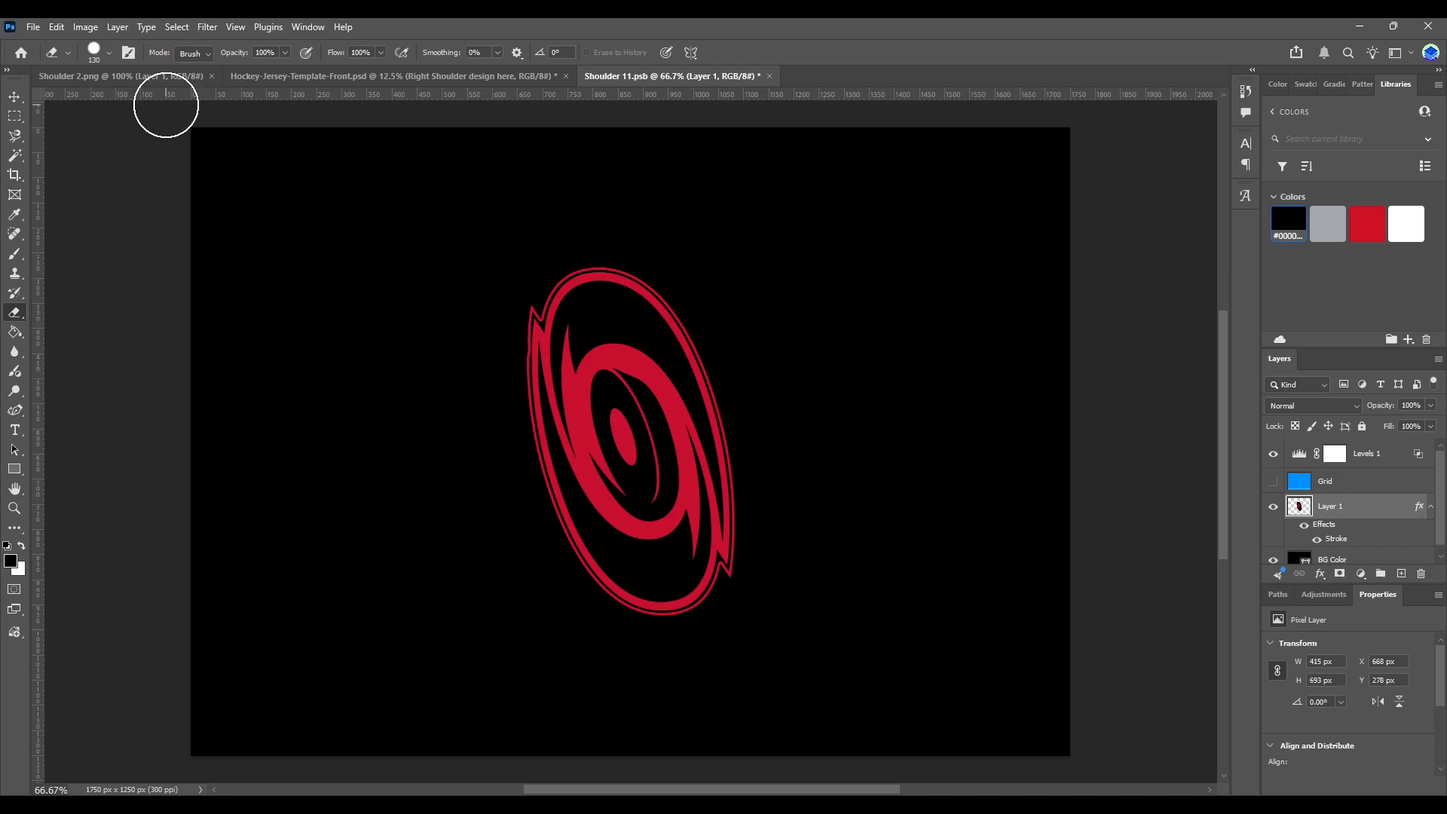
pyautogui.press('v')
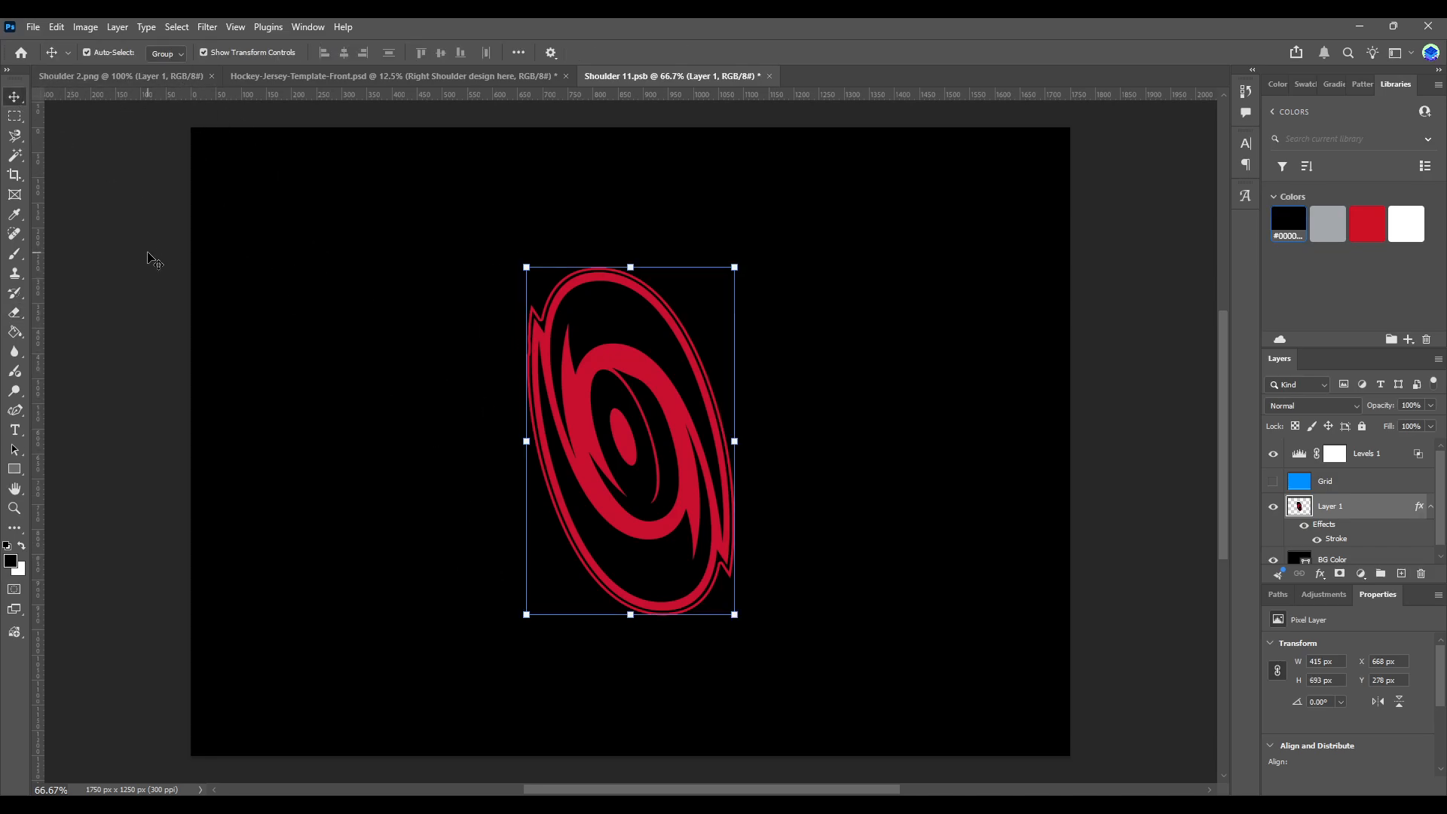
pyautogui.click(154, 261)
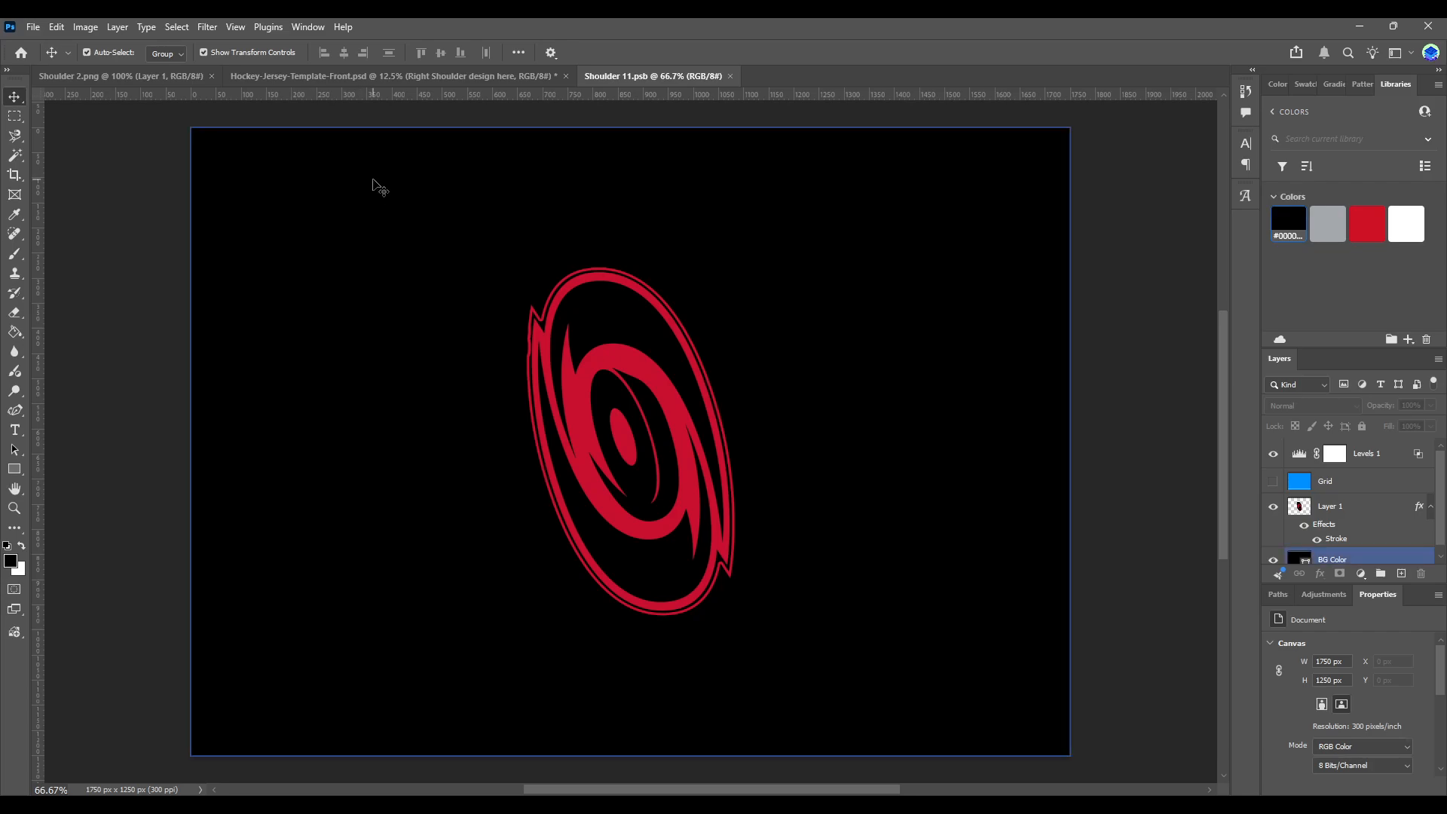
pyautogui.click(393, 75)
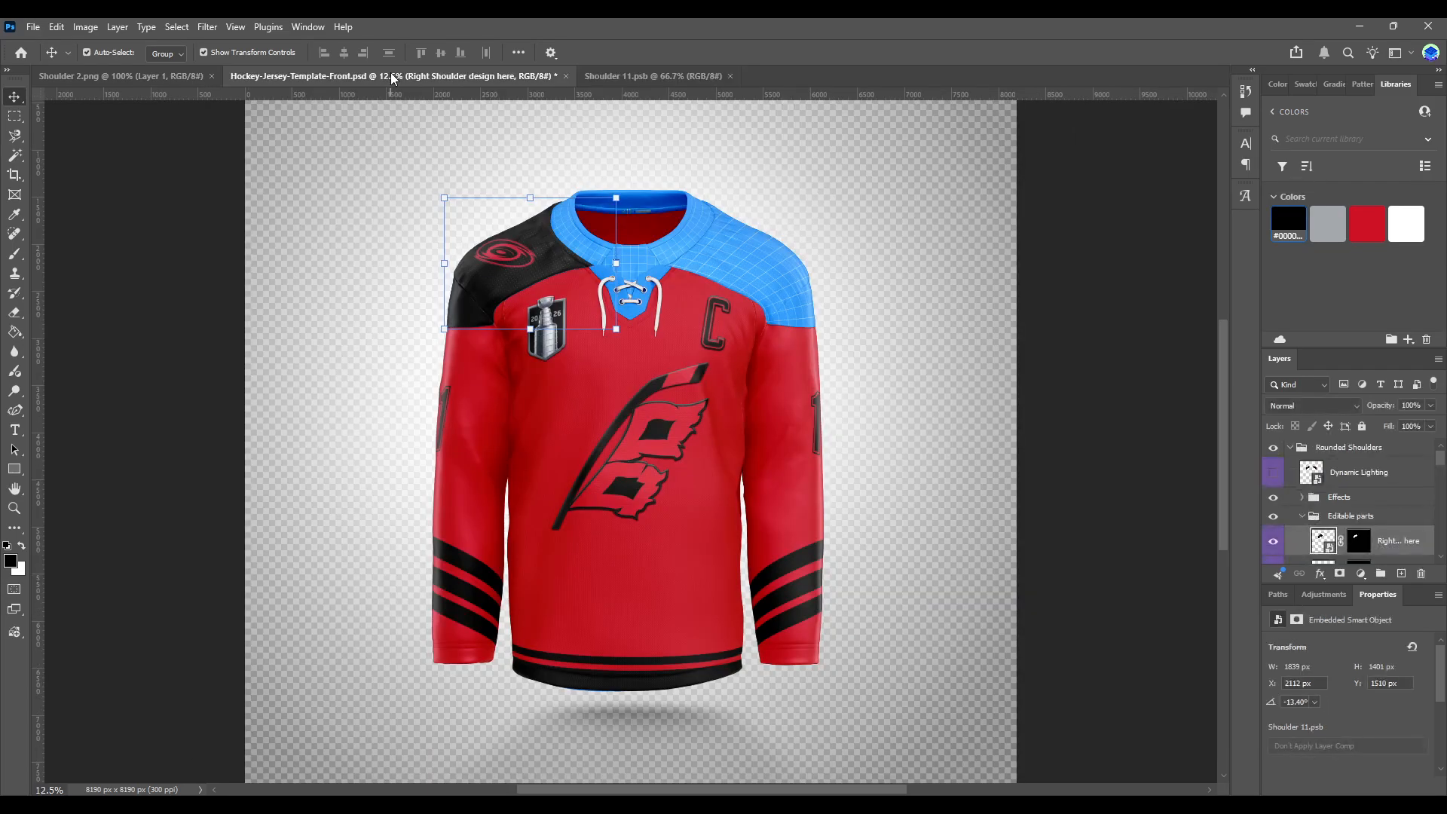
pyautogui.click(360, 190)
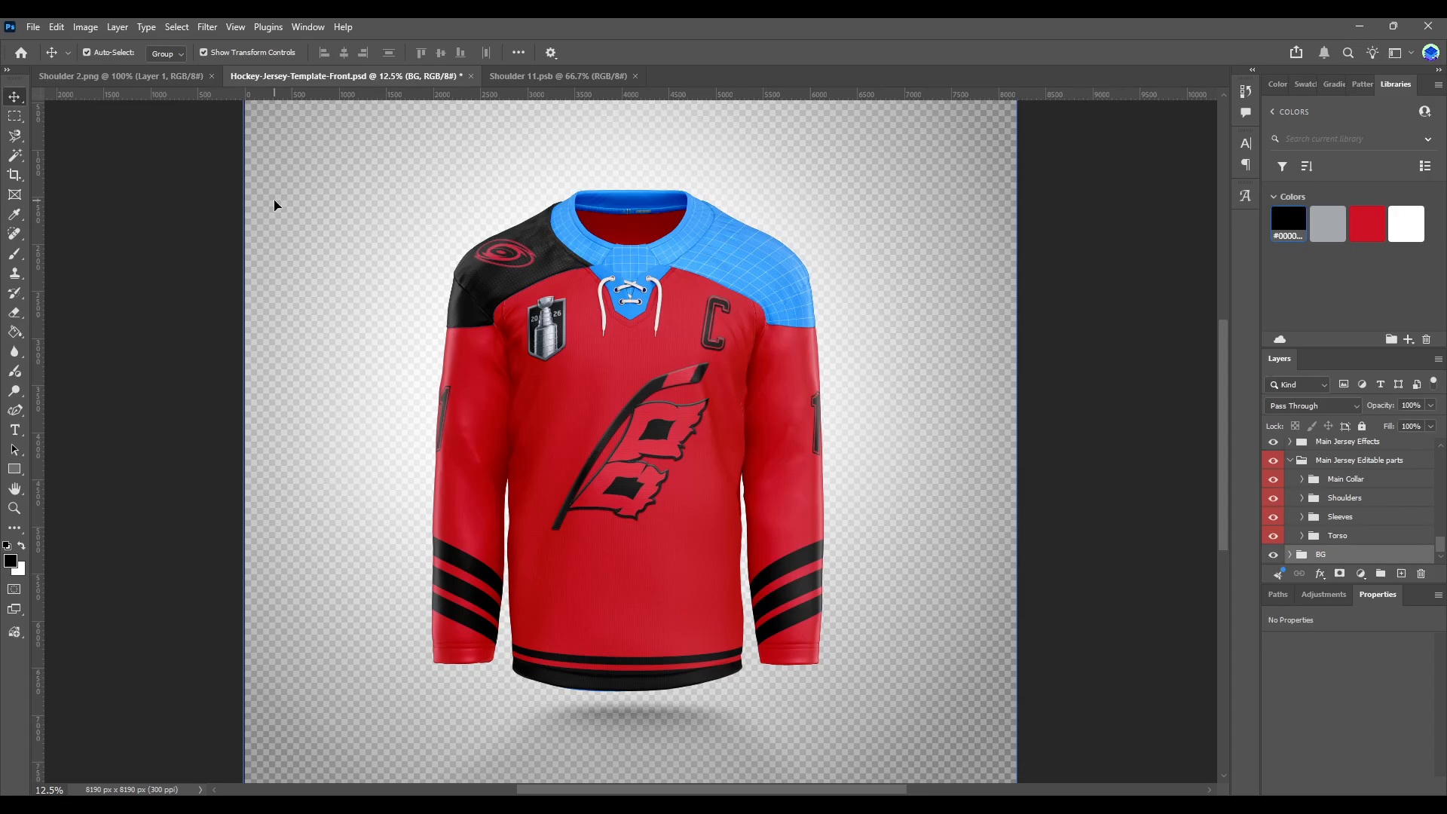
pyautogui.click(572, 74)
pyautogui.click(314, 74)
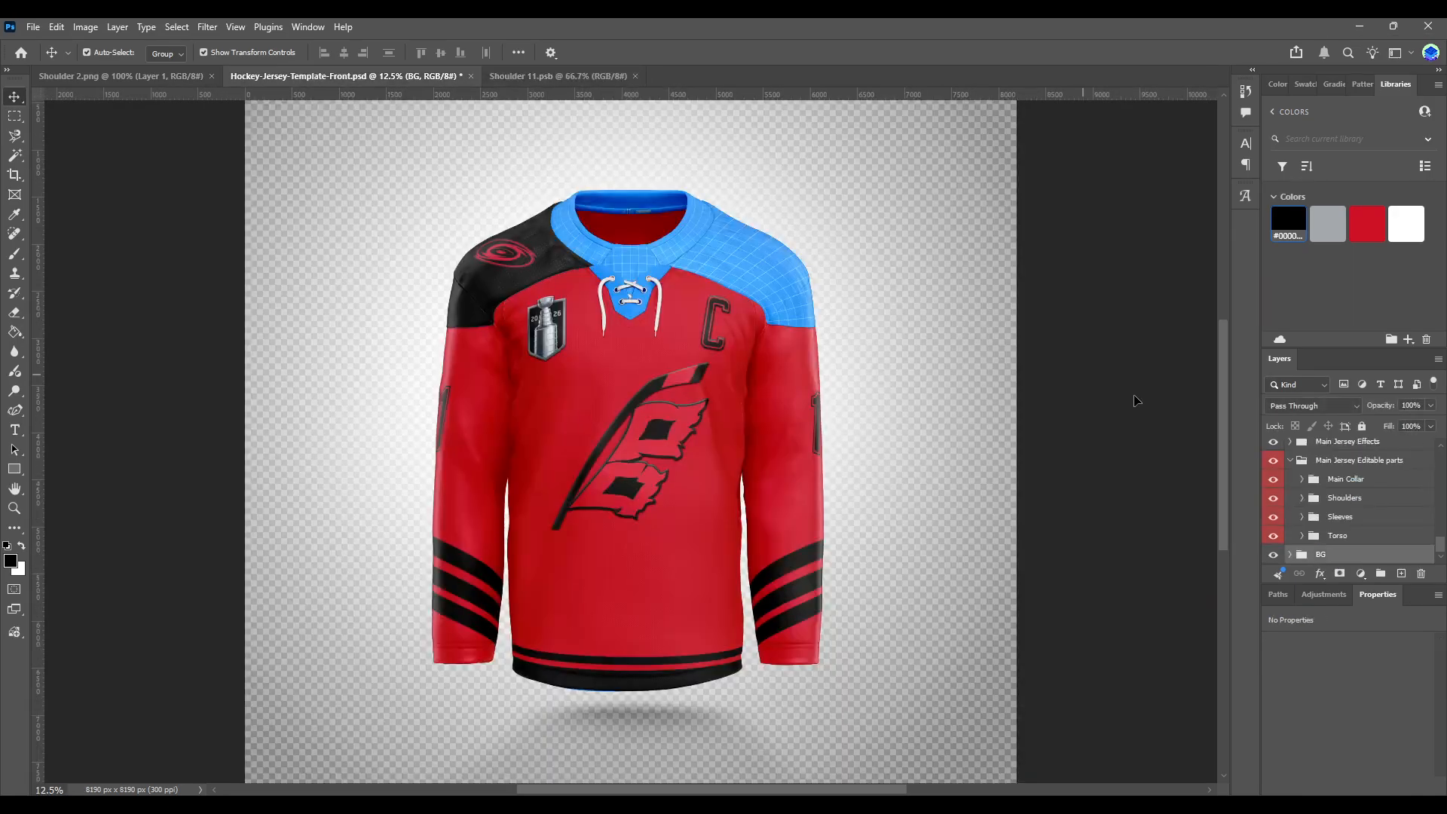
pyautogui.click(1299, 499)
pyautogui.click(1298, 521)
pyautogui.click(1308, 499)
pyautogui.click(1303, 498)
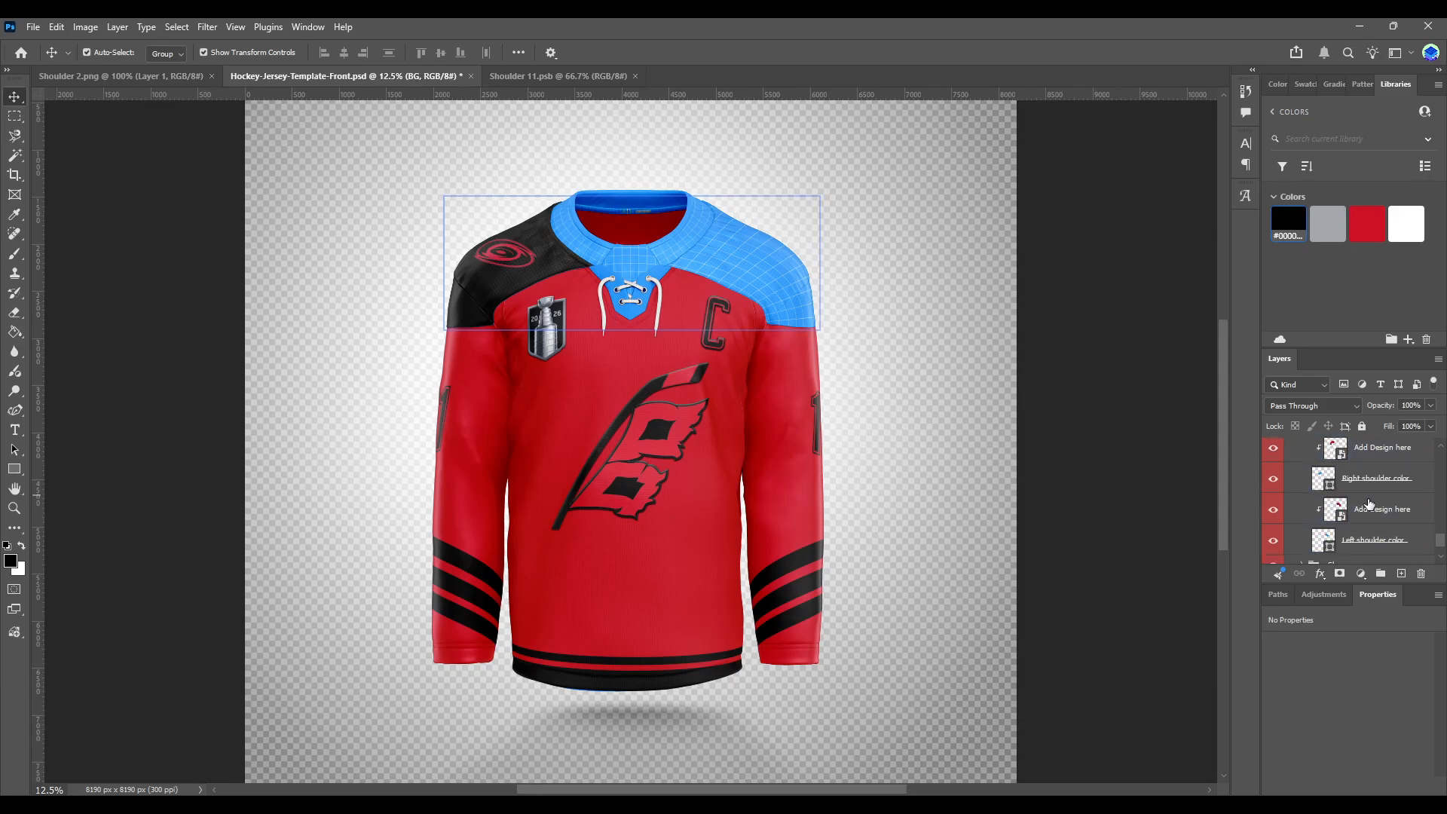
pyautogui.click(1303, 498)
pyautogui.click(1311, 517)
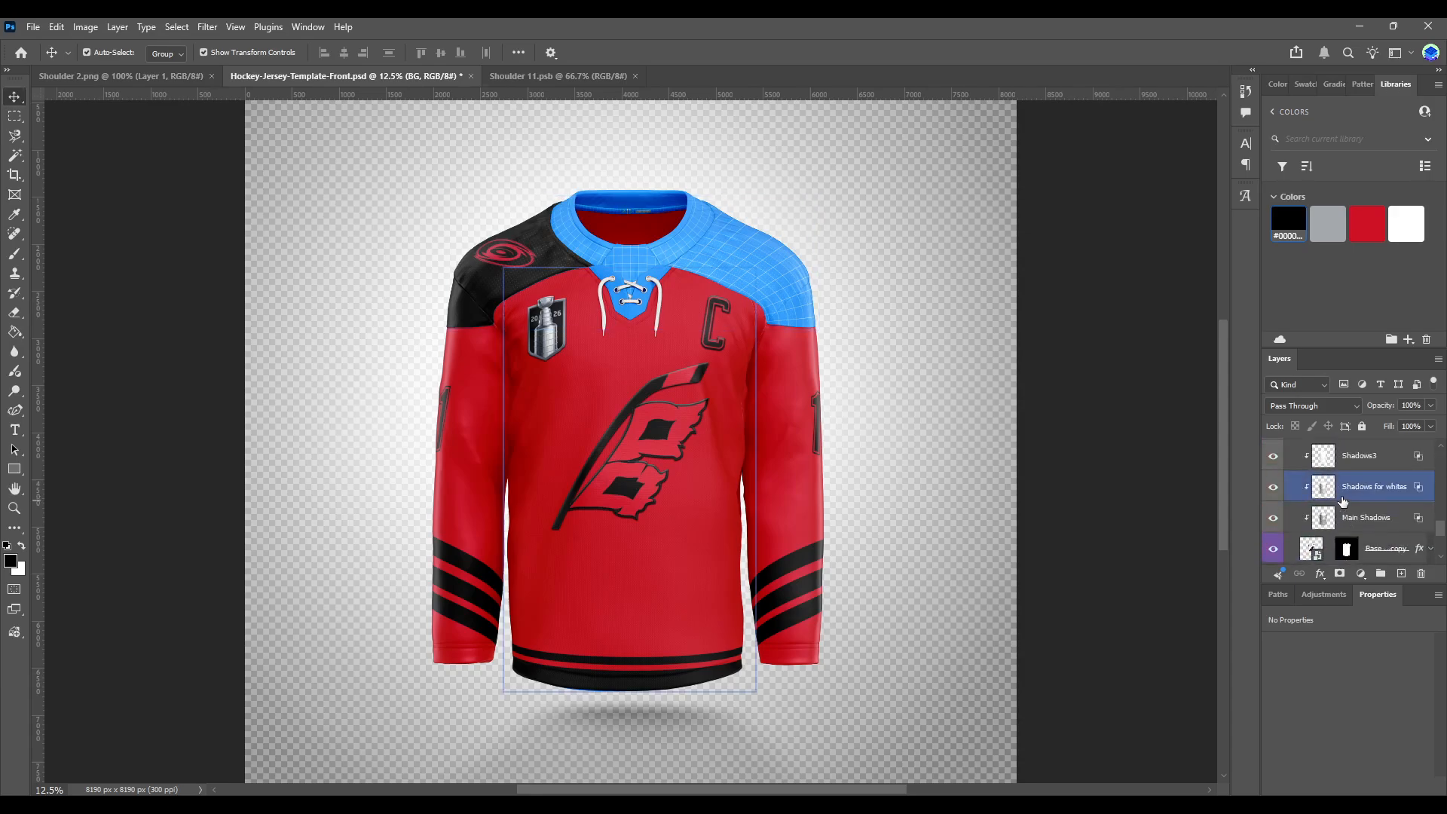
# - Open the left shoulder design smart object Shoulder 21.psb from the Editable parts of the Rounded Shoulders group
pyautogui.scroll(-3, 1342, 498)
pyautogui.click(1334, 497)
pyautogui.click(1335, 513)
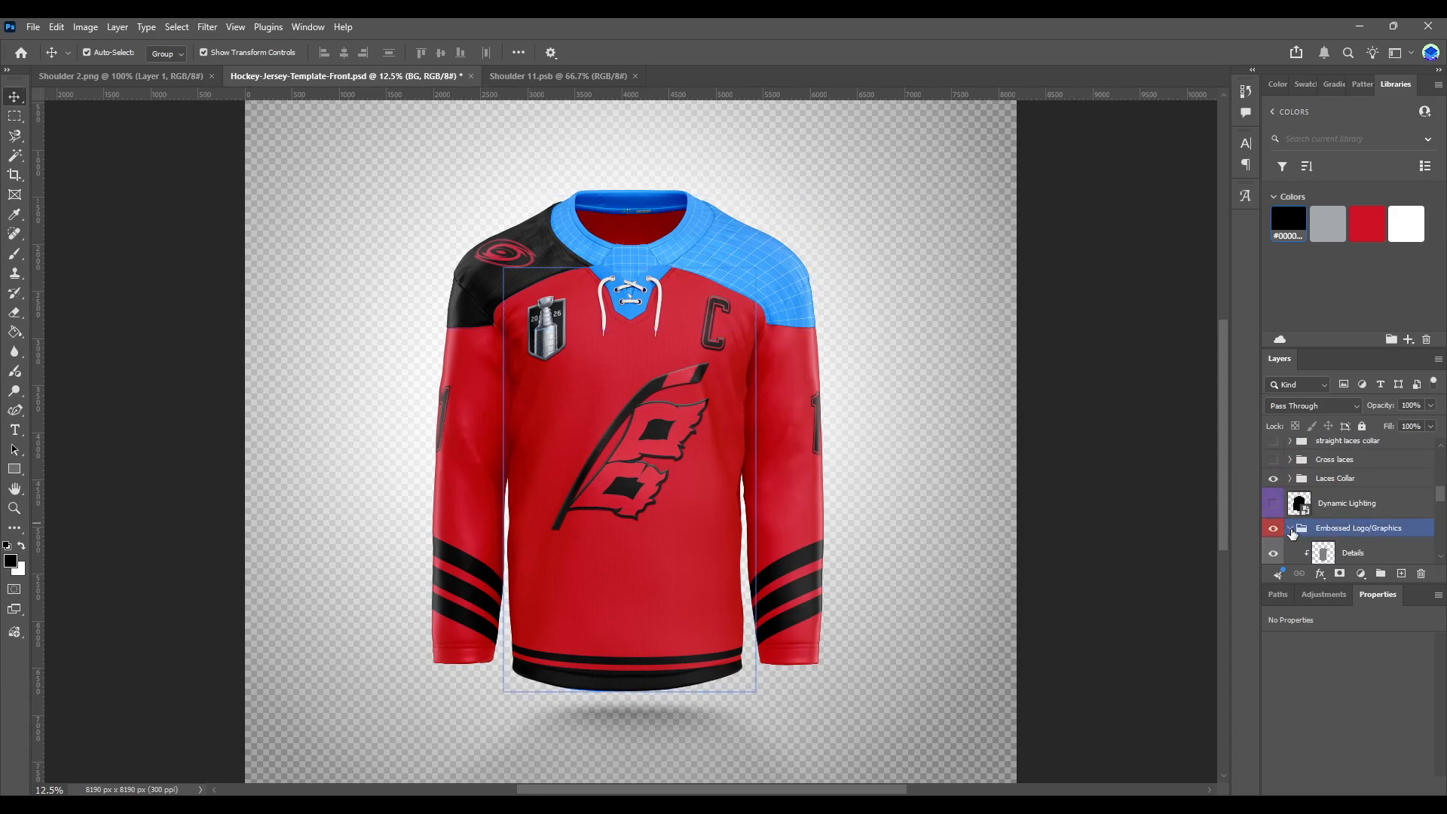
pyautogui.scroll(1, 1324, 498)
pyautogui.scroll(4, 1327, 501)
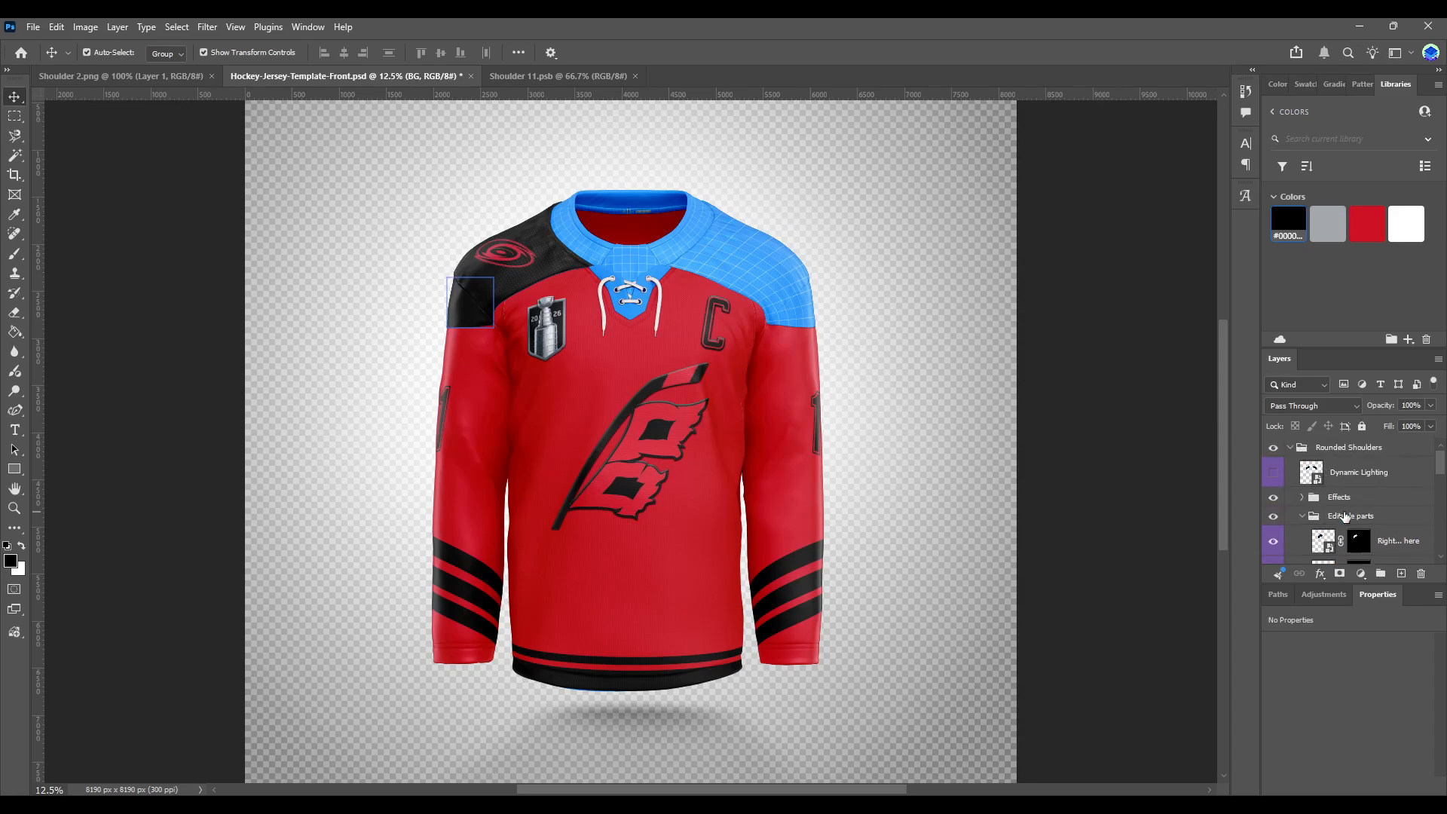
pyautogui.click(1330, 514)
pyautogui.doubleClick(1325, 512)
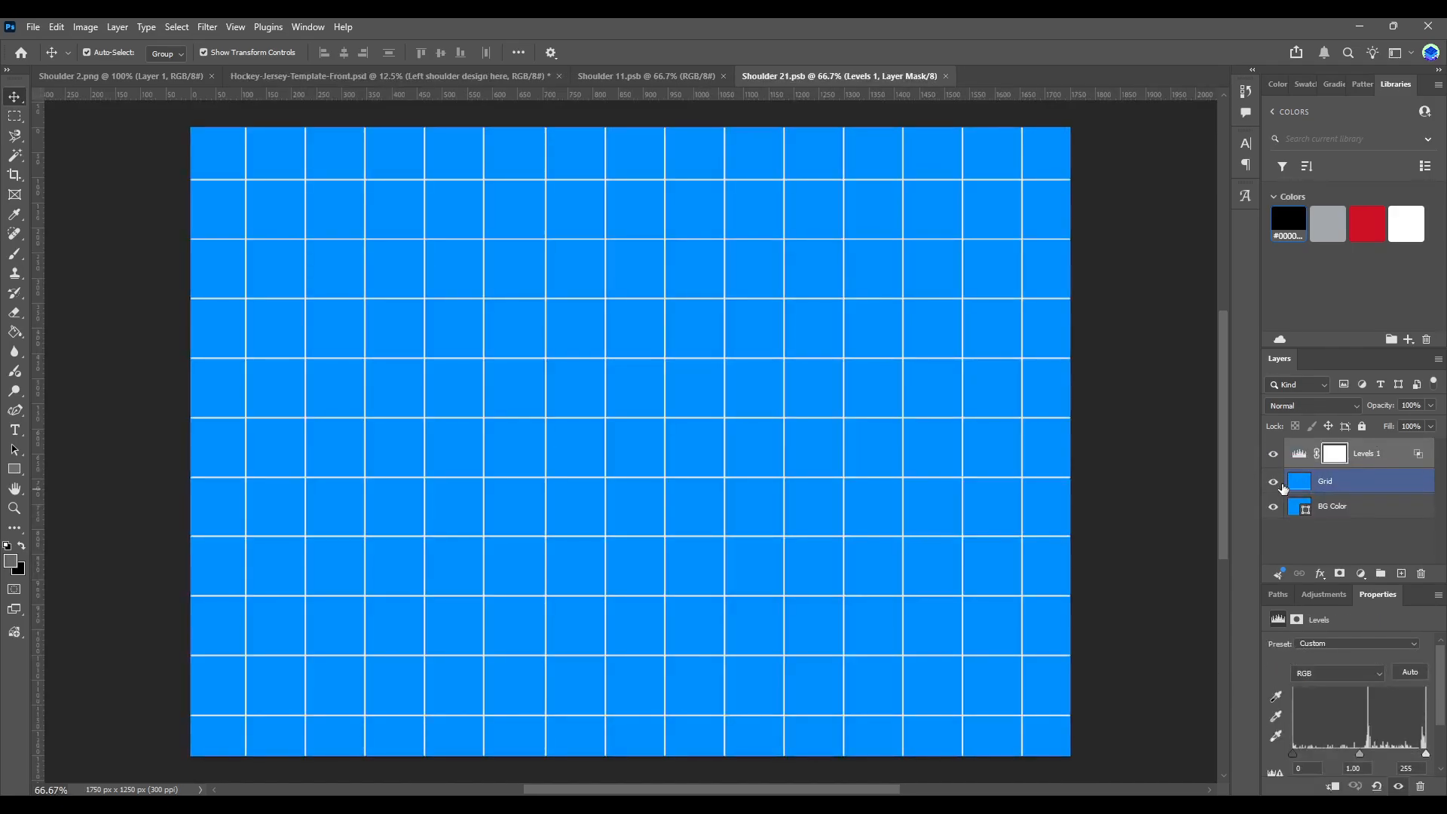
# - Hide the Grid layer in Shoulder 21 and fill the BG Color shape with black
pyautogui.click(1273, 481)
pyautogui.click(1330, 506)
pyautogui.click(1289, 218)
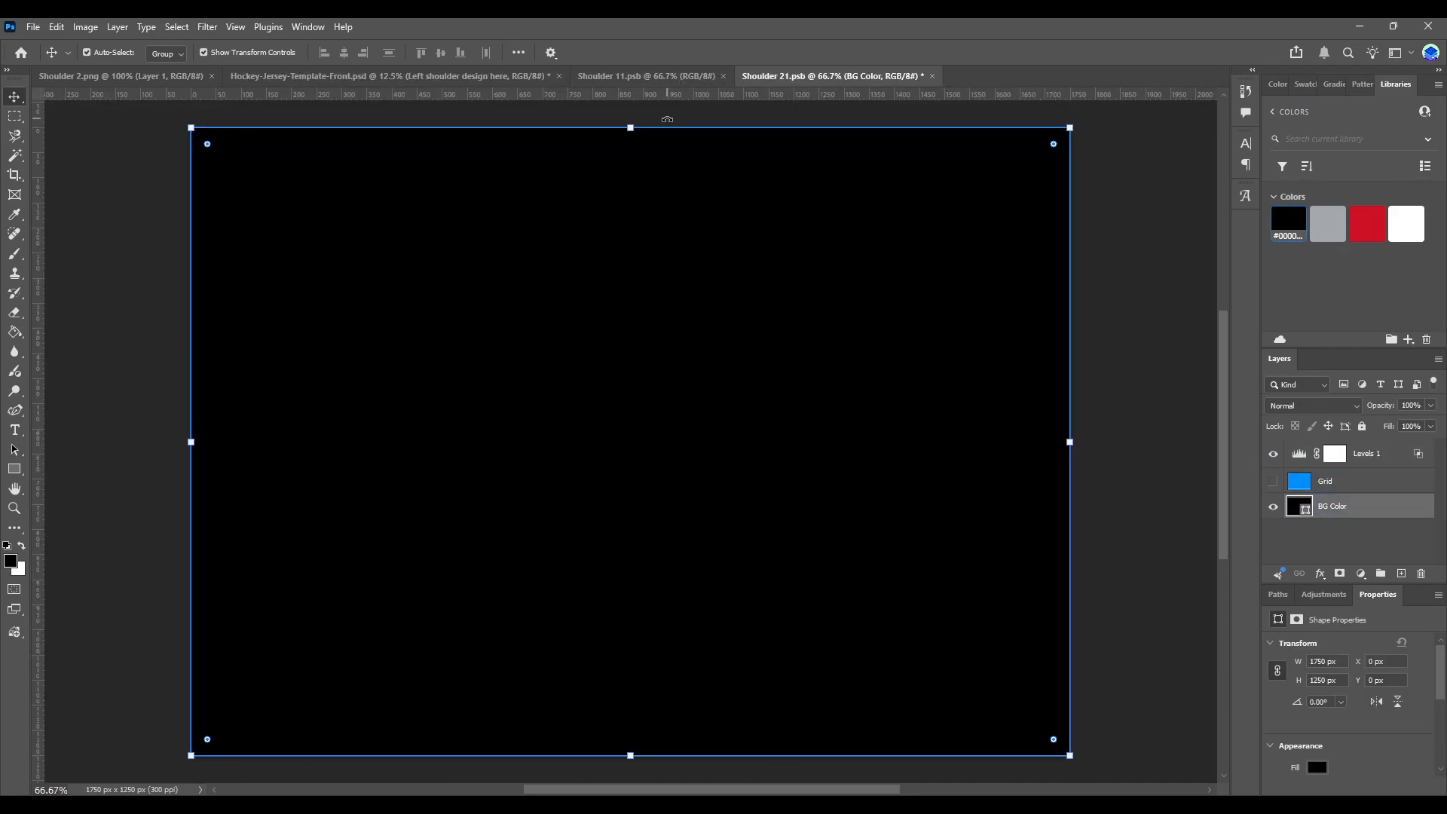
# - Copy the swirl logo from Shoulder 11 to the center of Shoulder 21, flip it horizontally and vertically, and save for the jersey preview
pyautogui.click(667, 76)
pyautogui.moveTo(612, 393)
pyautogui.mouseDown()
pyautogui.moveTo(833, 88)
pyautogui.moveTo(739, 409)
pyautogui.moveTo(624, 415)
pyautogui.mouseUp()
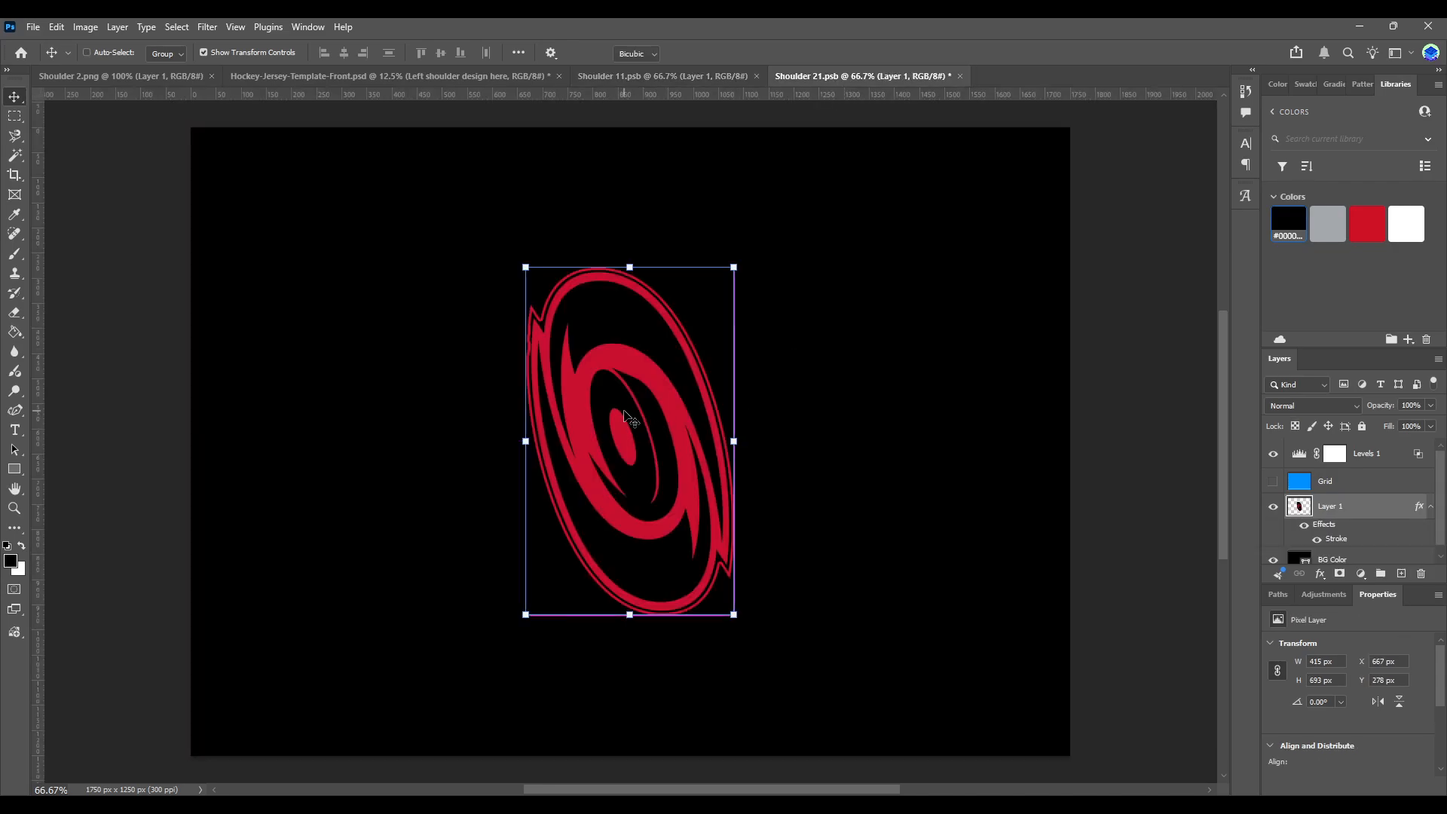
pyautogui.hotkey('ctrl', 't')
pyautogui.hotkey('ctrl', 'shift', 'h')
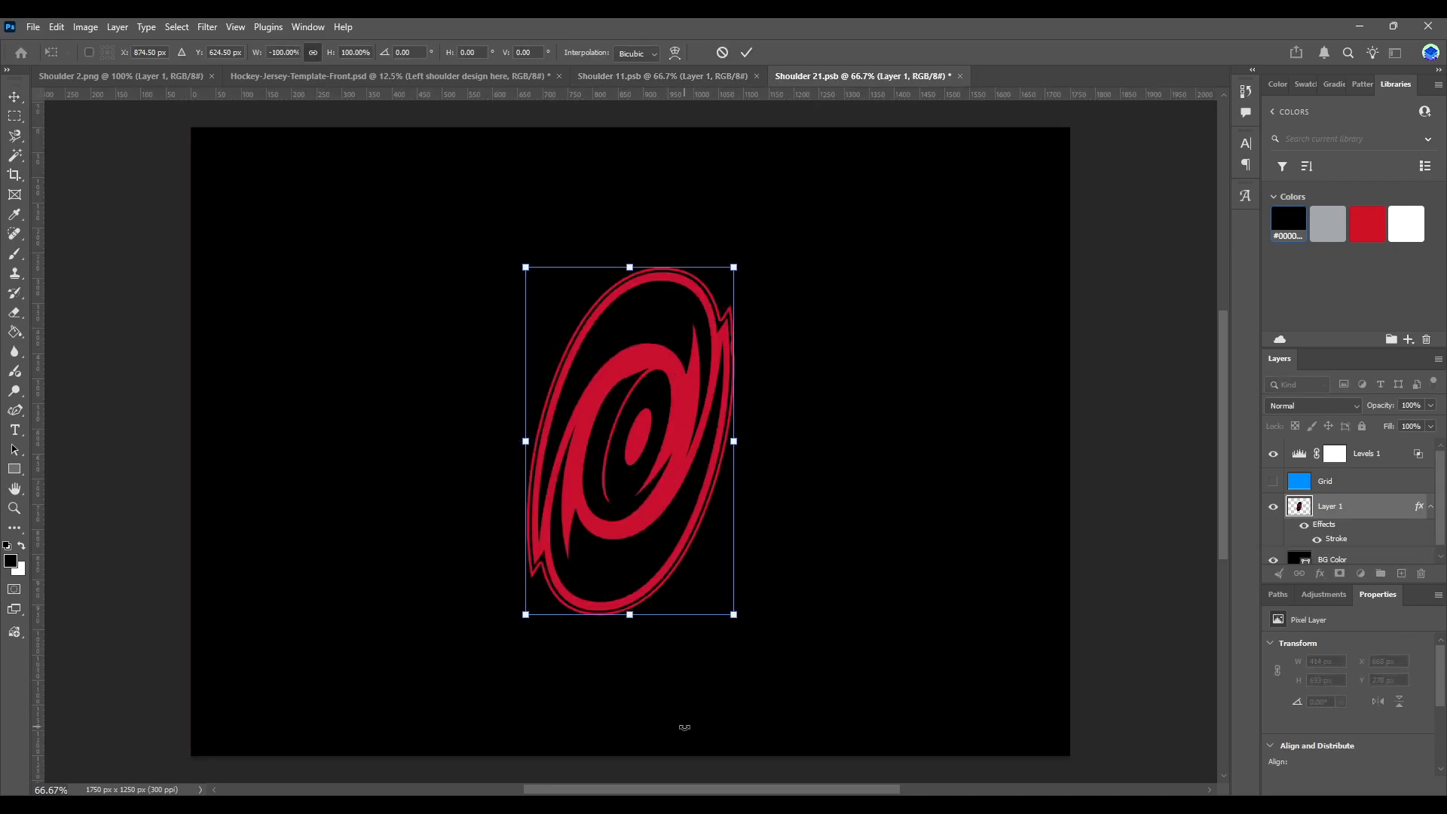
pyautogui.hotkey('ctrl', 'z')
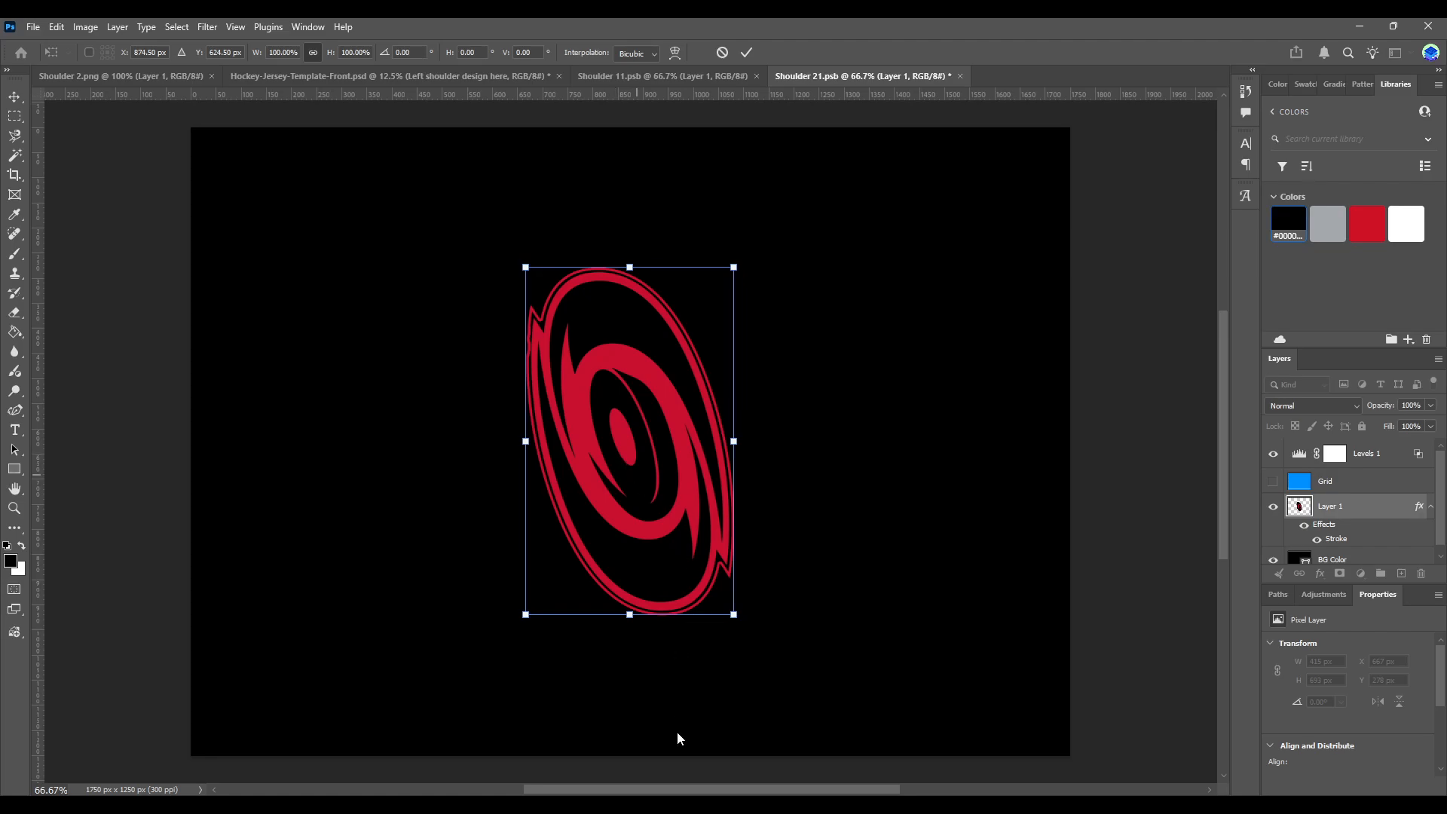
pyautogui.hotkey('ctrl', 'shift', 'h')
pyautogui.hotkey('ctrl', 'shift', 'v')
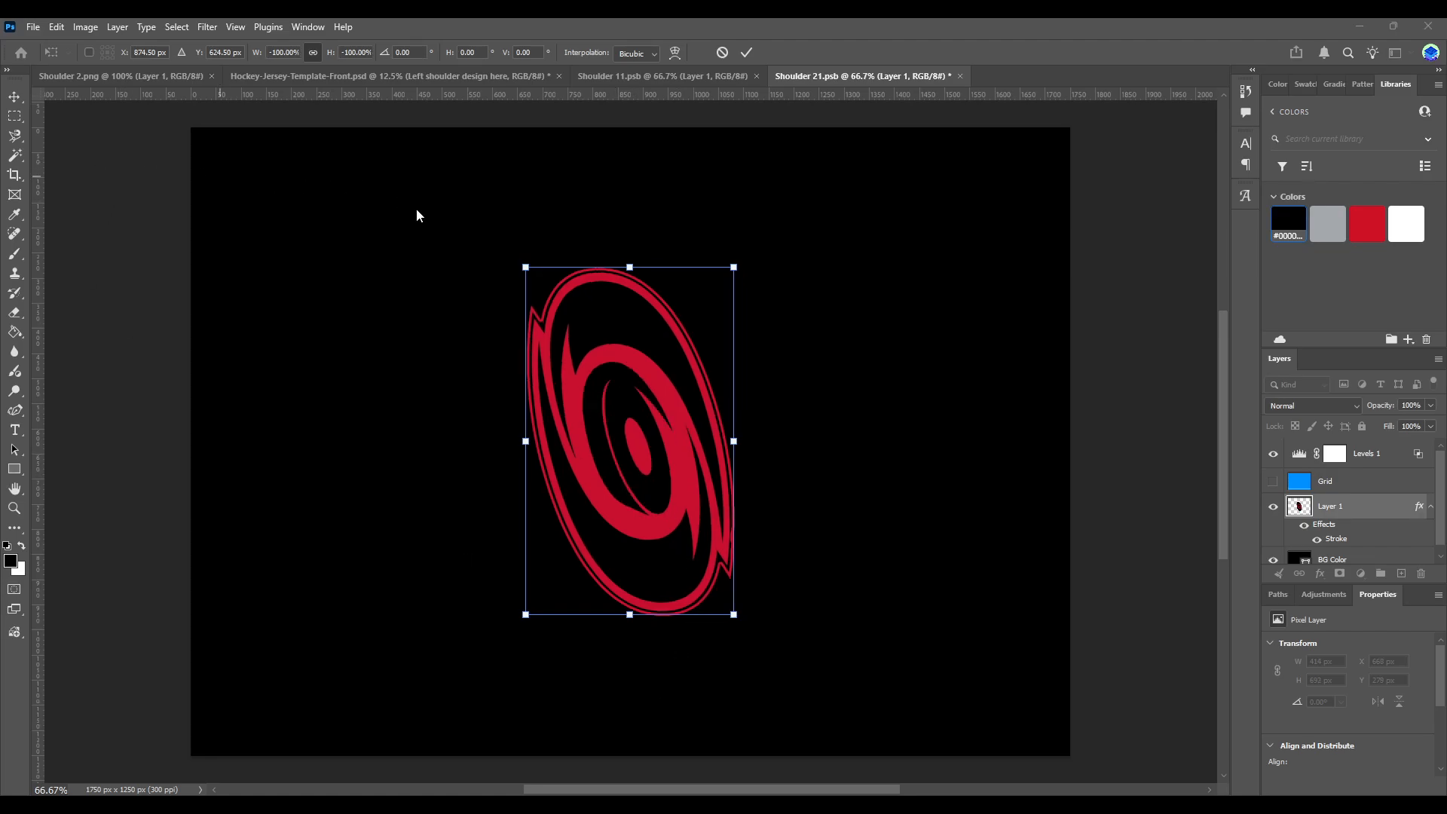
pyautogui.press('Return')
pyautogui.hotkey('ctrl', 's')
pyautogui.click(339, 79)
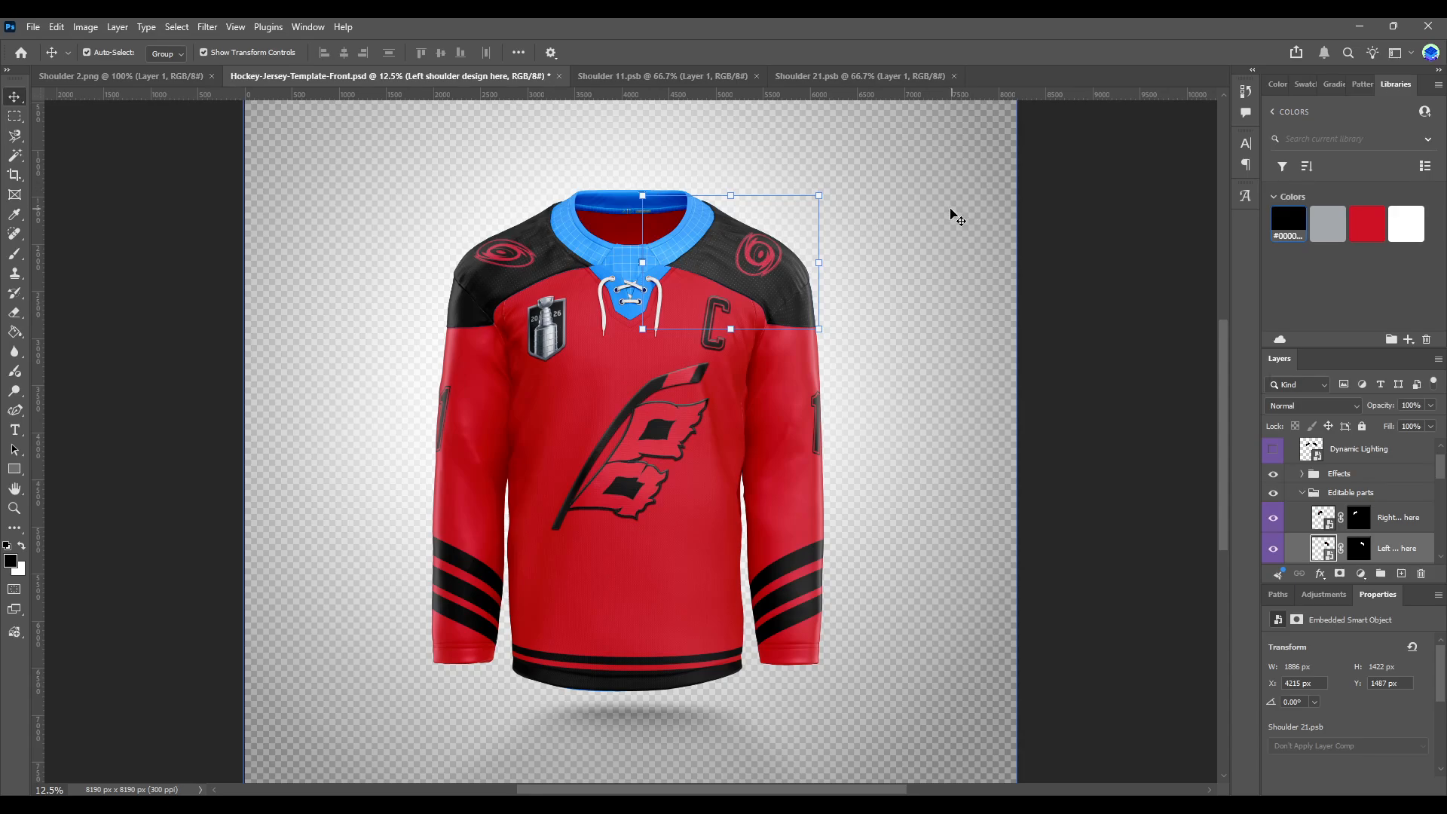
# - Scale the swirl logo in Shoulder 21 to 92.81%, shift it slightly left of center, and save it to update the jersey
pyautogui.click(863, 83)
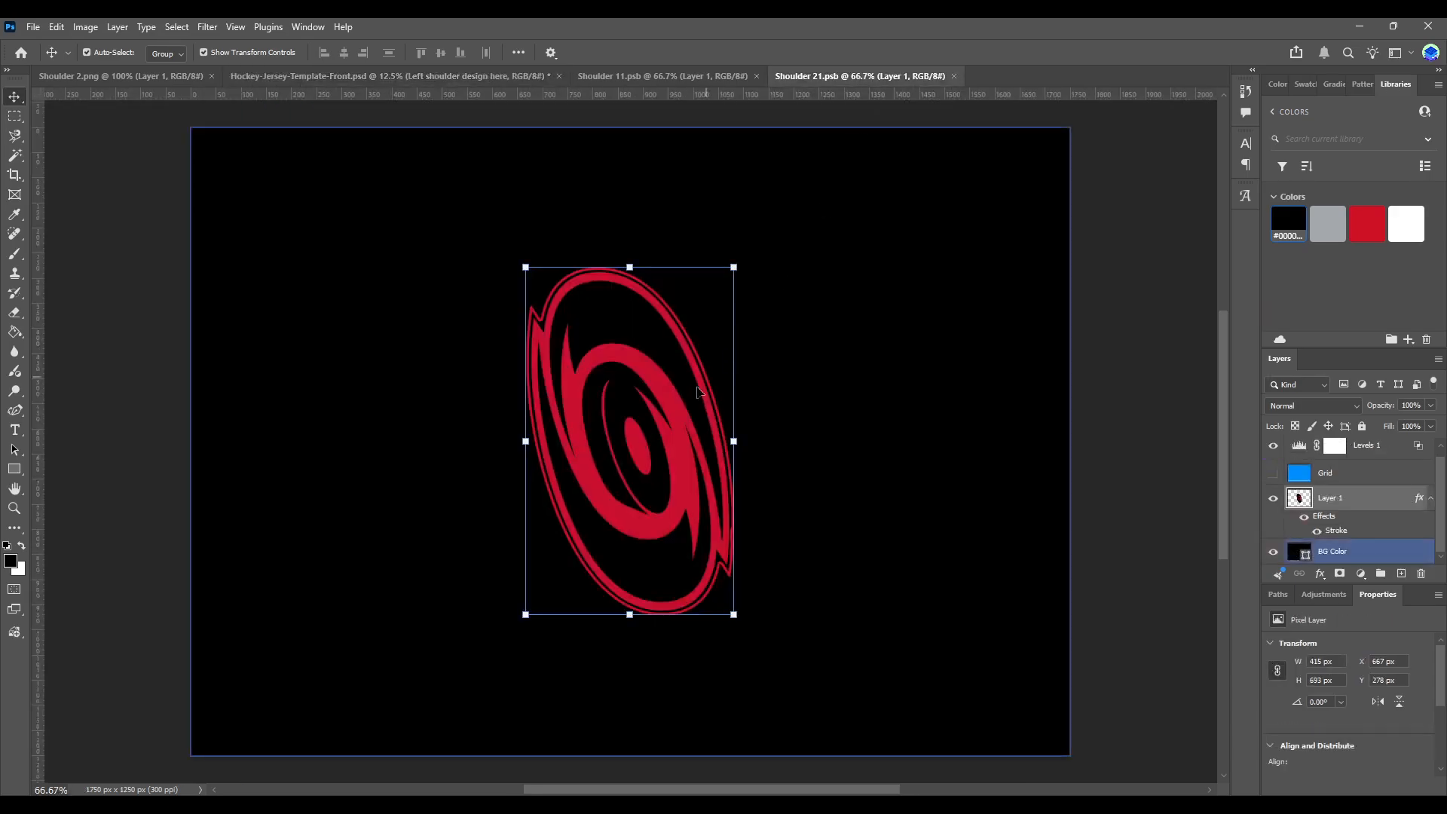
pyautogui.moveTo(526, 615); pyautogui.dragTo(540, 585)
pyautogui.moveTo(684, 463)
pyautogui.mouseDown()
pyautogui.moveTo(665, 476)
pyautogui.moveTo(662, 456)
pyautogui.mouseUp()
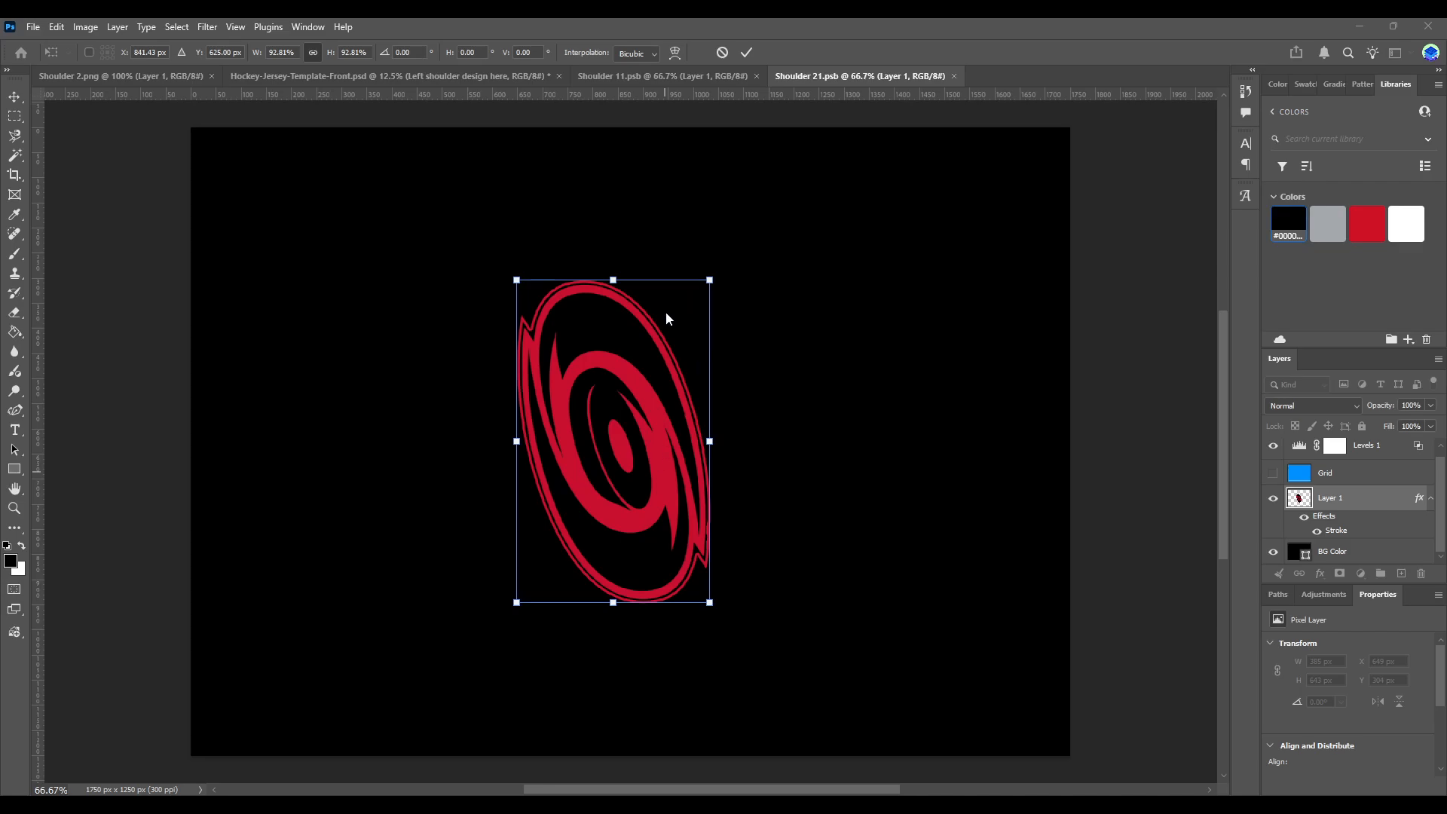
pyautogui.press('Return')
pyautogui.hotkey('ctrl', 's')
pyautogui.click(426, 76)
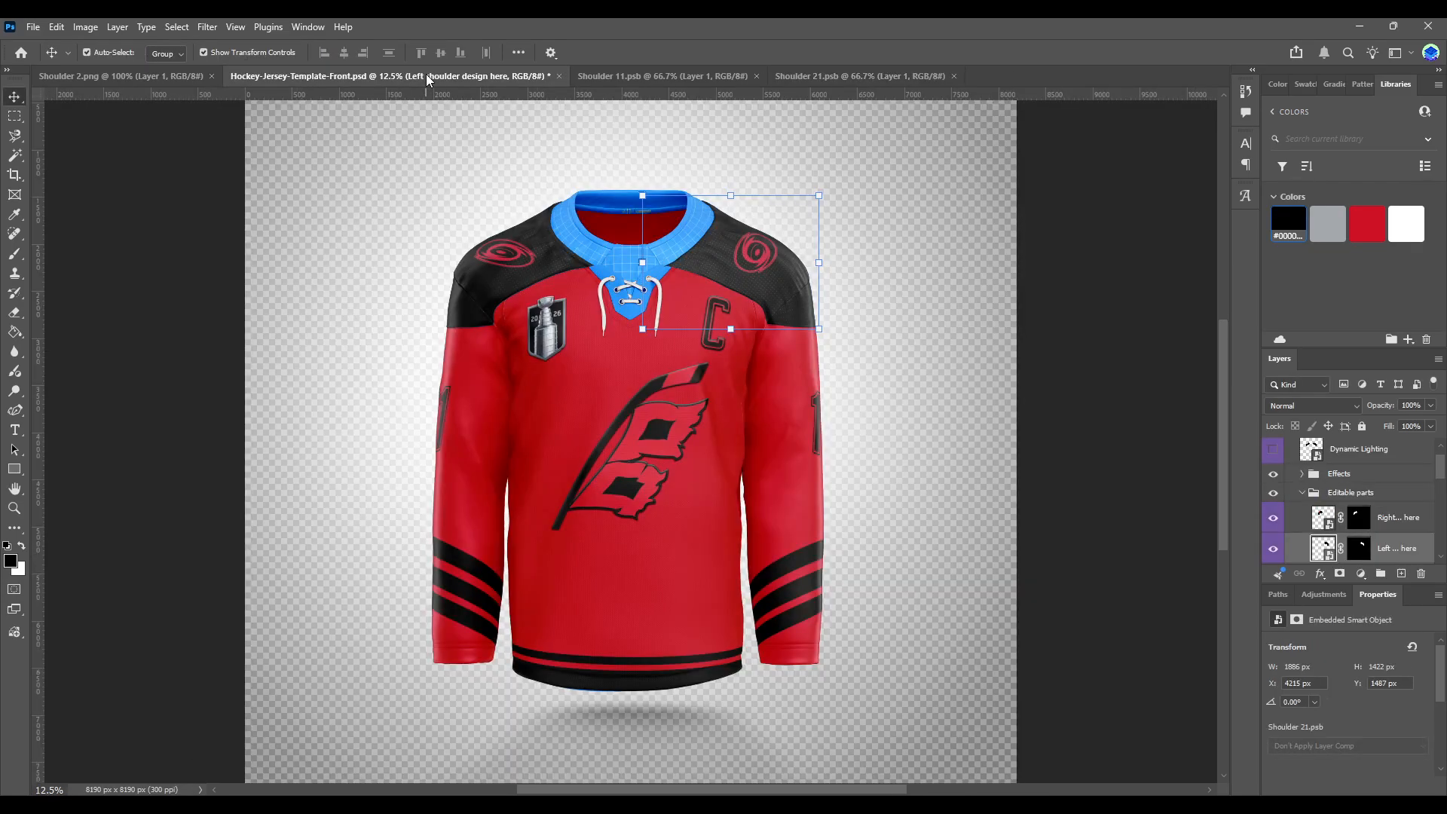
# - Close the Shoulder 11 and Shoulder 21 documents
pyautogui.click(953, 252)
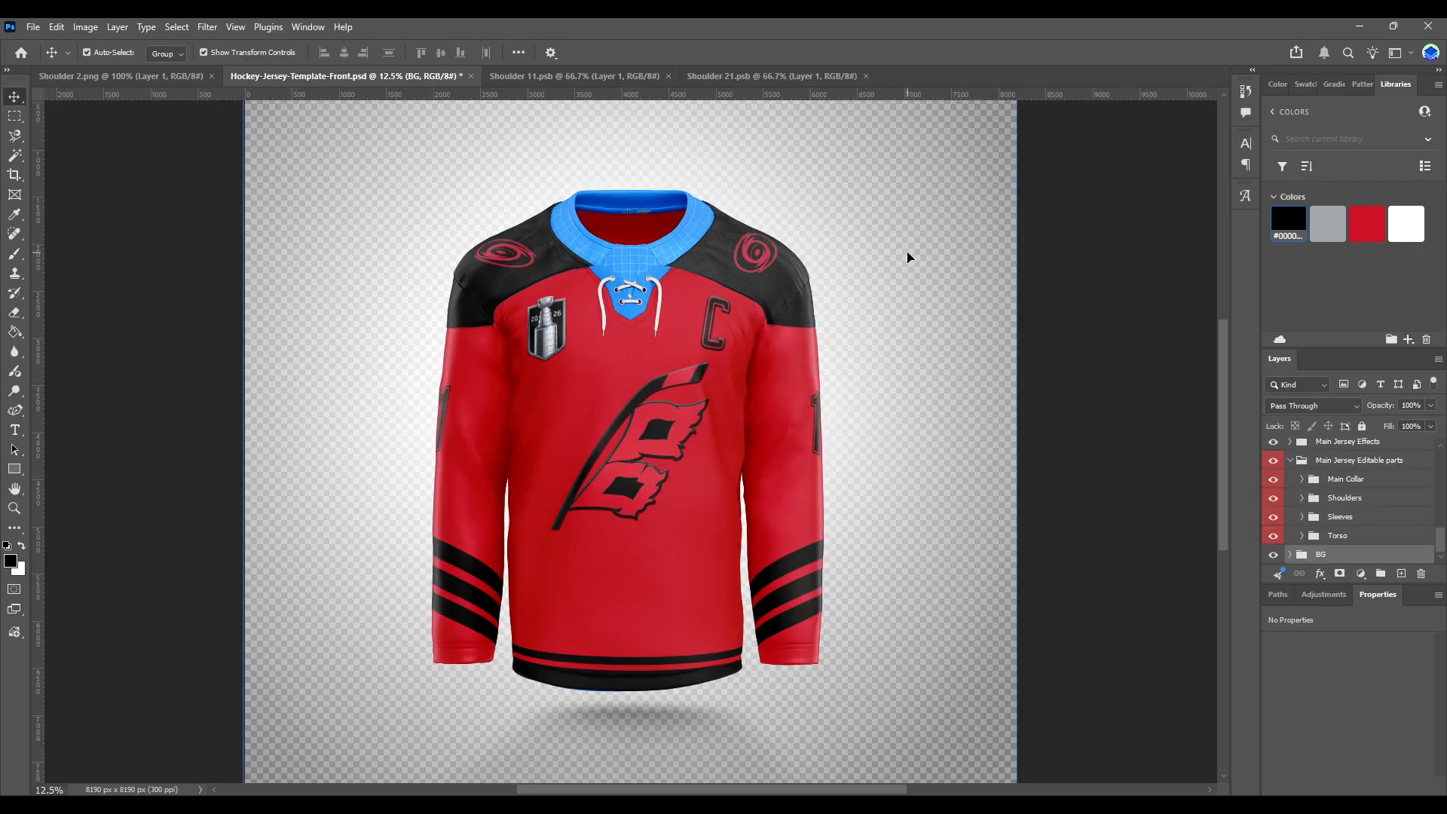
pyautogui.click(668, 76)
pyautogui.click(667, 76)
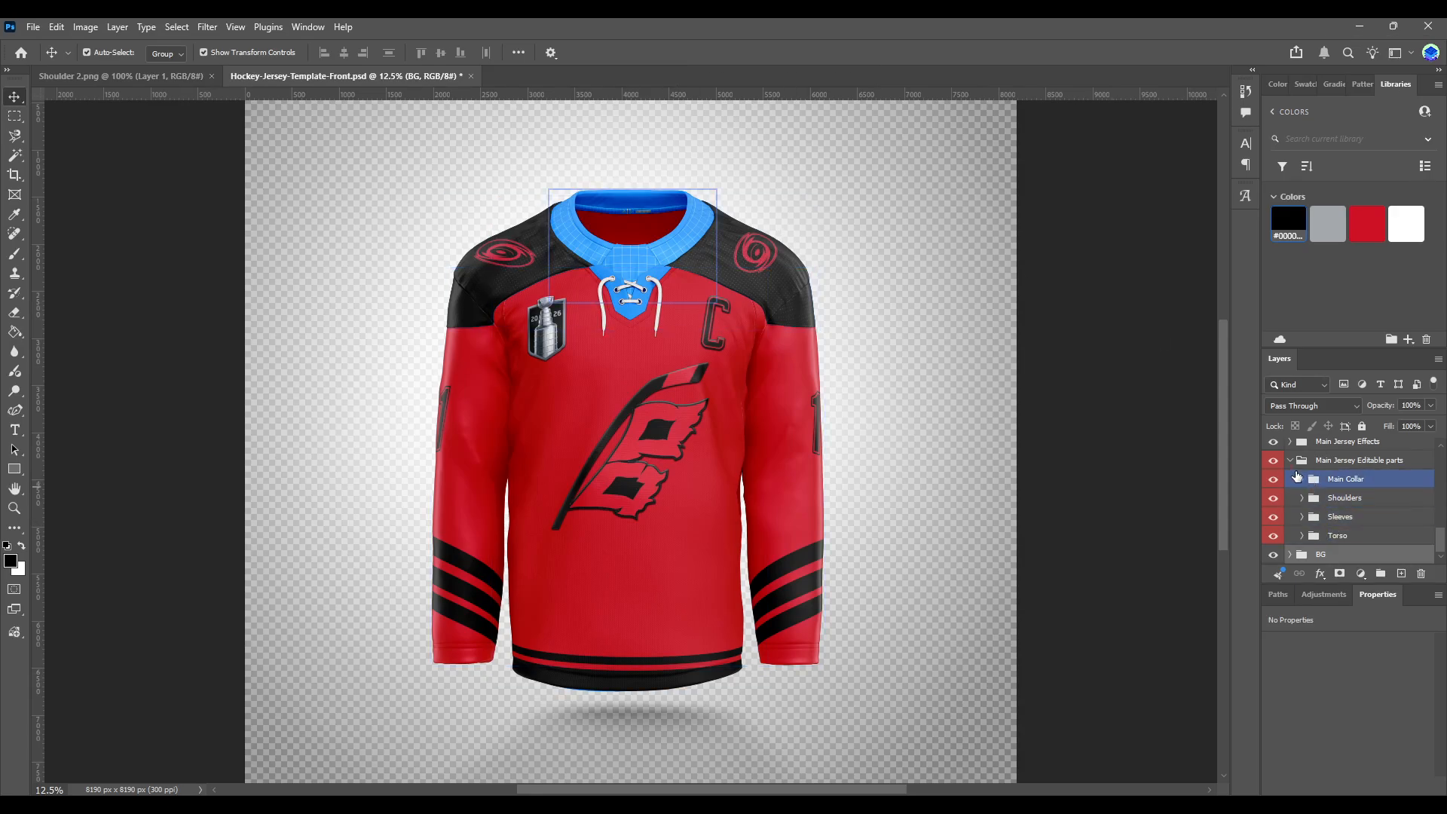
# - Fill the CollarEdge layer of the Main Collar group with the library red
pyautogui.click(1301, 480)
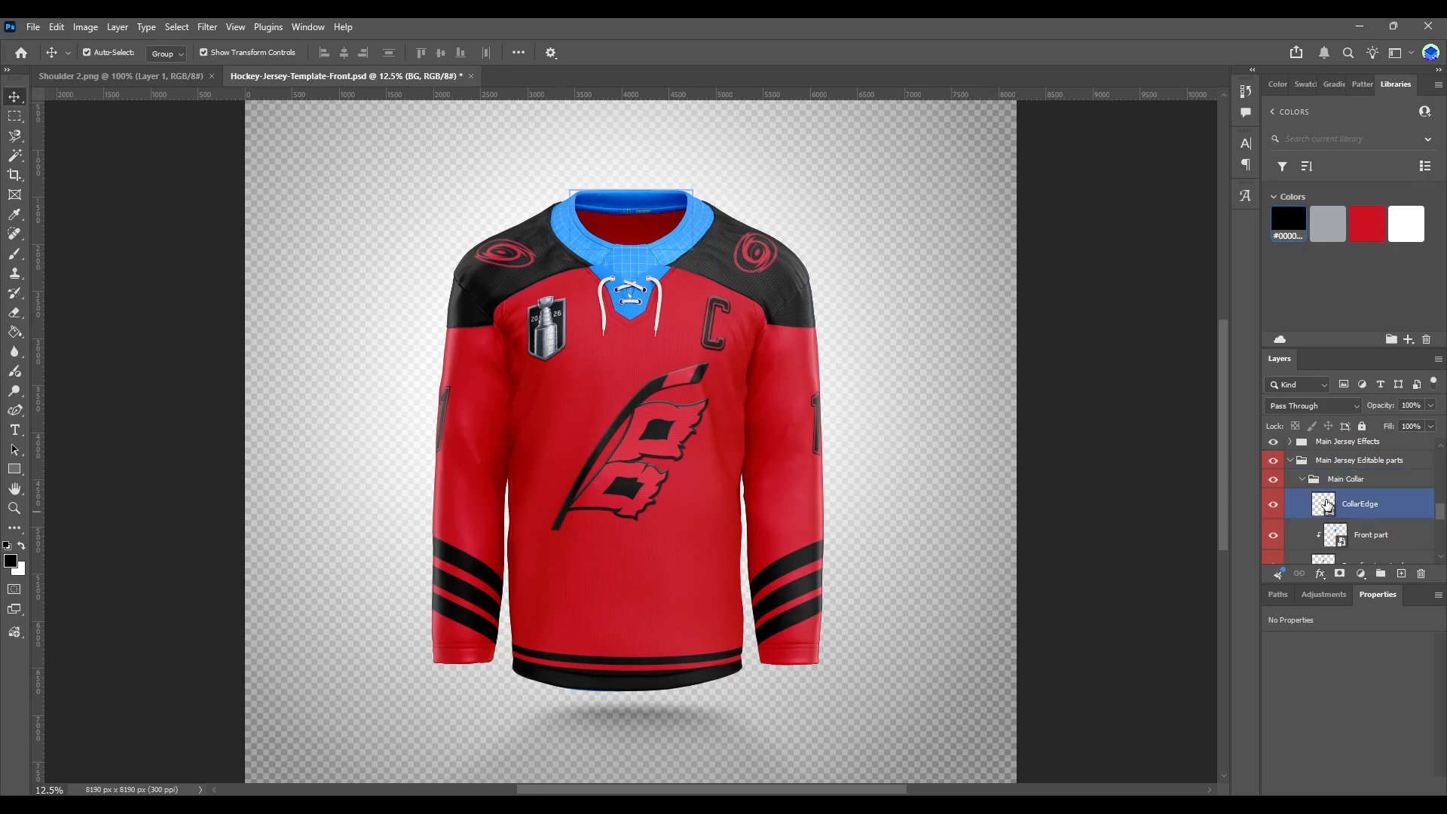
pyautogui.click(1327, 504)
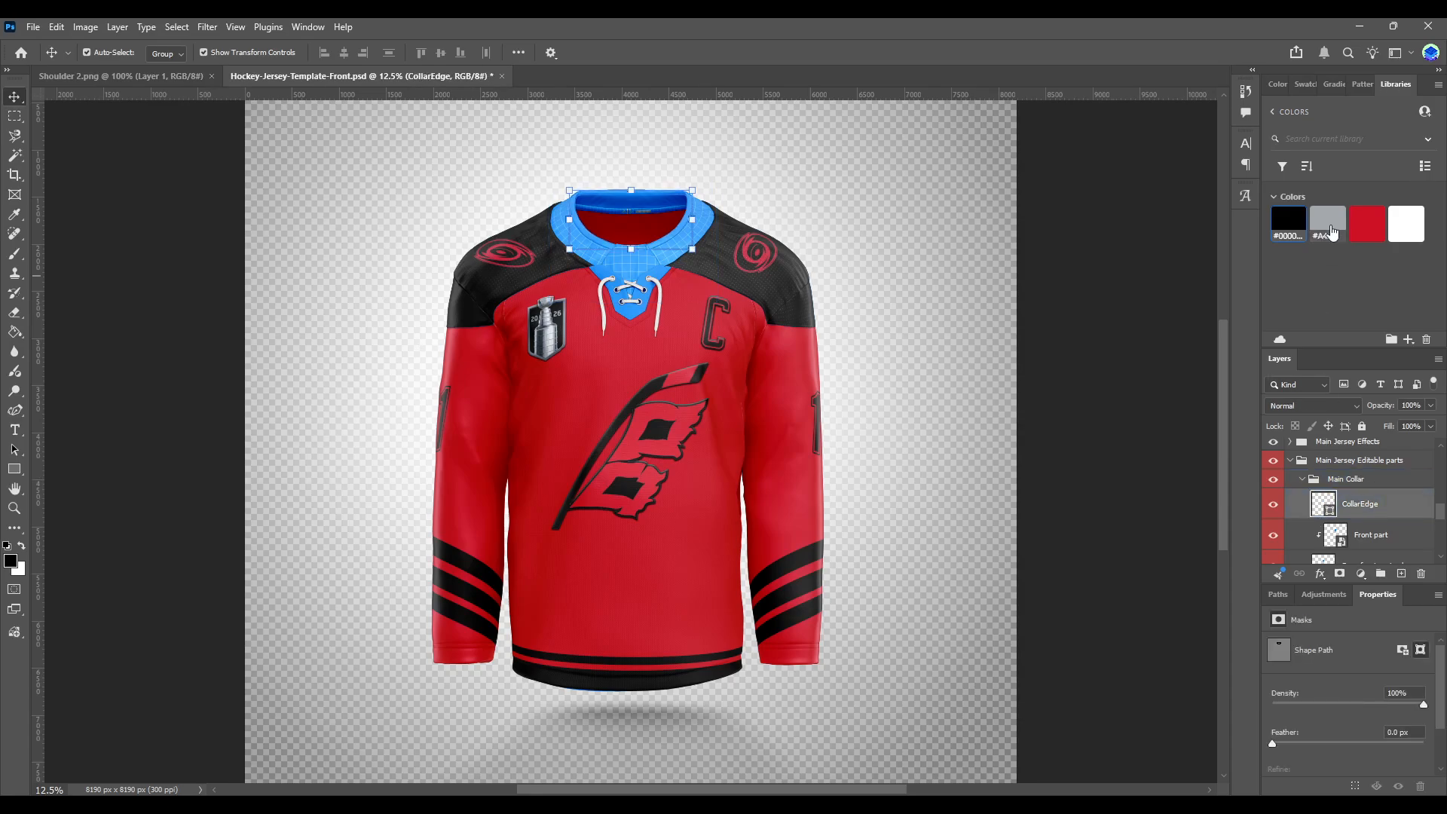
pyautogui.click(1366, 223)
# - Open the Front part smart object of the Main Collar, hide its grid, and fill the BG Color shape with black
pyautogui.doubleClick(1337, 534)
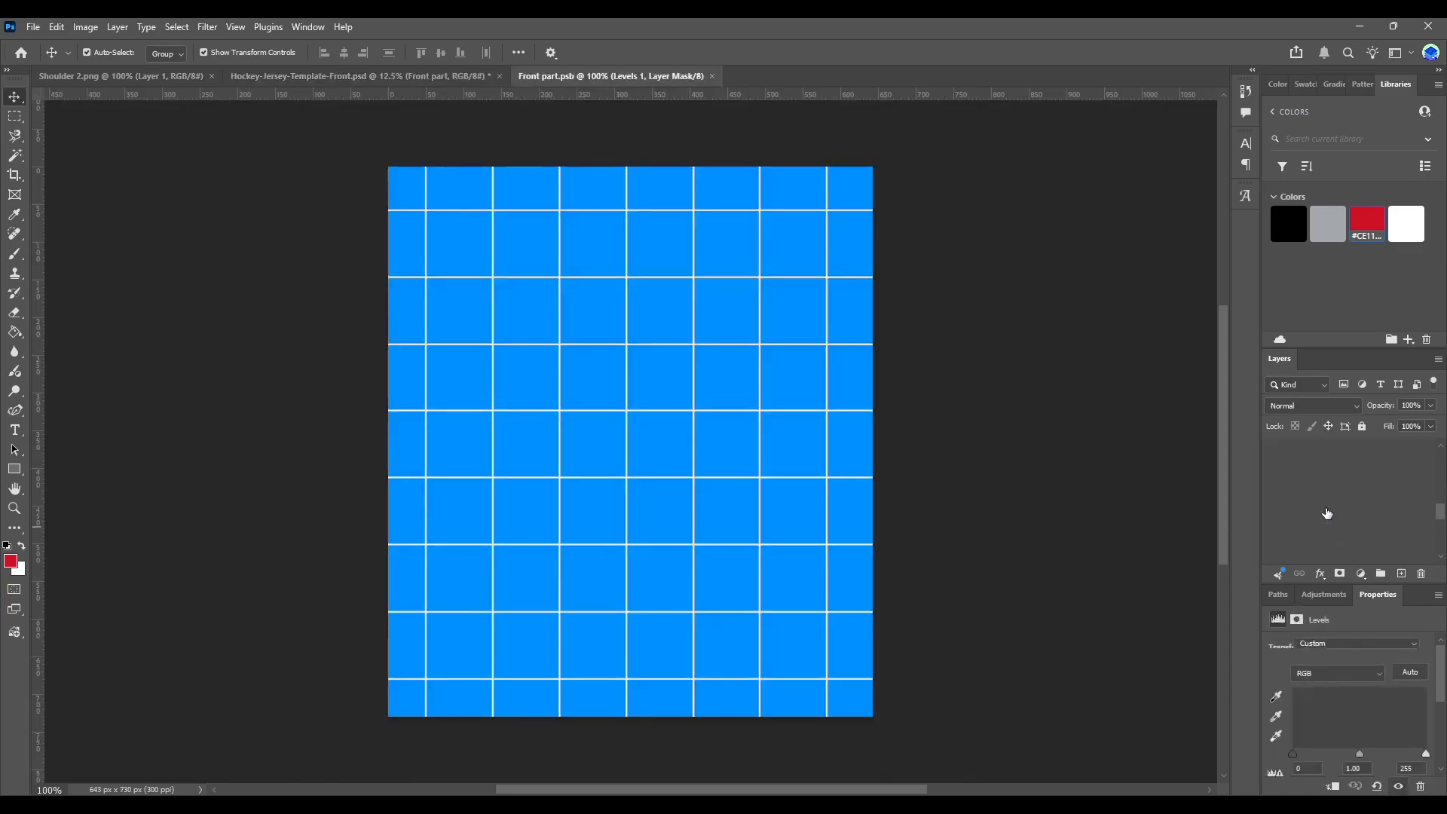
pyautogui.click(1273, 484)
pyautogui.click(1341, 515)
pyautogui.click(1296, 232)
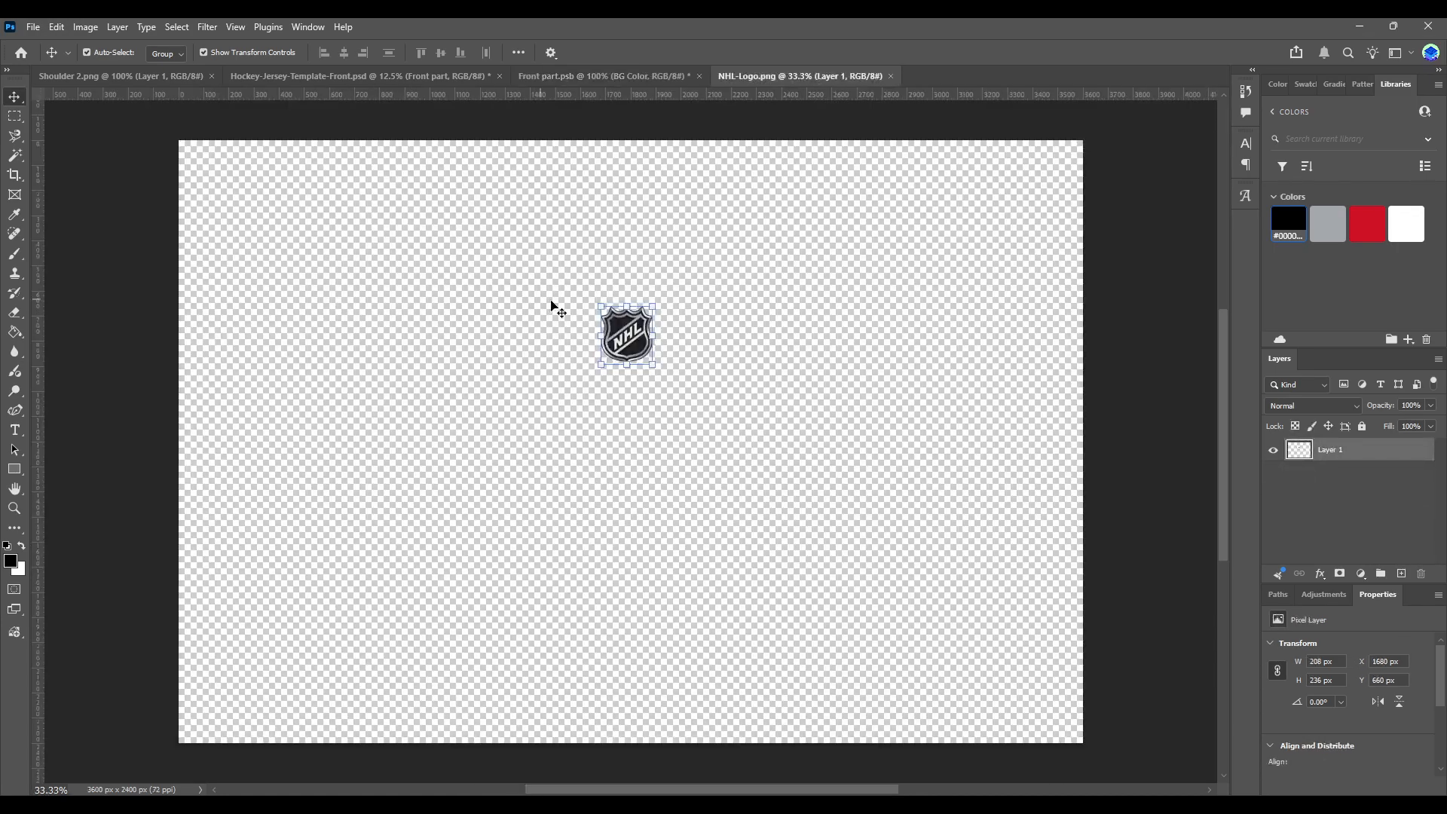
# - Place the NHL logo from NHL-Logo.png horizontally centered in Front part.psb, save it, and return to the jersey template
pyautogui.moveTo(612, 341); pyautogui.dragTo(631, 383)
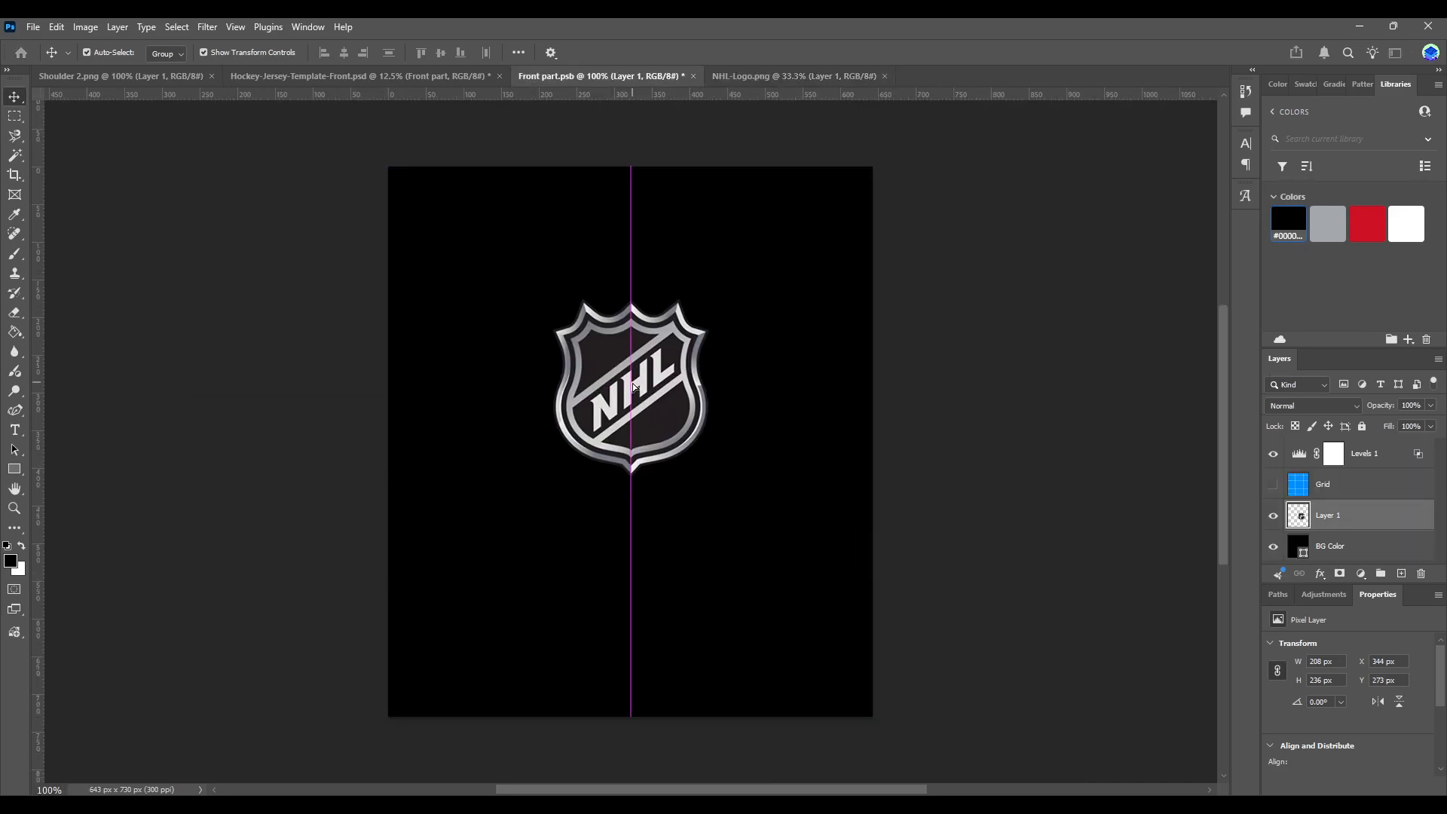
pyautogui.hotkey('ctrl', 's')
pyautogui.click(424, 78)
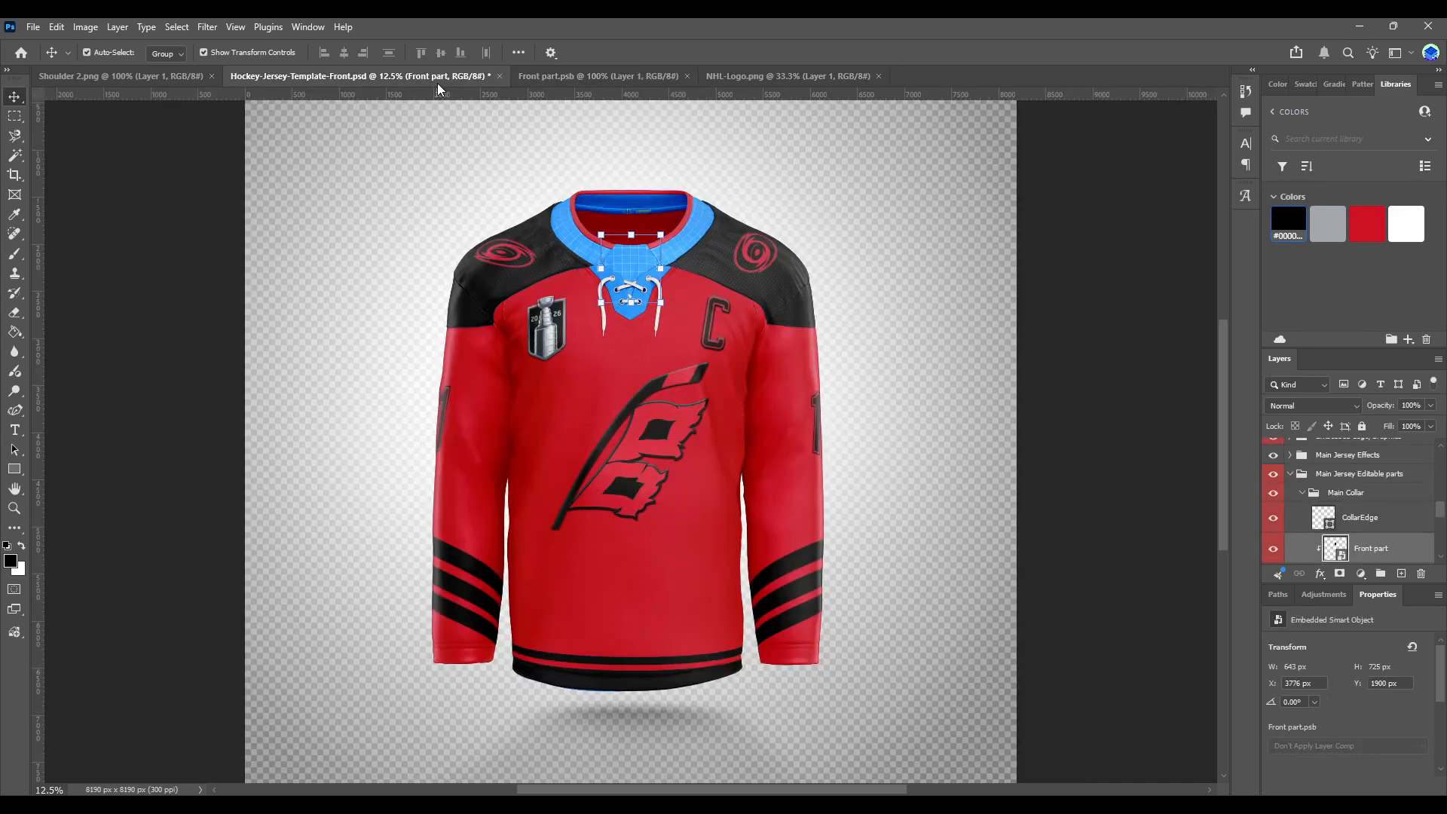
# - Collapse the Main Collar and Rounded Shoulders groups and expand the Editable parts of the Laces Collar group
pyautogui.click(1316, 509)
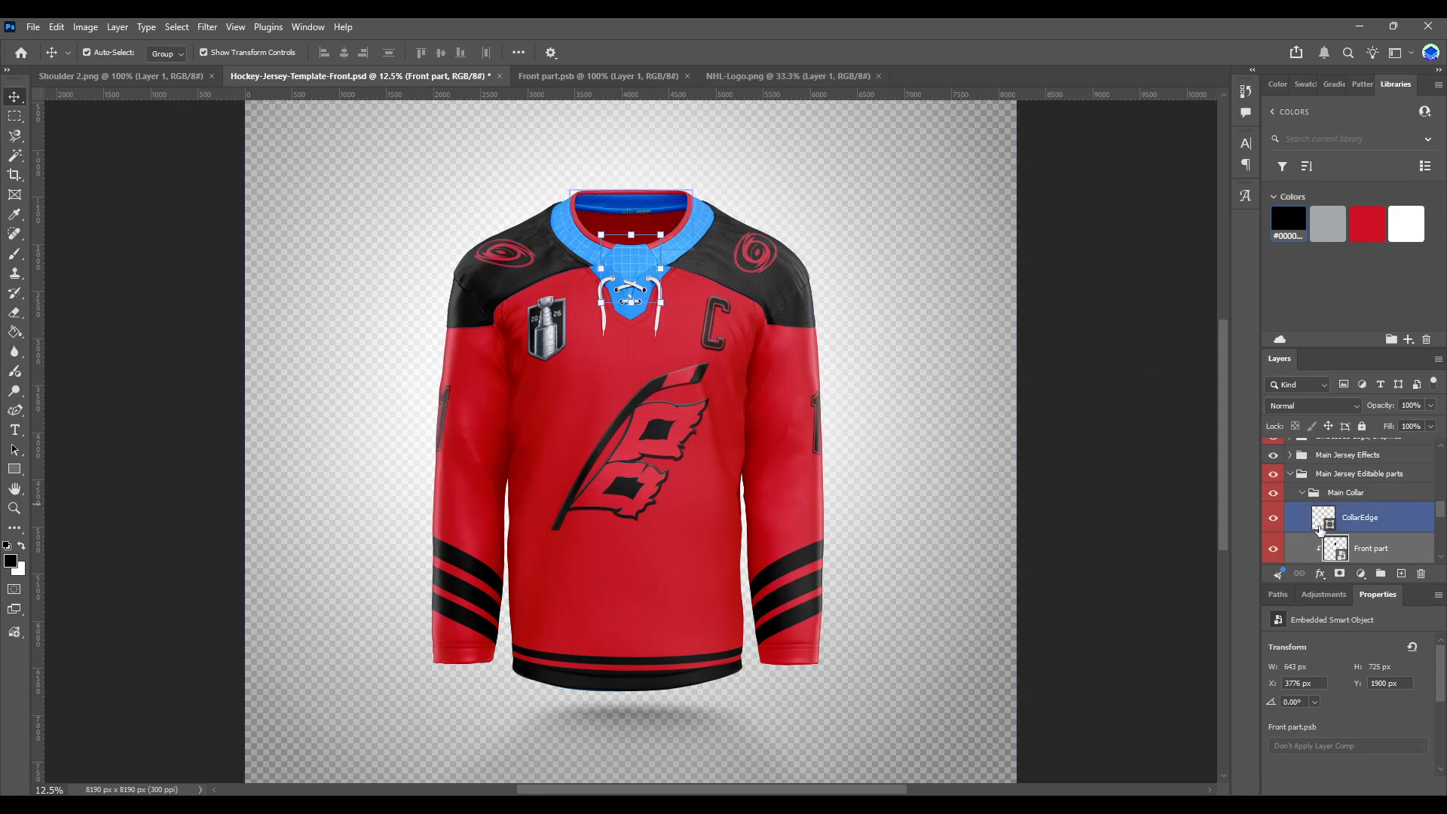
pyautogui.click(1307, 494)
pyautogui.click(1306, 495)
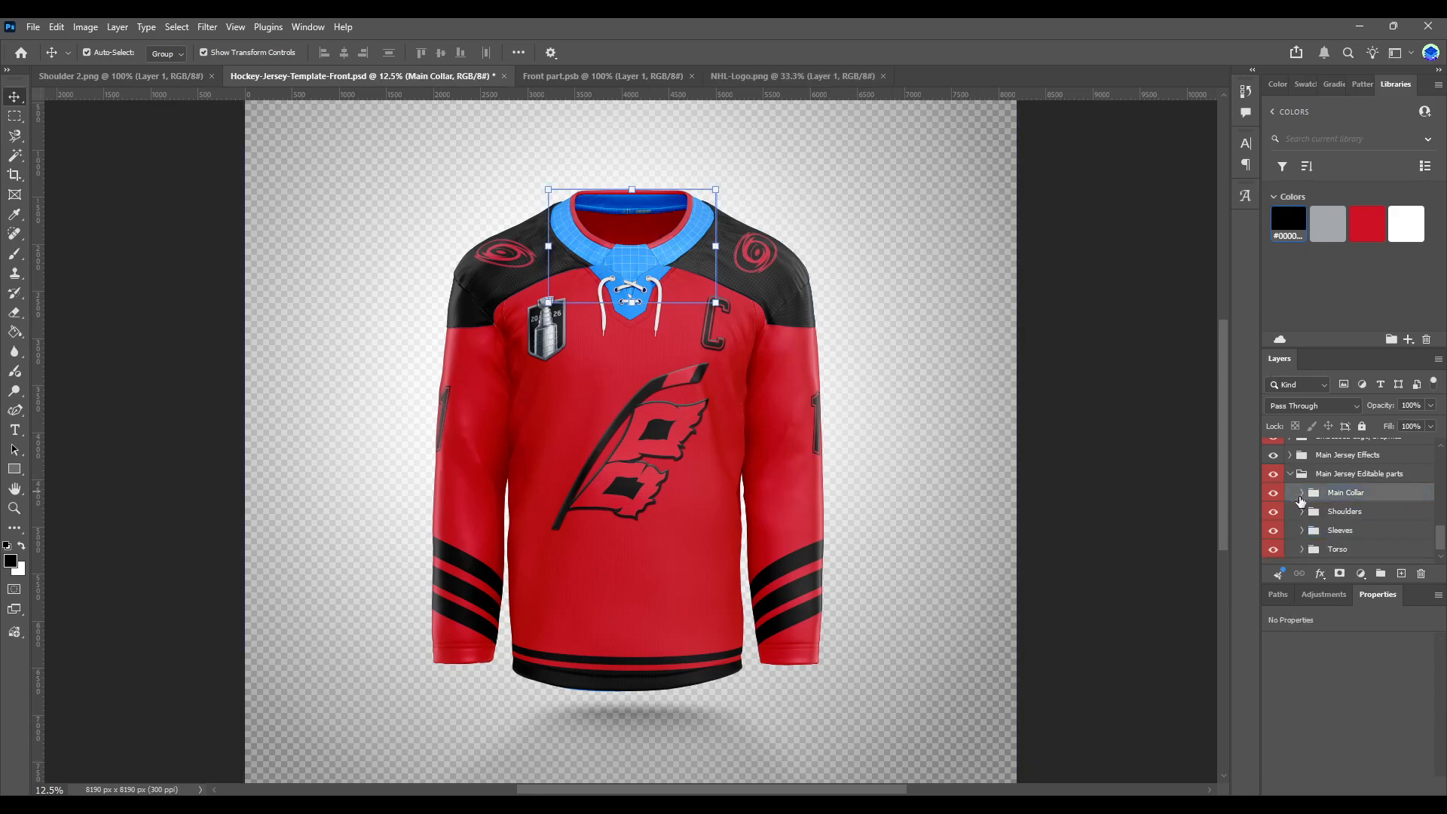
pyautogui.scroll(5, 1300, 482)
pyautogui.click(1300, 449)
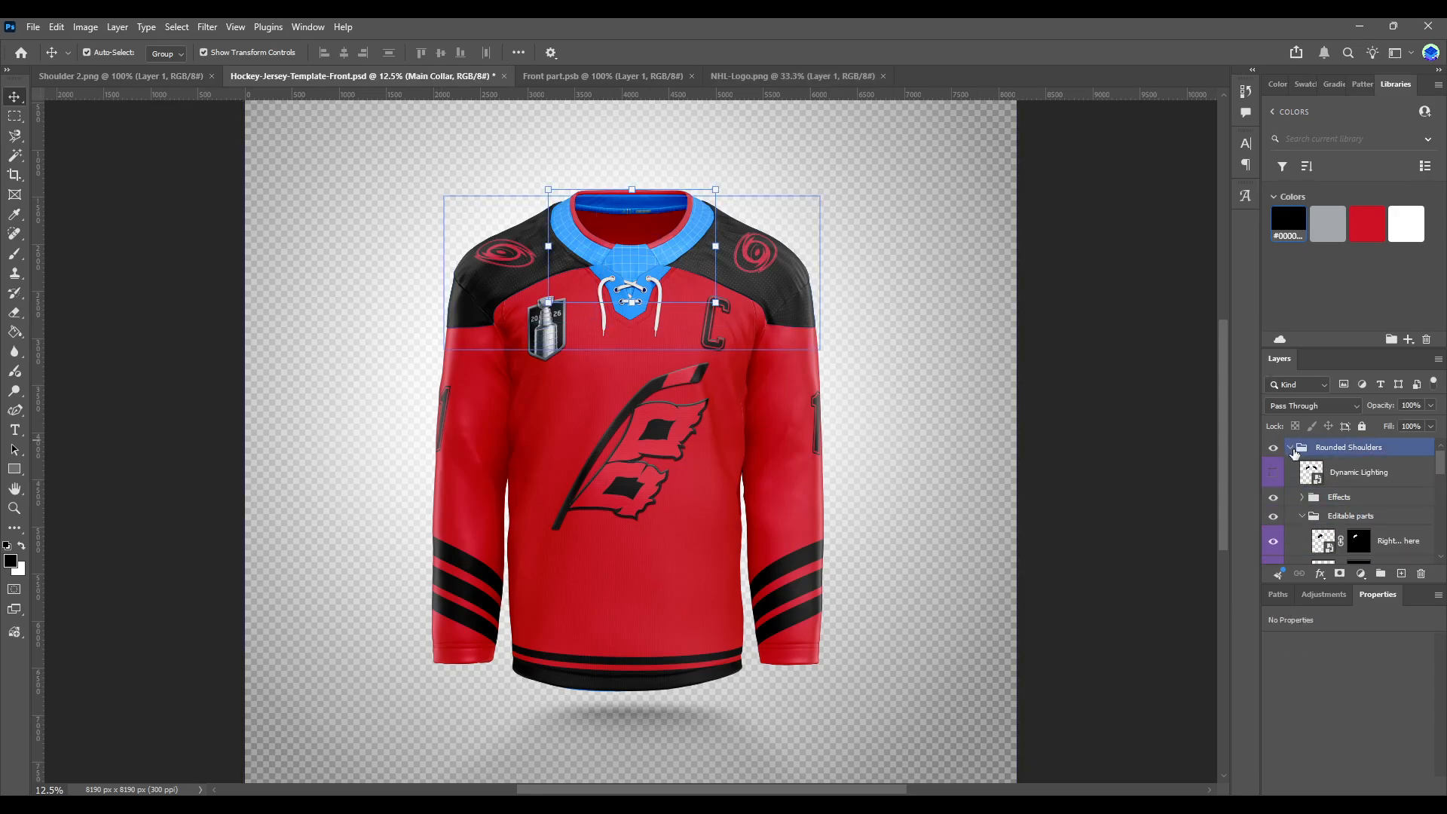
pyautogui.click(1290, 447)
pyautogui.click(1301, 505)
pyautogui.click(1290, 504)
pyautogui.click(1314, 543)
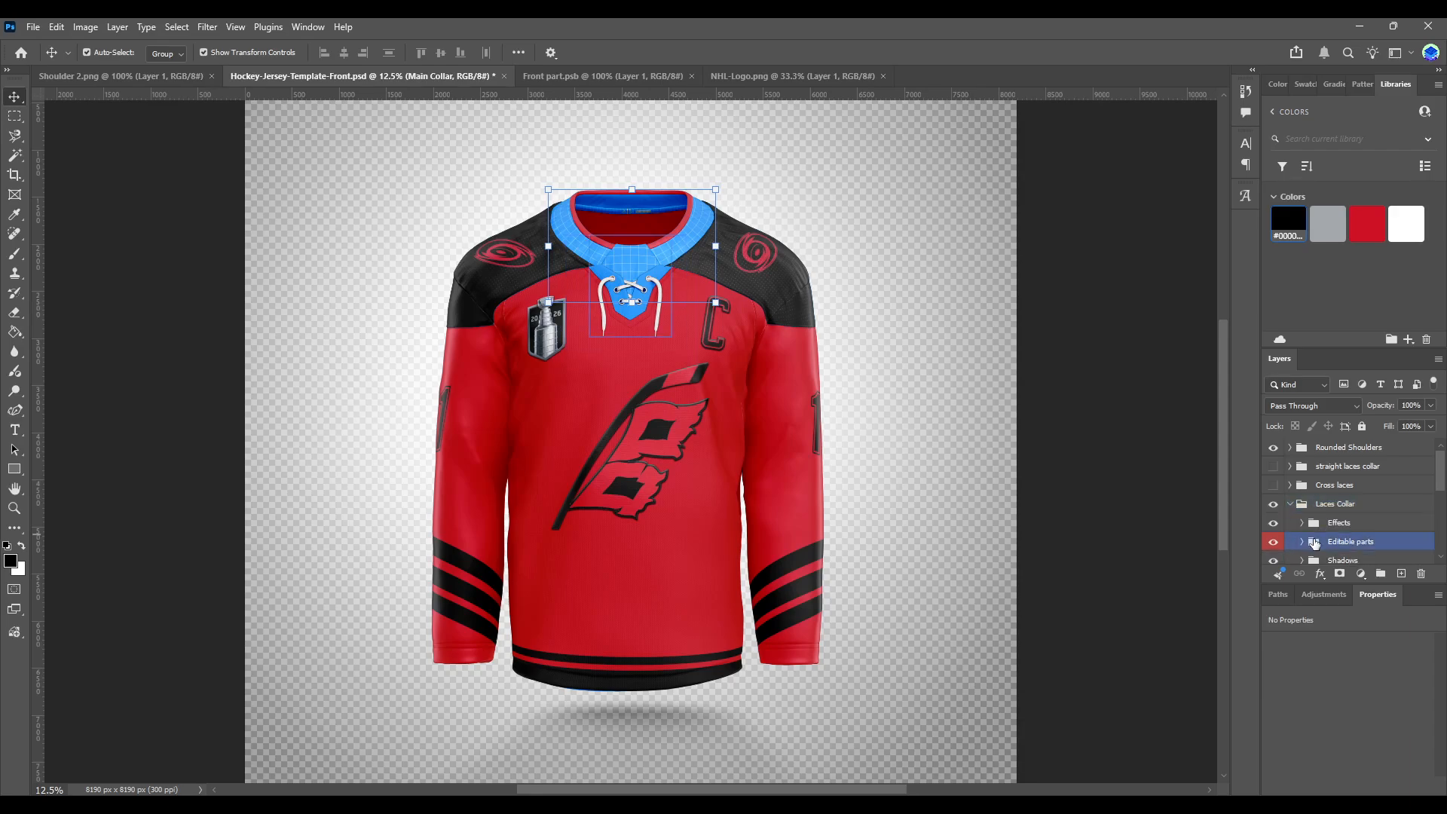
pyautogui.click(1303, 544)
# - Color the Laces and Vneck base color layers black and the Metal rivets layer red
pyautogui.scroll(-1, 1341, 512)
pyautogui.click(1352, 528)
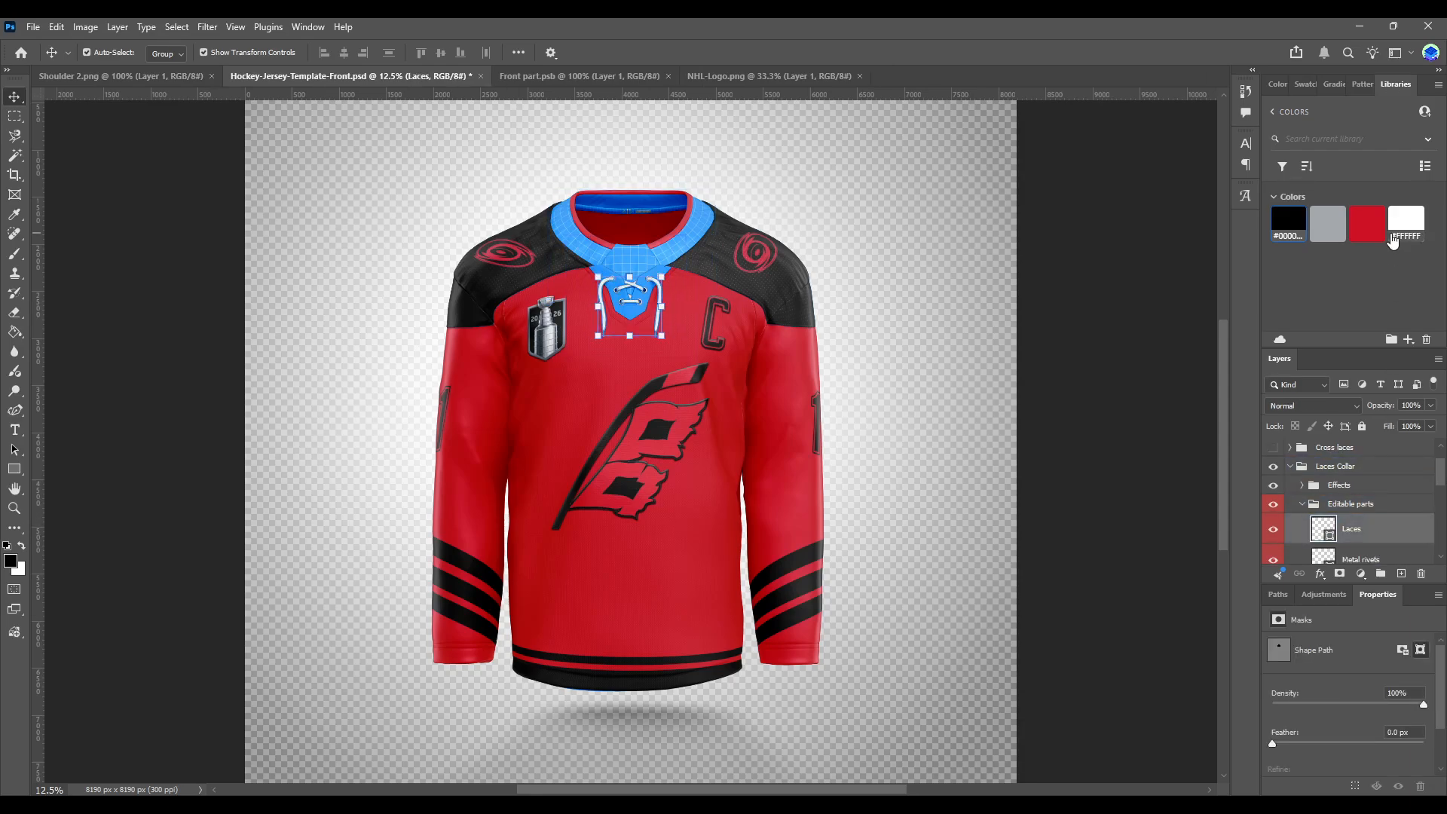
pyautogui.scroll(-2, 1360, 483)
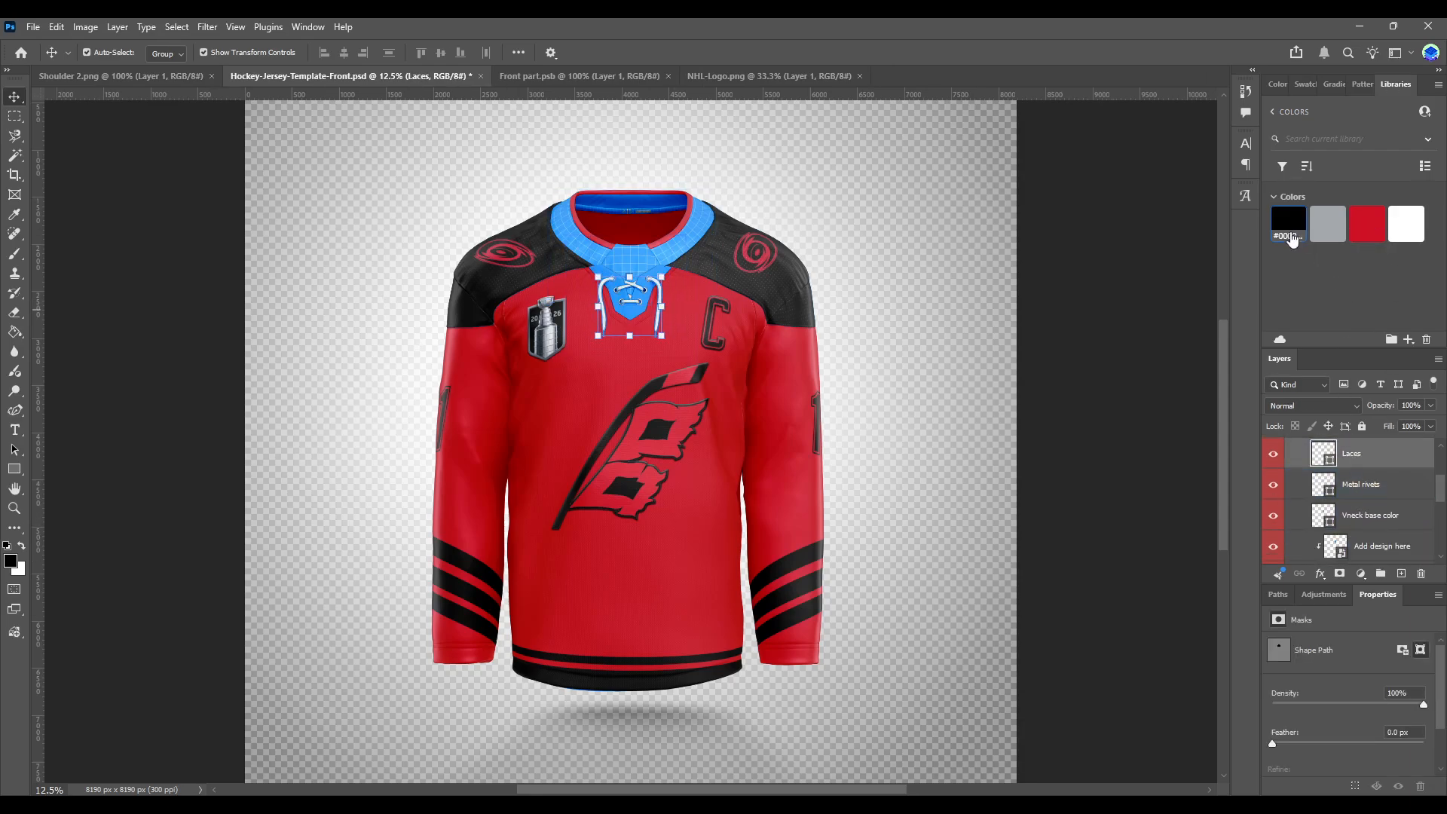
pyautogui.click(1336, 483)
pyautogui.click(1366, 226)
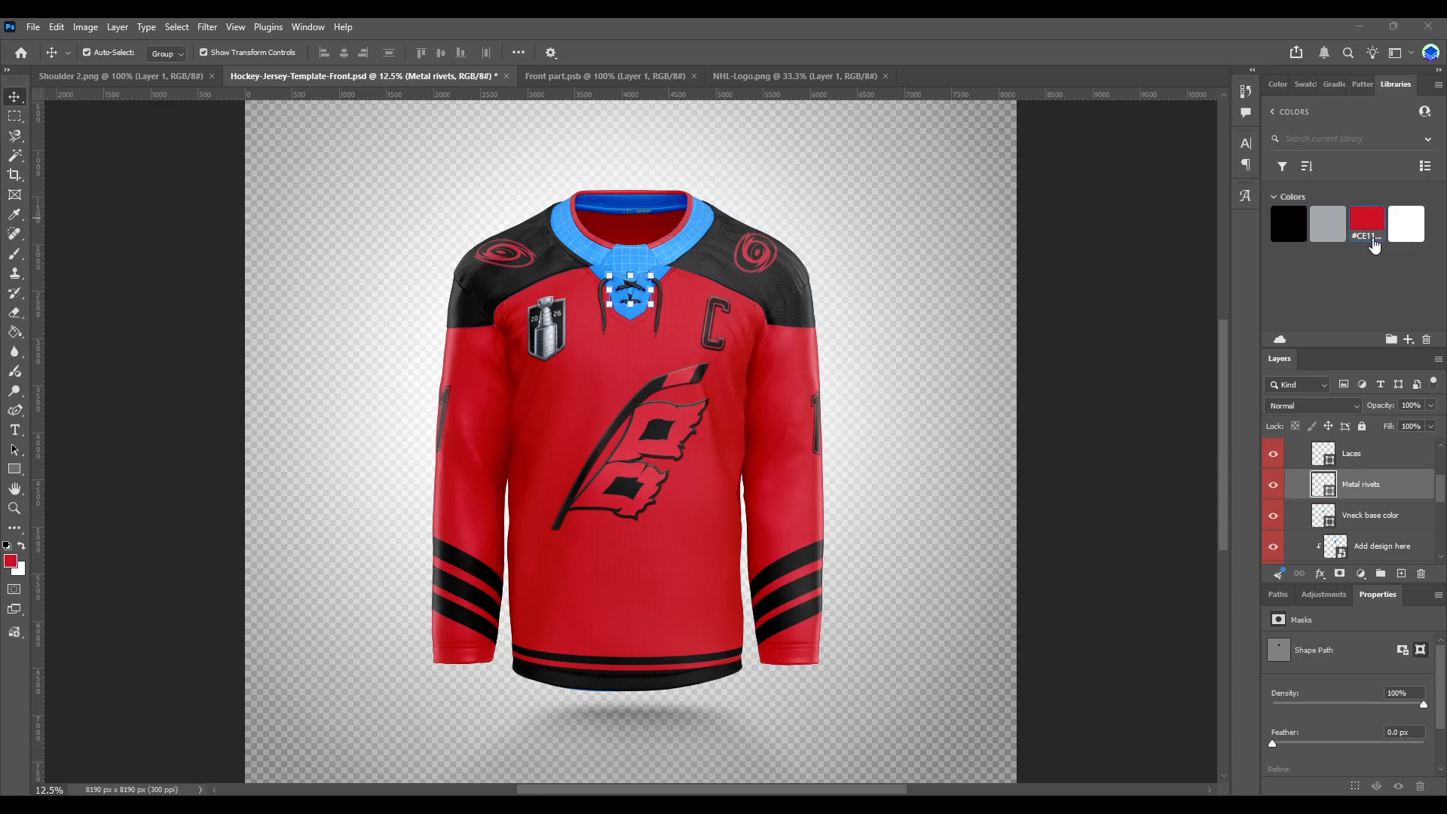
pyautogui.click(1335, 519)
pyautogui.click(1289, 223)
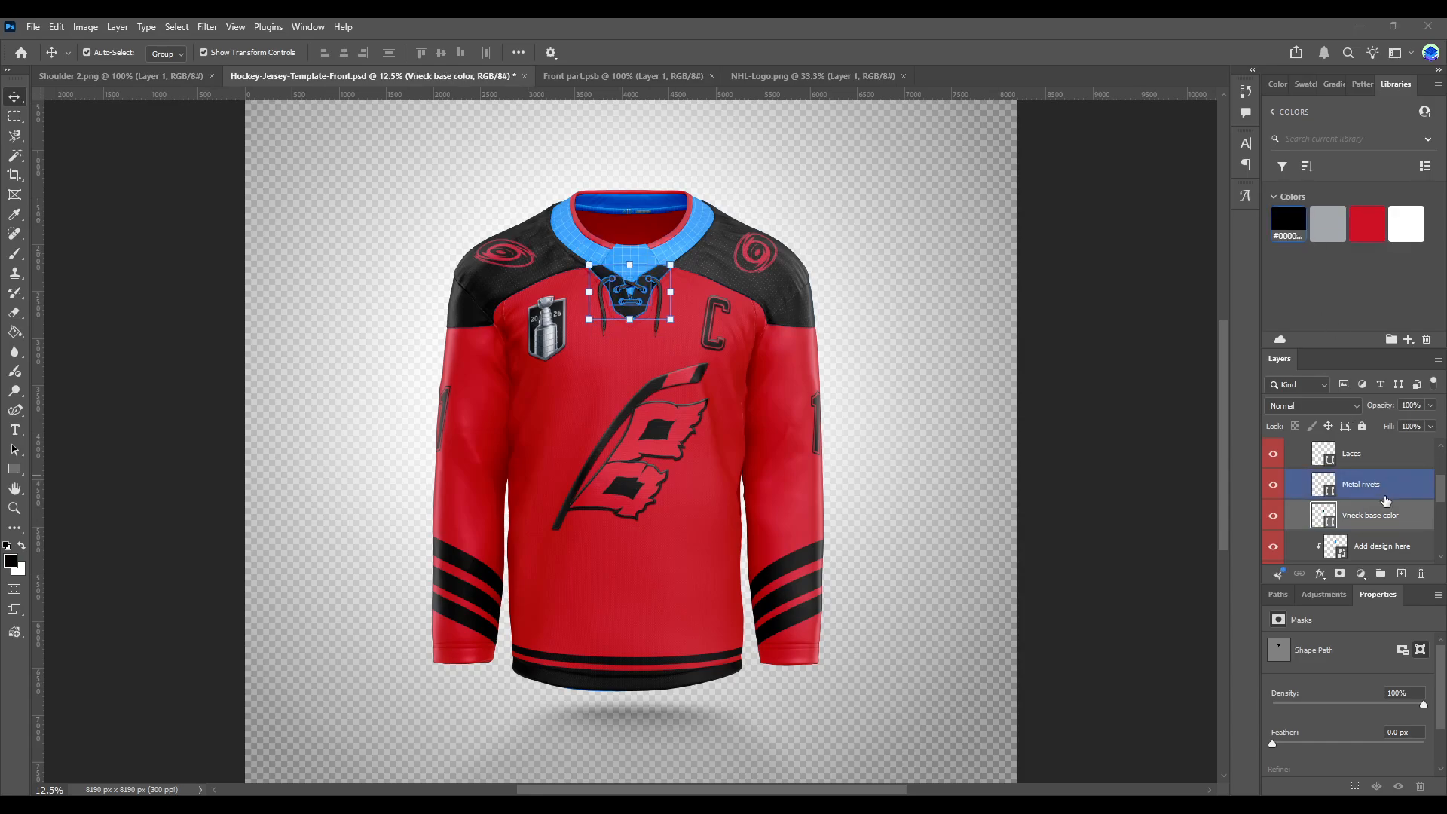
# - Open the Laces Collar's Add design here smart object, hide its grid, and fill the BG Color shape with black
pyautogui.scroll(-1, 1383, 517)
pyautogui.click(1357, 525)
pyautogui.doubleClick(1337, 527)
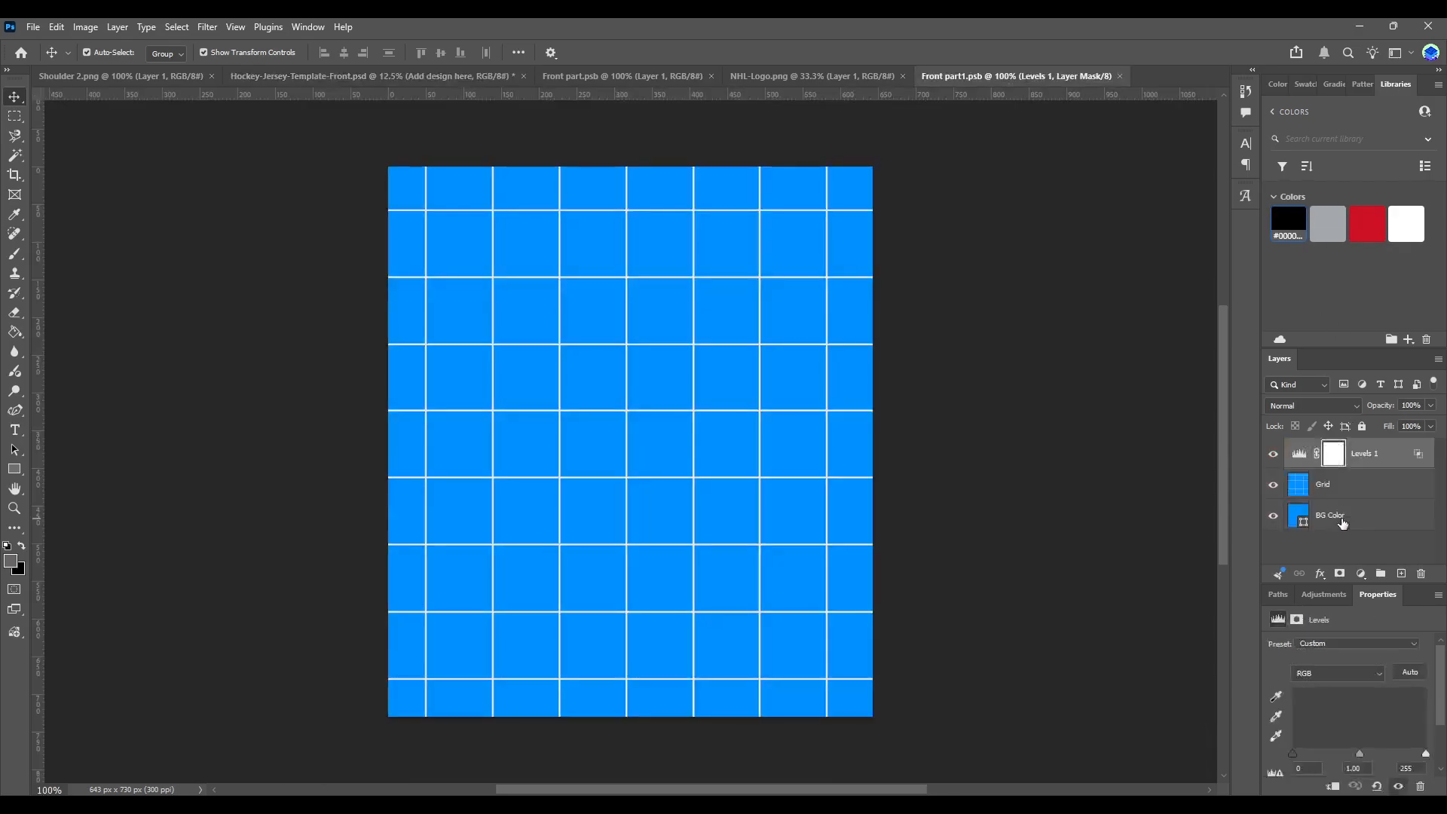
pyautogui.click(1273, 485)
pyautogui.click(1357, 516)
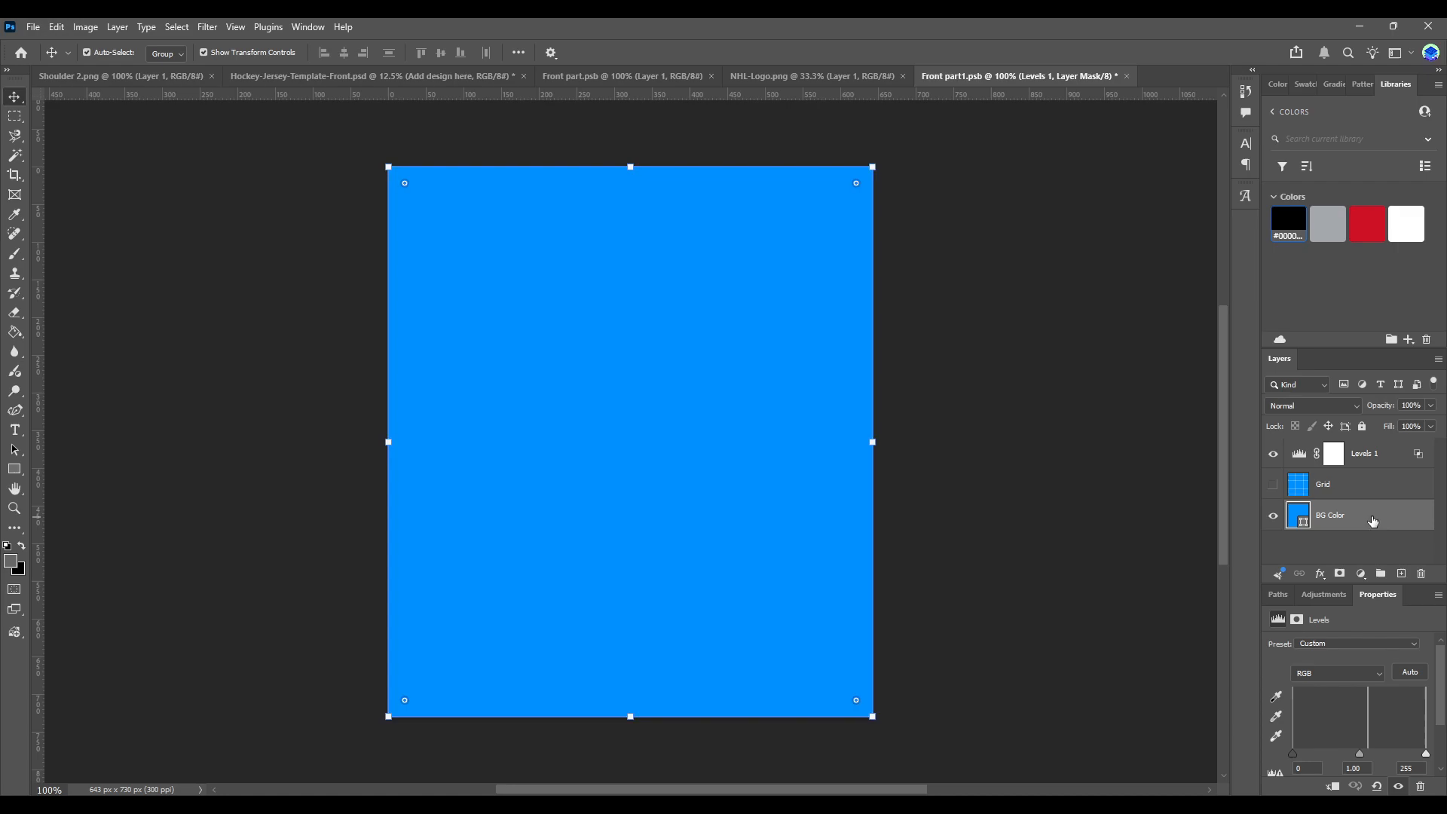
pyautogui.click(1289, 224)
# - Close Front part.psb, place the NHL logo horizontally centered just above the middle of Front part1.psb, and save it
pyautogui.click(710, 76)
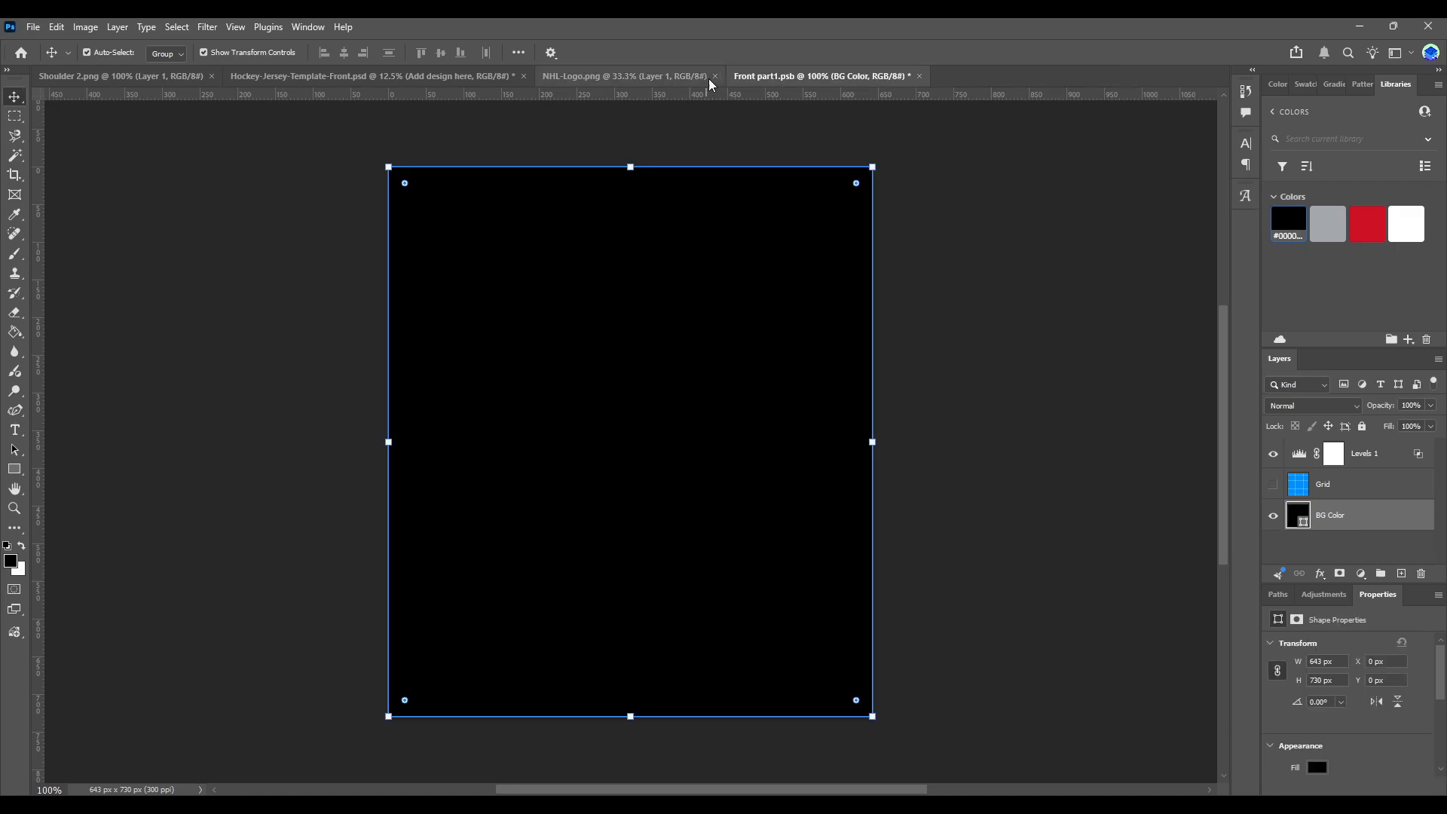
pyautogui.click(652, 78)
pyautogui.moveTo(639, 380)
pyautogui.mouseDown()
pyautogui.moveTo(749, 184)
pyautogui.moveTo(783, 79)
pyautogui.moveTo(685, 499)
pyautogui.moveTo(649, 383)
pyautogui.mouseUp()
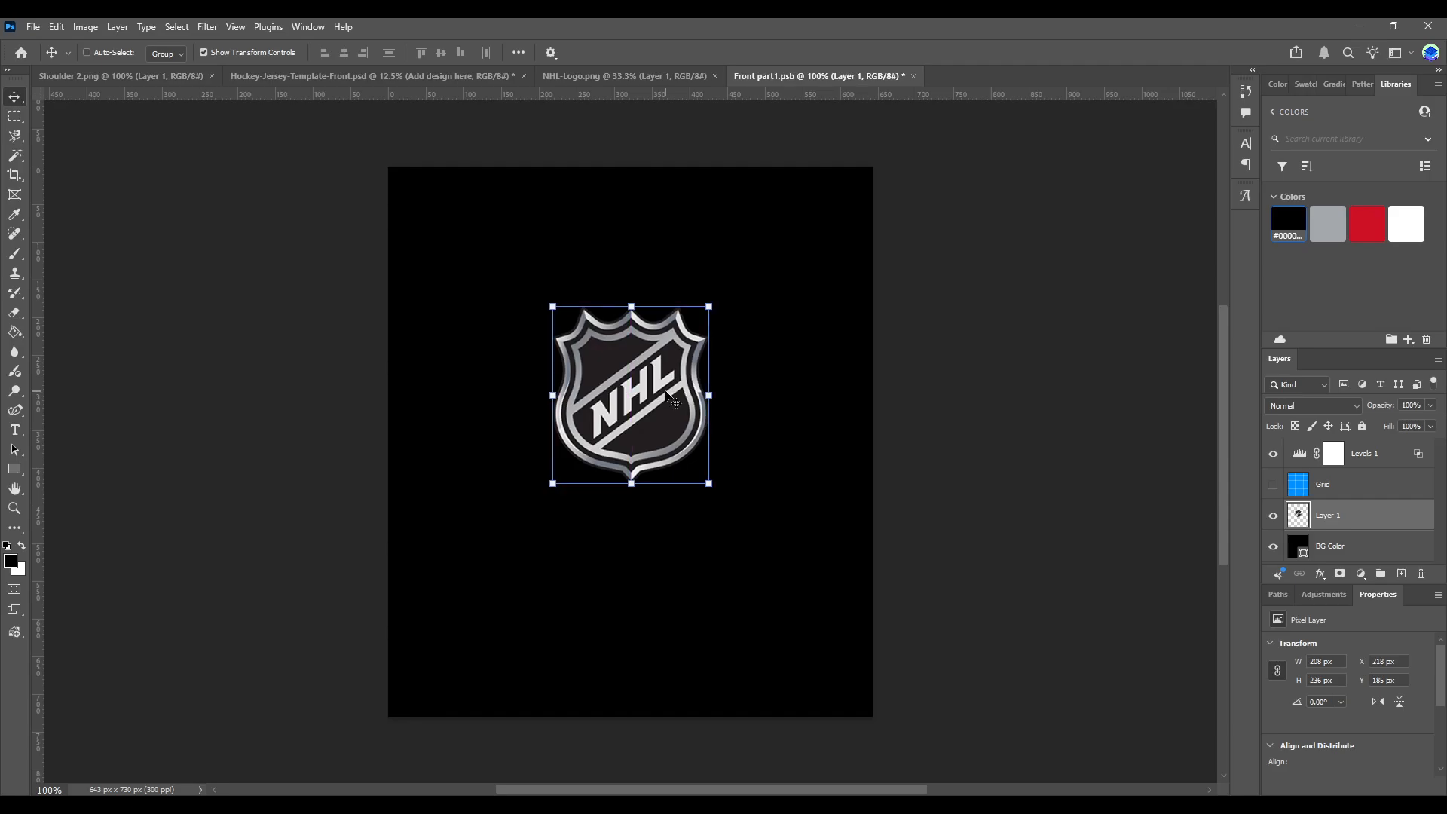
pyautogui.hotkey('ctrl', 's')
# - Close NHL-Logo.png and return to the jersey template to check the collar
pyautogui.click(707, 82)
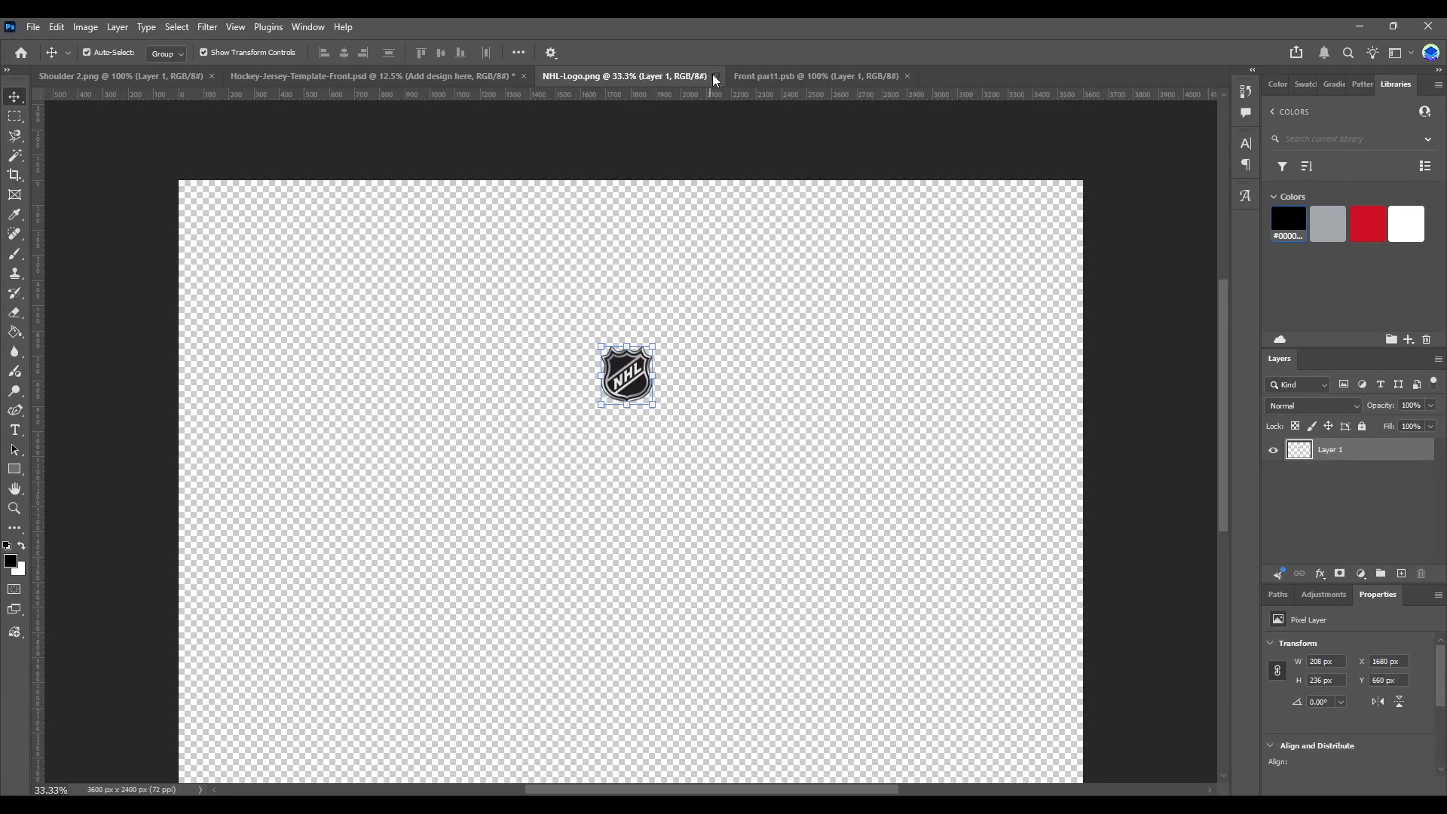
pyautogui.click(715, 76)
pyautogui.click(460, 83)
pyautogui.click(385, 195)
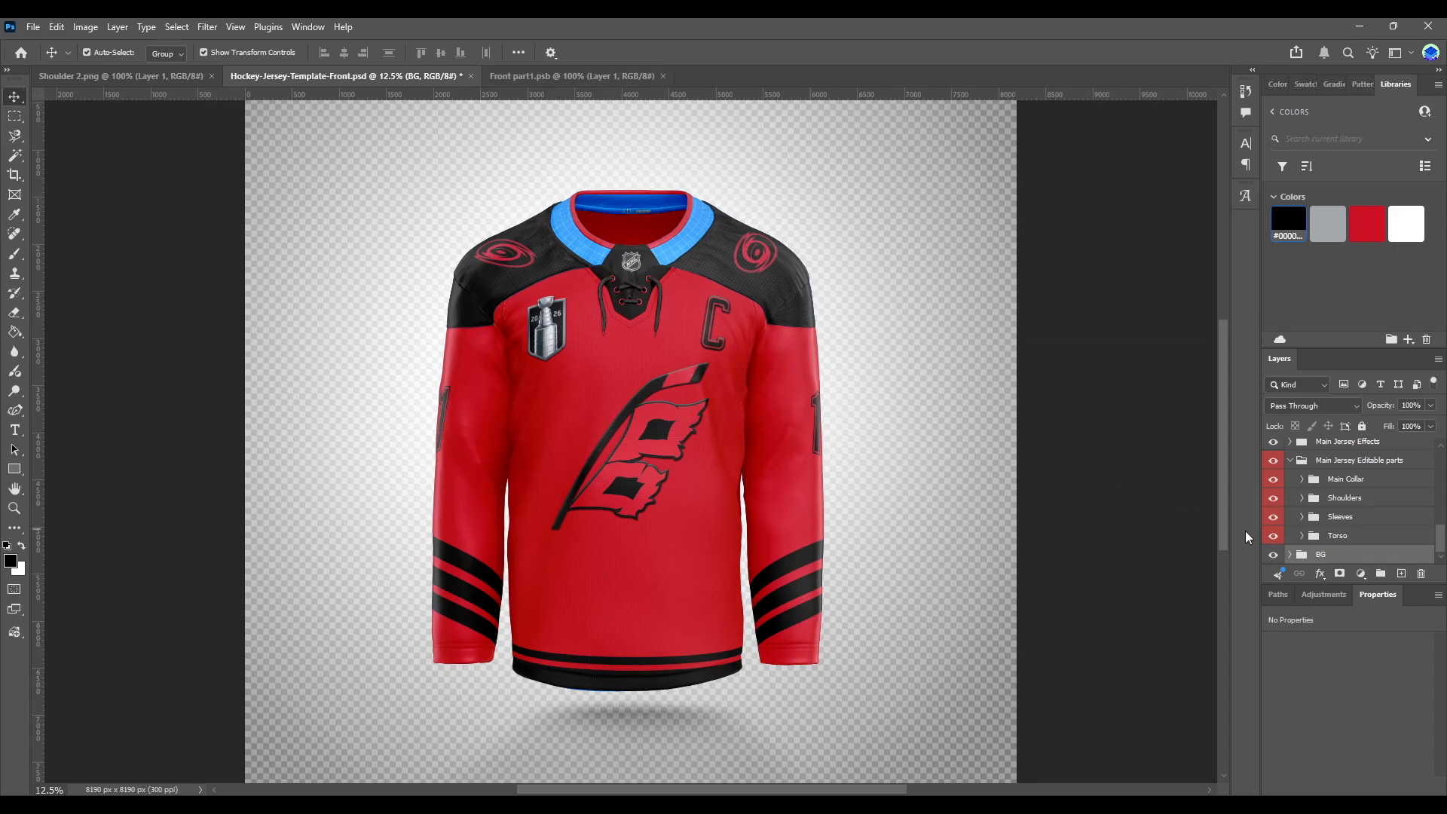
# - Open the Collar Right side smart object from the Main Collar group
pyautogui.click(1315, 499)
pyautogui.click(1304, 481)
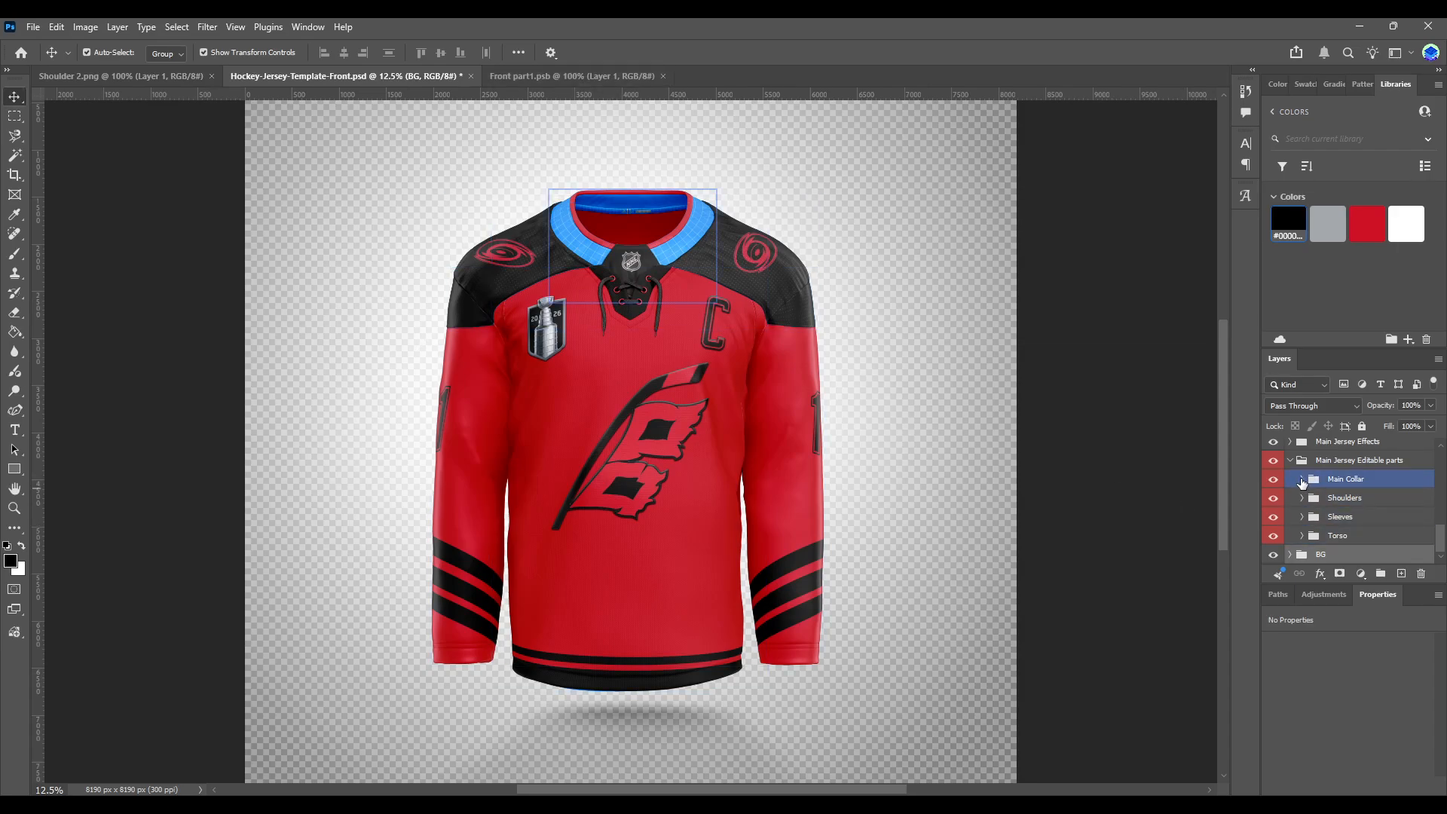
pyautogui.click(1301, 481)
pyautogui.scroll(-2, 1326, 521)
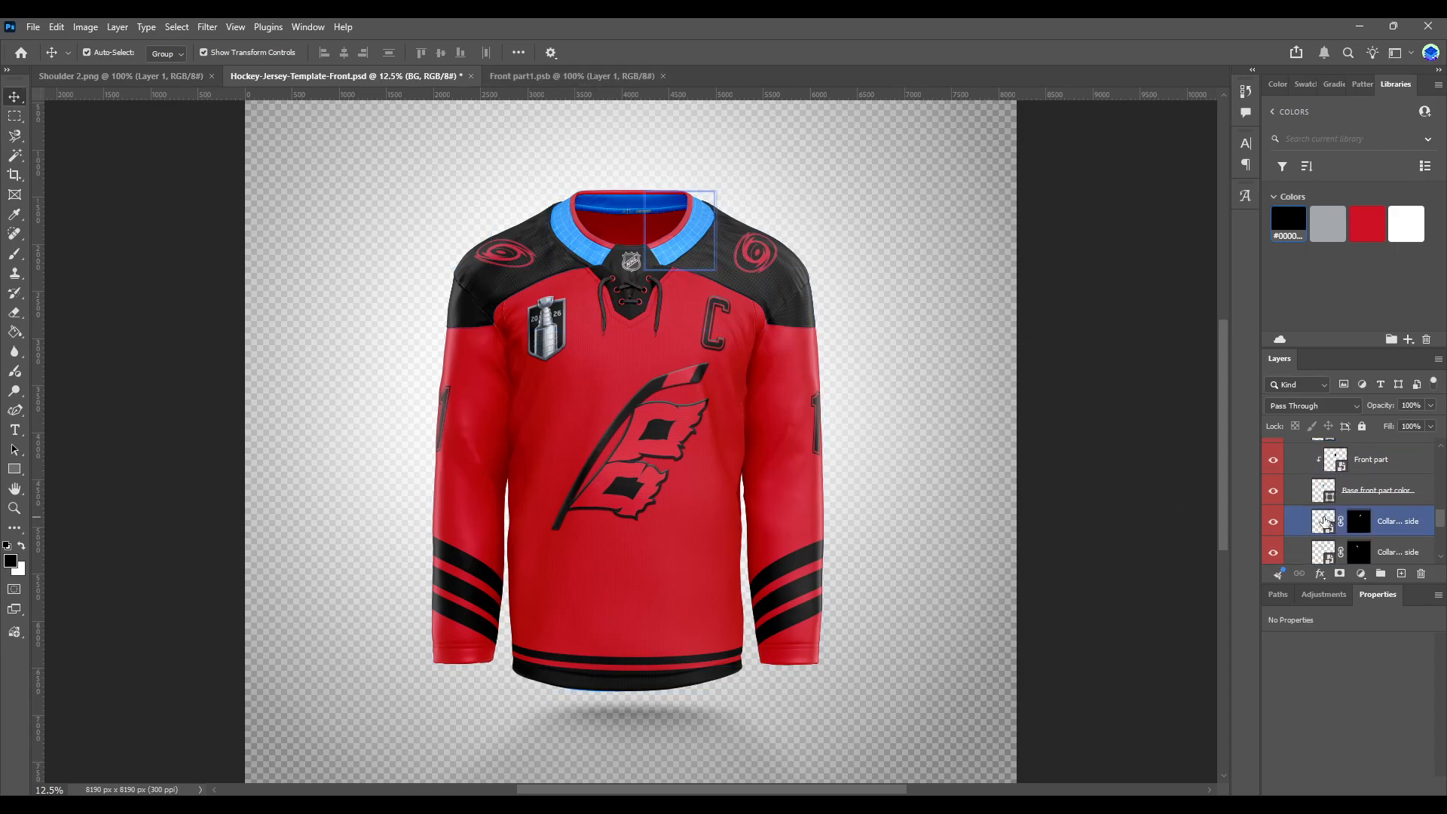
pyautogui.doubleClick(1325, 522)
# - Hide the Grid layer in Part 1.psb and fill the BG Color shape with black
pyautogui.click(1273, 465)
pyautogui.click(1333, 482)
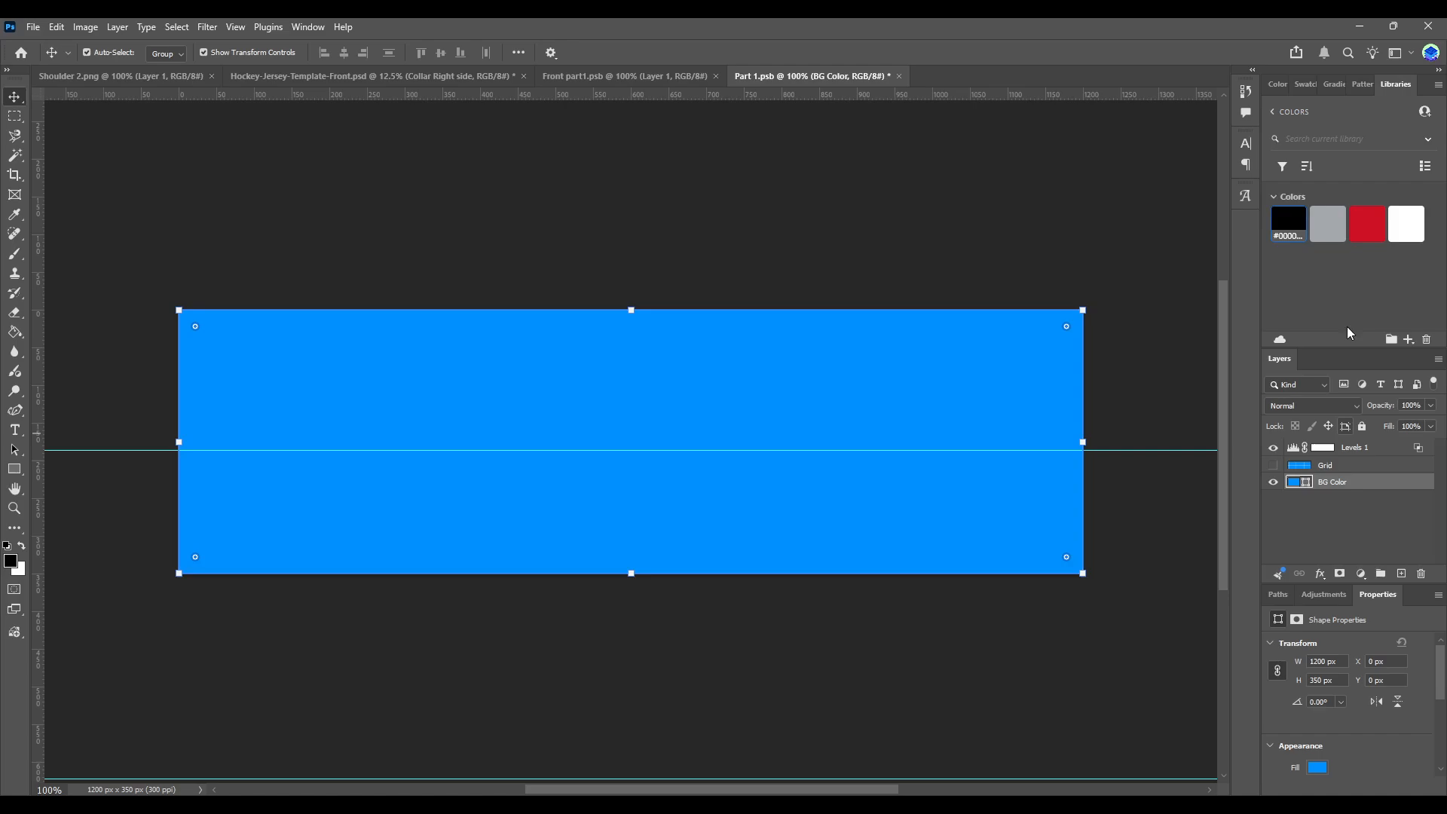
pyautogui.click(1288, 224)
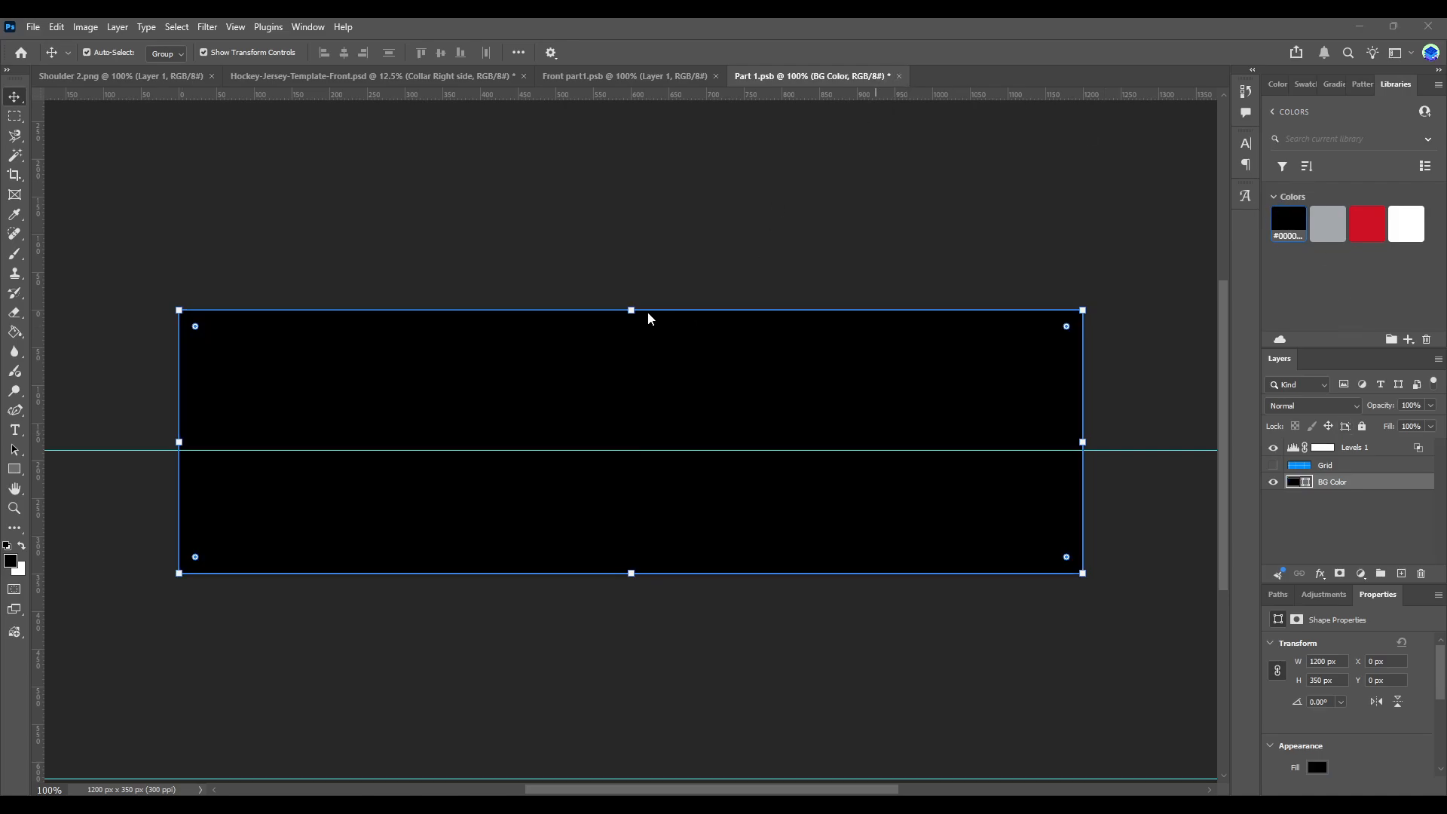
# - Save and close Part 1.psb, and open the Collar Left side smart object
pyautogui.hotkey('ctrl', 's')
pyautogui.hotkey('ctrl', 'w')
pyautogui.scroll(-3, 1379, 507)
pyautogui.doubleClick(1325, 485)
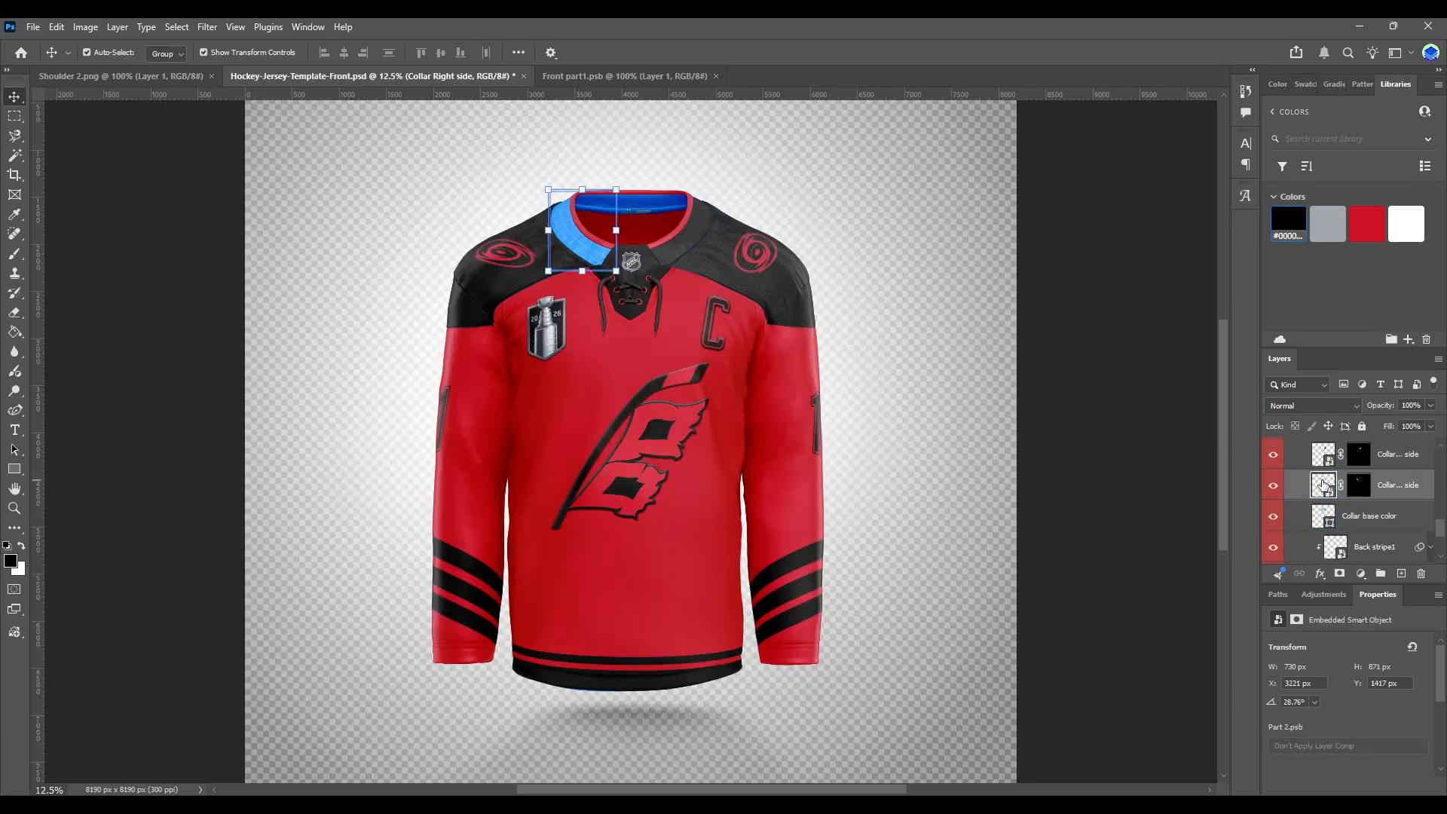
# - Hide the Grid layer in Part 2.psb, fill the BG Color shape with black and save
pyautogui.click(1274, 465)
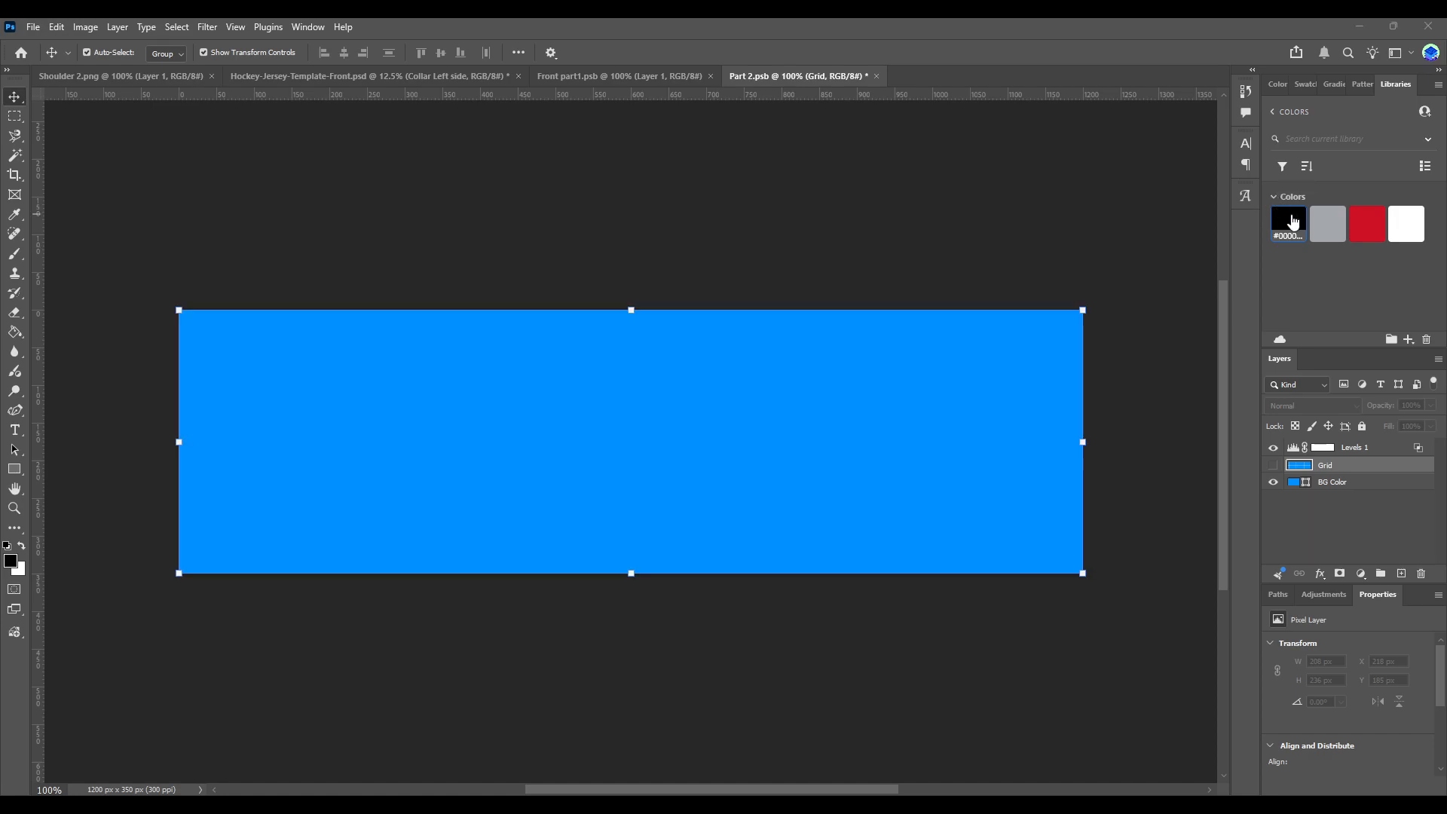
pyautogui.hotkey('ctrl', 'z')
pyautogui.click(1274, 465)
pyautogui.click(1351, 484)
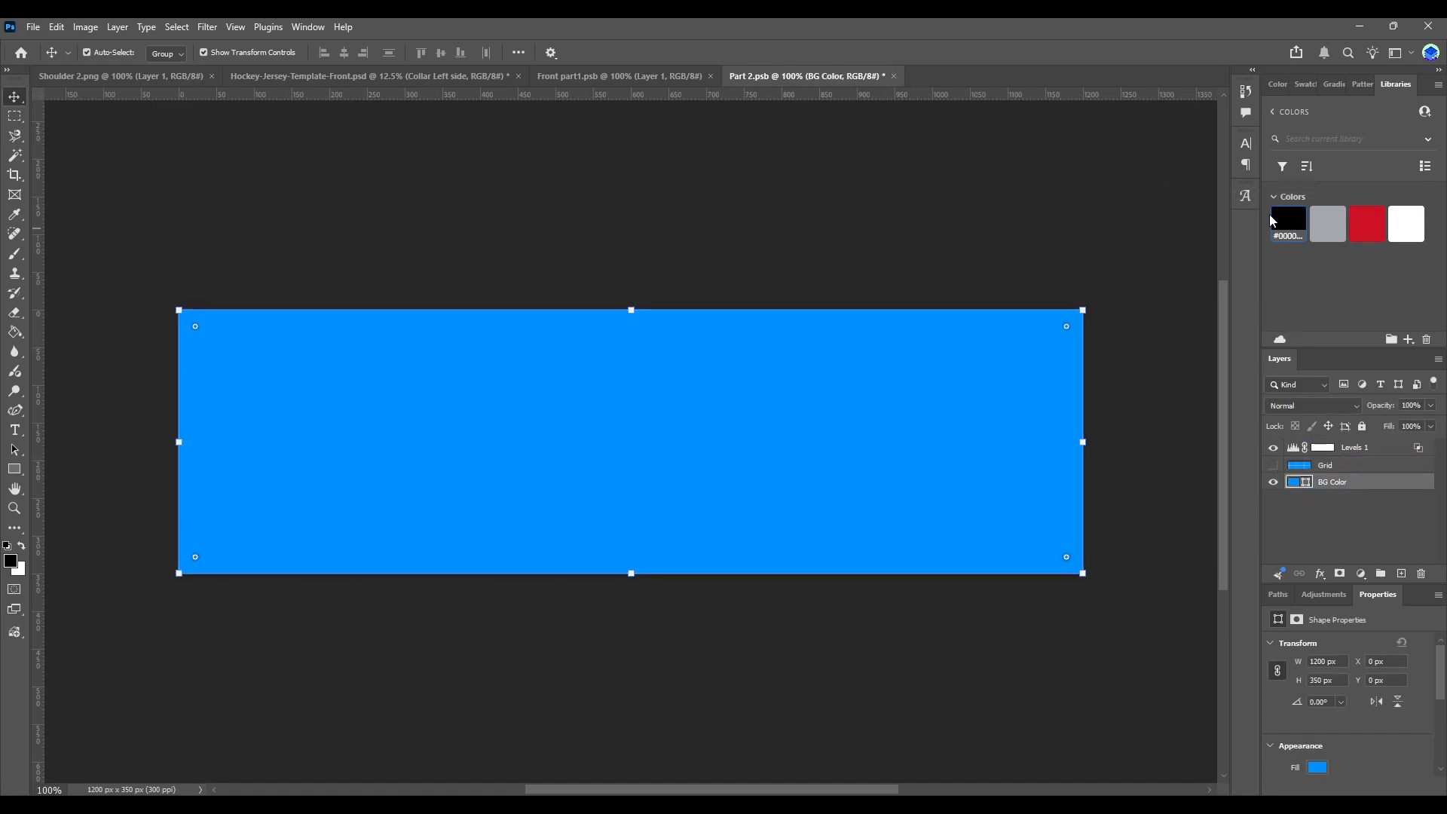
pyautogui.click(1273, 220)
pyautogui.hotkey('ctrl', 's')
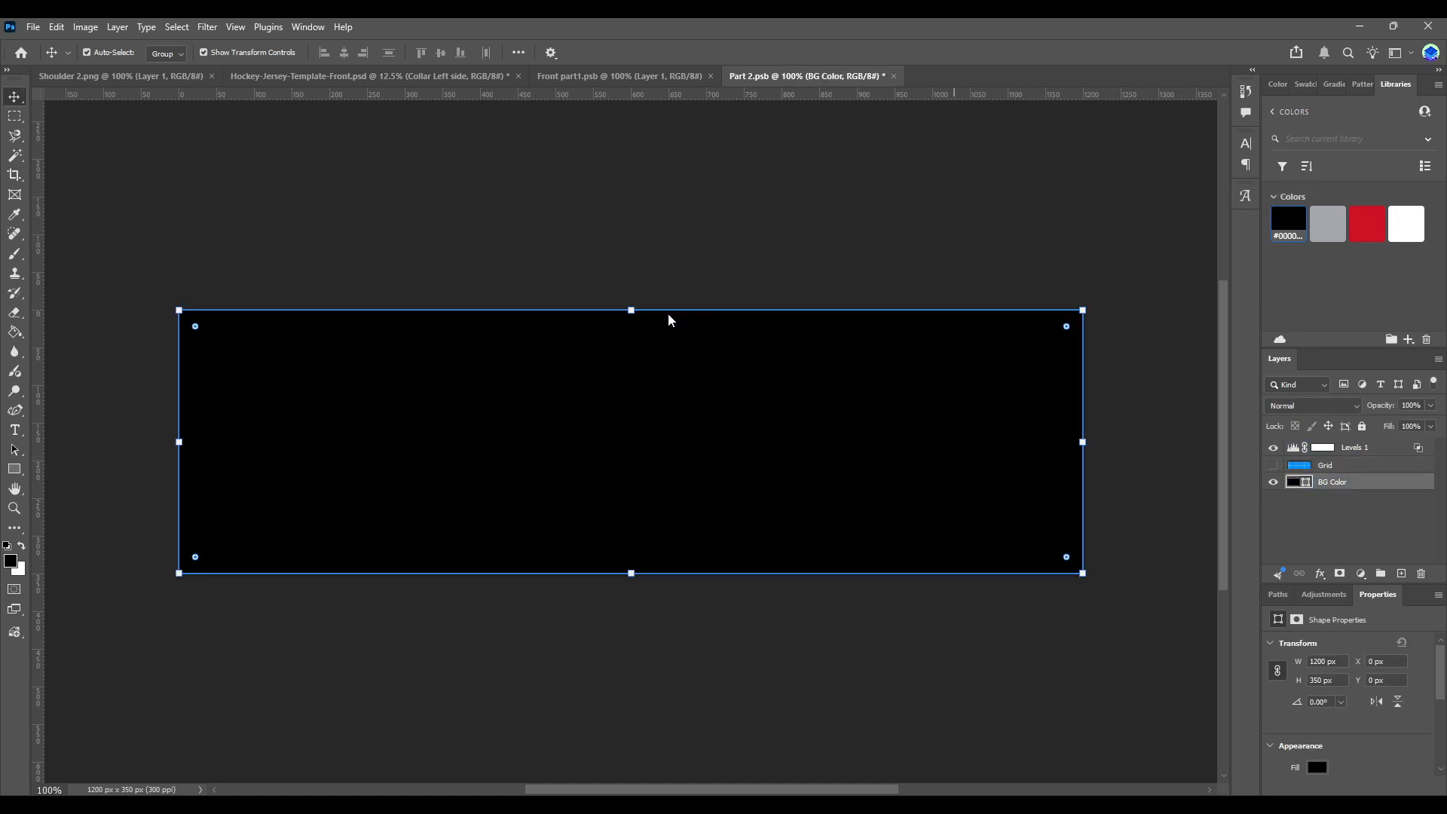
# - Close Part 2.psb and open the Back stripe1 smart object below the Collar base color layer
pyautogui.hotkey('ctrl', 'w')
pyautogui.scroll(-1, 1329, 519)
pyautogui.scroll(-2, 1329, 520)
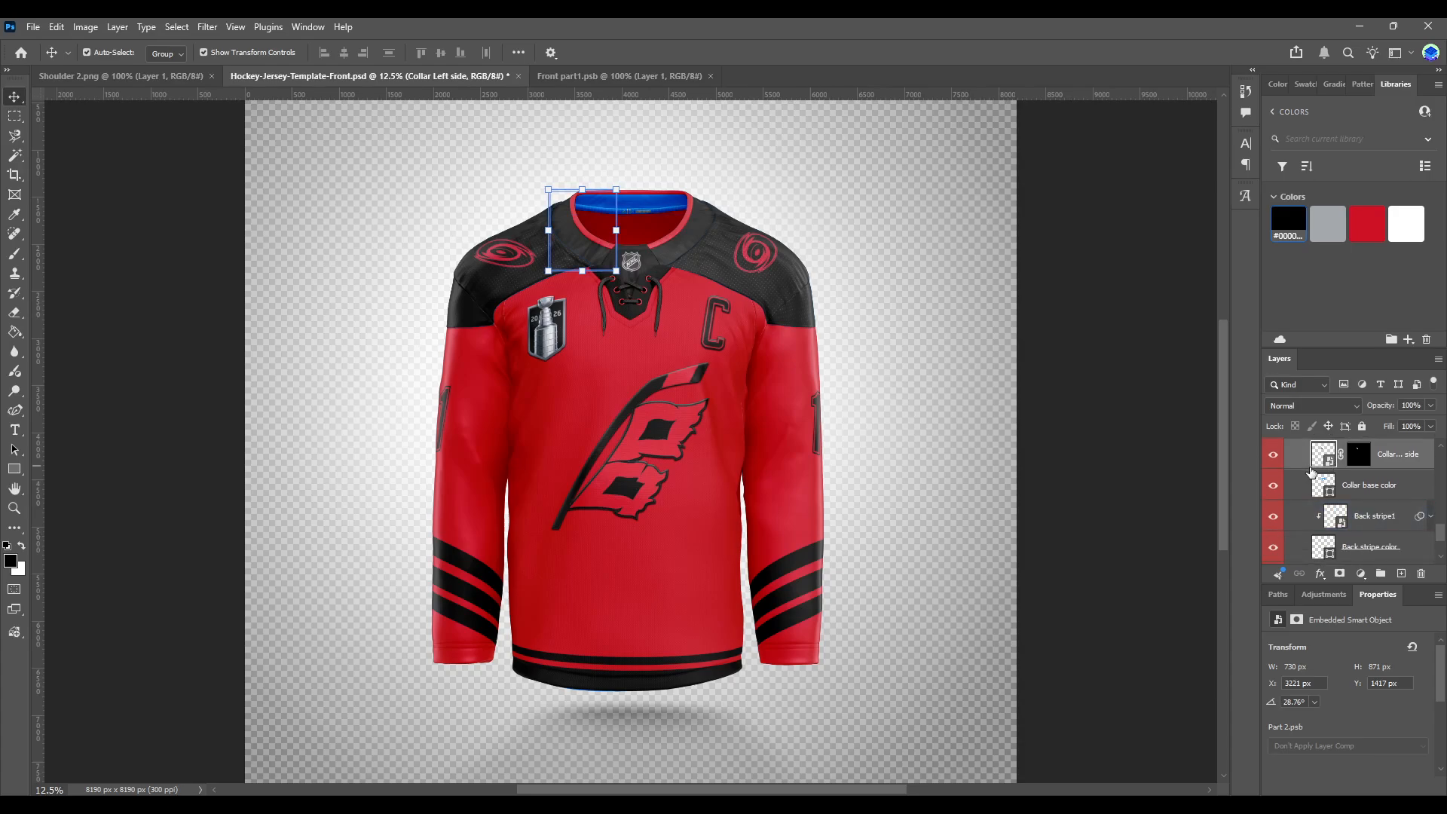
pyautogui.click(1368, 484)
pyautogui.doubleClick(1336, 516)
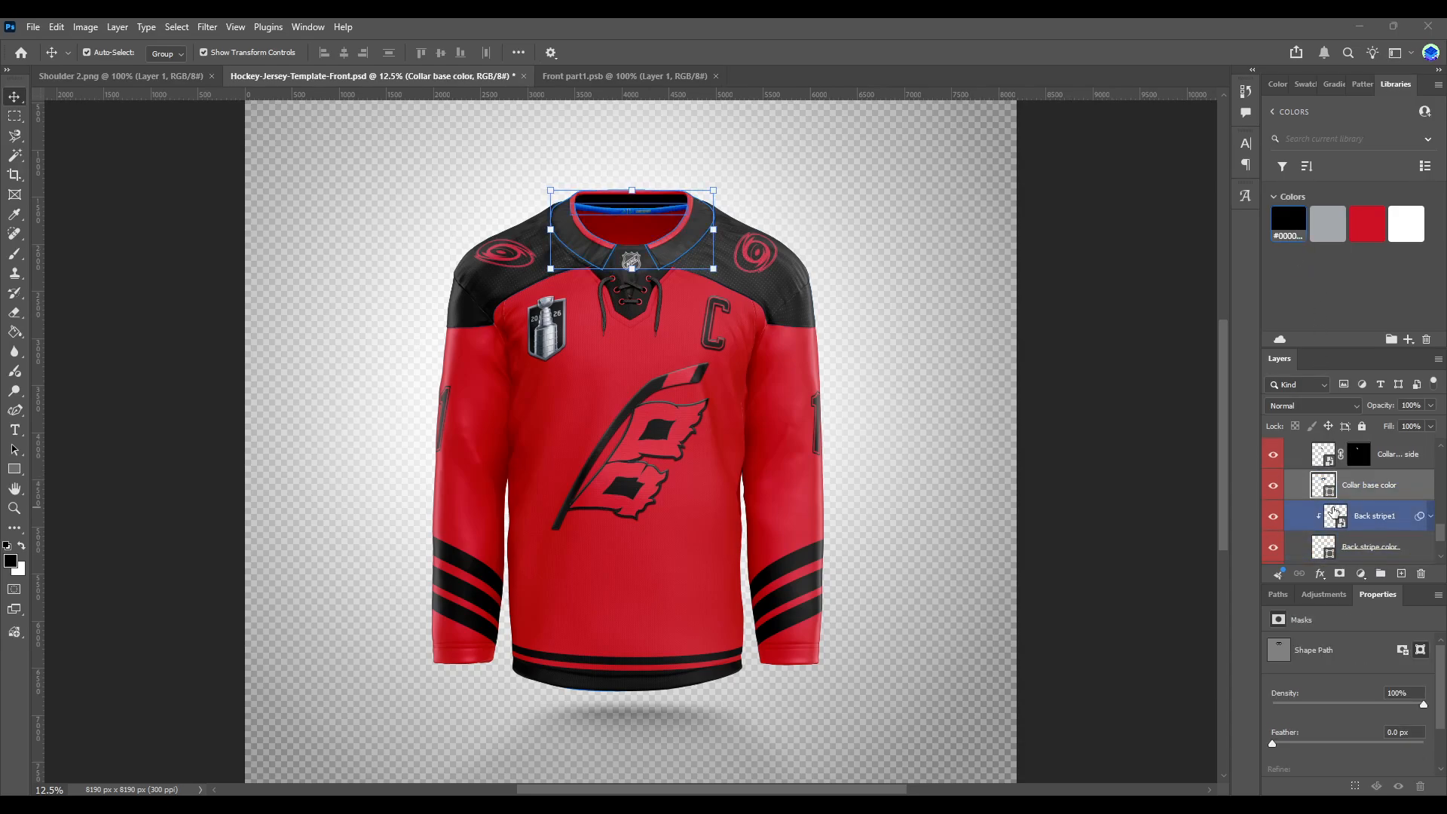
# - Hide the Grid in Back stripe1.psb, fill BG Color with black and the Rectangle 1 label with library red, and save
pyautogui.click(1274, 482)
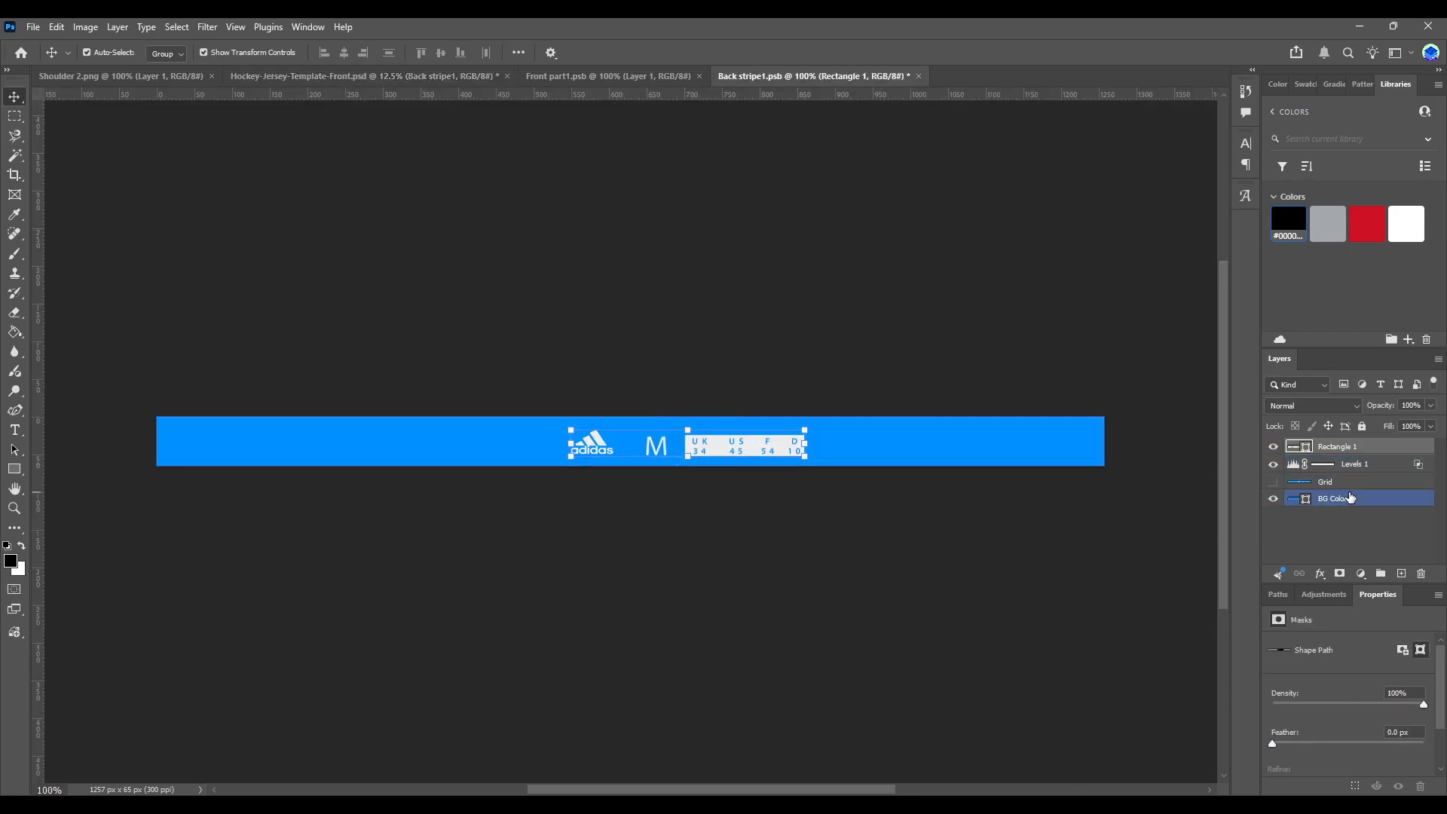
pyautogui.click(1349, 499)
pyautogui.click(1289, 223)
pyautogui.click(1338, 446)
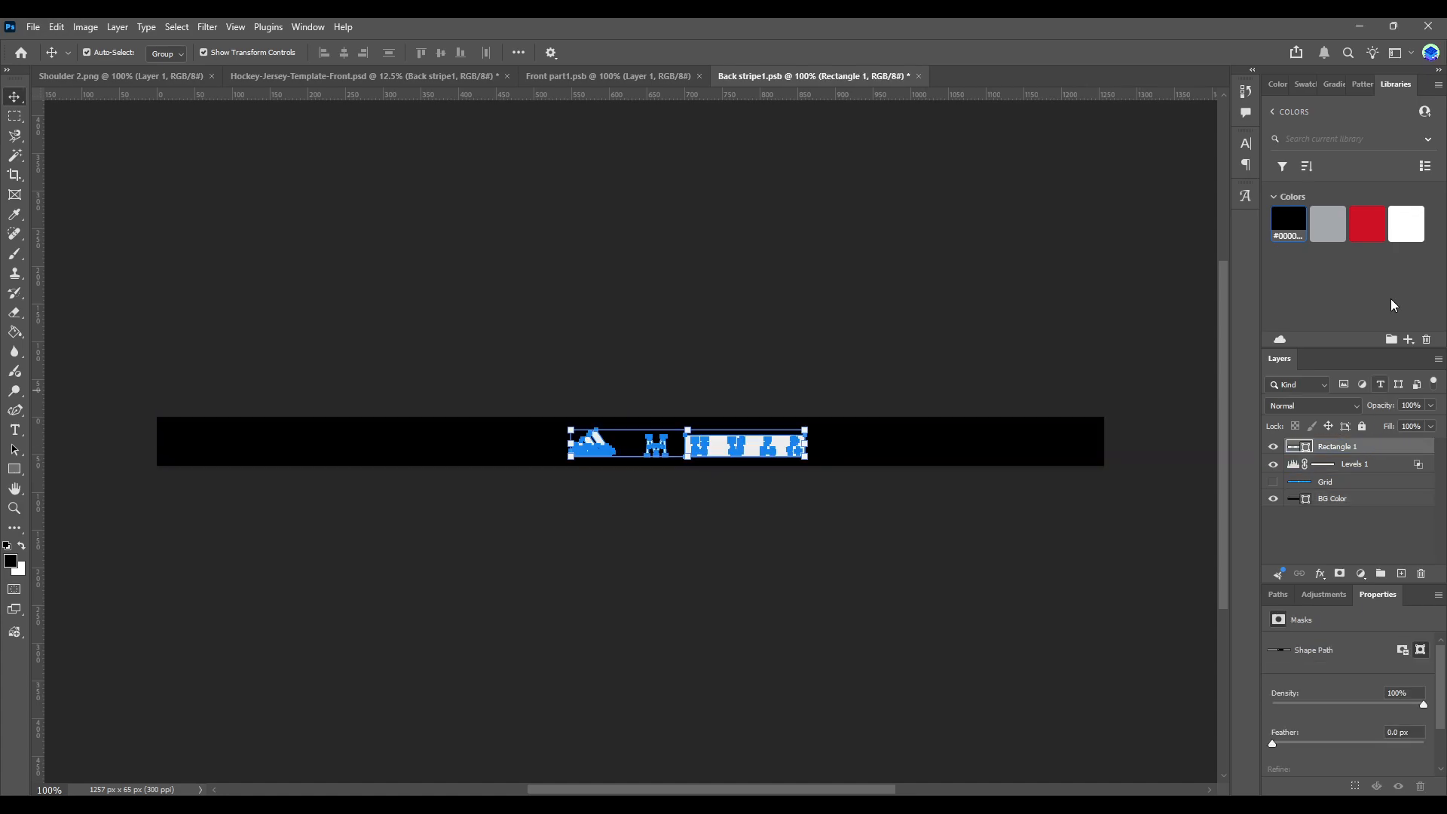
pyautogui.click(1367, 224)
pyautogui.click(525, 283)
pyautogui.hotkey('ctrl', 's')
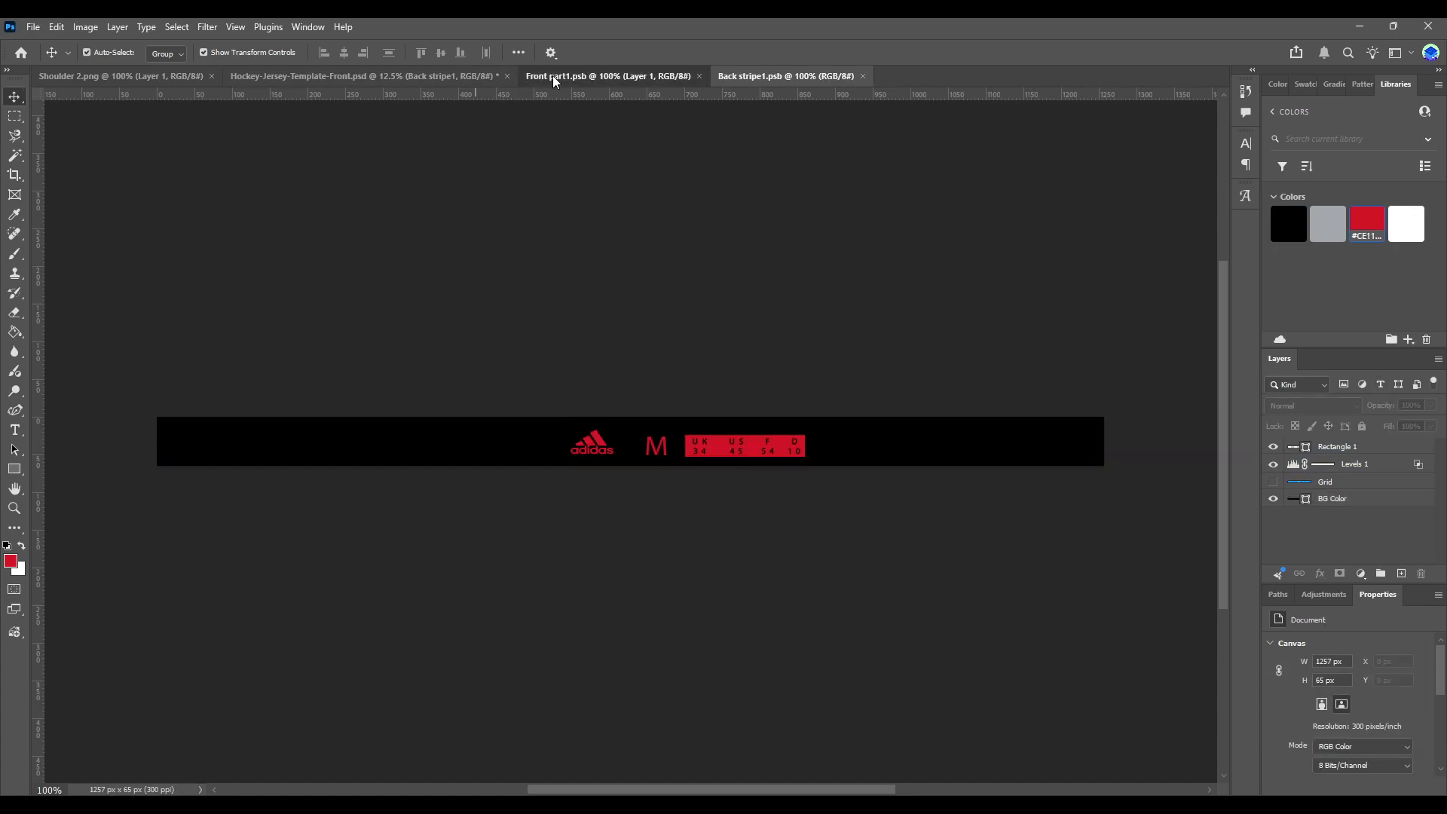
# - Close Front part1.psb and Back stripe1.psb and return to the jersey template
pyautogui.click(554, 75)
pyautogui.click(455, 75)
pyautogui.click(697, 76)
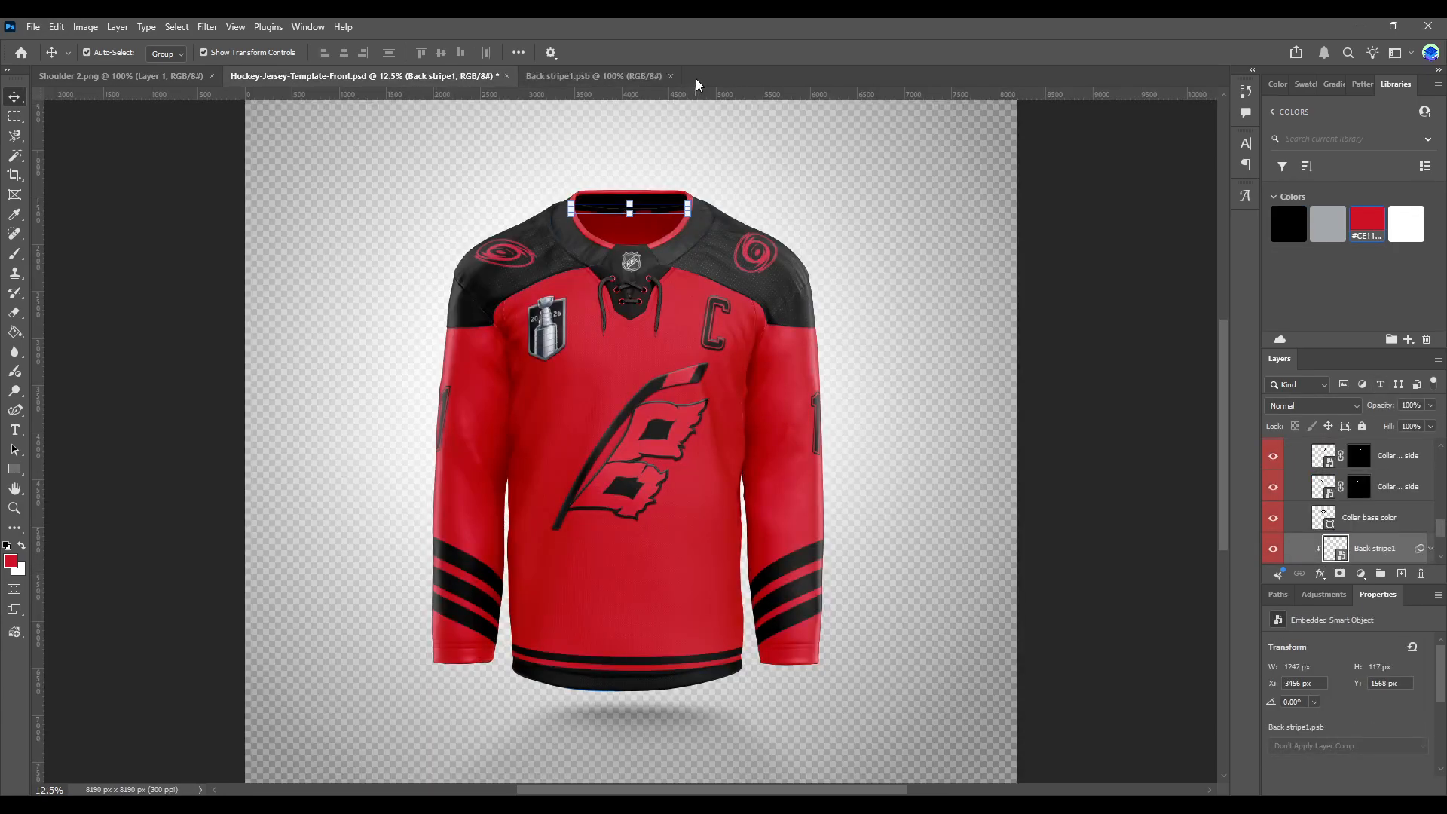
pyautogui.click(670, 75)
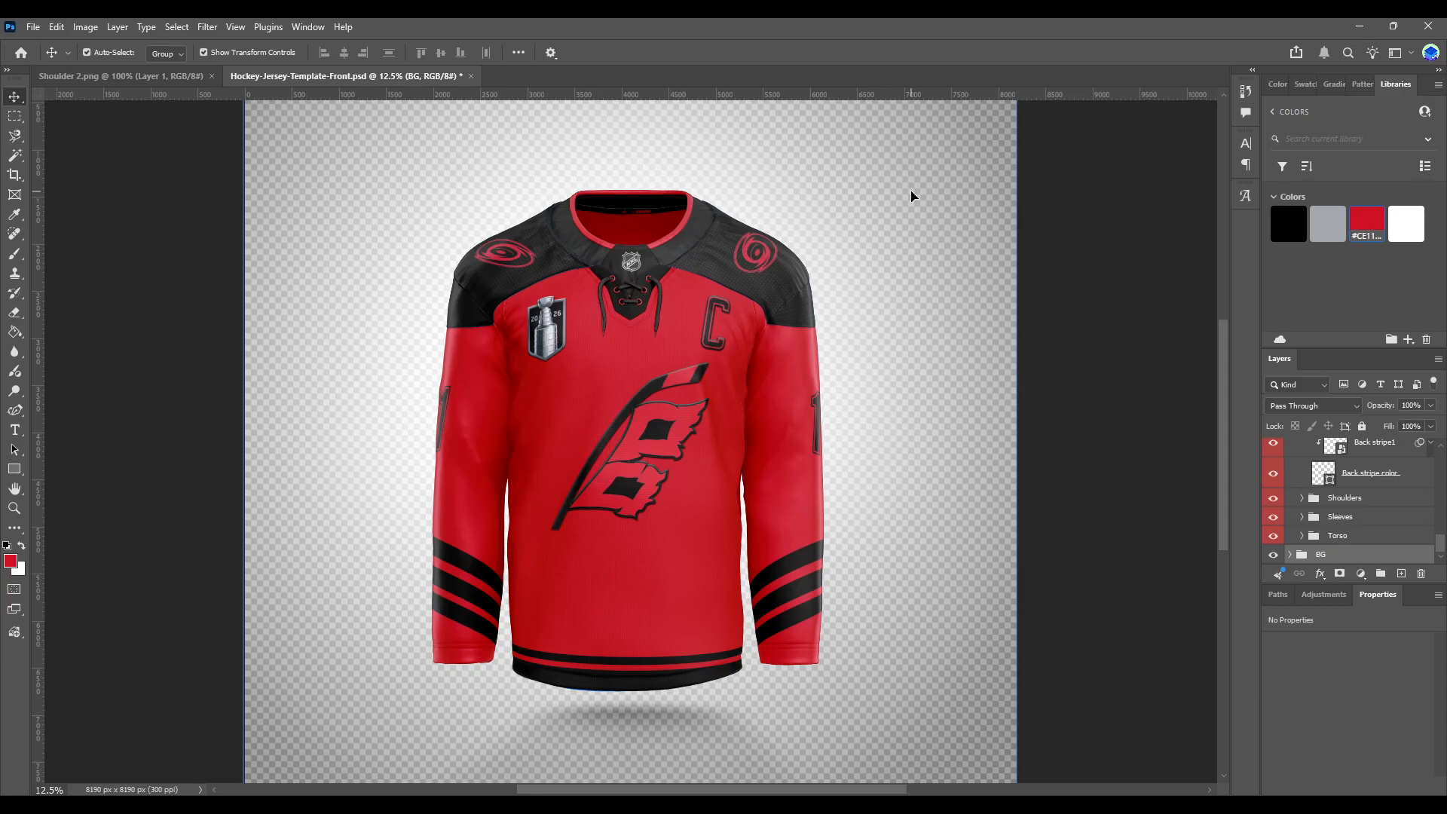
# - Collapse the Editable parts subgroup and the Laces Collar group in the layer stack
pyautogui.scroll(5, 1349, 505)
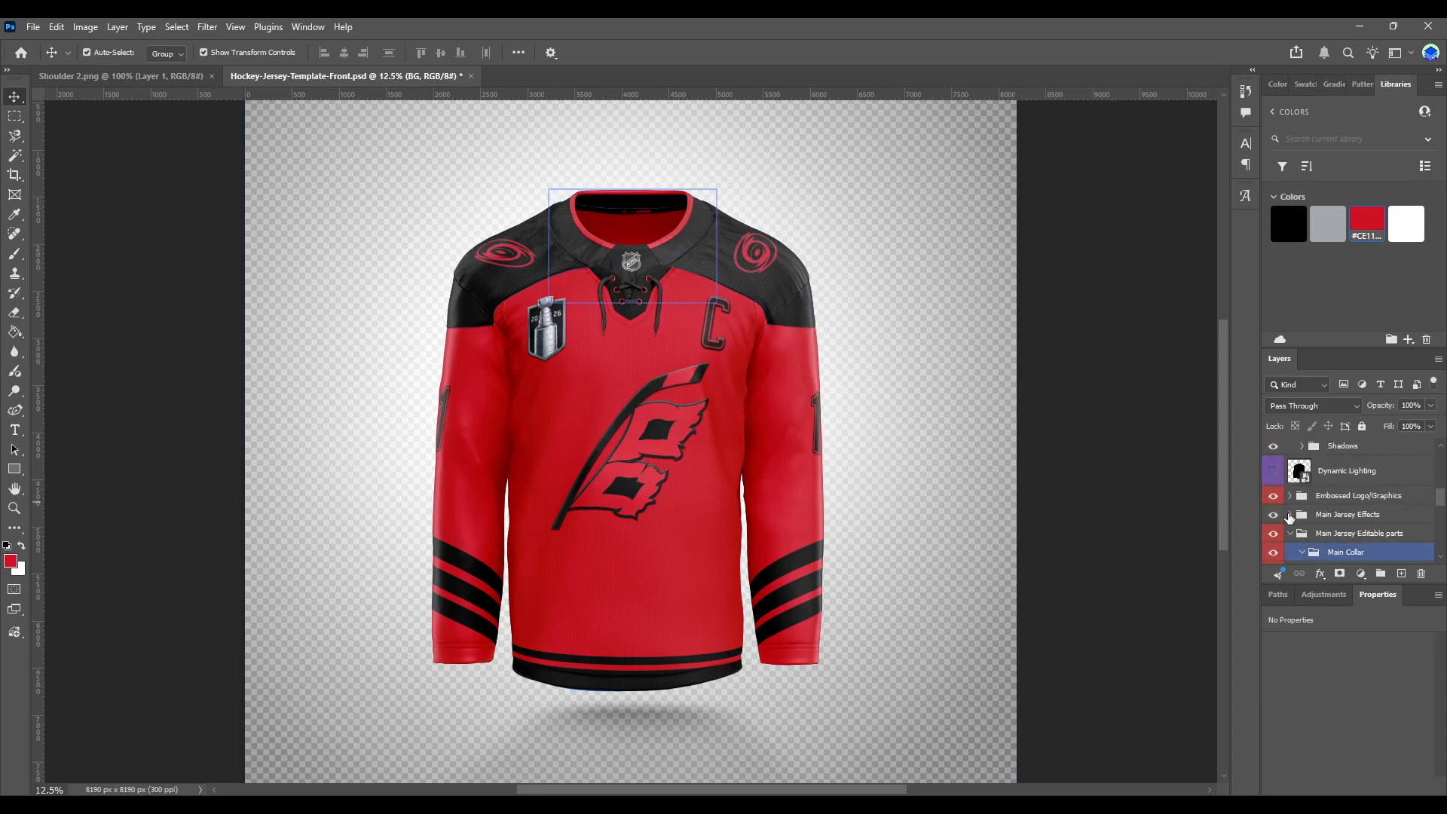
pyautogui.click(1295, 538)
pyautogui.scroll(3, 1295, 538)
pyautogui.click(1295, 536)
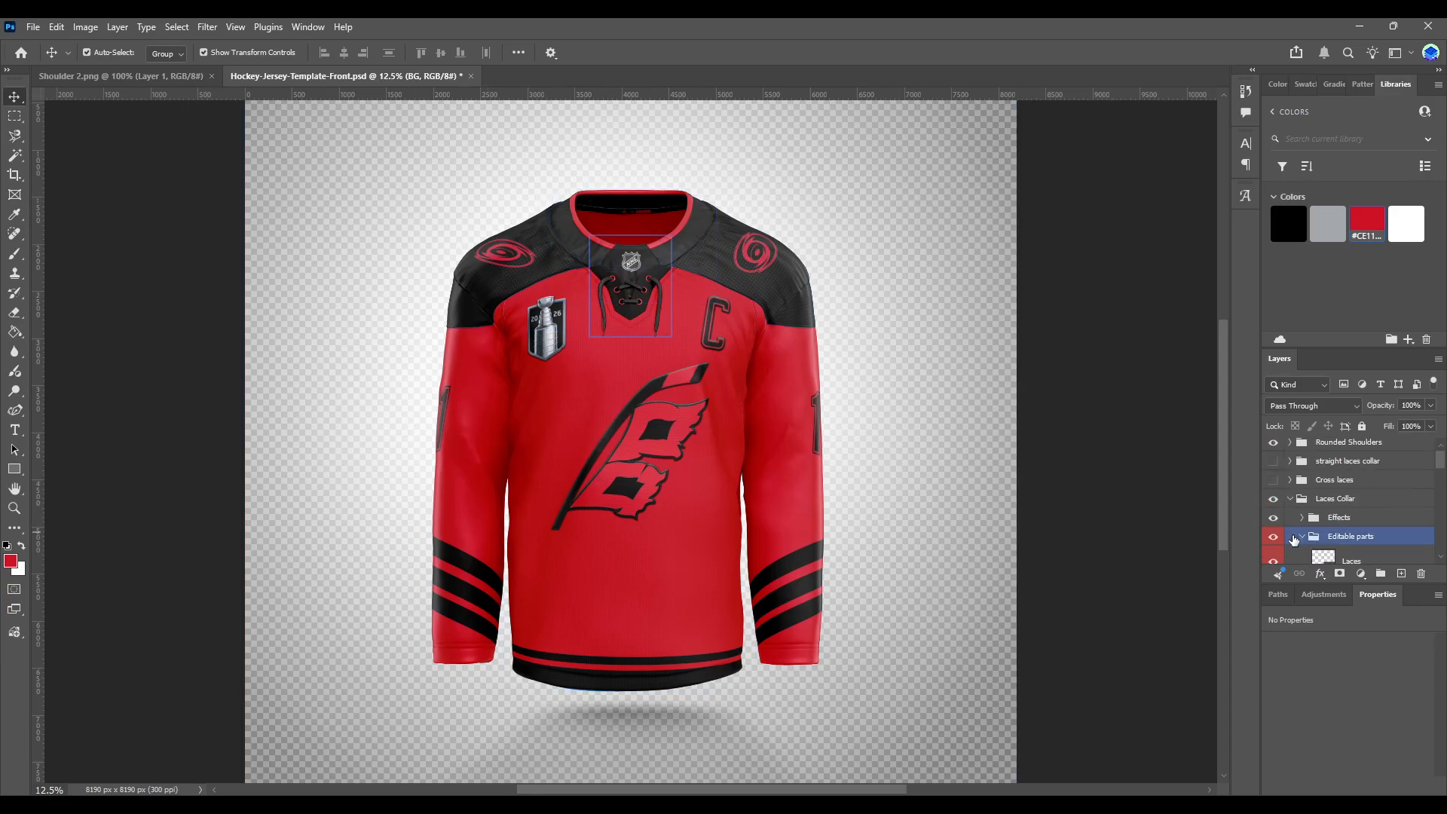
pyautogui.click(1301, 536)
pyautogui.click(1306, 522)
pyautogui.scroll(1, 1287, 477)
pyautogui.click(1299, 508)
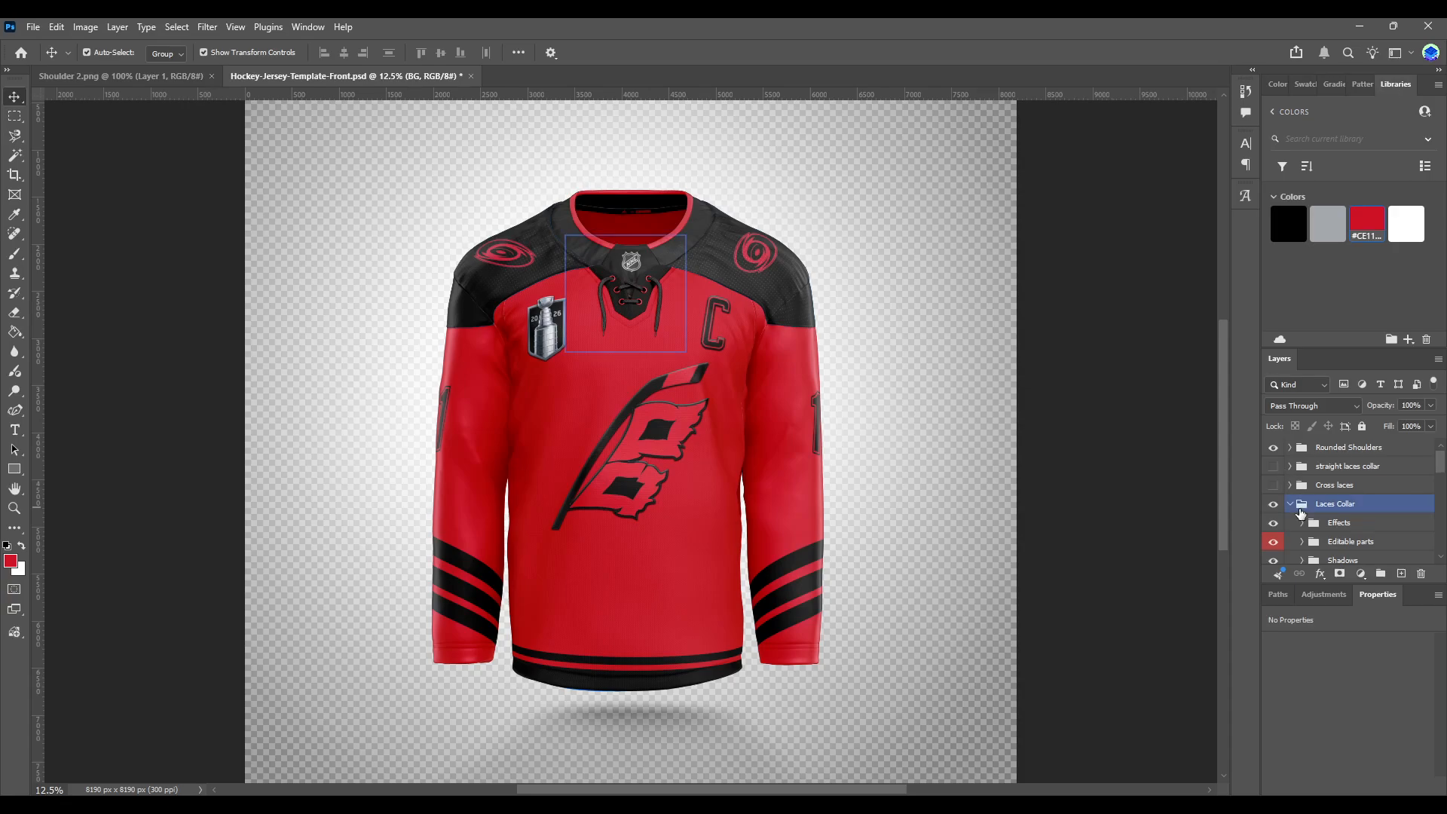
pyautogui.click(1291, 504)
pyautogui.scroll(-3, 1311, 514)
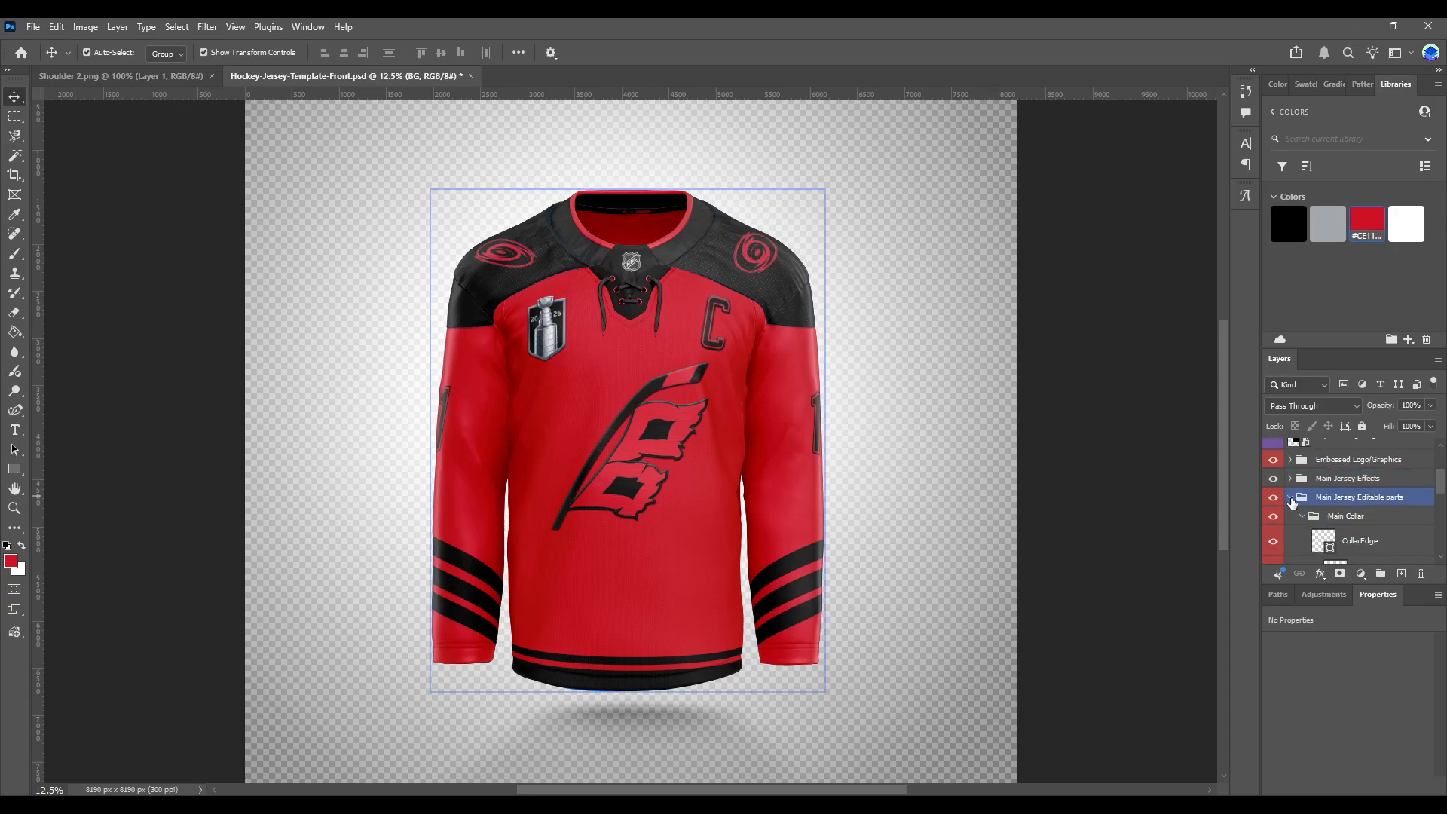
# - Collapse Main Jersey Editable parts and open the Base Shirt design here copy smart object from the Embossed Logo/Graphics group
pyautogui.click(1291, 500)
pyautogui.click(1291, 499)
pyautogui.scroll(-5, 1355, 516)
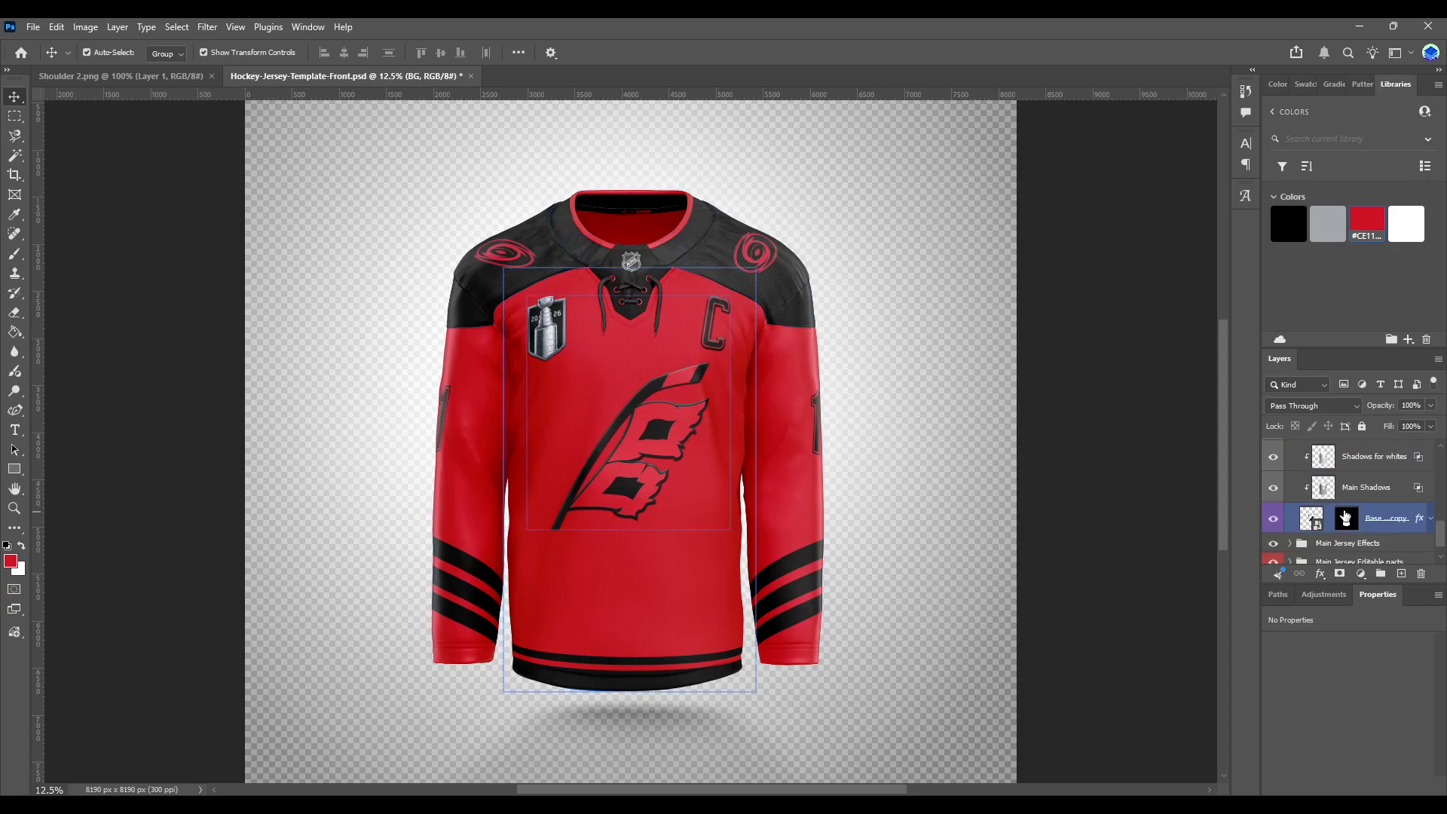
pyautogui.doubleClick(1346, 517)
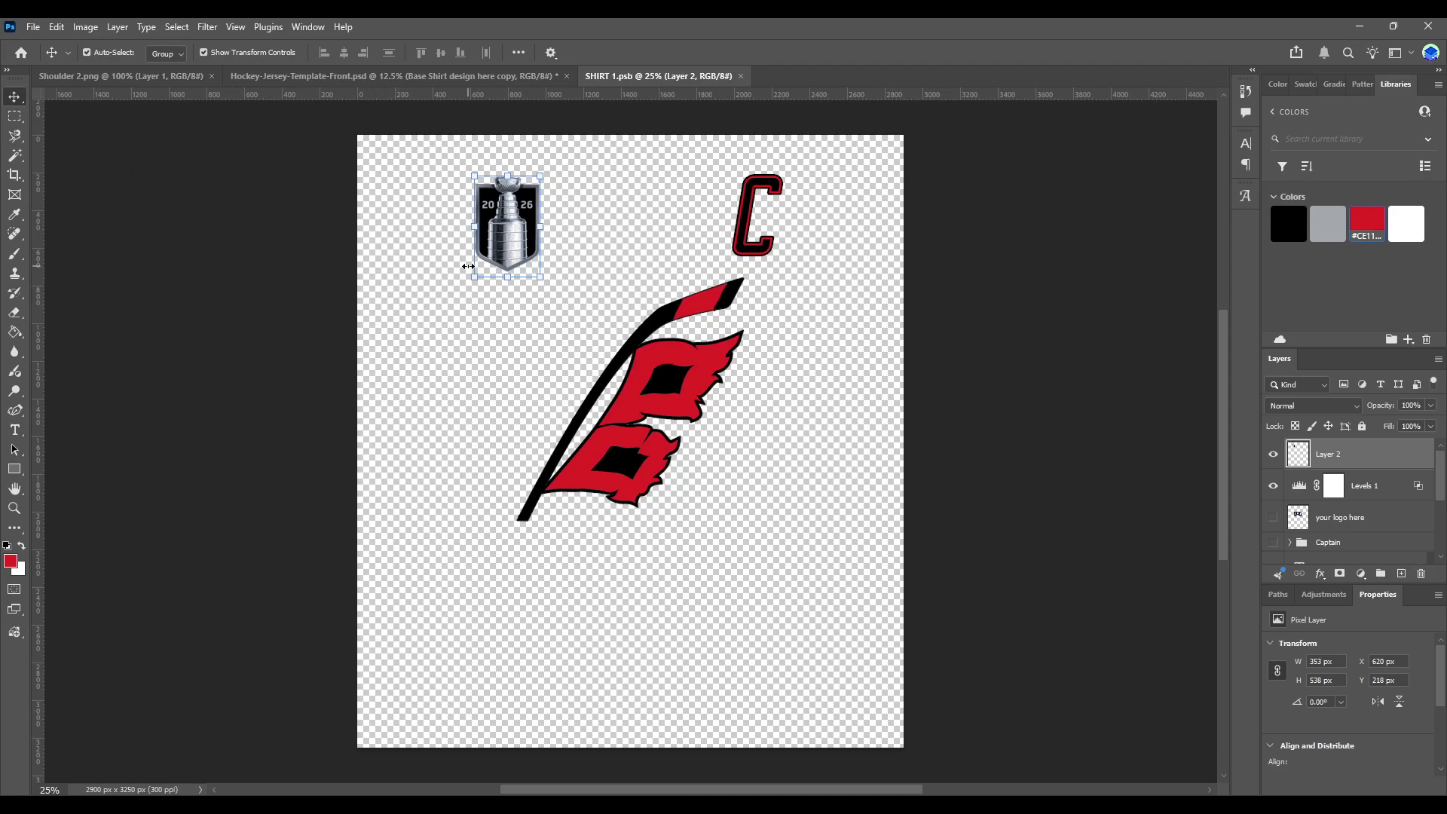
# - Add a thin red Stroke effect around the flag crest on Layer 1 in SHIRT 1.psb
pyautogui.click(641, 343)
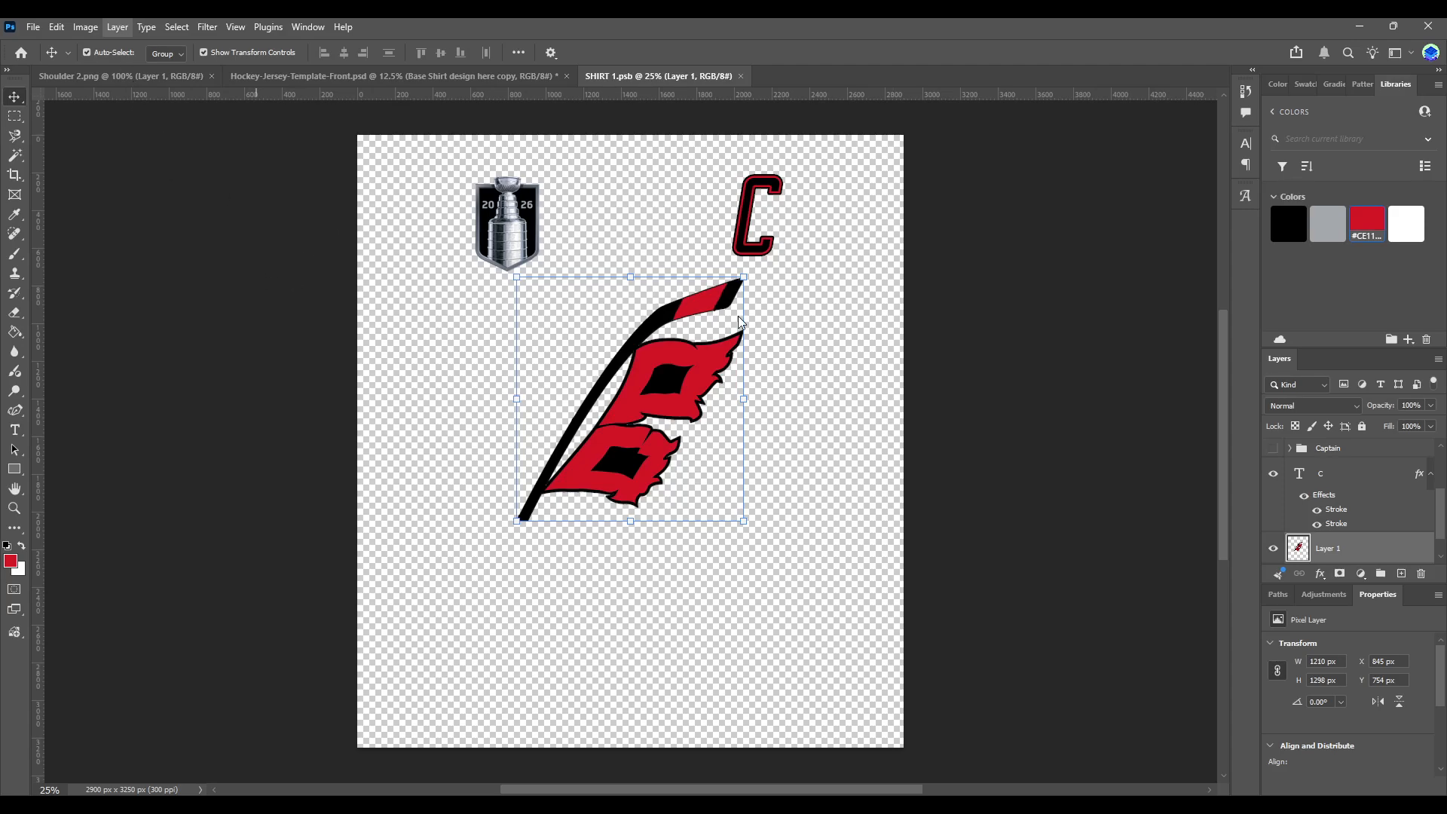
pyautogui.press('h')
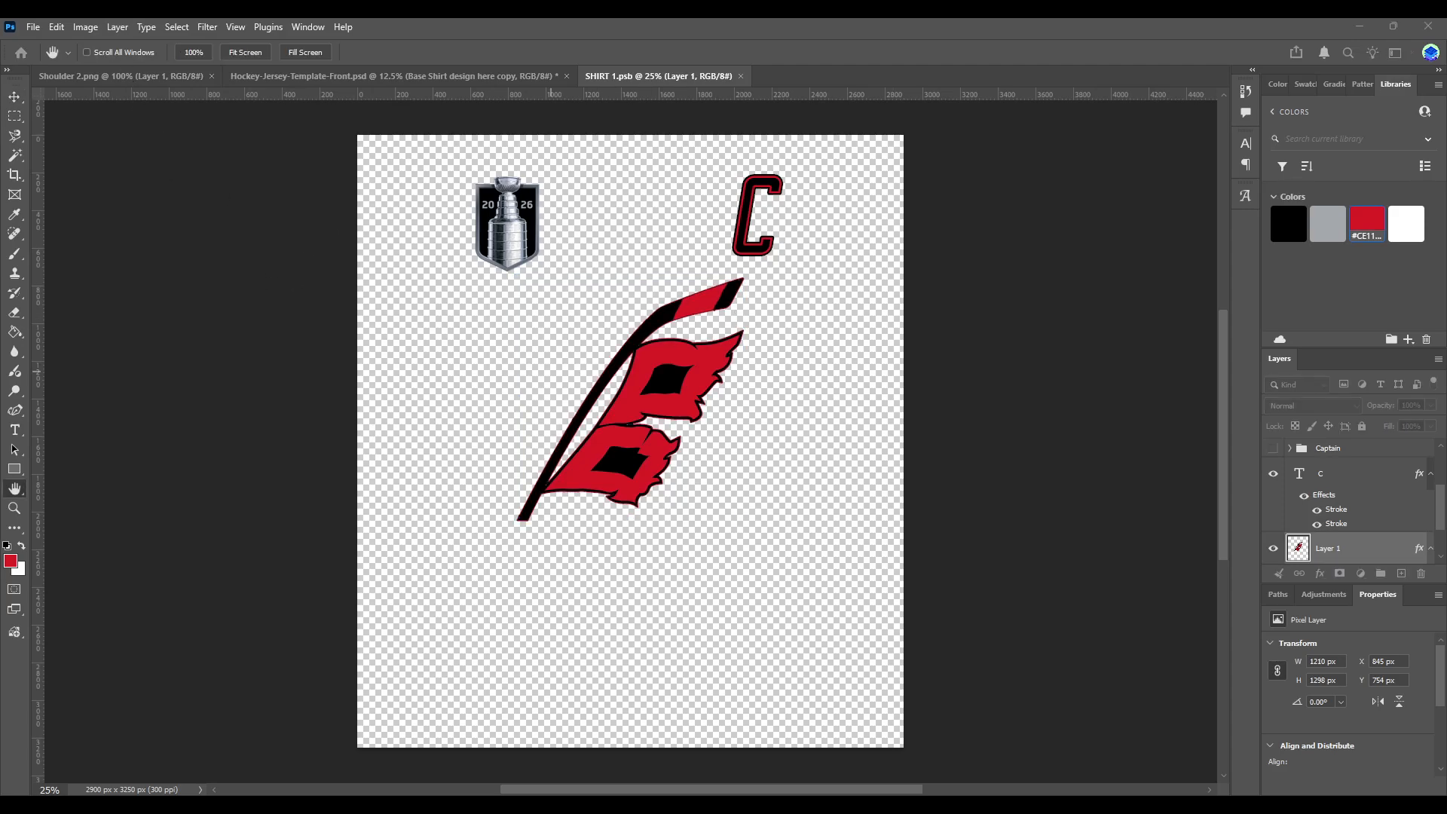
pyautogui.click(374, 430)
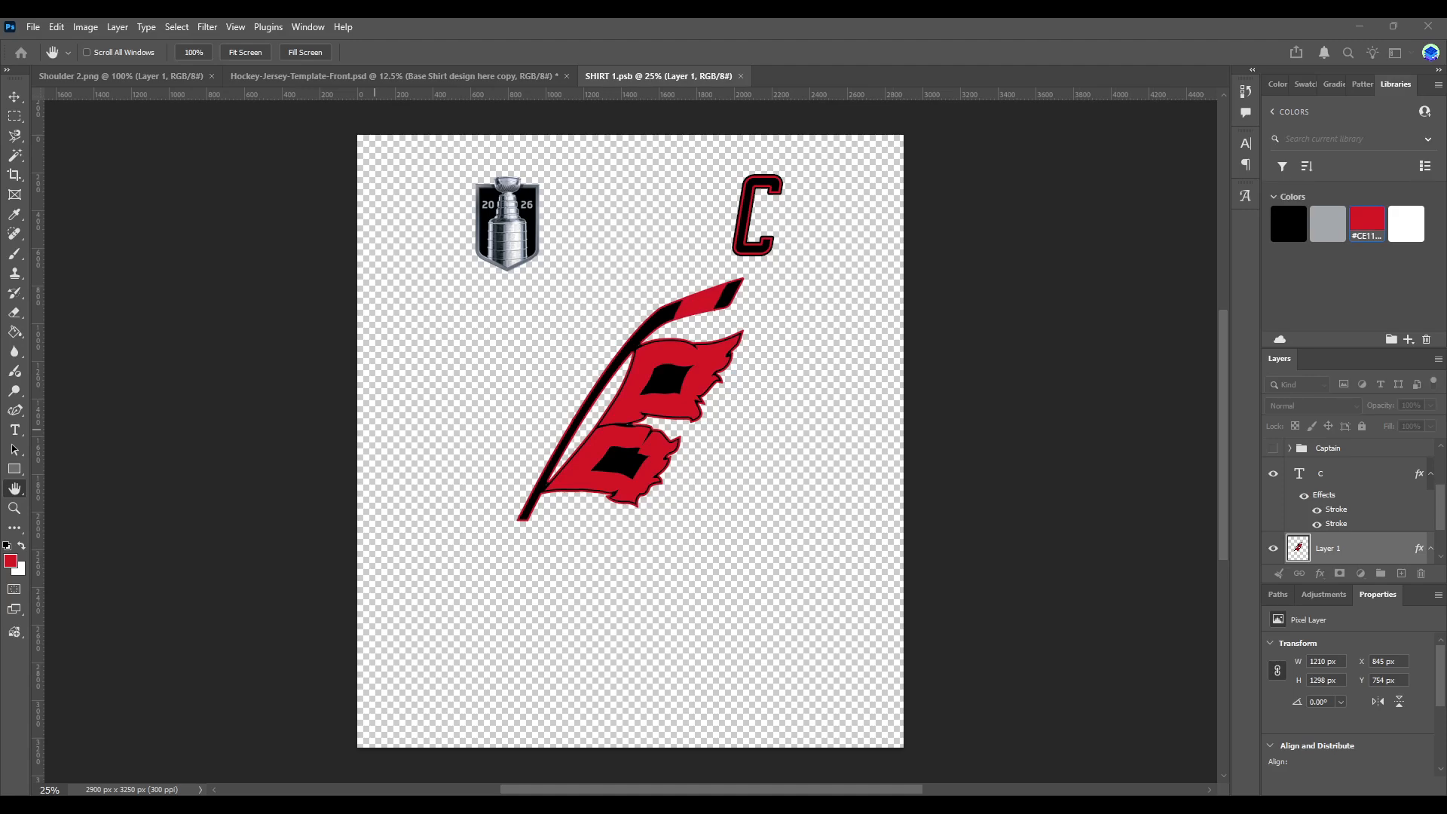
pyautogui.moveTo(378, 387); pyautogui.dragTo(377, 387)
pyautogui.press('i')
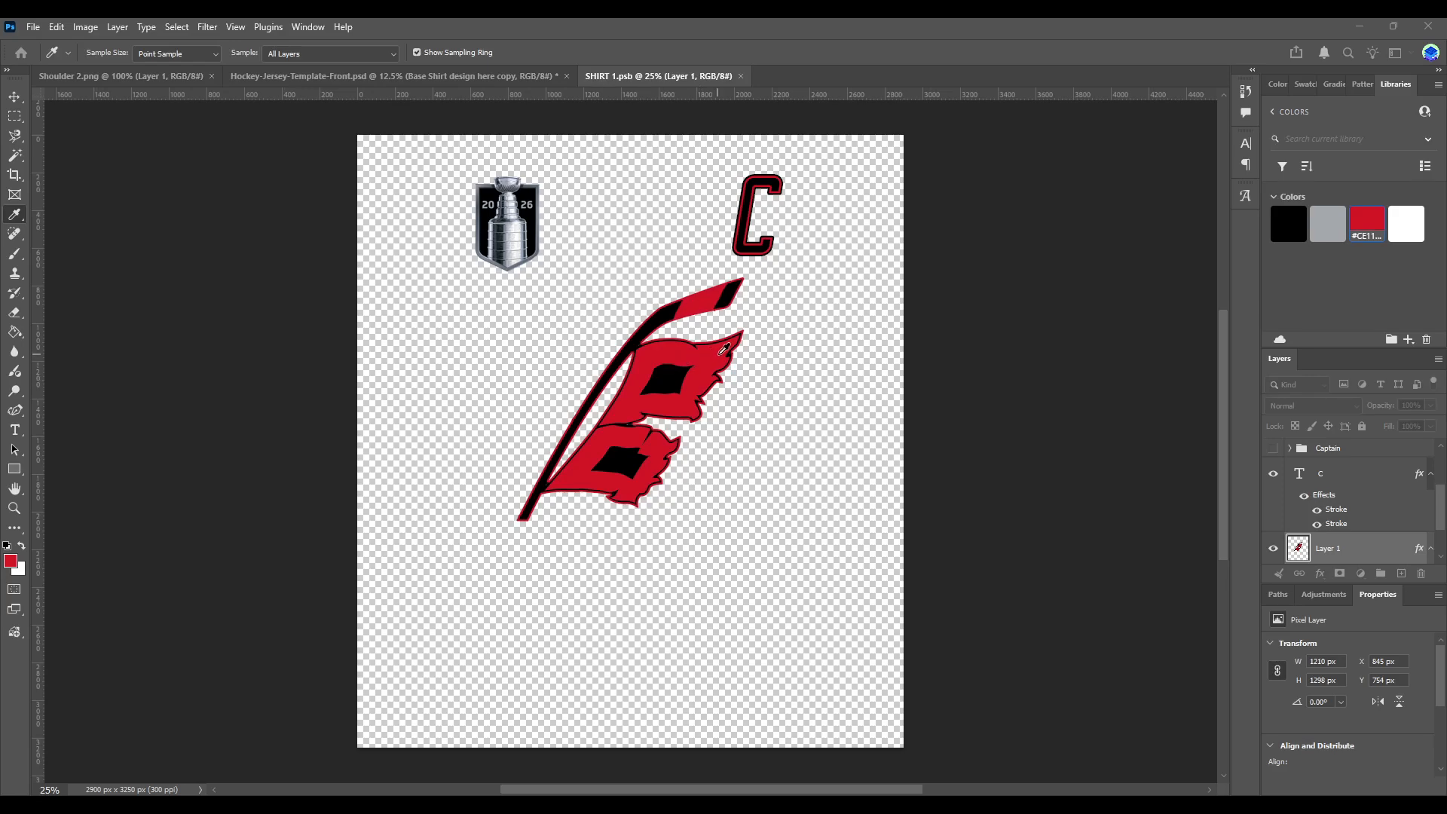
pyautogui.press('h')
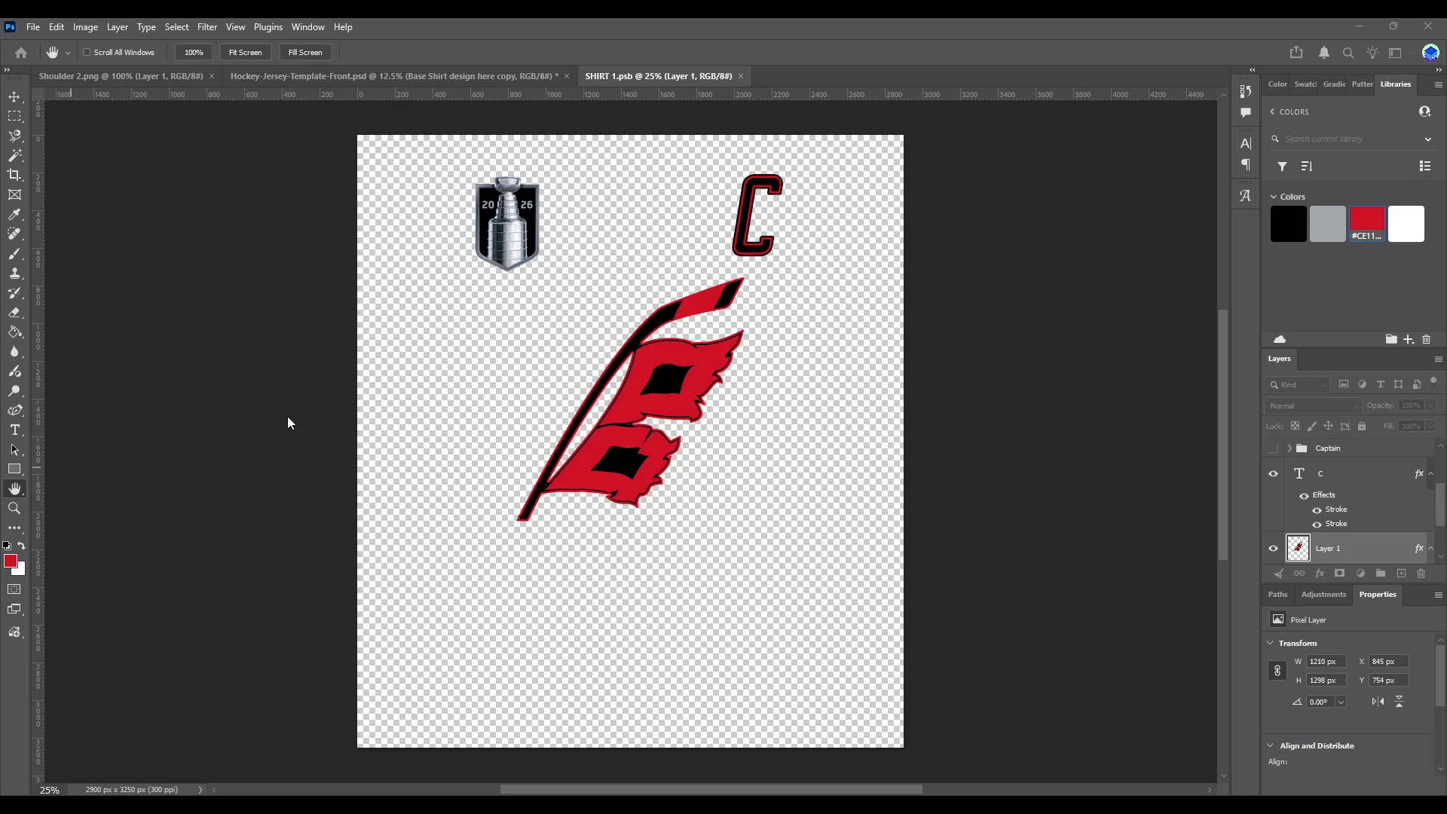
# - Add a second, black outer Stroke around the flag crest, save SHIRT 1.psb and check it on the jersey template
pyautogui.press('i')
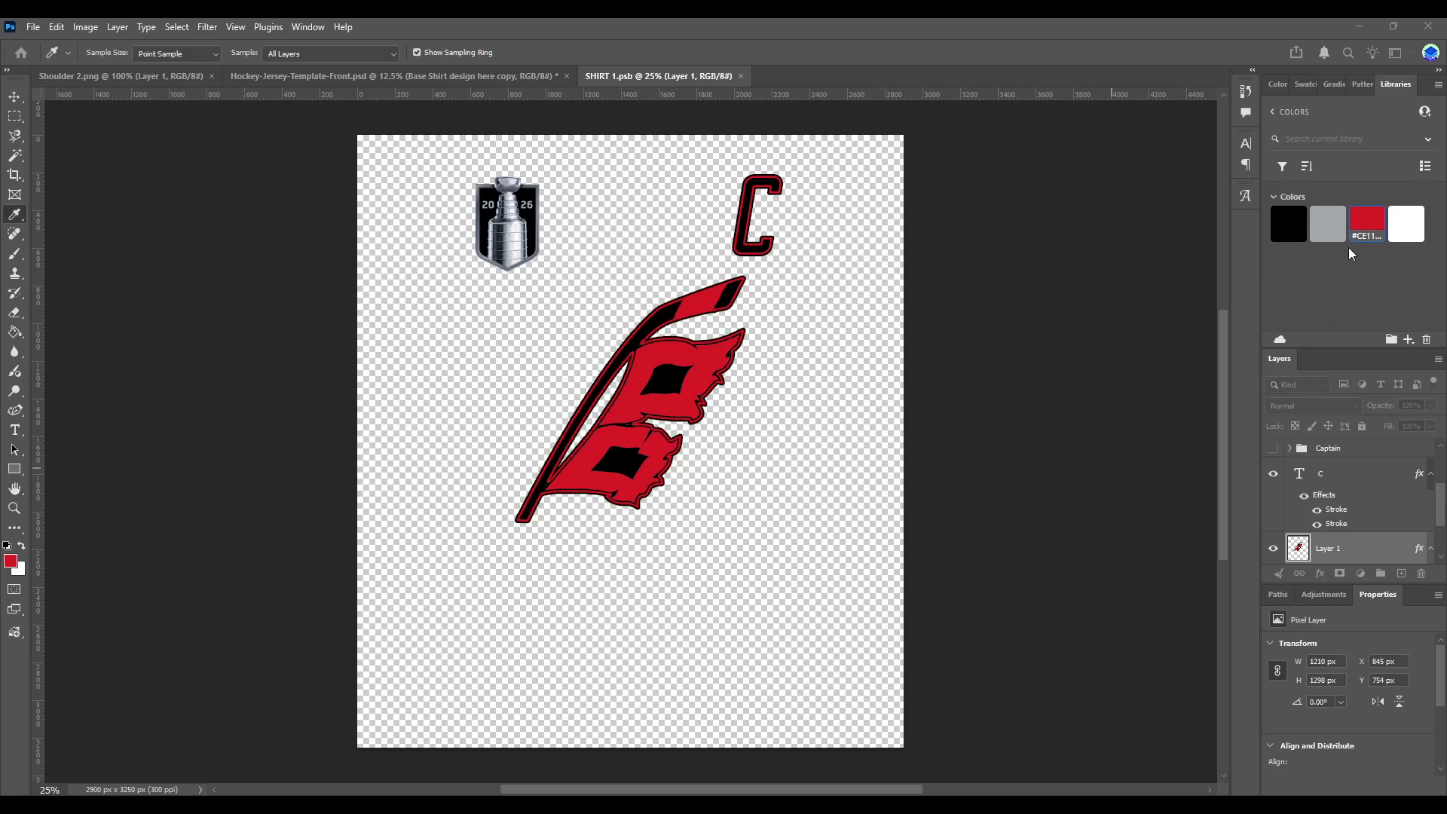
pyautogui.press('h')
pyautogui.press('v')
pyautogui.hotkey('ctrl', 's')
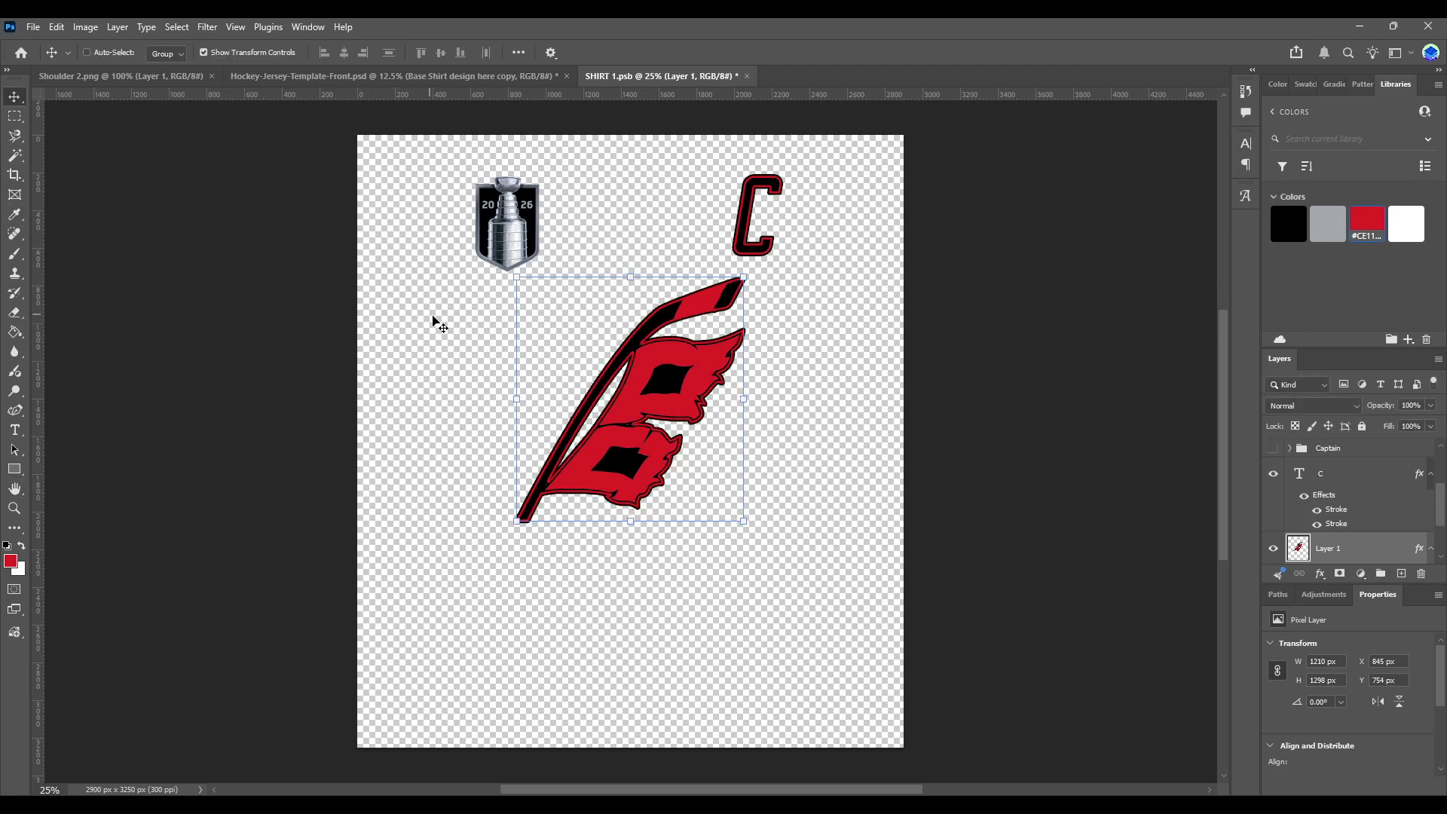
pyautogui.click(469, 73)
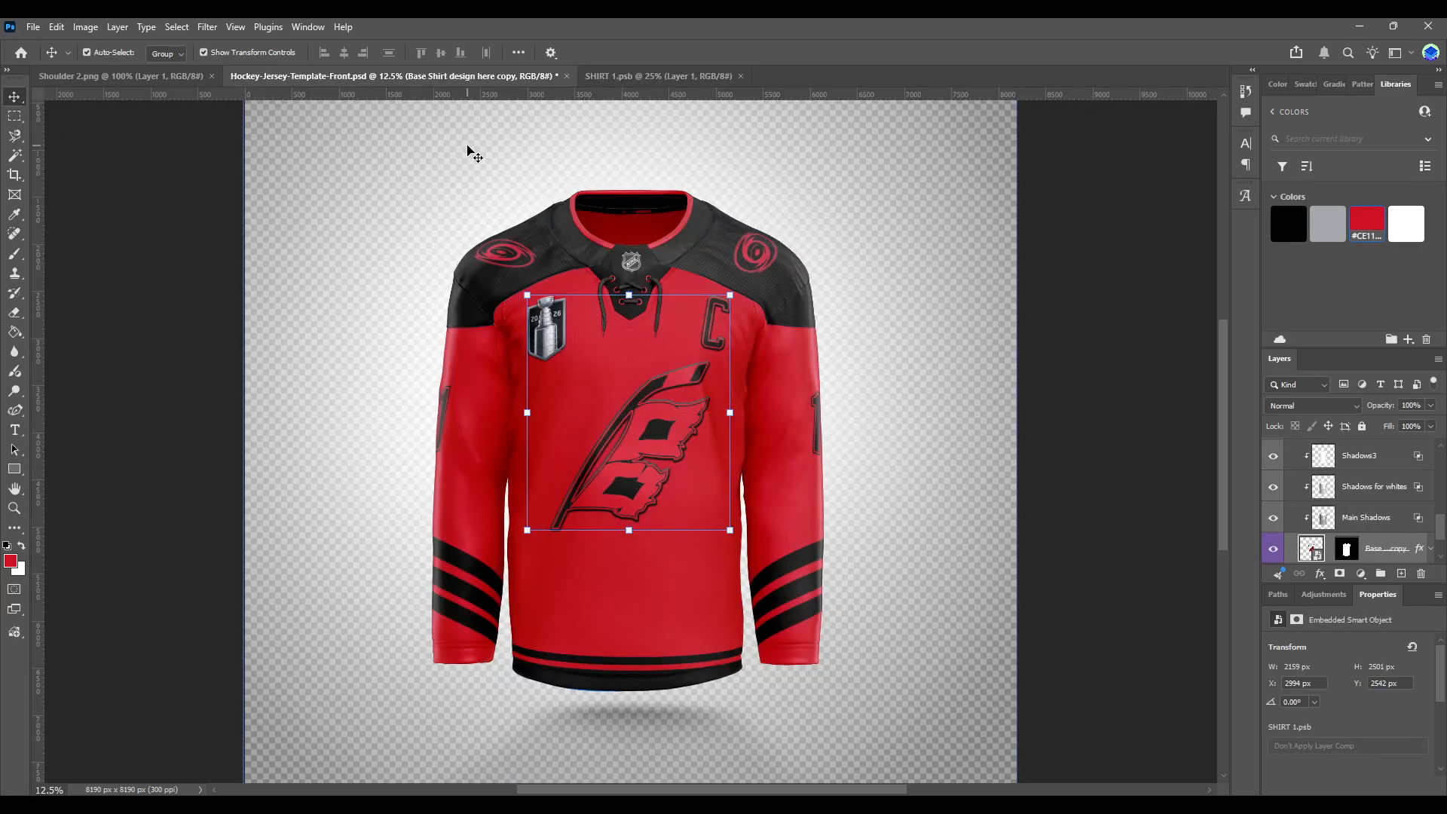
pyautogui.click(455, 169)
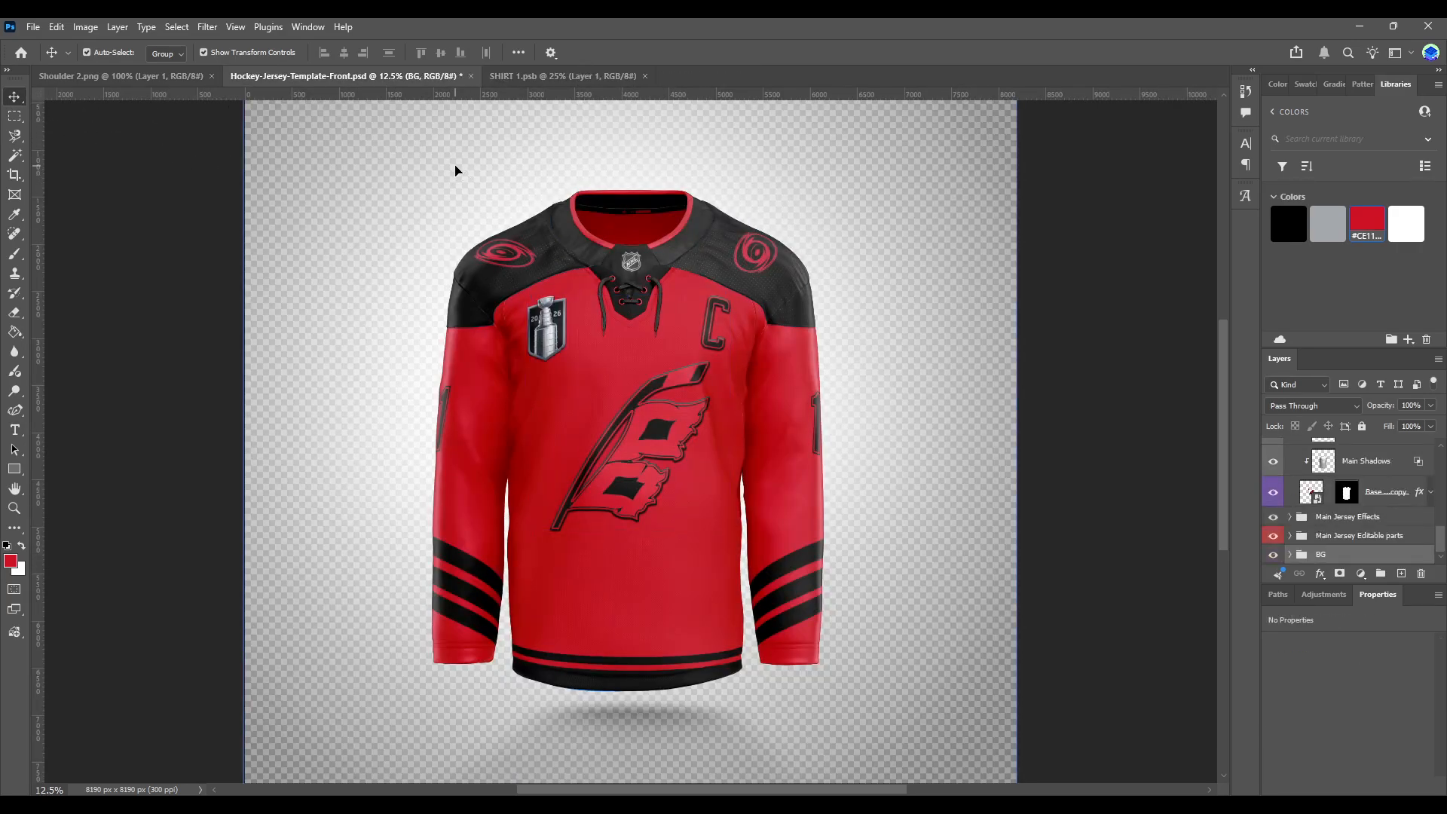
# - Shift the flag crest slightly left in SHIRT 1.psb, save, and view it on the jersey template
pyautogui.click(599, 74)
pyautogui.moveTo(642, 410); pyautogui.dragTo(631, 405)
pyautogui.click(354, 251)
pyautogui.hotkey('ctrl', 's')
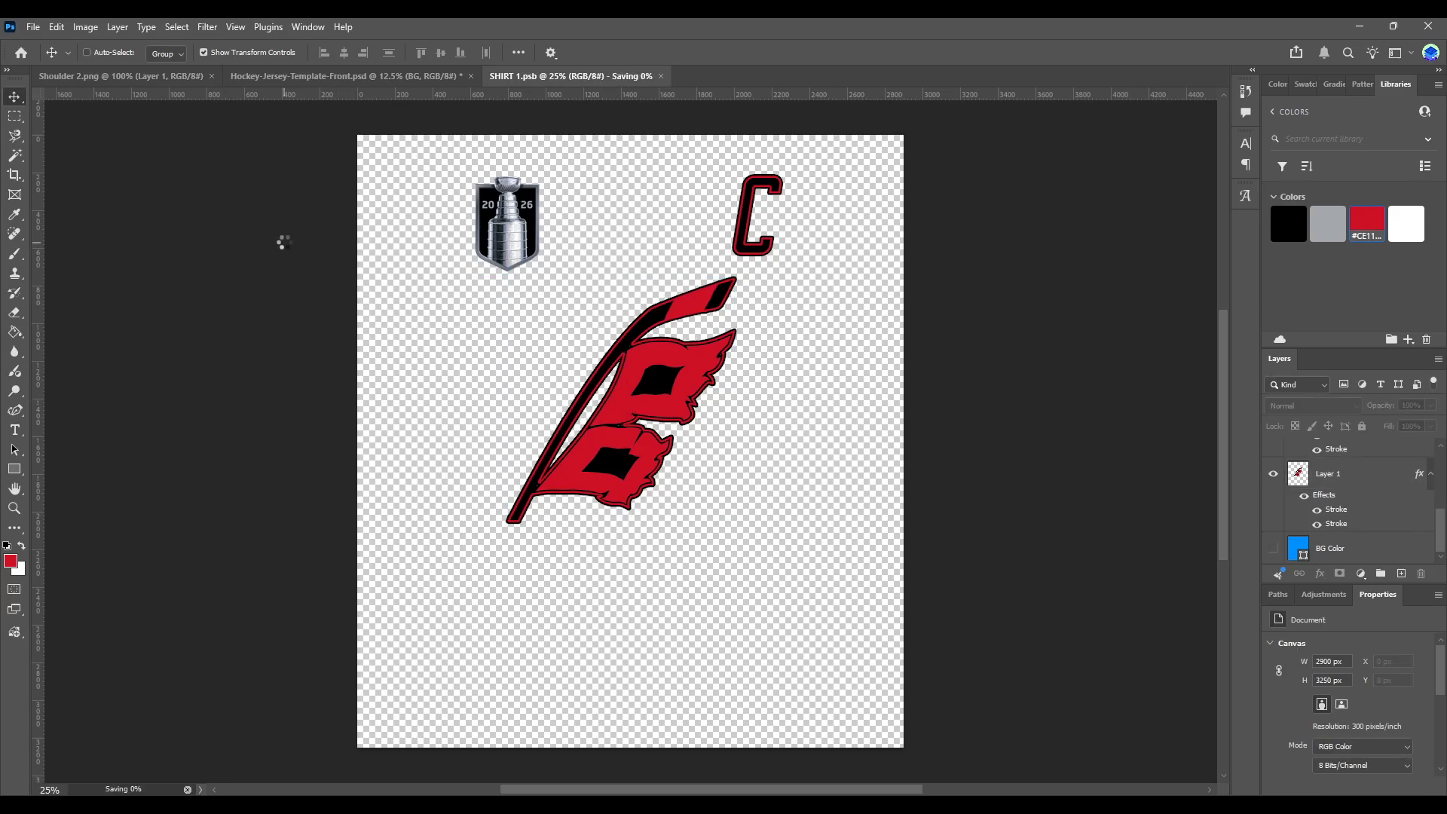
pyautogui.click(324, 75)
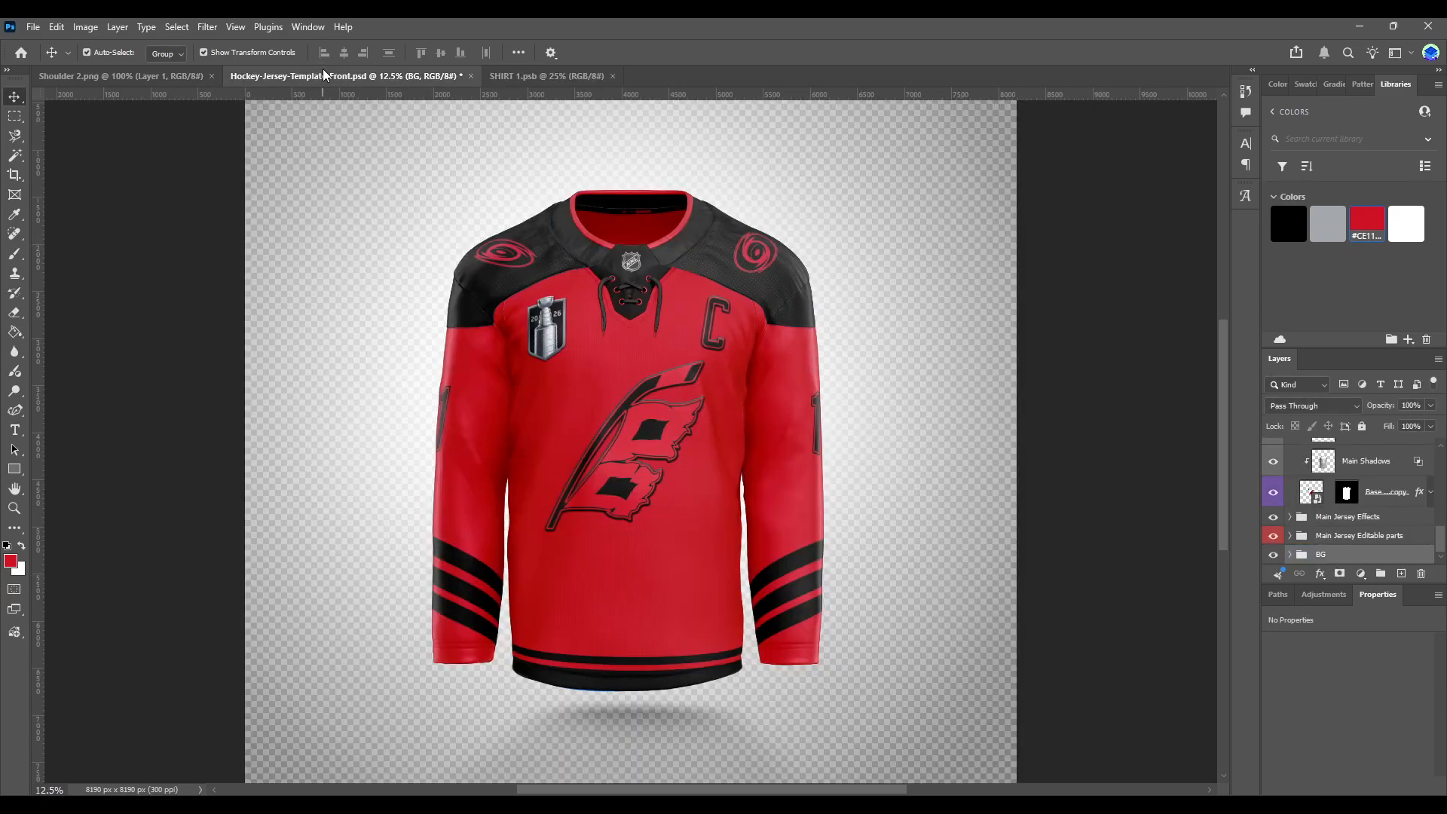
# - Scale the trophy patch to about 88.83% beside its original spot in SHIRT 1.psb, save, and return to the jersey template
pyautogui.click(590, 72)
pyautogui.click(486, 192)
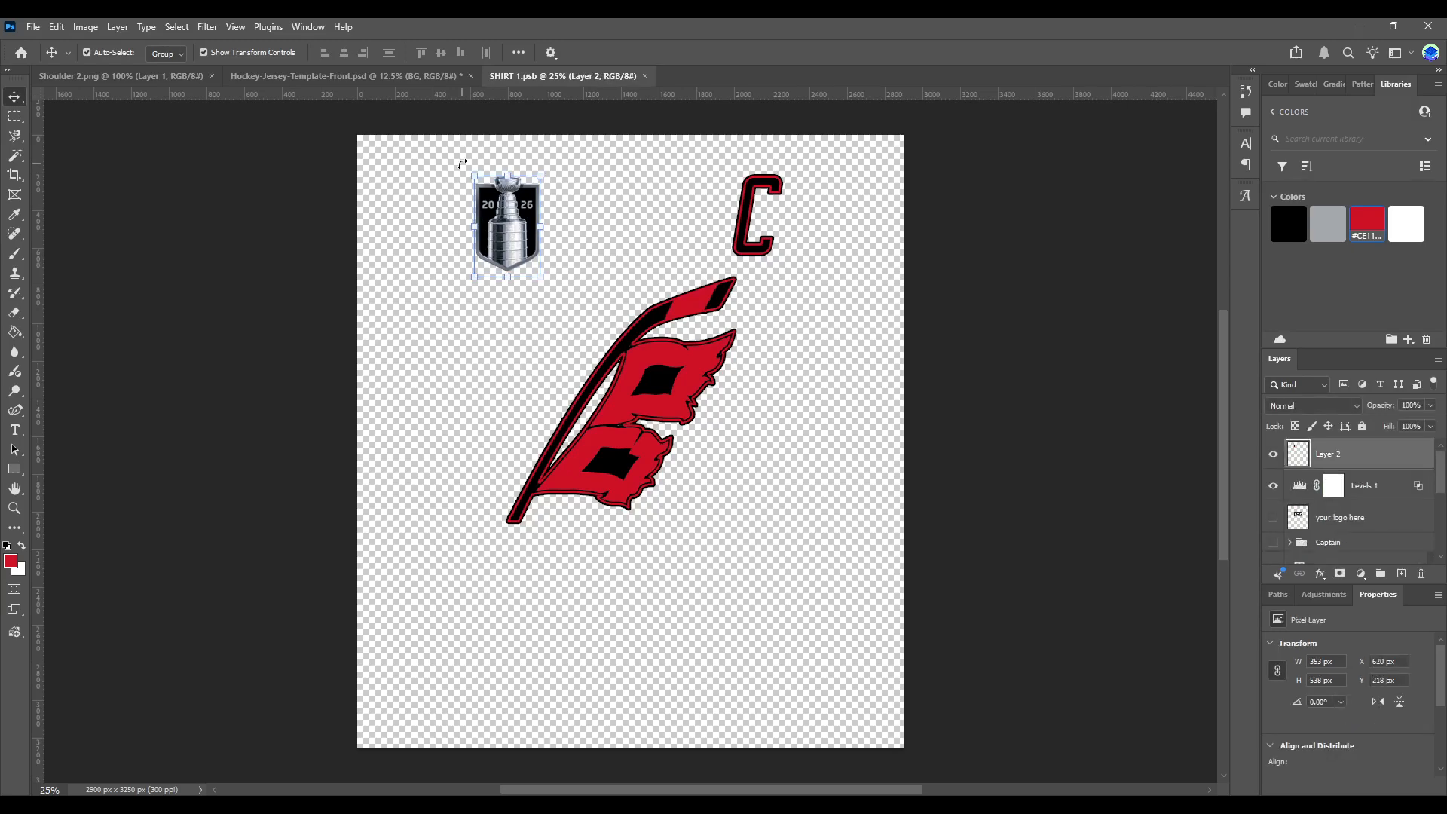
pyautogui.moveTo(474, 175); pyautogui.dragTo(514, 203)
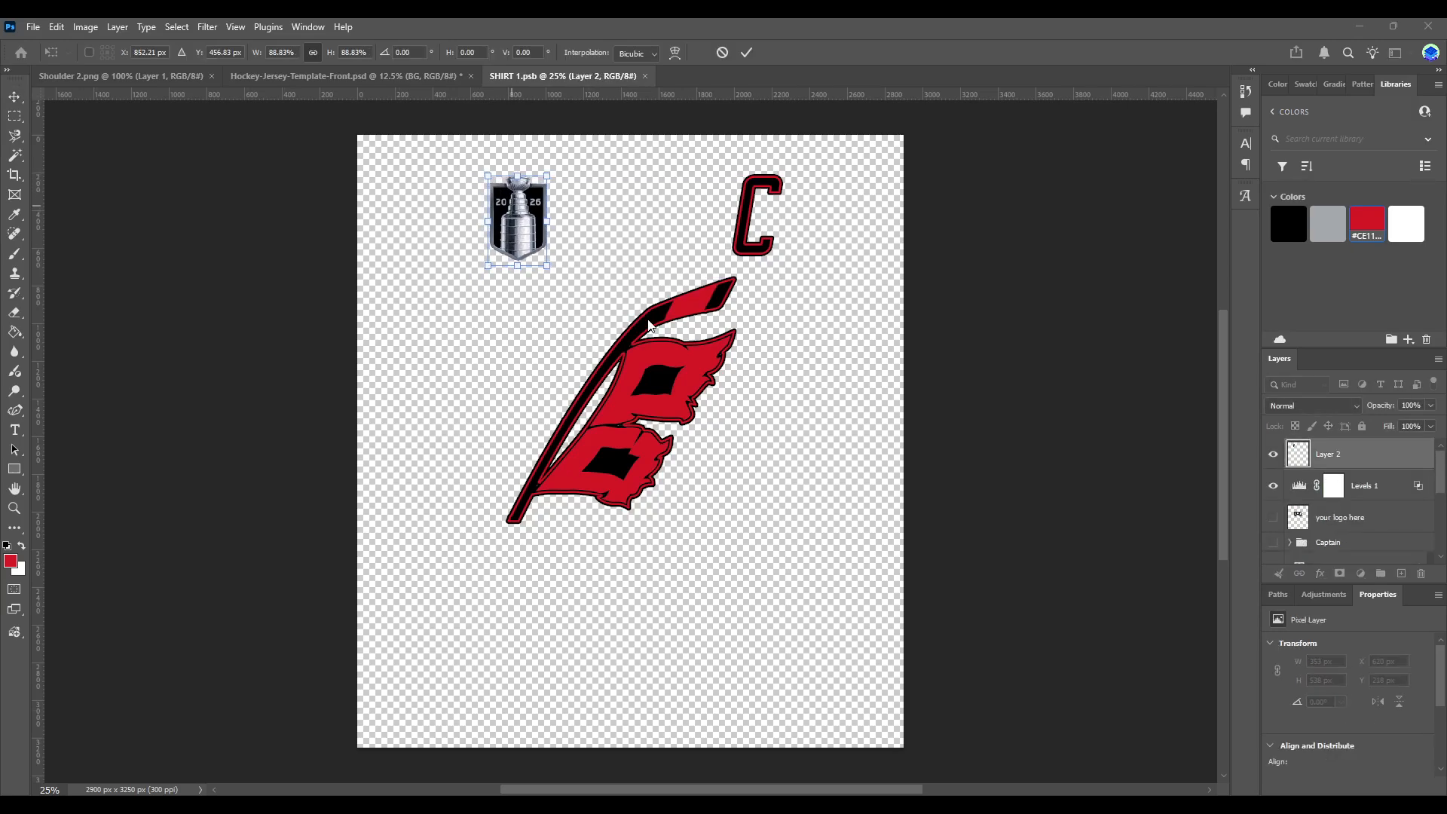
pyautogui.press('Return')
pyautogui.hotkey('ctrl', 's')
pyautogui.click(337, 74)
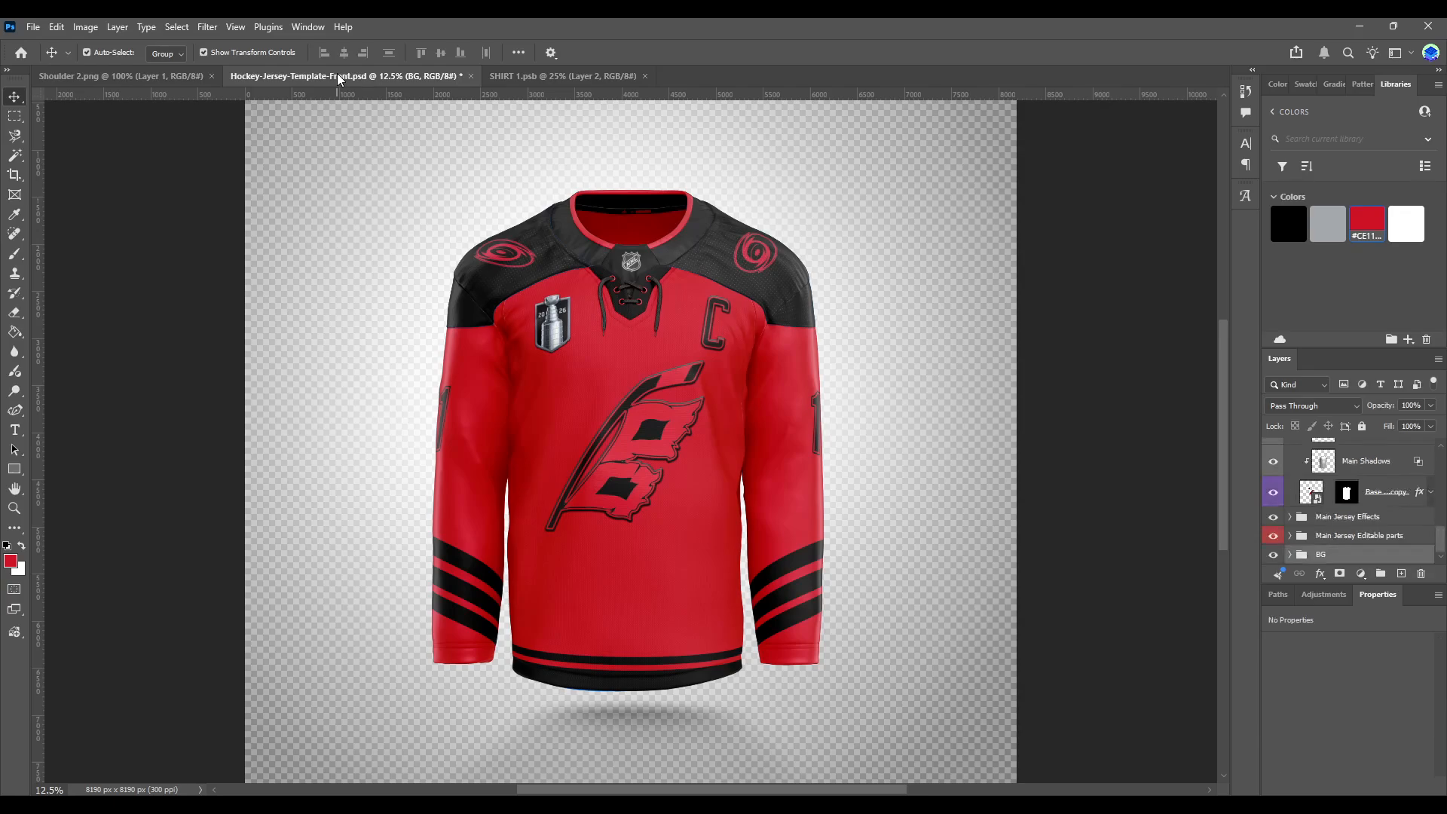
# - Move the flag crest down to about X 789 px, Y 840 px in SHIRT 1.psb, save, and return to the template
pyautogui.click(558, 76)
pyautogui.moveTo(635, 360); pyautogui.dragTo(633, 375)
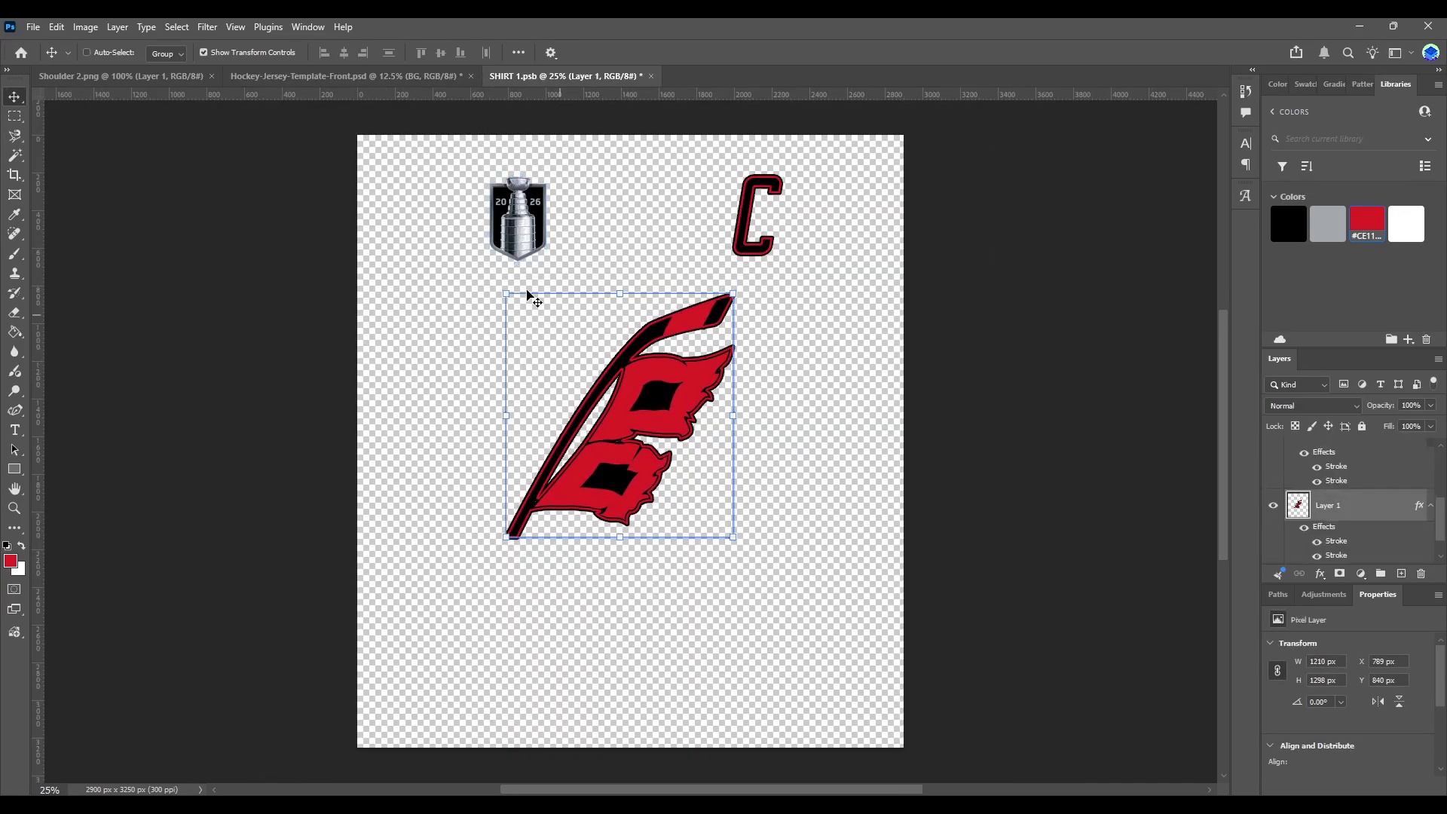
pyautogui.click(366, 79)
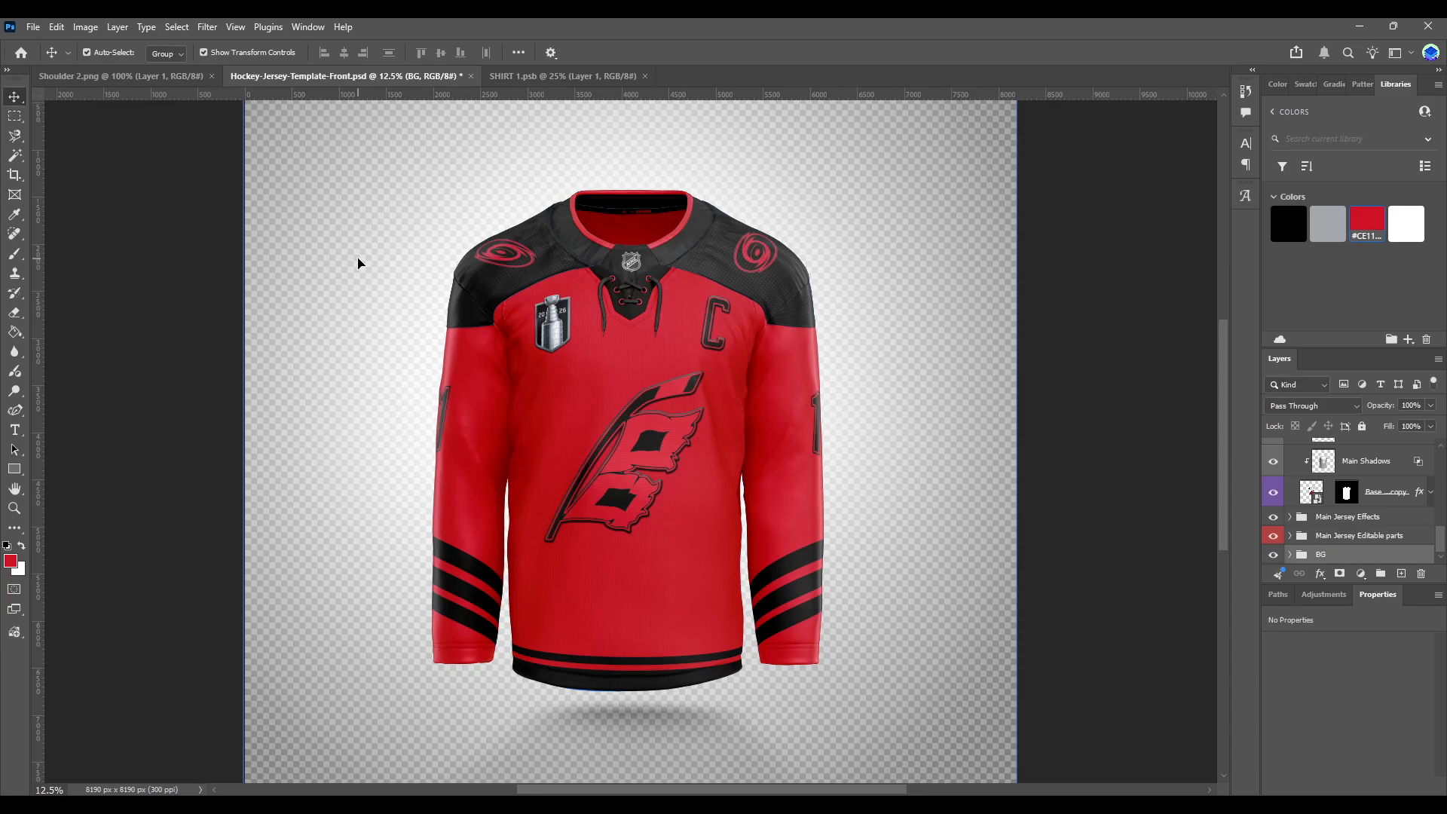
# - Thicken the flag crest's outer black Stroke, save and close SHIRT 1.psb, and return to the jersey template
pyautogui.click(531, 68)
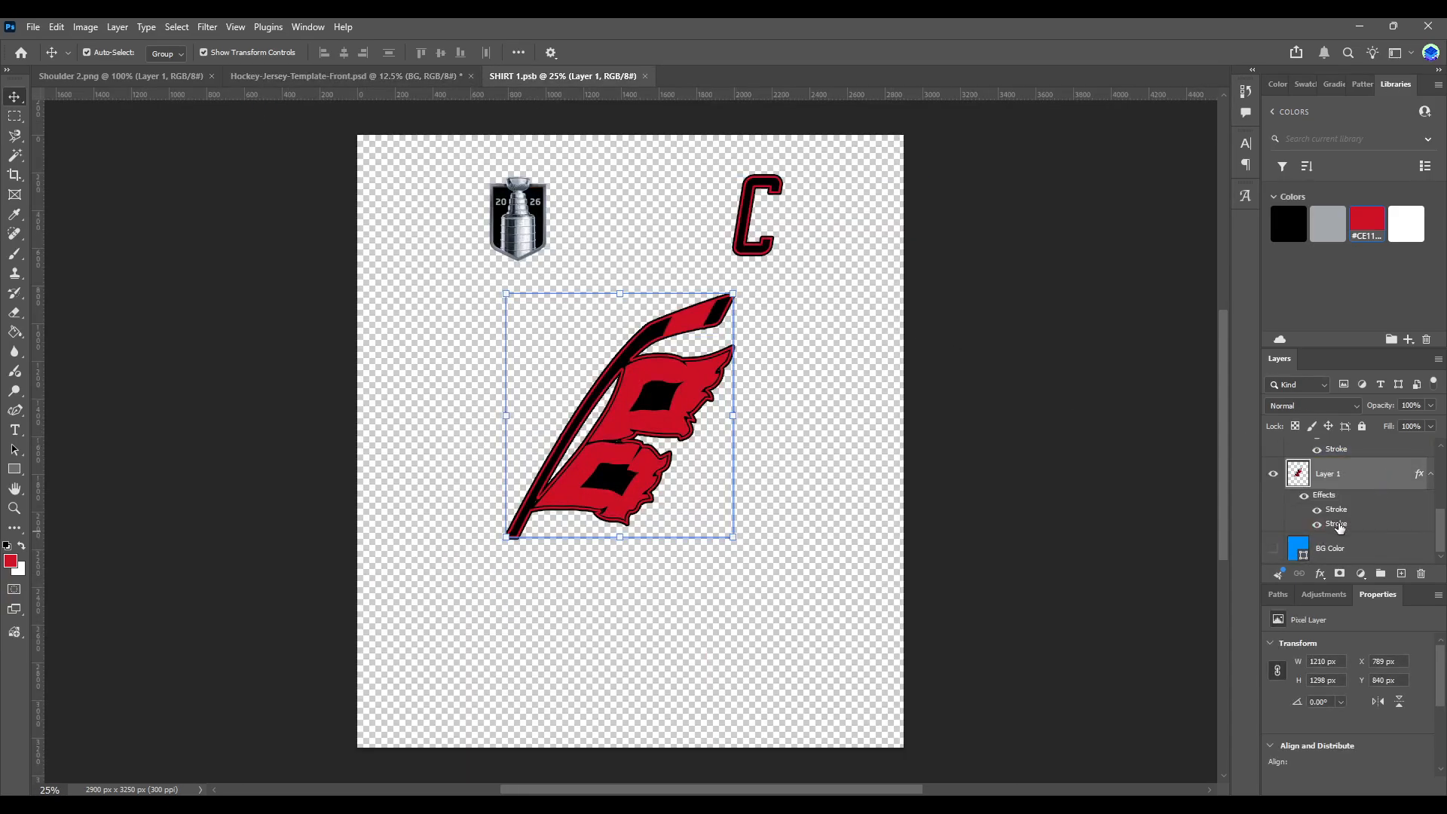
pyautogui.press('space')
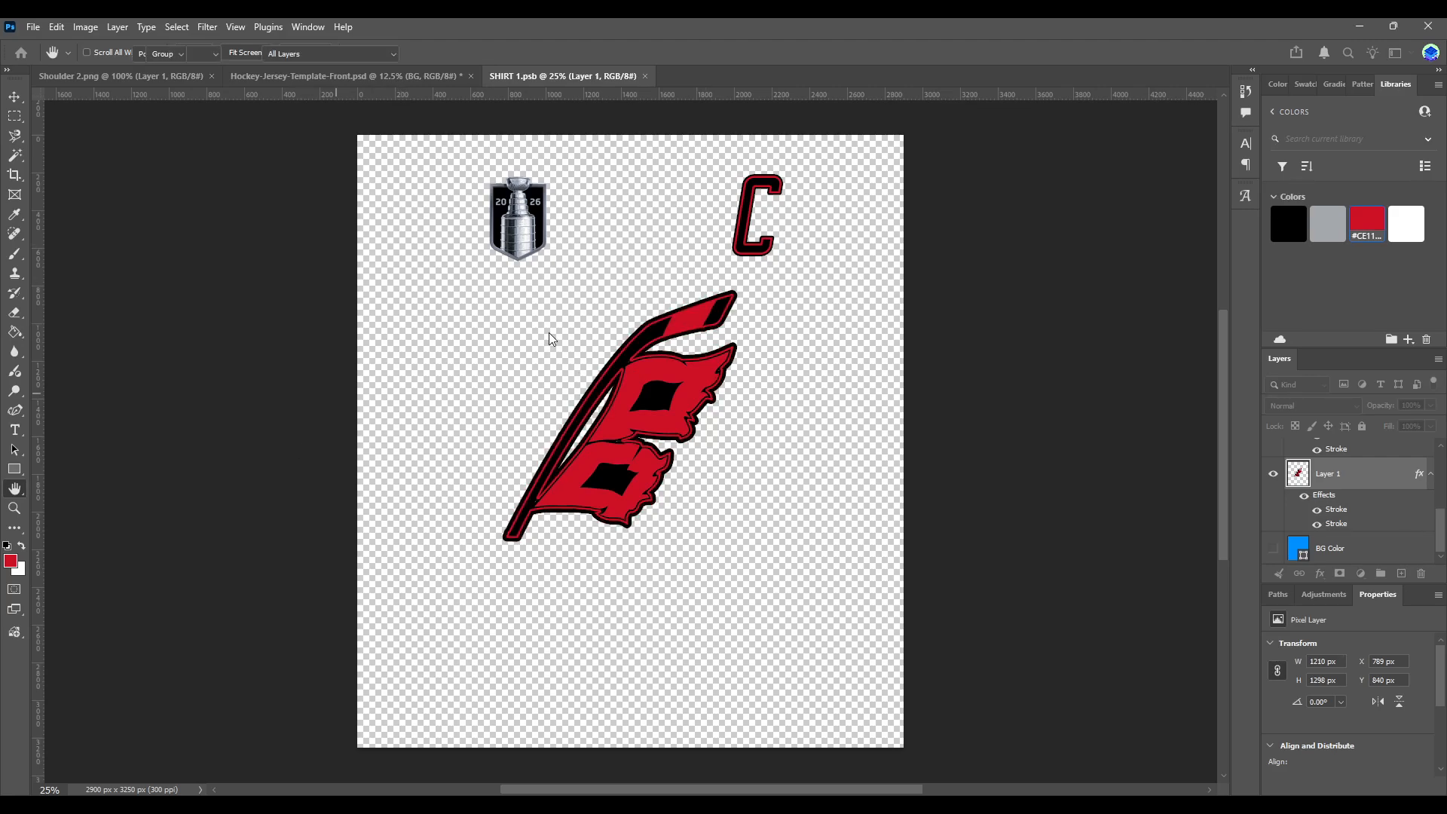
pyautogui.click(436, 266)
pyautogui.hotkey('ctrl', 's')
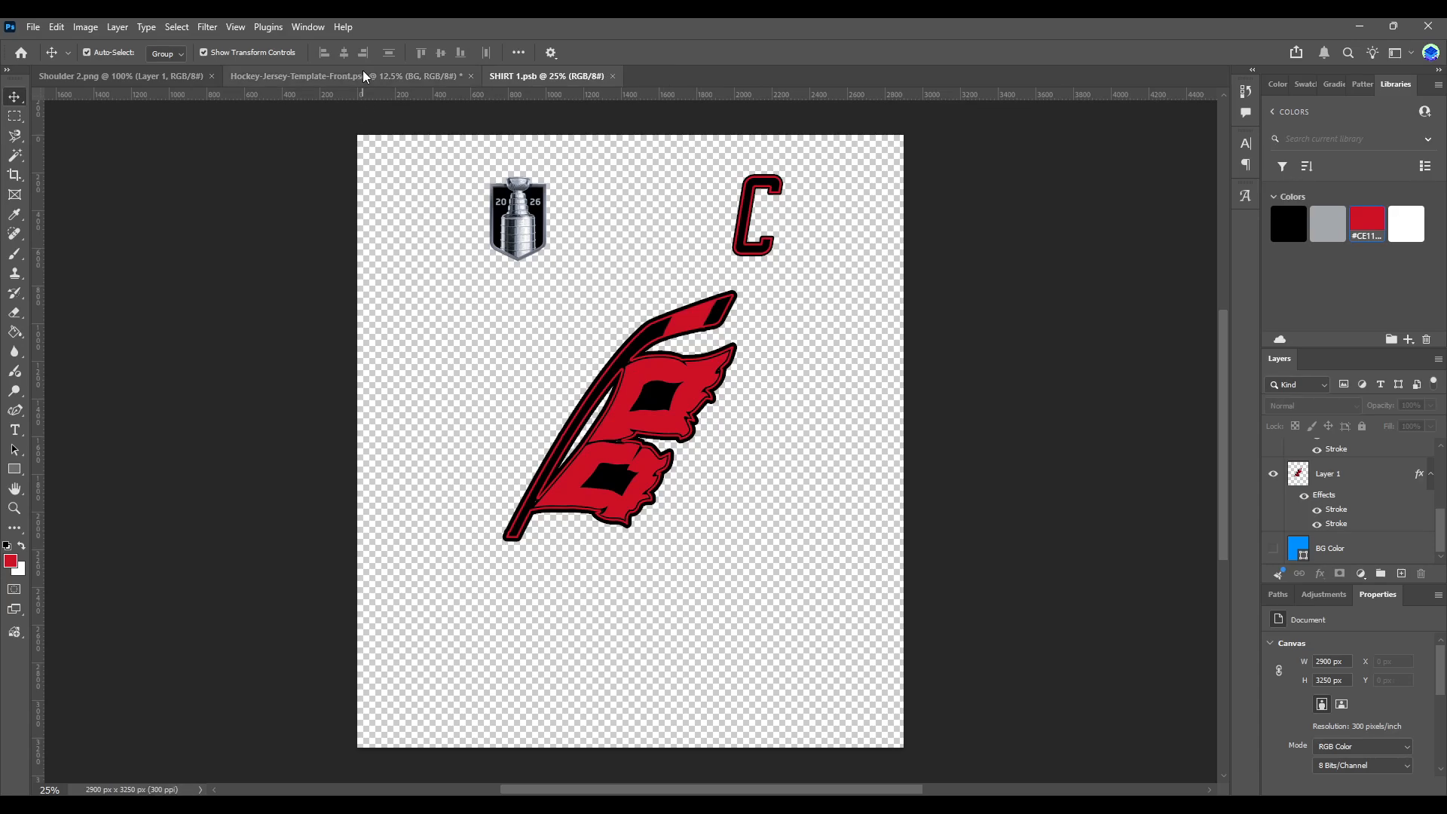
pyautogui.click(363, 73)
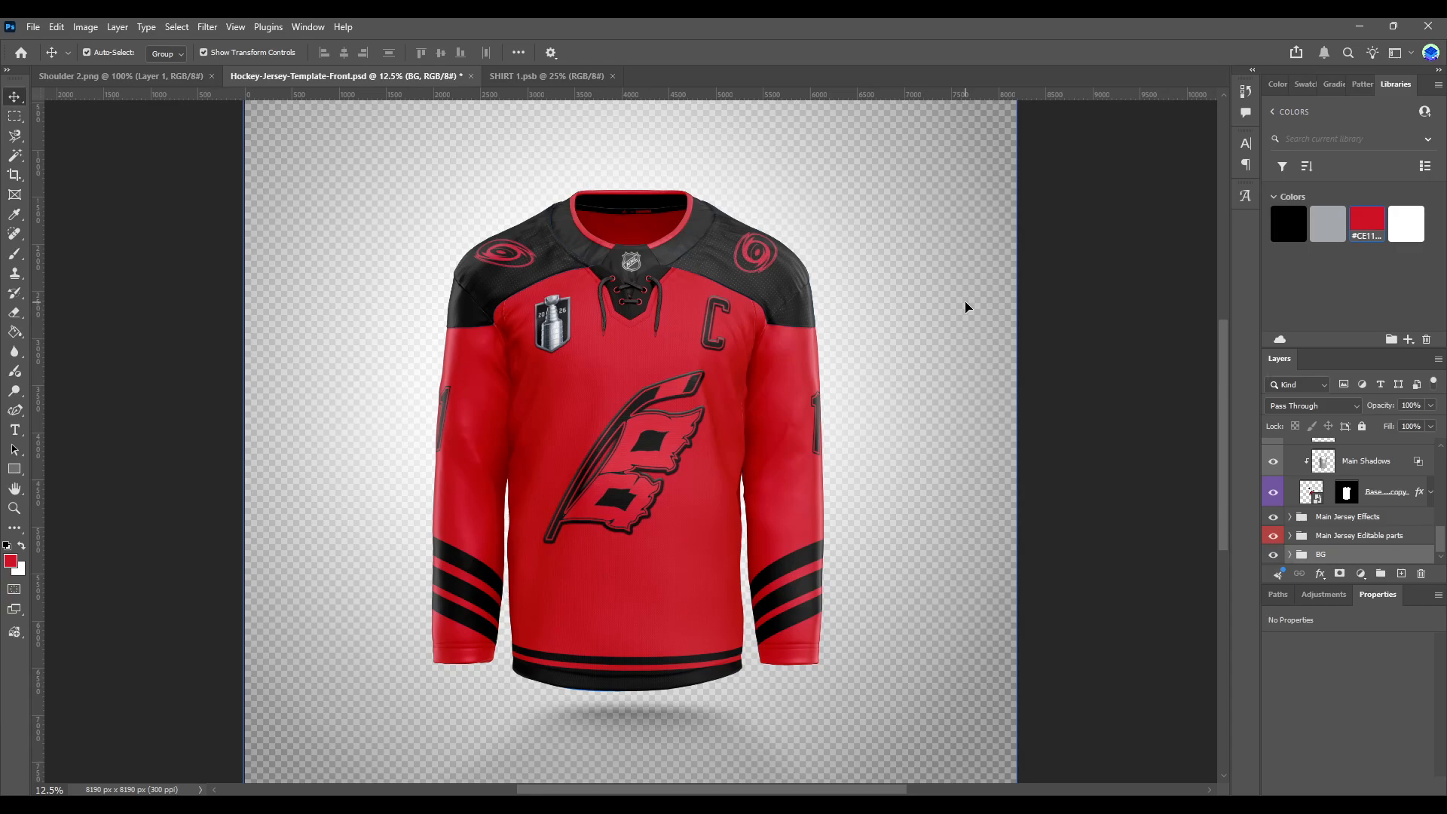
pyautogui.click(612, 76)
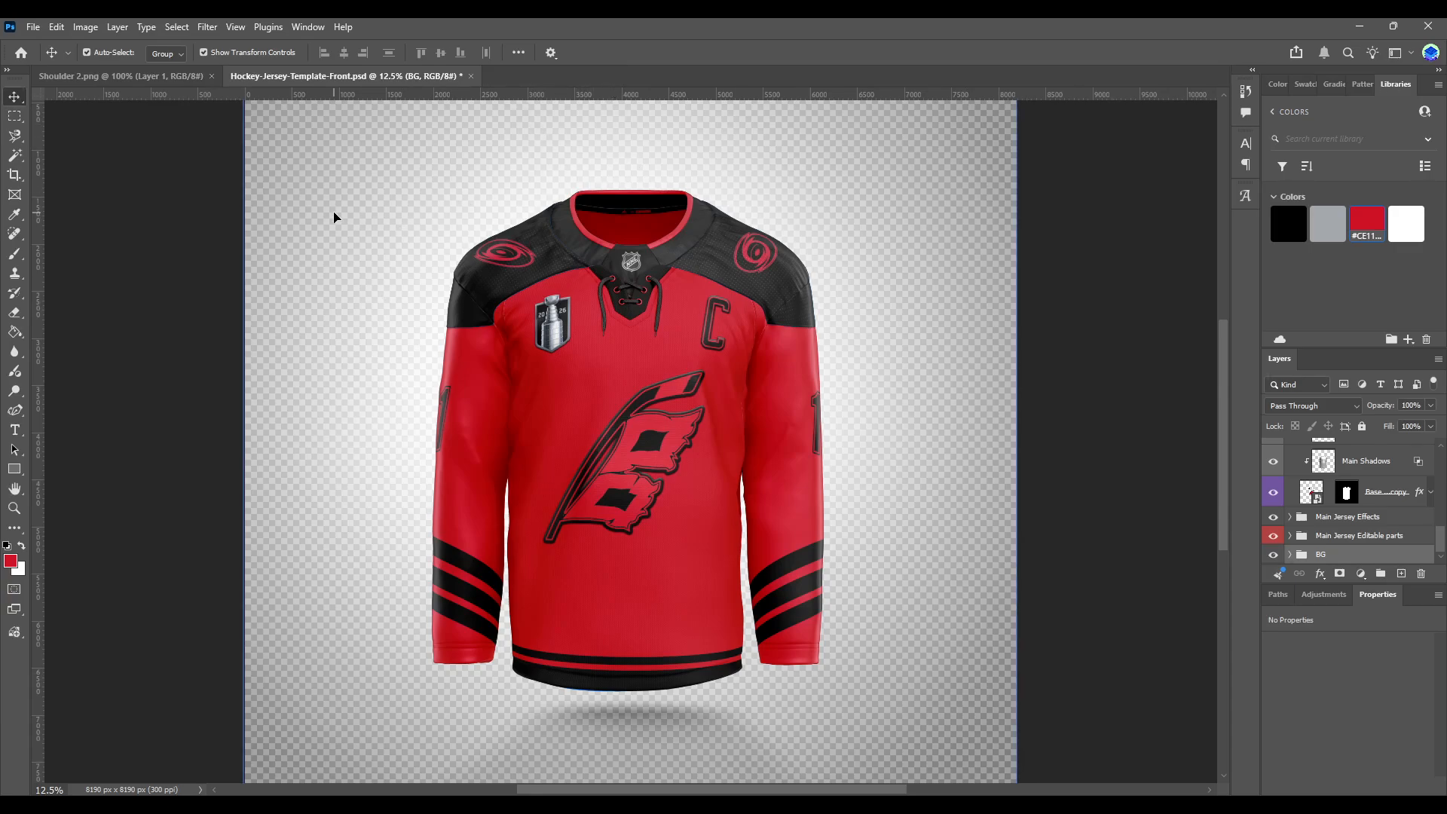